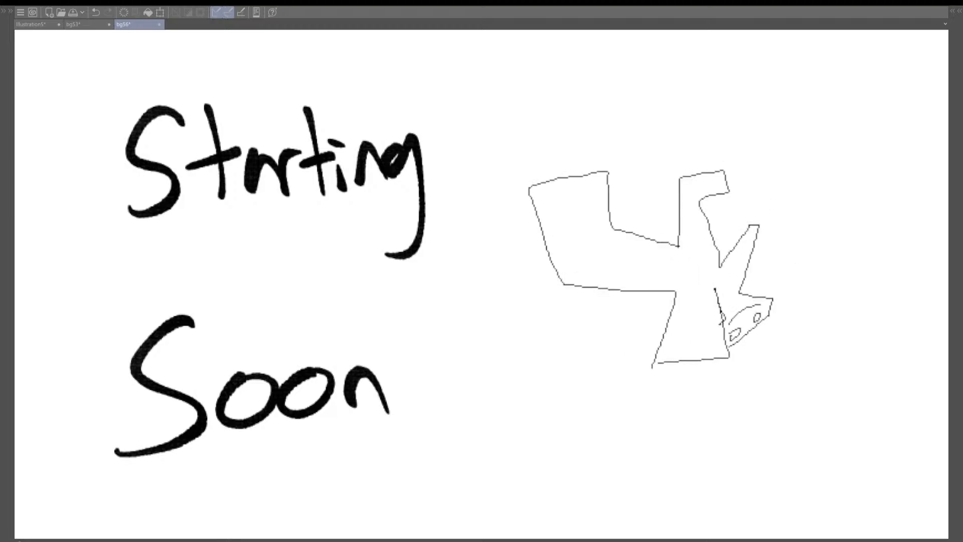
Bring back the hidden palettes and delete the layer holding the handwritten "Starting Soon" text
{"action": "scroll", "coordinate": [623, 281], "scroll_direction": "down", "scroll_amount": 5}
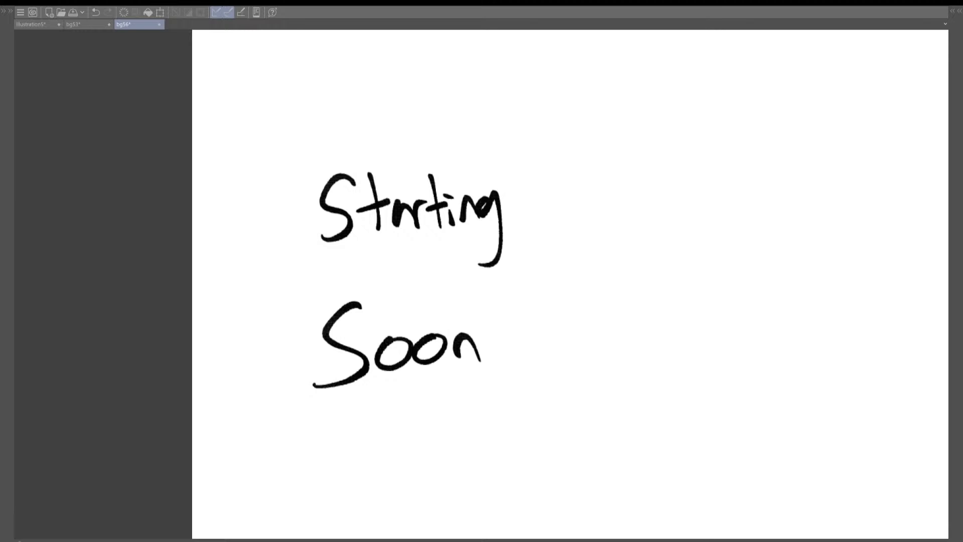
{"action": "scroll", "coordinate": [569, 283], "scroll_direction": "down", "scroll_amount": 2}
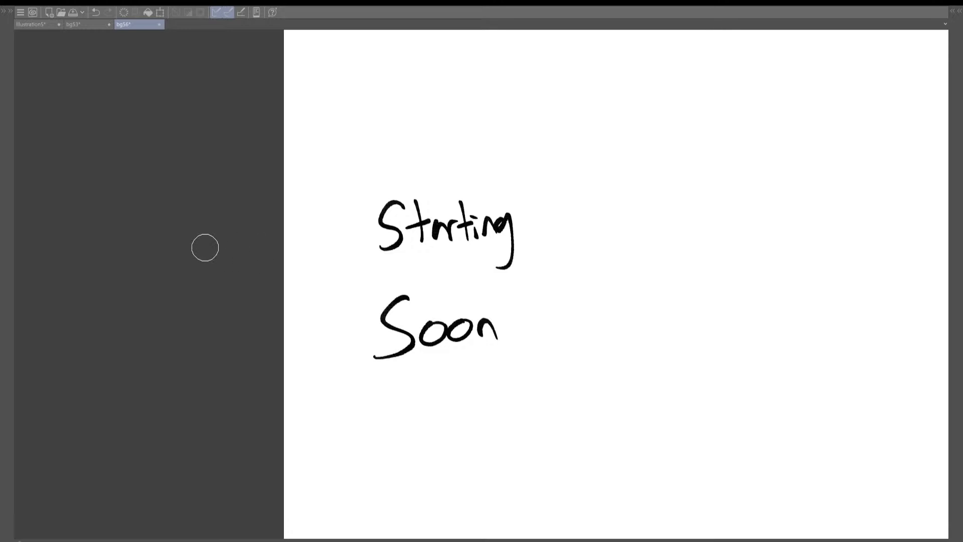
{"action": "key", "text": "Tab"}
{"action": "scroll", "coordinate": [185, 248], "scroll_direction": "down", "scroll_amount": 2}
{"action": "key", "text": "shift+Tab"}
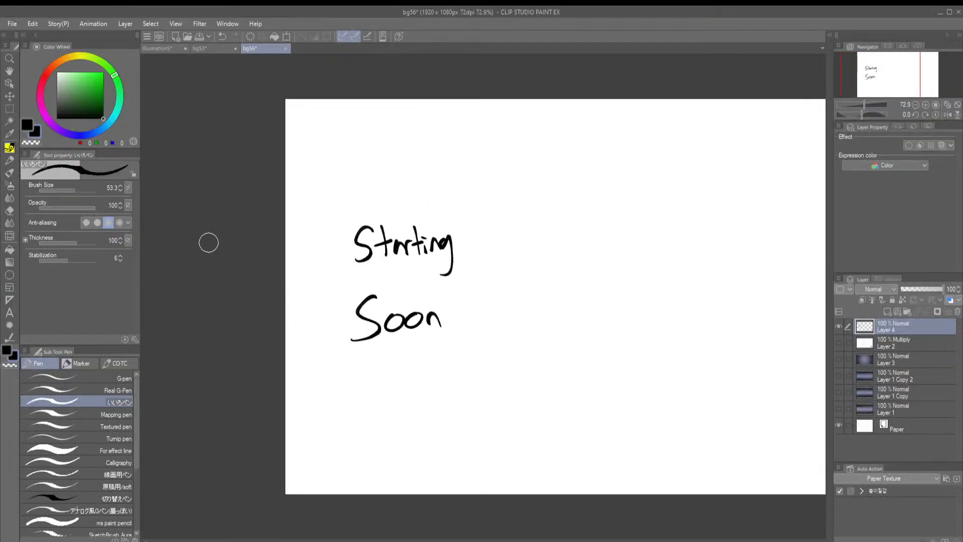
{"action": "scroll", "coordinate": [211, 237], "scroll_direction": "down", "scroll_amount": 2}
{"action": "scroll", "coordinate": [445, 301], "scroll_direction": "up", "scroll_amount": 1}
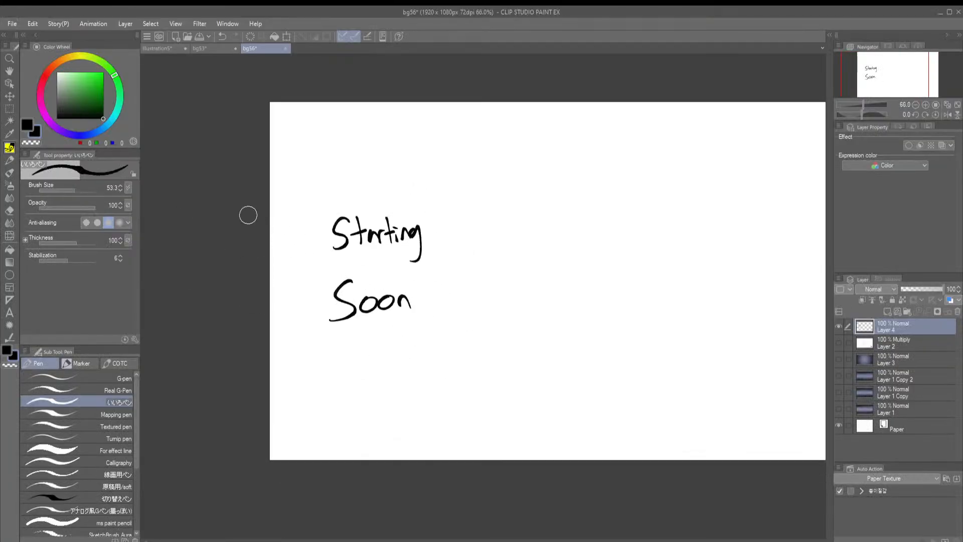
{"action": "scroll", "coordinate": [236, 205], "scroll_direction": "down", "scroll_amount": 2}
{"action": "scroll", "coordinate": [374, 344], "scroll_direction": "up", "scroll_amount": 2}
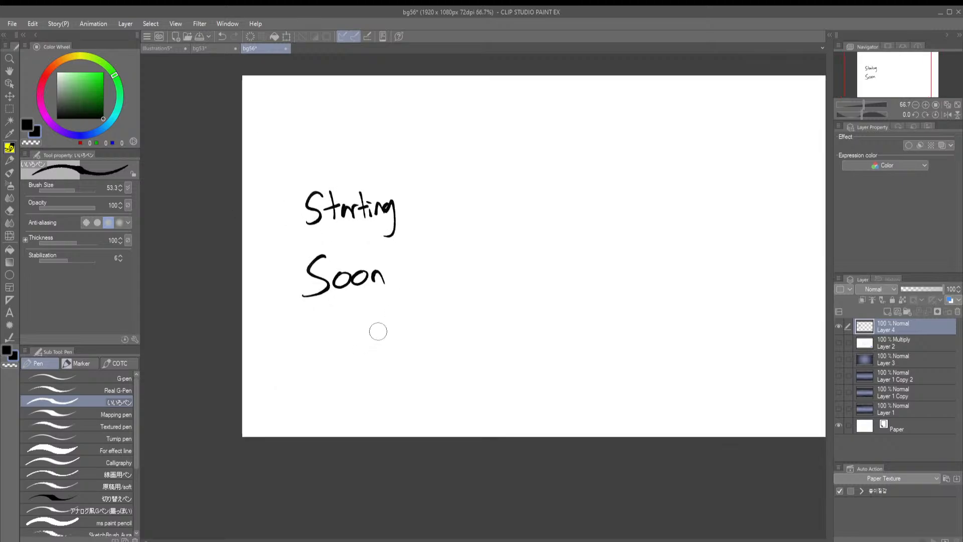
{"action": "left_click", "coordinate": [839, 327]}
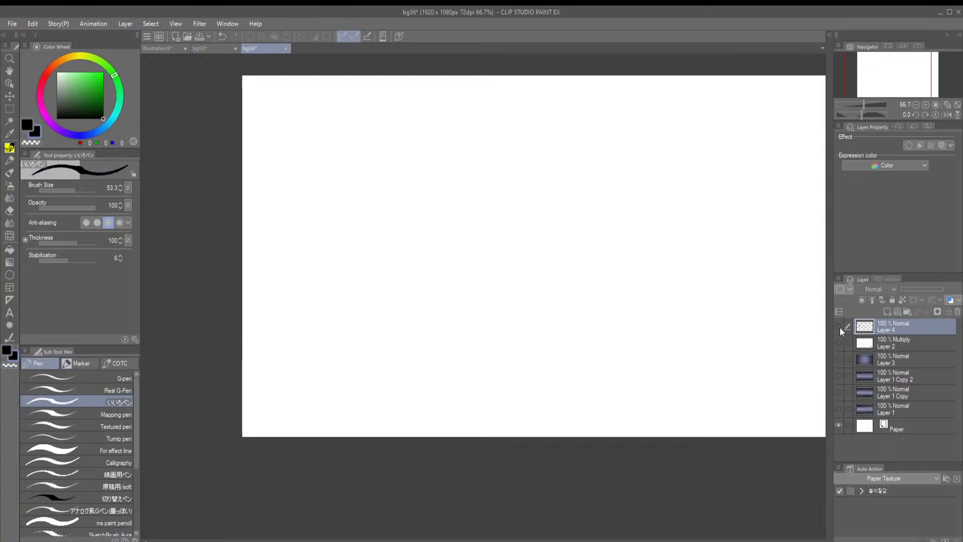
{"action": "left_click", "coordinate": [957, 312]}
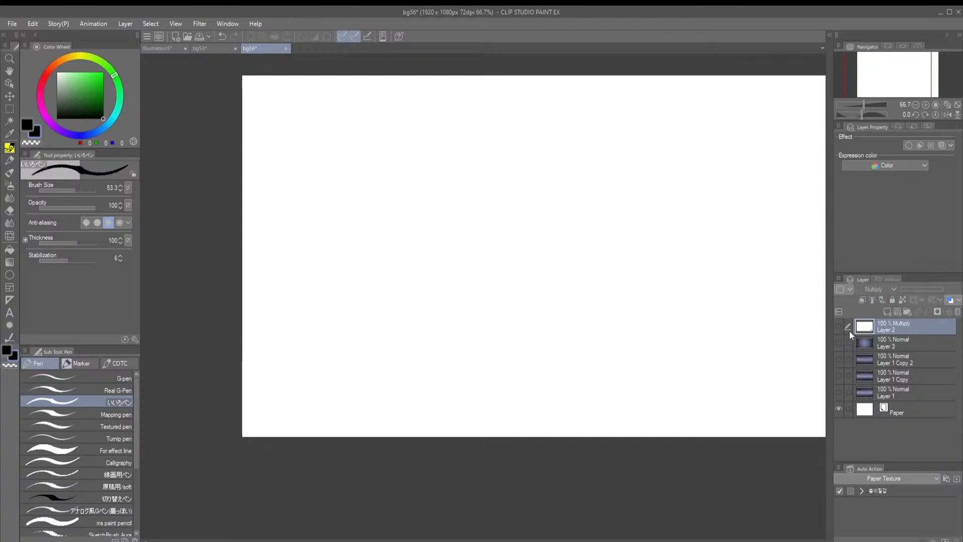
Show Layer 1, Layer 1 Copy and Layer 1 Copy 2 to view the streaked blue background
{"action": "left_click", "coordinate": [838, 359]}
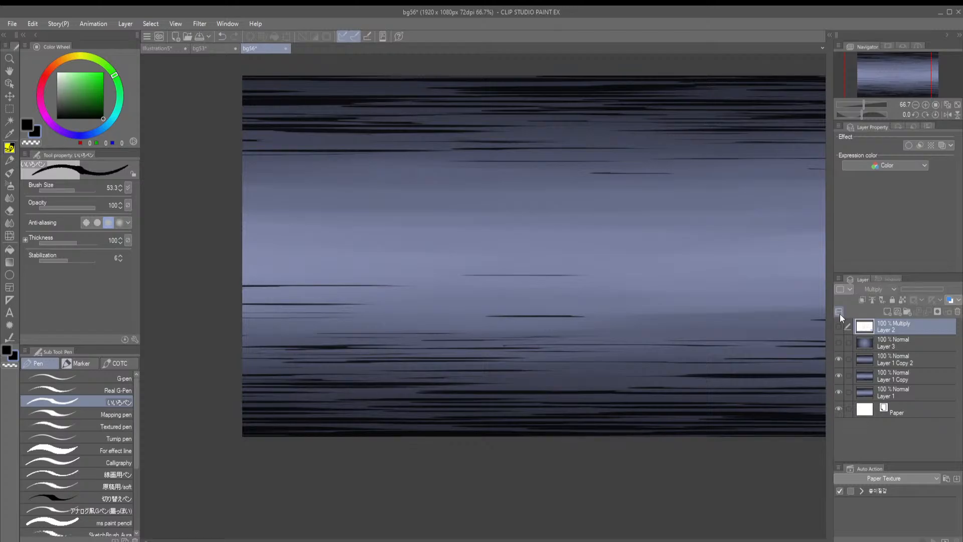
{"action": "left_click", "coordinate": [839, 359]}
{"action": "left_click", "coordinate": [838, 359]}
{"action": "left_click", "coordinate": [838, 359]}
{"action": "left_click", "coordinate": [839, 359]}
In the bg53 document, place Layer 8 with the curved ground above the shown Folder 1 and lock its transparent pixels
{"action": "left_click", "coordinate": [213, 51]}
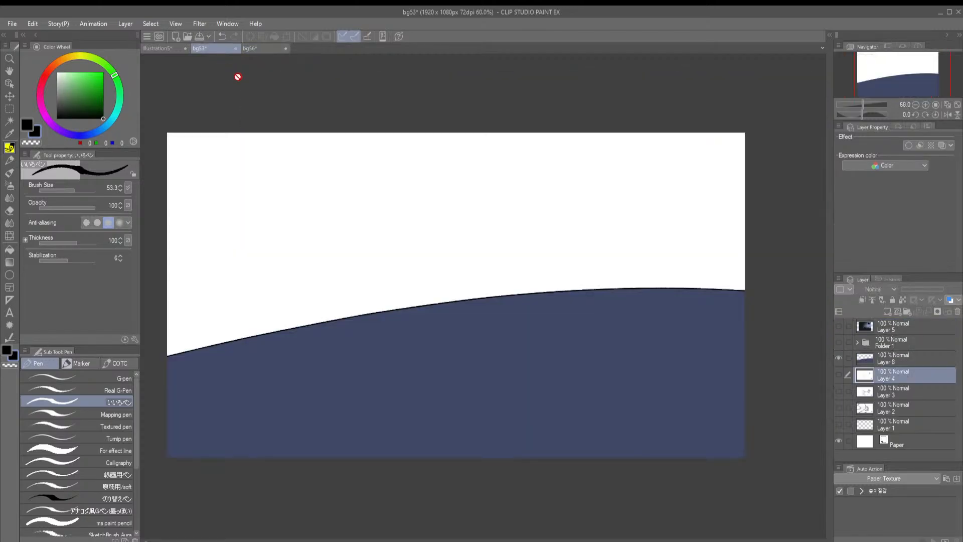
{"action": "left_click", "coordinate": [838, 344]}
{"action": "left_click", "coordinate": [856, 364]}
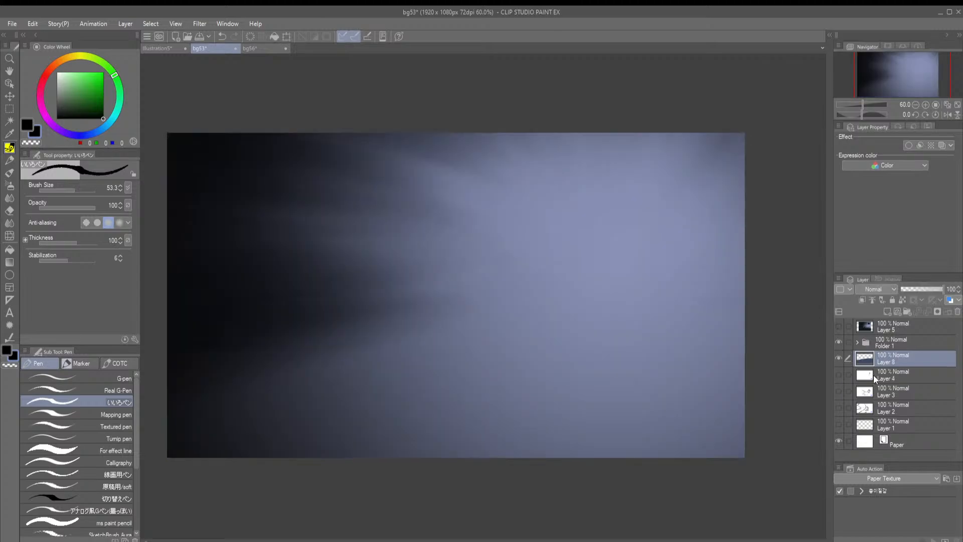
{"action": "left_click_drag", "start_coordinate": [887, 341], "coordinate": [886, 343]}
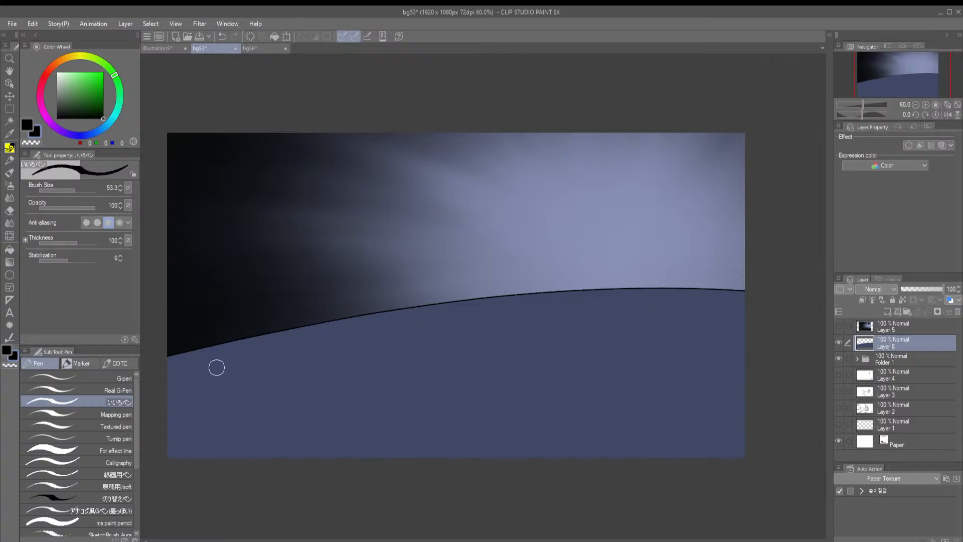
{"action": "left_click", "coordinate": [900, 300]}
Try shading the lower part of the curved ground in black with the Soft airbrush at size 444.8, and undo it
{"action": "key", "text": "b"}
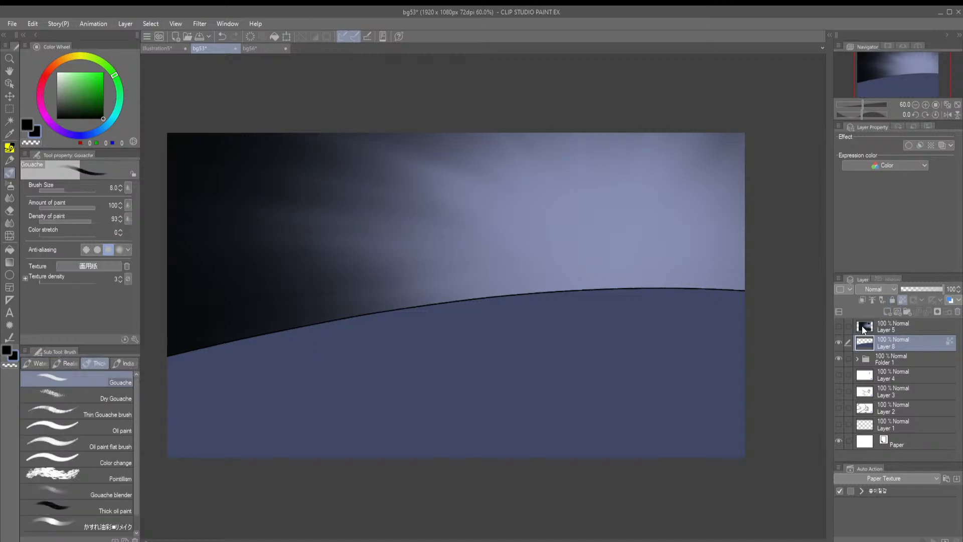
{"action": "left_click_drag", "start_coordinate": [77, 188], "coordinate": [98, 188]}
{"action": "scroll", "coordinate": [501, 218], "scroll_direction": "down", "scroll_amount": 4}
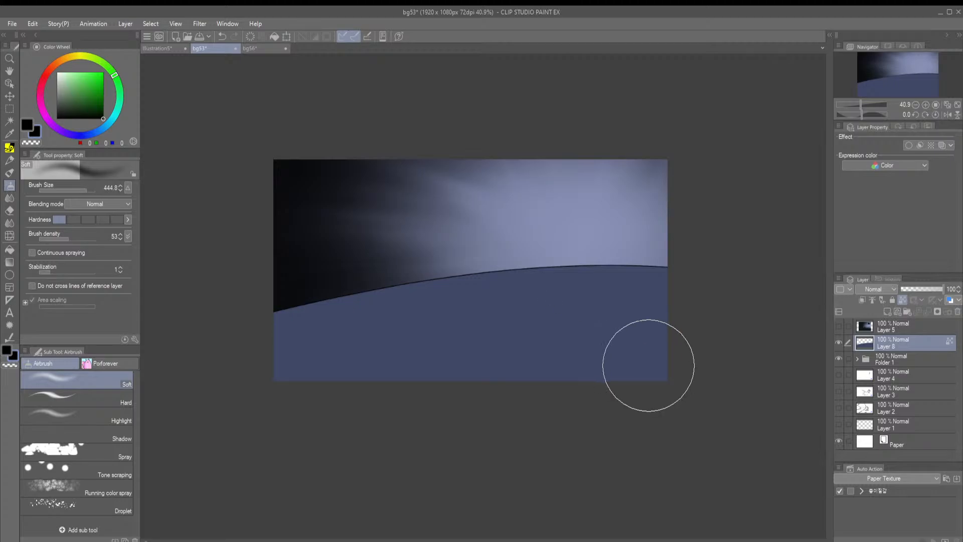
{"action": "left_click_drag", "start_coordinate": [690, 380], "coordinate": [369, 363]}
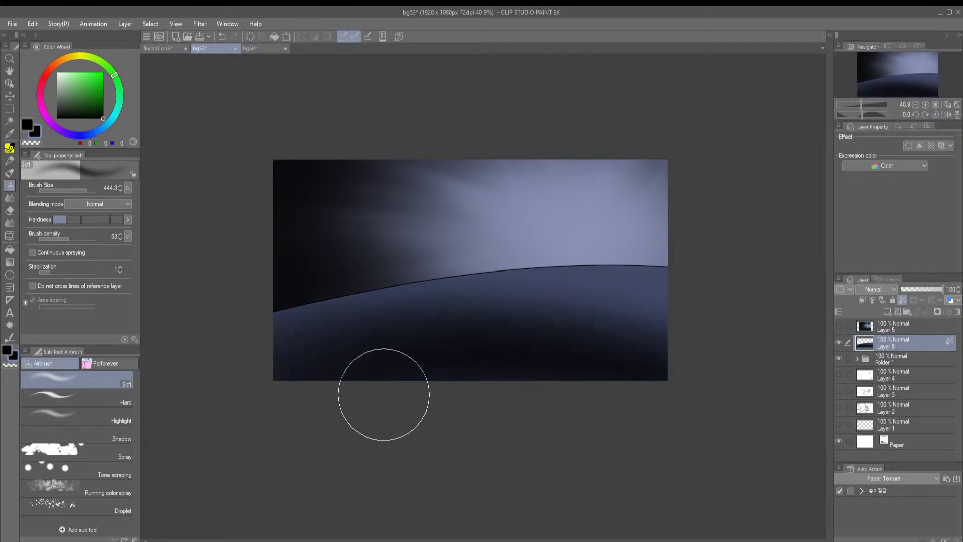
{"action": "key", "text": "ctrl+z"}
Try darkening the curved ground along its upper edge with black Soft airbrush strokes, and undo them
{"action": "mouse_move", "coordinate": [707, 290]}
{"action": "left_mouse_down"}
{"action": "mouse_move", "coordinate": [324, 305]}
{"action": "mouse_move", "coordinate": [266, 328]}
{"action": "left_mouse_up"}
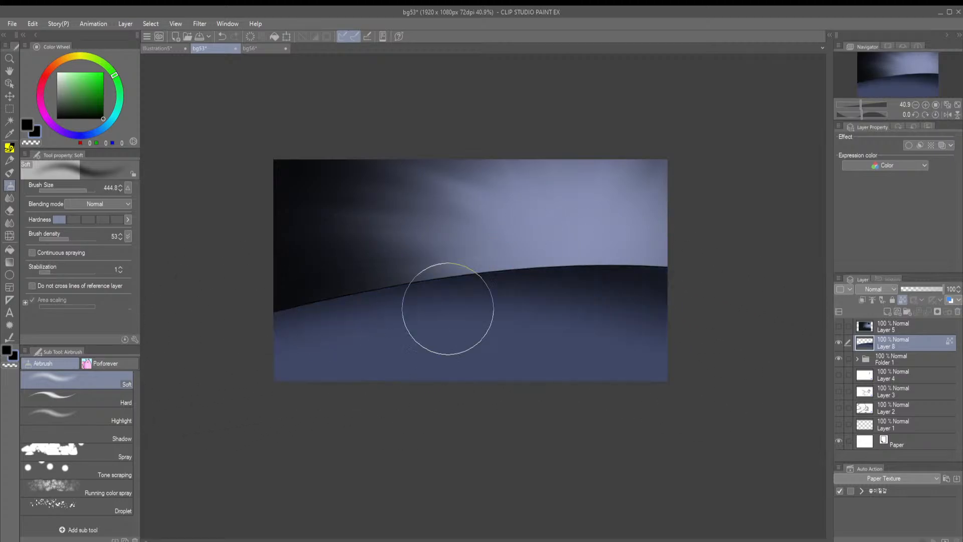
{"action": "left_click_drag", "start_coordinate": [672, 317], "coordinate": [220, 336]}
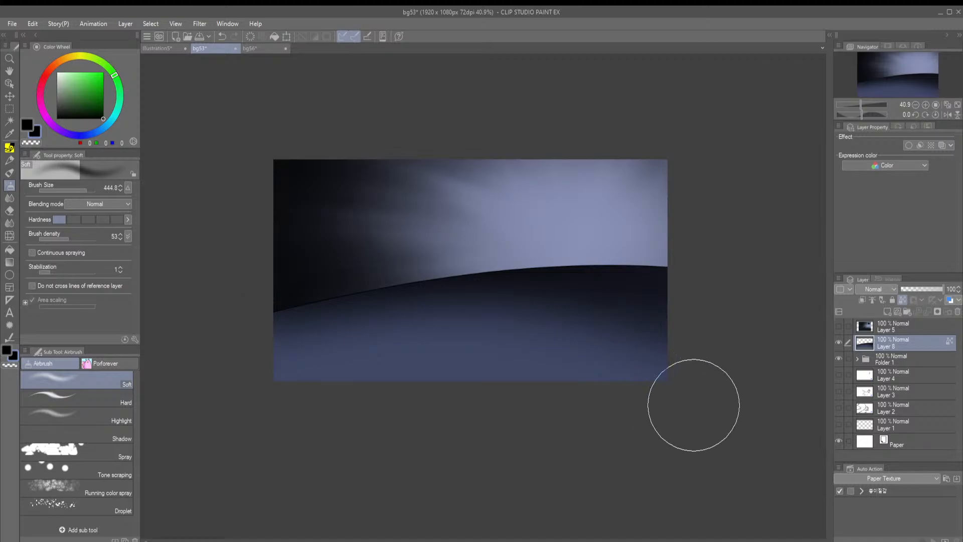
{"action": "key", "text": "ctrl+z"}
{"action": "key", "text": "ctrl+z"}
{"action": "key", "text": "ctrl+z"}
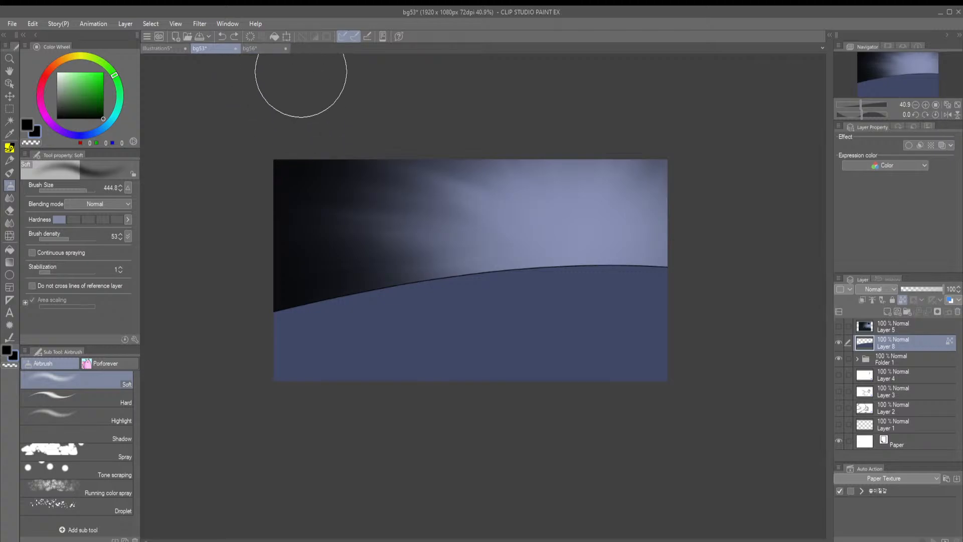
In the bg56 document, add a new layer above Layer 1 Copy 2 and hide the three Layer 1 background layers
{"action": "left_click", "coordinate": [267, 48]}
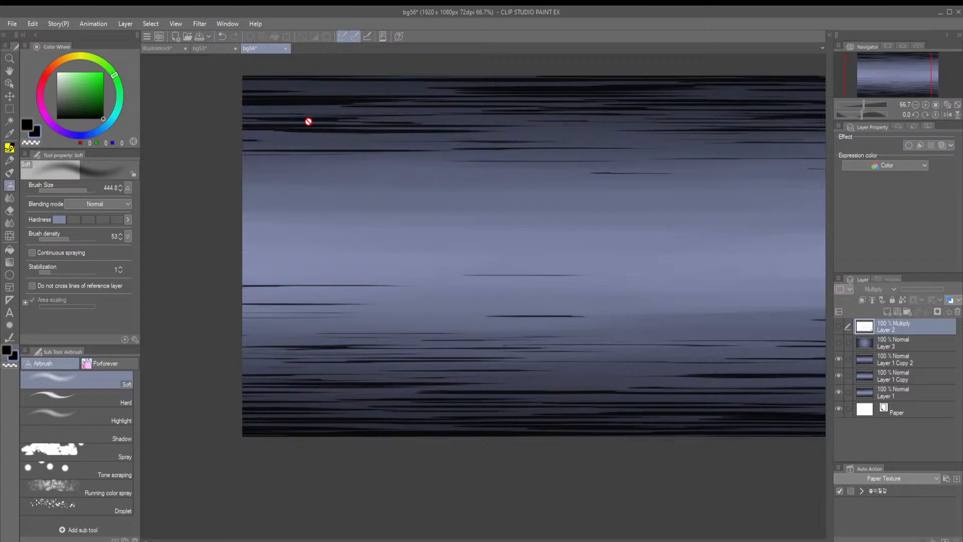
{"action": "scroll", "coordinate": [183, 285], "scroll_direction": "down", "scroll_amount": 2}
{"action": "scroll", "coordinate": [475, 280], "scroll_direction": "up", "scroll_amount": 1}
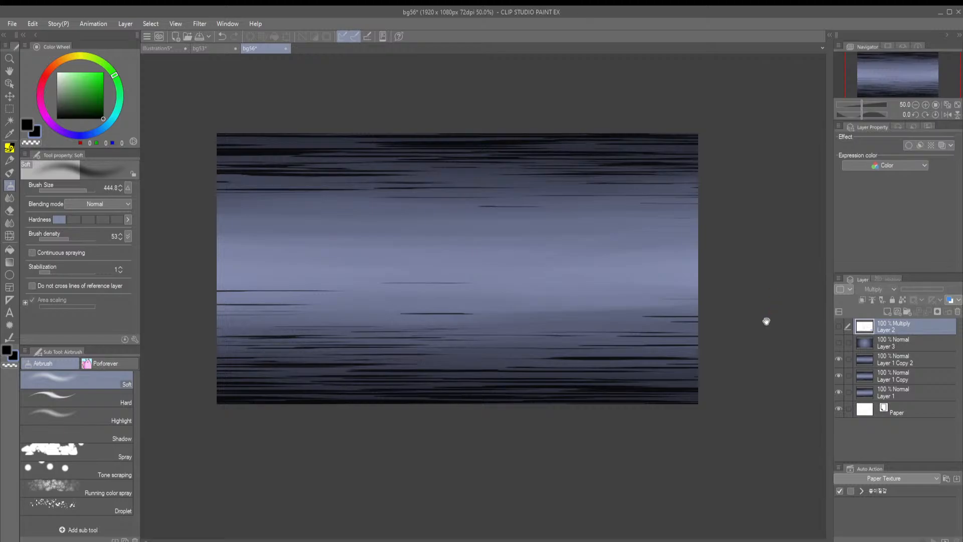
{"action": "left_click", "coordinate": [862, 363]}
{"action": "left_click", "coordinate": [886, 312]}
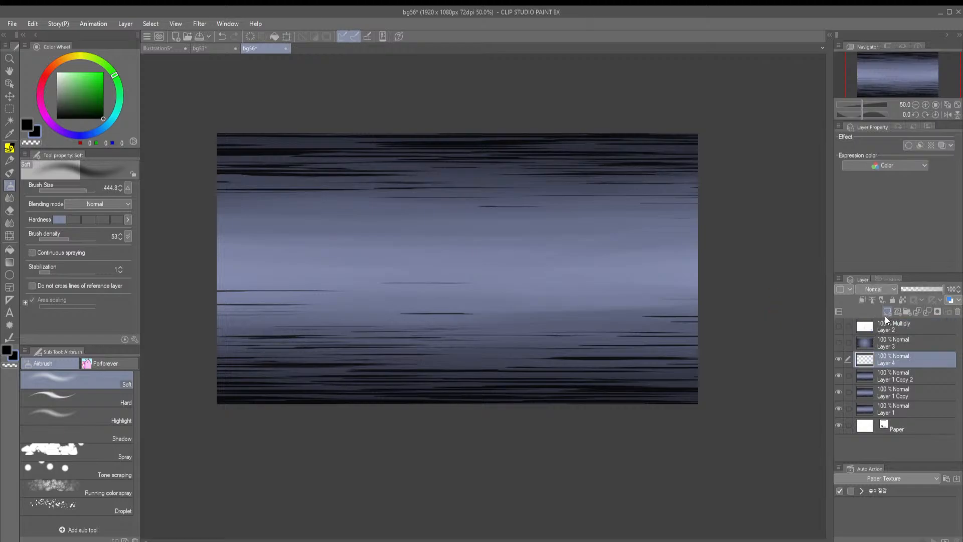
{"action": "left_click_drag", "start_coordinate": [839, 375], "coordinate": [839, 408]}
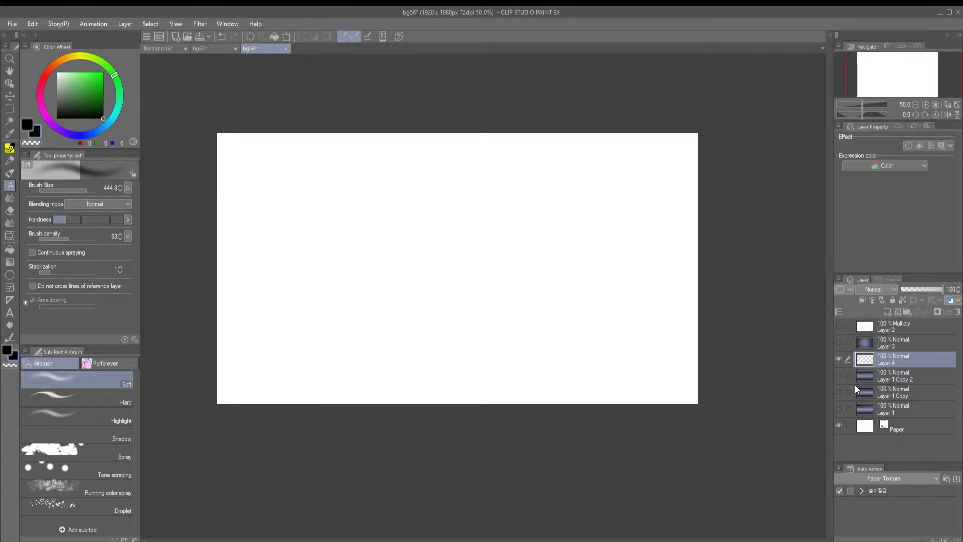
Fill the entire new layer with black
{"action": "key", "text": "g"}
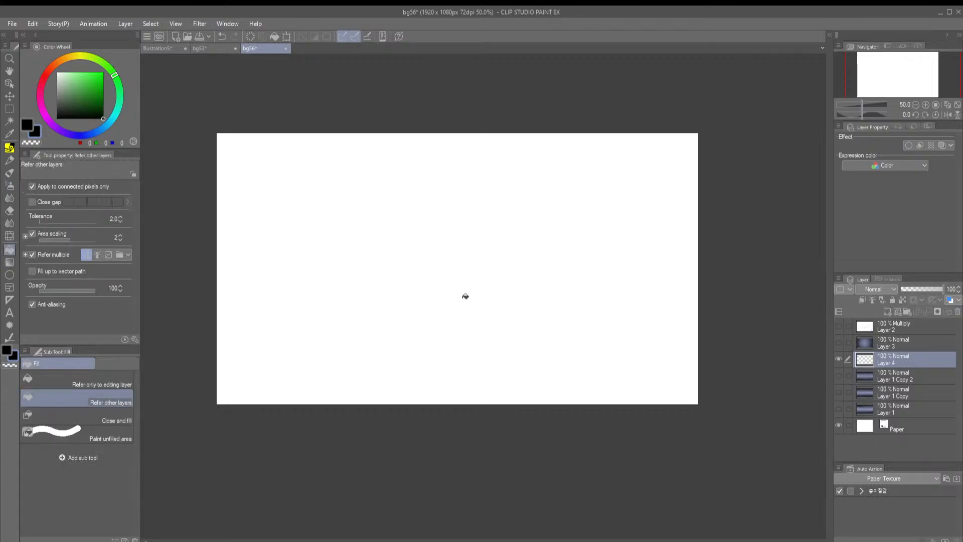
{"action": "left_click", "coordinate": [461, 300]}
{"action": "scroll", "coordinate": [510, 319], "scroll_direction": "up", "scroll_amount": 1}
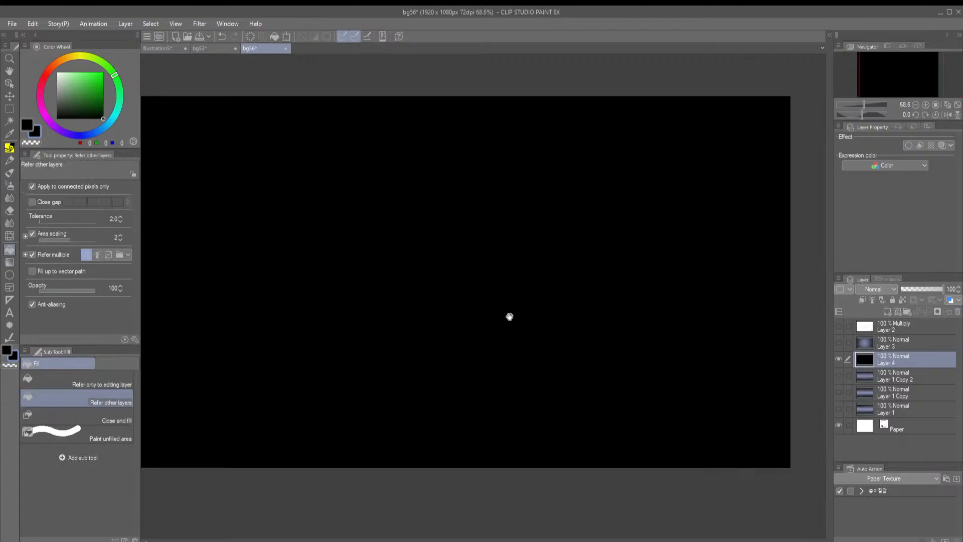
Switch to the Gradient tool and set the background colour to bright yellow (235, 255, 0)
{"action": "key", "text": "g"}
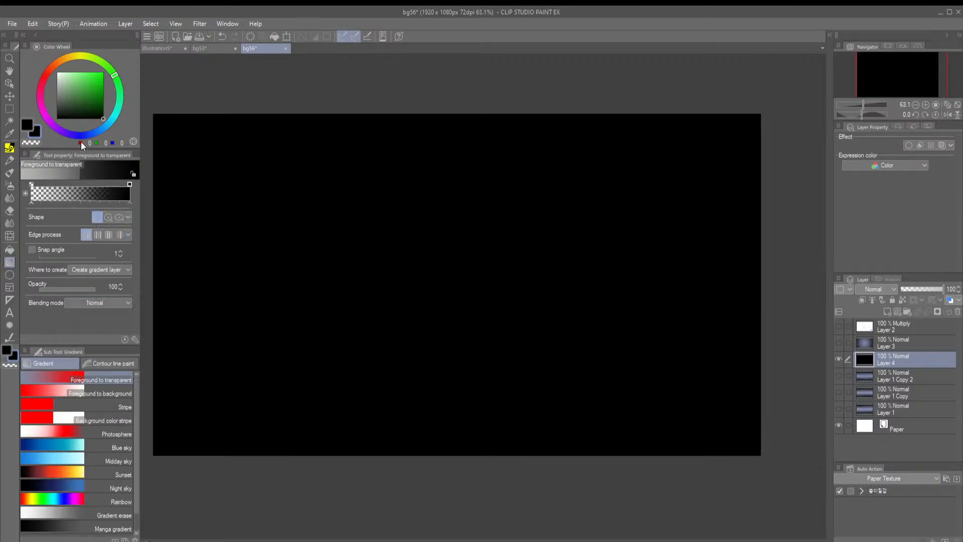
{"action": "left_click", "coordinate": [83, 56]}
{"action": "left_click", "coordinate": [103, 72]}
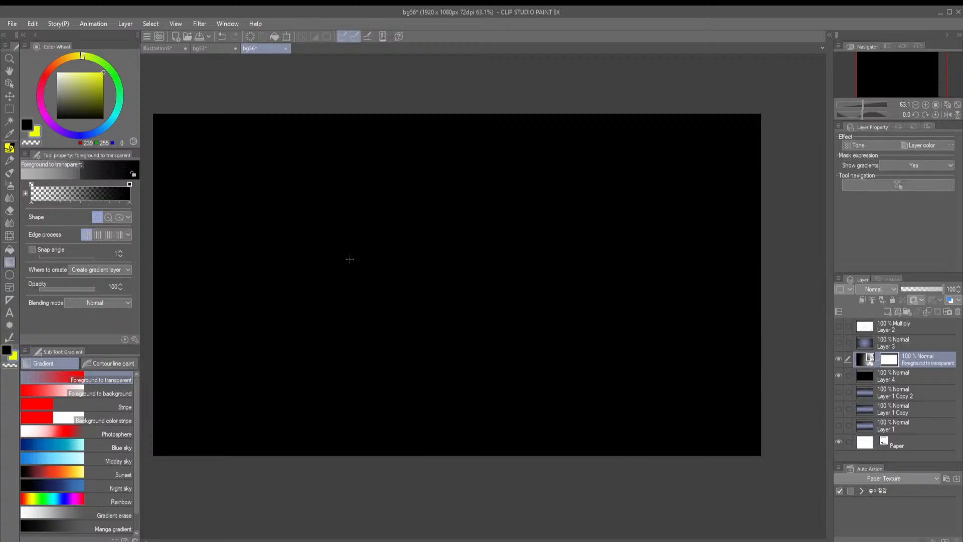
Try several black-to-yellow Foreground to background gradients across the black layer at different angles, undoing each one
{"action": "left_click", "coordinate": [86, 392]}
{"action": "left_click_drag", "start_coordinate": [473, 325], "coordinate": [403, 224]}
{"action": "key", "text": "ctrl+z"}
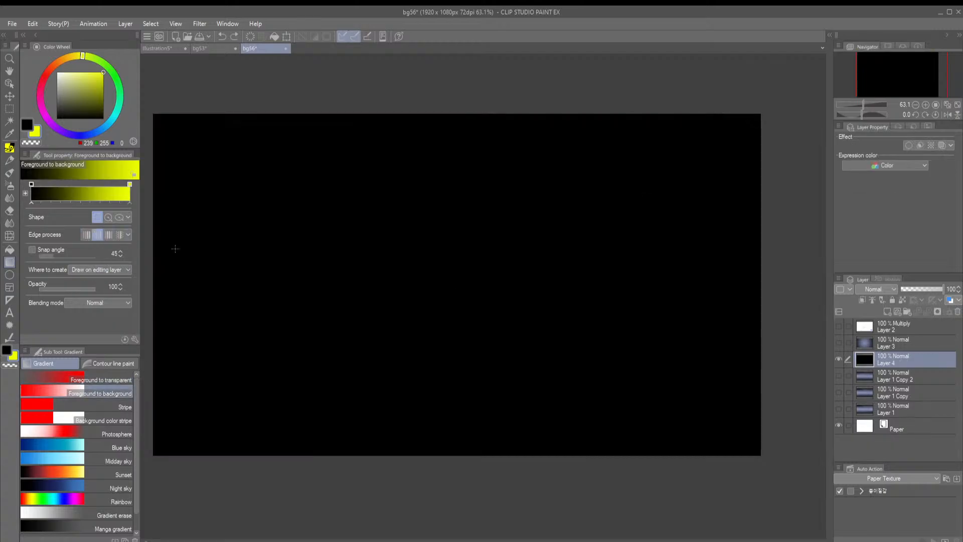
{"action": "left_click_drag", "start_coordinate": [430, 262], "coordinate": [427, 339]}
{"action": "key", "text": "ctrl+z"}
{"action": "left_click_drag", "start_coordinate": [486, 266], "coordinate": [461, 252]}
{"action": "key", "text": "ctrl+z"}
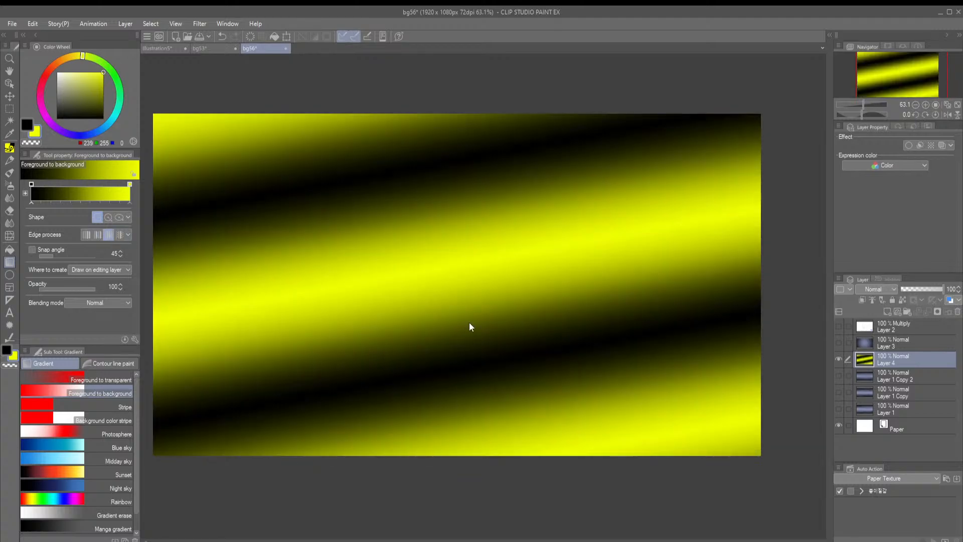
{"action": "key", "text": "ctrl+z"}
{"action": "left_click_drag", "start_coordinate": [467, 333], "coordinate": [465, 255]}
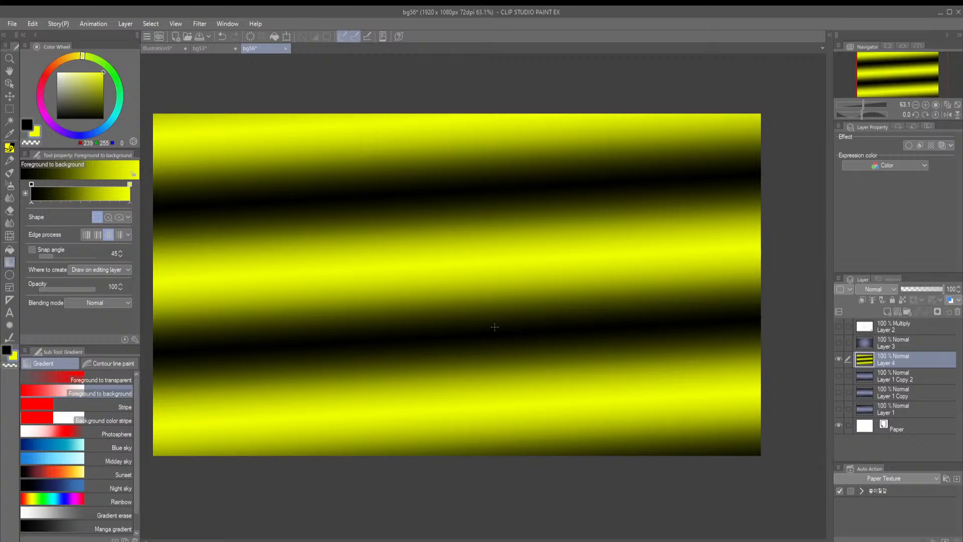
{"action": "key", "text": "ctrl+z"}
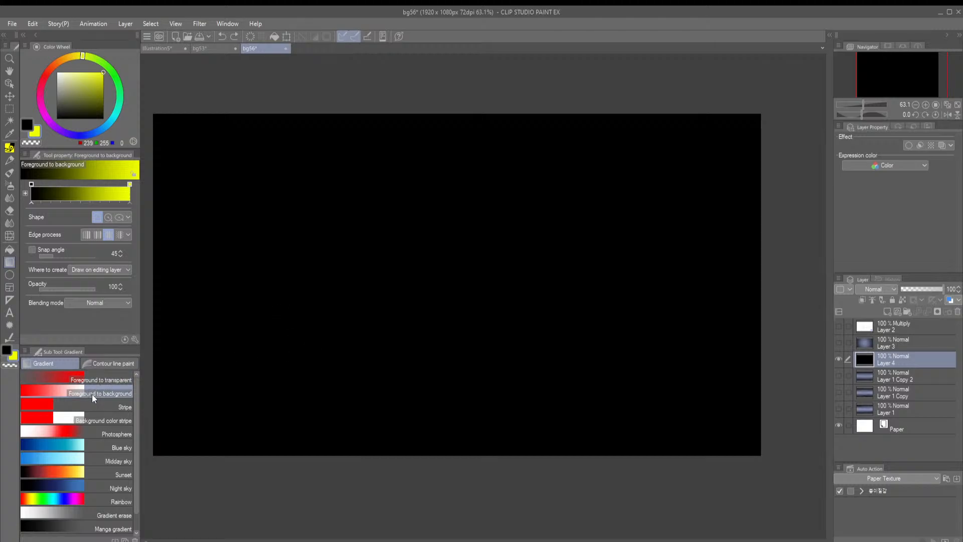
Airbrush a wide horizontal olive-yellow (174, 184, 25) band across the middle of the black layer with the Soft airbrush at size 530.9
{"action": "key", "text": "b"}
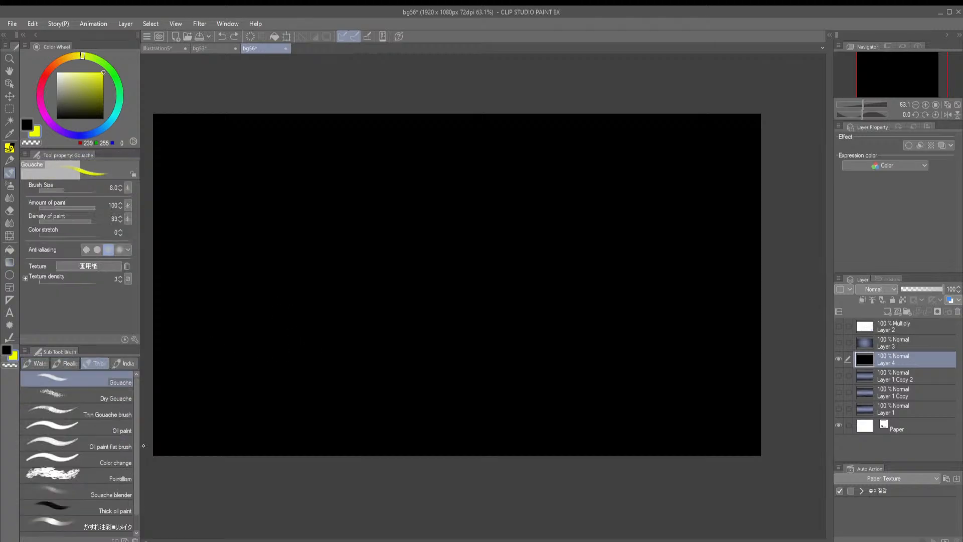
{"action": "left_click", "coordinate": [96, 84]}
{"action": "key", "text": "b"}
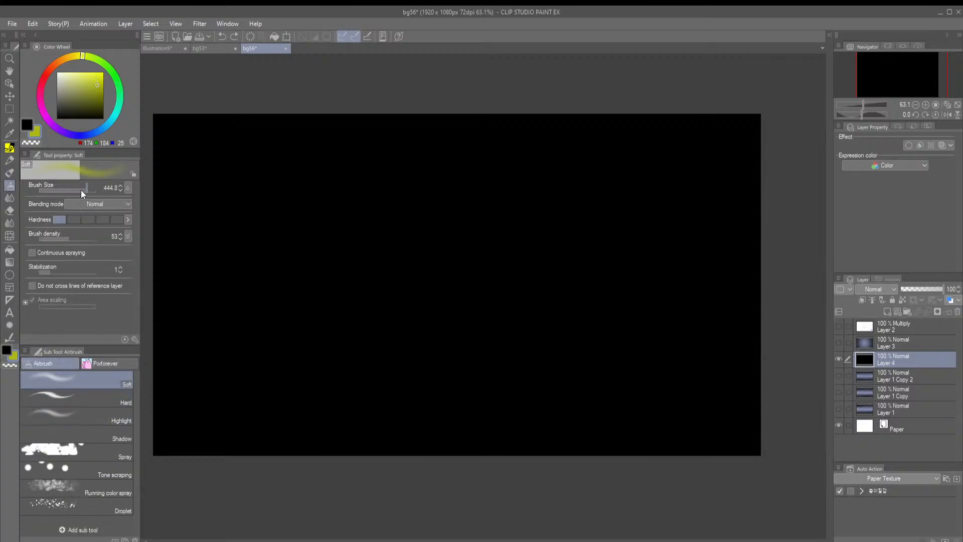
{"action": "left_click_drag", "start_coordinate": [80, 189], "coordinate": [91, 190]}
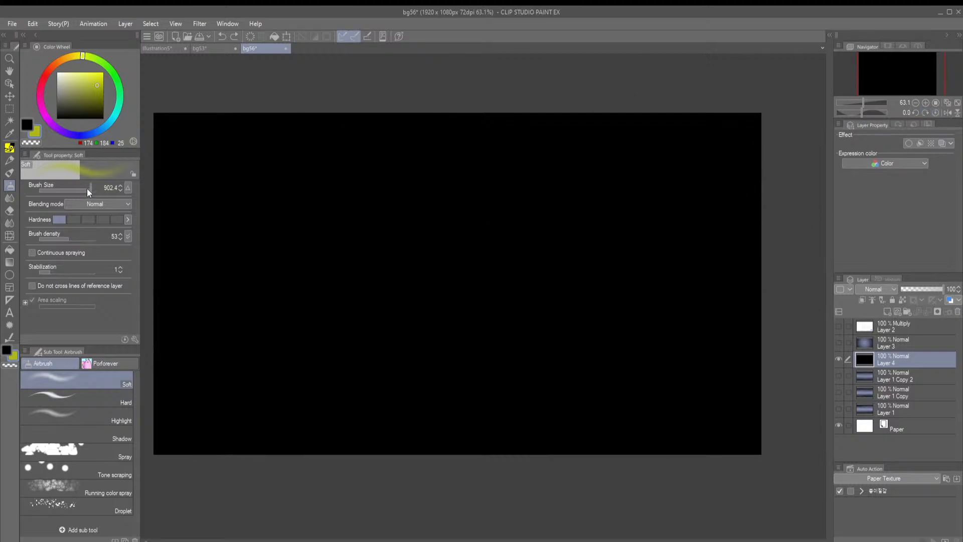
{"action": "left_click_drag", "start_coordinate": [87, 188], "coordinate": [87, 187]}
{"action": "left_click_drag", "start_coordinate": [771, 274], "coordinate": [82, 284]}
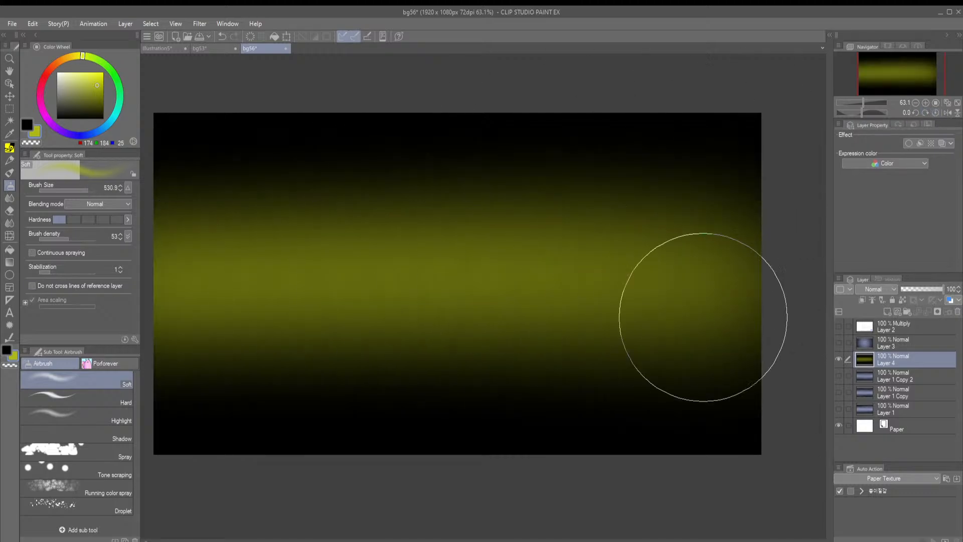
{"action": "left_click_drag", "start_coordinate": [702, 318], "coordinate": [73, 345]}
{"action": "mouse_move", "coordinate": [704, 247]}
{"action": "left_mouse_down"}
{"action": "mouse_move", "coordinate": [573, 228]}
{"action": "mouse_move", "coordinate": [45, 266]}
{"action": "left_mouse_up"}
{"action": "left_click_drag", "start_coordinate": [727, 346], "coordinate": [32, 369]}
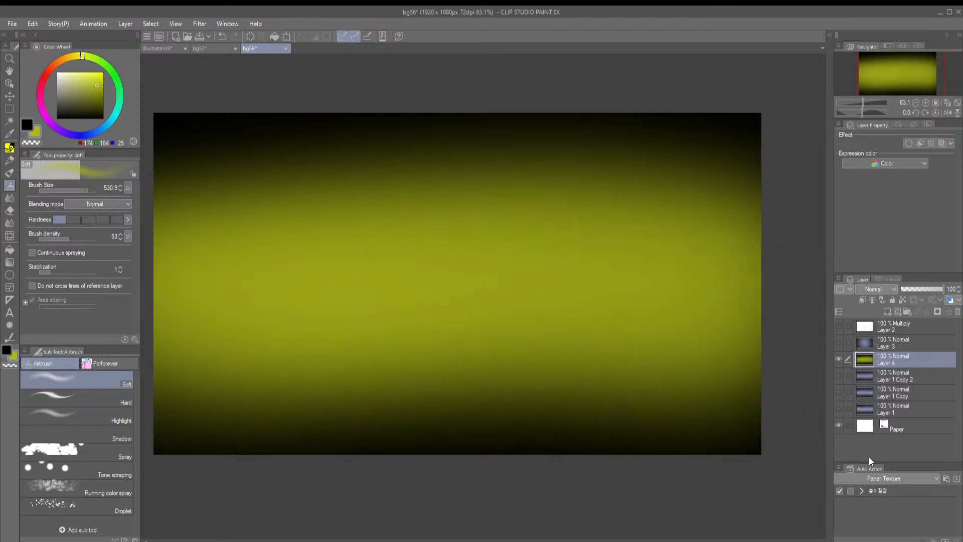
Look through the Decoration tool's Nature, Tree and Ice Texture brush groups for a brush to texture the background
{"action": "key", "text": "b"}
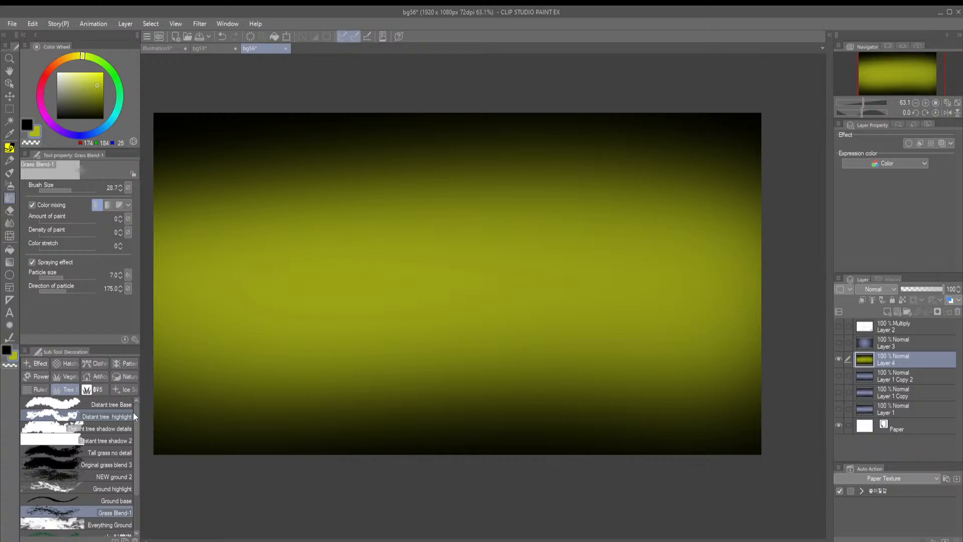
{"action": "left_click", "coordinate": [120, 377]}
{"action": "scroll", "coordinate": [76, 468], "scroll_direction": "down", "scroll_amount": 3}
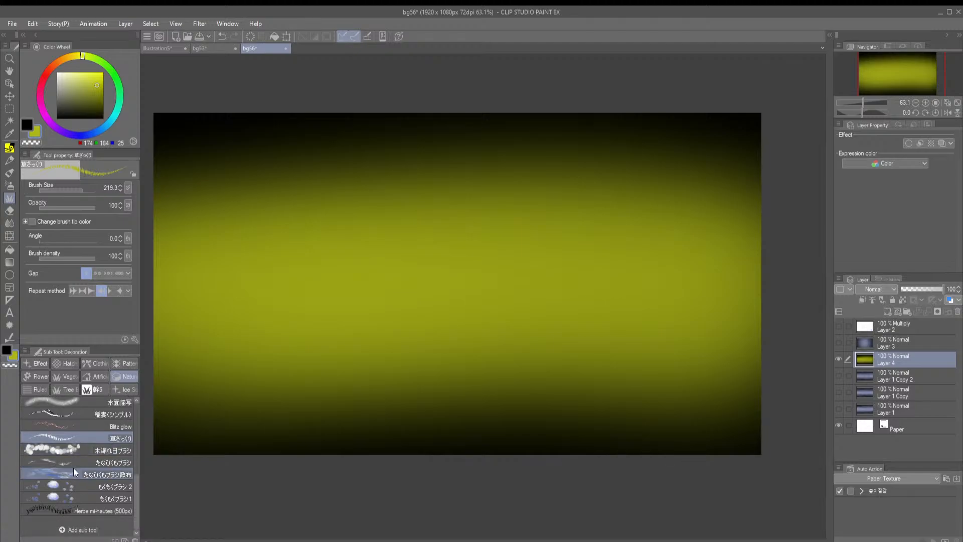
{"action": "left_click", "coordinate": [65, 389]}
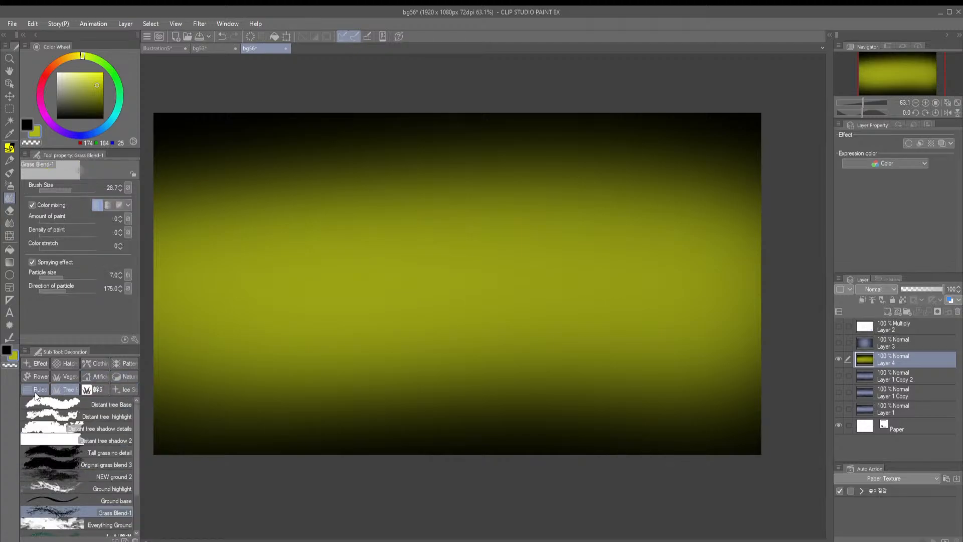
{"action": "left_click", "coordinate": [123, 389]}
{"action": "left_click", "coordinate": [90, 453]}
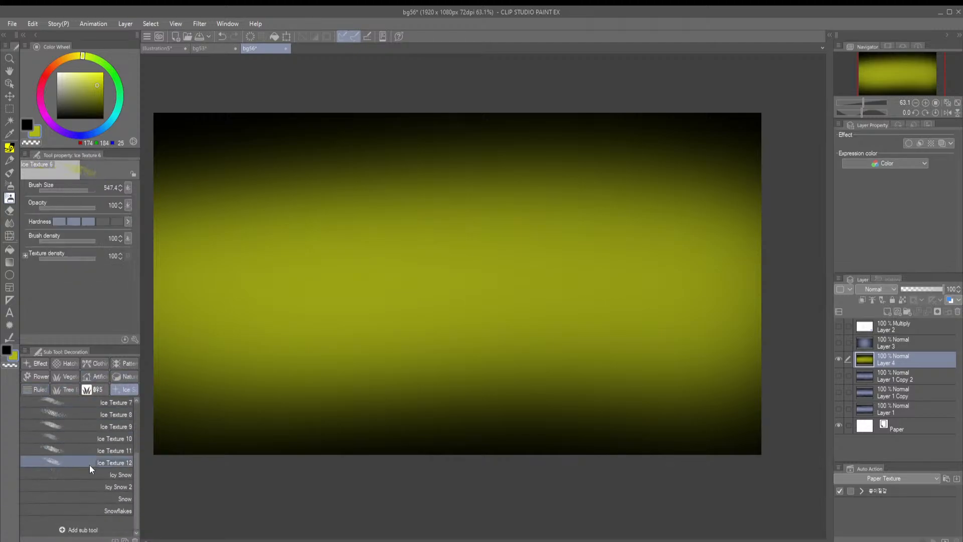
{"action": "left_click", "coordinate": [95, 390]}
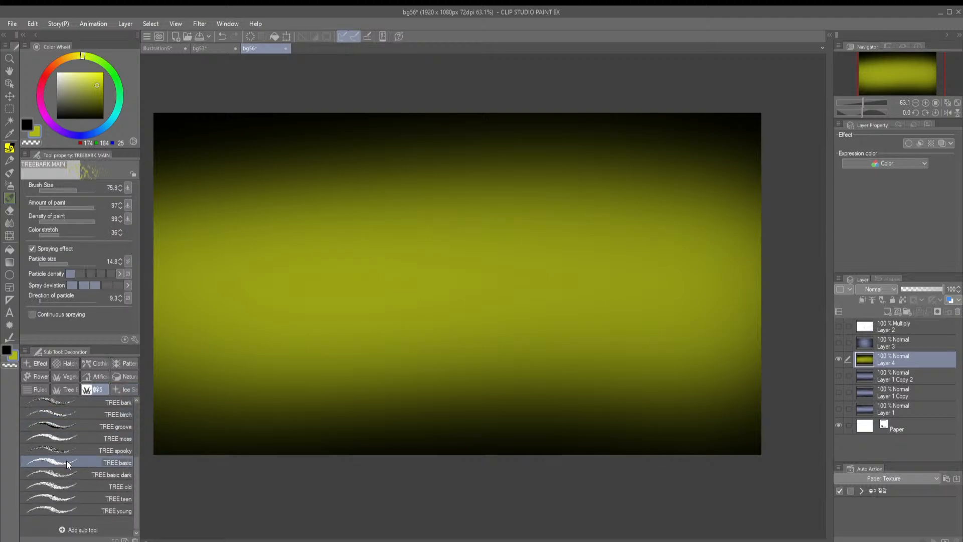
{"action": "left_click", "coordinate": [66, 389]}
{"action": "left_click", "coordinate": [123, 376]}
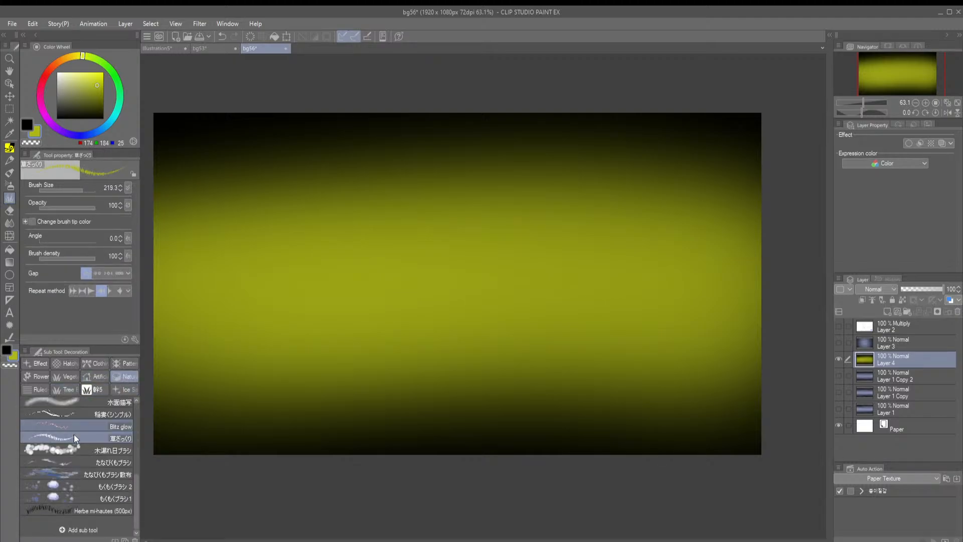
{"action": "scroll", "coordinate": [77, 492], "scroll_direction": "up", "scroll_amount": 5}
{"action": "scroll", "coordinate": [75, 487], "scroll_direction": "up", "scroll_amount": 7}
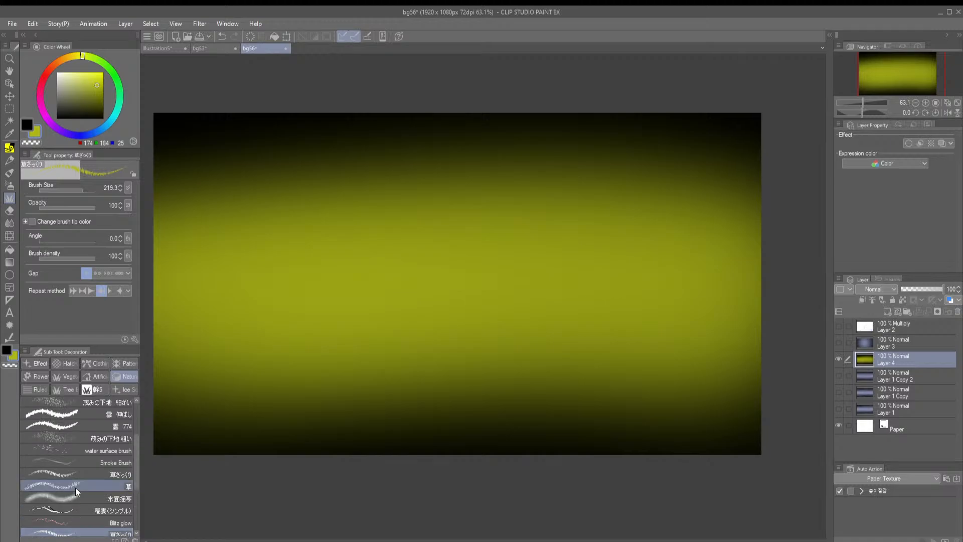
Try a patch of olive-yellow foliage on Layer 4 with the 茂みの下地 細かい brush and undo it
{"action": "left_click", "coordinate": [58, 447]}
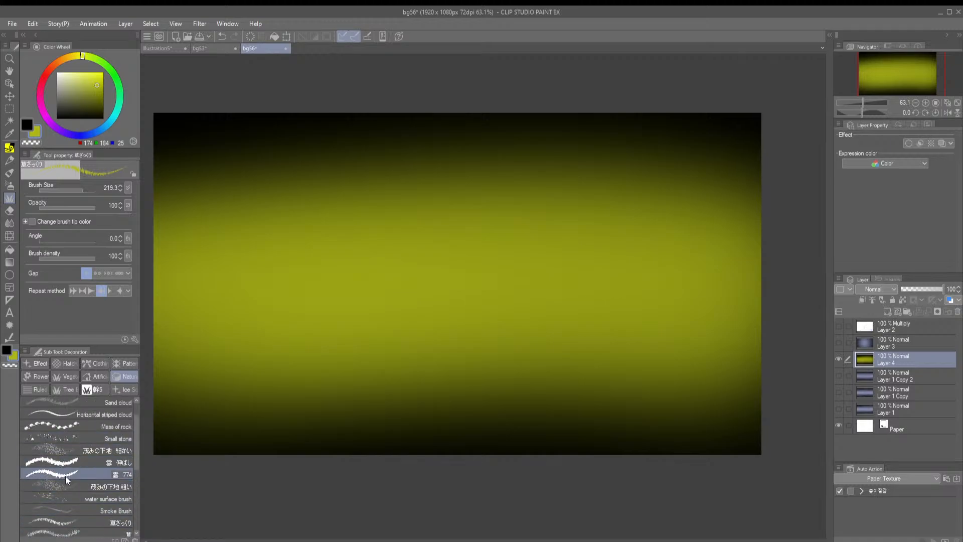
{"action": "mouse_move", "coordinate": [372, 311]}
{"action": "left_mouse_down"}
{"action": "mouse_move", "coordinate": [370, 358]}
{"action": "mouse_move", "coordinate": [274, 306]}
{"action": "left_mouse_up"}
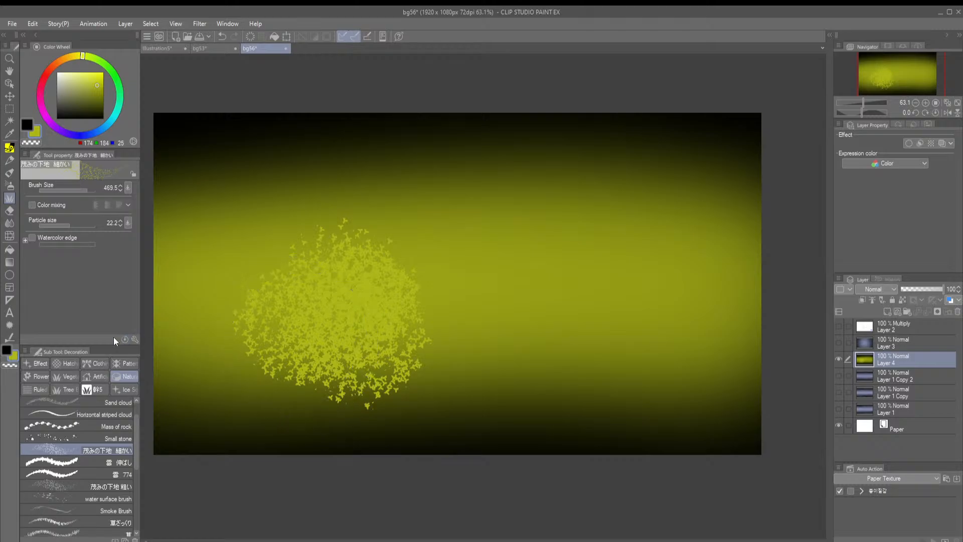
{"action": "key", "text": "ctrl+z"}
Browse the artificial, vegetation, flower, tree and ice brush groups, ending back at the Nature brushes
{"action": "left_click", "coordinate": [93, 381]}
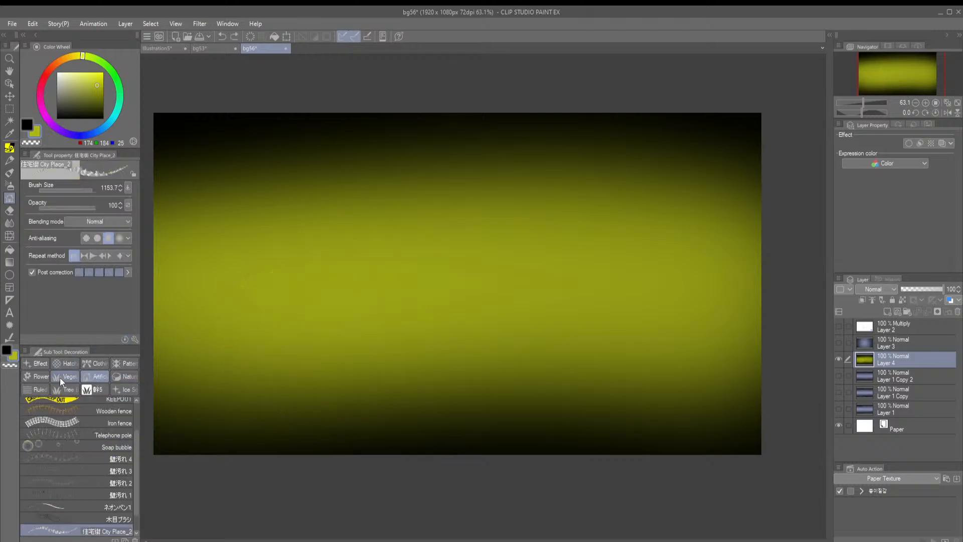
{"action": "left_click", "coordinate": [59, 378]}
{"action": "left_click", "coordinate": [38, 380]}
{"action": "left_click", "coordinate": [66, 390]}
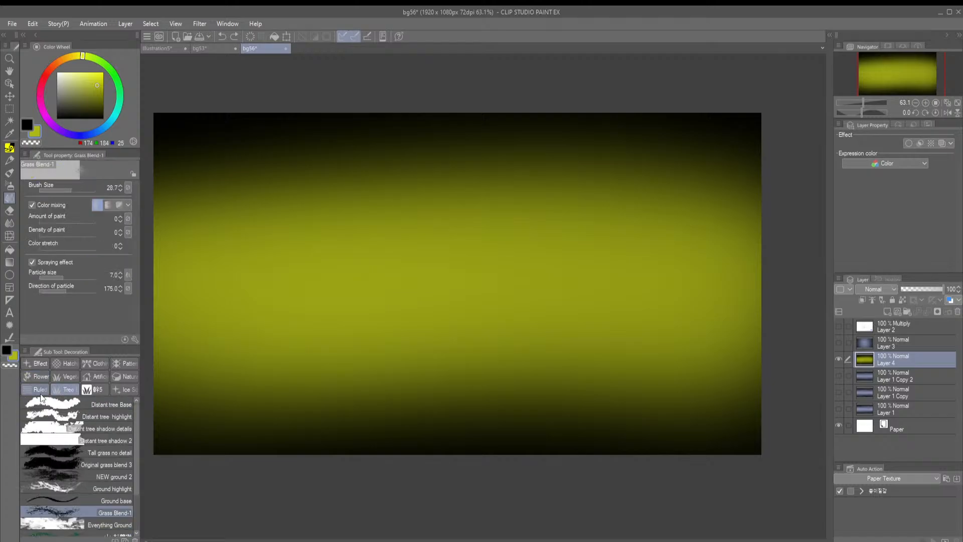
{"action": "left_click", "coordinate": [36, 391]}
{"action": "left_click", "coordinate": [124, 390]}
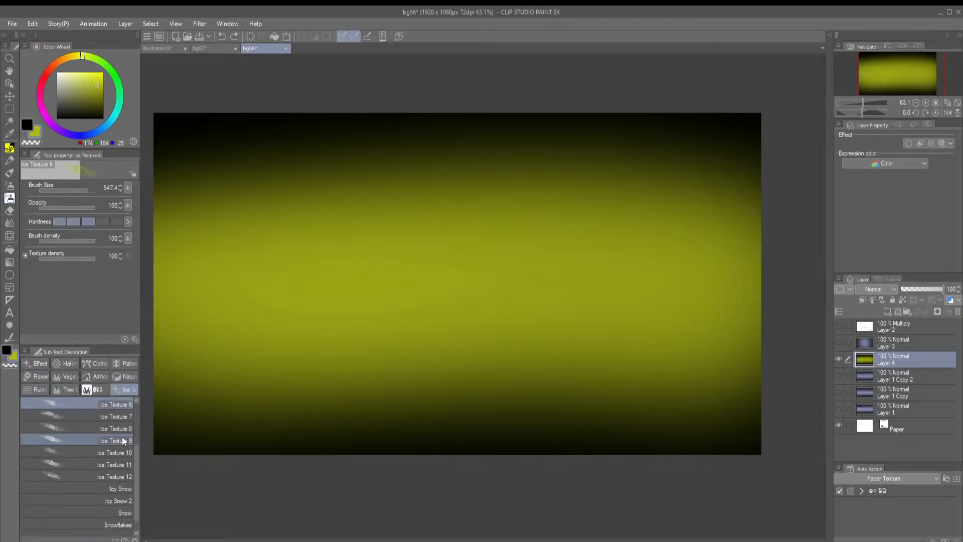
{"action": "left_click", "coordinate": [75, 390]}
{"action": "left_click", "coordinate": [124, 377]}
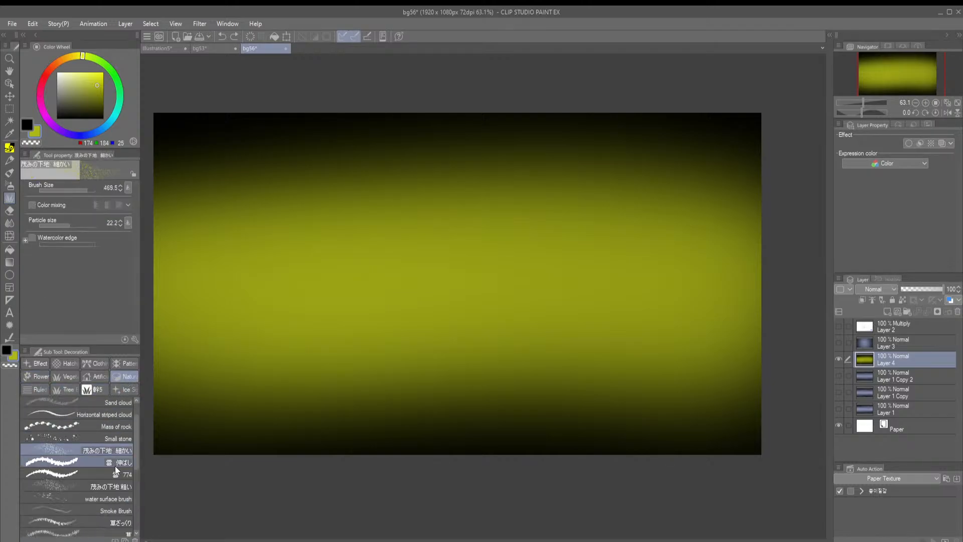
Try a grass stroke across the olive-yellow band with the Herbe mi-hautes (500px) brush and undo it
{"action": "left_click_drag", "start_coordinate": [135, 459], "coordinate": [112, 530]}
{"action": "left_click", "coordinate": [69, 509]}
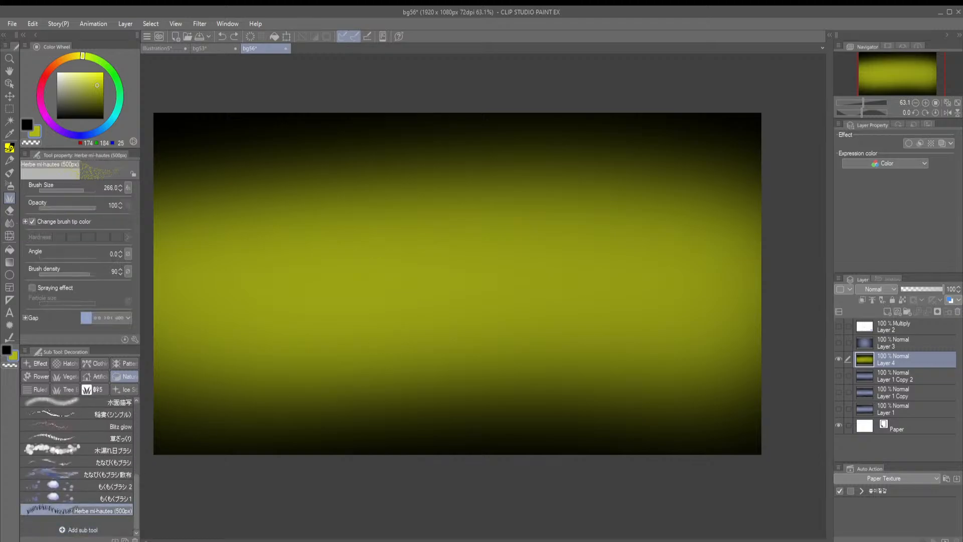
{"action": "left_click_drag", "start_coordinate": [275, 289], "coordinate": [369, 334]}
{"action": "key", "text": "ctrl+z"}
Try an olive-yellow stroke over the lower part of the band with the water surface brush and undo it
{"action": "mouse_move", "coordinate": [134, 472]}
{"action": "left_mouse_down"}
{"action": "mouse_move", "coordinate": [135, 459]}
{"action": "mouse_move", "coordinate": [87, 472]}
{"action": "left_mouse_up"}
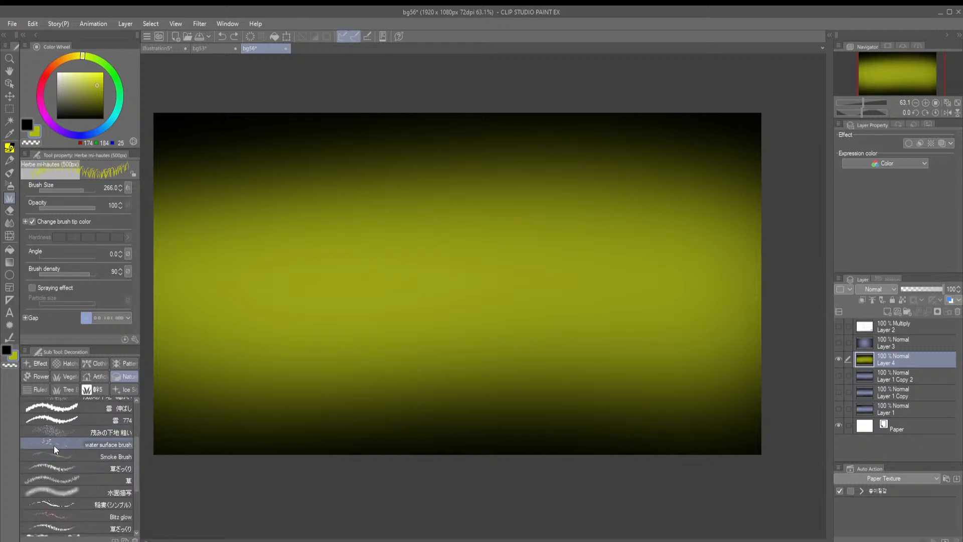
{"action": "left_click", "coordinate": [54, 448]}
{"action": "mouse_move", "coordinate": [329, 345]}
{"action": "left_mouse_down"}
{"action": "mouse_move", "coordinate": [265, 358]}
{"action": "mouse_move", "coordinate": [245, 403]}
{"action": "left_mouse_up"}
{"action": "key", "text": "ctrl+z"}
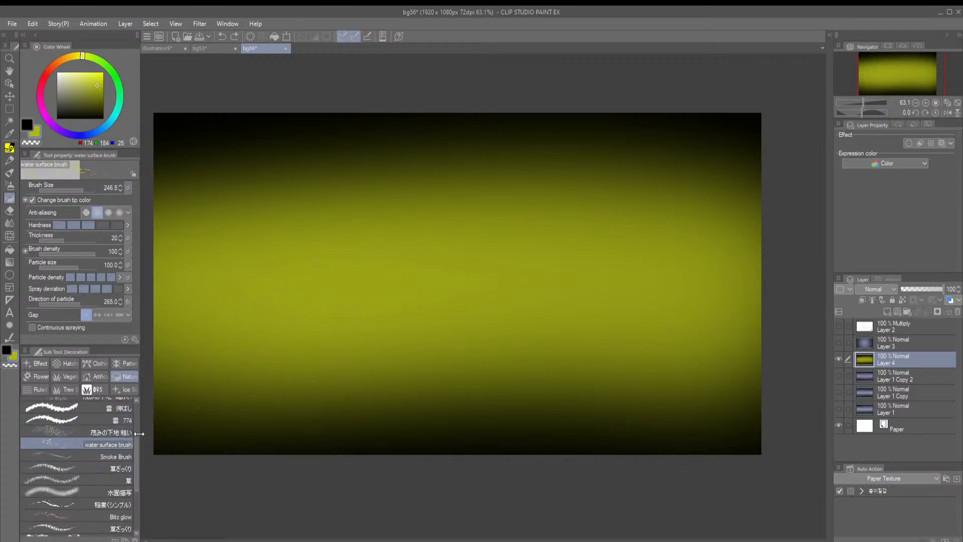
Narrow the tool palettes slightly, check the hatching brushes, and return to the water surface brush with black as the drawing colour
{"action": "left_click_drag", "start_coordinate": [139, 433], "coordinate": [126, 413]}
{"action": "left_click", "coordinate": [85, 388]}
{"action": "left_click", "coordinate": [60, 364]}
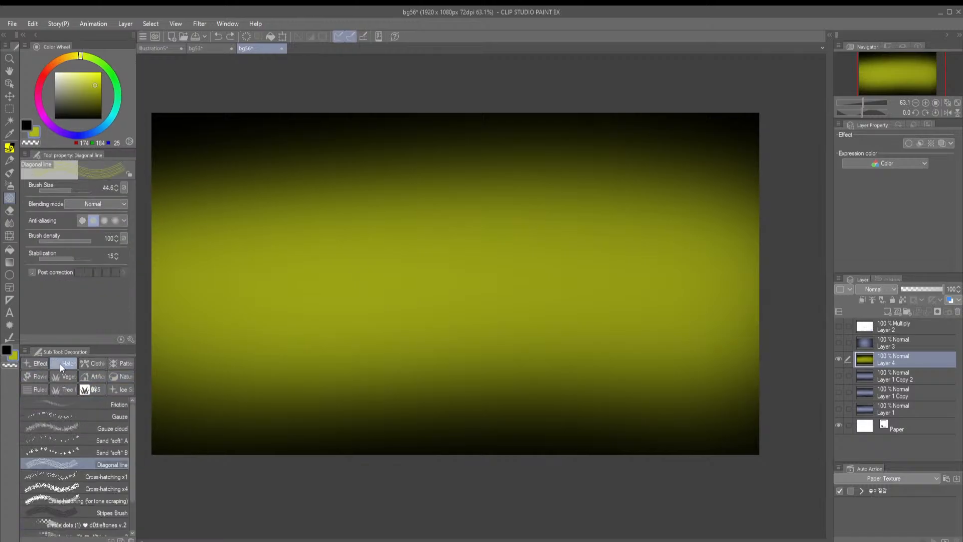
{"action": "left_click", "coordinate": [121, 376]}
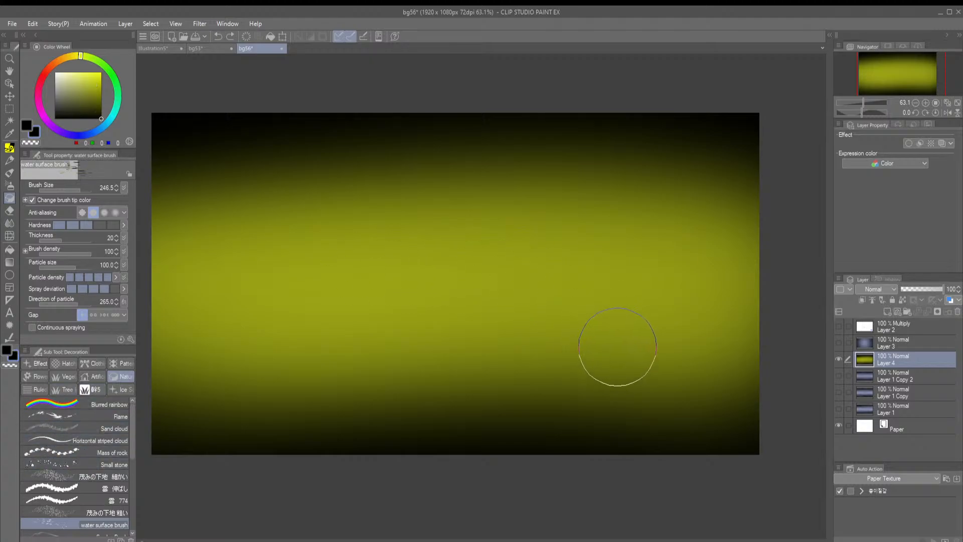
Try scattering black dashes over the olive-yellow band with the water surface brush at size 246.5, undoing each attempt
{"action": "scroll", "coordinate": [647, 298], "scroll_direction": "down", "scroll_amount": 1}
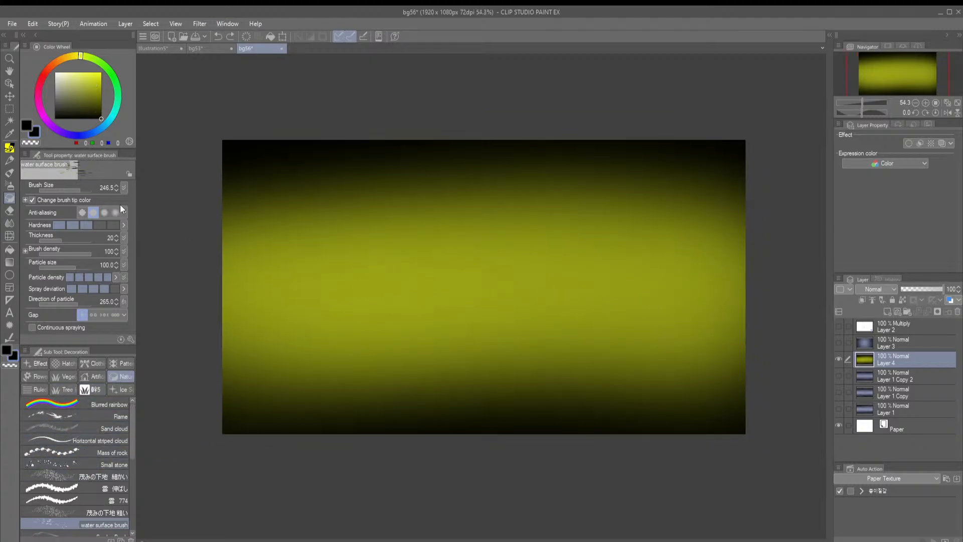
{"action": "left_click_drag", "start_coordinate": [571, 214], "coordinate": [570, 423]}
{"action": "key", "text": "ctrl+z"}
{"action": "left_click_drag", "start_coordinate": [651, 281], "coordinate": [644, 333]}
{"action": "mouse_move", "coordinate": [498, 318]}
{"action": "left_mouse_down"}
{"action": "mouse_move", "coordinate": [482, 264]}
{"action": "mouse_move", "coordinate": [445, 303]}
{"action": "mouse_move", "coordinate": [454, 343]}
{"action": "left_mouse_up"}
{"action": "left_click", "coordinate": [934, 112]}
{"action": "left_click_drag", "start_coordinate": [640, 225], "coordinate": [689, 203]}
{"action": "key", "text": "ctrl+z"}
{"action": "left_click_drag", "start_coordinate": [622, 120], "coordinate": [636, 329]}
{"action": "key", "text": "ctrl+z"}
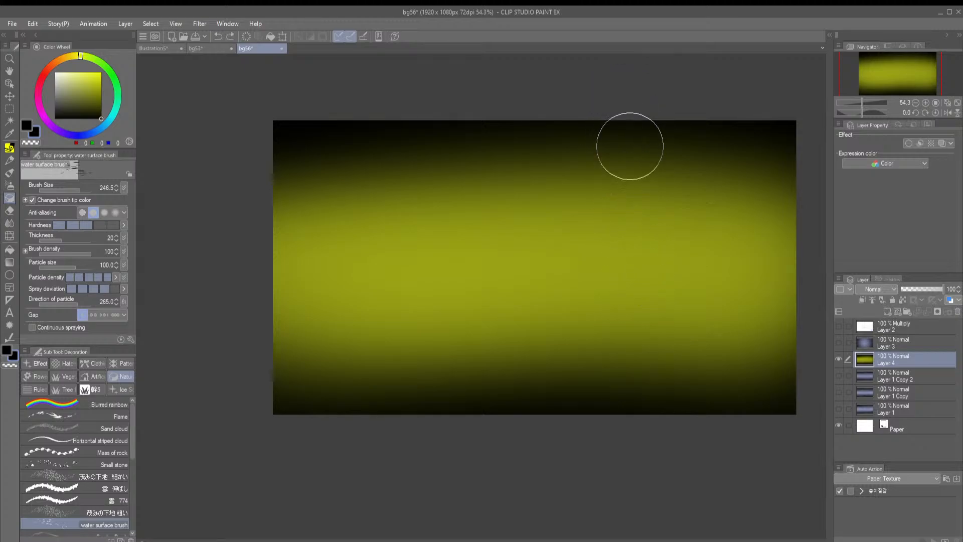
{"action": "mouse_move", "coordinate": [630, 146]}
{"action": "left_mouse_down"}
{"action": "mouse_move", "coordinate": [636, 378]}
{"action": "mouse_move", "coordinate": [593, 355]}
{"action": "mouse_move", "coordinate": [600, 248]}
{"action": "mouse_move", "coordinate": [445, 306]}
{"action": "left_mouse_up"}
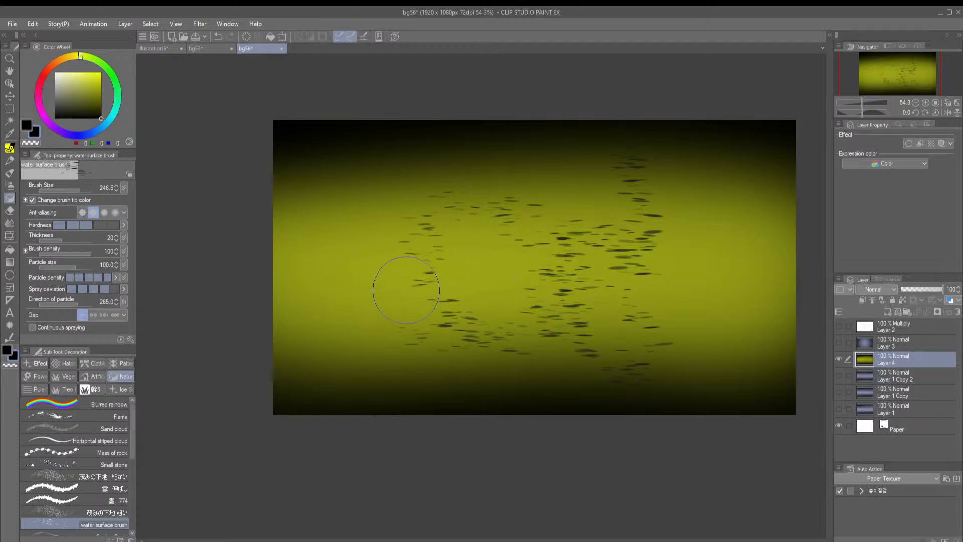
{"action": "scroll", "coordinate": [409, 264], "scroll_direction": "up", "scroll_amount": 5}
{"action": "scroll", "coordinate": [513, 257], "scroll_direction": "down", "scroll_amount": 6}
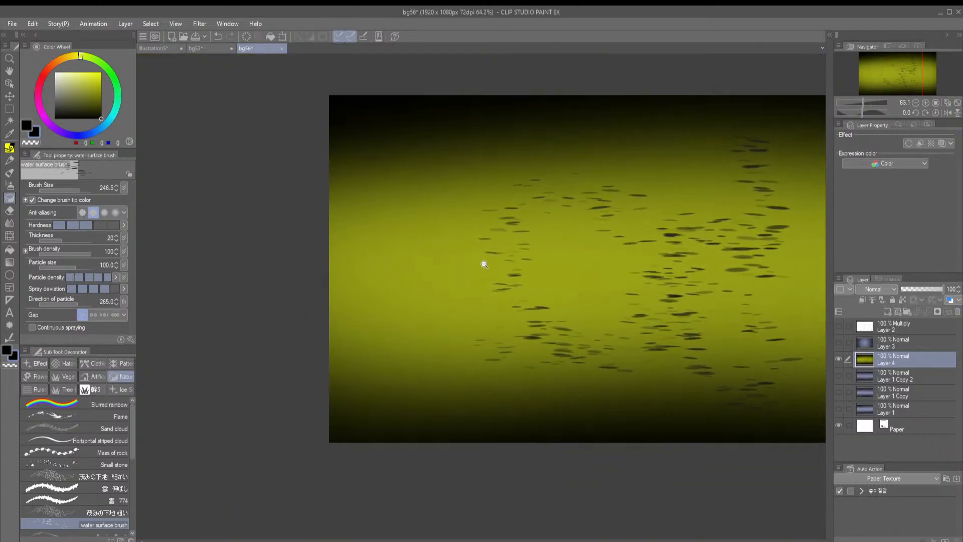
{"action": "scroll", "coordinate": [484, 263], "scroll_direction": "down", "scroll_amount": 2}
{"action": "key", "text": "ctrl+z"}
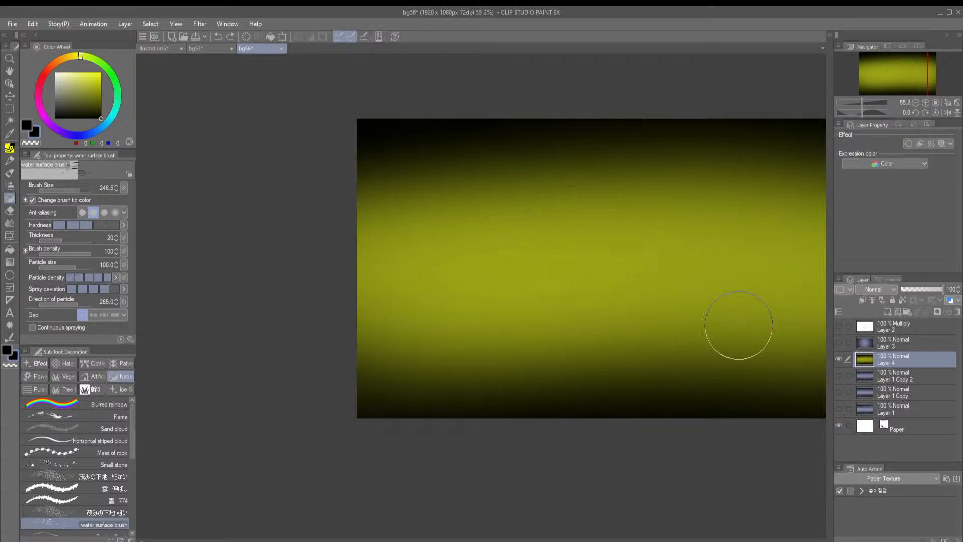
Rotate the gradient on Layer 4 by 90 degrees so its band runs vertically, and add an empty layer directly above it
{"action": "key", "text": "ctrl+t"}
{"action": "left_click_drag", "start_coordinate": [346, 424], "coordinate": [466, 116]}
{"action": "key", "text": "Return"}
{"action": "left_click", "coordinate": [875, 347]}
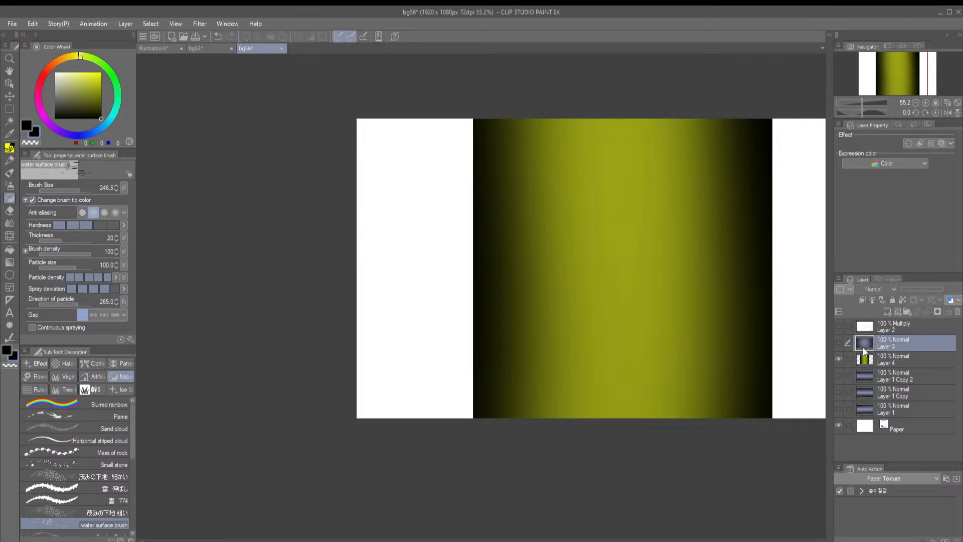
{"action": "left_click", "coordinate": [865, 357]}
{"action": "left_click", "coordinate": [886, 312]}
Try black water surface dashes on the new layer over the vertical band, undo them, and rotate the canvas view 90 degrees
{"action": "left_click_drag", "start_coordinate": [681, 306], "coordinate": [660, 303]}
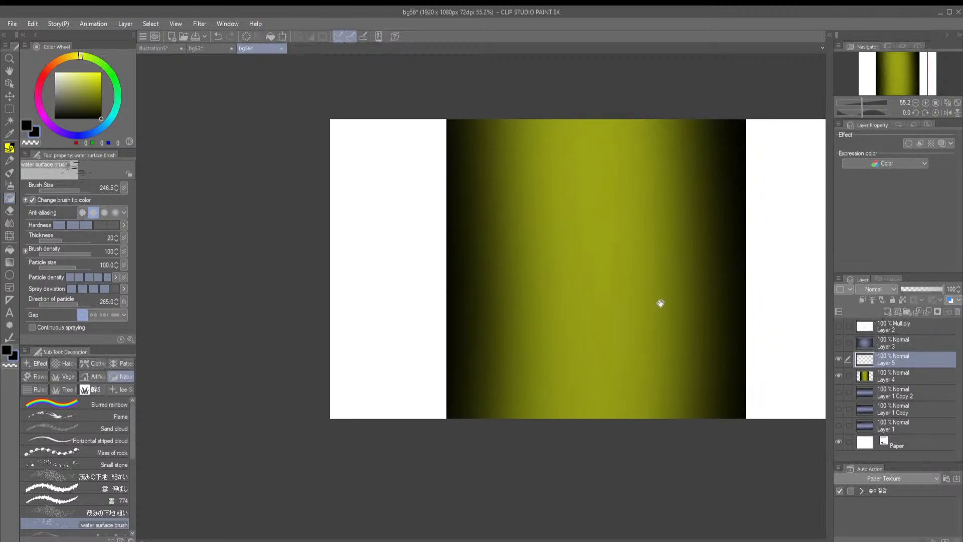
{"action": "left_click_drag", "start_coordinate": [672, 241], "coordinate": [664, 244]}
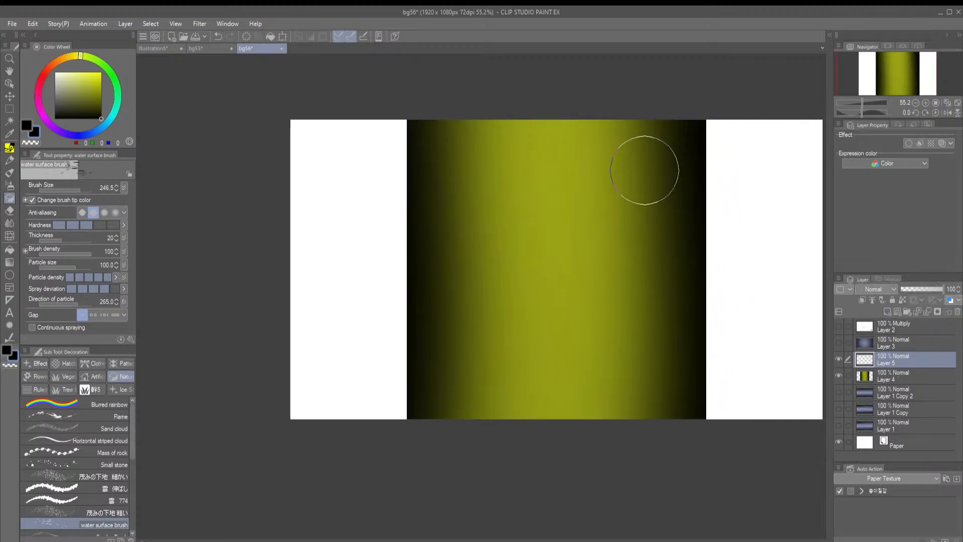
{"action": "mouse_move", "coordinate": [635, 163]}
{"action": "left_mouse_down"}
{"action": "mouse_move", "coordinate": [563, 318]}
{"action": "mouse_move", "coordinate": [546, 254]}
{"action": "mouse_move", "coordinate": [492, 176]}
{"action": "mouse_move", "coordinate": [520, 313]}
{"action": "mouse_move", "coordinate": [457, 370]}
{"action": "mouse_move", "coordinate": [472, 251]}
{"action": "mouse_move", "coordinate": [563, 193]}
{"action": "mouse_move", "coordinate": [552, 203]}
{"action": "left_mouse_up"}
{"action": "key", "text": "ctrl+z"}
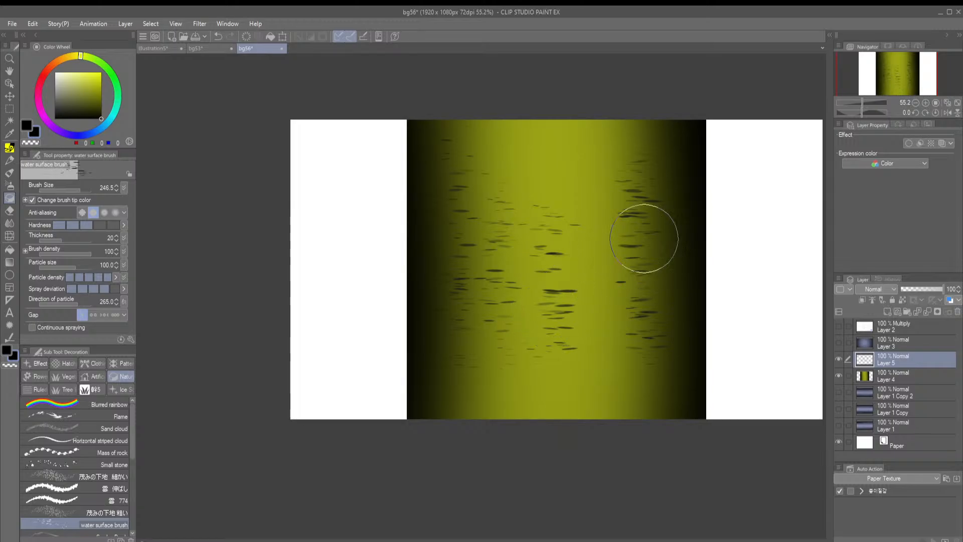
{"action": "left_click_drag", "start_coordinate": [437, 312], "coordinate": [446, 210]}
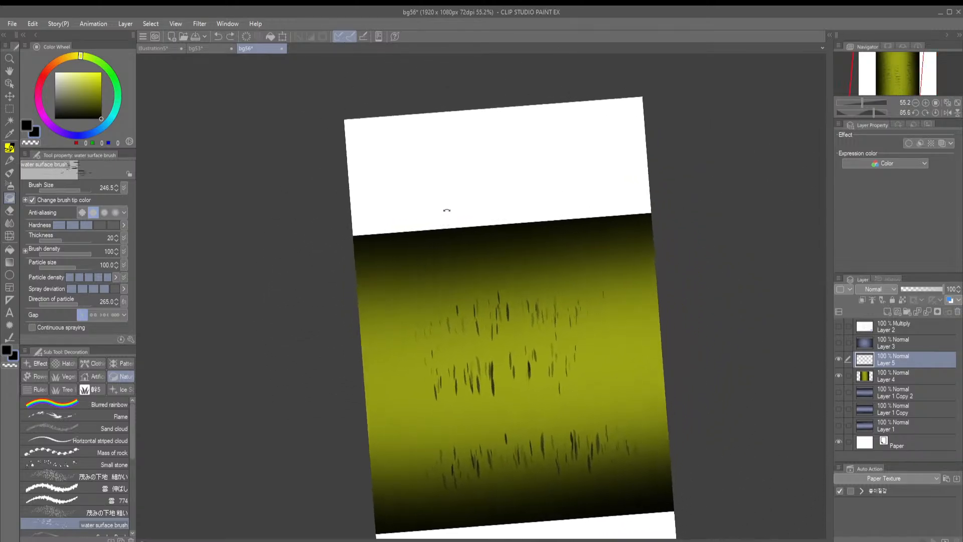
{"action": "left_click", "coordinate": [922, 113]}
{"action": "key", "text": "ctrl+z"}
{"action": "key", "text": "ctrl+z"}
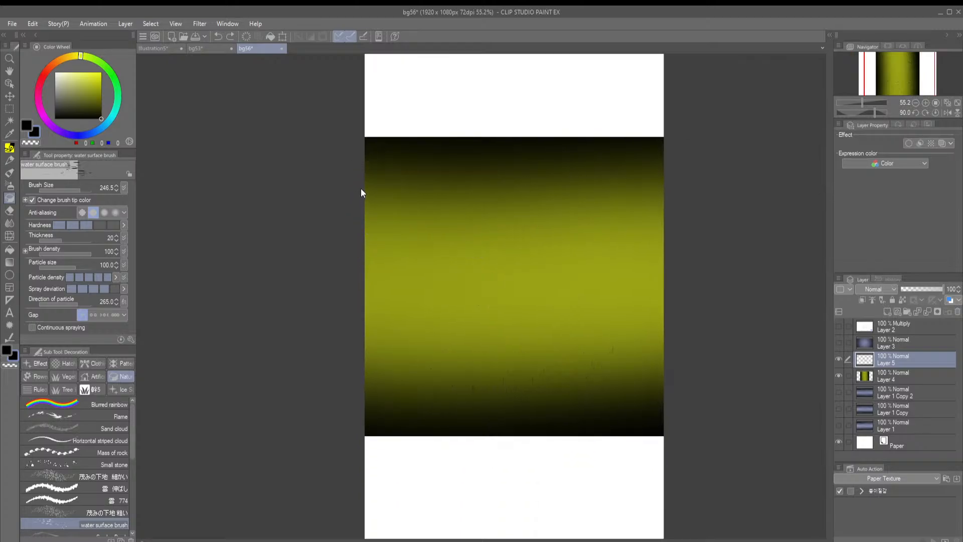
Paint rows of black water surface dashes along both dark edges of the olive-yellow band on the new layer
{"action": "left_click_drag", "start_coordinate": [348, 176], "coordinate": [787, 211]}
{"action": "mouse_move", "coordinate": [679, 345]}
{"action": "left_mouse_down"}
{"action": "mouse_move", "coordinate": [454, 383]}
{"action": "mouse_move", "coordinate": [339, 344]}
{"action": "left_mouse_up"}
{"action": "left_click_drag", "start_coordinate": [306, 405], "coordinate": [623, 429]}
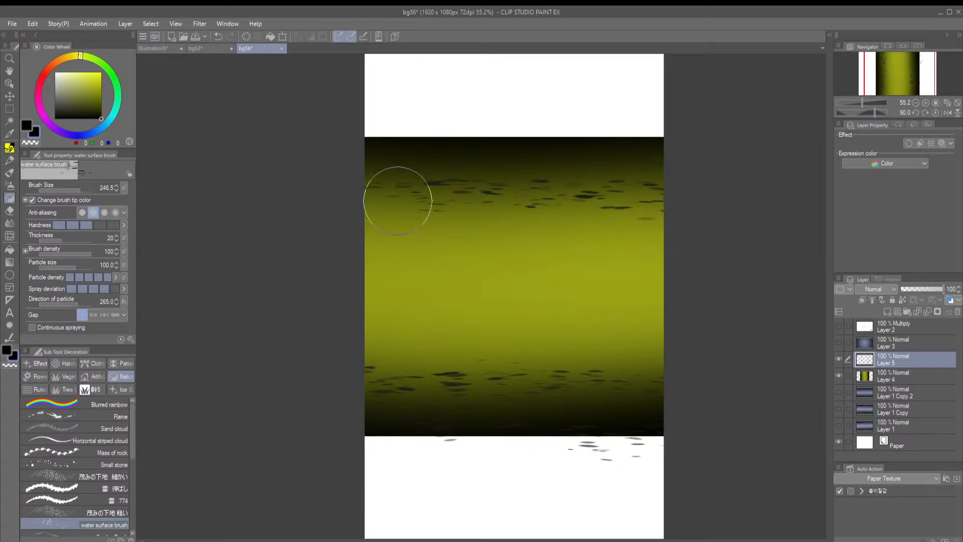
{"action": "left_click_drag", "start_coordinate": [621, 266], "coordinate": [387, 254]}
{"action": "left_click_drag", "start_coordinate": [698, 162], "coordinate": [202, 167]}
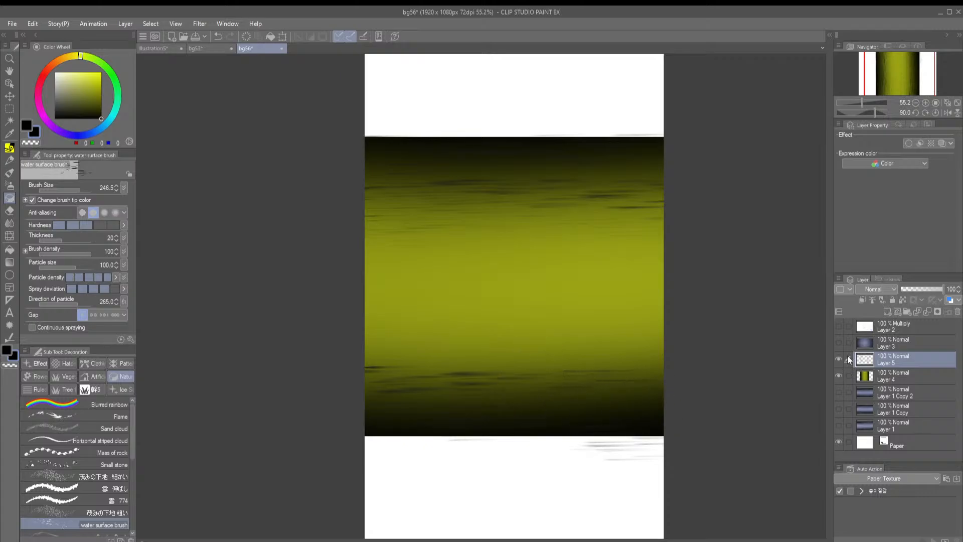
Delete Layer 5 with the black dashes and Layer 4 with the olive-yellow gradient
{"action": "double_click", "coordinate": [957, 311]}
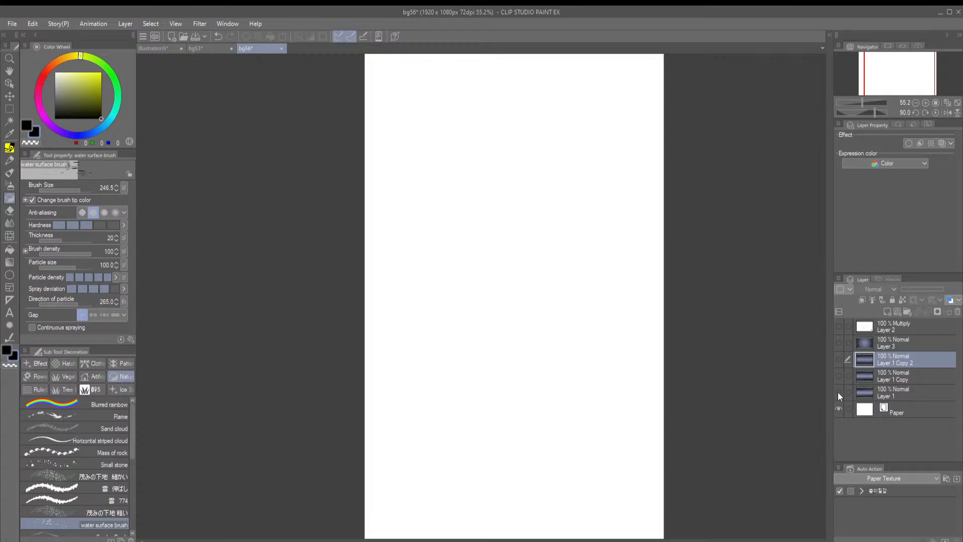
Show Layer 1, Layer 1 Copy and Layer 1 Copy 2 in turn, hide them all again, and turn the canvas view back upright
{"action": "left_click", "coordinate": [839, 393]}
{"action": "left_click", "coordinate": [838, 376]}
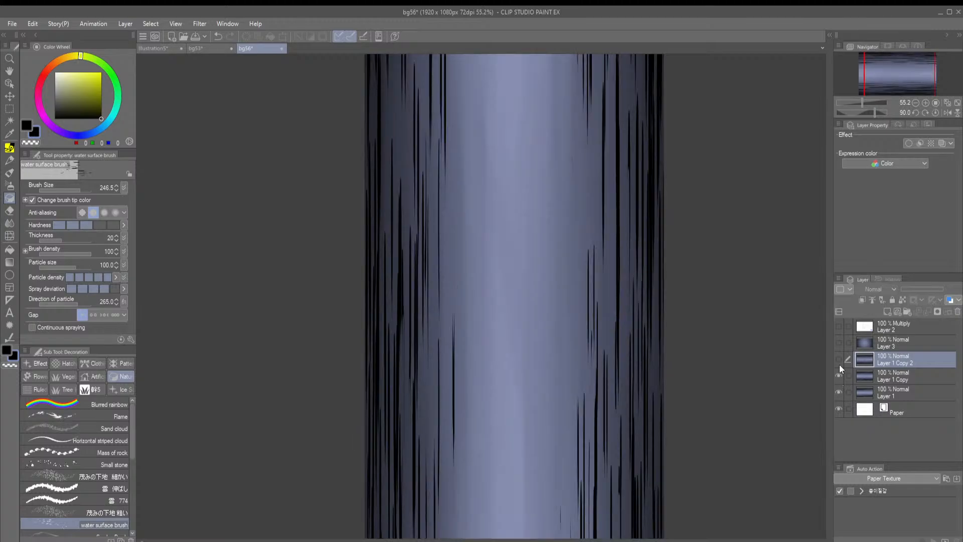
{"action": "left_click", "coordinate": [839, 359]}
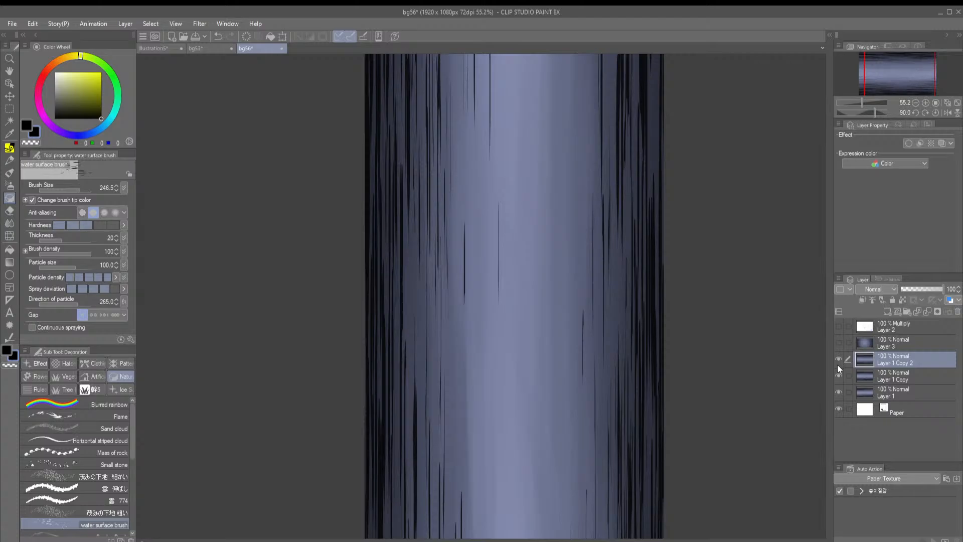
{"action": "left_click_drag", "start_coordinate": [836, 359], "coordinate": [836, 389]}
{"action": "left_click", "coordinate": [925, 112]}
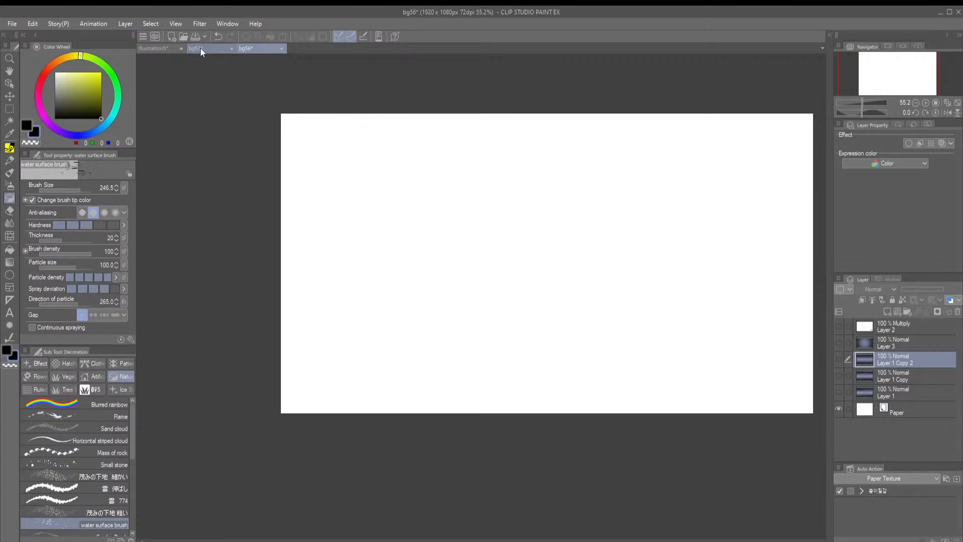
View the bg53 background painting and create a new 1920 x 1920 px illustration canvas
{"action": "left_click", "coordinate": [216, 48]}
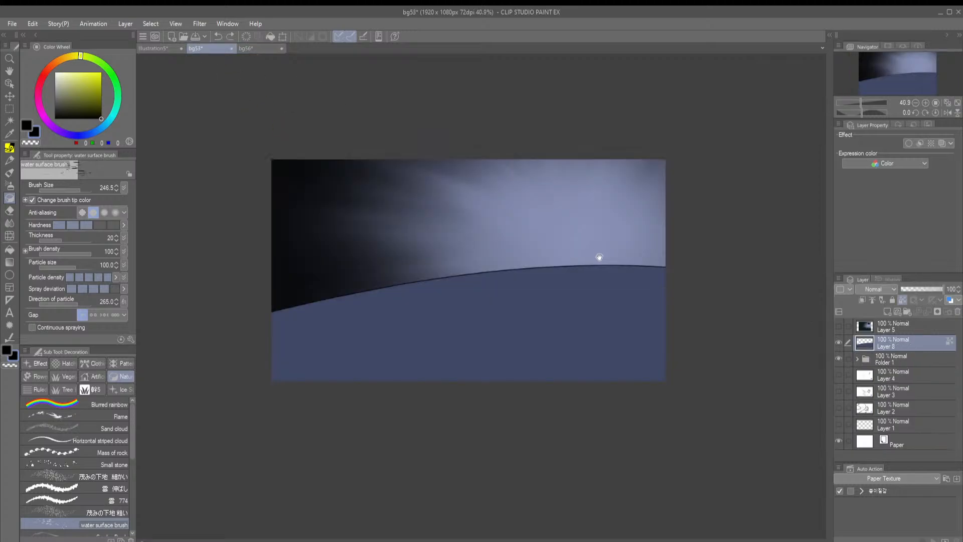
{"action": "left_click_drag", "start_coordinate": [564, 305], "coordinate": [646, 306]}
{"action": "left_click_drag", "start_coordinate": [547, 323], "coordinate": [531, 347]}
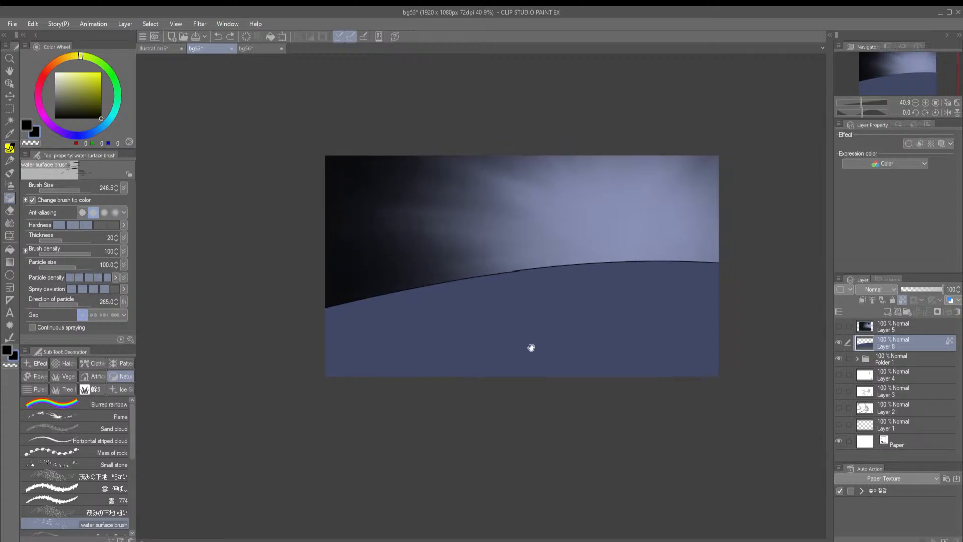
{"action": "left_click_drag", "start_coordinate": [612, 301], "coordinate": [589, 297]}
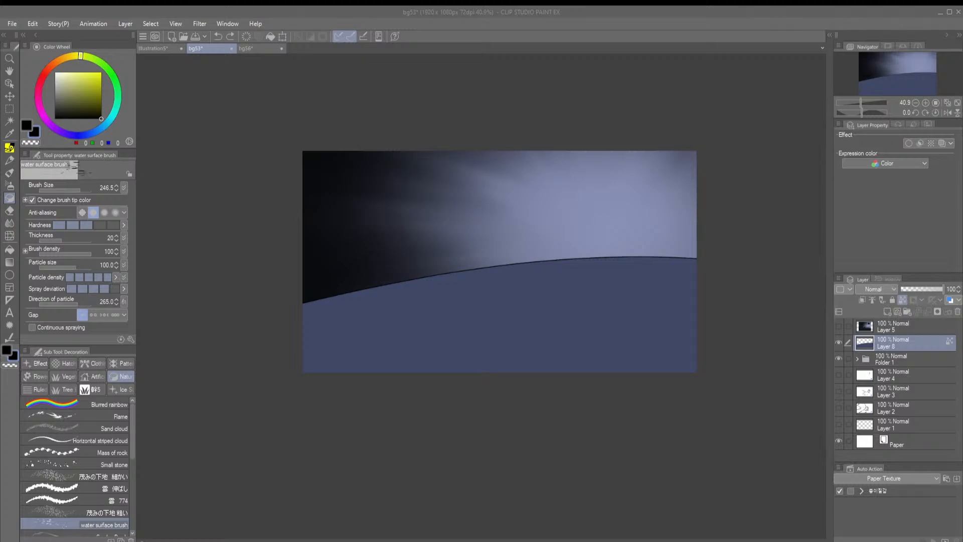
{"action": "key", "text": "Return"}
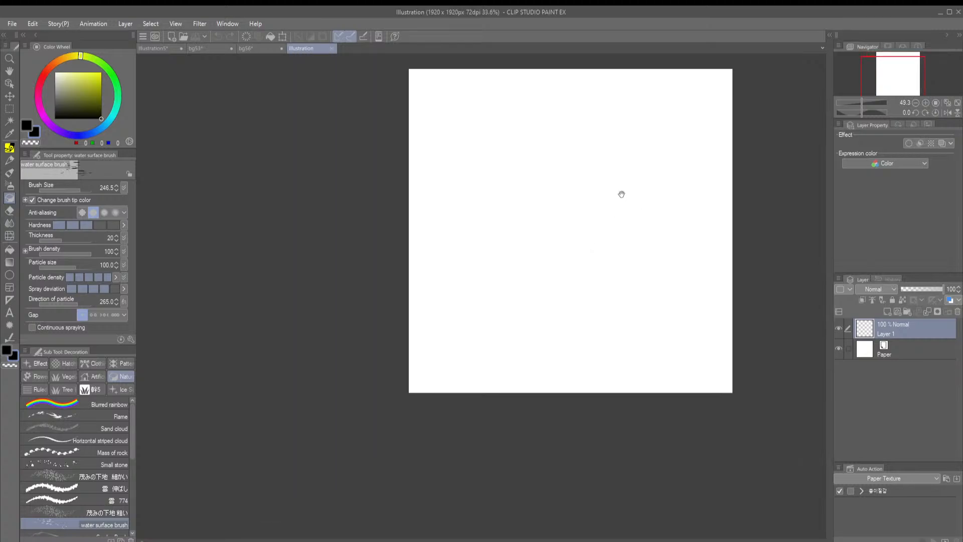
Toggle the visibility of Layer 3 and Layer 1 Copy 2 in the bg56 document and close that document
{"action": "left_click", "coordinate": [257, 49]}
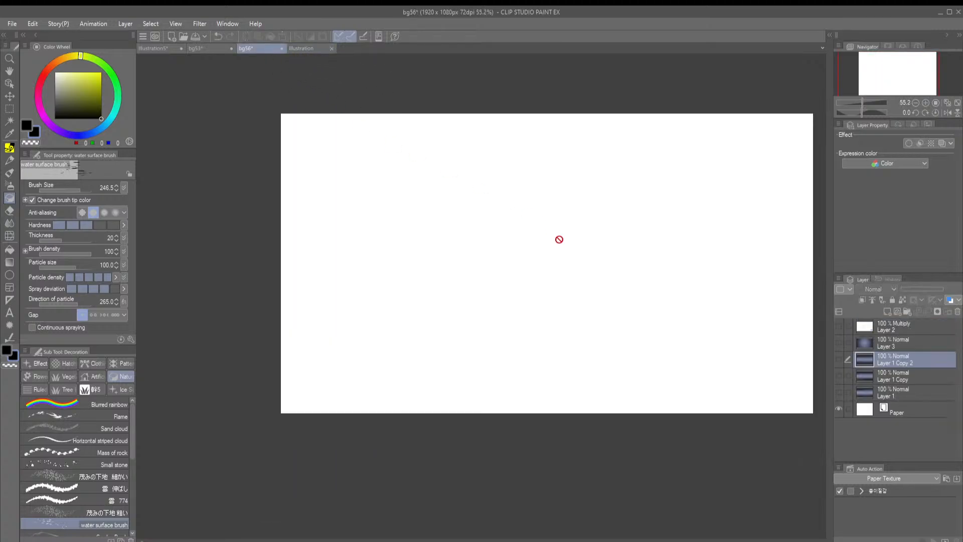
{"action": "left_click", "coordinate": [838, 343]}
{"action": "left_click", "coordinate": [838, 344]}
{"action": "left_click", "coordinate": [838, 359]}
{"action": "left_click", "coordinate": [838, 359]}
{"action": "left_click", "coordinate": [281, 49]}
{"action": "left_click", "coordinate": [480, 212]}
Hide the blue hill layer in bg53 so only the black-to-pale-blue streaked gradient is displayed
{"action": "left_click", "coordinate": [215, 49]}
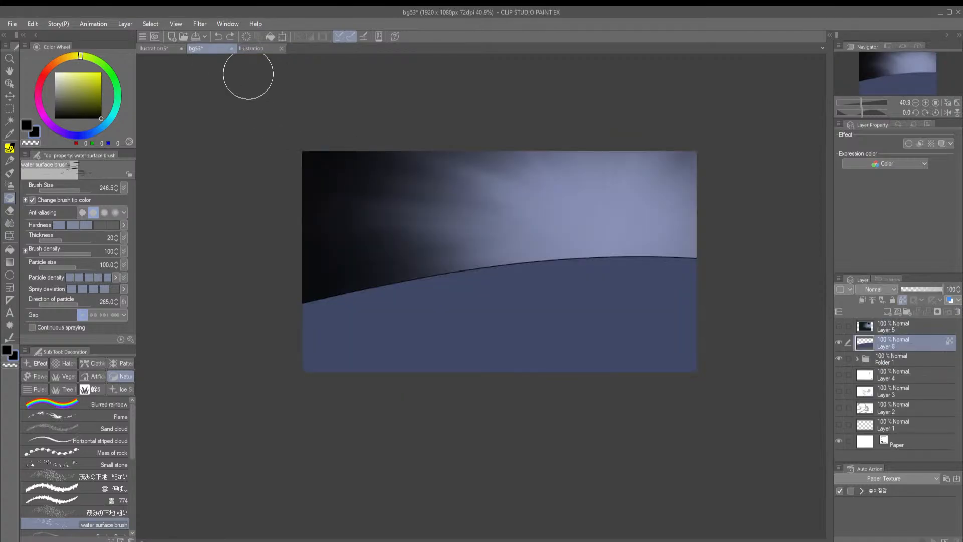
{"action": "left_click", "coordinate": [838, 343]}
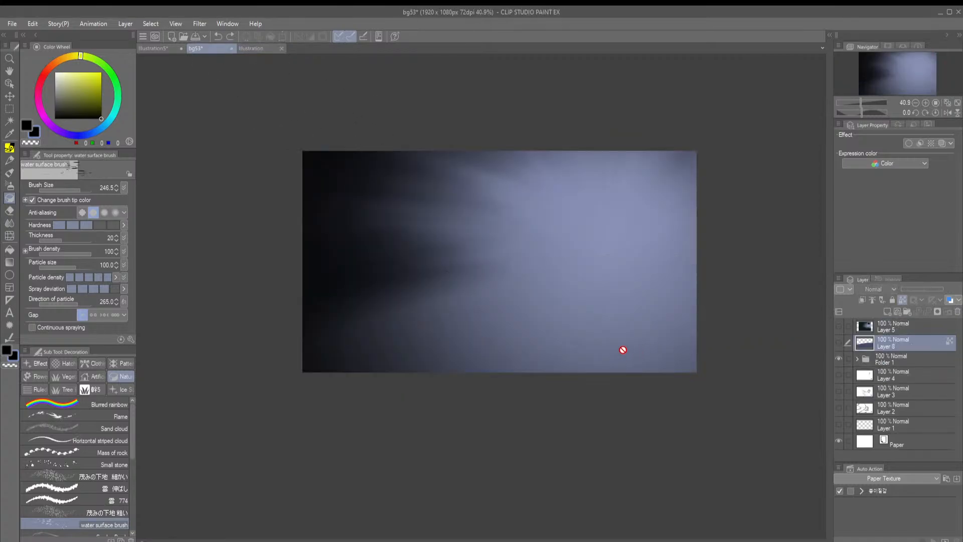
{"action": "key", "text": "space"}
{"action": "left_click_drag", "start_coordinate": [586, 249], "coordinate": [587, 252]}
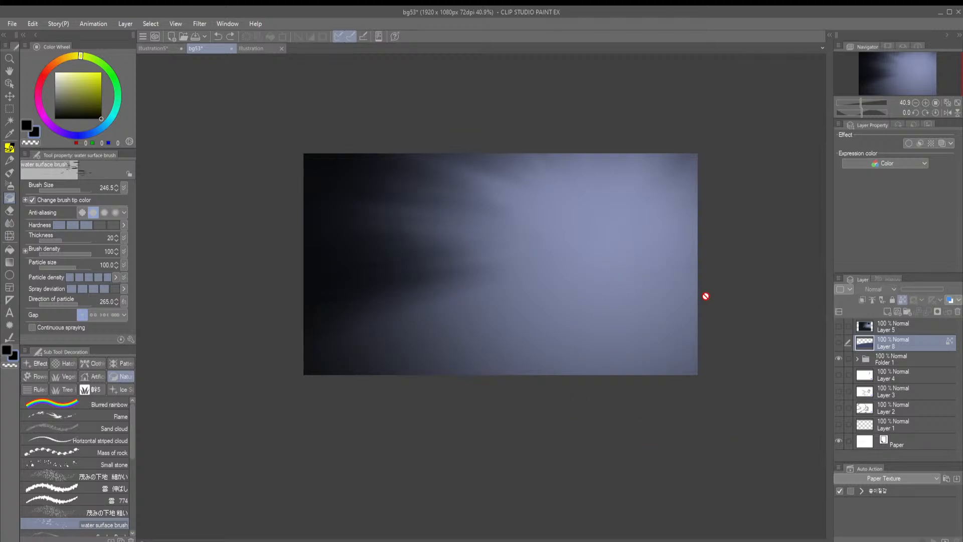
Fill Layer 1 of the new square illustration with black and add an empty layer above it
{"action": "left_click", "coordinate": [254, 47]}
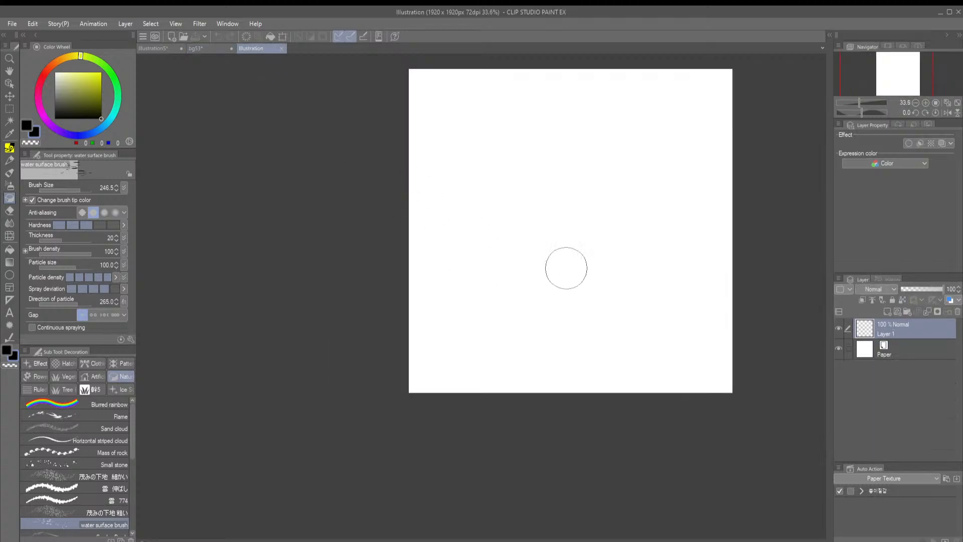
{"action": "left_click_drag", "start_coordinate": [561, 286], "coordinate": [543, 298]}
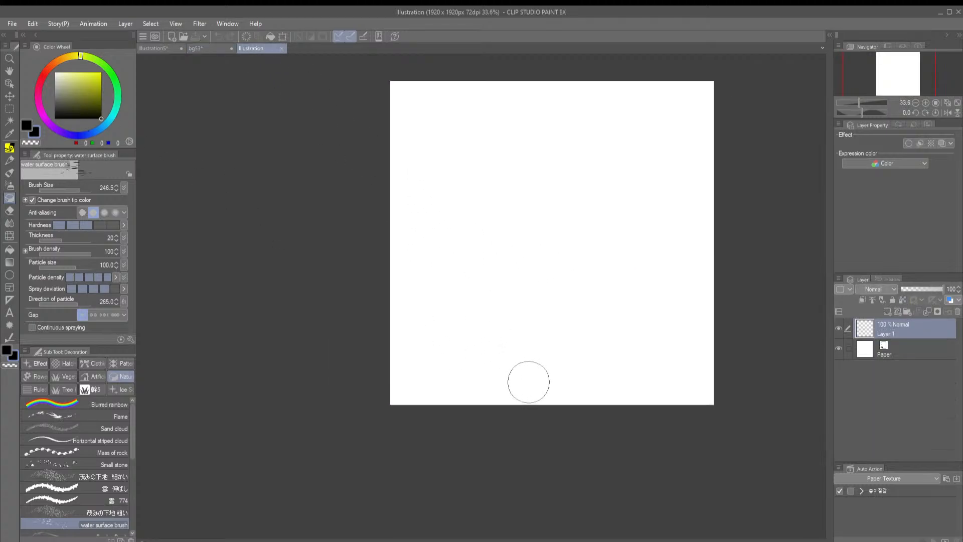
{"action": "key", "text": "g"}
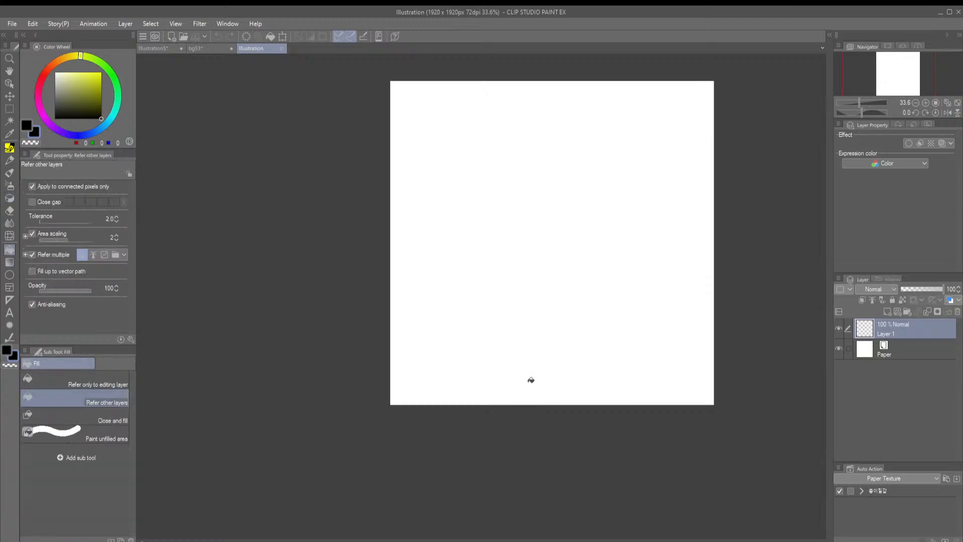
{"action": "left_click", "coordinate": [553, 298]}
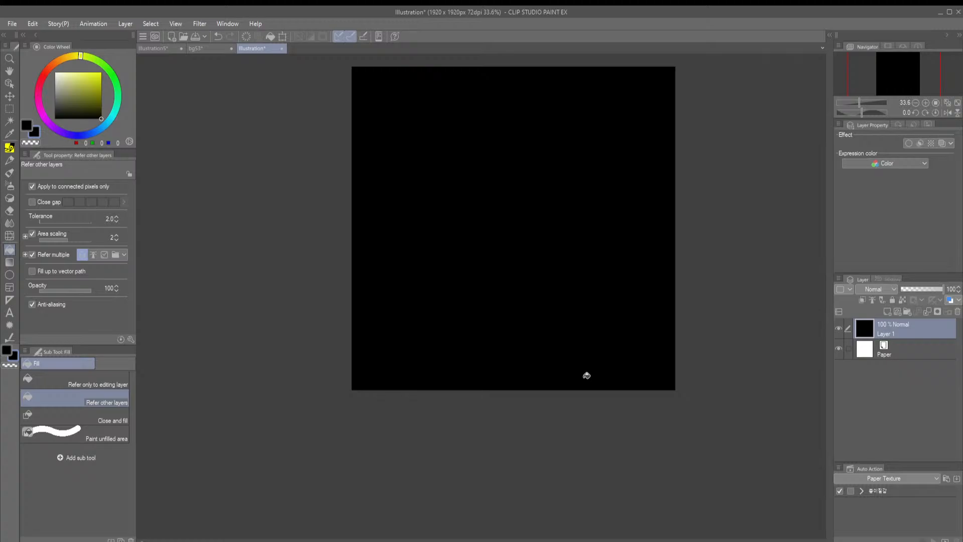
{"action": "left_click", "coordinate": [887, 311]}
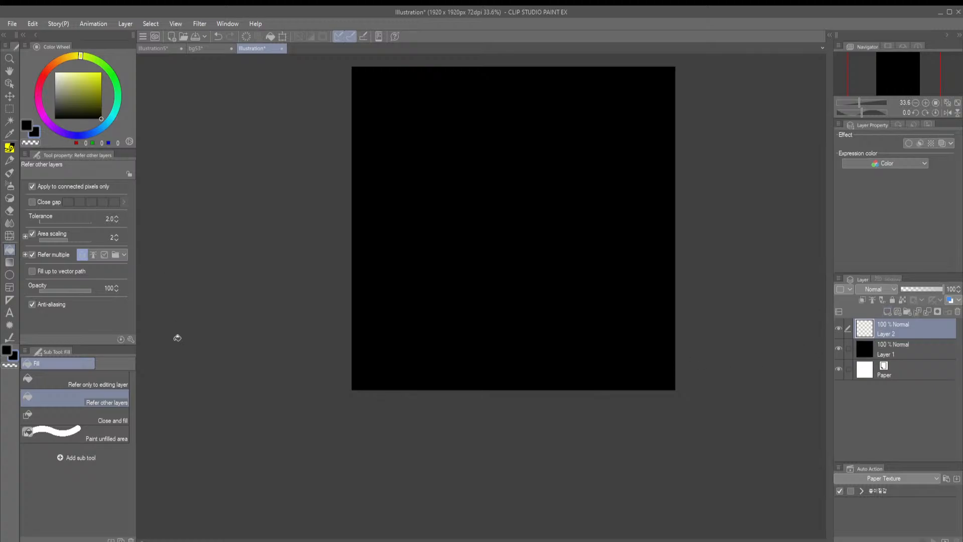
Copy the grass scene on Layer 5 of bg53 into the square illustration, scaled to 64% in the canvas's upper-left corner
{"action": "left_click", "coordinate": [203, 48]}
{"action": "left_click", "coordinate": [843, 328]}
{"action": "left_click", "coordinate": [839, 325]}
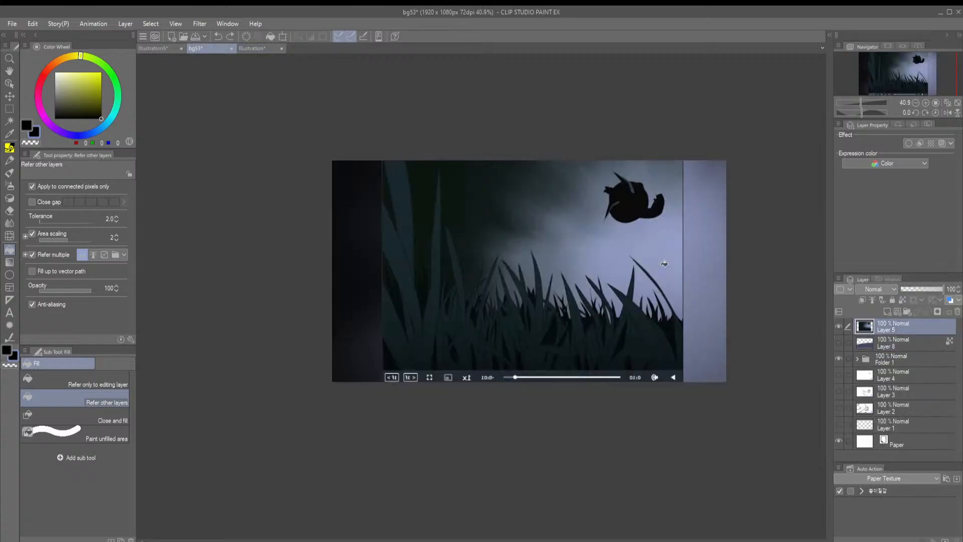
{"action": "key", "text": "ctrl+c"}
{"action": "left_click", "coordinate": [261, 48]}
{"action": "key", "text": "ctrl+v"}
{"action": "key", "text": "ctrl+t"}
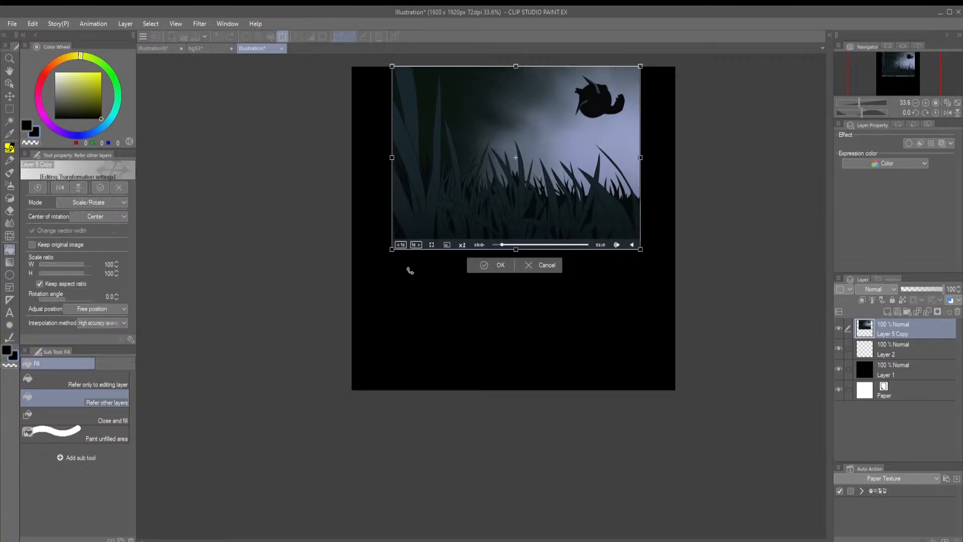
{"action": "left_click_drag", "start_coordinate": [391, 66], "coordinate": [481, 131]}
{"action": "left_click_drag", "start_coordinate": [529, 172], "coordinate": [408, 115]}
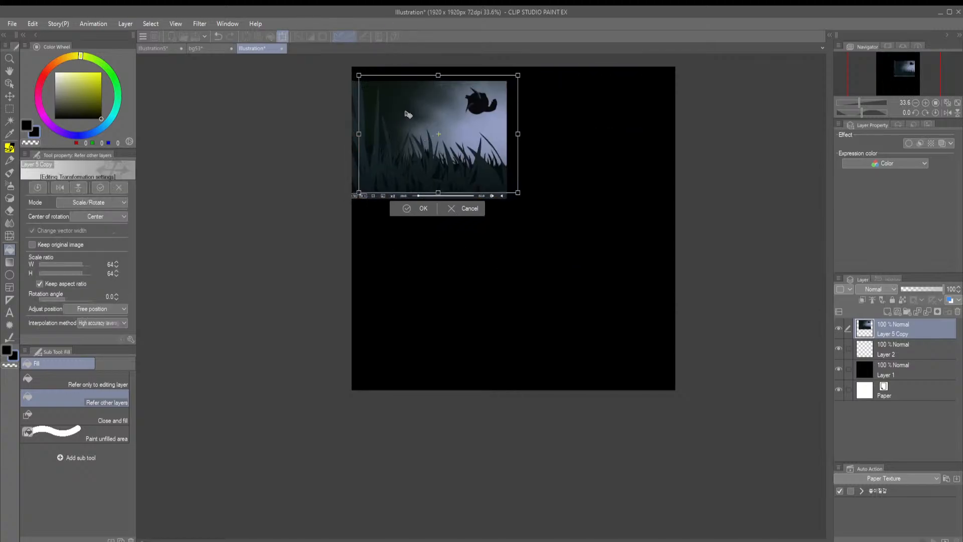
{"action": "left_click", "coordinate": [412, 208]}
{"action": "left_click", "coordinate": [839, 329]}
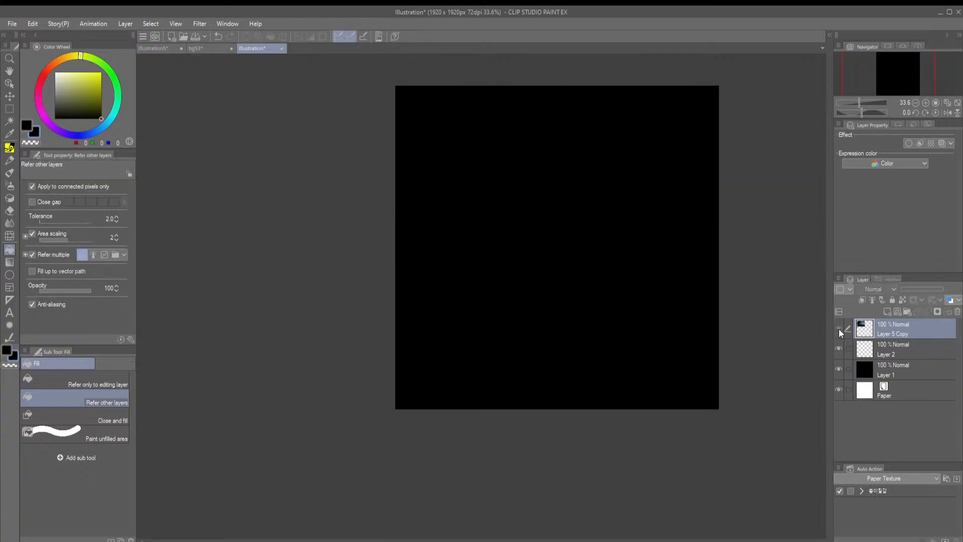
{"action": "left_click", "coordinate": [839, 329]}
Sample the pale blue of the reference sky and mark the centre of black Layer 1 with a pen dot
{"action": "left_click", "coordinate": [861, 347]}
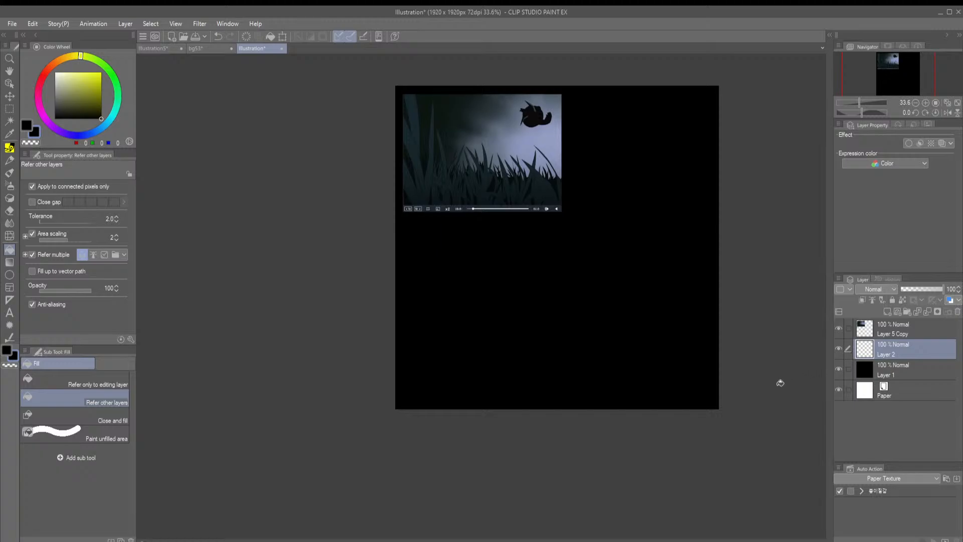
{"action": "key", "text": "b"}
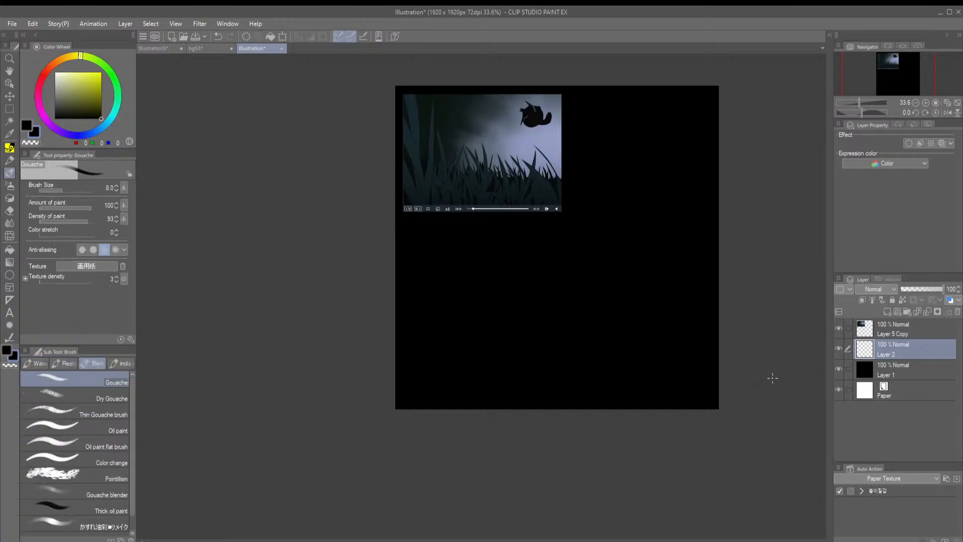
{"action": "left_click", "coordinate": [529, 136], "text": "alt"}
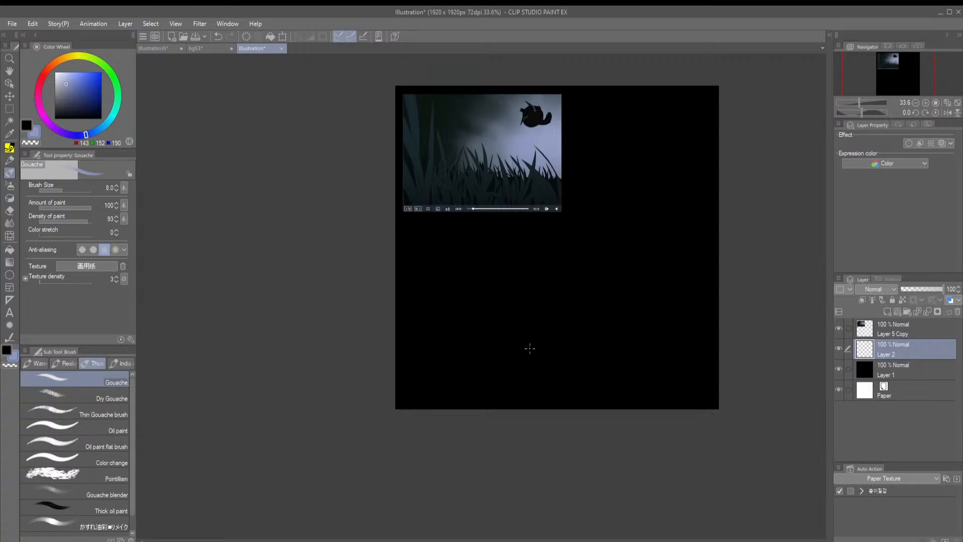
{"action": "left_click", "coordinate": [904, 366]}
{"action": "key", "text": "ctrl+t"}
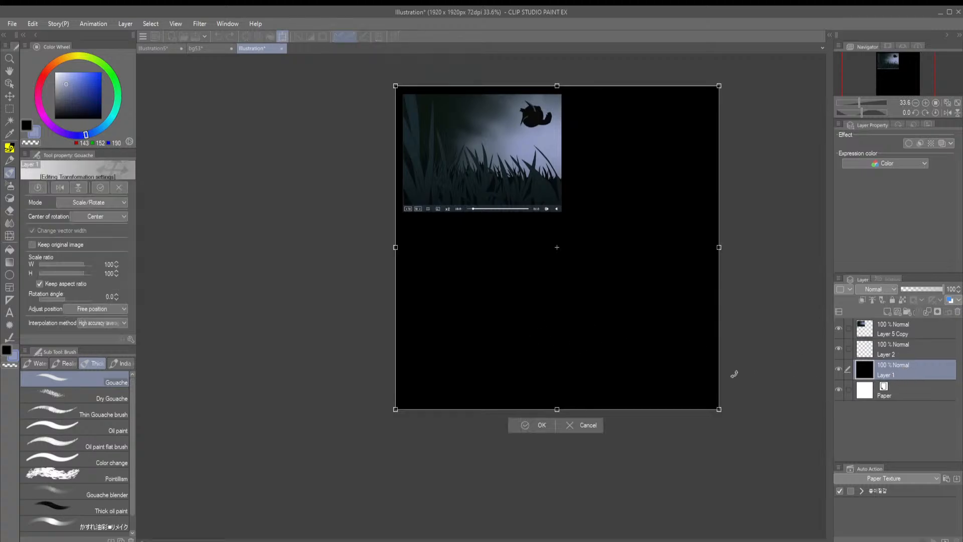
{"action": "key", "text": "^"}
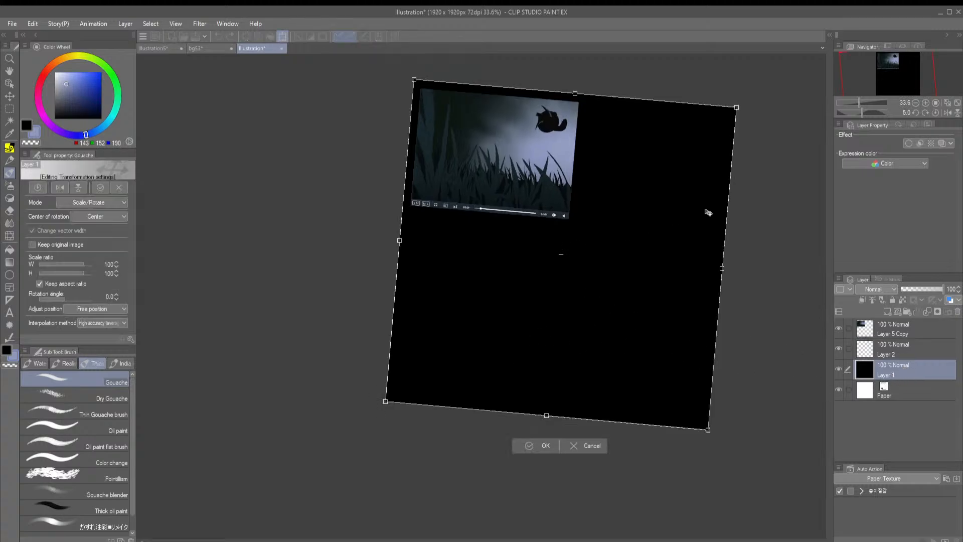
{"action": "left_click", "coordinate": [935, 113]}
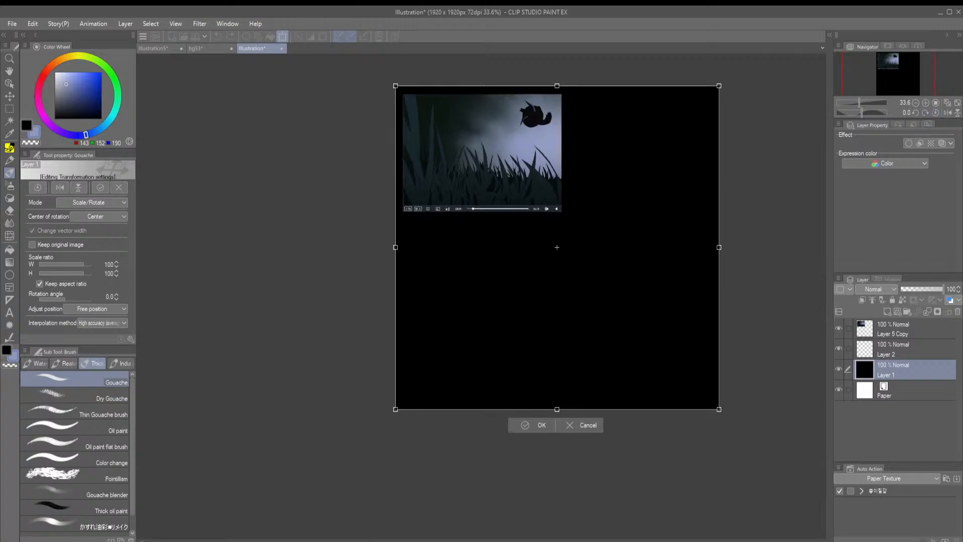
{"action": "key", "text": "p"}
{"action": "left_click", "coordinate": [556, 249]}
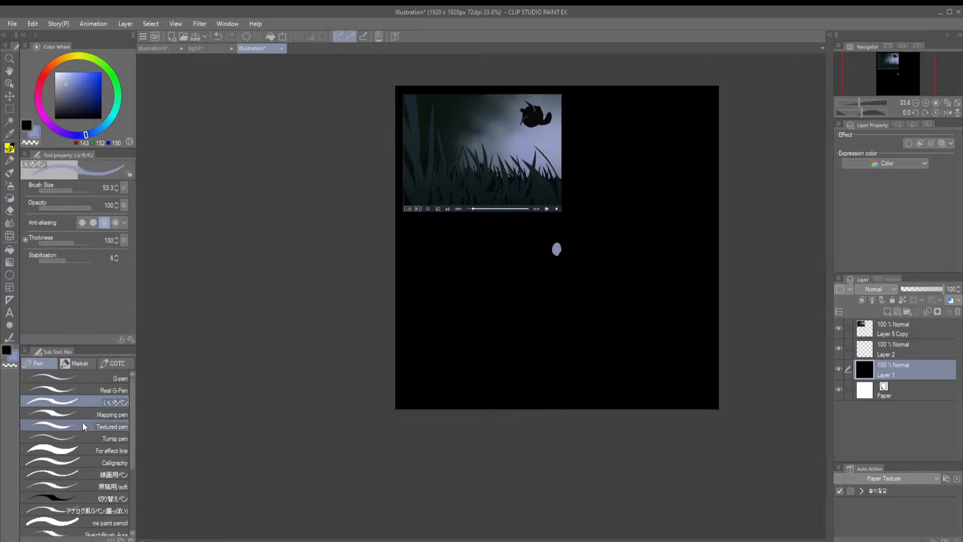
Add a layer above Layer 1 and paint a round pale blue glow over the centre dot with the Soft airbrush at size 530.9
{"action": "key", "text": "b"}
{"action": "key", "text": "b"}
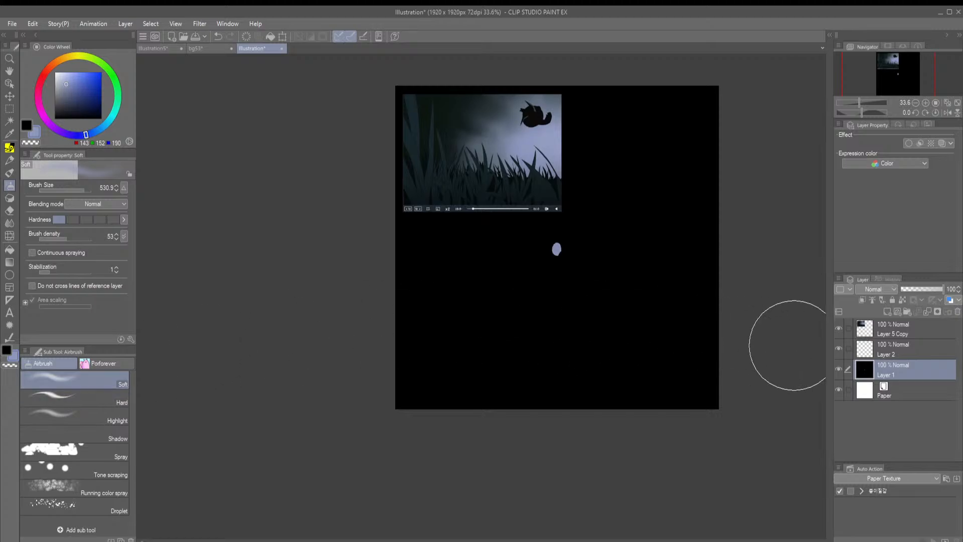
{"action": "left_click", "coordinate": [886, 312]}
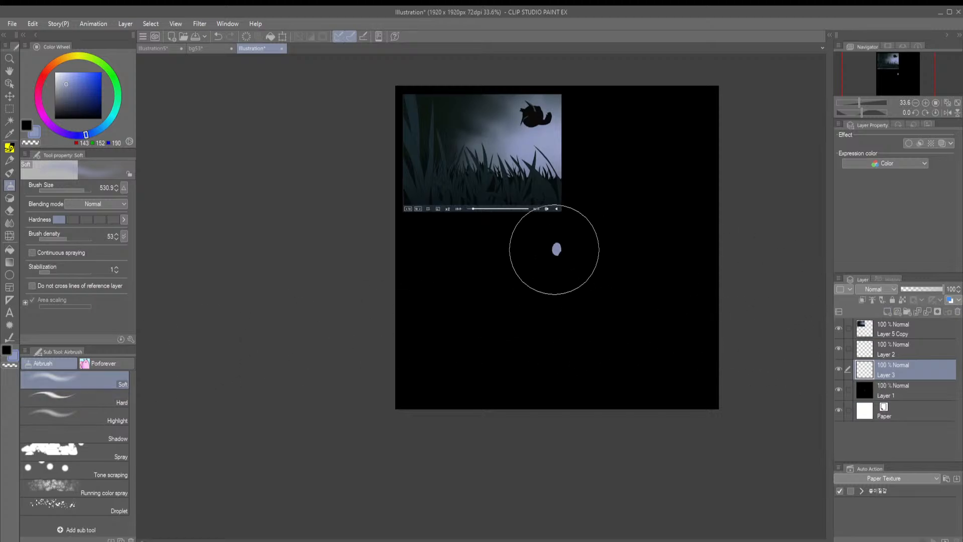
{"action": "mouse_move", "coordinate": [554, 251]}
{"action": "left_mouse_down"}
{"action": "mouse_move", "coordinate": [554, 242]}
{"action": "mouse_move", "coordinate": [549, 253]}
{"action": "left_mouse_up"}
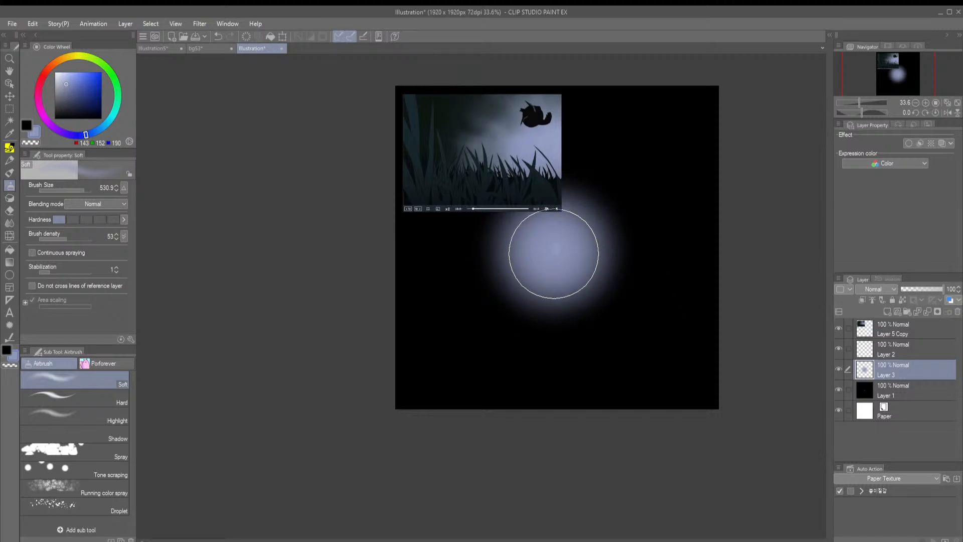
Cover the pale dot on Layer 1 with black airbrush, hide the grass reference layer, and select the glow's layer
{"action": "left_click", "coordinate": [903, 385]}
{"action": "left_click", "coordinate": [462, 291], "text": "alt"}
{"action": "mouse_move", "coordinate": [559, 243]}
{"action": "left_mouse_down"}
{"action": "mouse_move", "coordinate": [525, 191]}
{"action": "mouse_move", "coordinate": [520, 230]}
{"action": "left_mouse_up"}
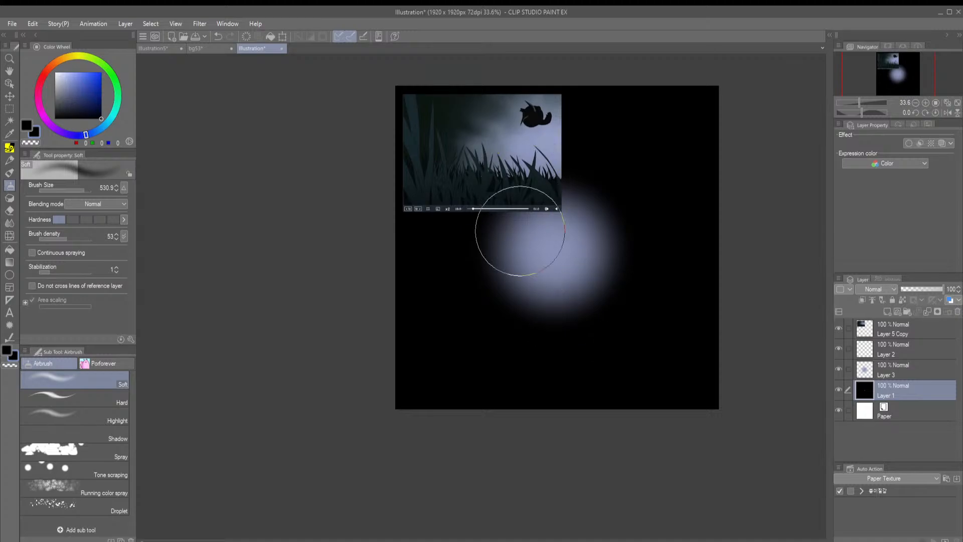
{"action": "left_click", "coordinate": [837, 328]}
{"action": "left_click", "coordinate": [883, 369]}
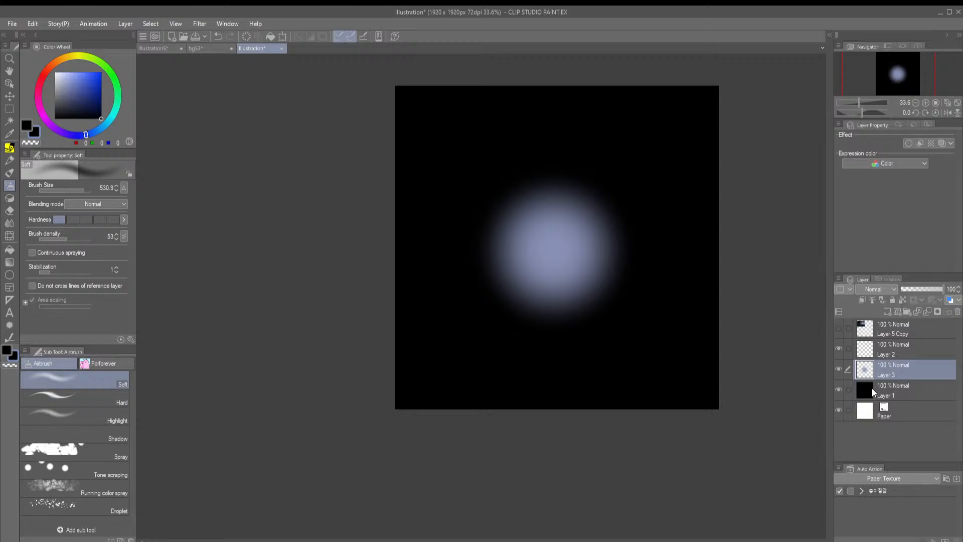
Try linear rulers radiating from the glow's centre vertically, horizontally and diagonally, and undo them
{"action": "left_click", "coordinate": [10, 299]}
{"action": "left_click", "coordinate": [78, 383]}
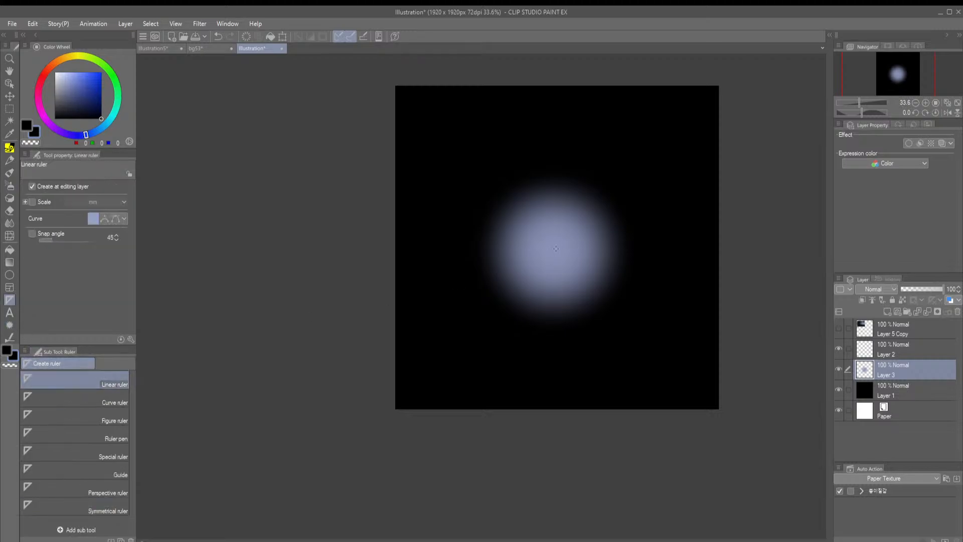
{"action": "left_click_drag", "start_coordinate": [555, 254], "coordinate": [554, 58]}
{"action": "left_click_drag", "start_coordinate": [722, 270], "coordinate": [361, 269]}
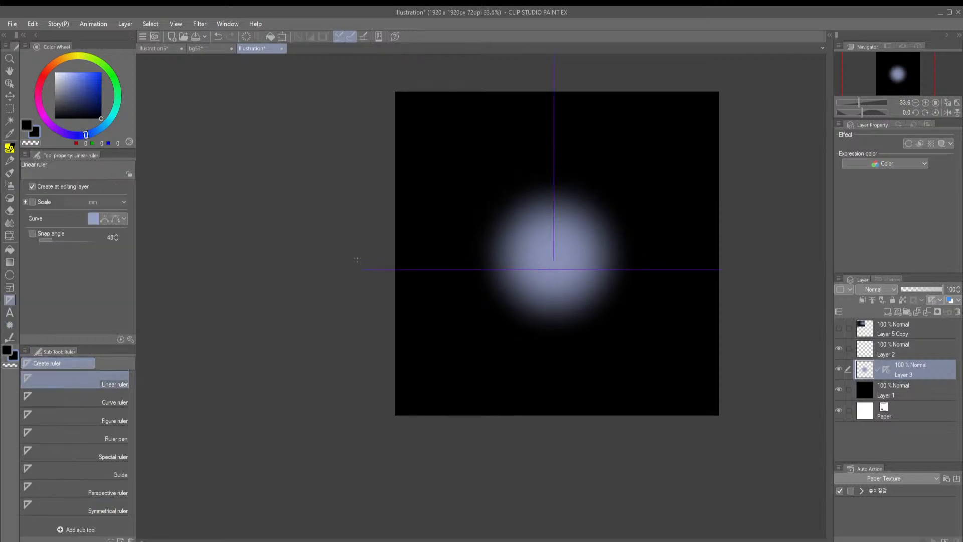
{"action": "mouse_move", "coordinate": [552, 260]}
{"action": "left_mouse_down"}
{"action": "mouse_move", "coordinate": [394, 70]}
{"action": "mouse_move", "coordinate": [385, 81]}
{"action": "left_mouse_up"}
{"action": "left_click_drag", "start_coordinate": [553, 263], "coordinate": [741, 83]}
{"action": "left_click_drag", "start_coordinate": [542, 270], "coordinate": [418, 418]}
{"action": "key", "text": "ctrl+z"}
{"action": "key", "text": "ctrl+z"}
{"action": "key", "text": "ctrl+z"}
{"action": "key", "text": "ctrl+z"}
{"action": "key", "text": "ctrl+z"}
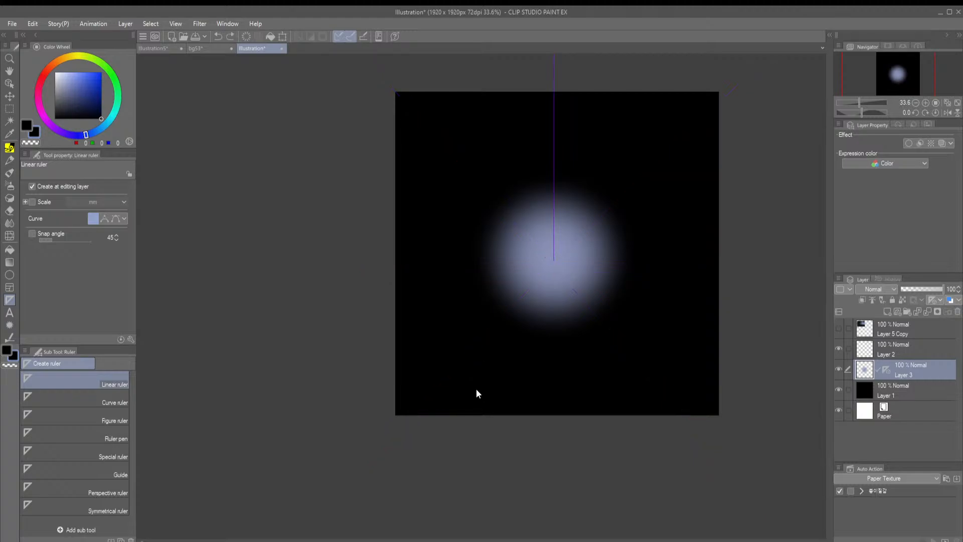
{"action": "key", "text": "ctrl+z"}
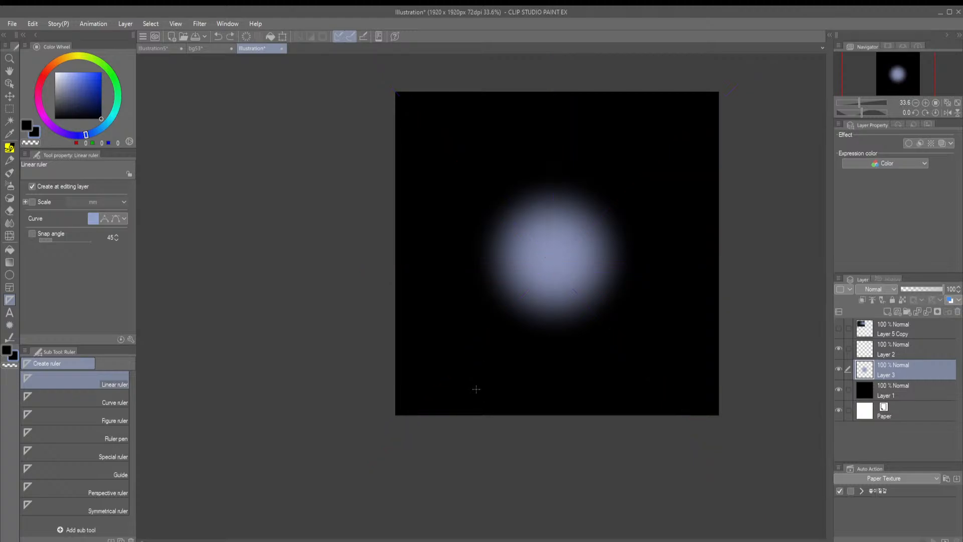
Try smearing the glow's edge with the Blend tool at size 270.7, and undo the stroke
{"action": "key", "text": "j"}
{"action": "mouse_move", "coordinate": [66, 189]}
{"action": "left_mouse_down"}
{"action": "mouse_move", "coordinate": [82, 202]}
{"action": "mouse_move", "coordinate": [89, 194]}
{"action": "left_mouse_up"}
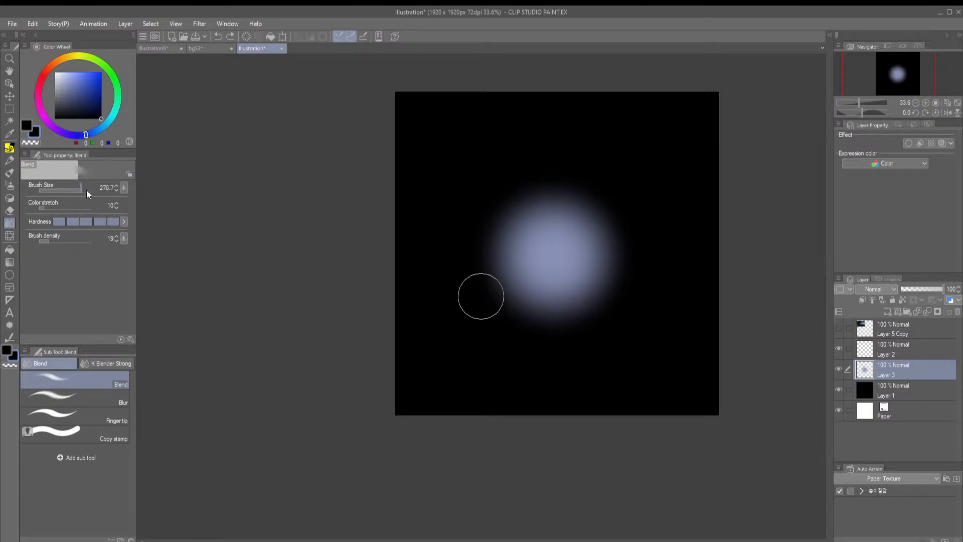
{"action": "left_click_drag", "start_coordinate": [467, 255], "coordinate": [573, 335]}
{"action": "left_click_drag", "start_coordinate": [597, 303], "coordinate": [464, 107]}
{"action": "key", "text": "ctrl+z"}
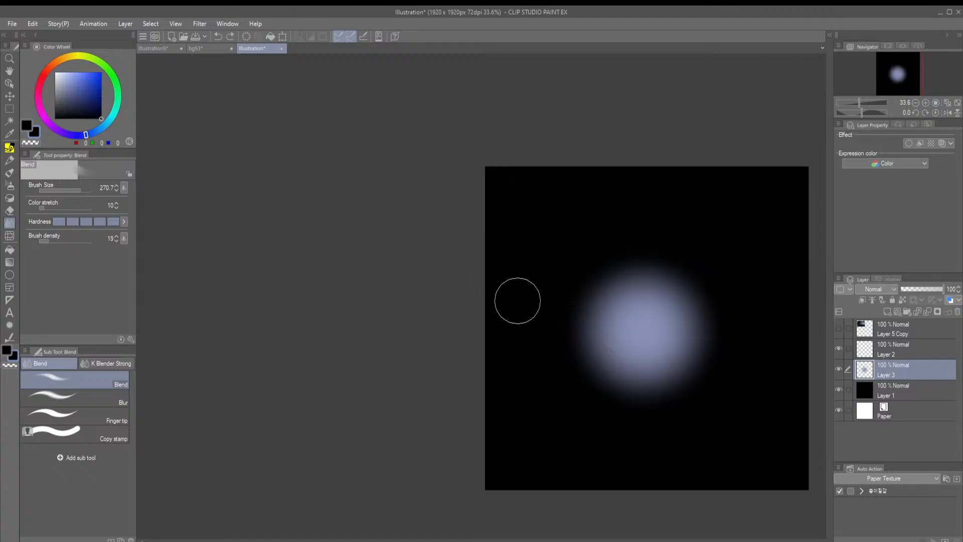
Sample the glow's pale blue, try streaks from its centre to the upper left with the Gouache brush at size 152.9, and undo them
{"action": "key", "text": "b"}
{"action": "left_click_drag", "start_coordinate": [67, 190], "coordinate": [78, 196]}
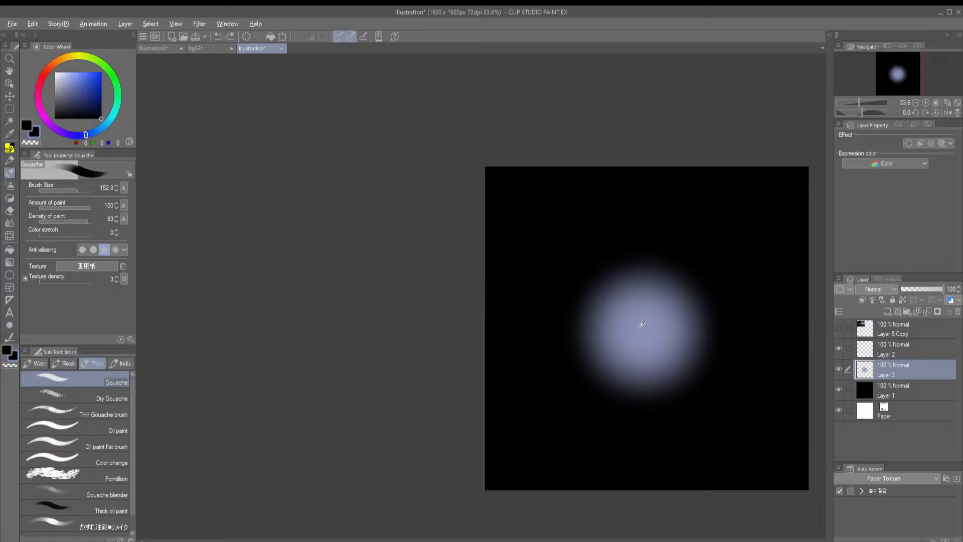
{"action": "left_click", "coordinate": [641, 322], "text": "alt"}
{"action": "left_click_drag", "start_coordinate": [645, 349], "coordinate": [548, 214]}
{"action": "key", "text": "ctrl+z"}
{"action": "left_click_drag", "start_coordinate": [642, 359], "coordinate": [518, 130]}
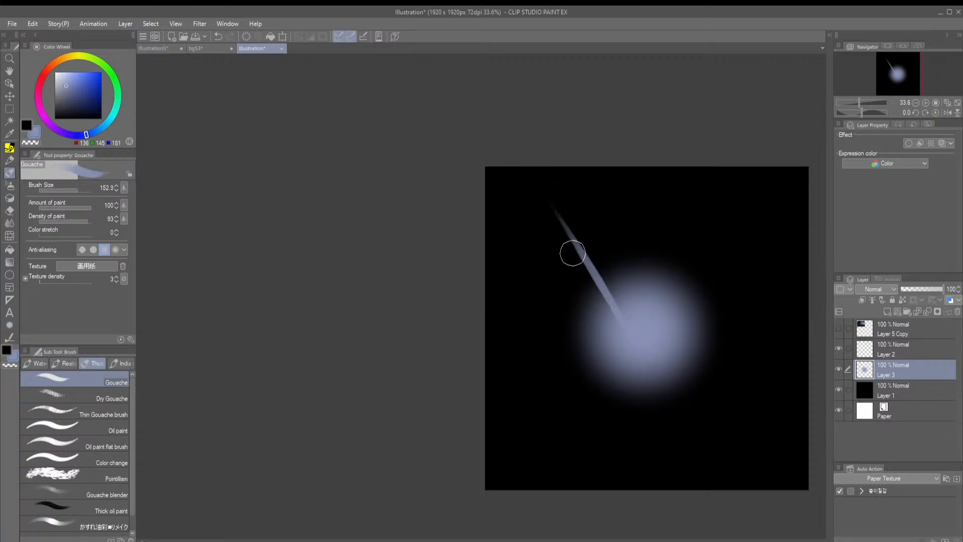
{"action": "key", "text": "ctrl+z"}
Try a streak from the glow's centre with the Opaque watercolor brush at size 33.5, and undo it
{"action": "left_click", "coordinate": [39, 363]}
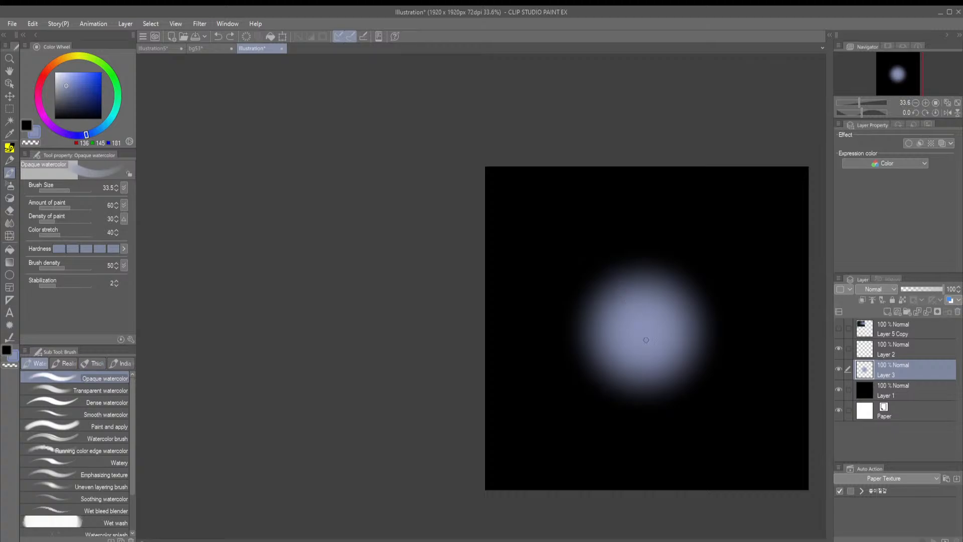
{"action": "mouse_move", "coordinate": [644, 338]}
{"action": "left_mouse_down"}
{"action": "mouse_move", "coordinate": [537, 143]}
{"action": "mouse_move", "coordinate": [531, 190]}
{"action": "left_mouse_up"}
{"action": "key", "text": "ctrl+z"}
{"action": "key", "text": "ctrl+z"}
Smear a tapered ray from the glow's centre toward the upper-left corner with the Finger tip tool at size 270.7, undoing the trial strokes
{"action": "key", "text": "j"}
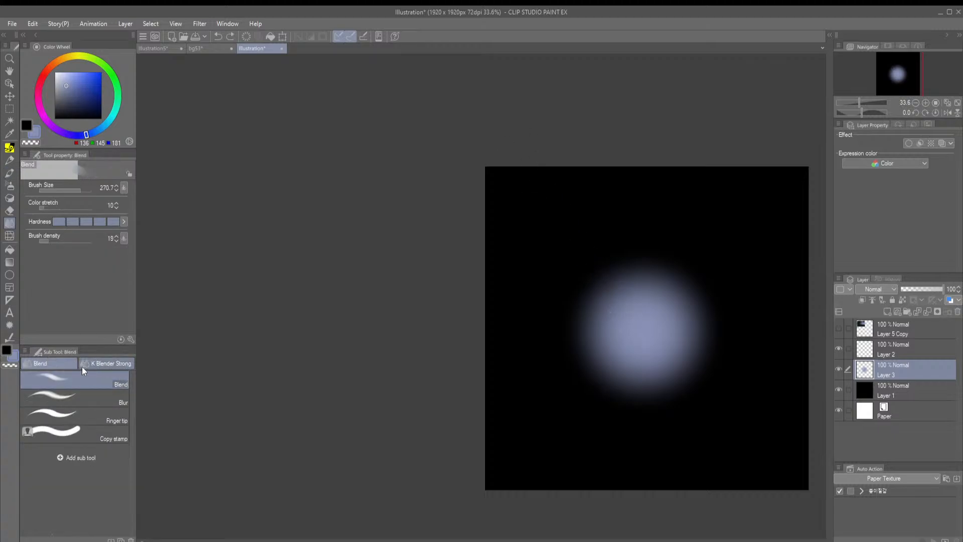
{"action": "left_click", "coordinate": [100, 417]}
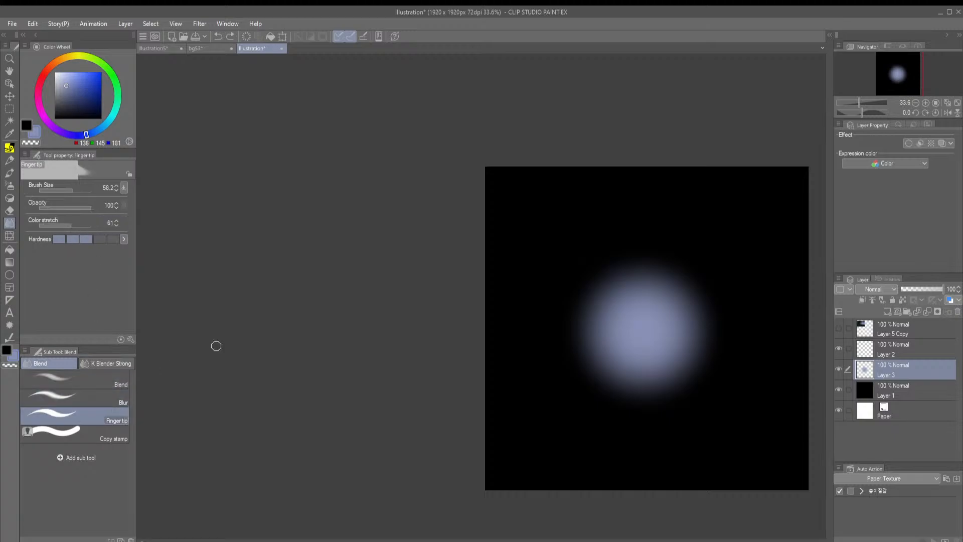
{"action": "left_click_drag", "start_coordinate": [624, 332], "coordinate": [586, 263]}
{"action": "key", "text": "ctrl+z"}
{"action": "left_click_drag", "start_coordinate": [80, 194], "coordinate": [83, 197]}
{"action": "left_click_drag", "start_coordinate": [629, 329], "coordinate": [579, 270]}
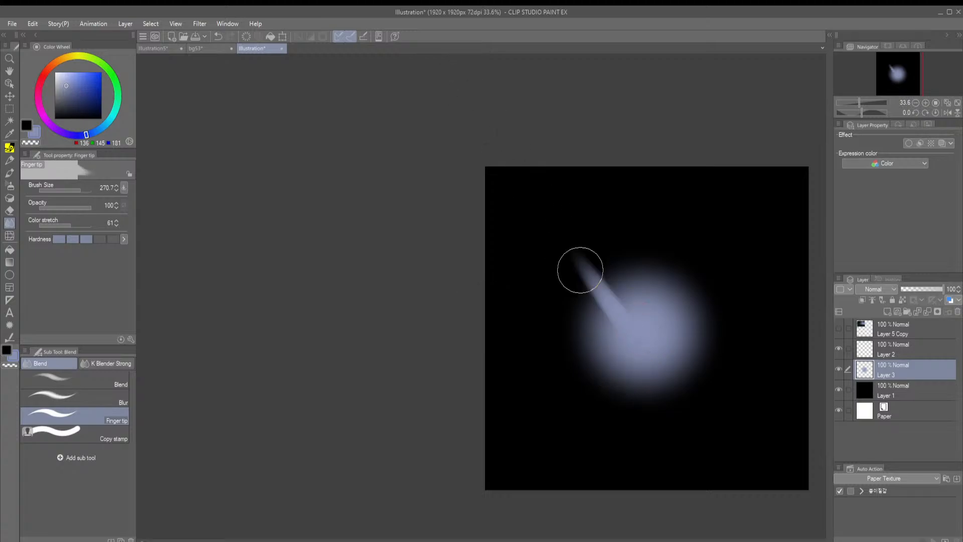
{"action": "key", "text": "ctrl+z"}
{"action": "left_click_drag", "start_coordinate": [637, 348], "coordinate": [490, 137]}
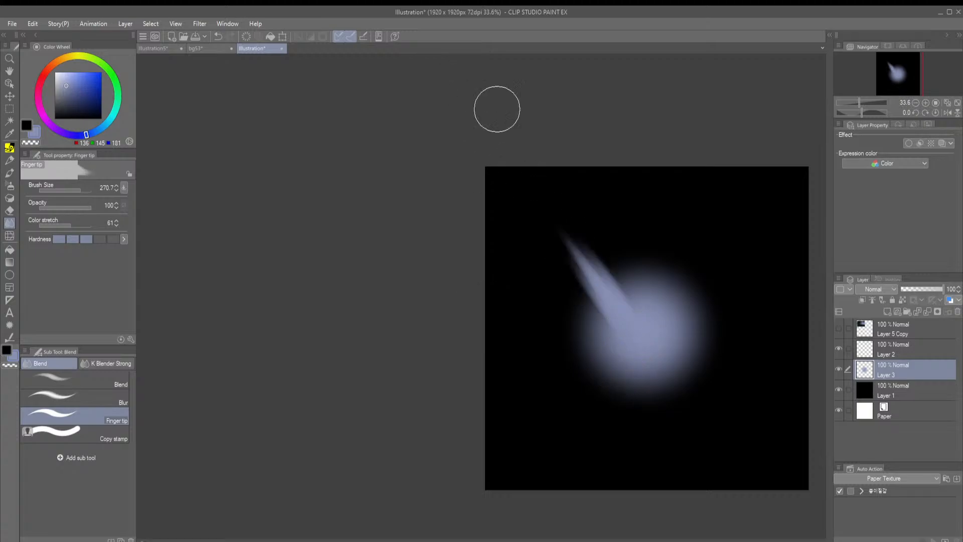
Smear rays upward and to the upper right of the glow, plus one to the lower left, with the Finger tip tool
{"action": "mouse_move", "coordinate": [644, 333]}
{"action": "left_mouse_down"}
{"action": "mouse_move", "coordinate": [600, 231]}
{"action": "mouse_move", "coordinate": [650, 250]}
{"action": "mouse_move", "coordinate": [652, 221]}
{"action": "left_mouse_up"}
{"action": "left_click_drag", "start_coordinate": [651, 326], "coordinate": [665, 203]}
{"action": "left_click_drag", "start_coordinate": [658, 325], "coordinate": [684, 201]}
{"action": "mouse_move", "coordinate": [666, 319]}
{"action": "left_mouse_down"}
{"action": "mouse_move", "coordinate": [724, 199]}
{"action": "mouse_move", "coordinate": [730, 230]}
{"action": "mouse_move", "coordinate": [808, 182]}
{"action": "left_mouse_up"}
{"action": "left_click_drag", "start_coordinate": [624, 339], "coordinate": [567, 441]}
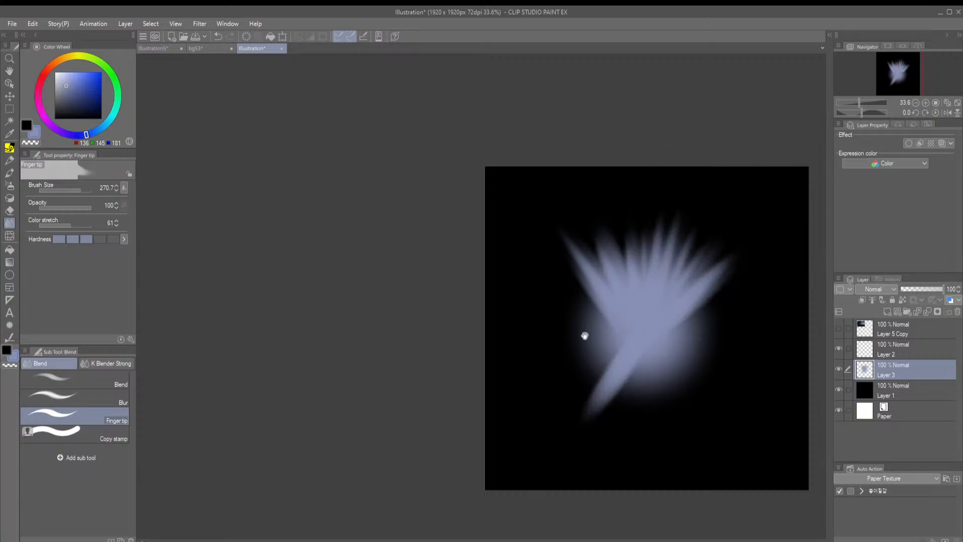
Smear a fan of rays out of the glow's lower and right sides with the Finger tip tool
{"action": "left_click_drag", "start_coordinate": [585, 336], "coordinate": [540, 322]}
{"action": "mouse_move", "coordinate": [610, 291]}
{"action": "left_mouse_down"}
{"action": "mouse_move", "coordinate": [601, 310]}
{"action": "mouse_move", "coordinate": [601, 293]}
{"action": "mouse_move", "coordinate": [638, 458]}
{"action": "left_mouse_up"}
{"action": "left_click_drag", "start_coordinate": [606, 321], "coordinate": [656, 424]}
{"action": "left_click_drag", "start_coordinate": [599, 313], "coordinate": [689, 399]}
{"action": "left_click_drag", "start_coordinate": [583, 288], "coordinate": [705, 368]}
{"action": "mouse_move", "coordinate": [595, 311]}
{"action": "left_mouse_down"}
{"action": "mouse_move", "coordinate": [717, 339]}
{"action": "mouse_move", "coordinate": [722, 315]}
{"action": "left_mouse_up"}
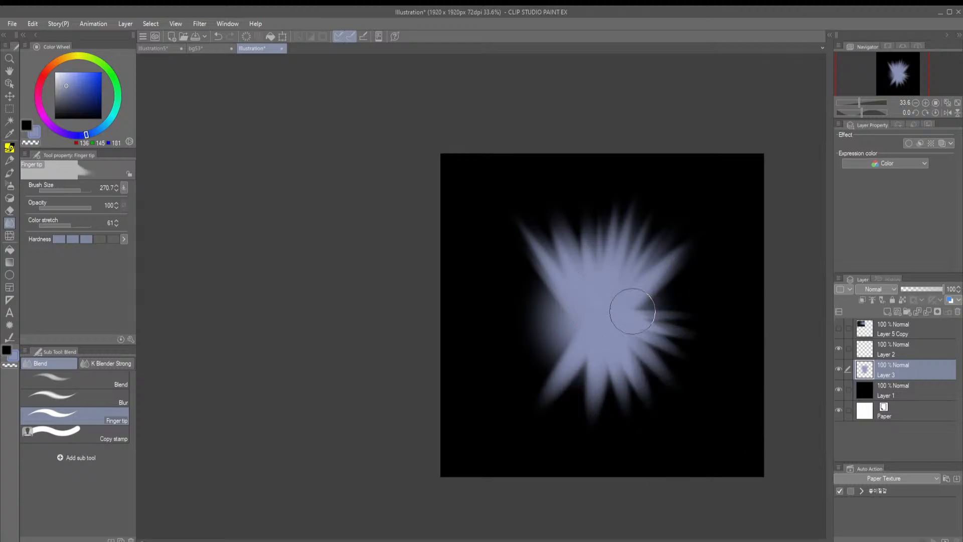
{"action": "left_click_drag", "start_coordinate": [632, 311], "coordinate": [705, 300]}
{"action": "left_click_drag", "start_coordinate": [606, 323], "coordinate": [707, 275]}
{"action": "left_click_drag", "start_coordinate": [601, 329], "coordinate": [769, 208]}
Smear rays out of the glow's left side to complete the ring, undoing the stray stroke
{"action": "left_click_drag", "start_coordinate": [579, 319], "coordinate": [501, 251]}
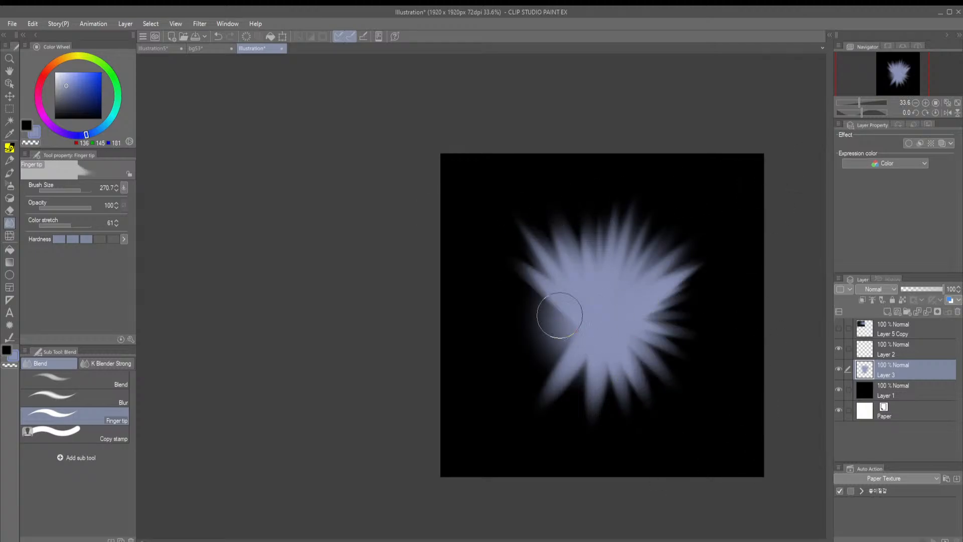
{"action": "mouse_move", "coordinate": [603, 329]}
{"action": "left_mouse_down"}
{"action": "mouse_move", "coordinate": [497, 305]}
{"action": "mouse_move", "coordinate": [380, 351]}
{"action": "left_mouse_up"}
{"action": "mouse_move", "coordinate": [572, 325]}
{"action": "left_mouse_down"}
{"action": "mouse_move", "coordinate": [645, 263]}
{"action": "mouse_move", "coordinate": [596, 312]}
{"action": "left_mouse_up"}
{"action": "key", "text": "ctrl+z"}
{"action": "left_click_drag", "start_coordinate": [685, 248], "coordinate": [585, 301]}
{"action": "left_click_drag", "start_coordinate": [651, 260], "coordinate": [577, 279]}
{"action": "left_click_drag", "start_coordinate": [678, 253], "coordinate": [531, 236]}
{"action": "left_click_drag", "start_coordinate": [677, 255], "coordinate": [424, 159]}
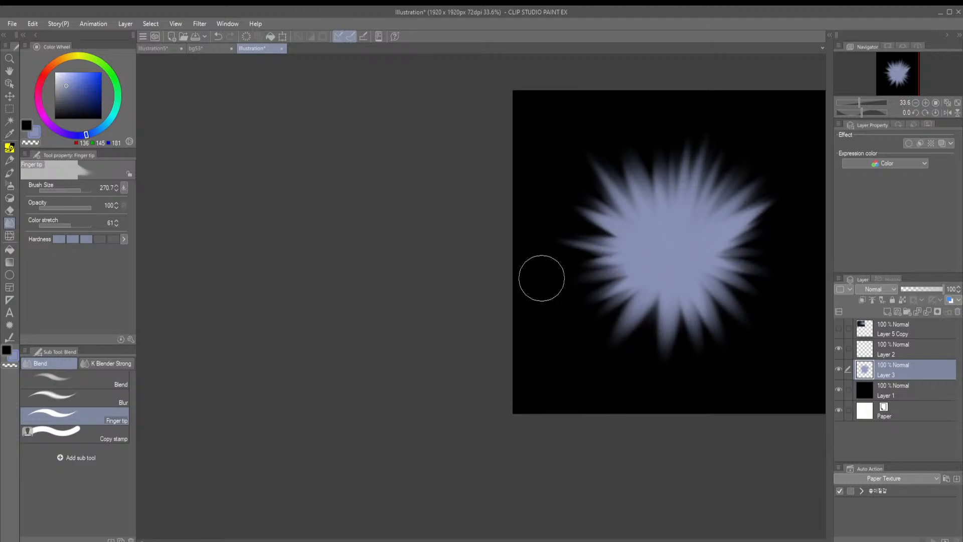
{"action": "mouse_move", "coordinate": [609, 277]}
{"action": "left_mouse_down"}
{"action": "mouse_move", "coordinate": [503, 294]}
{"action": "mouse_move", "coordinate": [519, 307]}
{"action": "left_mouse_up"}
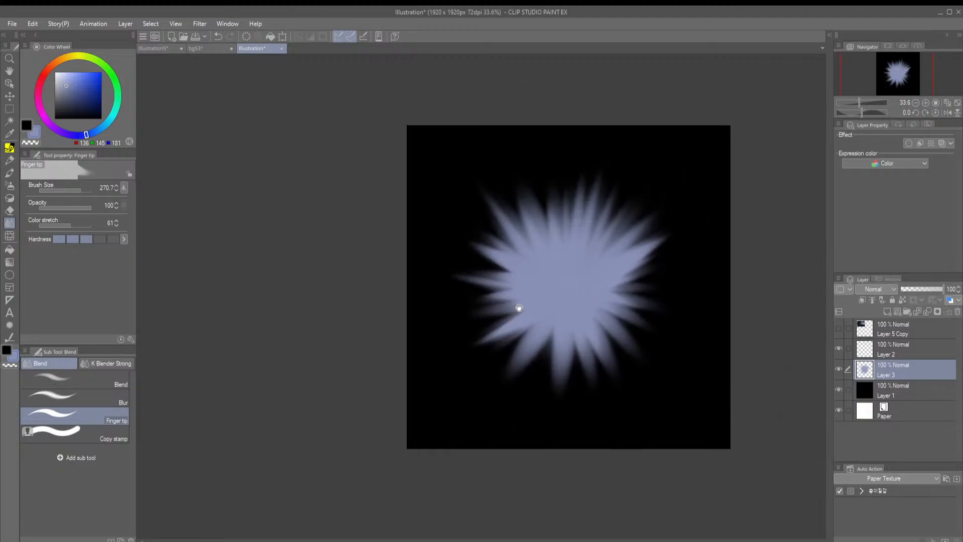
Add finger-smeared rays on the glow's right and lengthen the ones at its upper left and left
{"action": "mouse_move", "coordinate": [592, 291]}
{"action": "left_mouse_down"}
{"action": "mouse_move", "coordinate": [742, 233]}
{"action": "mouse_move", "coordinate": [697, 284]}
{"action": "left_mouse_up"}
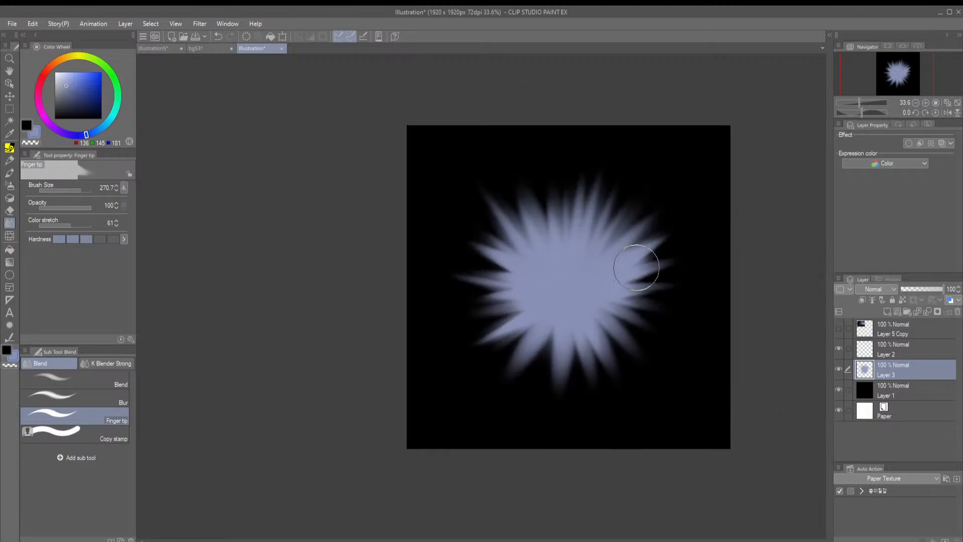
{"action": "left_click_drag", "start_coordinate": [592, 287], "coordinate": [705, 319]}
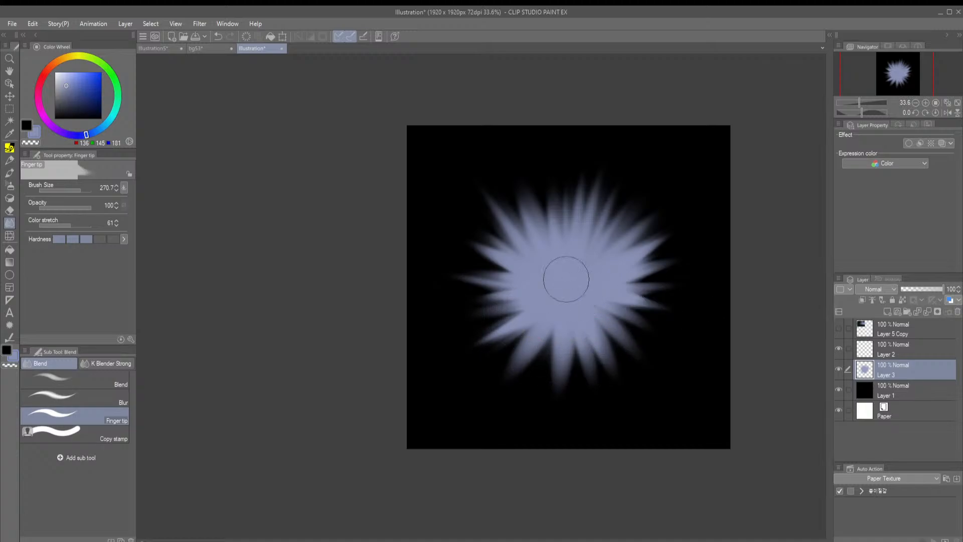
{"action": "mouse_move", "coordinate": [544, 254]}
{"action": "left_mouse_down"}
{"action": "mouse_move", "coordinate": [507, 186]}
{"action": "mouse_move", "coordinate": [460, 178]}
{"action": "mouse_move", "coordinate": [496, 204]}
{"action": "mouse_move", "coordinate": [476, 188]}
{"action": "left_mouse_up"}
{"action": "mouse_move", "coordinate": [526, 253]}
{"action": "left_mouse_down"}
{"action": "mouse_move", "coordinate": [449, 208]}
{"action": "mouse_move", "coordinate": [441, 220]}
{"action": "left_mouse_up"}
{"action": "left_click_drag", "start_coordinate": [507, 283], "coordinate": [435, 286]}
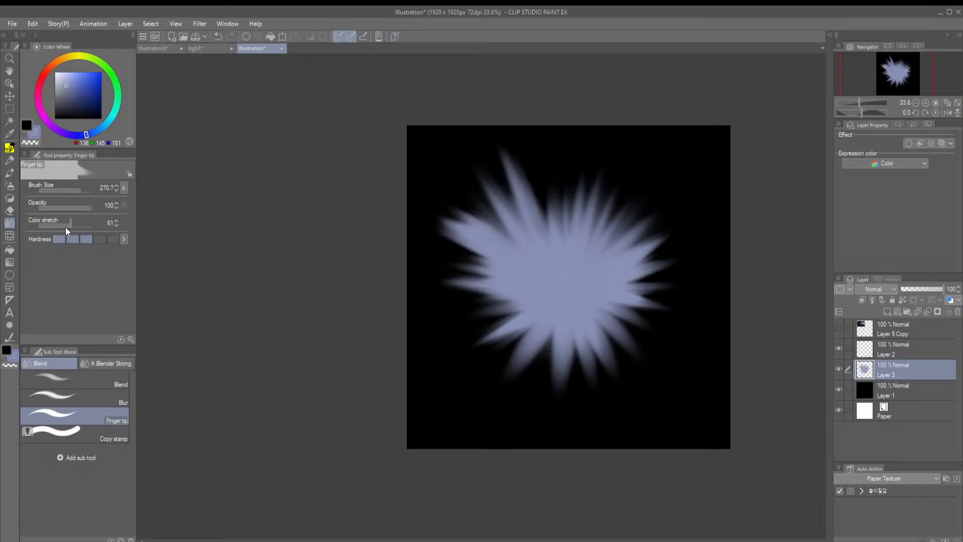
Reduce the Finger tip tool's Color stretch to 38 and pull the glow's left, bottom and lower-right rays farther out
{"action": "left_click_drag", "start_coordinate": [511, 281], "coordinate": [431, 273]}
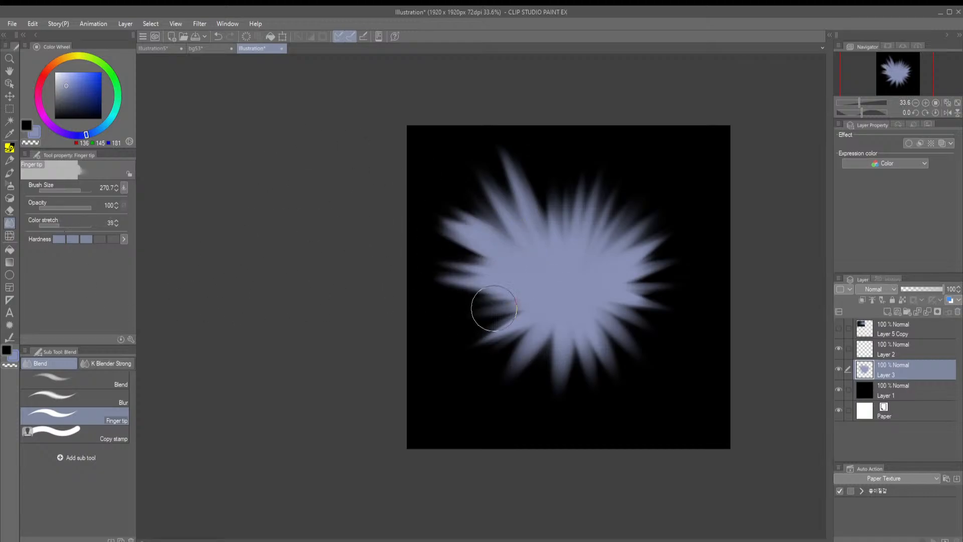
{"action": "left_click_drag", "start_coordinate": [496, 309], "coordinate": [436, 309]}
{"action": "mouse_move", "coordinate": [529, 317]}
{"action": "left_mouse_down"}
{"action": "mouse_move", "coordinate": [451, 369]}
{"action": "mouse_move", "coordinate": [487, 394]}
{"action": "left_mouse_up"}
{"action": "mouse_move", "coordinate": [556, 328]}
{"action": "left_mouse_down"}
{"action": "mouse_move", "coordinate": [506, 394]}
{"action": "mouse_move", "coordinate": [560, 412]}
{"action": "left_mouse_up"}
{"action": "left_click_drag", "start_coordinate": [581, 310], "coordinate": [627, 403]}
{"action": "left_click_drag", "start_coordinate": [592, 311], "coordinate": [642, 394]}
{"action": "mouse_move", "coordinate": [592, 301]}
{"action": "left_mouse_down"}
{"action": "mouse_move", "coordinate": [657, 353]}
{"action": "mouse_move", "coordinate": [675, 312]}
{"action": "left_mouse_up"}
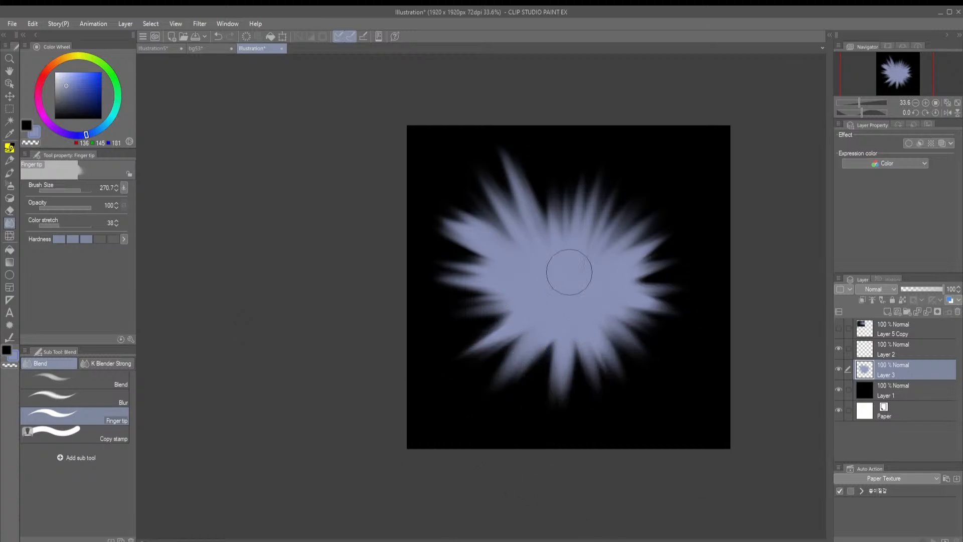
Extend the rays along the glow's right and top edges with the Finger tip tool
{"action": "left_click_drag", "start_coordinate": [567, 269], "coordinate": [767, 247]}
{"action": "mouse_move", "coordinate": [593, 279]}
{"action": "left_mouse_down"}
{"action": "mouse_move", "coordinate": [661, 234]}
{"action": "mouse_move", "coordinate": [584, 274]}
{"action": "mouse_move", "coordinate": [625, 215]}
{"action": "left_mouse_up"}
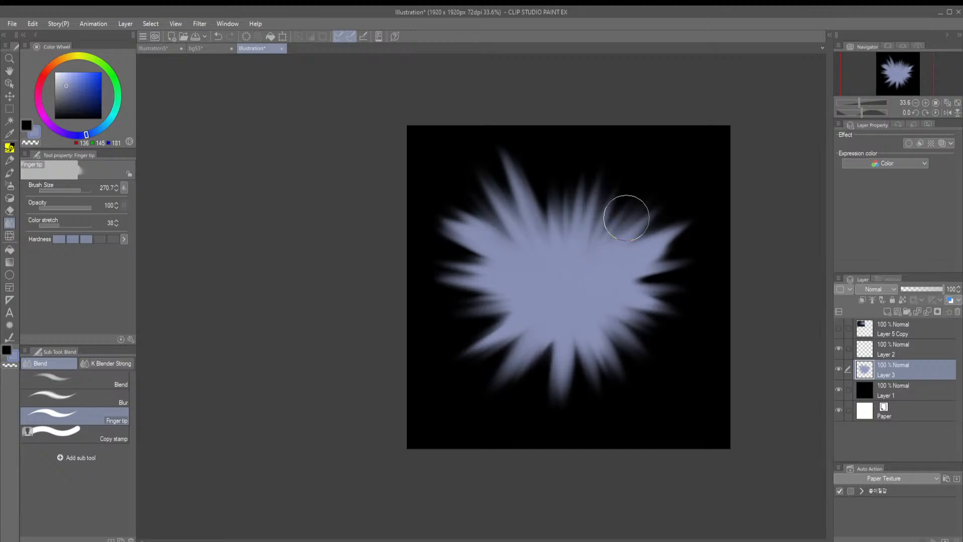
{"action": "left_click_drag", "start_coordinate": [602, 260], "coordinate": [590, 180]}
{"action": "mouse_move", "coordinate": [580, 249]}
{"action": "left_mouse_down"}
{"action": "mouse_move", "coordinate": [569, 165]}
{"action": "mouse_move", "coordinate": [542, 173]}
{"action": "left_mouse_up"}
{"action": "left_click_drag", "start_coordinate": [549, 251], "coordinate": [539, 166]}
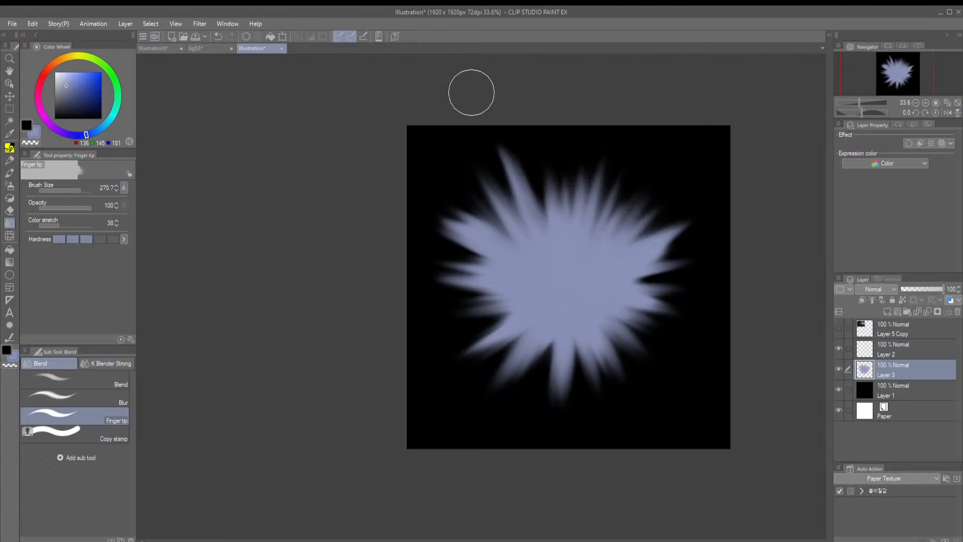
Soften the glow's upper-left rays into the black with the Blend tool at size 270.7
{"action": "key", "text": "j"}
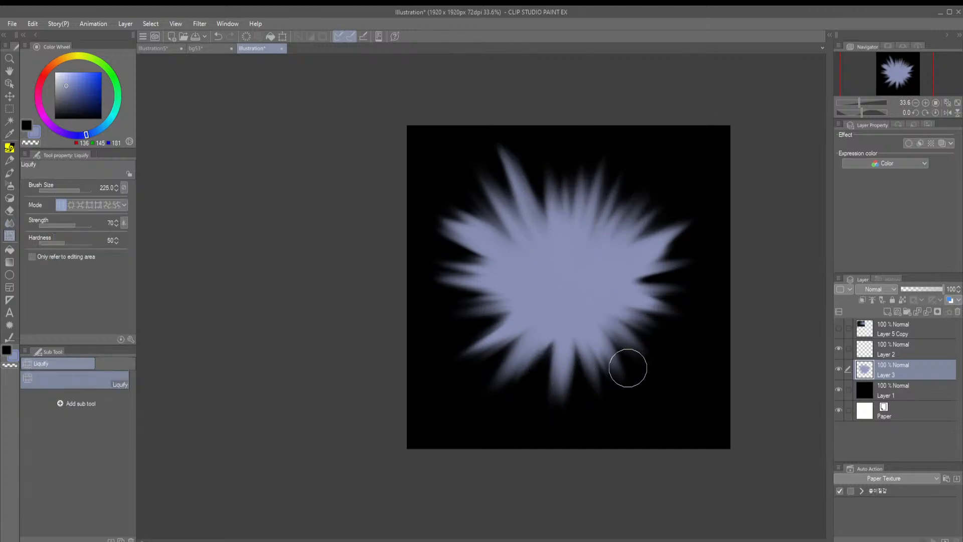
{"action": "key", "text": "j"}
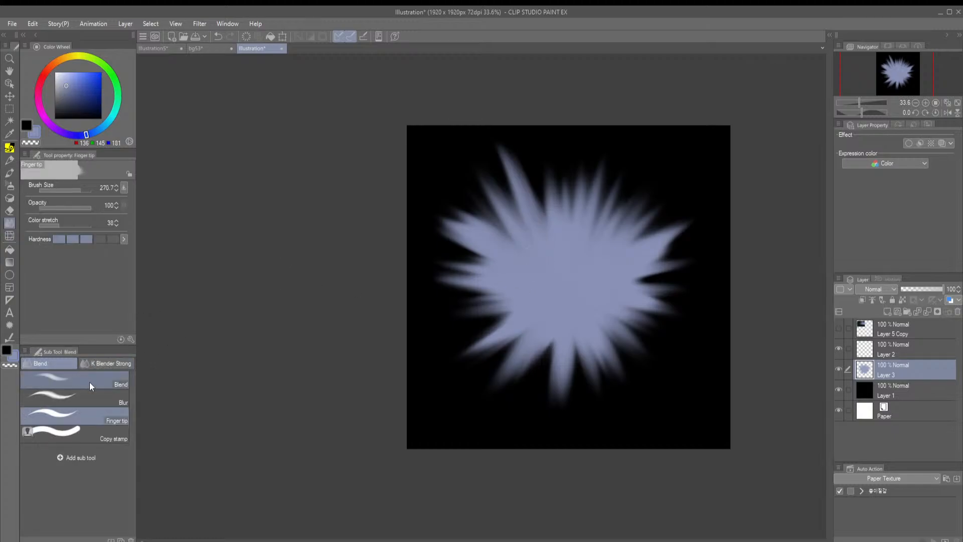
{"action": "left_click", "coordinate": [104, 377]}
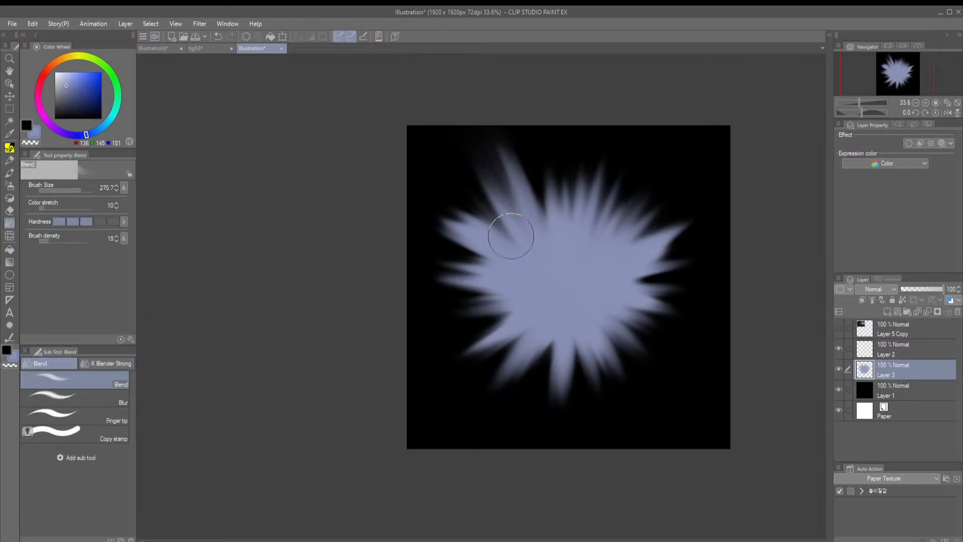
{"action": "left_click_drag", "start_coordinate": [459, 251], "coordinate": [475, 261]}
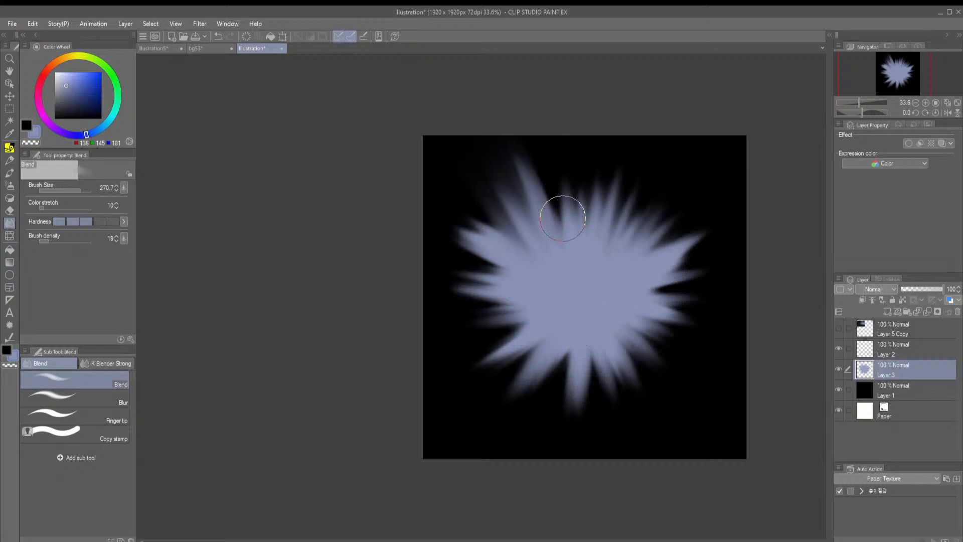
Try Blend strokes above the glow at the lowest and highest hardness, and undo them
{"action": "left_click", "coordinate": [59, 221]}
{"action": "mouse_move", "coordinate": [578, 220]}
{"action": "left_mouse_down"}
{"action": "mouse_move", "coordinate": [567, 135]}
{"action": "mouse_move", "coordinate": [571, 160]}
{"action": "left_mouse_up"}
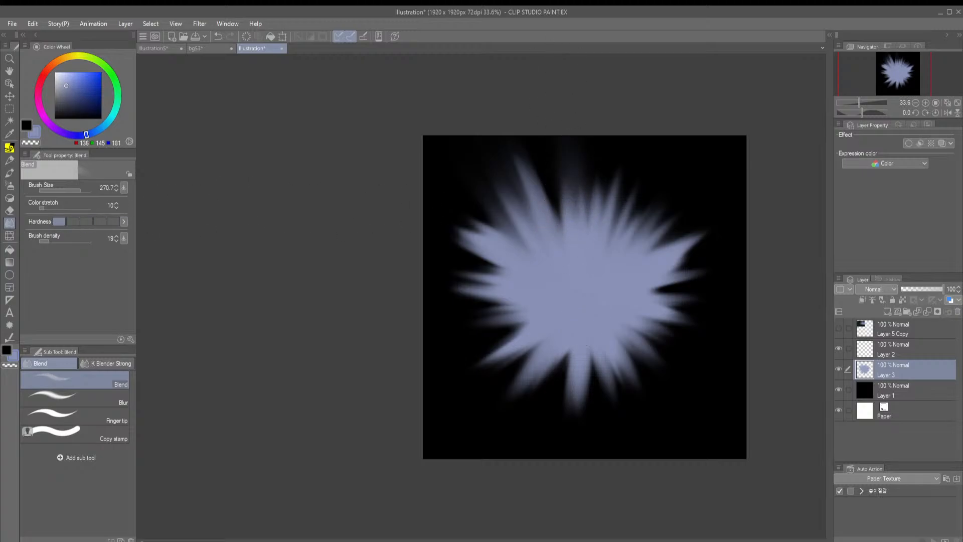
{"action": "key", "text": "ctrl+z"}
{"action": "key", "text": "ctrl+z"}
{"action": "left_click", "coordinate": [113, 221]}
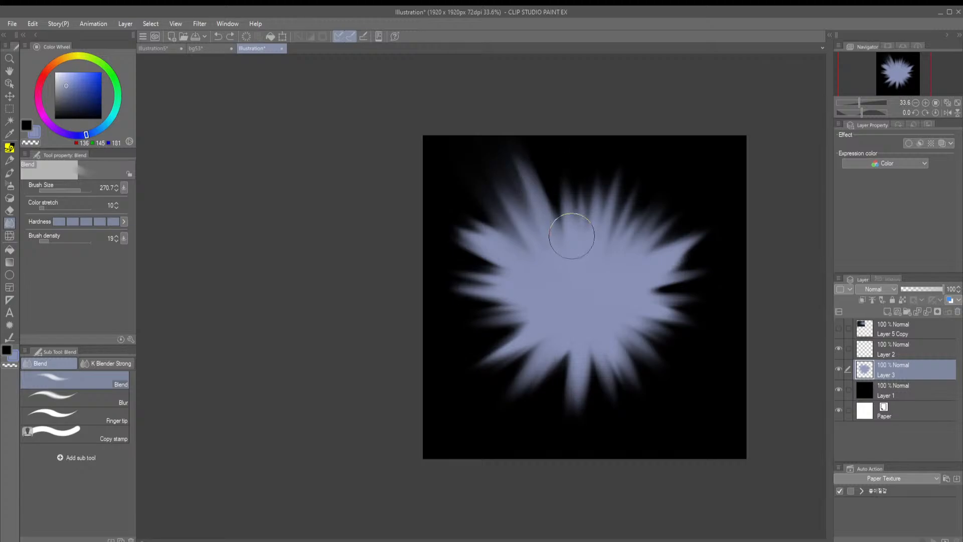
{"action": "left_click_drag", "start_coordinate": [572, 236], "coordinate": [542, 15]}
{"action": "key", "text": "ctrl+z"}
{"action": "key", "text": "ctrl+z"}
Set the Blend tool's hardness to the fourth level and fade the rays along the glow's top and upper right outward
{"action": "mouse_move", "coordinate": [566, 246]}
{"action": "left_mouse_down"}
{"action": "mouse_move", "coordinate": [580, 214]}
{"action": "mouse_move", "coordinate": [582, 234]}
{"action": "mouse_move", "coordinate": [593, 225]}
{"action": "mouse_move", "coordinate": [626, 170]}
{"action": "left_mouse_up"}
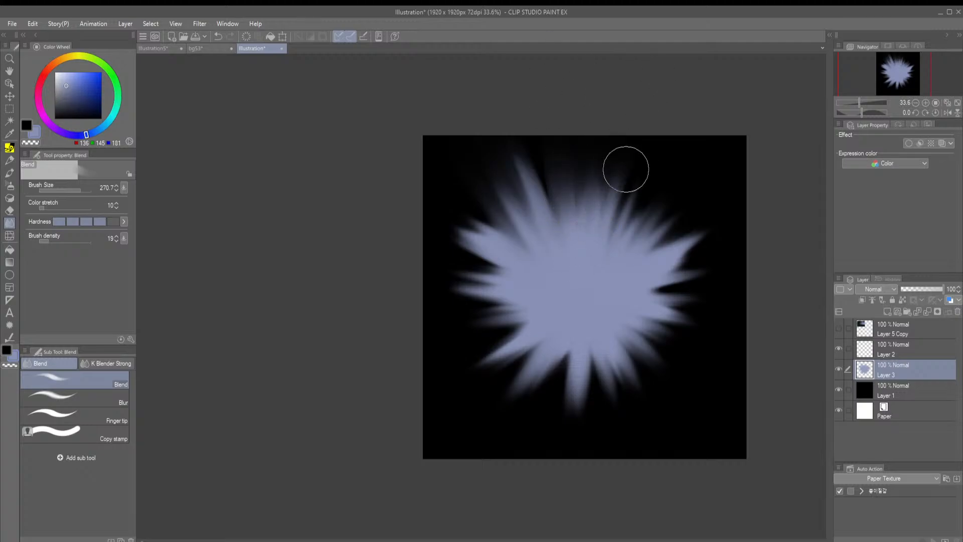
{"action": "left_click_drag", "start_coordinate": [624, 226], "coordinate": [679, 83]}
{"action": "left_click_drag", "start_coordinate": [630, 258], "coordinate": [740, 143]}
{"action": "mouse_move", "coordinate": [642, 259]}
{"action": "left_mouse_down"}
{"action": "mouse_move", "coordinate": [753, 173]}
{"action": "mouse_move", "coordinate": [693, 149]}
{"action": "left_mouse_up"}
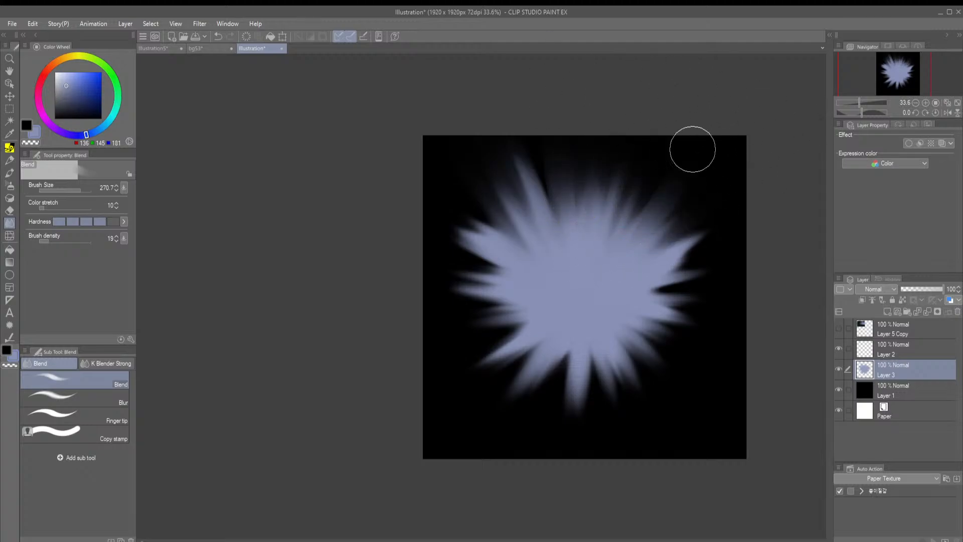
{"action": "left_click_drag", "start_coordinate": [617, 246], "coordinate": [694, 82]}
{"action": "left_click_drag", "start_coordinate": [557, 228], "coordinate": [535, 165]}
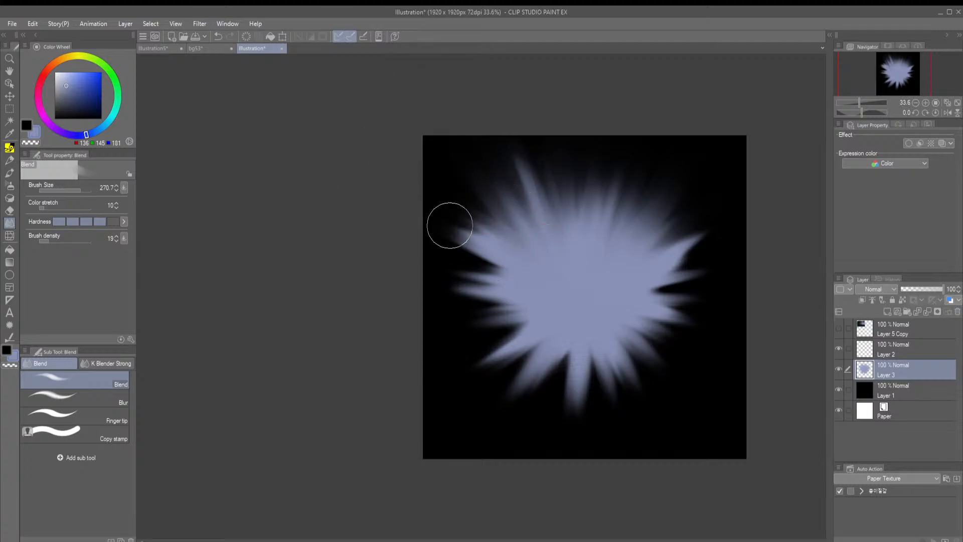
Fade the rays on the glow's left side outward with the Blend tool
{"action": "left_click_drag", "start_coordinate": [513, 244], "coordinate": [465, 198]}
{"action": "mouse_move", "coordinate": [521, 268]}
{"action": "left_mouse_down"}
{"action": "mouse_move", "coordinate": [454, 220]}
{"action": "mouse_move", "coordinate": [463, 248]}
{"action": "left_mouse_up"}
{"action": "left_click_drag", "start_coordinate": [506, 276], "coordinate": [429, 274]}
{"action": "mouse_move", "coordinate": [494, 287]}
{"action": "left_mouse_down"}
{"action": "mouse_move", "coordinate": [380, 273]}
{"action": "mouse_move", "coordinate": [391, 320]}
{"action": "left_mouse_up"}
{"action": "left_click_drag", "start_coordinate": [512, 316], "coordinate": [444, 383]}
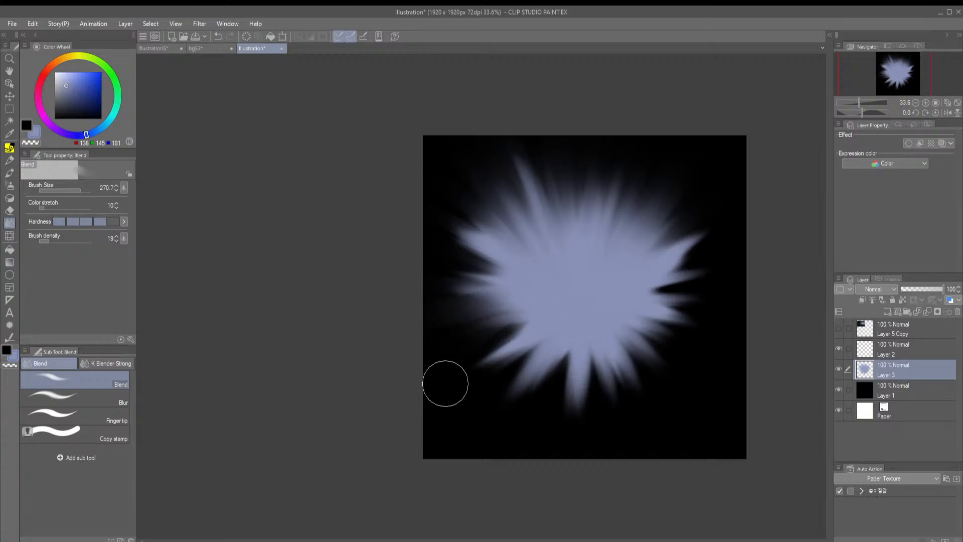
Fade the rays along the glow's lower-left and bottom edges outward with the Blend tool
{"action": "left_click_drag", "start_coordinate": [512, 339], "coordinate": [440, 409]}
{"action": "mouse_move", "coordinate": [524, 356]}
{"action": "left_mouse_down"}
{"action": "mouse_move", "coordinate": [447, 439]}
{"action": "mouse_move", "coordinate": [471, 451]}
{"action": "left_mouse_up"}
{"action": "mouse_move", "coordinate": [537, 357]}
{"action": "left_mouse_down"}
{"action": "mouse_move", "coordinate": [492, 449]}
{"action": "mouse_move", "coordinate": [505, 448]}
{"action": "left_mouse_up"}
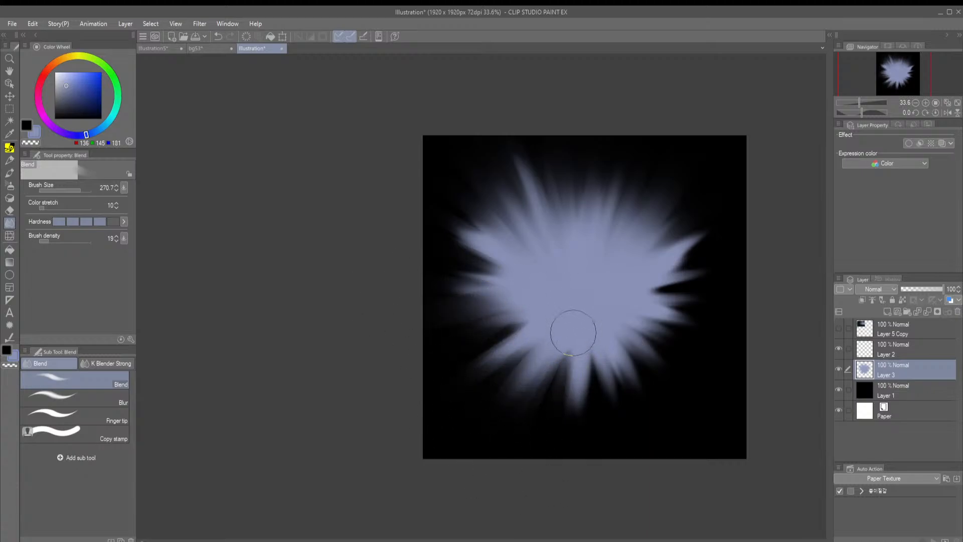
{"action": "left_click_drag", "start_coordinate": [574, 332], "coordinate": [565, 436]}
{"action": "mouse_move", "coordinate": [580, 337]}
{"action": "left_mouse_down"}
{"action": "mouse_move", "coordinate": [578, 438]}
{"action": "mouse_move", "coordinate": [627, 431]}
{"action": "left_mouse_up"}
Fade the rays on the glow's right side and top outward with the Blend tool
{"action": "left_click_drag", "start_coordinate": [627, 353], "coordinate": [677, 436]}
{"action": "mouse_move", "coordinate": [633, 337]}
{"action": "left_mouse_down"}
{"action": "mouse_move", "coordinate": [739, 434]}
{"action": "mouse_move", "coordinate": [755, 411]}
{"action": "left_mouse_up"}
{"action": "mouse_move", "coordinate": [648, 320]}
{"action": "left_mouse_down"}
{"action": "mouse_move", "coordinate": [675, 332]}
{"action": "mouse_move", "coordinate": [670, 297]}
{"action": "mouse_move", "coordinate": [621, 284]}
{"action": "mouse_move", "coordinate": [683, 266]}
{"action": "mouse_move", "coordinate": [635, 278]}
{"action": "mouse_move", "coordinate": [795, 152]}
{"action": "left_mouse_up"}
{"action": "left_click_drag", "start_coordinate": [650, 256], "coordinate": [745, 174]}
{"action": "left_click_drag", "start_coordinate": [652, 244], "coordinate": [737, 165]}
{"action": "left_click_drag", "start_coordinate": [643, 239], "coordinate": [748, 81]}
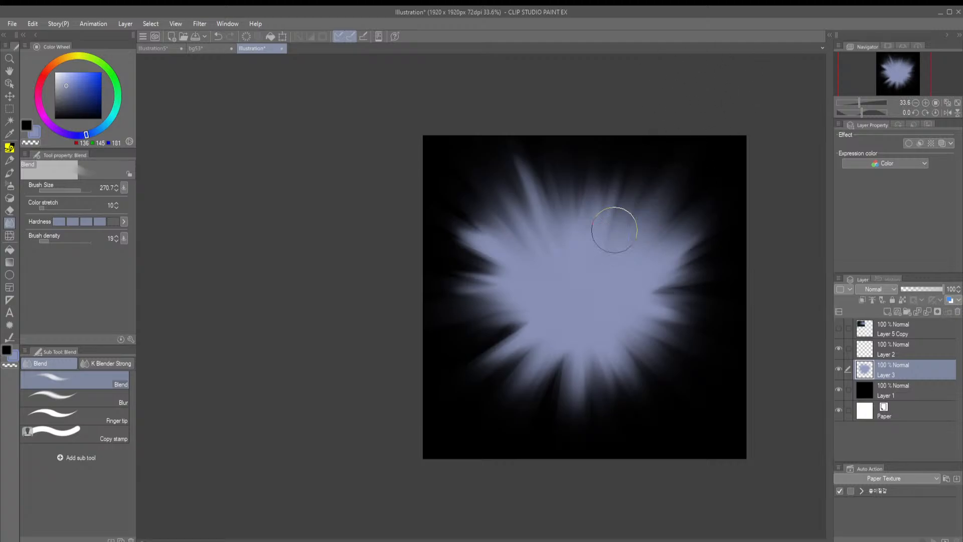
{"action": "mouse_move", "coordinate": [602, 204]}
{"action": "left_mouse_down"}
{"action": "mouse_move", "coordinate": [567, 142]}
{"action": "mouse_move", "coordinate": [531, 170]}
{"action": "mouse_move", "coordinate": [481, 141]}
{"action": "left_mouse_up"}
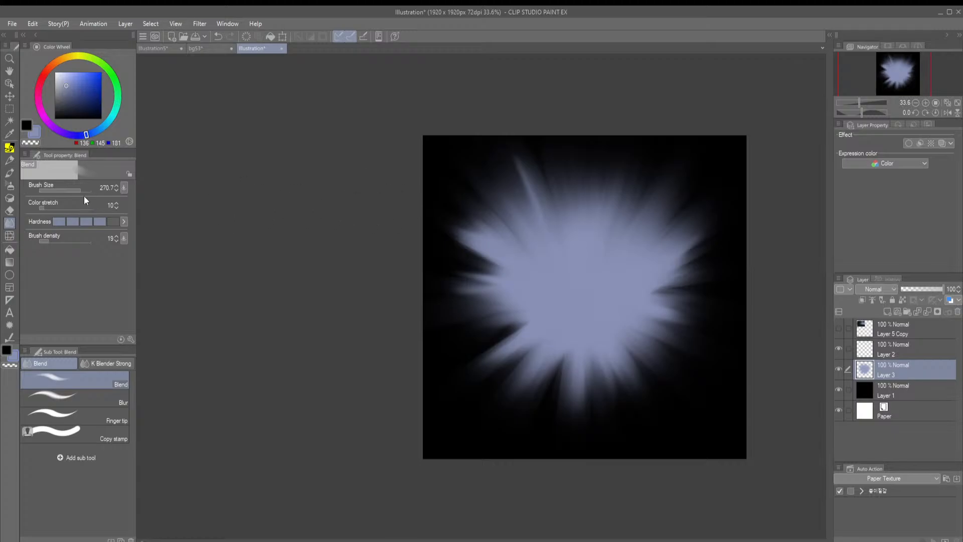
Reduce the Blend tool's brush size to 168.2 and smear finer rays outward on the glow's right side
{"action": "mouse_move", "coordinate": [464, 247]}
{"action": "left_mouse_down"}
{"action": "mouse_move", "coordinate": [533, 287]}
{"action": "mouse_move", "coordinate": [523, 278]}
{"action": "left_mouse_up"}
{"action": "left_click_drag", "start_coordinate": [582, 287], "coordinate": [607, 223]}
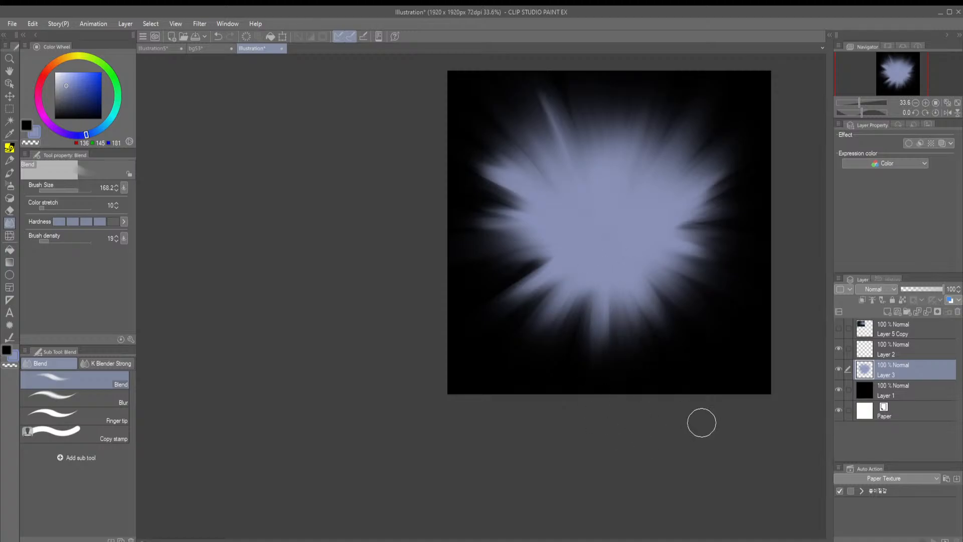
{"action": "left_click_drag", "start_coordinate": [635, 303], "coordinate": [497, 331]}
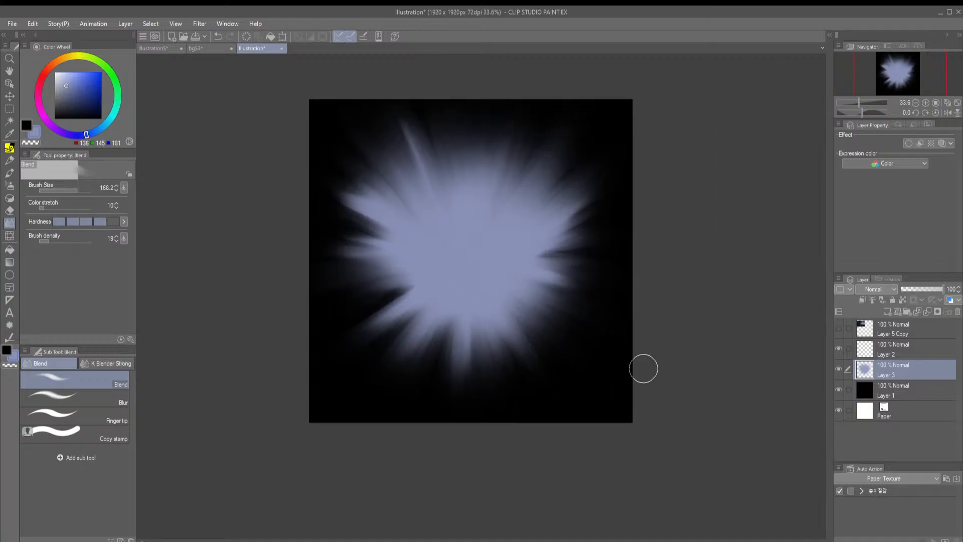
{"action": "mouse_move", "coordinate": [491, 275]}
{"action": "left_mouse_down"}
{"action": "mouse_move", "coordinate": [614, 257]}
{"action": "mouse_move", "coordinate": [646, 234]}
{"action": "left_mouse_up"}
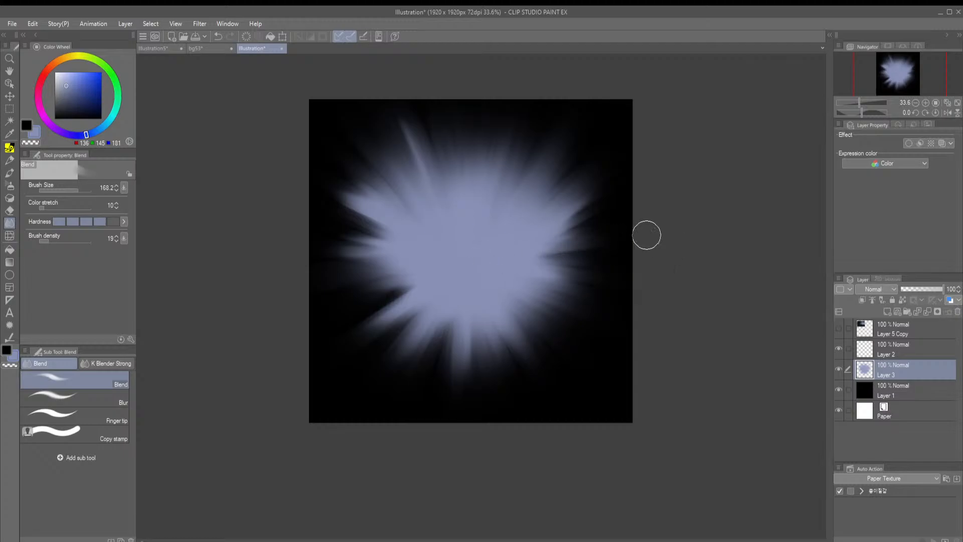
Smear finer rays outward on the glow's left and lower-left edges with the Blend tool
{"action": "left_click_drag", "start_coordinate": [317, 277], "coordinate": [366, 262]}
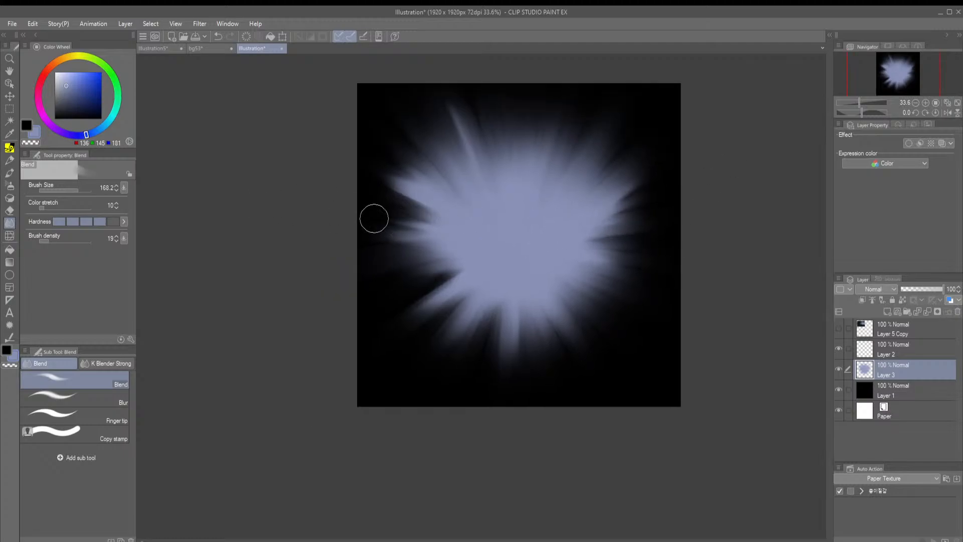
{"action": "left_click_drag", "start_coordinate": [435, 213], "coordinate": [341, 175]}
{"action": "left_click_drag", "start_coordinate": [375, 207], "coordinate": [417, 204]}
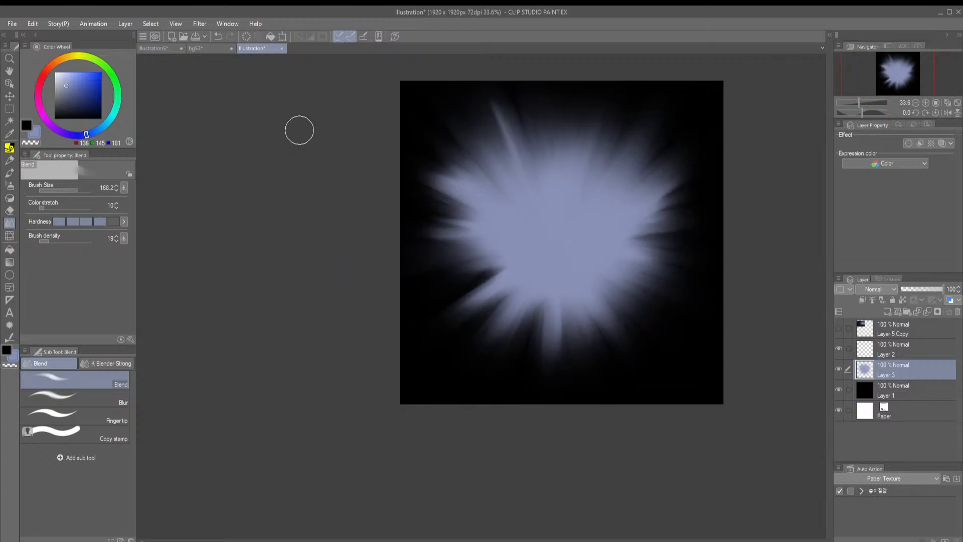
{"action": "left_click_drag", "start_coordinate": [509, 254], "coordinate": [411, 315]}
{"action": "left_click_drag", "start_coordinate": [512, 277], "coordinate": [433, 325]}
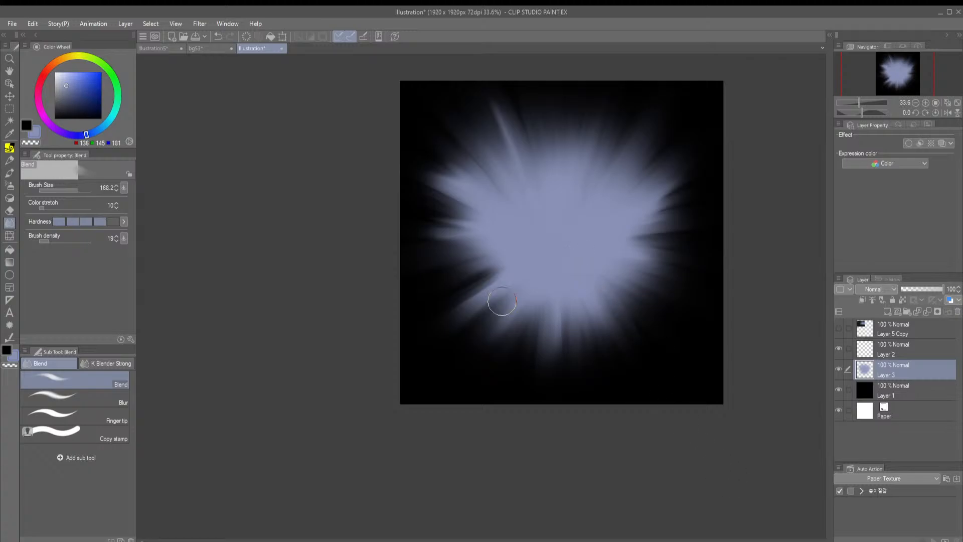
{"action": "left_click_drag", "start_coordinate": [467, 289], "coordinate": [439, 256]}
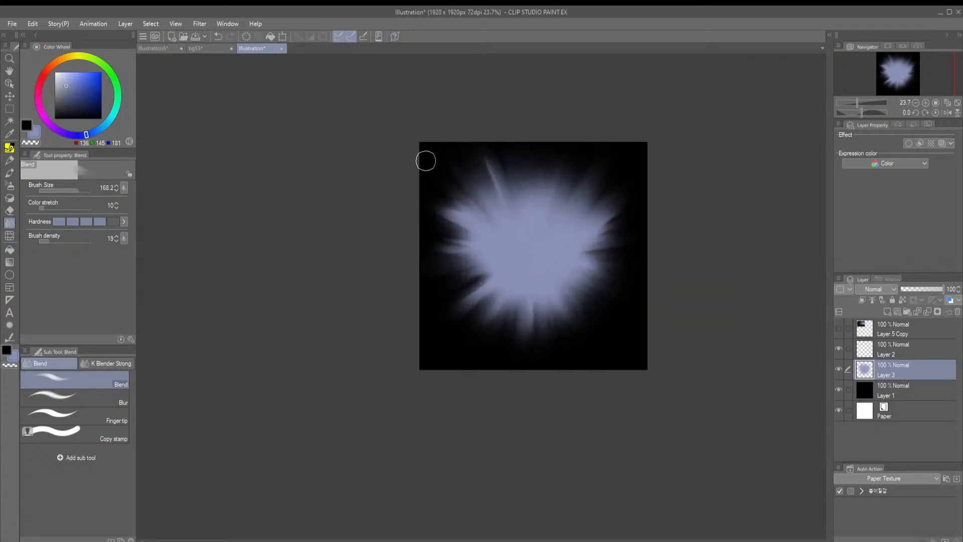
{"action": "left_click_drag", "start_coordinate": [420, 183], "coordinate": [400, 208]}
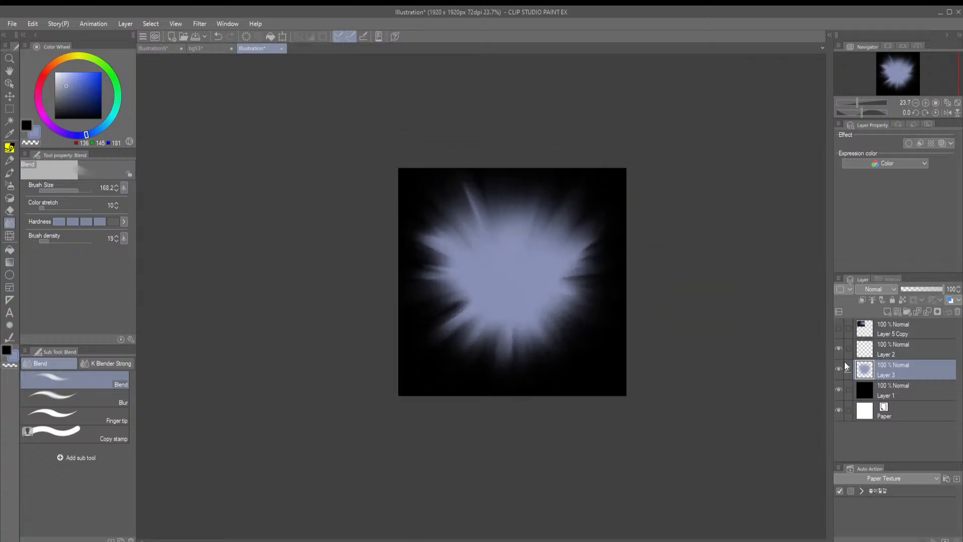
Try to pull dark streaks inward from the canvas's upper-left area into the glow with the Blend tool
{"action": "mouse_move", "coordinate": [456, 168]}
{"action": "left_mouse_down"}
{"action": "mouse_move", "coordinate": [576, 367]}
{"action": "mouse_move", "coordinate": [545, 315]}
{"action": "left_mouse_up"}
{"action": "key", "text": "ctrl+z"}
{"action": "mouse_move", "coordinate": [474, 273]}
{"action": "left_mouse_down"}
{"action": "mouse_move", "coordinate": [429, 254]}
{"action": "mouse_move", "coordinate": [423, 264]}
{"action": "left_mouse_up"}
{"action": "key", "text": "ctrl+z"}
{"action": "left_click_drag", "start_coordinate": [455, 305], "coordinate": [461, 320]}
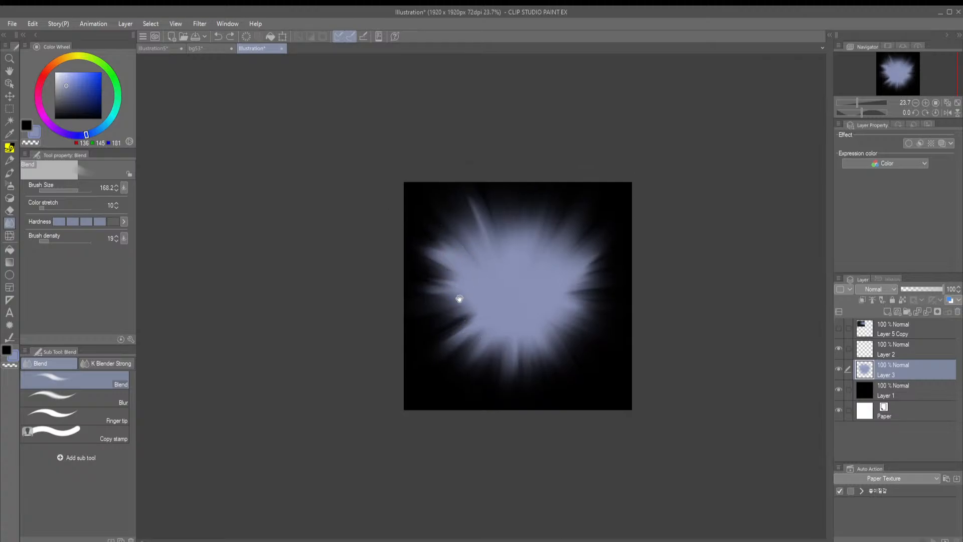
{"action": "scroll", "coordinate": [465, 276], "scroll_direction": "up", "scroll_amount": 2}
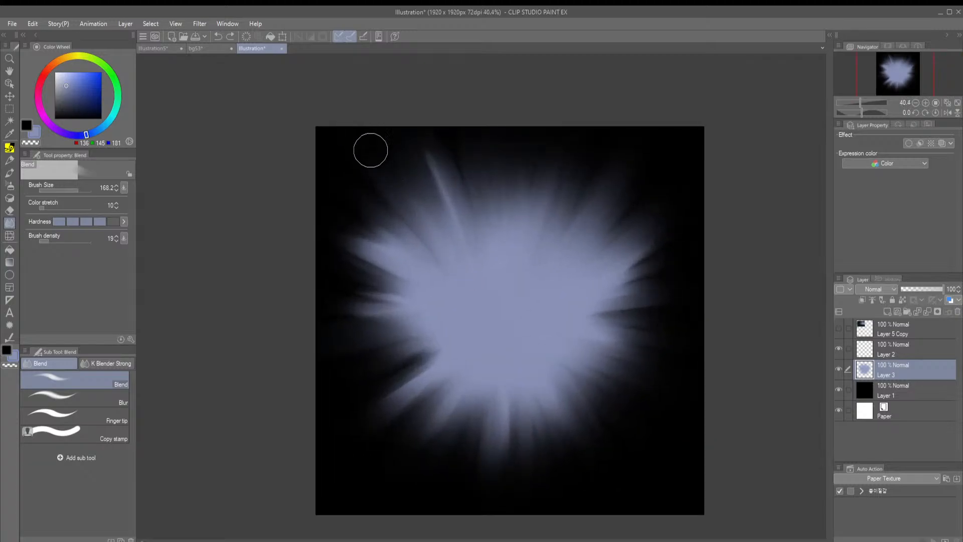
{"action": "left_click_drag", "start_coordinate": [372, 150], "coordinate": [485, 302]}
{"action": "left_click_drag", "start_coordinate": [322, 144], "coordinate": [494, 312]}
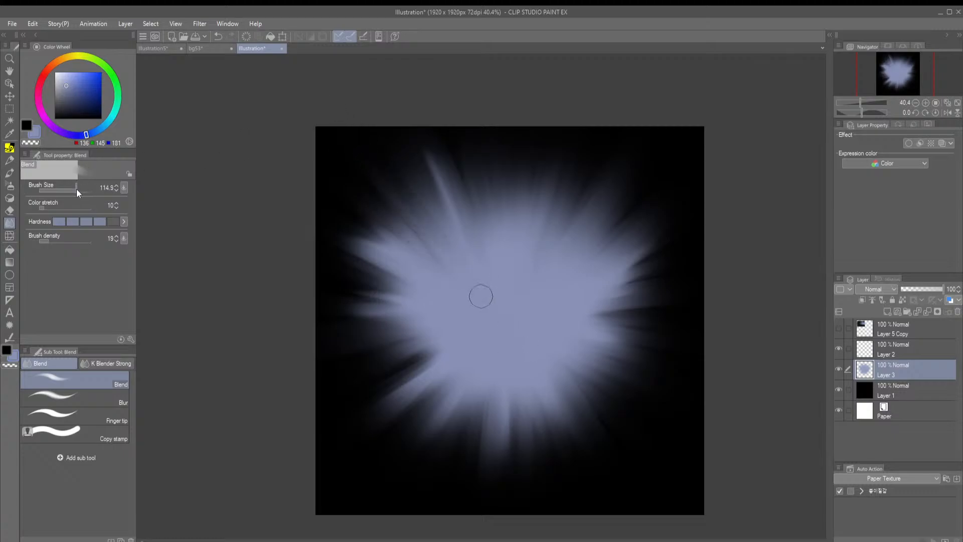
{"action": "key", "text": "ctrl+z"}
Merge the glow layer into the black Layer 1 and blend streaks into the glow's upper-left edge at brush size 78.5
{"action": "left_click", "coordinate": [927, 311]}
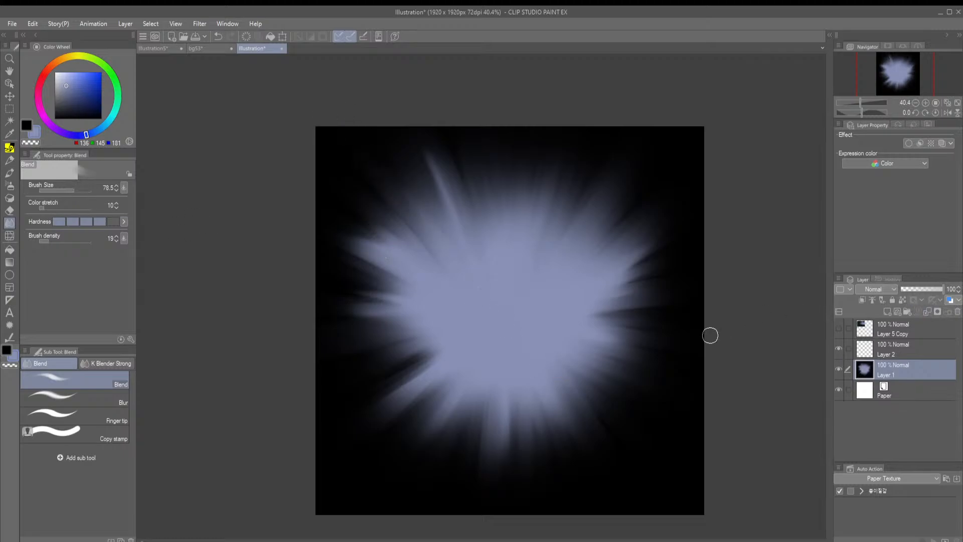
{"action": "left_click_drag", "start_coordinate": [402, 207], "coordinate": [425, 213]}
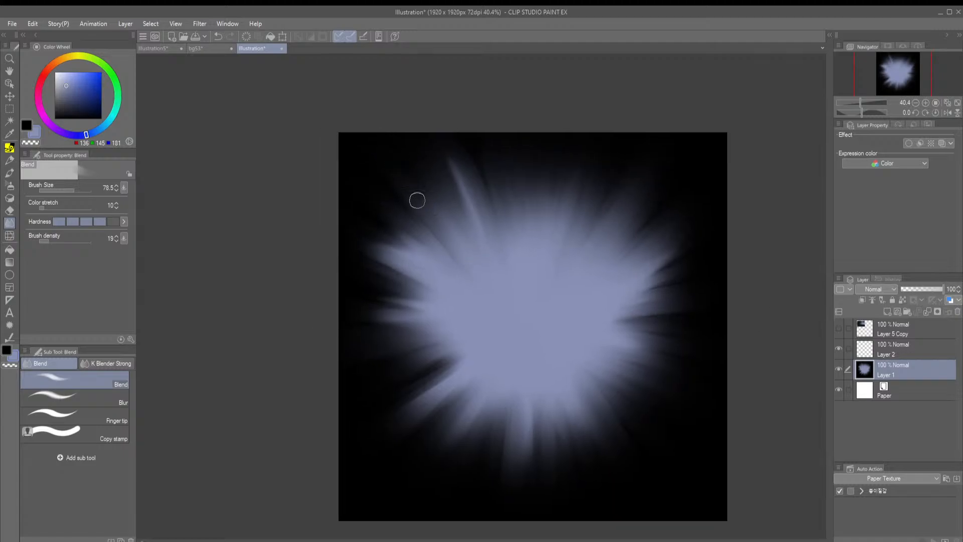
{"action": "left_click_drag", "start_coordinate": [404, 228], "coordinate": [425, 232]}
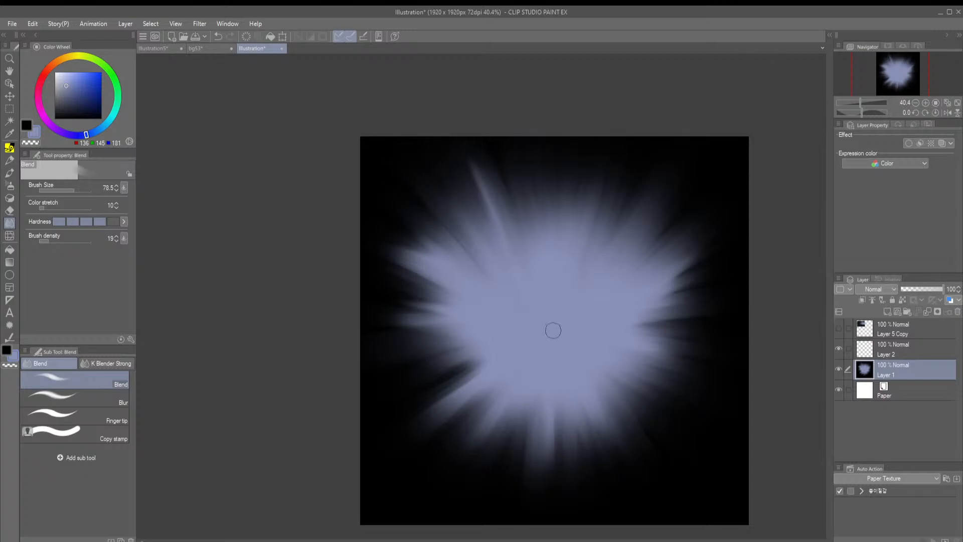
Switch to the Finger tip blending tool, set its brush size to 78.5, and try a smear on the glow's lower-left rays
{"action": "left_click", "coordinate": [107, 416]}
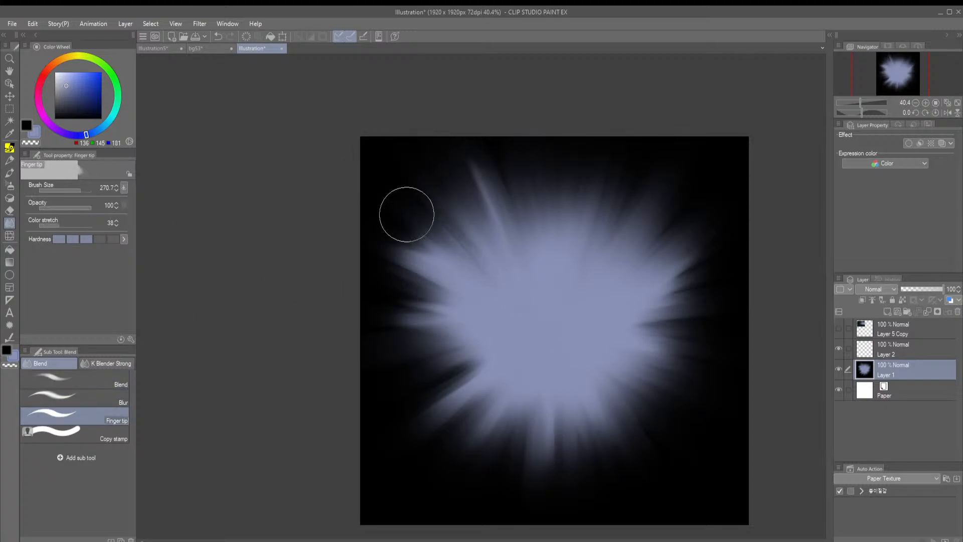
{"action": "left_click_drag", "start_coordinate": [77, 190], "coordinate": [74, 191]}
{"action": "left_click_drag", "start_coordinate": [470, 224], "coordinate": [465, 223]}
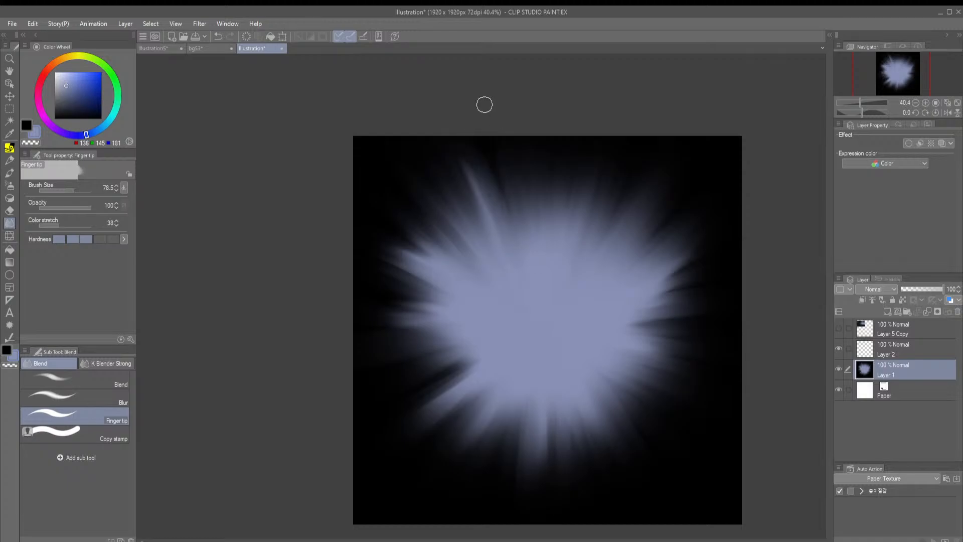
{"action": "left_click_drag", "start_coordinate": [570, 228], "coordinate": [545, 175]}
{"action": "scroll", "coordinate": [399, 352], "scroll_direction": "up", "scroll_amount": 6}
{"action": "left_click_drag", "start_coordinate": [374, 357], "coordinate": [458, 276]}
{"action": "mouse_move", "coordinate": [605, 193]}
{"action": "left_mouse_down"}
{"action": "mouse_move", "coordinate": [587, 254]}
{"action": "mouse_move", "coordinate": [548, 277]}
{"action": "mouse_move", "coordinate": [580, 260]}
{"action": "mouse_move", "coordinate": [566, 257]}
{"action": "left_mouse_up"}
{"action": "key", "text": "ctrl+z"}
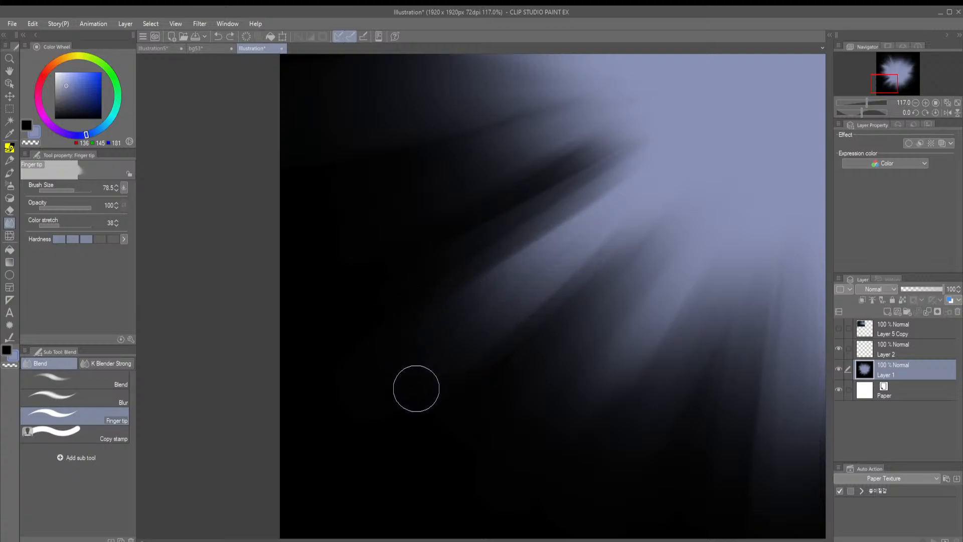
Smear black streaks inward between the glow's lower-left and bottom rays with the Finger tip tool
{"action": "left_click_drag", "start_coordinate": [414, 386], "coordinate": [645, 172]}
{"action": "mouse_move", "coordinate": [425, 324]}
{"action": "left_mouse_down"}
{"action": "mouse_move", "coordinate": [651, 166]}
{"action": "mouse_move", "coordinate": [516, 265]}
{"action": "mouse_move", "coordinate": [622, 175]}
{"action": "left_mouse_up"}
{"action": "left_click_drag", "start_coordinate": [564, 441], "coordinate": [747, 204]}
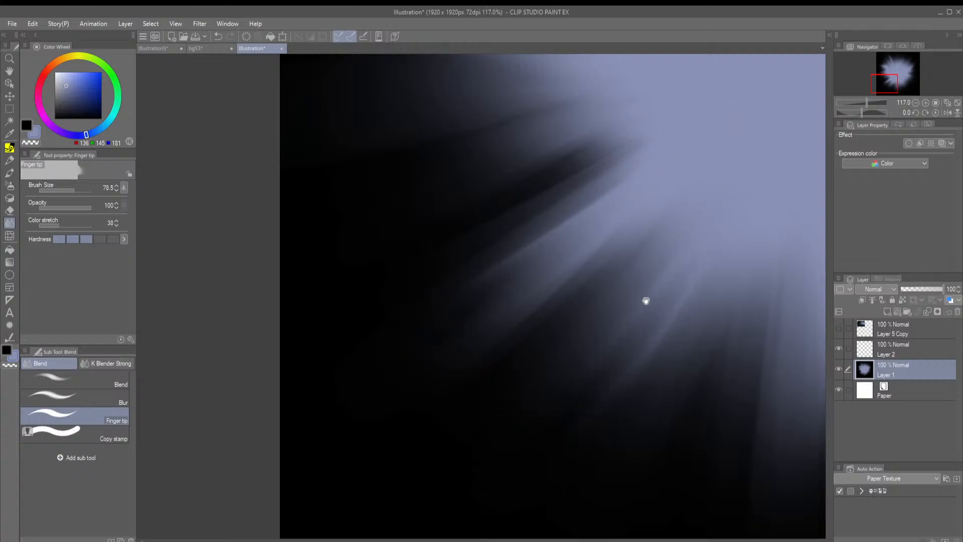
{"action": "left_click_drag", "start_coordinate": [645, 301], "coordinate": [519, 251]}
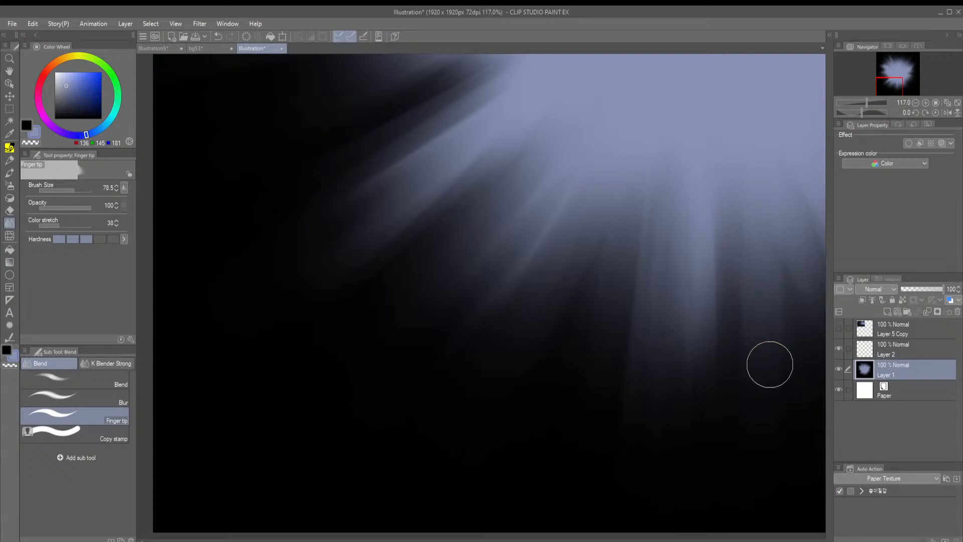
{"action": "scroll", "coordinate": [668, 265], "scroll_direction": "down", "scroll_amount": 4}
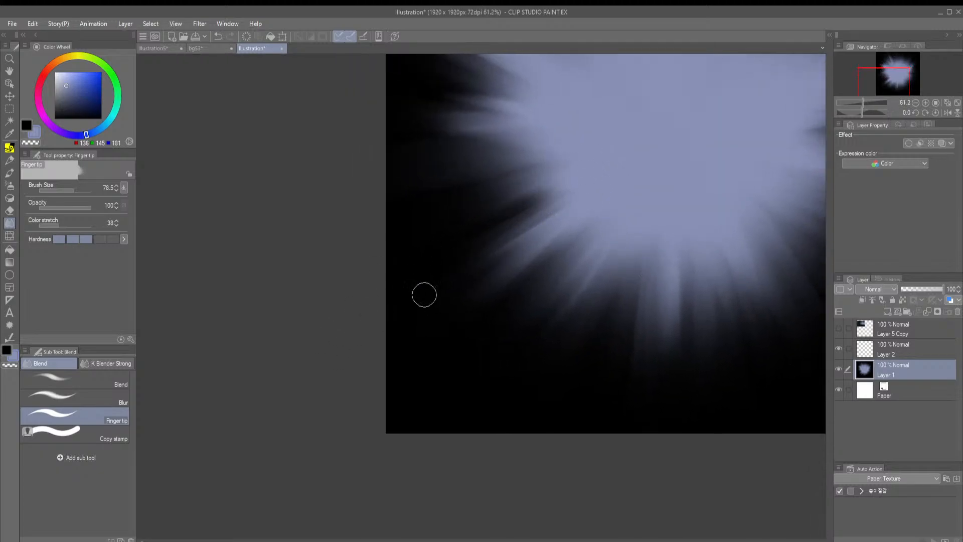
{"action": "left_click_drag", "start_coordinate": [581, 165], "coordinate": [485, 270]}
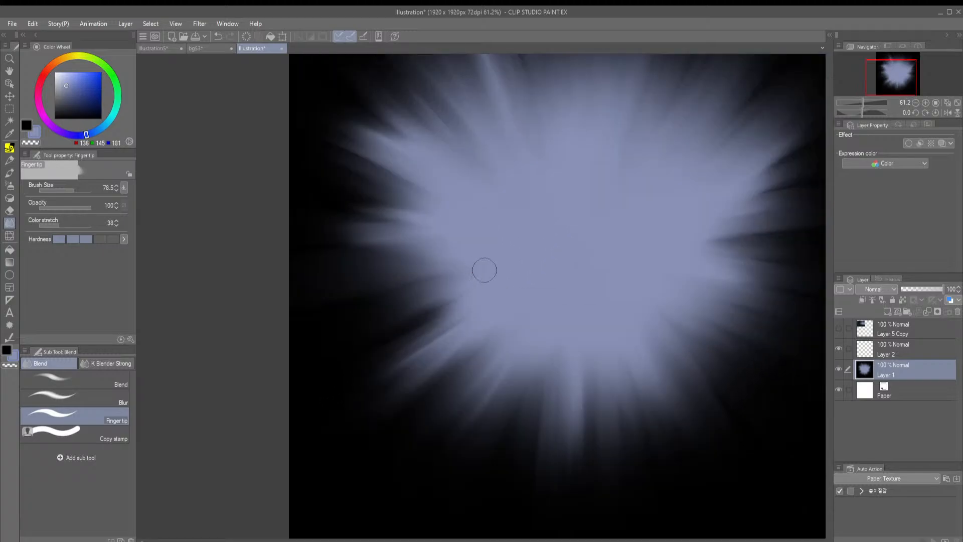
{"action": "left_click_drag", "start_coordinate": [648, 310], "coordinate": [522, 291]}
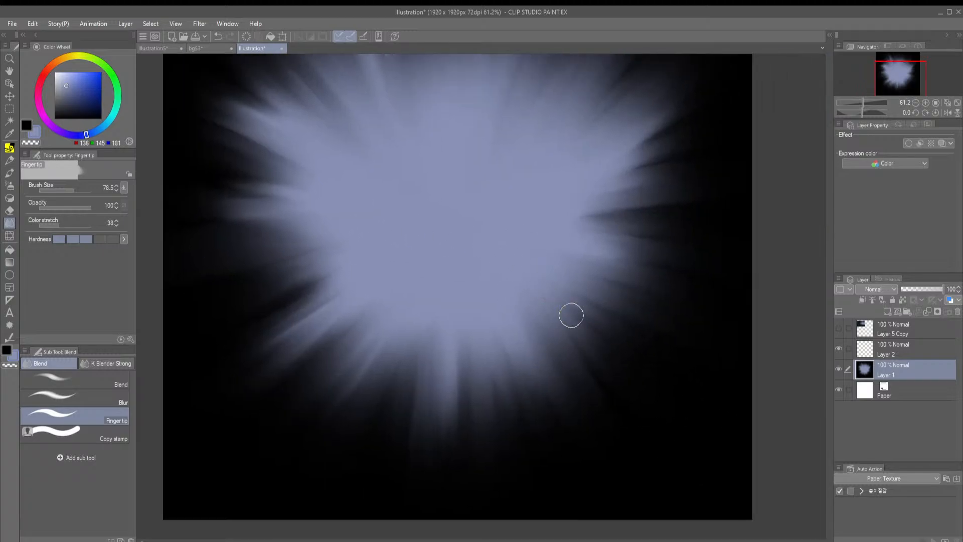
{"action": "scroll", "coordinate": [494, 262], "scroll_direction": "down", "scroll_amount": 2}
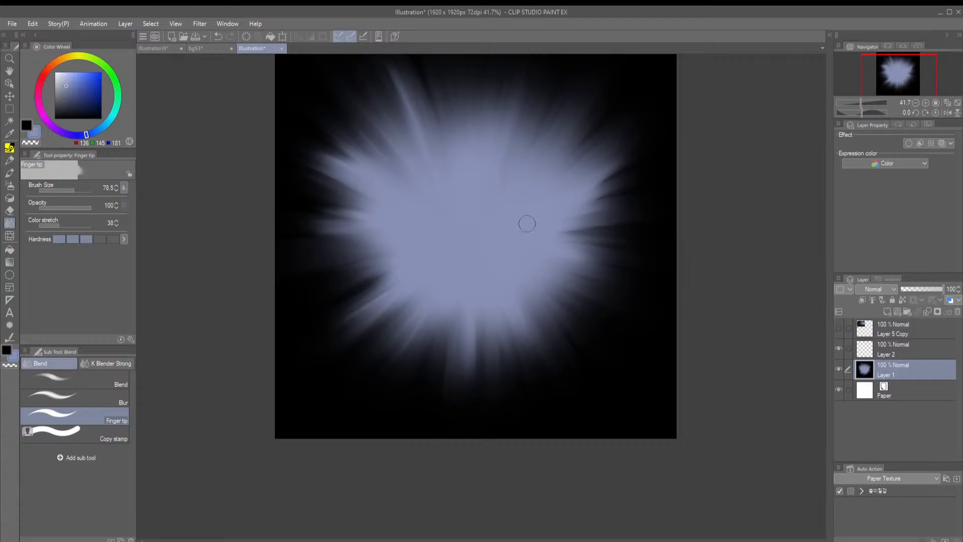
{"action": "left_click_drag", "start_coordinate": [519, 230], "coordinate": [558, 251]}
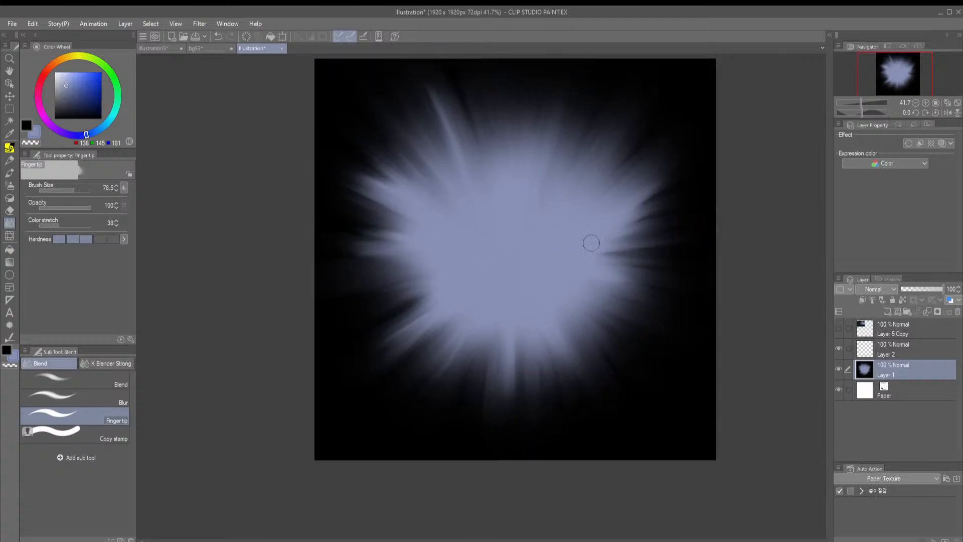
Apply a radial blur to the merged layer with its center placed in the middle of the glow
{"action": "mouse_move", "coordinate": [368, 222]}
{"action": "left_mouse_down"}
{"action": "mouse_move", "coordinate": [338, 231]}
{"action": "mouse_move", "coordinate": [366, 225]}
{"action": "left_mouse_up"}
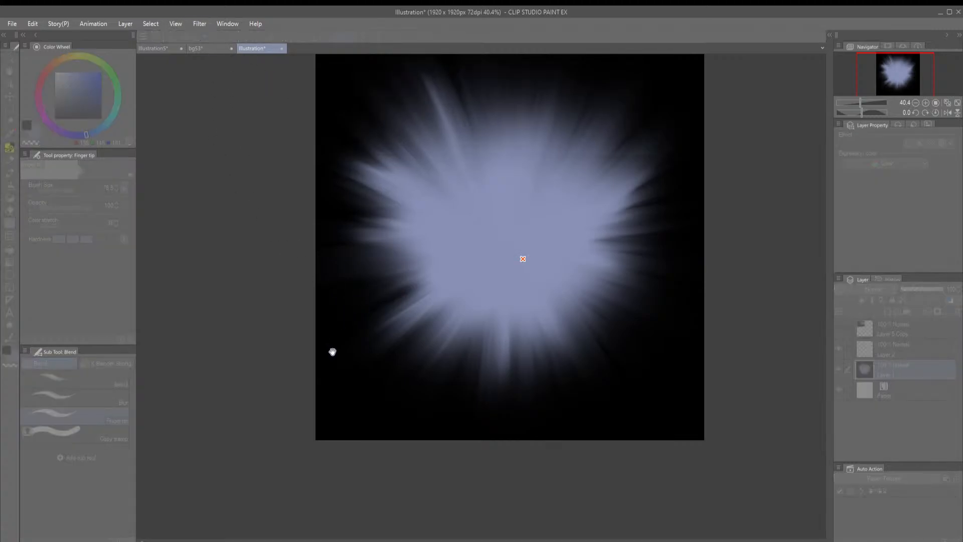
{"action": "left_click_drag", "start_coordinate": [522, 259], "coordinate": [504, 243]}
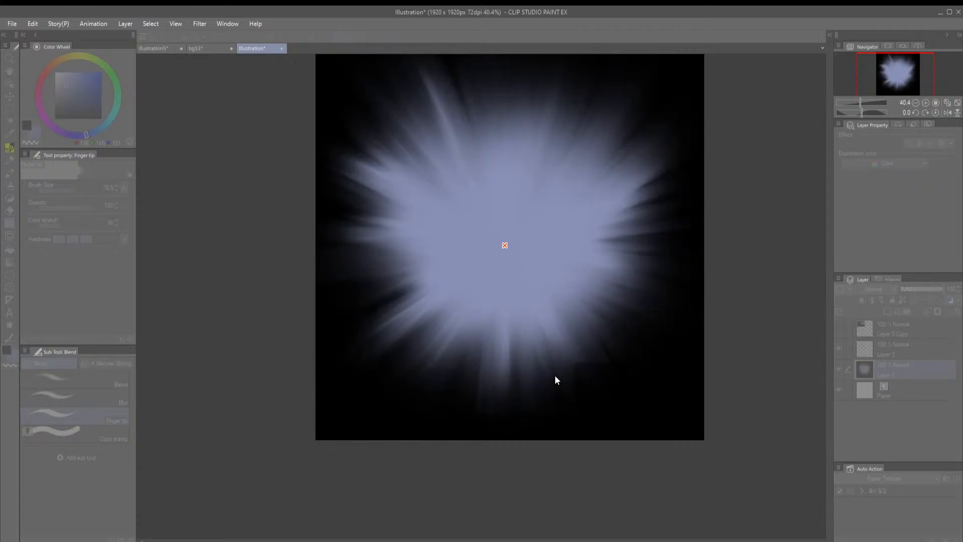
{"action": "key", "text": "Return"}
Compare the rays with and without the radial blur, examining the streaks at the glow's bottom edge up close
{"action": "key", "text": "ctrl+z"}
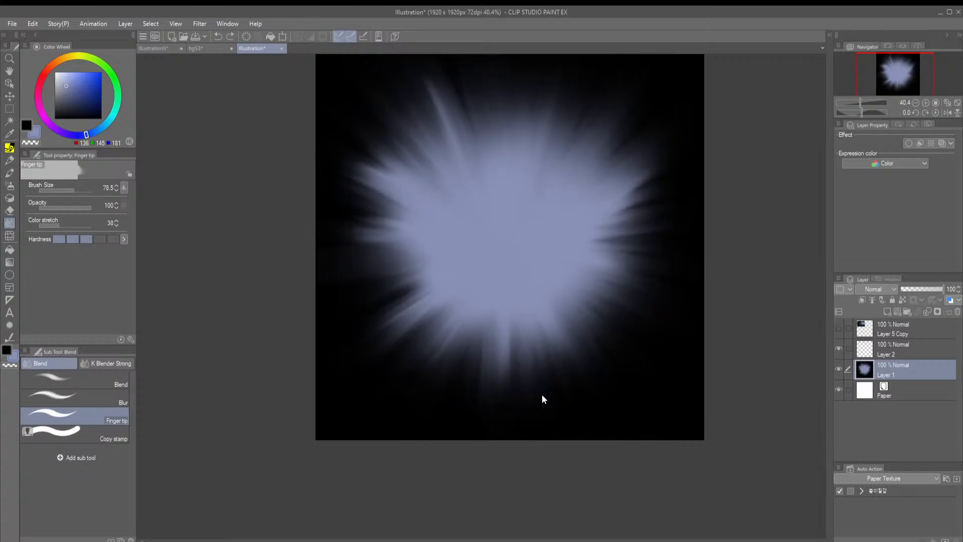
{"action": "key", "text": "ctrl+y"}
{"action": "key", "text": "ctrl+z"}
{"action": "key", "text": "ctrl+y"}
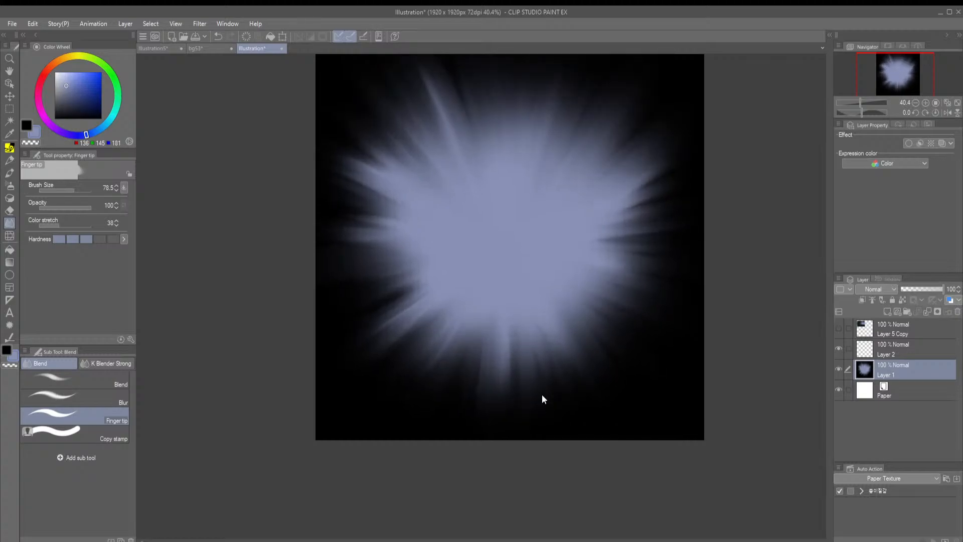
{"action": "key", "text": "ctrl+z"}
{"action": "scroll", "coordinate": [517, 382], "scroll_direction": "up", "scroll_amount": 4}
{"action": "scroll", "coordinate": [443, 369], "scroll_direction": "up", "scroll_amount": 10}
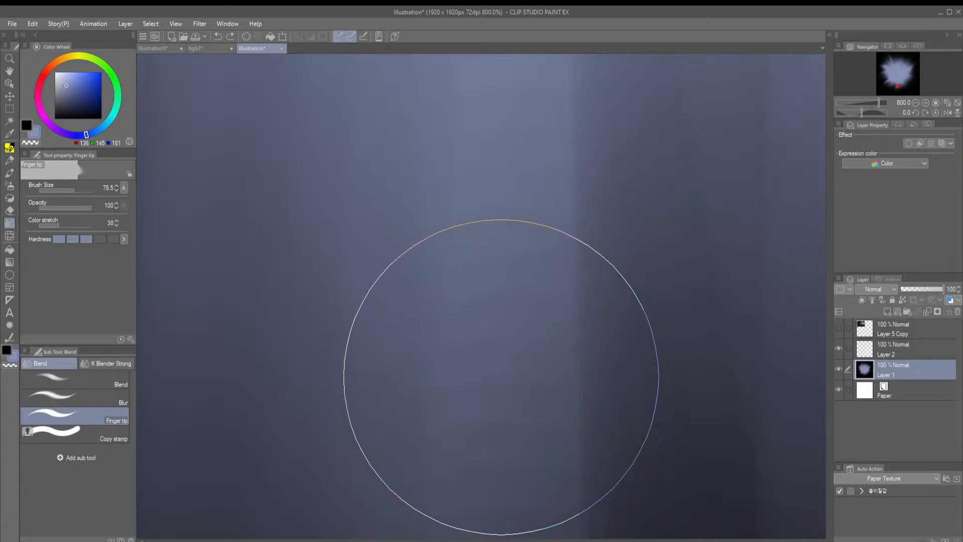
{"action": "scroll", "coordinate": [499, 385], "scroll_direction": "down", "scroll_amount": 5}
{"action": "scroll", "coordinate": [464, 365], "scroll_direction": "up", "scroll_amount": 2}
{"action": "key", "text": "ctrl+y"}
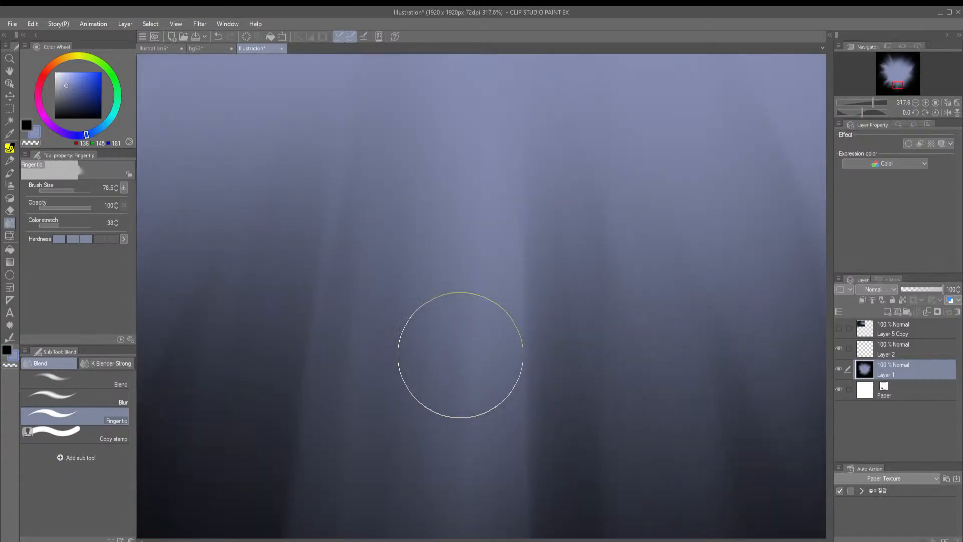
{"action": "scroll", "coordinate": [415, 330], "scroll_direction": "down", "scroll_amount": 2}
{"action": "scroll", "coordinate": [415, 330], "scroll_direction": "down", "scroll_amount": 3}
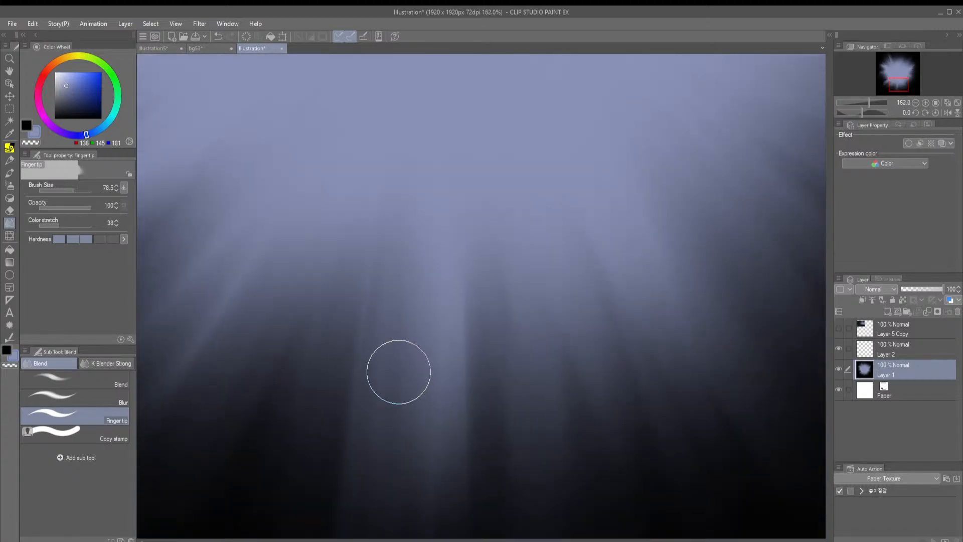
{"action": "scroll", "coordinate": [399, 372], "scroll_direction": "down", "scroll_amount": 2}
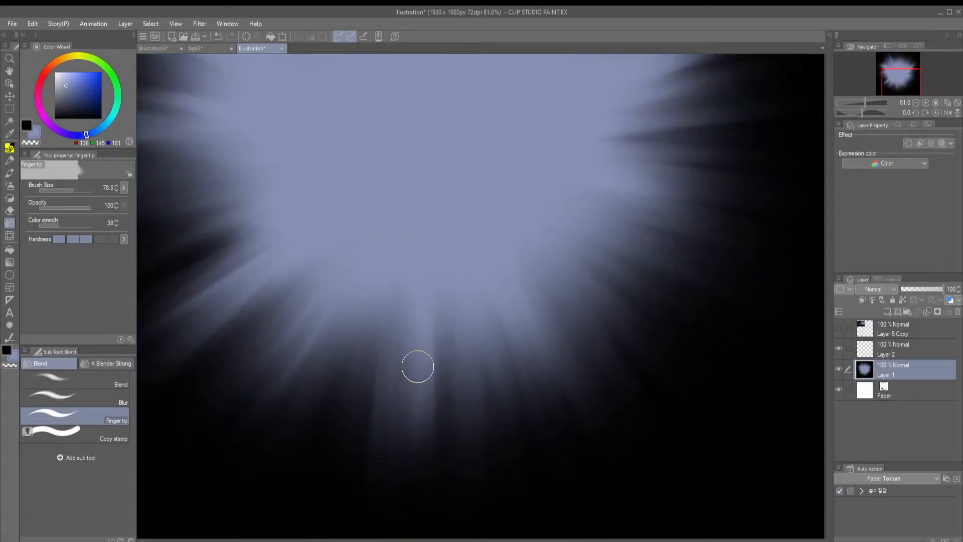
{"action": "scroll", "coordinate": [417, 367], "scroll_direction": "down", "scroll_amount": 2}
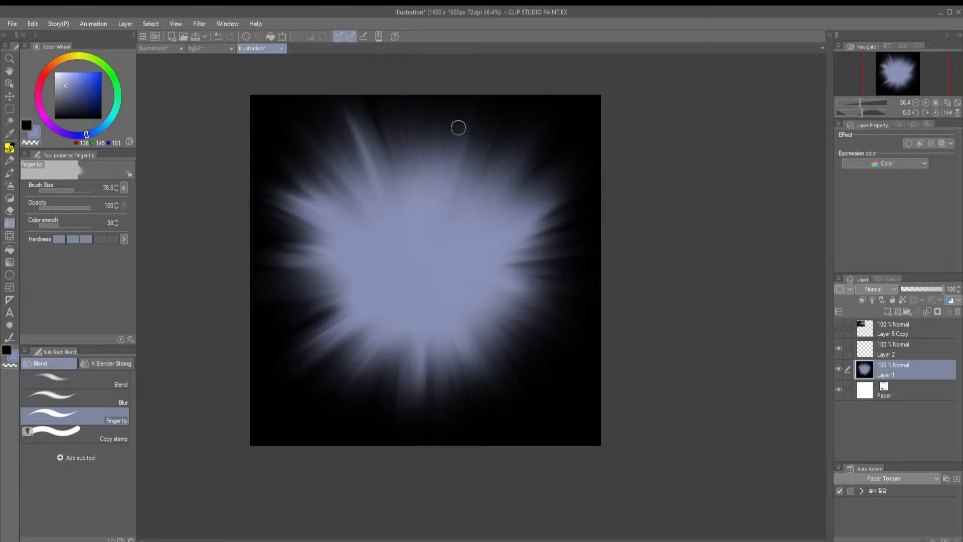
Try rotating the glow layer 180 degrees about its center, and undo the rotation
{"action": "scroll", "coordinate": [762, 297], "scroll_direction": "down", "scroll_amount": 2}
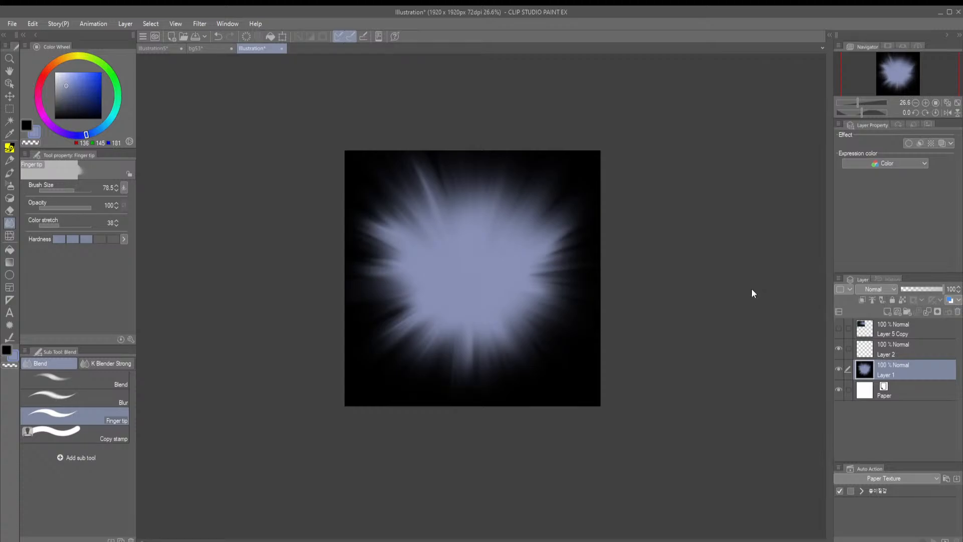
{"action": "key", "text": "ctrl+t"}
{"action": "left_click_drag", "start_coordinate": [483, 133], "coordinate": [453, 442]}
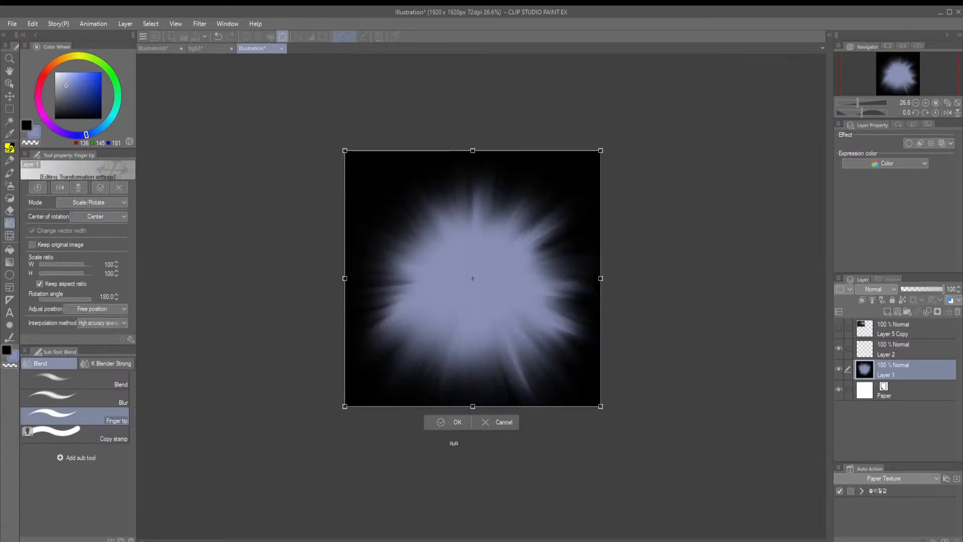
{"action": "left_click", "coordinate": [449, 421]}
{"action": "key", "text": "ctrl+z"}
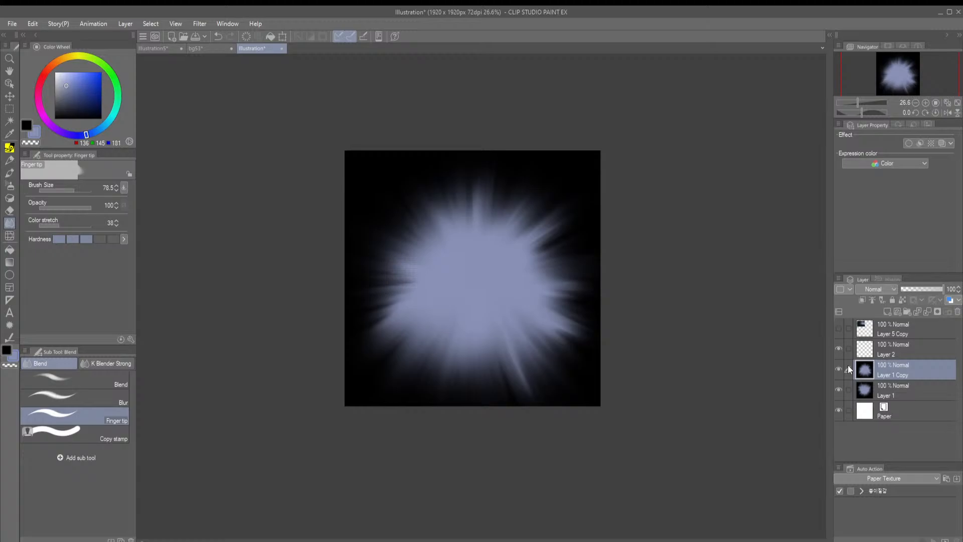
Compare the glow with and without the Layer 1 Copy layer by toggling that layer's visibility
{"action": "left_click", "coordinate": [839, 371]}
{"action": "left_click", "coordinate": [839, 371]}
{"action": "left_click", "coordinate": [838, 372]}
{"action": "left_click", "coordinate": [838, 372]}
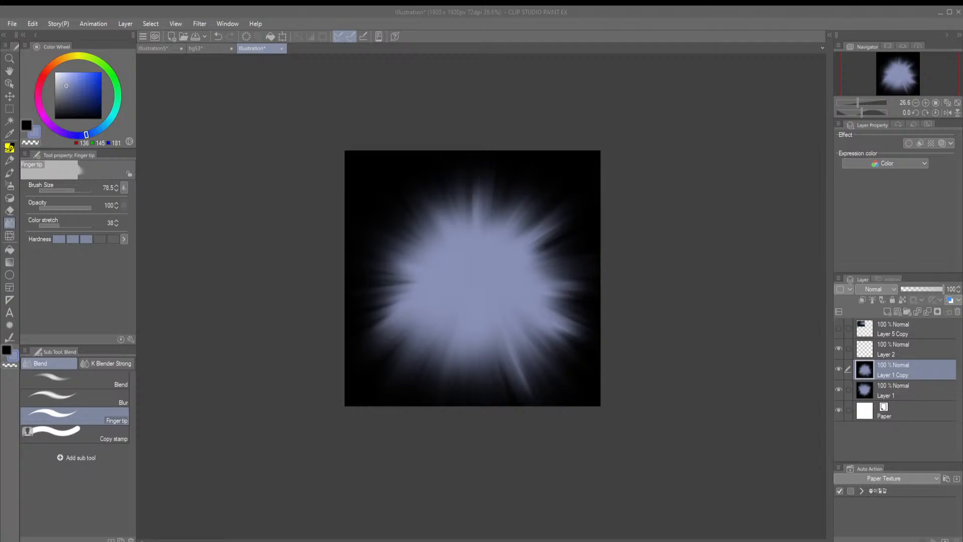
{"action": "left_click", "coordinate": [454, 261]}
{"action": "left_click_drag", "start_coordinate": [463, 279], "coordinate": [409, 200]}
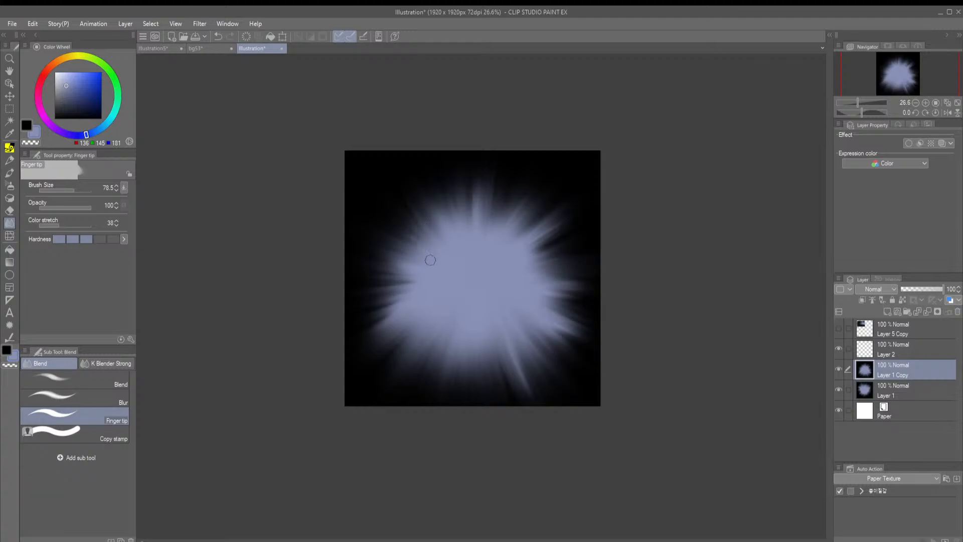
{"action": "left_click_drag", "start_coordinate": [430, 260], "coordinate": [381, 207]}
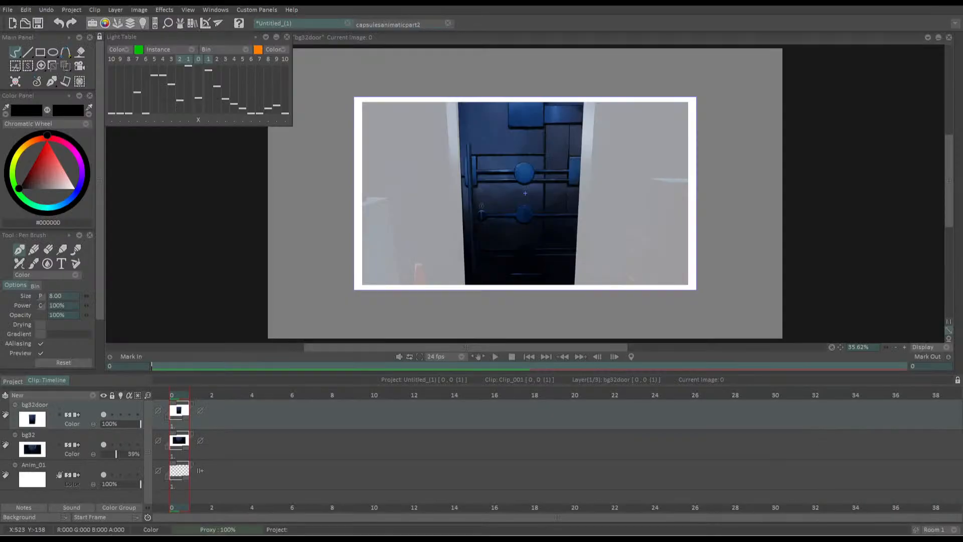
Switch to the capsulesanimaticpart2 project in TVPaint and look through the sketched poses of shot 32
{"action": "left_click", "coordinate": [387, 24]}
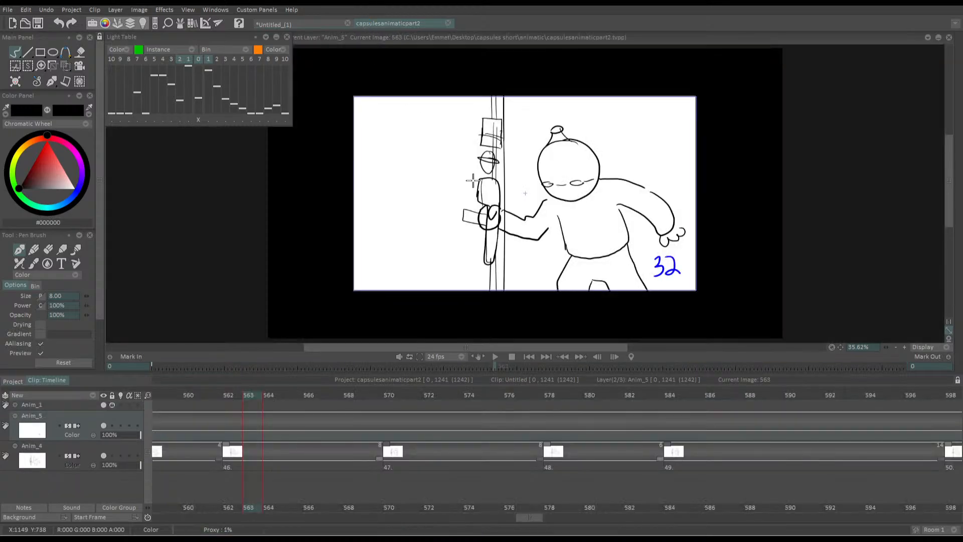
{"action": "left_click", "coordinate": [293, 23]}
{"action": "left_click", "coordinate": [376, 23]}
{"action": "left_click_drag", "start_coordinate": [677, 253], "coordinate": [694, 233]}
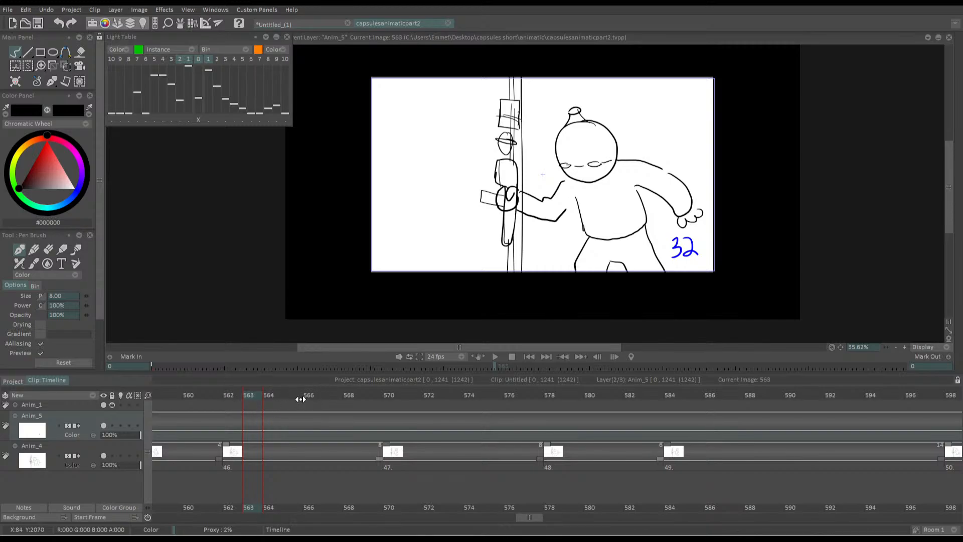
{"action": "left_click", "coordinate": [275, 393]}
{"action": "left_click", "coordinate": [208, 395]}
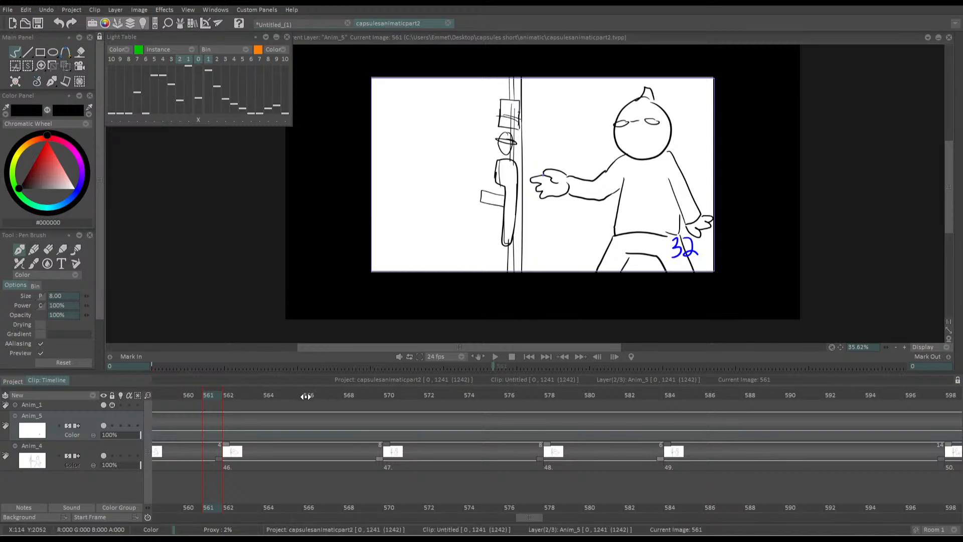
Copy frames 538 to 629 of shot 32's Anim_4 layer and paste them as a new layer in the Untitled_(1) project
{"action": "mouse_move", "coordinate": [275, 395]}
{"action": "left_mouse_down"}
{"action": "mouse_move", "coordinate": [322, 395]}
{"action": "mouse_move", "coordinate": [152, 409]}
{"action": "mouse_move", "coordinate": [425, 427]}
{"action": "mouse_move", "coordinate": [444, 447]}
{"action": "mouse_move", "coordinate": [444, 466]}
{"action": "mouse_move", "coordinate": [961, 451]}
{"action": "mouse_move", "coordinate": [947, 448]}
{"action": "left_mouse_up"}
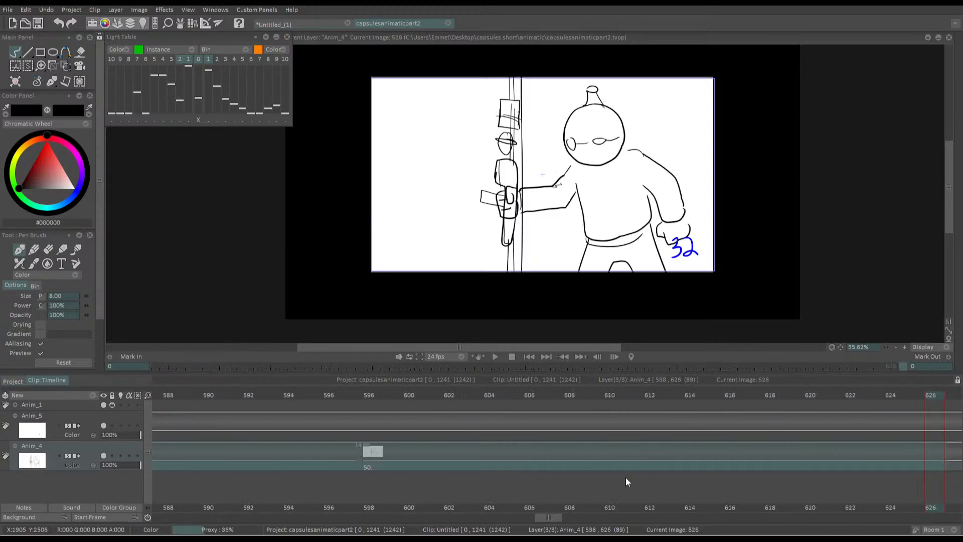
{"action": "scroll", "coordinate": [551, 512], "scroll_direction": "down", "scroll_amount": 5}
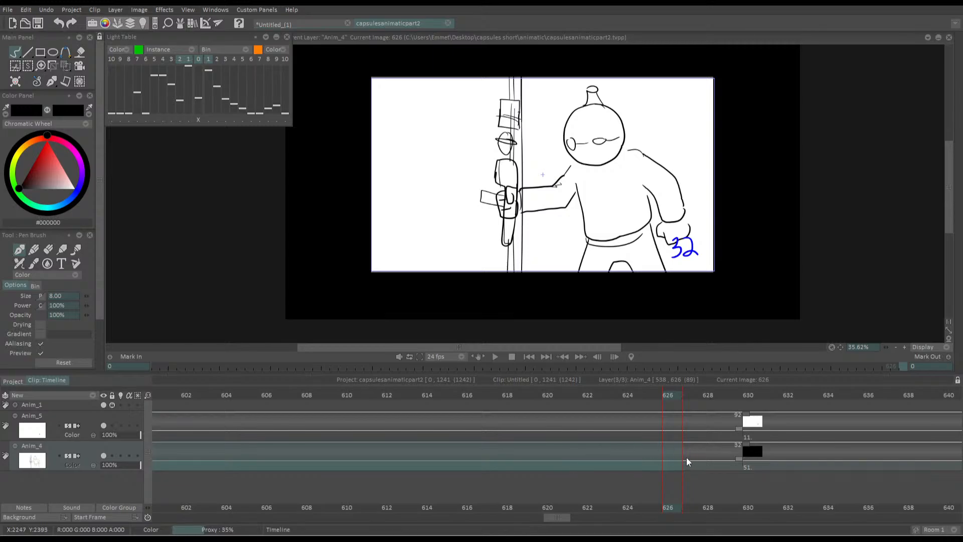
{"action": "left_click_drag", "start_coordinate": [732, 464], "coordinate": [465, 450]}
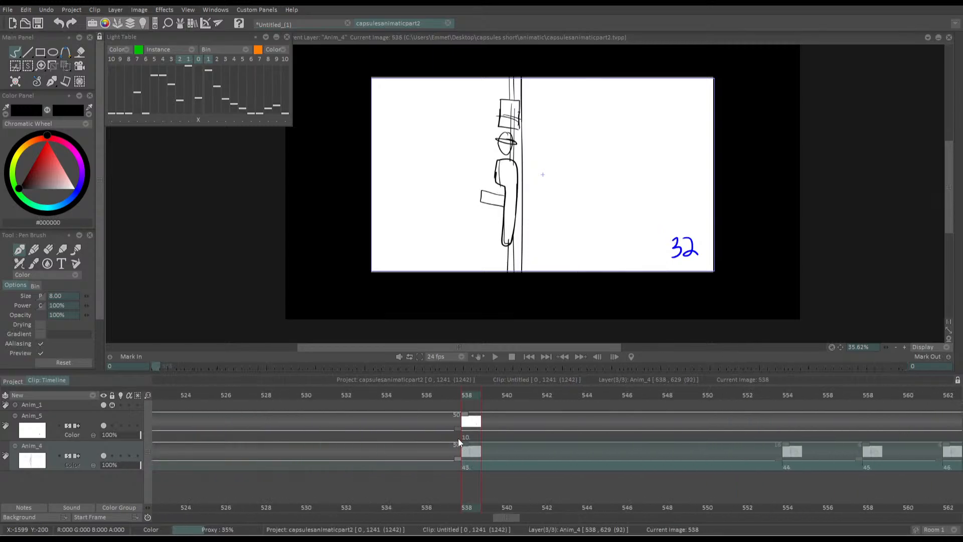
{"action": "left_click", "coordinate": [274, 28]}
{"action": "left_click", "coordinate": [76, 395]}
{"action": "left_click", "coordinate": [75, 396]}
{"action": "key", "text": "ctrl+v"}
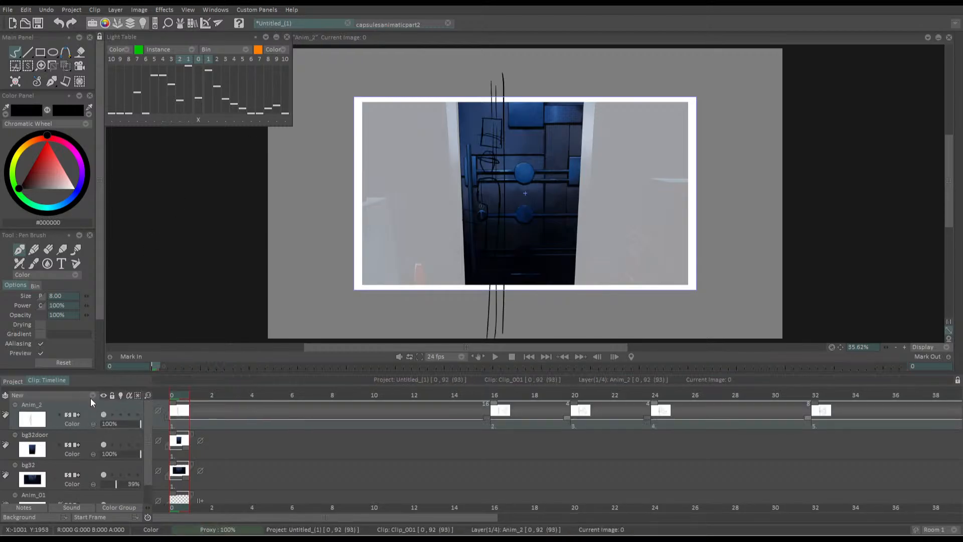
Delete the empty frame 92 at the end of the pasted animatic layer
{"action": "left_click_drag", "start_coordinate": [279, 516], "coordinate": [792, 512]}
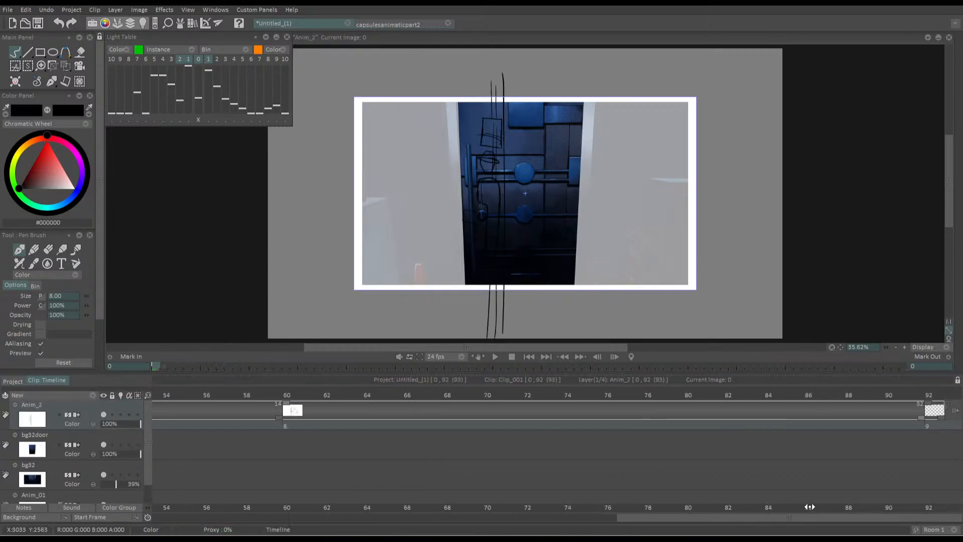
{"action": "left_click", "coordinate": [932, 392]}
{"action": "key", "text": "Delete"}
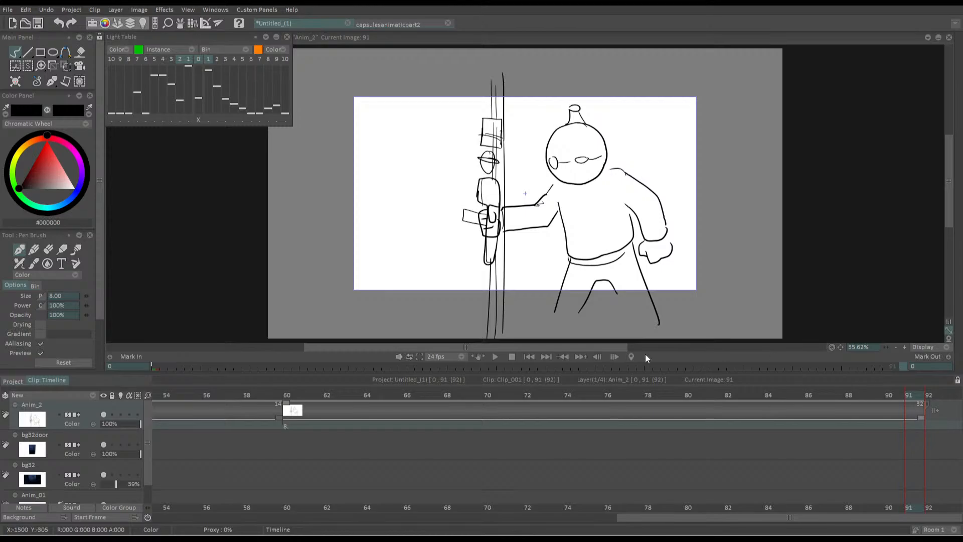
Hide the bg32door and bg32 layers and go back to frame 0 of the timeline
{"action": "left_click_drag", "start_coordinate": [630, 517], "coordinate": [144, 519]}
{"action": "left_click", "coordinate": [104, 444]}
{"action": "left_click", "coordinate": [104, 474]}
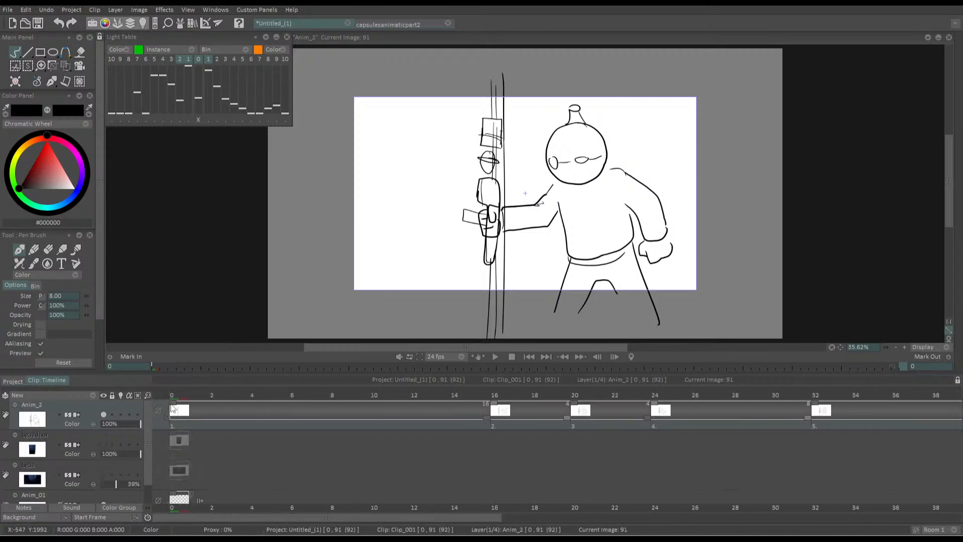
{"action": "left_click", "coordinate": [172, 395]}
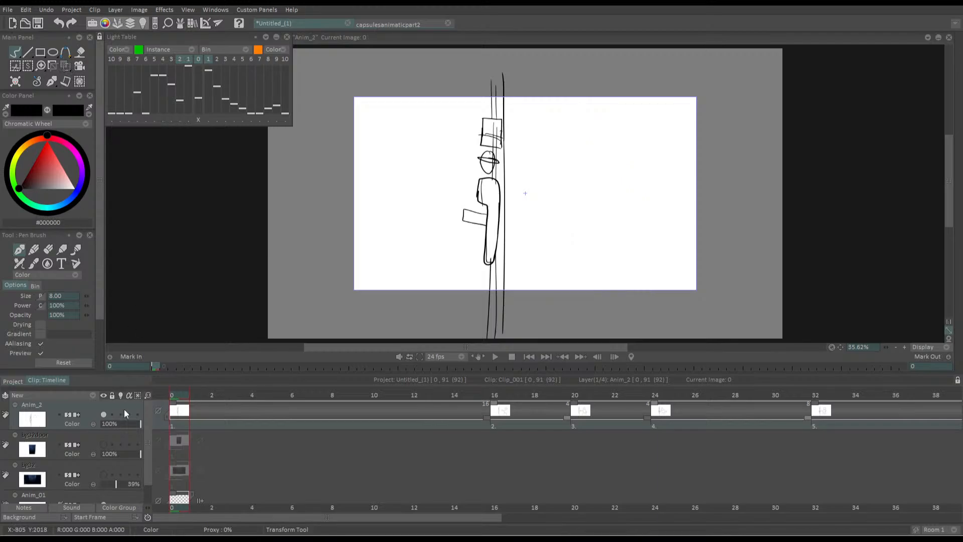
Copy the black border frame from the animatic's Anim_1 layer into a new layer of Untitled_(1), and remove the extra empty frame
{"action": "left_click", "coordinate": [394, 20]}
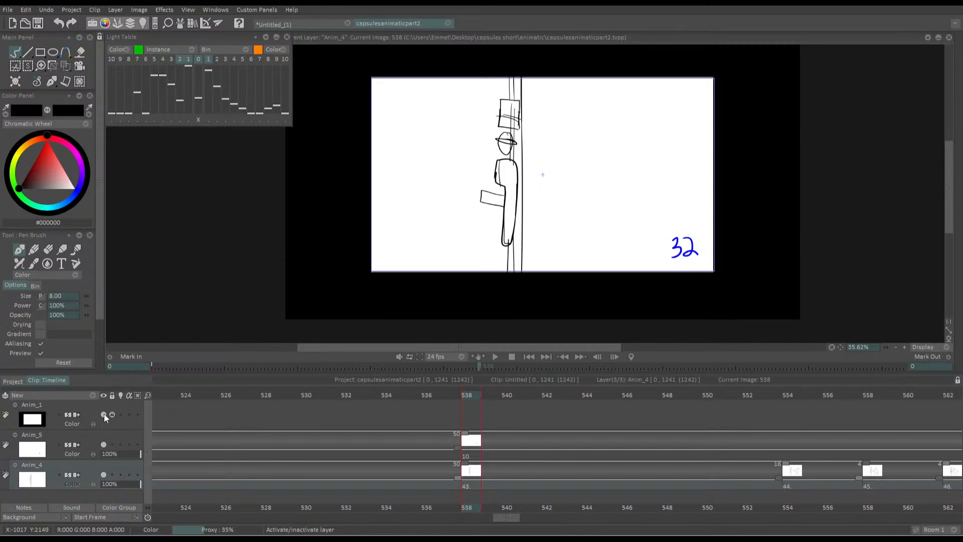
{"action": "left_click", "coordinate": [530, 357]}
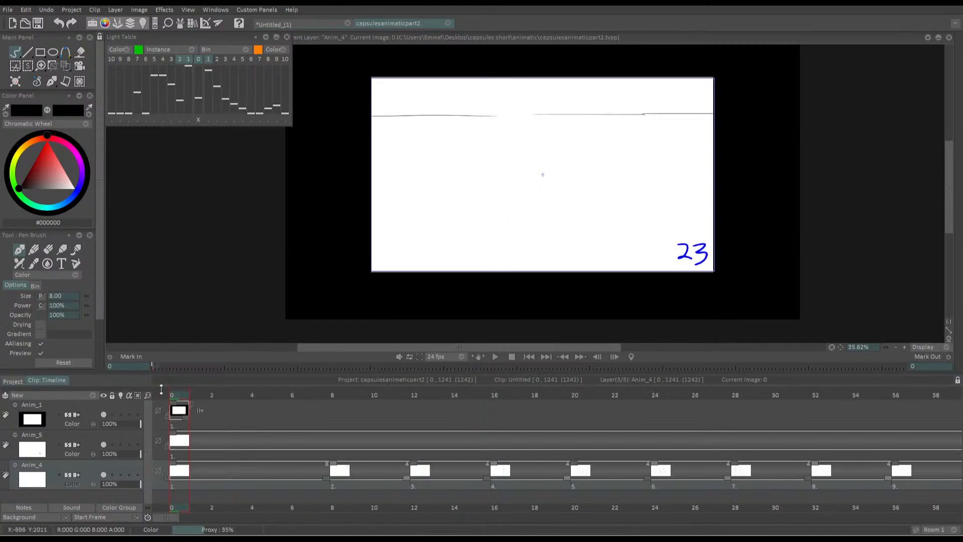
{"action": "left_click", "coordinate": [179, 424]}
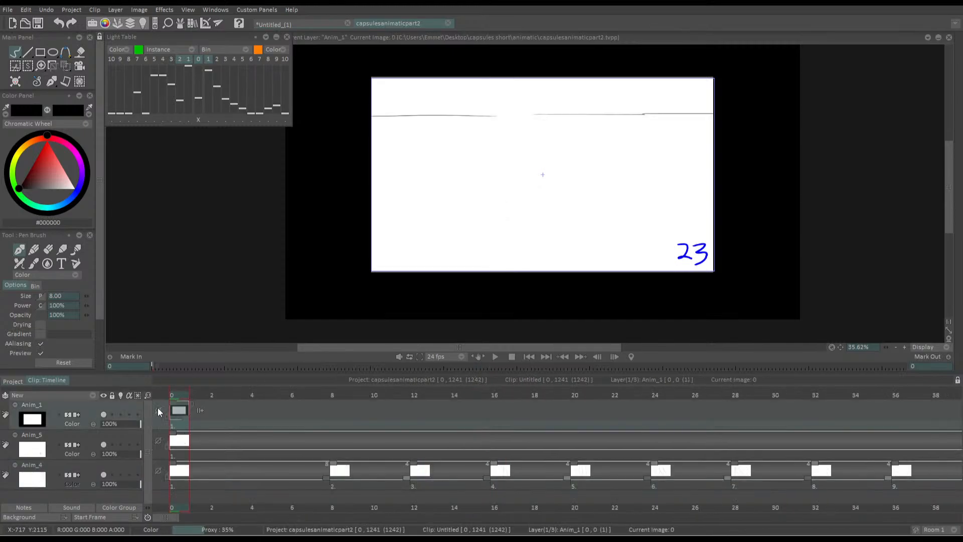
{"action": "left_click", "coordinate": [273, 24]}
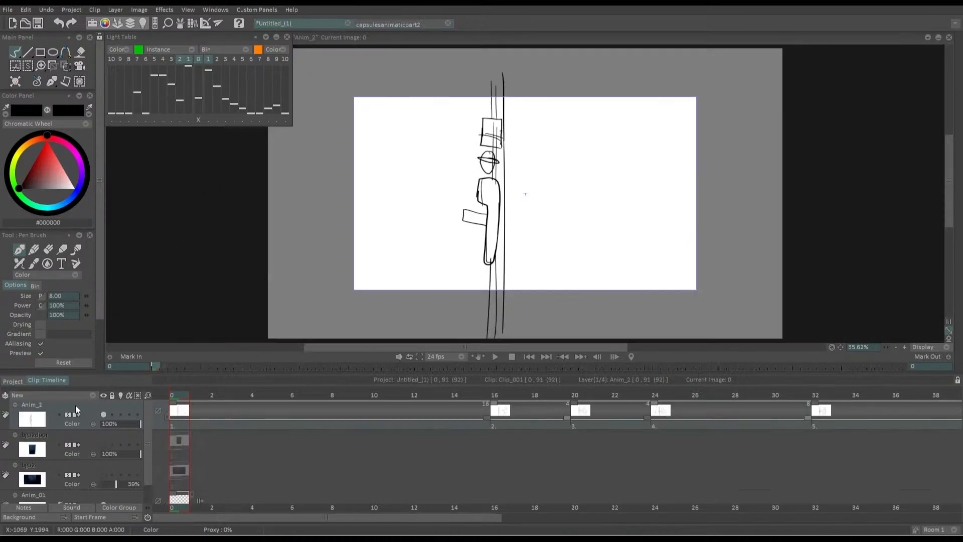
{"action": "left_click", "coordinate": [85, 399]}
{"action": "left_click", "coordinate": [199, 394]}
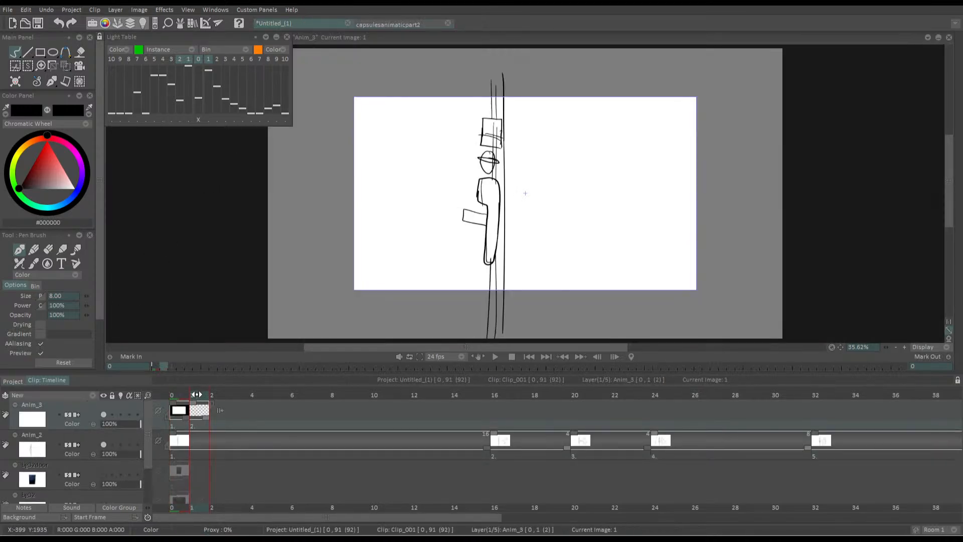
{"action": "key", "text": "ctrl+z"}
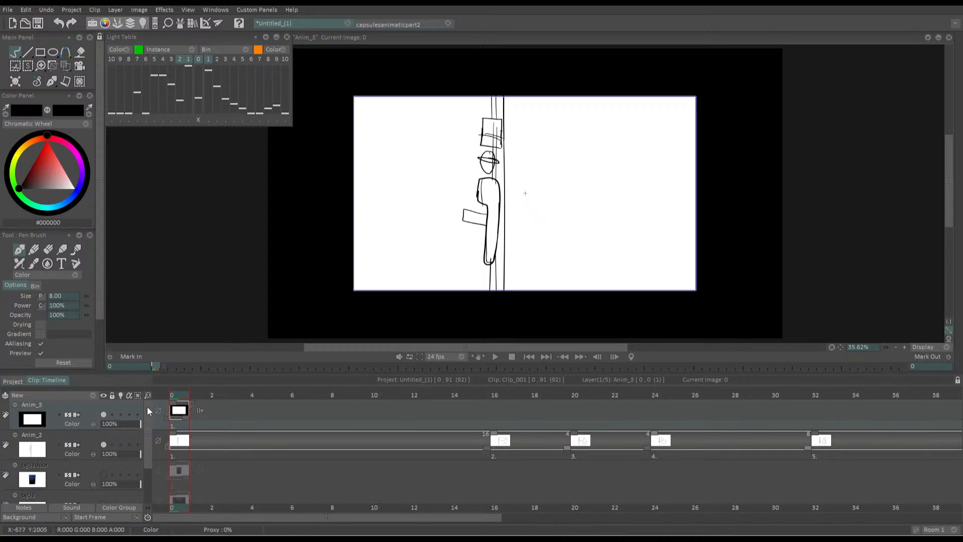
Lock and collapse the Anim_3 border layer, and make Anim_2 the active layer
{"action": "left_click", "coordinate": [112, 415]}
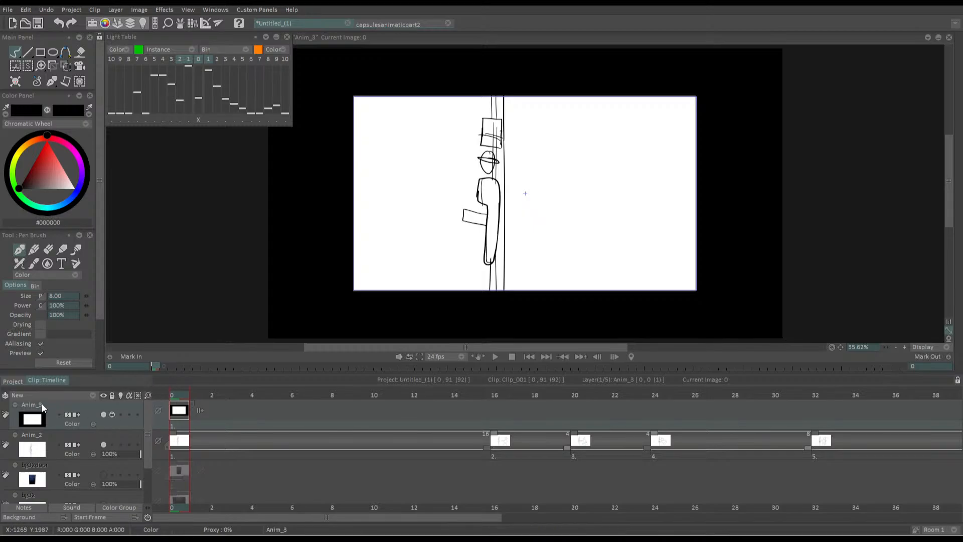
{"action": "left_click", "coordinate": [16, 404]}
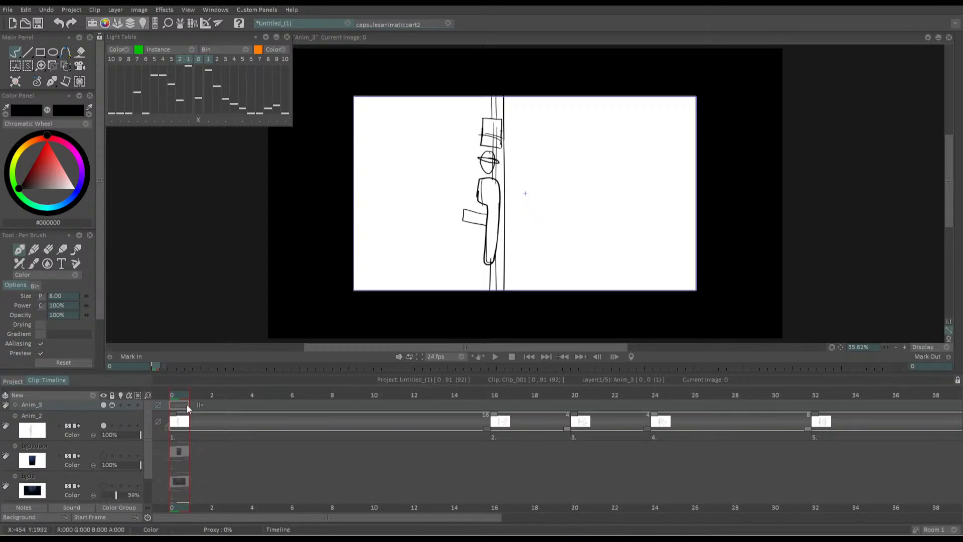
{"action": "left_click", "coordinate": [183, 419]}
Play the pasted animatic up to frame 48 and briefly check the capsulesanimaticpart2 project
{"action": "key", "text": "space"}
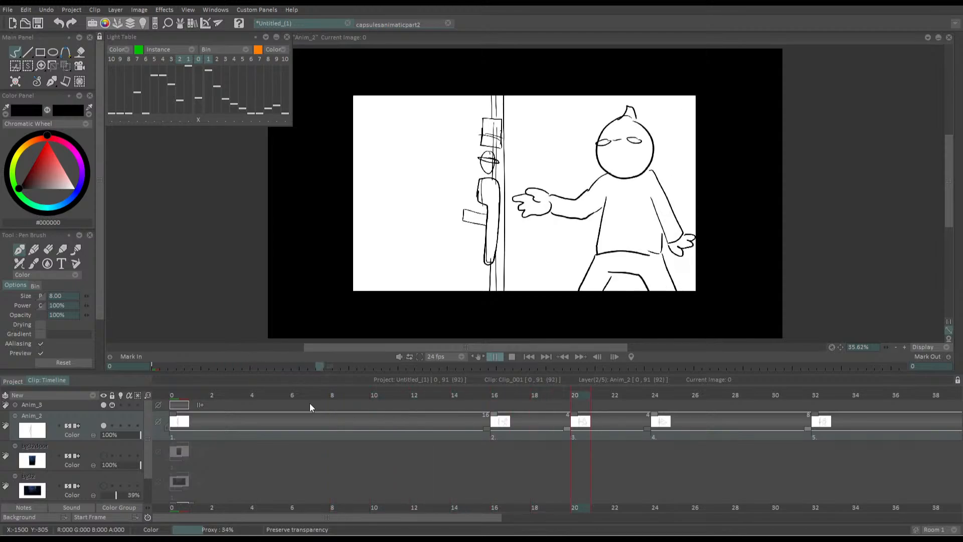
{"action": "key", "text": "Return"}
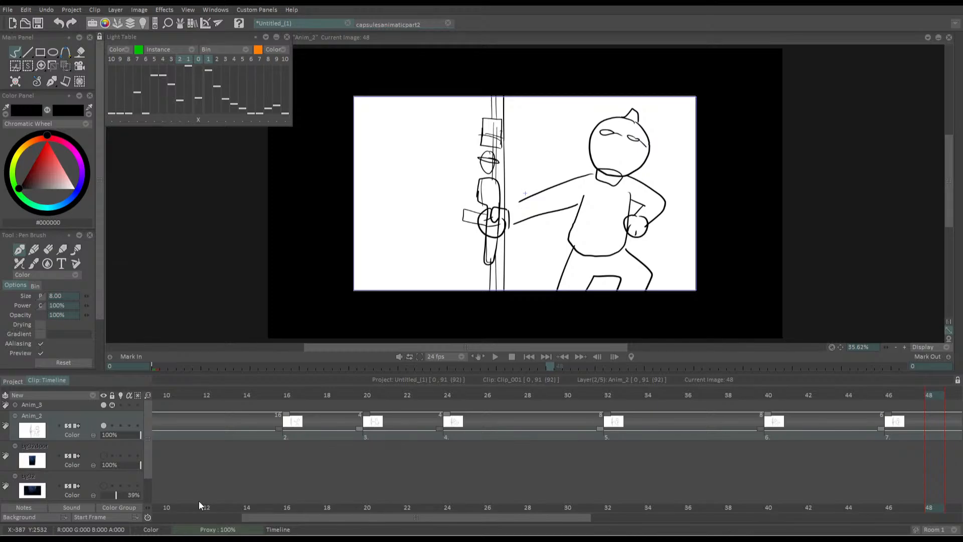
{"action": "left_click", "coordinate": [375, 26]}
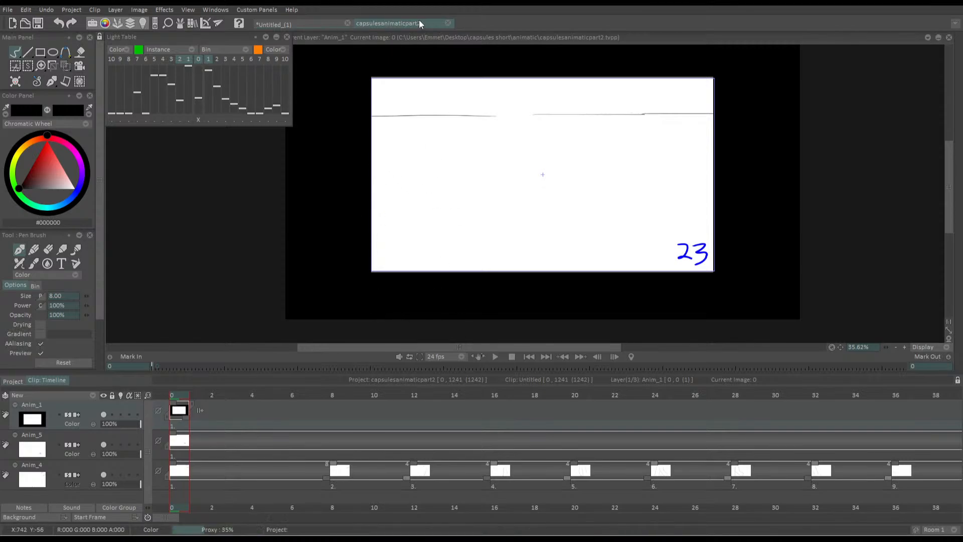
{"action": "left_click", "coordinate": [269, 25]}
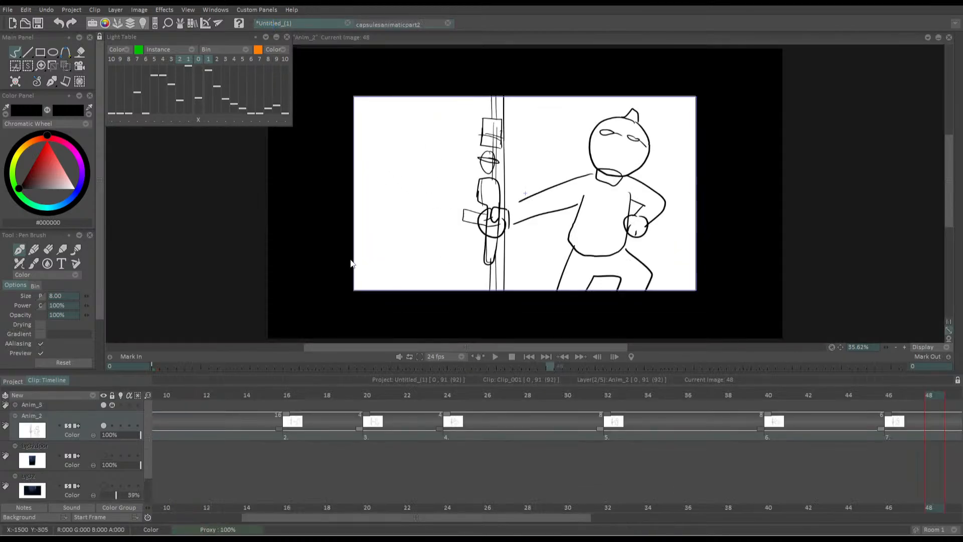
{"action": "left_click_drag", "start_coordinate": [449, 331], "coordinate": [493, 311]}
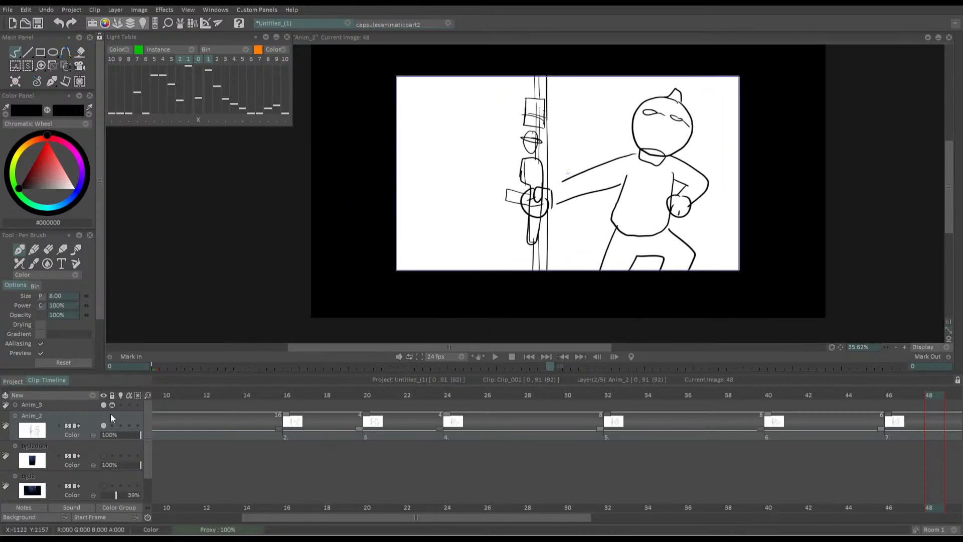
Collapse and hide the Anim_2 animatic layer, and show the bg32door and bg32 layers at frame 0
{"action": "left_click", "coordinate": [15, 415]}
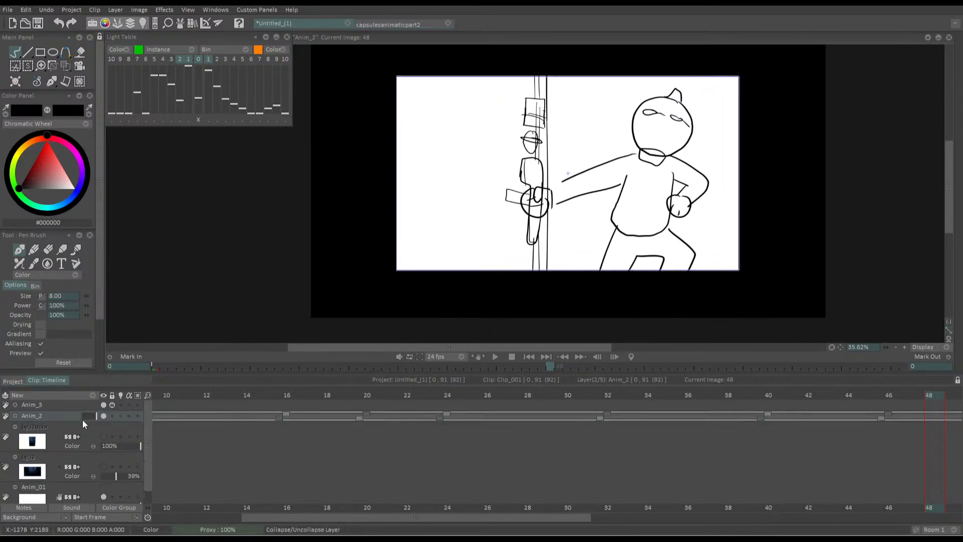
{"action": "left_click", "coordinate": [103, 416]}
{"action": "key", "text": "Home"}
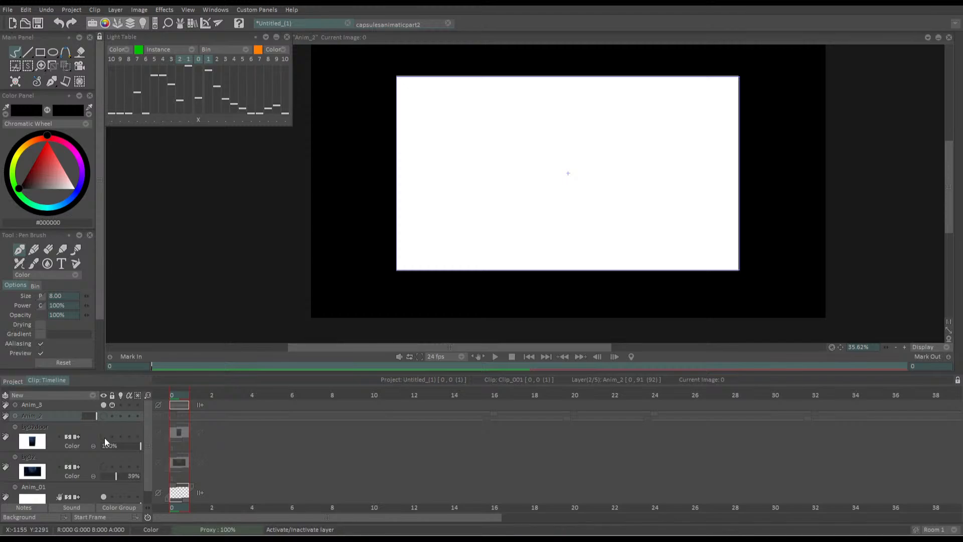
{"action": "left_click", "coordinate": [103, 436]}
{"action": "left_click", "coordinate": [104, 467]}
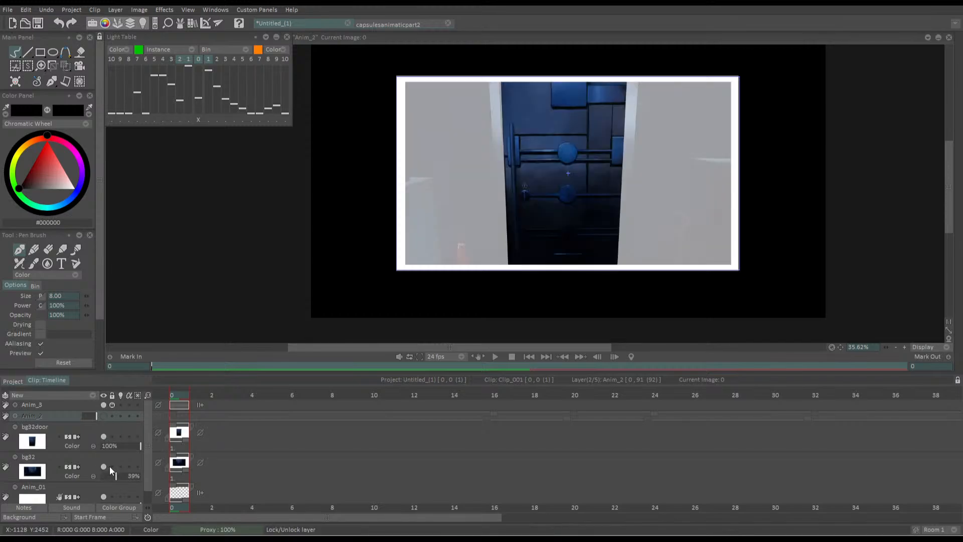
Enlarge the bg32door image about its center with the Transform tool until it spans the full height of the frame
{"action": "left_click", "coordinate": [101, 426]}
{"action": "left_click", "coordinate": [66, 66]}
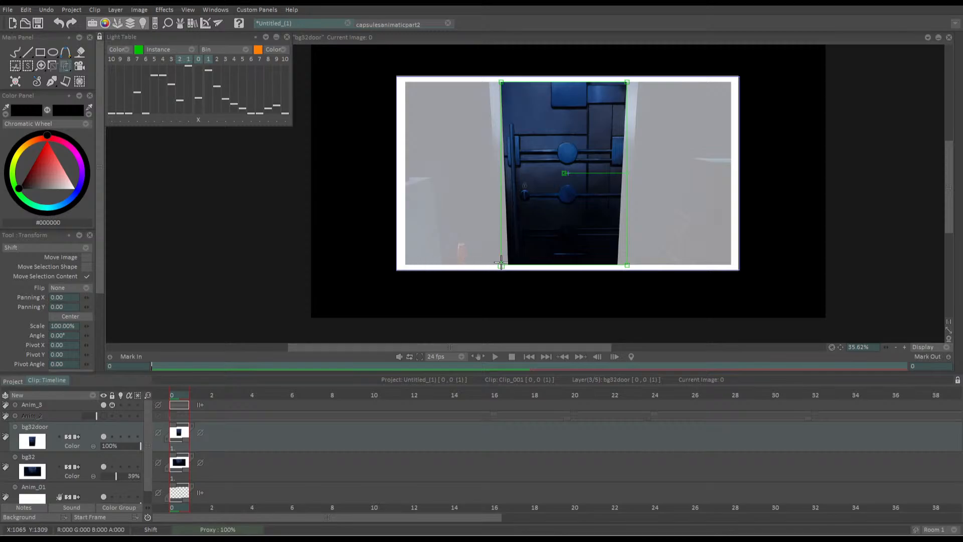
{"action": "left_click_drag", "start_coordinate": [500, 265], "coordinate": [498, 268]}
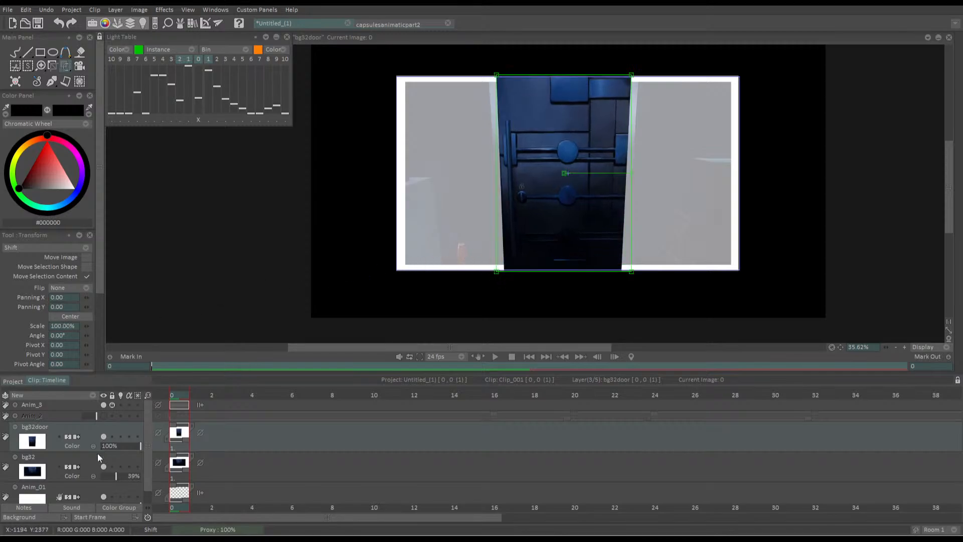
Enlarge the bg32 background about its center until it fills the whole camera frame
{"action": "left_click", "coordinate": [99, 464]}
{"action": "left_click", "coordinate": [104, 466]}
{"action": "left_click", "coordinate": [104, 465]}
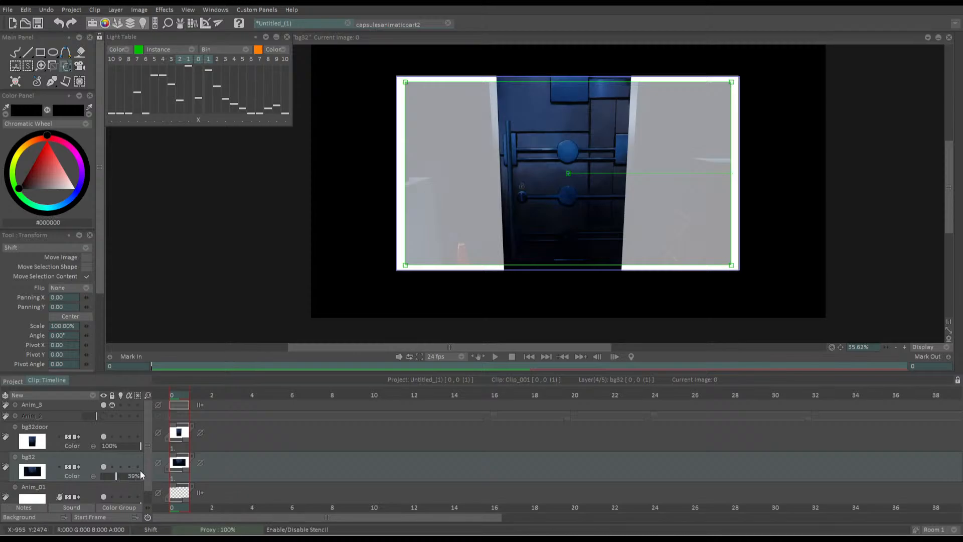
{"action": "key", "text": "Return"}
{"action": "key", "text": "Return"}
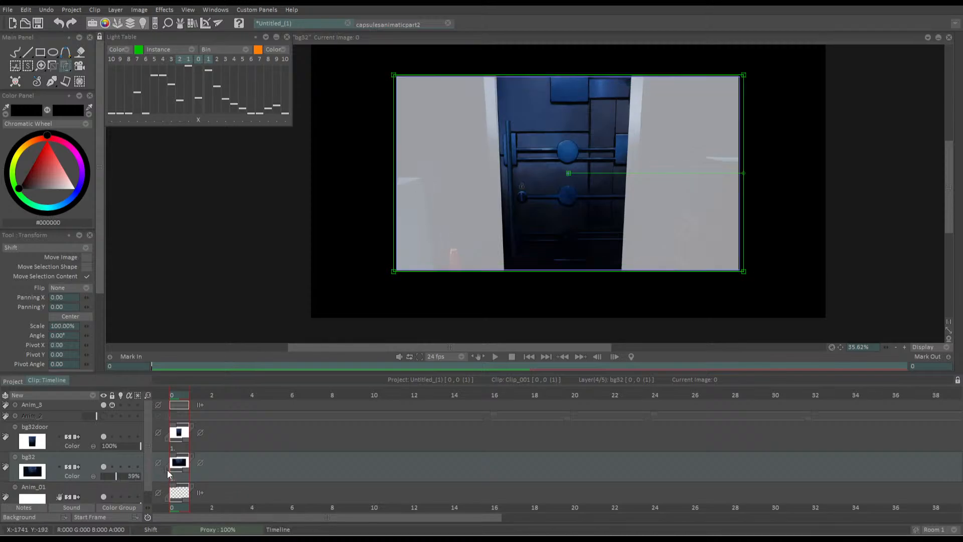
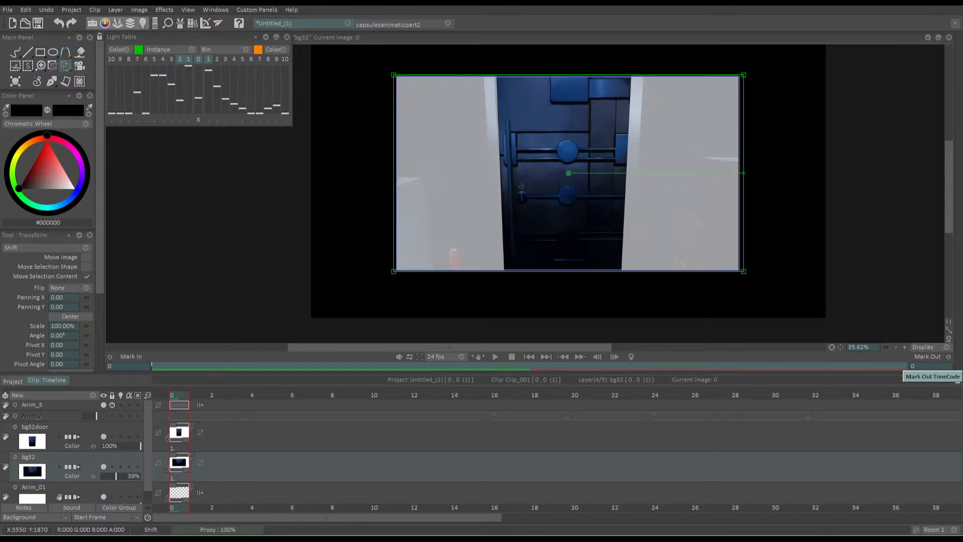
Set the bg32door and bg32 layers to Hold after their last image
{"action": "left_click", "coordinate": [200, 433]}
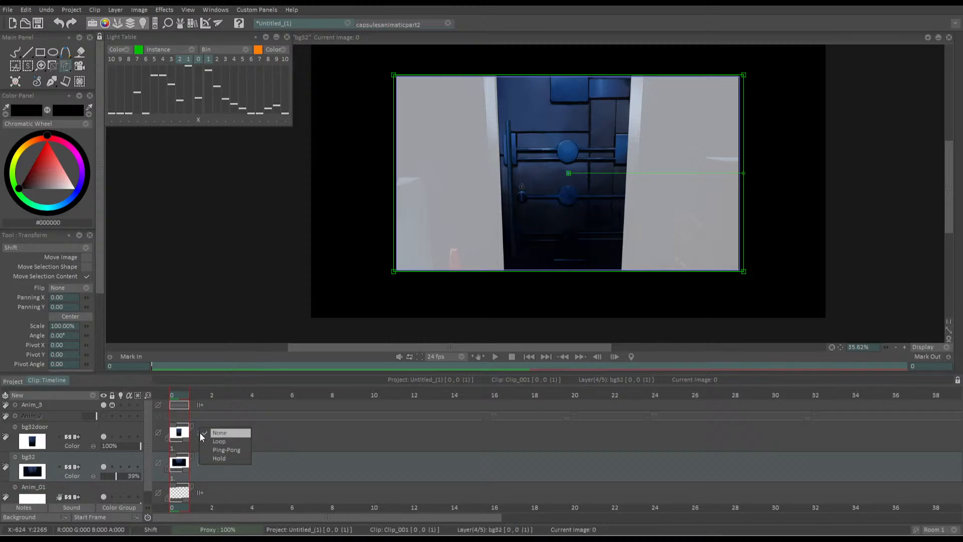
{"action": "left_click", "coordinate": [219, 458]}
{"action": "left_click", "coordinate": [200, 462]}
{"action": "left_click", "coordinate": [218, 487]}
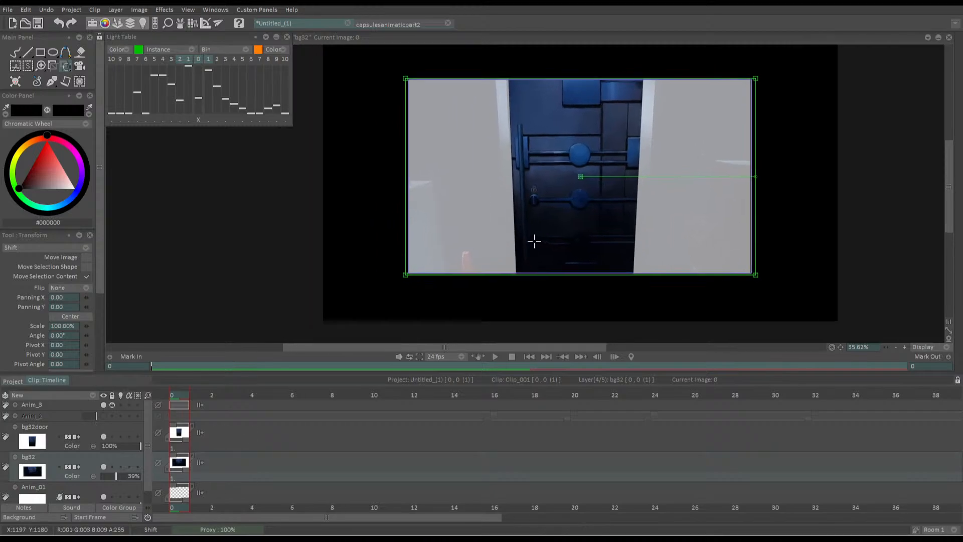
Lower the bg32door layer's opacity to 41% and collapse the bg32door and bg32 layers in the timeline
{"action": "scroll", "coordinate": [542, 211], "scroll_direction": "up", "scroll_amount": 2}
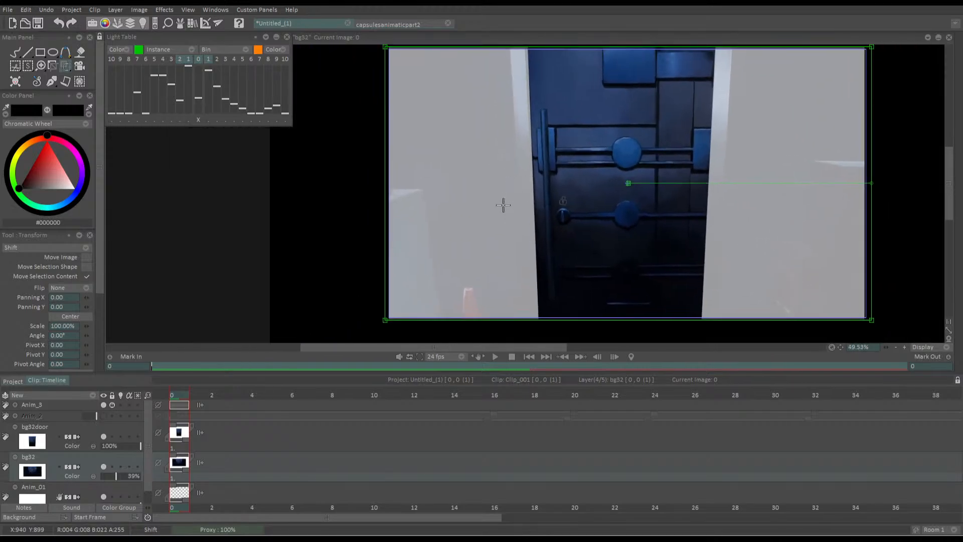
{"action": "left_click", "coordinate": [123, 446]}
{"action": "left_click_drag", "start_coordinate": [123, 445], "coordinate": [117, 446]}
{"action": "left_click", "coordinate": [96, 427]}
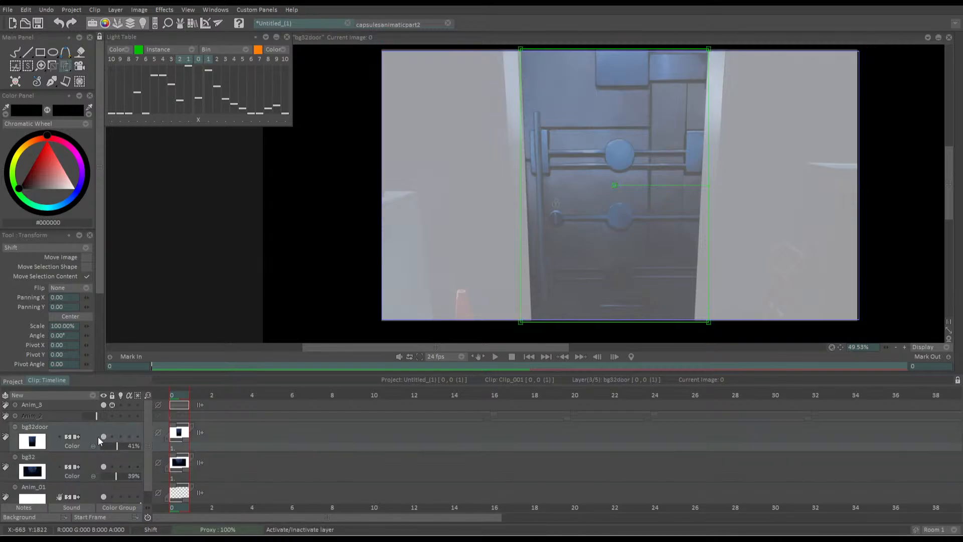
{"action": "left_click", "coordinate": [15, 426]}
{"action": "left_click", "coordinate": [16, 437]}
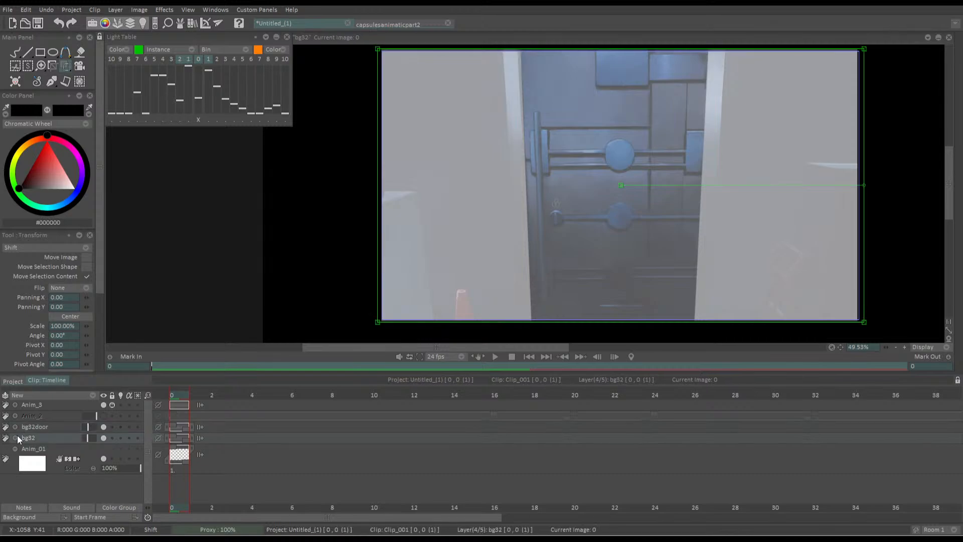
Add a new animation layer above bg32door and set up the Pen Brush in black with a size of 3
{"action": "left_click", "coordinate": [70, 393]}
{"action": "left_click", "coordinate": [80, 394]}
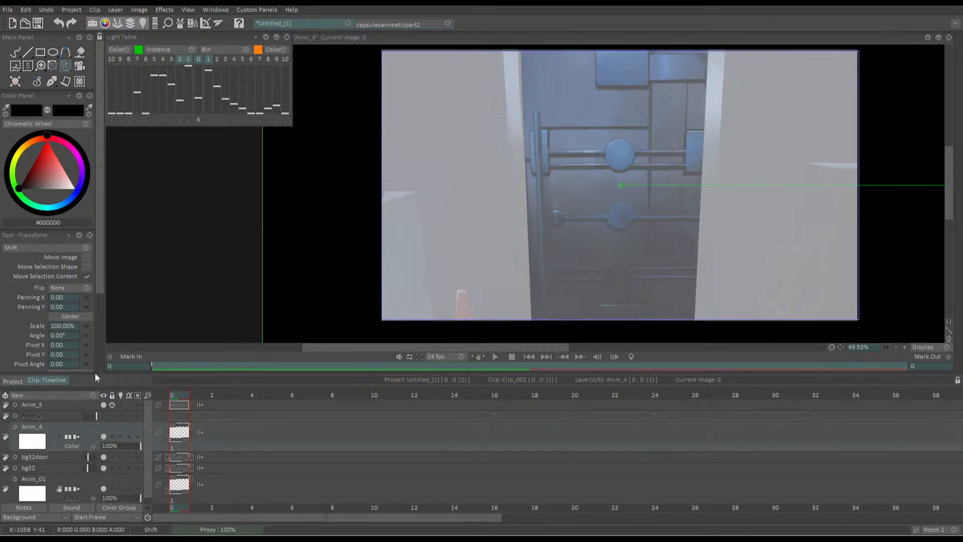
{"action": "key", "text": "b"}
{"action": "mouse_move", "coordinate": [56, 148]}
{"action": "left_mouse_down"}
{"action": "mouse_move", "coordinate": [34, 183]}
{"action": "mouse_move", "coordinate": [48, 141]}
{"action": "left_mouse_up"}
{"action": "left_click_drag", "start_coordinate": [369, 204], "coordinate": [377, 192]}
{"action": "left_click_drag", "start_coordinate": [29, 183], "coordinate": [11, 198]}
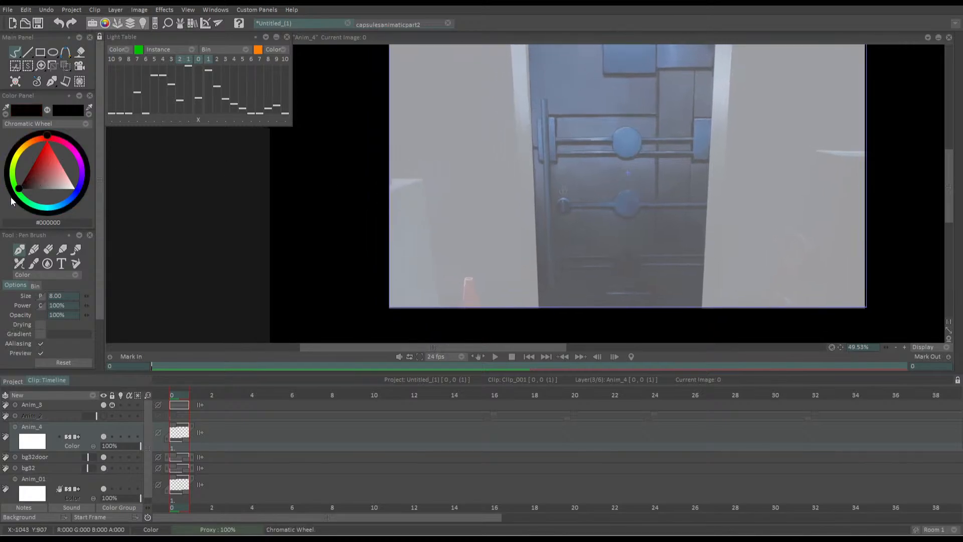
{"action": "double_click", "coordinate": [60, 296]}
{"action": "type", "text": "3"}
{"action": "key", "text": "Return"}
Draw a round head outline between the door's two central discs and fill it with black
{"action": "mouse_move", "coordinate": [654, 173]}
{"action": "left_mouse_down"}
{"action": "mouse_move", "coordinate": [641, 161]}
{"action": "mouse_move", "coordinate": [652, 173]}
{"action": "left_mouse_up"}
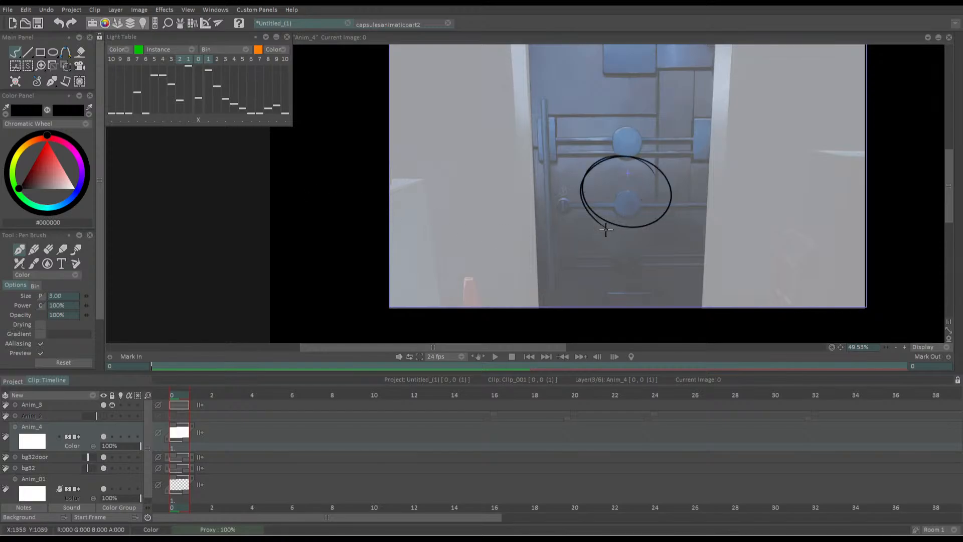
{"action": "key", "text": "ctrl+z"}
{"action": "scroll", "coordinate": [560, 213], "scroll_direction": "up", "scroll_amount": 5}
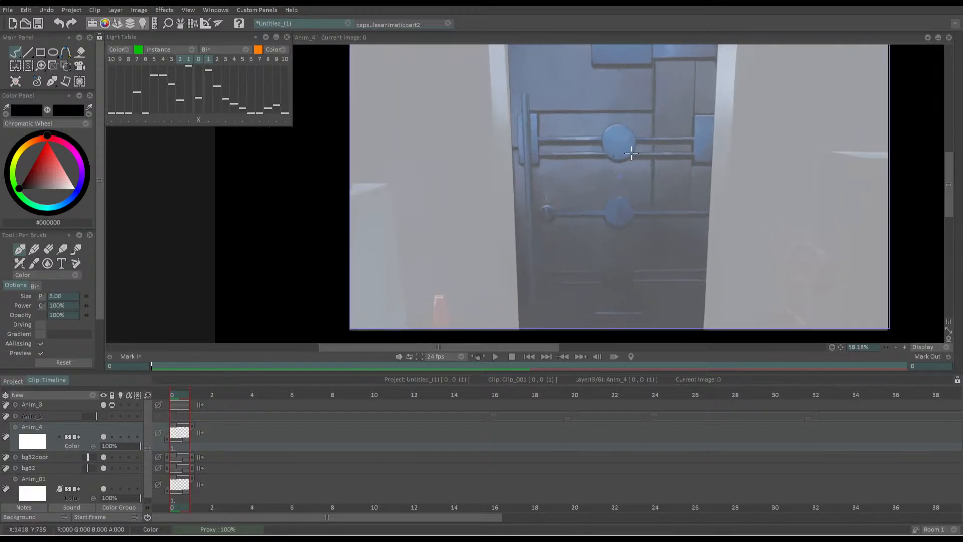
{"action": "scroll", "coordinate": [638, 104], "scroll_direction": "up", "scroll_amount": 5}
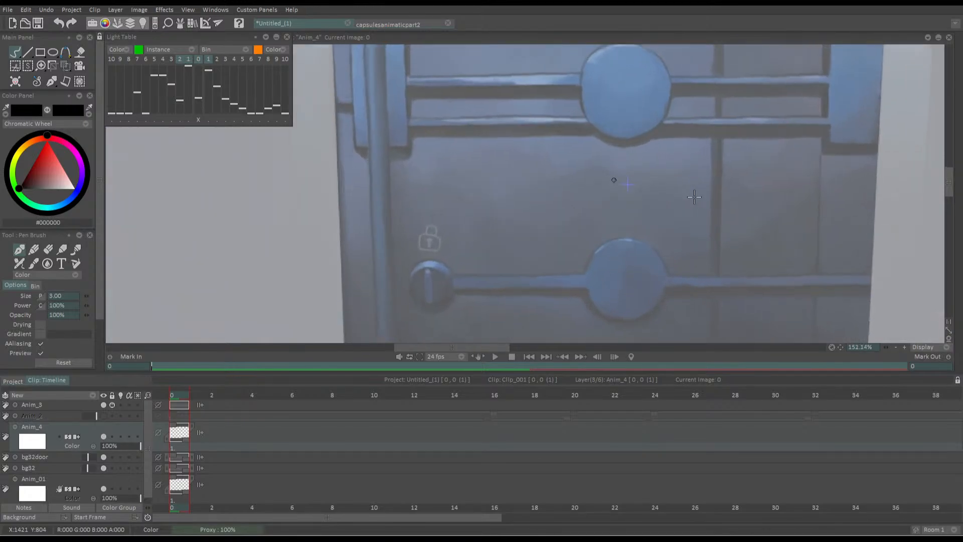
{"action": "mouse_move", "coordinate": [652, 118]}
{"action": "left_mouse_down"}
{"action": "mouse_move", "coordinate": [609, 112]}
{"action": "mouse_move", "coordinate": [692, 213]}
{"action": "mouse_move", "coordinate": [656, 118]}
{"action": "mouse_move", "coordinate": [570, 128]}
{"action": "mouse_move", "coordinate": [705, 257]}
{"action": "mouse_move", "coordinate": [642, 108]}
{"action": "mouse_move", "coordinate": [713, 241]}
{"action": "mouse_move", "coordinate": [660, 114]}
{"action": "left_mouse_up"}
{"action": "key", "text": "ctrl+z"}
{"action": "key", "text": "ctrl+z"}
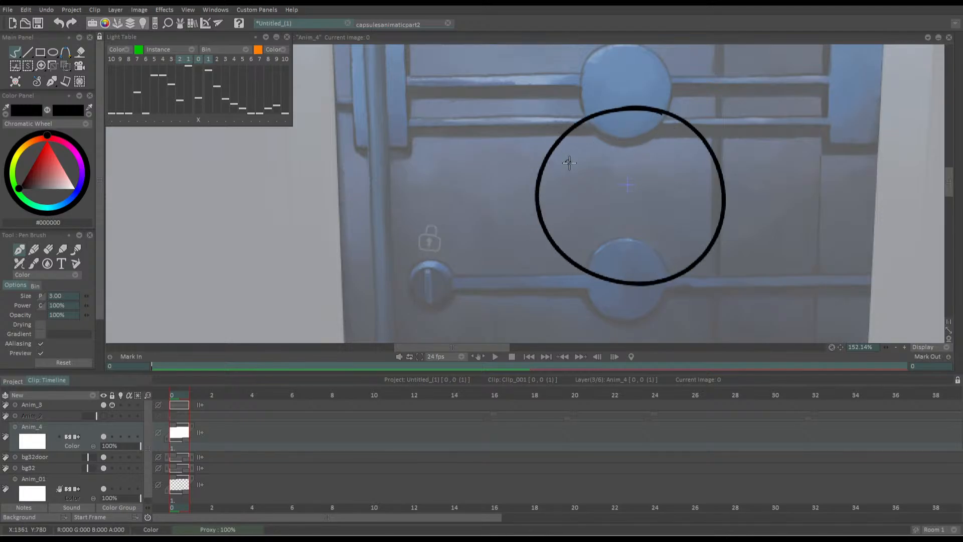
{"action": "key", "text": "f"}
{"action": "left_click", "coordinate": [601, 183]}
{"action": "key", "text": "b"}
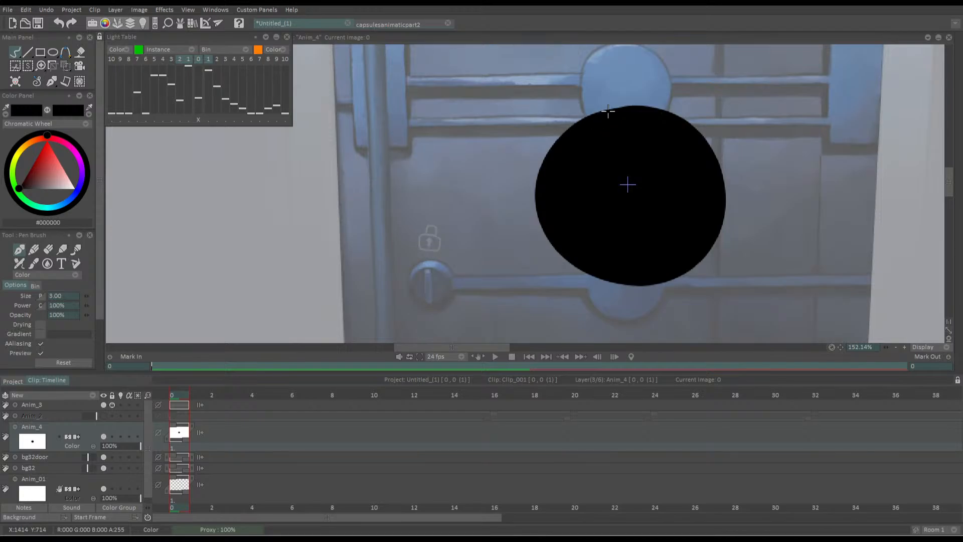
Draw a tapered tip rising from the top of the head, fill it with black and smooth its left edge
{"action": "mouse_move", "coordinate": [608, 107]}
{"action": "left_mouse_down"}
{"action": "mouse_move", "coordinate": [654, 70]}
{"action": "mouse_move", "coordinate": [667, 109]}
{"action": "left_mouse_up"}
{"action": "key", "text": "ctrl+z"}
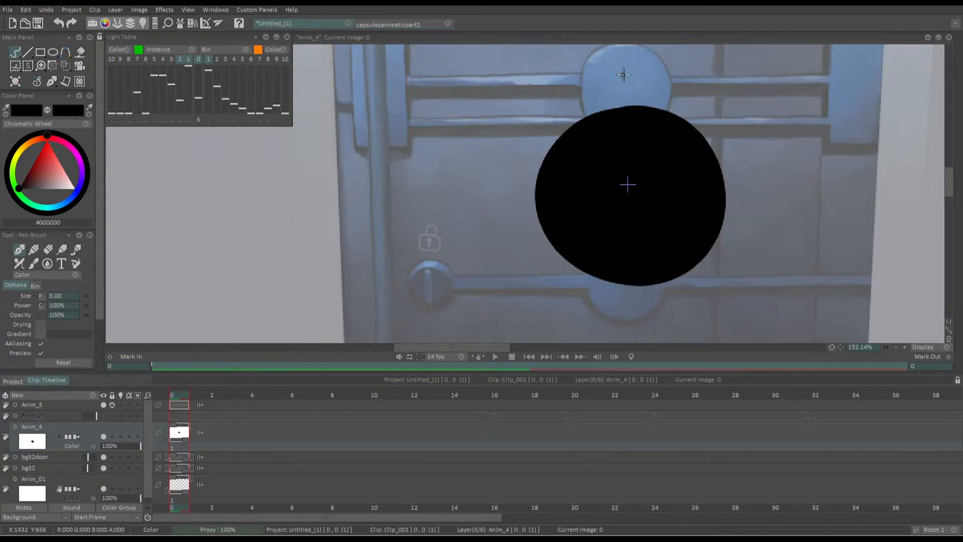
{"action": "mouse_move", "coordinate": [631, 62]}
{"action": "left_mouse_down"}
{"action": "mouse_move", "coordinate": [630, 120]}
{"action": "mouse_move", "coordinate": [628, 68]}
{"action": "mouse_move", "coordinate": [619, 63]}
{"action": "mouse_move", "coordinate": [580, 122]}
{"action": "left_mouse_up"}
{"action": "key", "text": "ctrl+z"}
{"action": "mouse_move", "coordinate": [619, 64]}
{"action": "left_mouse_down"}
{"action": "mouse_move", "coordinate": [596, 116]}
{"action": "mouse_move", "coordinate": [557, 132]}
{"action": "left_mouse_up"}
{"action": "key", "text": "ctrl+z"}
{"action": "mouse_move", "coordinate": [618, 65]}
{"action": "left_mouse_down"}
{"action": "mouse_move", "coordinate": [604, 102]}
{"action": "mouse_move", "coordinate": [548, 148]}
{"action": "left_mouse_up"}
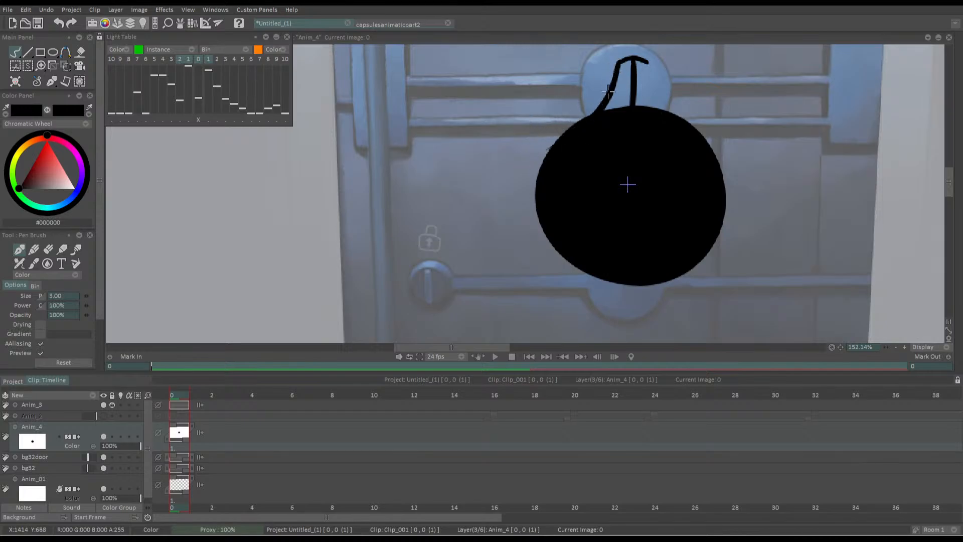
{"action": "left_click_drag", "start_coordinate": [607, 91], "coordinate": [573, 127]}
{"action": "left_click_drag", "start_coordinate": [638, 58], "coordinate": [694, 126]}
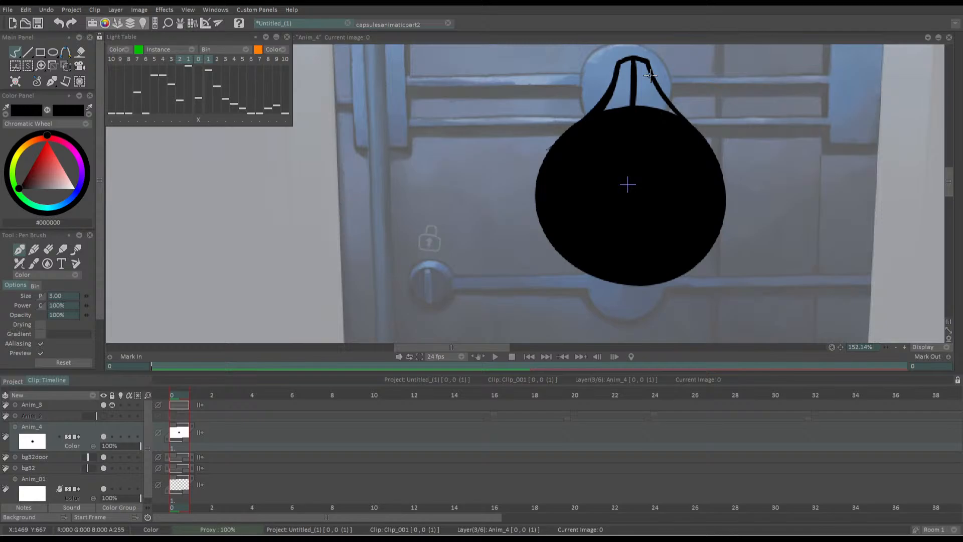
{"action": "key", "text": "f"}
{"action": "left_click", "coordinate": [624, 75]}
{"action": "left_click", "coordinate": [643, 75]}
{"action": "key", "text": "b"}
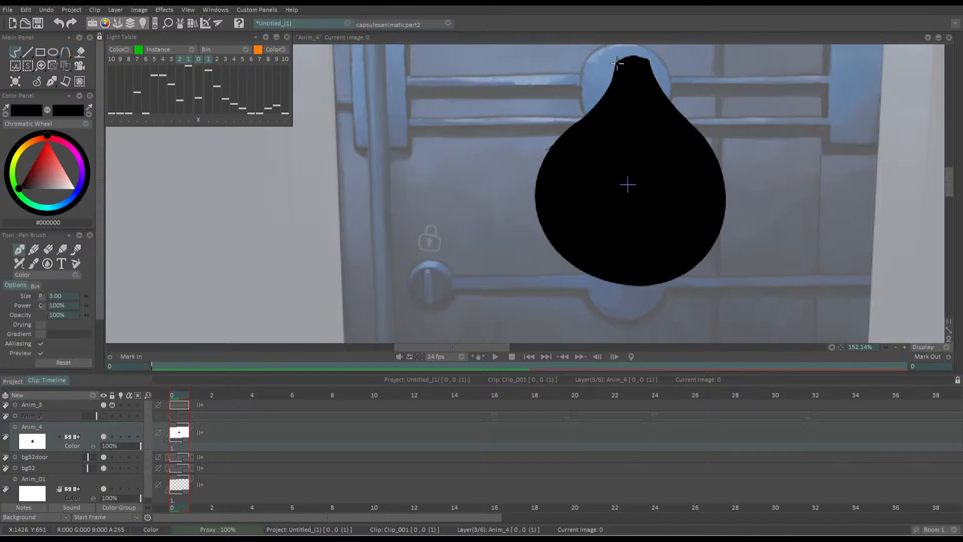
{"action": "mouse_move", "coordinate": [615, 63]}
{"action": "left_mouse_down"}
{"action": "mouse_move", "coordinate": [568, 126]}
{"action": "mouse_move", "coordinate": [583, 106]}
{"action": "left_mouse_up"}
{"action": "key", "text": "ctrl+z"}
{"action": "mouse_move", "coordinate": [624, 60]}
{"action": "left_mouse_down"}
{"action": "mouse_move", "coordinate": [564, 149]}
{"action": "mouse_move", "coordinate": [612, 67]}
{"action": "mouse_move", "coordinate": [562, 139]}
{"action": "left_mouse_up"}
{"action": "scroll", "coordinate": [602, 161], "scroll_direction": "down", "scroll_amount": 3}
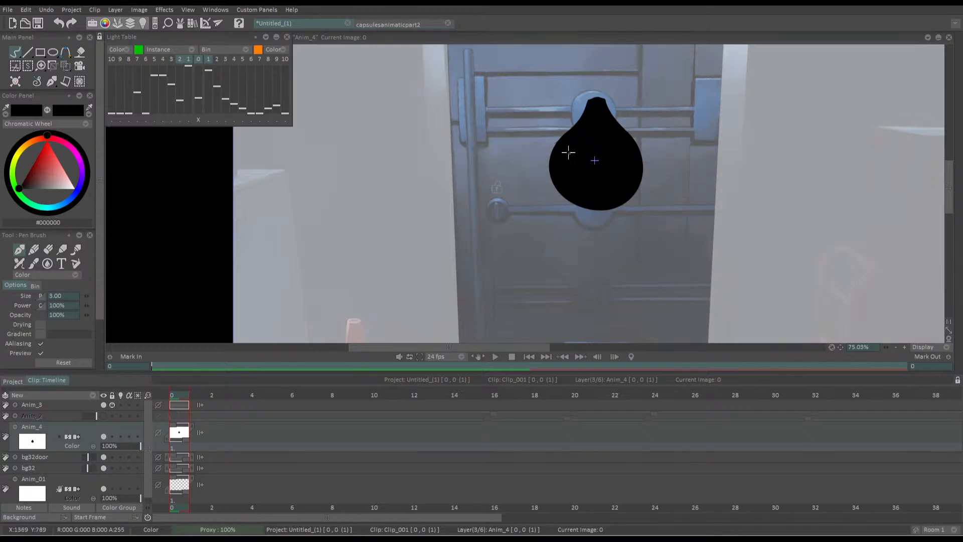
Outline a short neck beneath the head and fill it with black
{"action": "mouse_move", "coordinate": [573, 202]}
{"action": "left_mouse_down"}
{"action": "mouse_move", "coordinate": [571, 221]}
{"action": "mouse_move", "coordinate": [602, 221]}
{"action": "mouse_move", "coordinate": [578, 222]}
{"action": "mouse_move", "coordinate": [625, 224]}
{"action": "mouse_move", "coordinate": [626, 201]}
{"action": "left_mouse_up"}
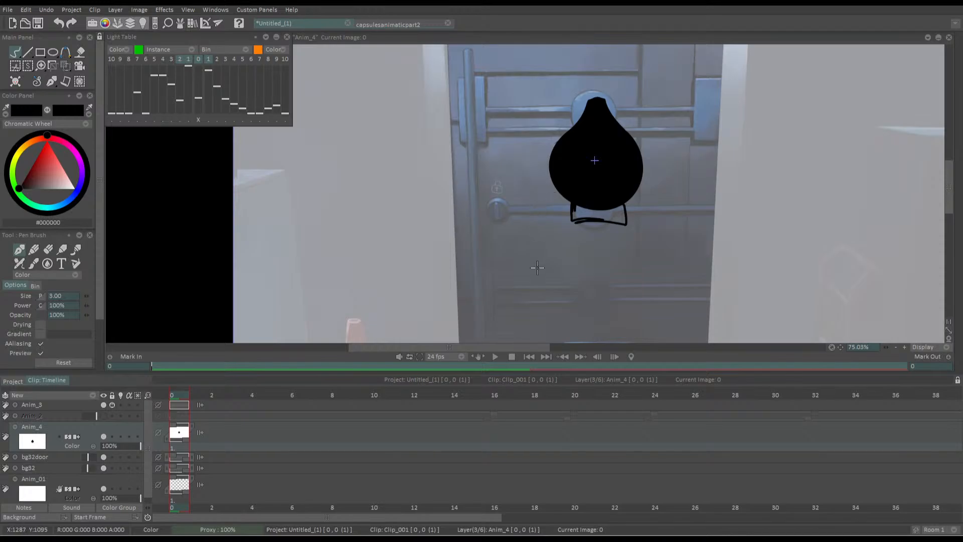
{"action": "key", "text": "f"}
{"action": "left_click", "coordinate": [592, 214]}
{"action": "key", "text": "b"}
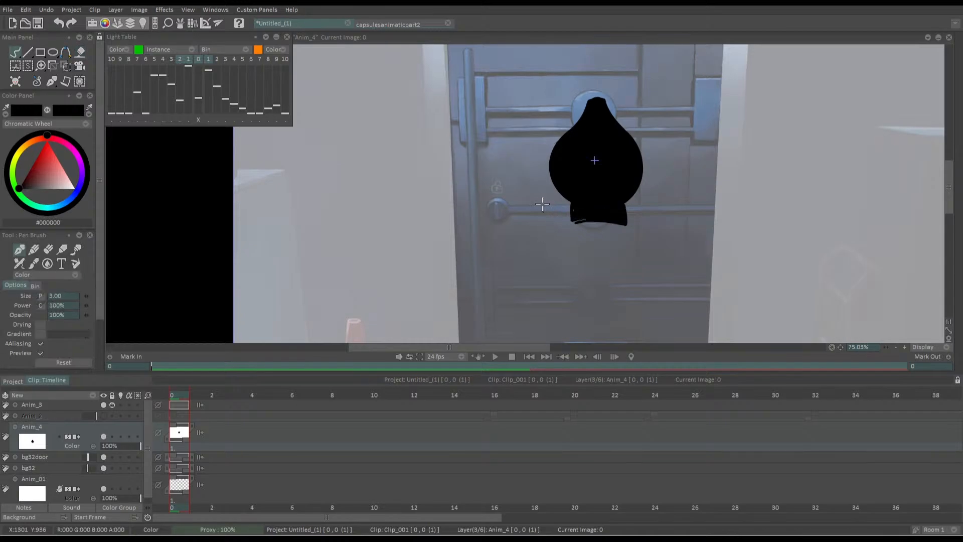
Draw sloping shoulder and body lines from the neck to the frame's lower edge and fill the body with black
{"action": "scroll", "coordinate": [542, 204], "scroll_direction": "down", "scroll_amount": 2}
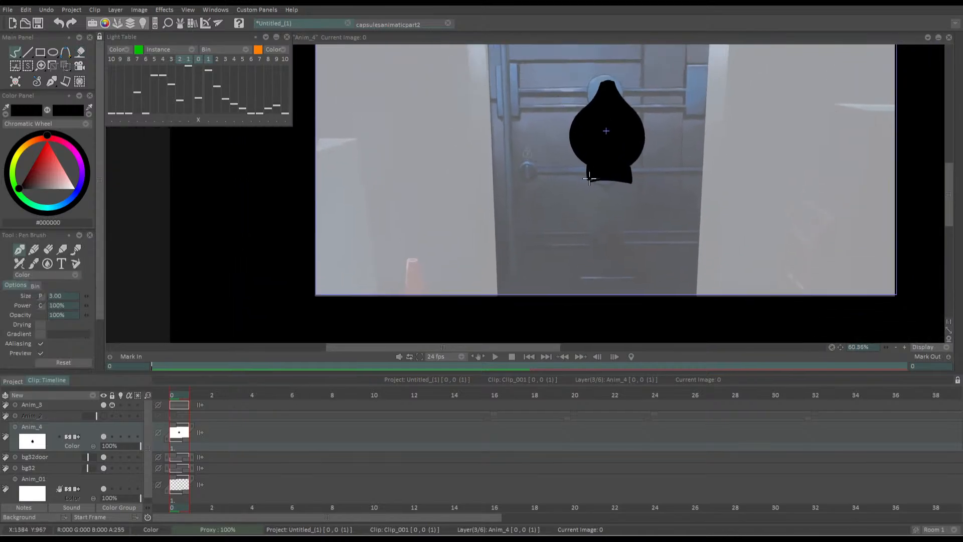
{"action": "mouse_move", "coordinate": [590, 178]}
{"action": "left_mouse_down"}
{"action": "mouse_move", "coordinate": [568, 189]}
{"action": "mouse_move", "coordinate": [526, 301]}
{"action": "left_mouse_up"}
{"action": "key", "text": "ctrl+z"}
{"action": "mouse_move", "coordinate": [590, 180]}
{"action": "left_mouse_down"}
{"action": "mouse_move", "coordinate": [553, 296]}
{"action": "mouse_move", "coordinate": [592, 176]}
{"action": "mouse_move", "coordinate": [576, 185]}
{"action": "mouse_move", "coordinate": [635, 188]}
{"action": "left_mouse_up"}
{"action": "key", "text": "ctrl+z"}
{"action": "mouse_move", "coordinate": [575, 185]}
{"action": "left_mouse_down"}
{"action": "mouse_move", "coordinate": [534, 279]}
{"action": "mouse_move", "coordinate": [530, 318]}
{"action": "left_mouse_up"}
{"action": "mouse_move", "coordinate": [573, 187]}
{"action": "left_mouse_down"}
{"action": "mouse_move", "coordinate": [532, 296]}
{"action": "mouse_move", "coordinate": [553, 264]}
{"action": "mouse_move", "coordinate": [533, 296]}
{"action": "left_mouse_up"}
{"action": "left_click_drag", "start_coordinate": [626, 181], "coordinate": [662, 256]}
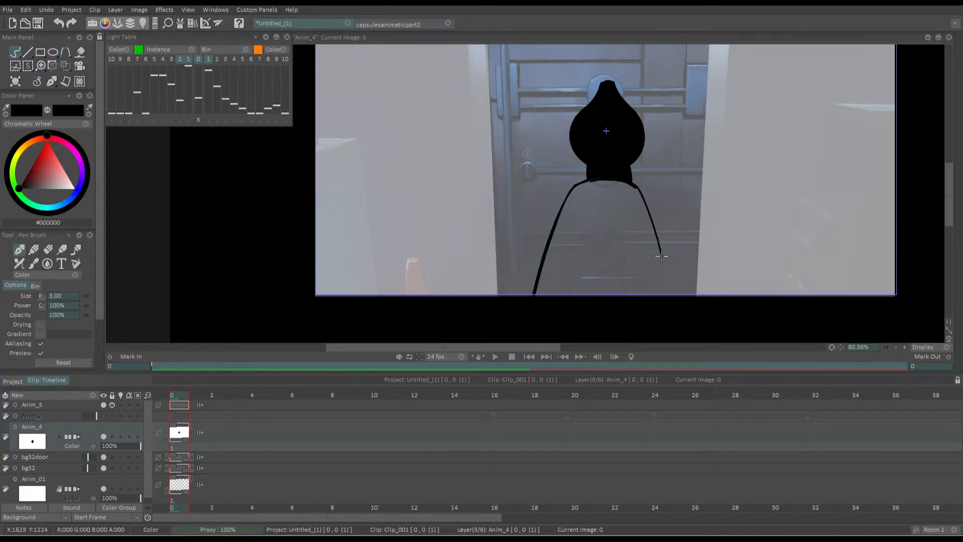
{"action": "left_click_drag", "start_coordinate": [626, 180], "coordinate": [672, 296]}
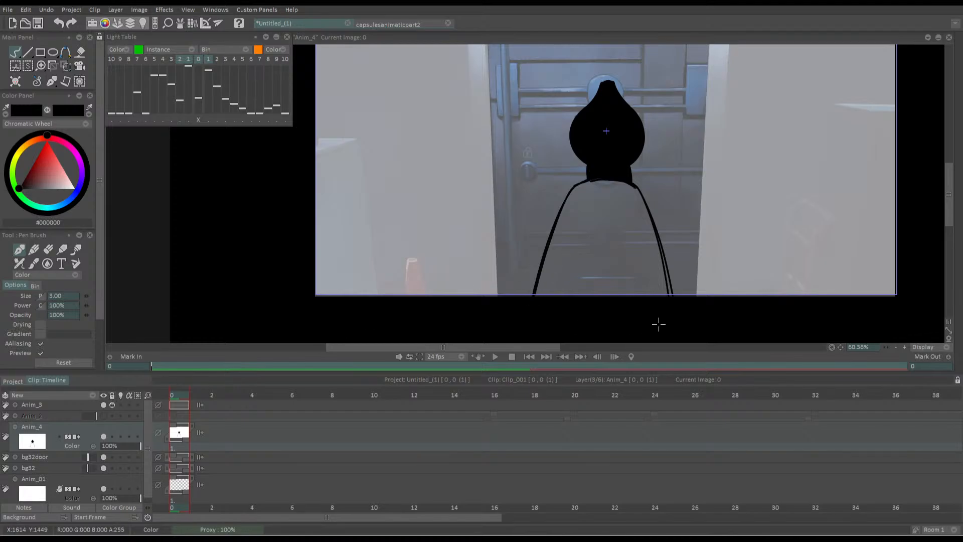
{"action": "key", "text": "f"}
{"action": "left_click", "coordinate": [575, 276]}
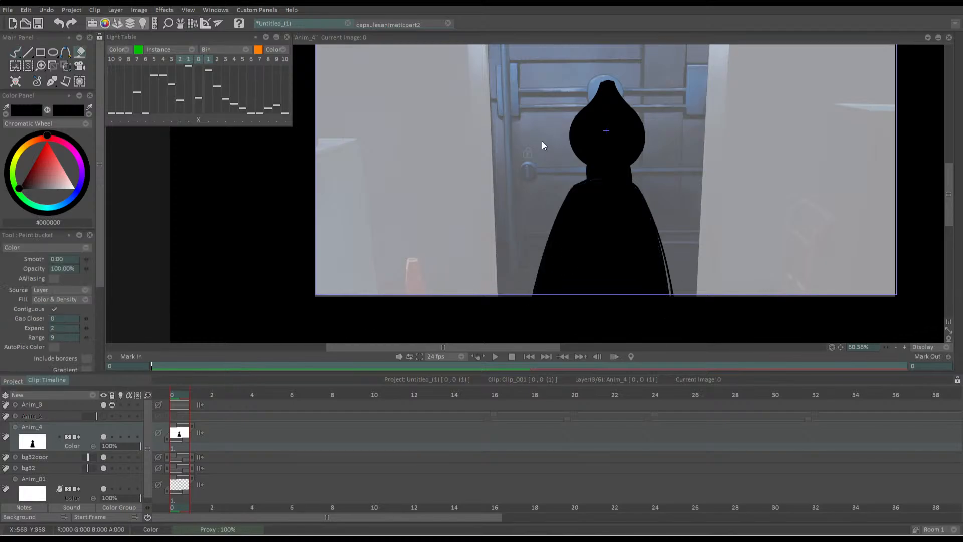
{"action": "key", "text": "b"}
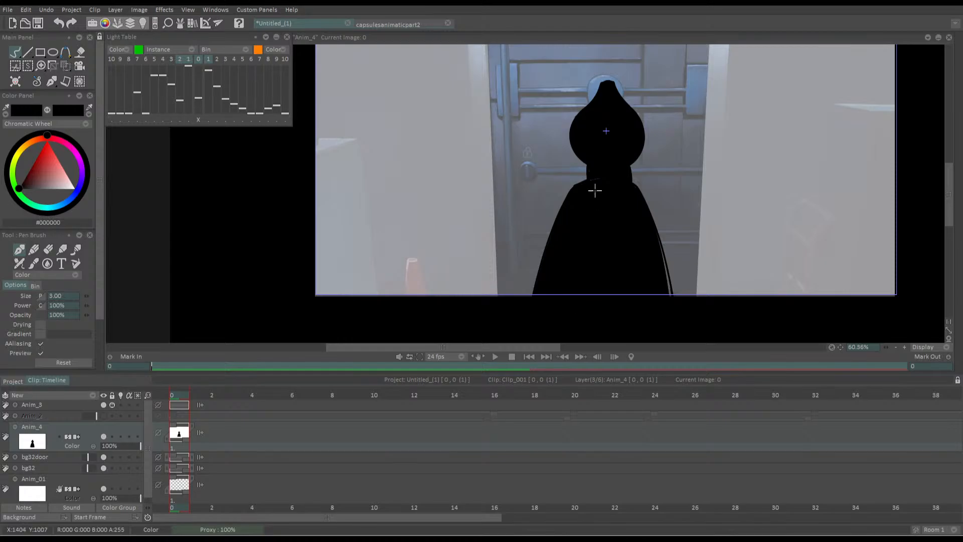
Try to trim the left edge of the body with the Eraser brush
{"action": "key", "text": "e"}
{"action": "left_click_drag", "start_coordinate": [554, 220], "coordinate": [528, 279]}
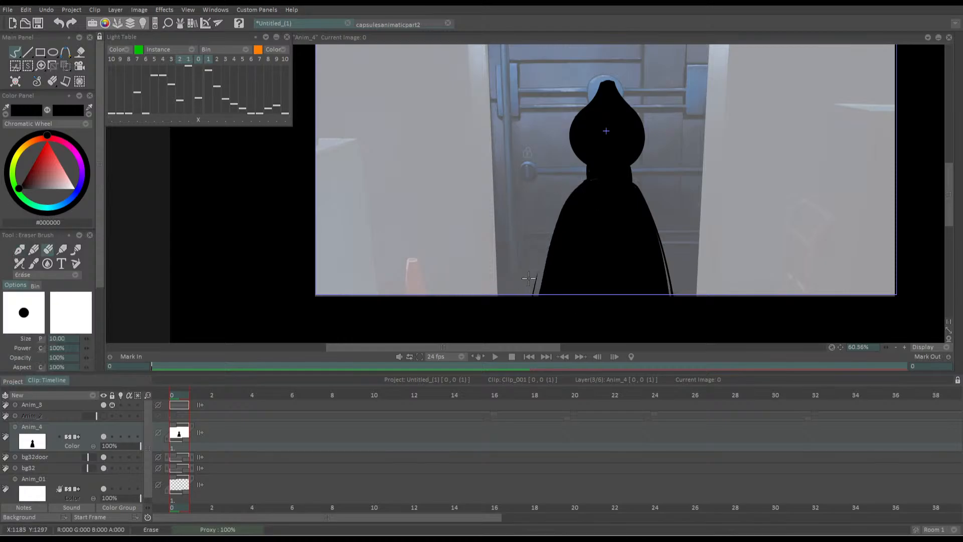
{"action": "key", "text": "ctrl+z"}
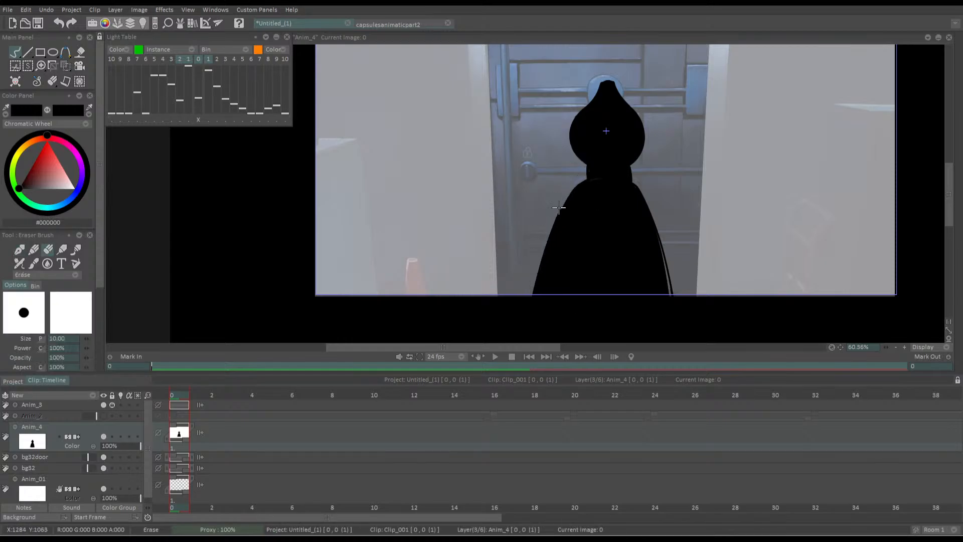
{"action": "left_click_drag", "start_coordinate": [559, 207], "coordinate": [535, 252]}
{"action": "key", "text": "e"}
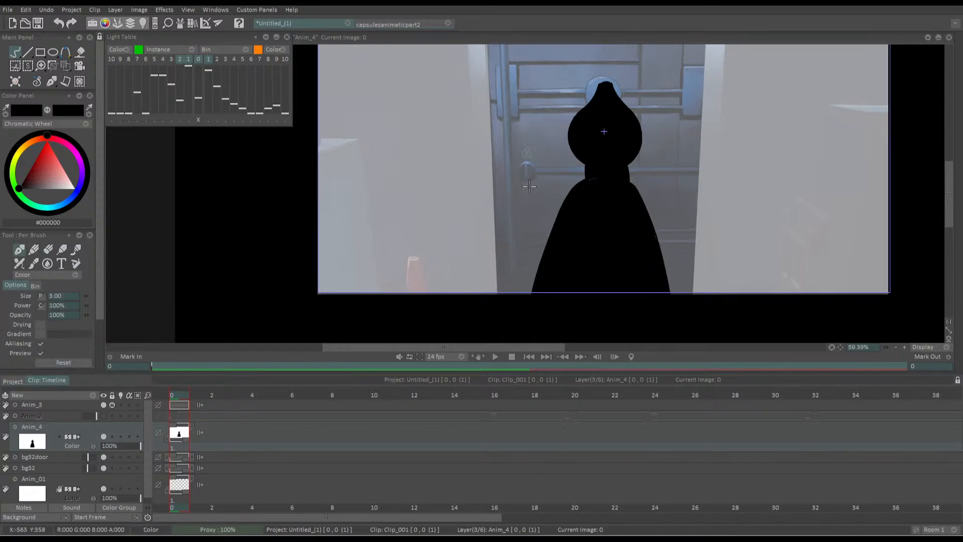
Check the silhouette in a mirrored view, and widen the body's right side with a new contour filled with black
{"action": "scroll", "coordinate": [466, 161], "scroll_direction": "down", "scroll_amount": 3}
{"action": "key", "text": "h"}
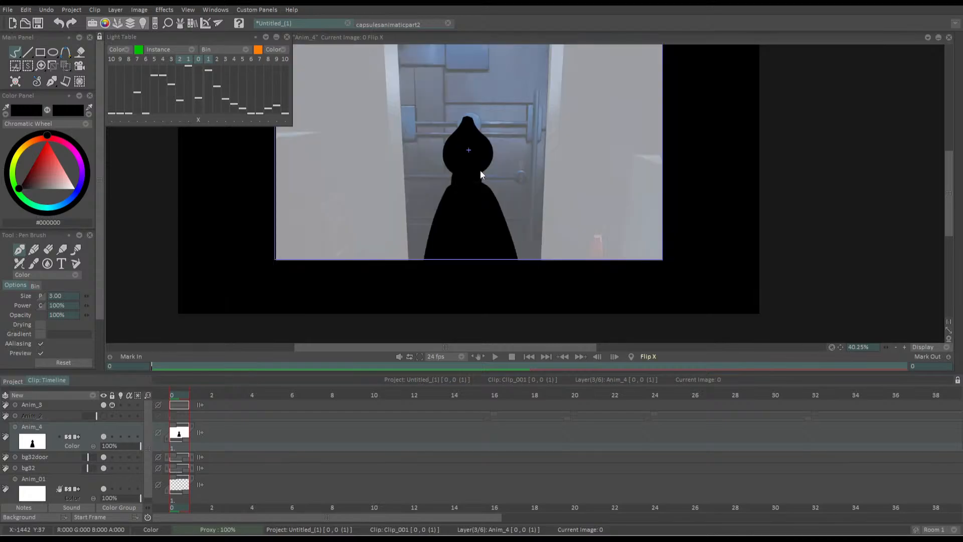
{"action": "key", "text": "h"}
{"action": "scroll", "coordinate": [538, 214], "scroll_direction": "up", "scroll_amount": 4}
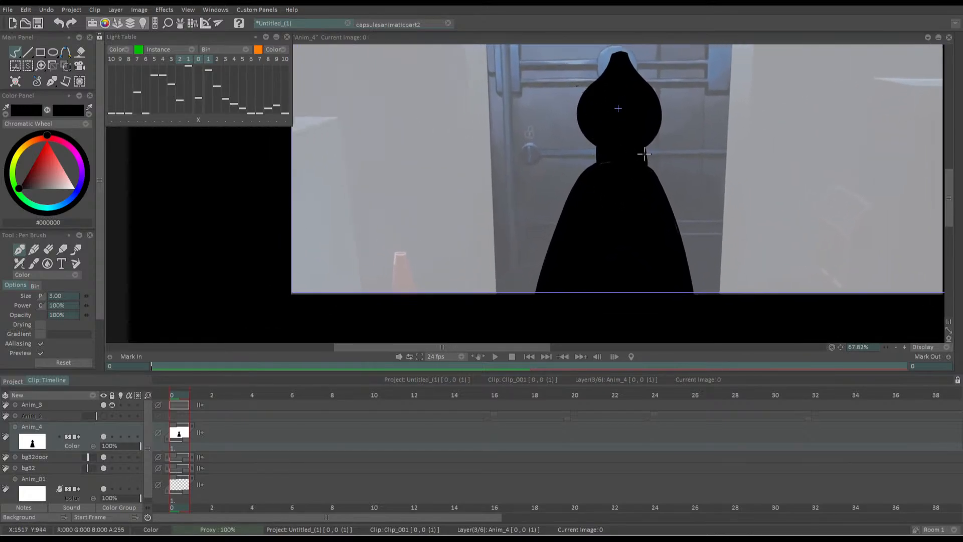
{"action": "mouse_move", "coordinate": [646, 163]}
{"action": "left_mouse_down"}
{"action": "mouse_move", "coordinate": [676, 210]}
{"action": "mouse_move", "coordinate": [688, 284]}
{"action": "left_mouse_up"}
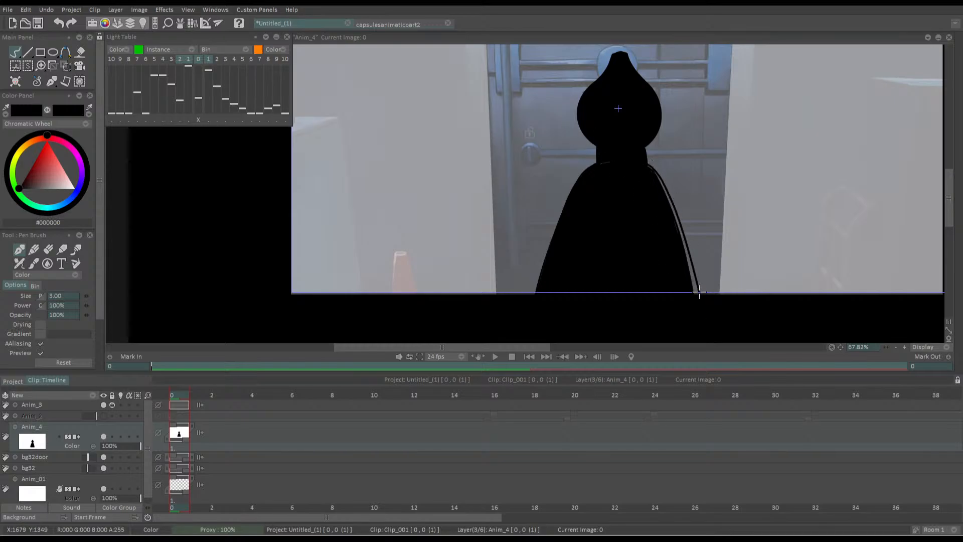
{"action": "key", "text": "f"}
{"action": "left_click", "coordinate": [692, 275]}
{"action": "key", "text": "d"}
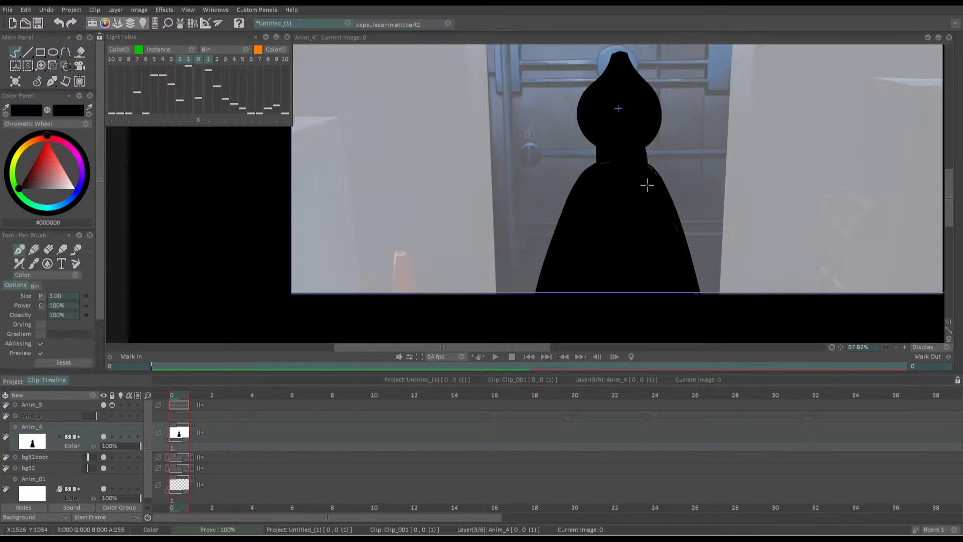
Try scaling the silhouette up with the Transform tool, reducing it to 105.66% and repositioning it within the doorway
{"action": "scroll", "coordinate": [572, 181], "scroll_direction": "down", "scroll_amount": 5}
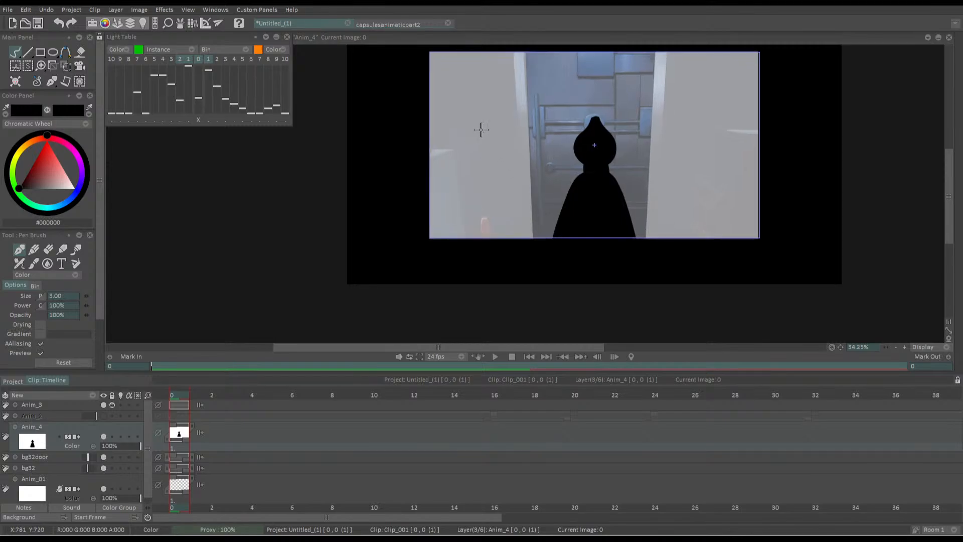
{"action": "left_click", "coordinate": [67, 66]}
{"action": "left_click_drag", "start_coordinate": [550, 268], "coordinate": [519, 276]}
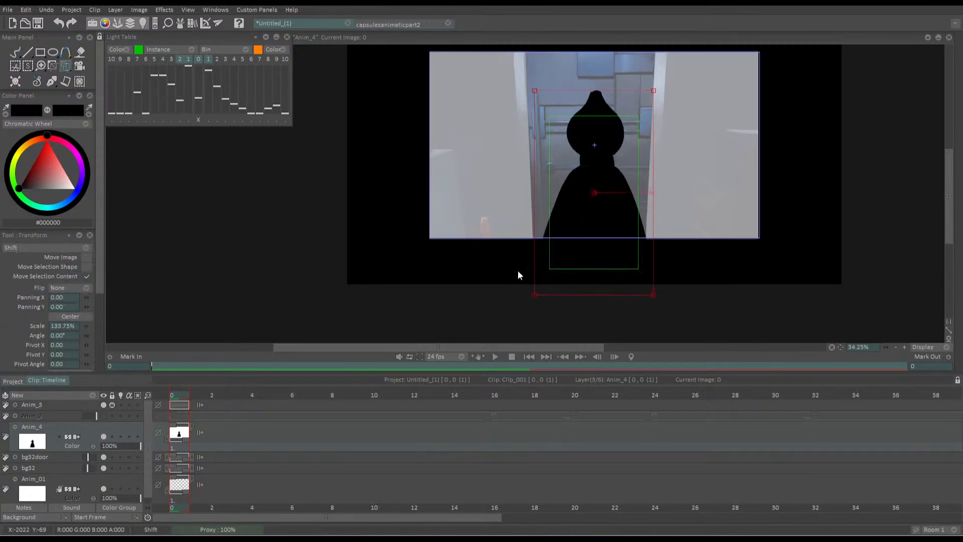
{"action": "mouse_move", "coordinate": [541, 113]}
{"action": "left_mouse_down"}
{"action": "mouse_move", "coordinate": [544, 131]}
{"action": "mouse_move", "coordinate": [538, 114]}
{"action": "left_mouse_up"}
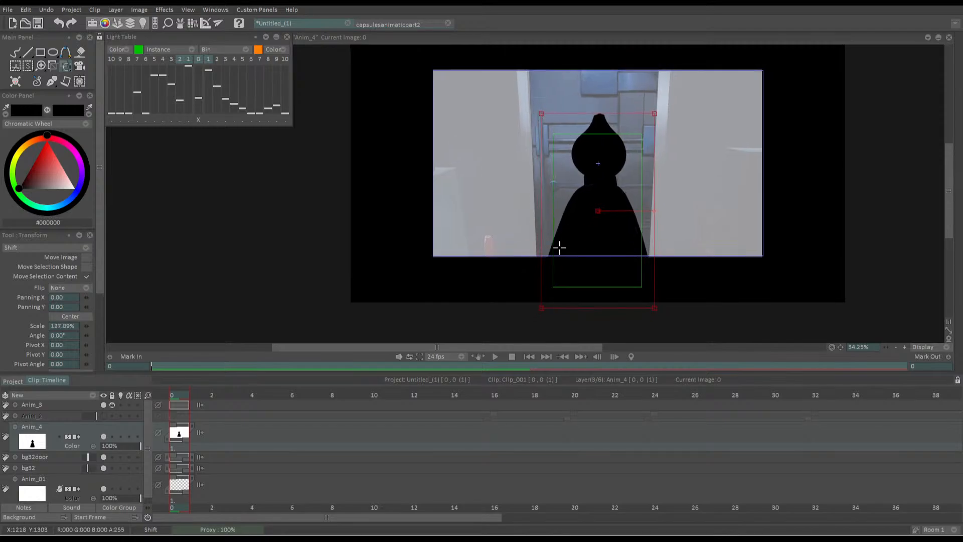
{"action": "left_click_drag", "start_coordinate": [559, 247], "coordinate": [554, 276]}
{"action": "left_click_drag", "start_coordinate": [534, 137], "coordinate": [544, 153]}
{"action": "mouse_move", "coordinate": [555, 260]}
{"action": "left_mouse_down"}
{"action": "mouse_move", "coordinate": [555, 294]}
{"action": "mouse_move", "coordinate": [563, 257]}
{"action": "left_mouse_up"}
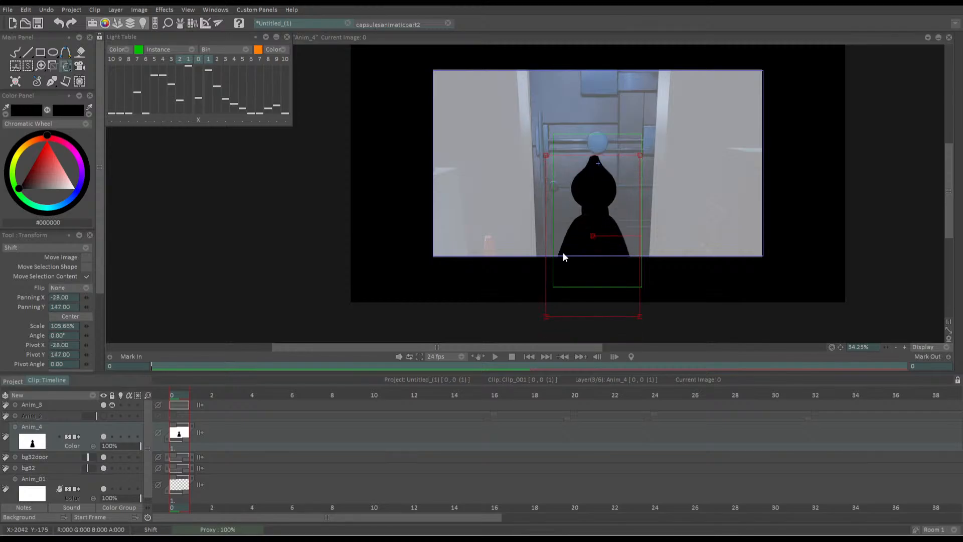
{"action": "mouse_move", "coordinate": [563, 257]}
{"action": "left_mouse_down"}
{"action": "mouse_move", "coordinate": [546, 301]}
{"action": "mouse_move", "coordinate": [580, 286]}
{"action": "mouse_move", "coordinate": [558, 277]}
{"action": "mouse_move", "coordinate": [561, 251]}
{"action": "mouse_move", "coordinate": [555, 294]}
{"action": "mouse_move", "coordinate": [578, 279]}
{"action": "mouse_move", "coordinate": [559, 235]}
{"action": "mouse_move", "coordinate": [560, 268]}
{"action": "mouse_move", "coordinate": [575, 266]}
{"action": "left_mouse_up"}
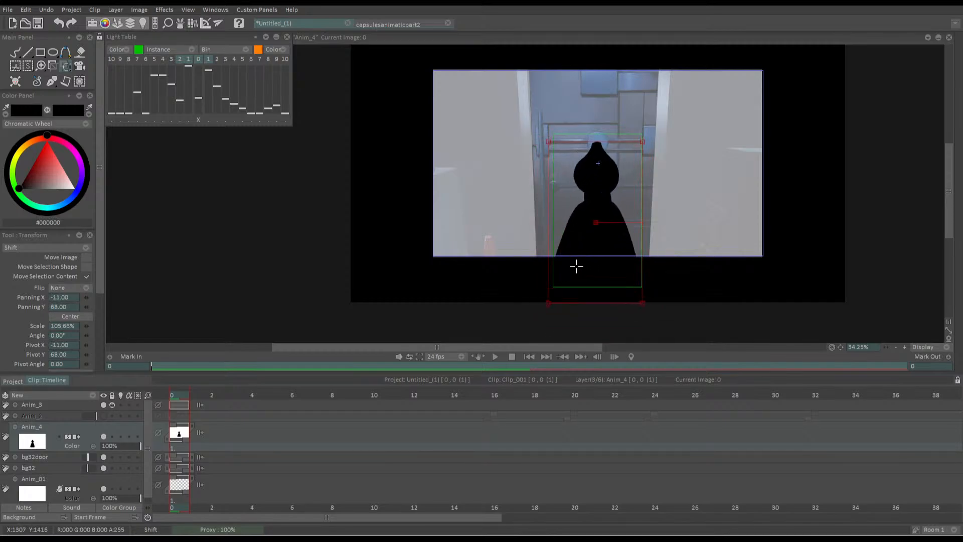
Try lowering the silhouette to a panning of about X -8, Y 223, and cancel the transformation
{"action": "left_click_drag", "start_coordinate": [508, 141], "coordinate": [495, 175]}
{"action": "scroll", "coordinate": [528, 235], "scroll_direction": "up", "scroll_amount": 1}
{"action": "scroll", "coordinate": [528, 234], "scroll_direction": "up", "scroll_amount": 2}
{"action": "left_click_drag", "start_coordinate": [550, 202], "coordinate": [541, 145]}
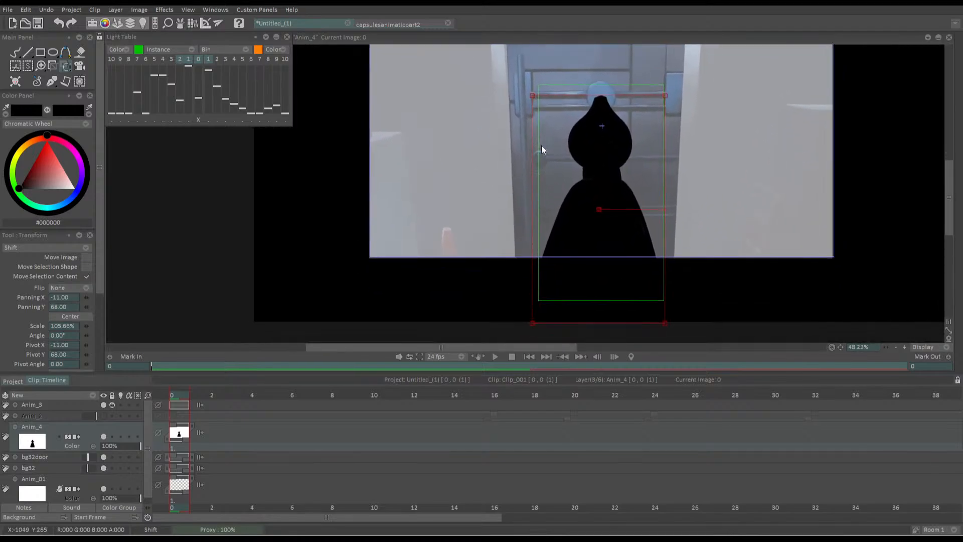
{"action": "left_click_drag", "start_coordinate": [568, 241], "coordinate": [513, 249]}
{"action": "left_click_drag", "start_coordinate": [589, 300], "coordinate": [593, 290]}
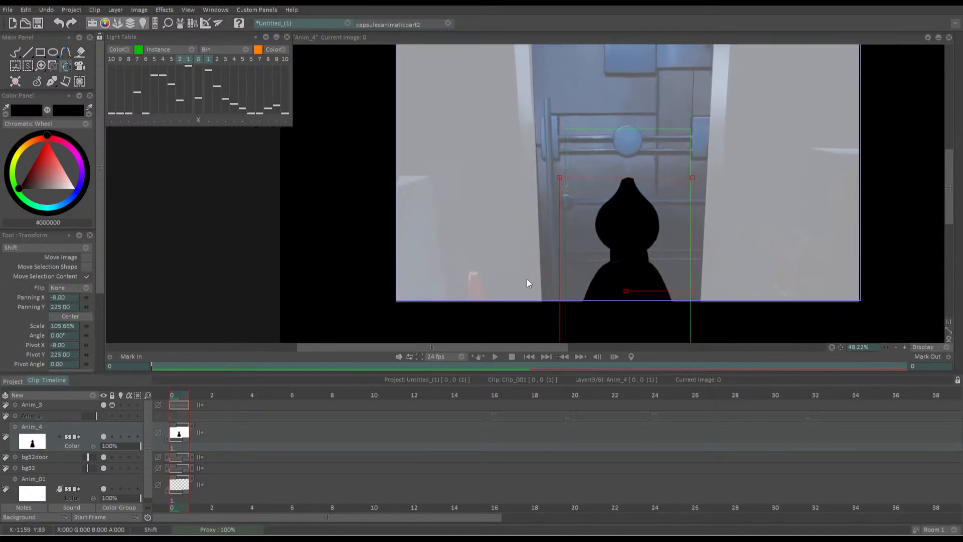
{"action": "key", "text": "Escape"}
Add a new Anim layer above the silhouette, lower the silhouette layer's opacity to 40%, and return to the Pen brush
{"action": "left_click", "coordinate": [52, 395]}
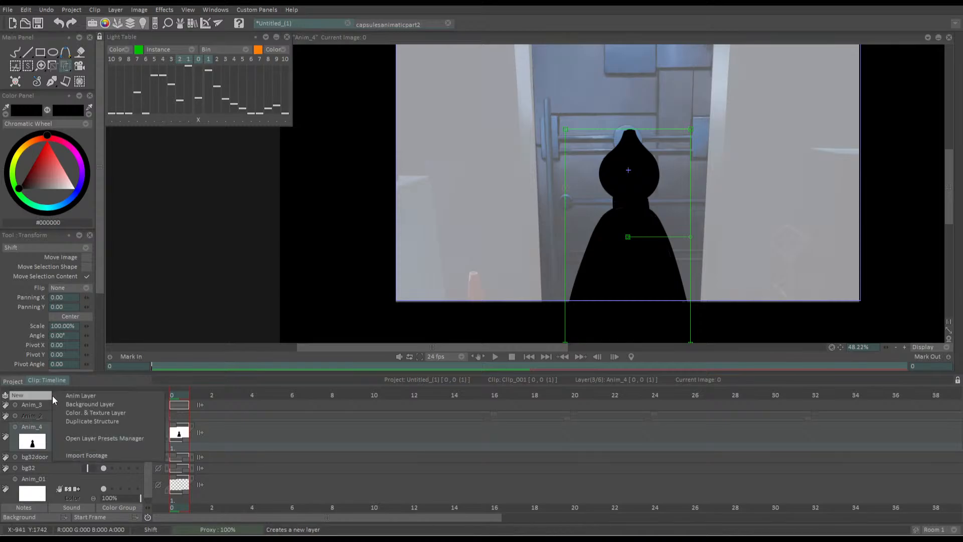
{"action": "left_click", "coordinate": [64, 396]}
{"action": "left_click_drag", "start_coordinate": [126, 474], "coordinate": [107, 460]}
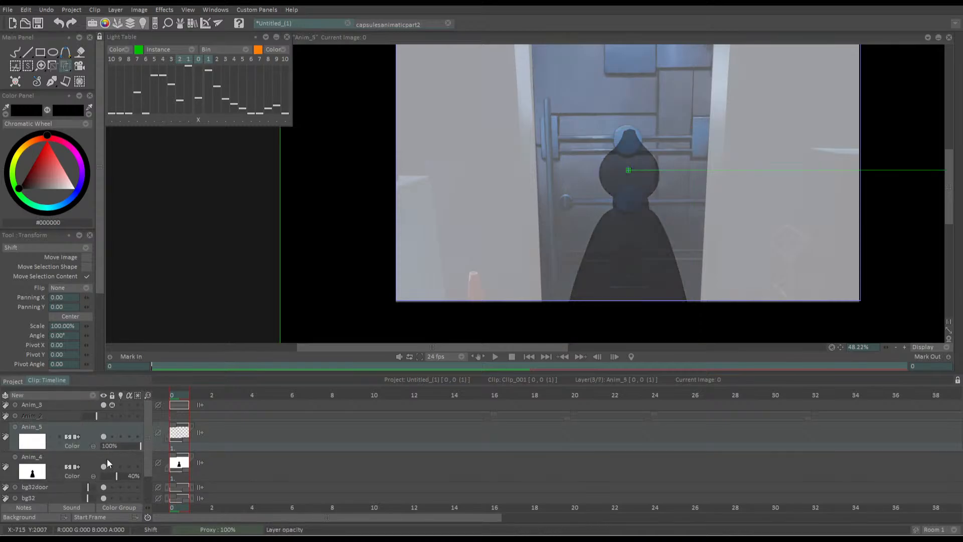
{"action": "key", "text": "b"}
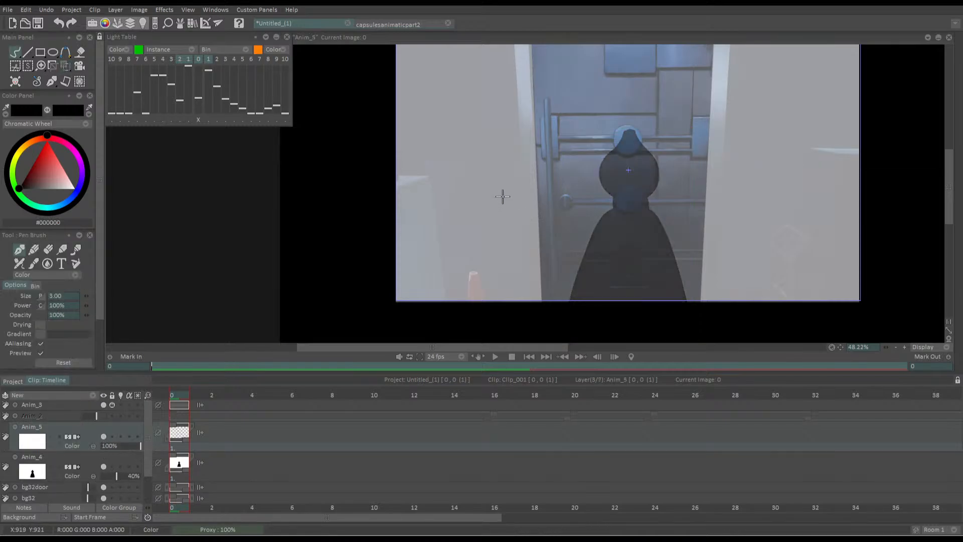
Select the bg32 layer and activate the Transform tool on it
{"action": "scroll", "coordinate": [497, 197], "scroll_direction": "down", "scroll_amount": 4}
{"action": "scroll", "coordinate": [143, 480], "scroll_direction": "down", "scroll_amount": 2}
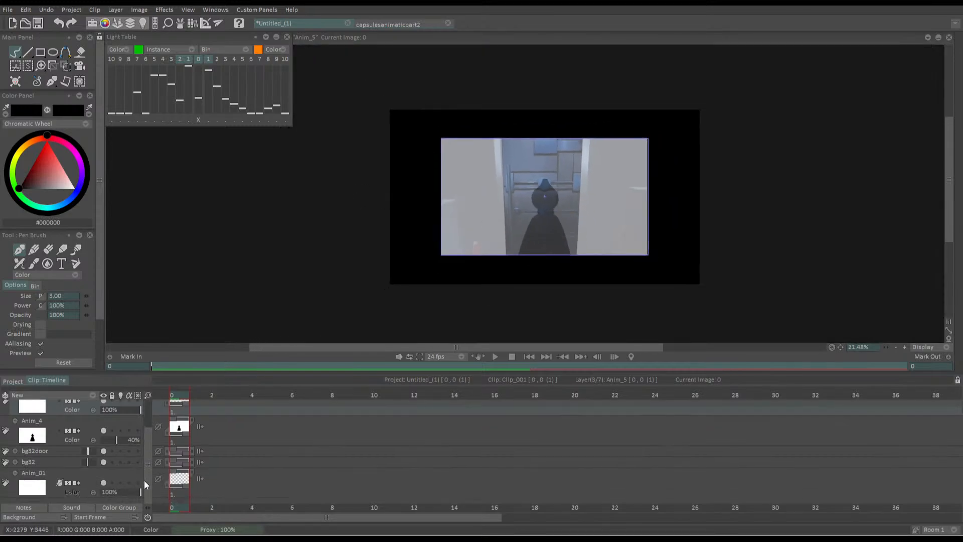
{"action": "left_click", "coordinate": [51, 435]}
{"action": "key", "text": "Down"}
{"action": "key", "text": "Down"}
{"action": "left_click", "coordinate": [68, 68]}
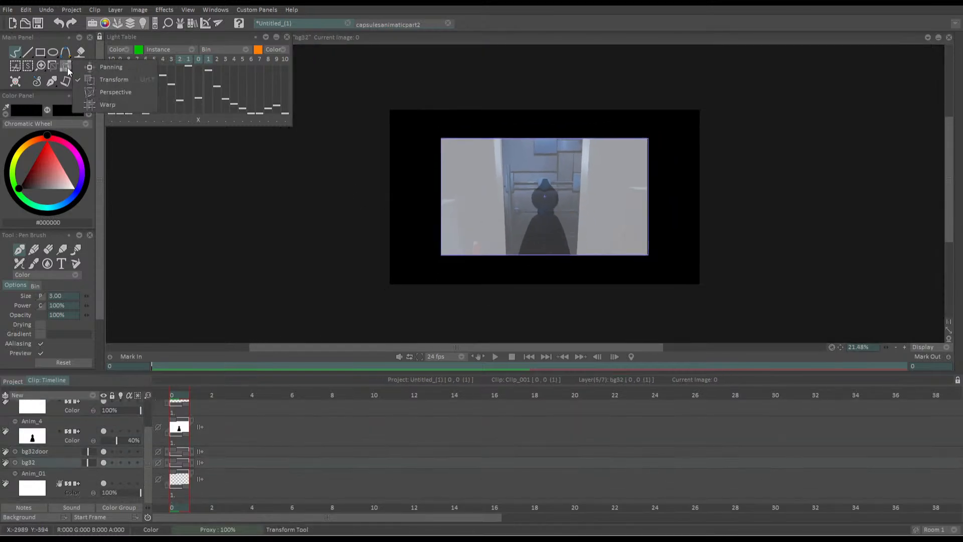
{"action": "left_click", "coordinate": [87, 78]}
{"action": "scroll", "coordinate": [465, 195], "scroll_direction": "up", "scroll_amount": 2}
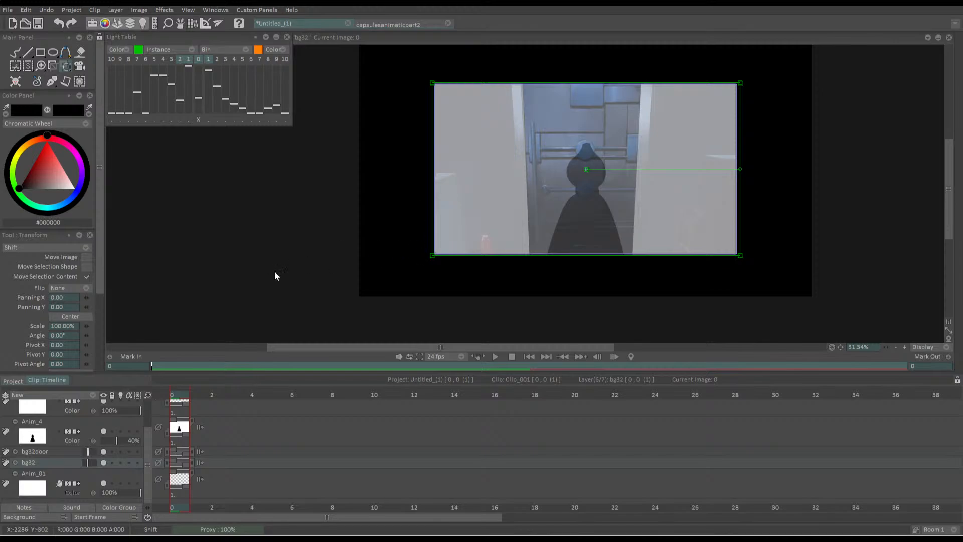
Try enlarging the bg32door layer to about 142% and slightly further with bg32 hidden, and undo these changes
{"action": "key", "text": "Up"}
{"action": "left_click_drag", "start_coordinate": [521, 249], "coordinate": [488, 279]}
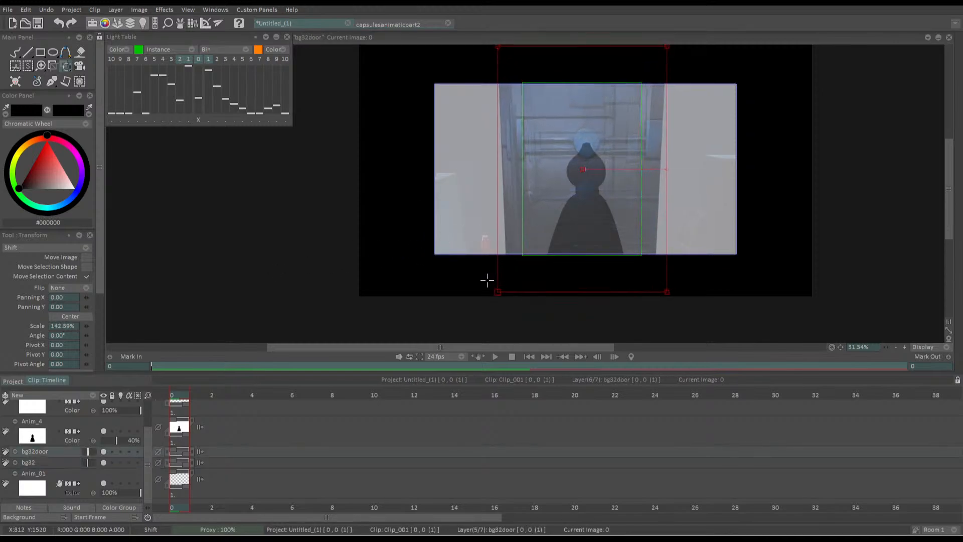
{"action": "left_click", "coordinate": [103, 462]}
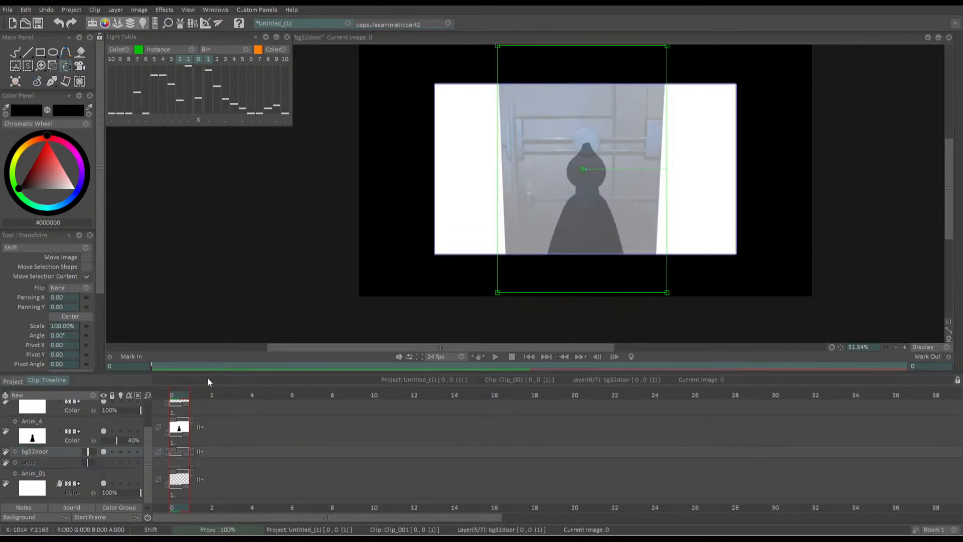
{"action": "mouse_move", "coordinate": [501, 291]}
{"action": "left_mouse_down"}
{"action": "mouse_move", "coordinate": [494, 296]}
{"action": "mouse_move", "coordinate": [506, 286]}
{"action": "left_mouse_up"}
{"action": "key", "text": "Return"}
{"action": "key", "text": "Down"}
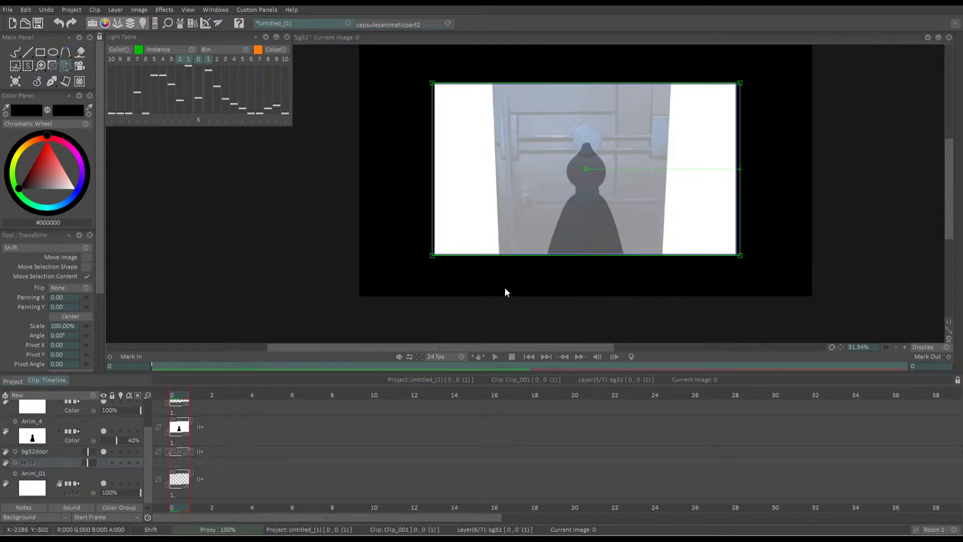
{"action": "key", "text": "ctrl+z"}
{"action": "key", "text": "ctrl+z"}
{"action": "key", "text": "ctrl+z"}
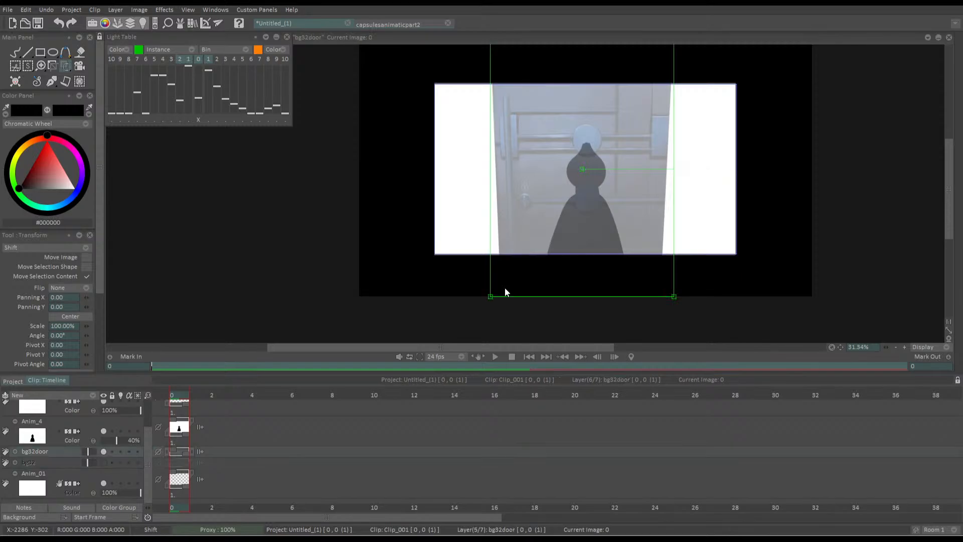
{"action": "key", "text": "ctrl+z"}
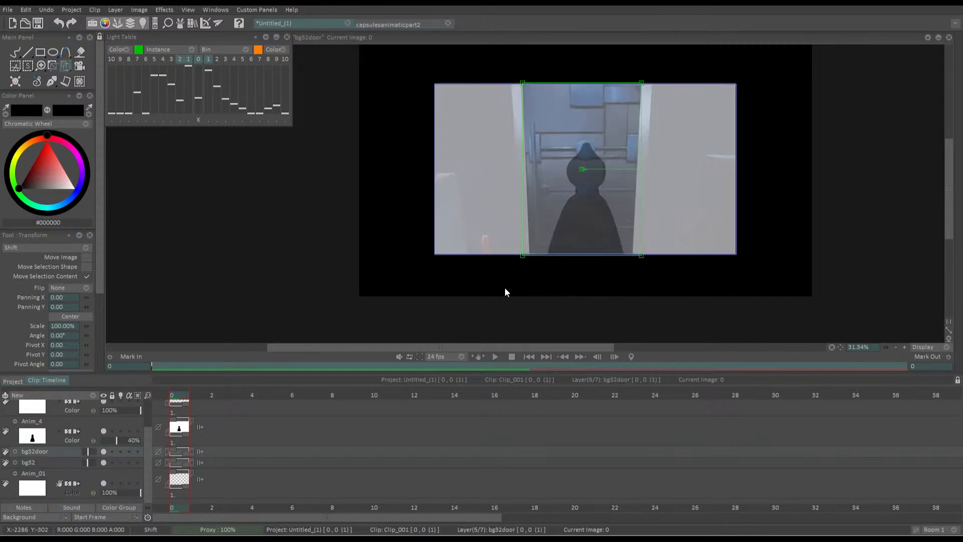
Enlarge the bg32door layer with bg32 hidden, show bg32 again, and enlarge it to frame the bigger door
{"action": "left_click", "coordinate": [103, 462]}
{"action": "left_click_drag", "start_coordinate": [527, 264], "coordinate": [467, 294]}
{"action": "left_click", "coordinate": [80, 463]}
{"action": "left_click", "coordinate": [102, 462]}
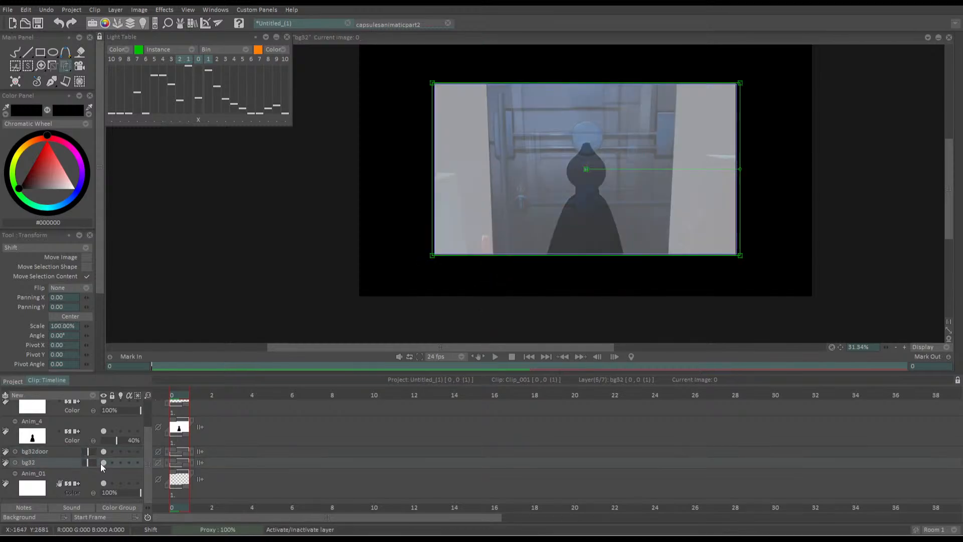
Try enlarging the silhouette to 190.18% with a mirrored-view check, cancel it, and undo the deletion of the silhouette layer
{"action": "key", "text": "Up"}
{"action": "key", "text": "Up"}
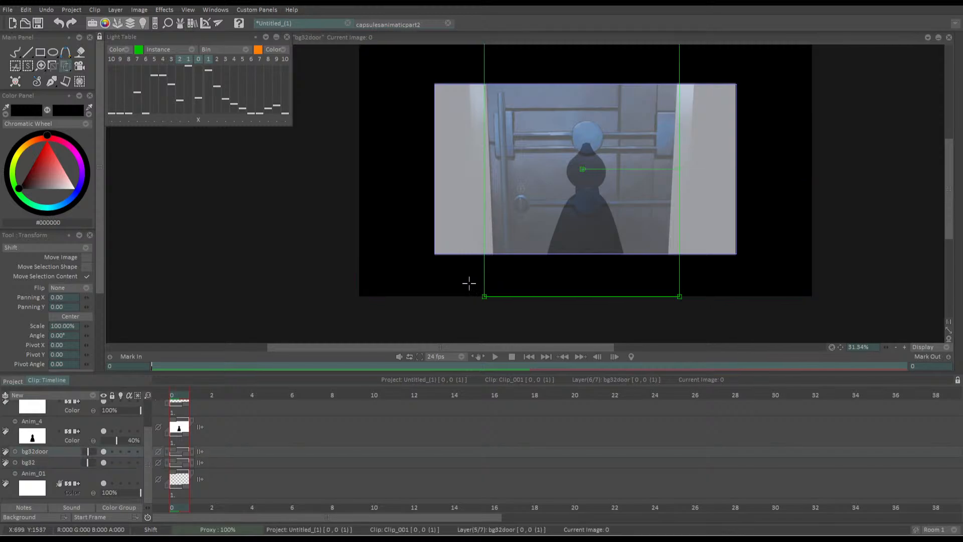
{"action": "left_click_drag", "start_coordinate": [544, 281], "coordinate": [532, 312]}
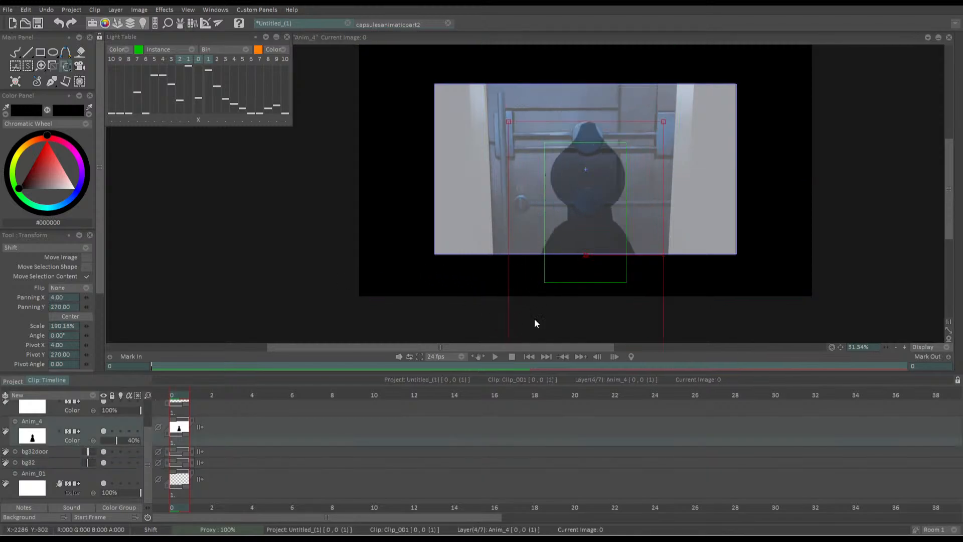
{"action": "key", "text": "y"}
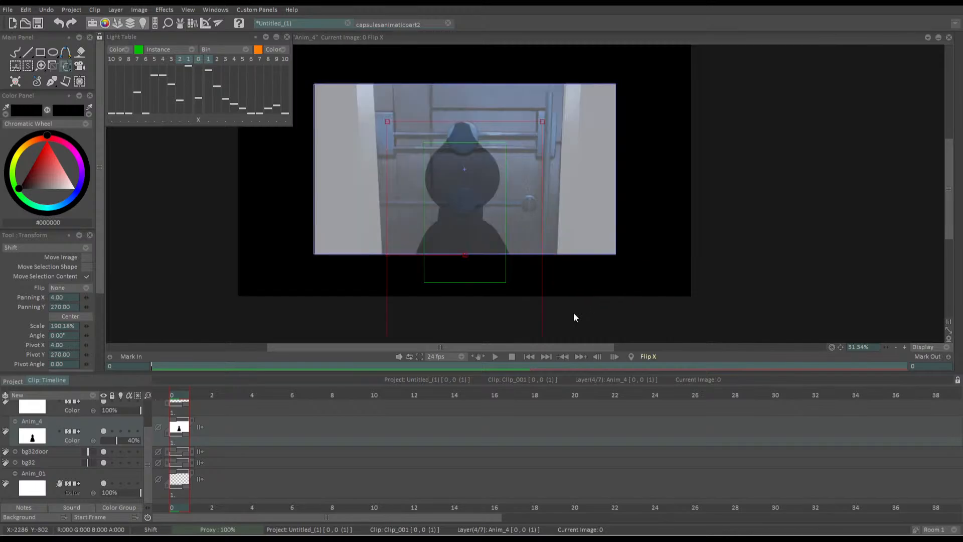
{"action": "left_click_drag", "start_coordinate": [331, 227], "coordinate": [392, 225]}
{"action": "key", "text": "y"}
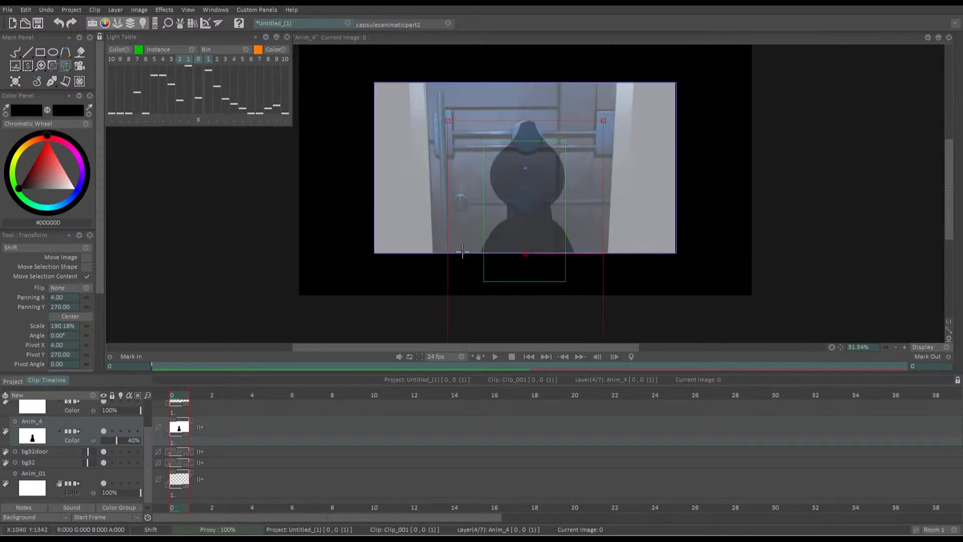
{"action": "left_click_drag", "start_coordinate": [489, 269], "coordinate": [468, 350]}
{"action": "left_click_drag", "start_coordinate": [469, 292], "coordinate": [489, 196]}
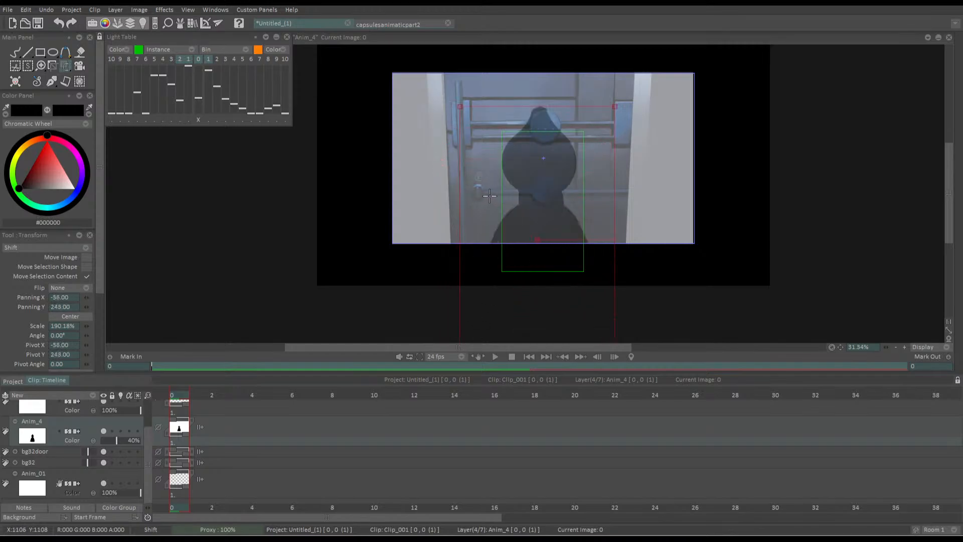
{"action": "key", "text": "Escape"}
{"action": "key", "text": "Delete"}
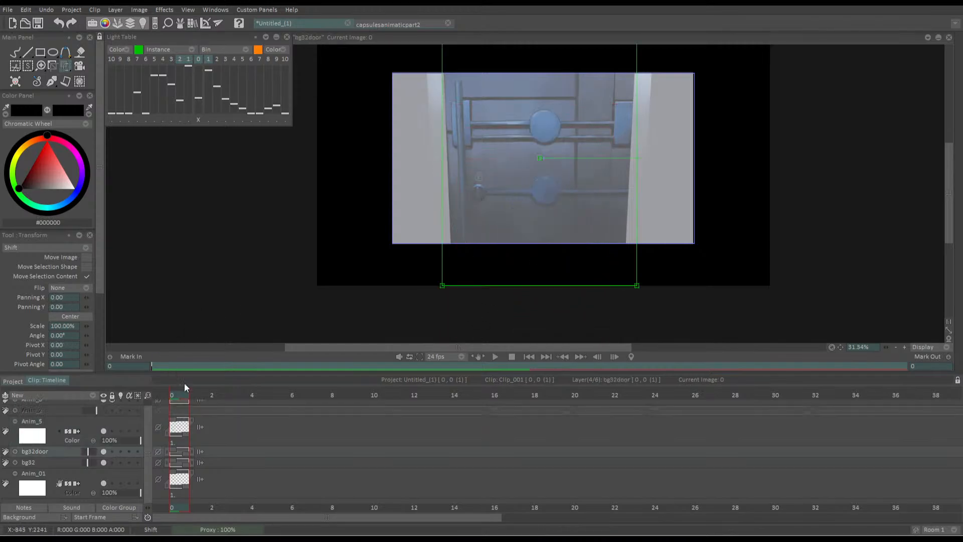
{"action": "key", "text": "ctrl+z"}
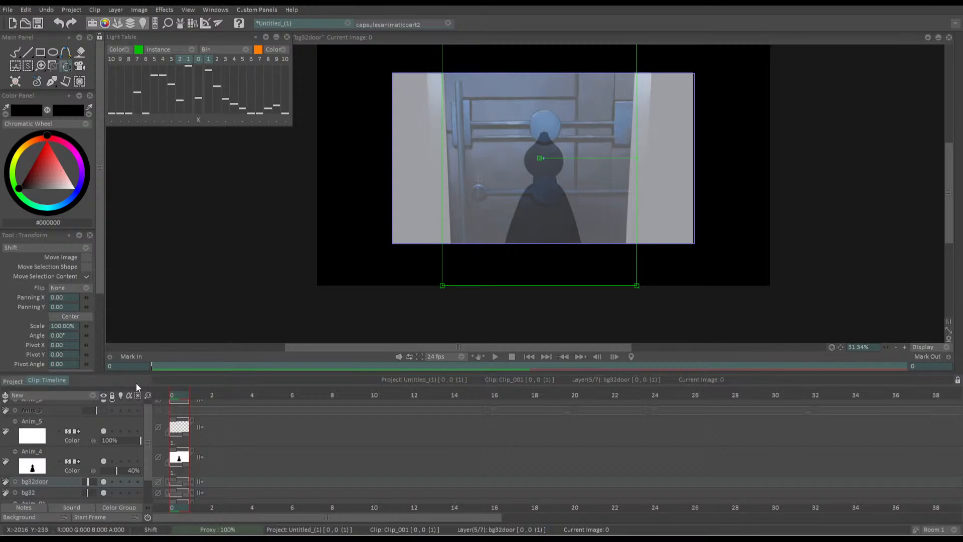
{"action": "left_click_drag", "start_coordinate": [498, 233], "coordinate": [505, 213]}
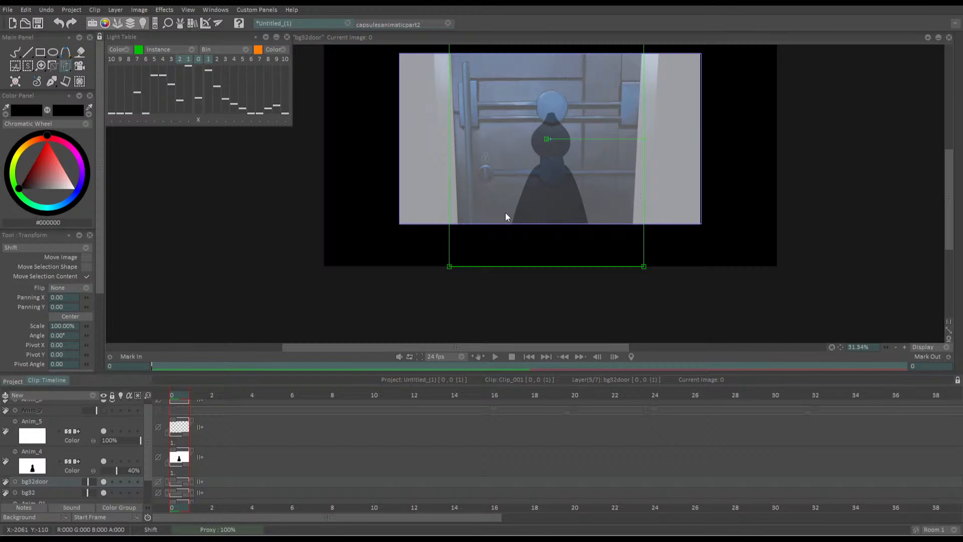
{"action": "mouse_move", "coordinate": [451, 233]}
{"action": "left_mouse_down"}
{"action": "mouse_move", "coordinate": [461, 249]}
{"action": "mouse_move", "coordinate": [457, 231]}
{"action": "mouse_move", "coordinate": [441, 223]}
{"action": "mouse_move", "coordinate": [440, 232]}
{"action": "left_mouse_up"}
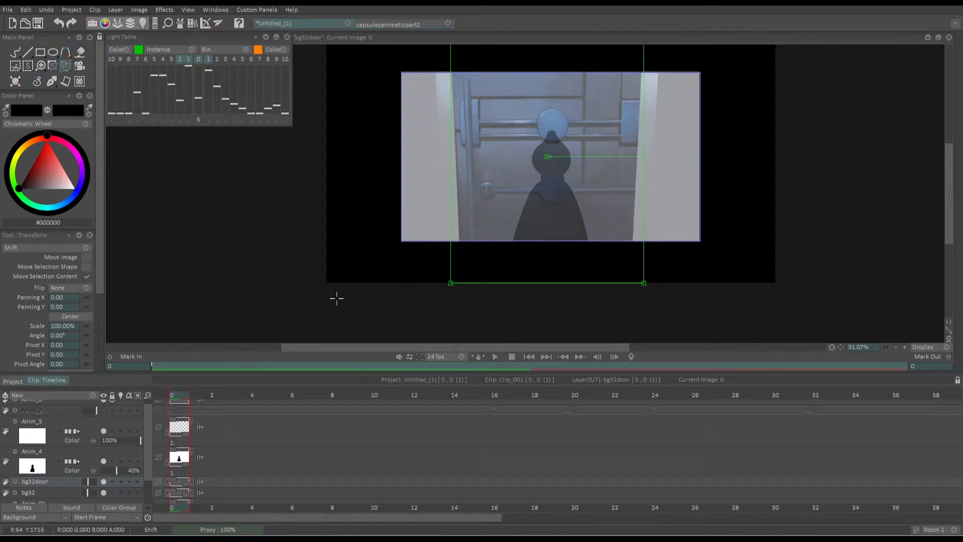
{"action": "mouse_move", "coordinate": [492, 265]}
{"action": "left_mouse_down"}
{"action": "mouse_move", "coordinate": [477, 262]}
{"action": "mouse_move", "coordinate": [494, 255]}
{"action": "left_mouse_up"}
{"action": "key", "text": "Return"}
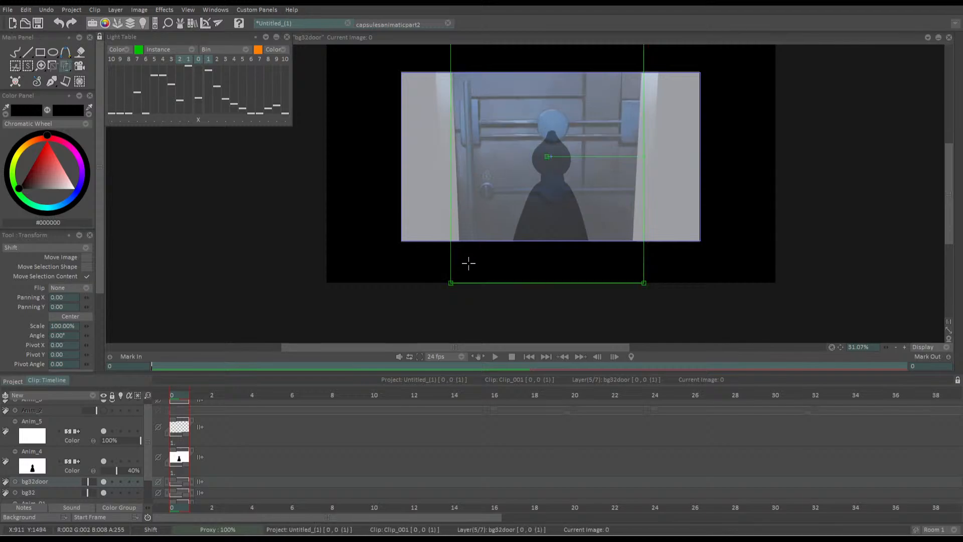
Lock the bg32door and bg32 layers and make the silhouette layer active
{"action": "left_click", "coordinate": [112, 482]}
{"action": "left_click", "coordinate": [112, 493]}
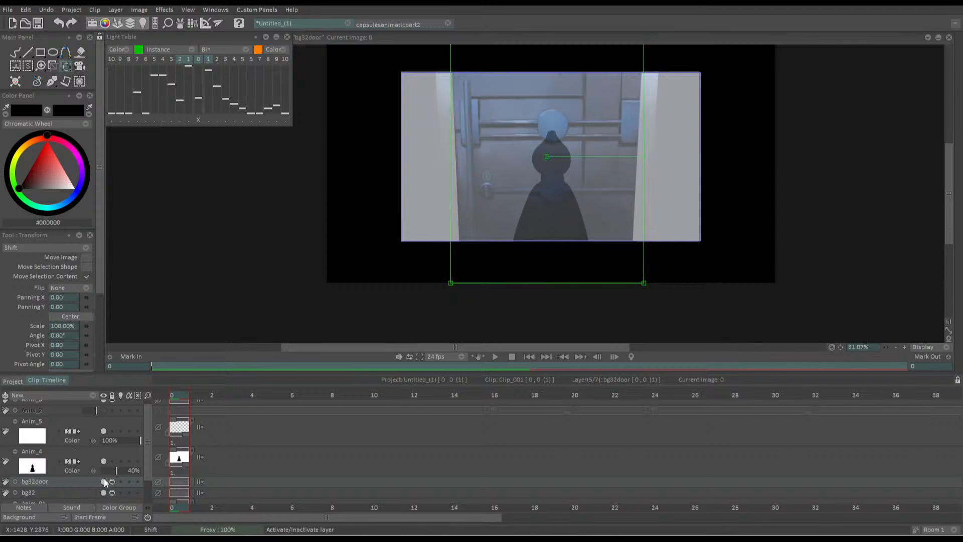
{"action": "left_click", "coordinate": [104, 472]}
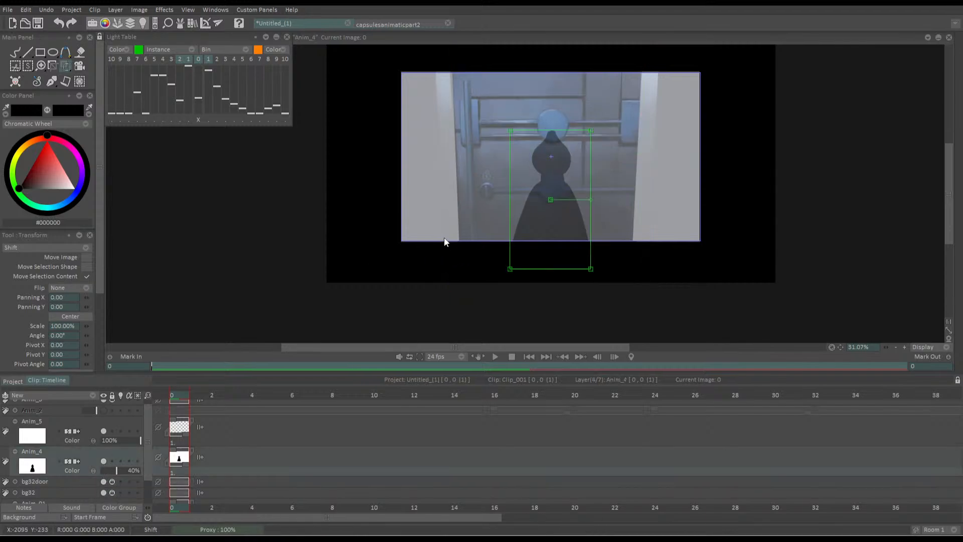
Copy the silhouette image into frames 1 to 4 of its layer and return to frame 0
{"action": "left_click", "coordinate": [179, 458]}
{"action": "left_click", "coordinate": [197, 396]}
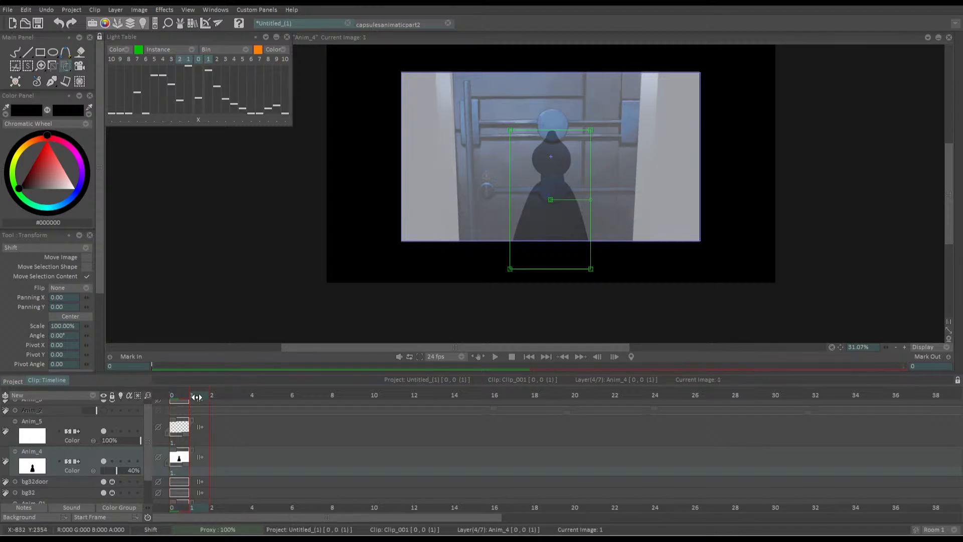
{"action": "key", "text": "ctrl+v"}
{"action": "key", "text": "ctrl+v"}
{"action": "key", "text": "ctrl+v"}
{"action": "key", "text": "ctrl+v"}
{"action": "left_click", "coordinate": [202, 368]}
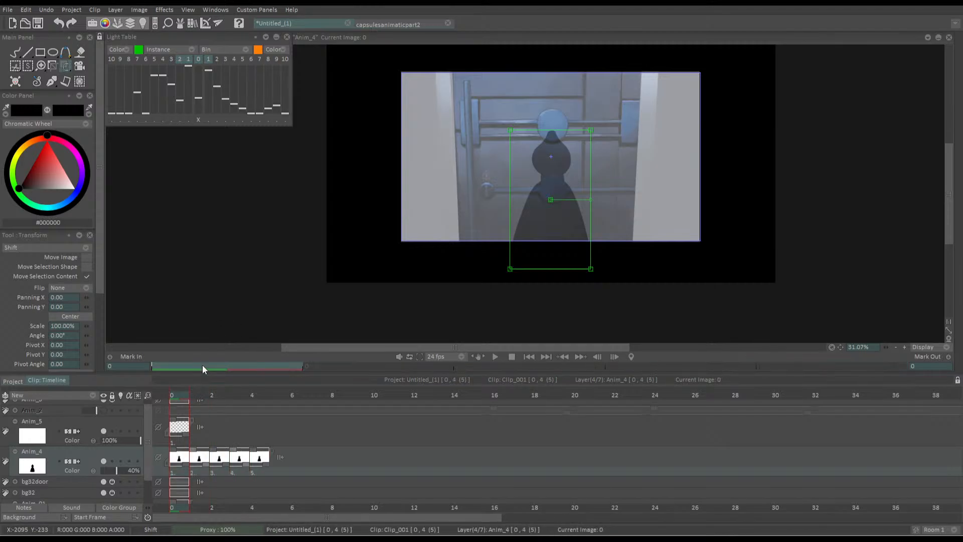
Enlarge the silhouette in frame 0 to about 194%, move its pivot, and shift it down low in the doorway
{"action": "left_click_drag", "start_coordinate": [510, 269], "coordinate": [457, 324]}
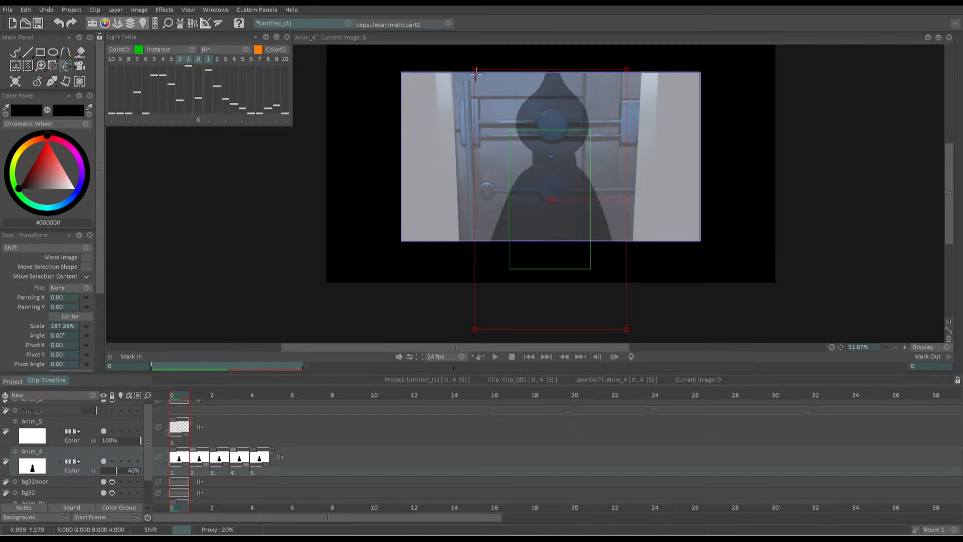
{"action": "left_click_drag", "start_coordinate": [475, 70], "coordinate": [473, 67]}
{"action": "left_click_drag", "start_coordinate": [488, 131], "coordinate": [452, 219]}
{"action": "left_click_drag", "start_coordinate": [440, 156], "coordinate": [439, 155]}
{"action": "left_click_drag", "start_coordinate": [456, 214], "coordinate": [546, 257]}
{"action": "key", "text": "Return"}
Enlarge the silhouette to 193.70% in frames 1 to 3, shifting it progressively higher and further right in the doorway
{"action": "key", "text": "Right"}
{"action": "key", "text": "Return"}
{"action": "key", "text": "Return"}
{"action": "key", "text": "Right"}
{"action": "key", "text": "Return"}
{"action": "key", "text": "Return"}
{"action": "key", "text": "Right"}
{"action": "key", "text": "Return"}
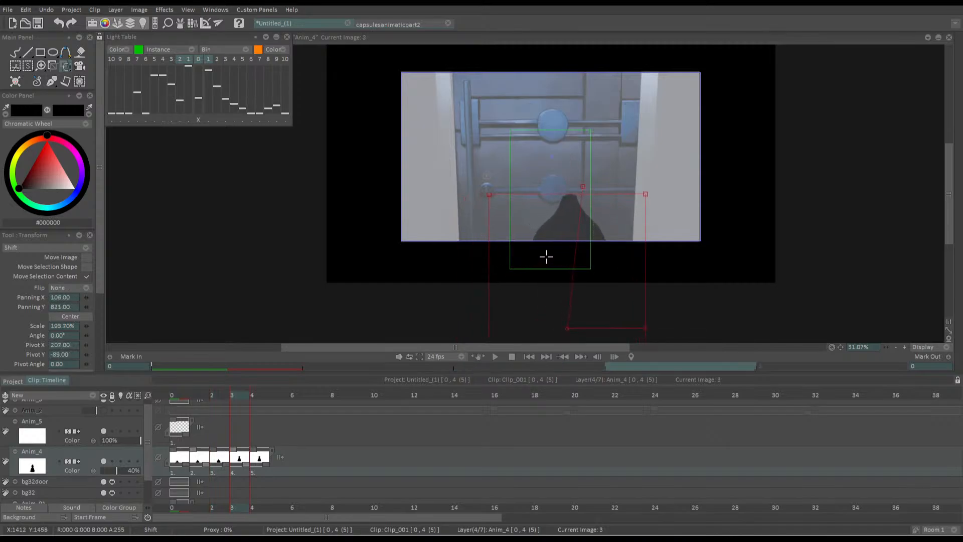
{"action": "key", "text": "Return"}
Copy the original silhouette drawing from frame 4 into frames 5 to 15 of its layer
{"action": "key", "text": "Right"}
{"action": "key", "text": "Return"}
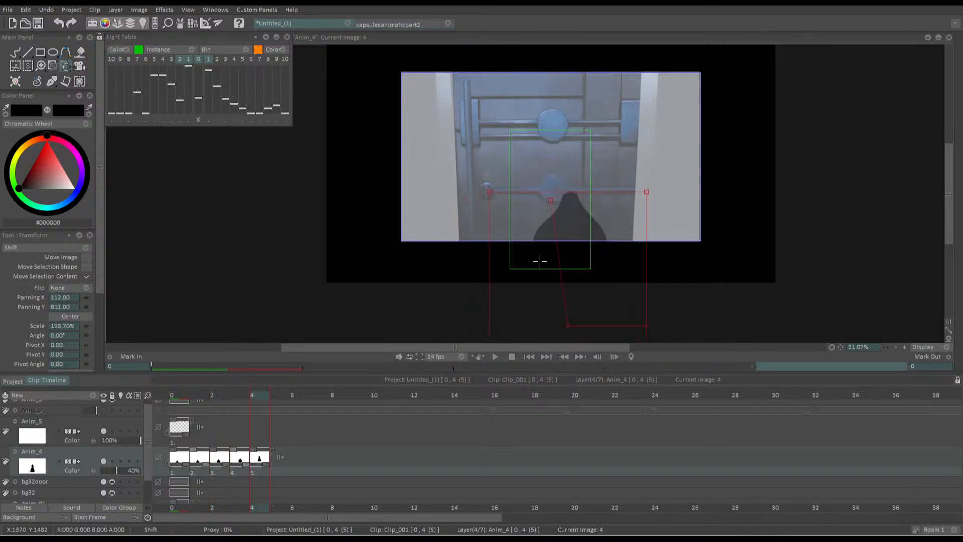
{"action": "key", "text": "Return"}
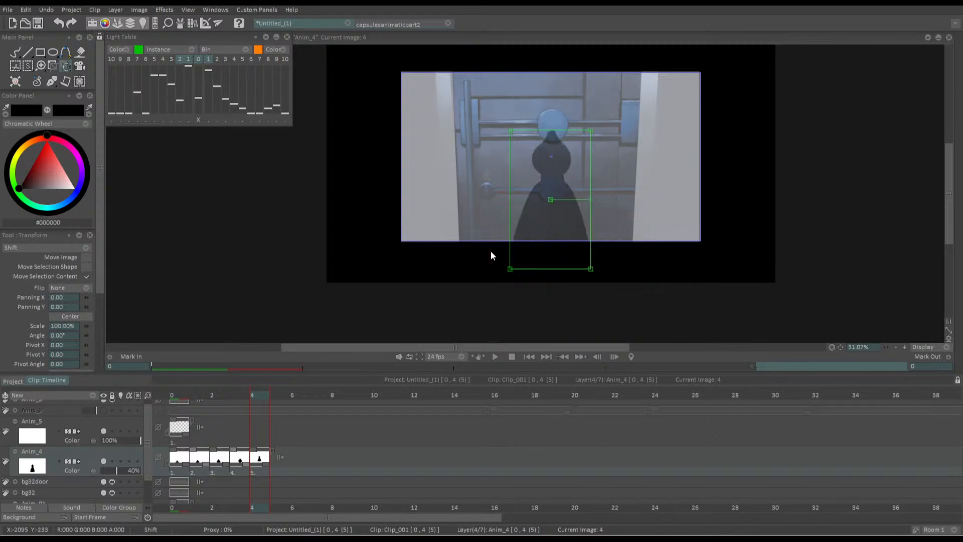
{"action": "key", "text": "ctrl+c"}
{"action": "left_click", "coordinate": [277, 394]}
{"action": "key", "text": "ctrl+v"}
{"action": "key", "text": "ctrl+v"}
{"action": "key", "text": "ctrl+v"}
{"action": "key", "text": "ctrl+v"}
{"action": "key", "text": "ctrl+v"}
{"action": "key", "text": "ctrl+v"}
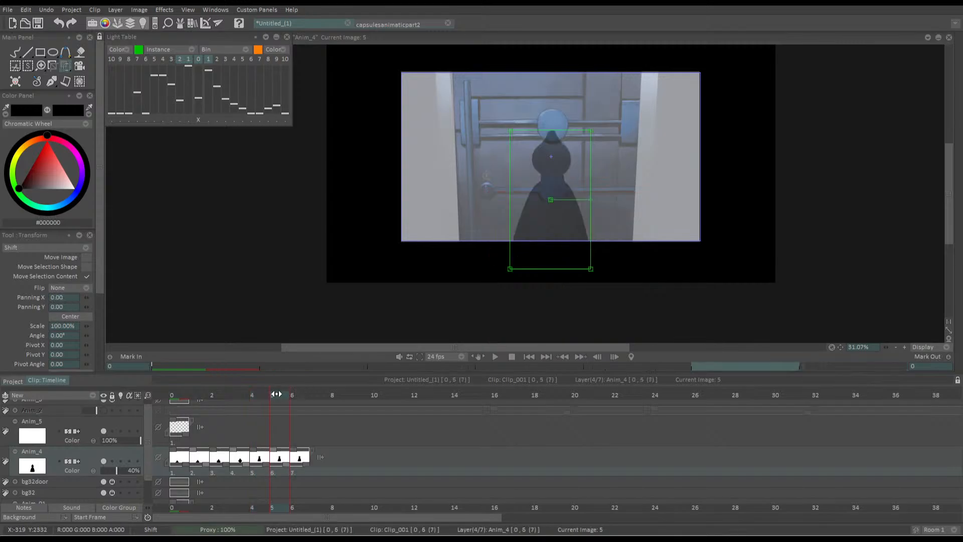
{"action": "key", "text": "ctrl+v"}
{"action": "key", "text": "ctrl+v"}
{"action": "key", "text": "ctrl+v"}
{"action": "key", "text": "ctrl+v"}
{"action": "key", "text": "ctrl+v"}
Enlarge the silhouette in frame 4 to 193.70%, shift it low in the doorway, and enable its layer's light table with a higher current-image level
{"action": "key", "text": "Left"}
{"action": "key", "text": "Left"}
{"action": "key", "text": "Left"}
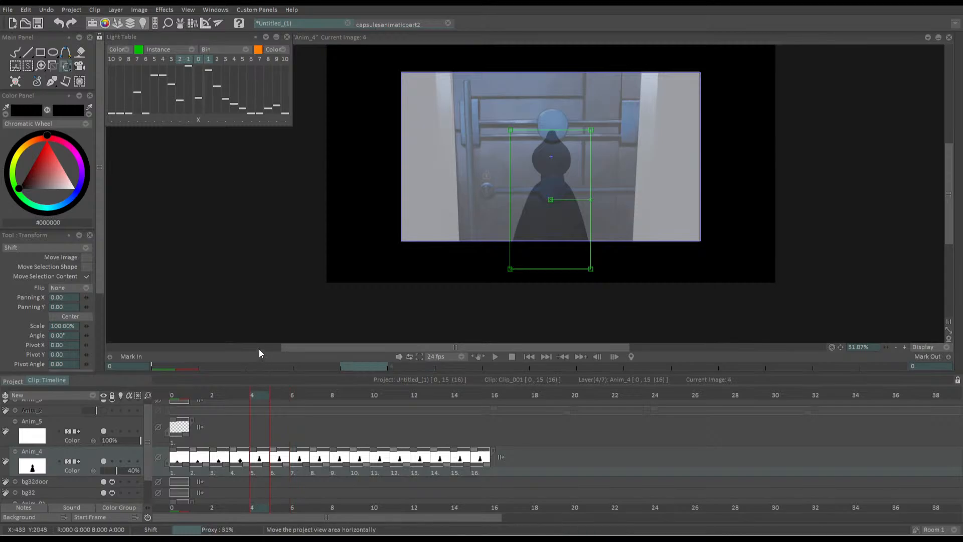
{"action": "key", "text": "Right"}
{"action": "key", "text": "Right"}
{"action": "key", "text": "Left"}
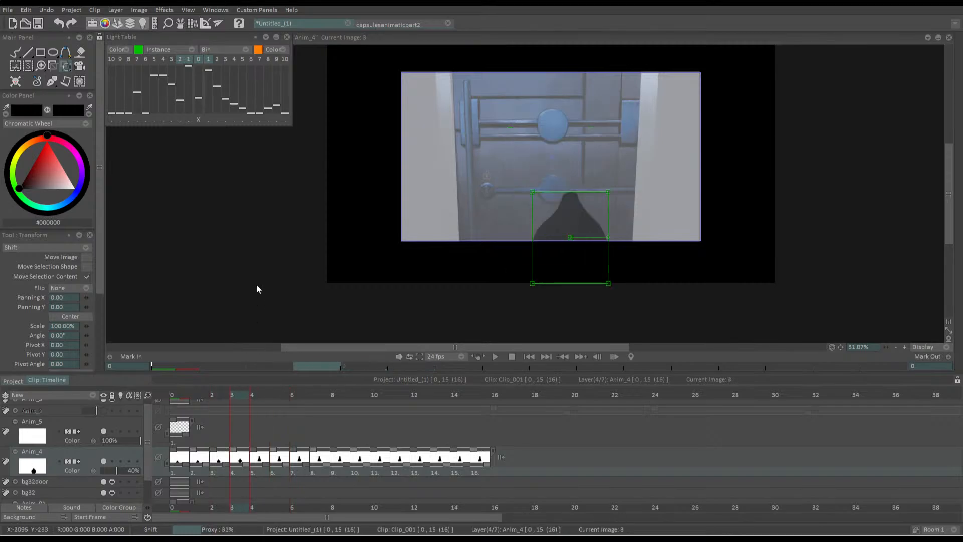
{"action": "key", "text": "Right"}
{"action": "left_click_drag", "start_coordinate": [463, 253], "coordinate": [539, 277]}
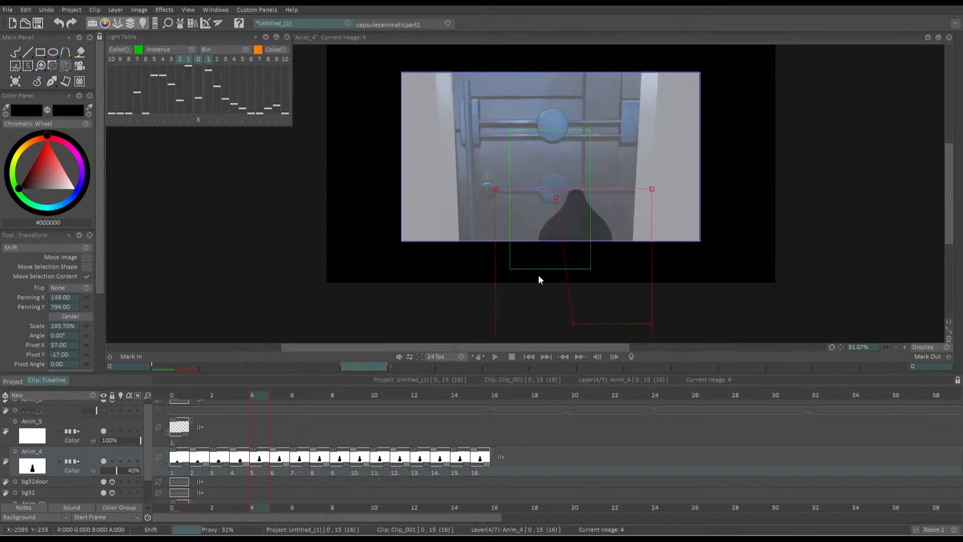
{"action": "left_click", "coordinate": [121, 461]}
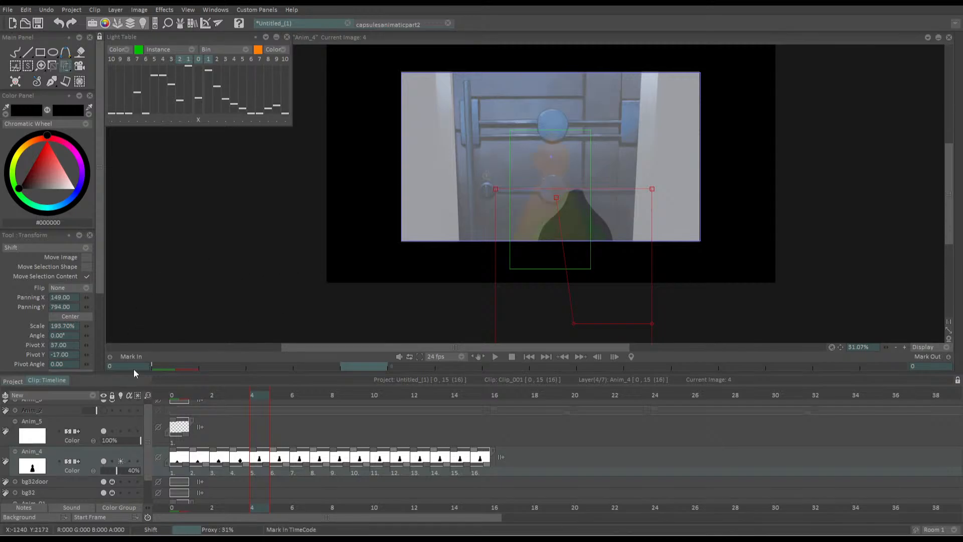
{"action": "left_click_drag", "start_coordinate": [195, 95], "coordinate": [196, 77]}
{"action": "key", "text": "Return"}
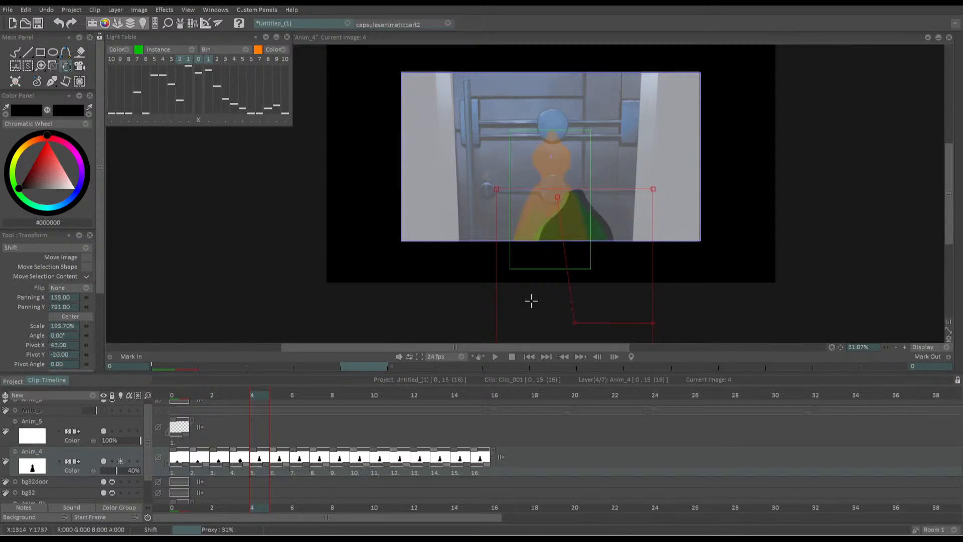
Enlarge the silhouette in frames 5 and 6 to 193.70%, raising it and shifting it gradually left
{"action": "key", "text": "Right"}
{"action": "key", "text": "Right"}
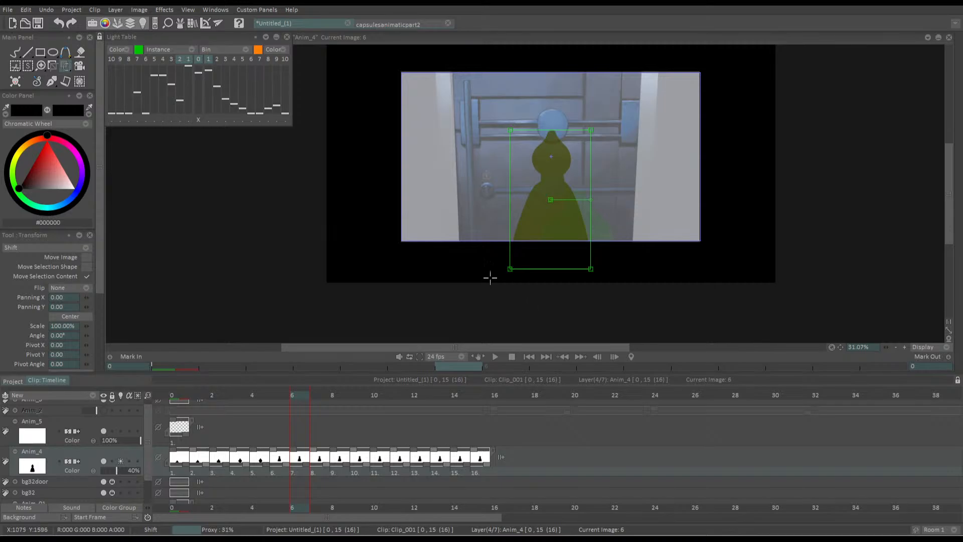
{"action": "key", "text": "Left"}
{"action": "key", "text": "Left"}
{"action": "key", "text": "Right"}
{"action": "key", "text": "Return"}
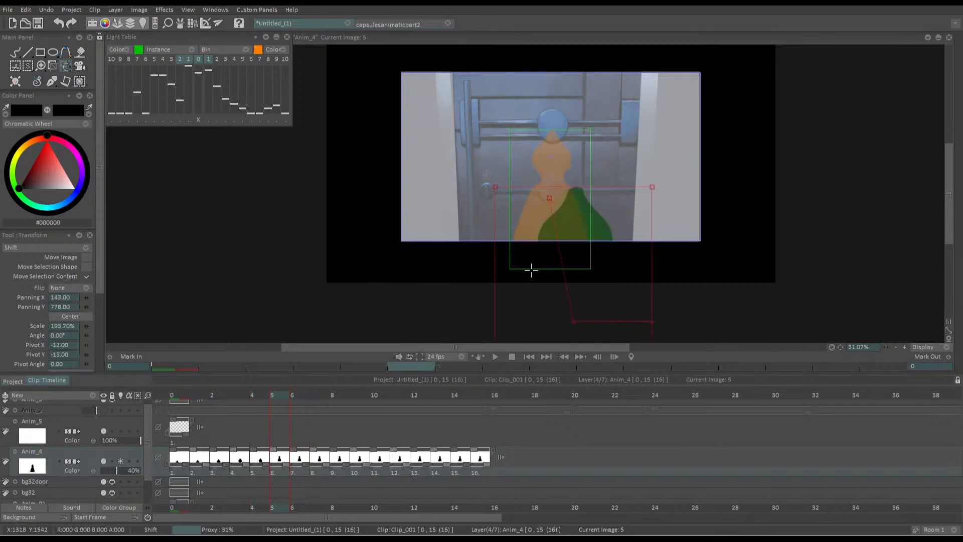
{"action": "key", "text": "Return"}
{"action": "key", "text": "Right"}
{"action": "key", "text": "Return"}
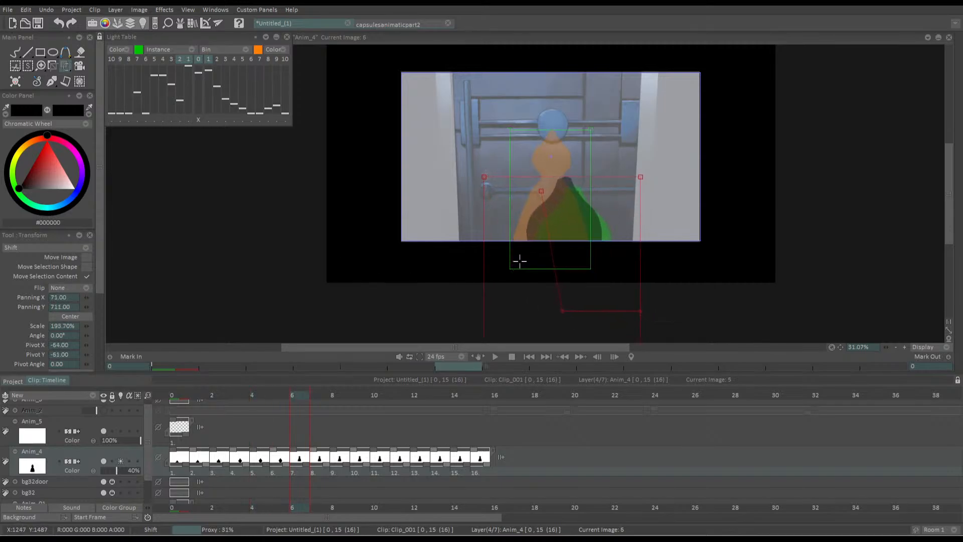
{"action": "key", "text": "Return"}
Reposition the silhouette in frames 7 to 9, moving it progressively up and left across the door
{"action": "key", "text": "Right"}
{"action": "key", "text": "Return"}
{"action": "left_click_drag", "start_coordinate": [521, 269], "coordinate": [507, 254]}
{"action": "key", "text": "Return"}
{"action": "key", "text": "Right"}
{"action": "key", "text": "Return"}
{"action": "key", "text": "Return"}
{"action": "key", "text": "Right"}
{"action": "key", "text": "Return"}
{"action": "key", "text": "Return"}
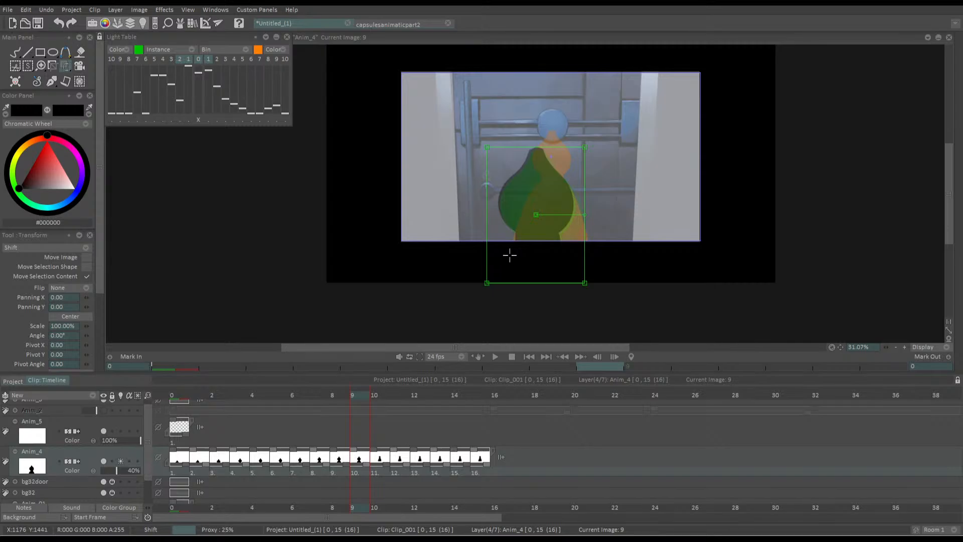
{"action": "key", "text": "Left"}
{"action": "key", "text": "Right"}
Extend the tenth silhouette drawing to an 18-frame hold and the first nine to two frames each, and play the result
{"action": "left_click_drag", "start_coordinate": [367, 466], "coordinate": [706, 457]}
{"action": "left_click_drag", "start_coordinate": [187, 465], "coordinate": [259, 466]}
{"action": "left_click_drag", "start_coordinate": [266, 465], "coordinate": [489, 467]}
{"action": "left_click", "coordinate": [527, 356]}
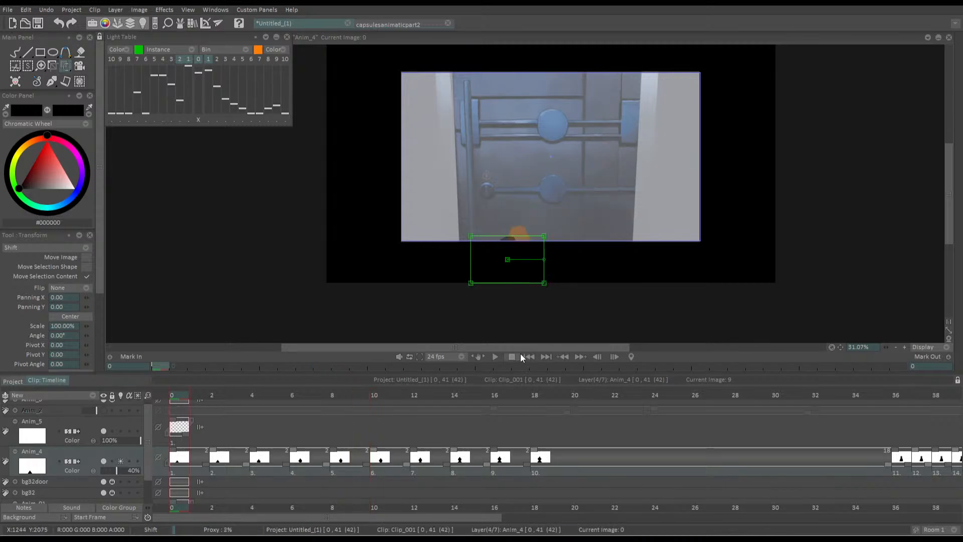
{"action": "left_click", "coordinate": [495, 356]}
{"action": "key", "text": "Return"}
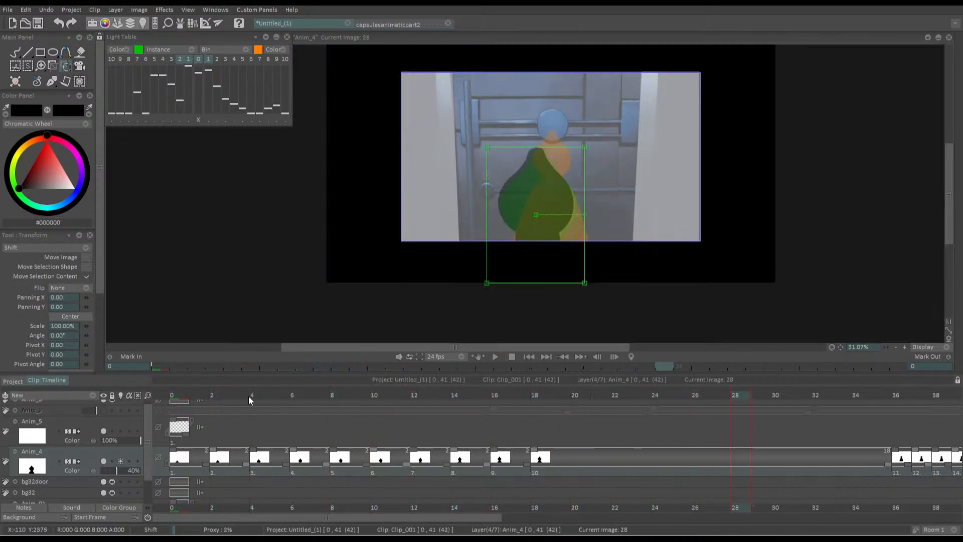
Extend the first nine silhouette drawings to three frames each and play the animation from frame 0
{"action": "left_click", "coordinate": [181, 398]}
{"action": "left_click_drag", "start_coordinate": [205, 464], "coordinate": [708, 464]}
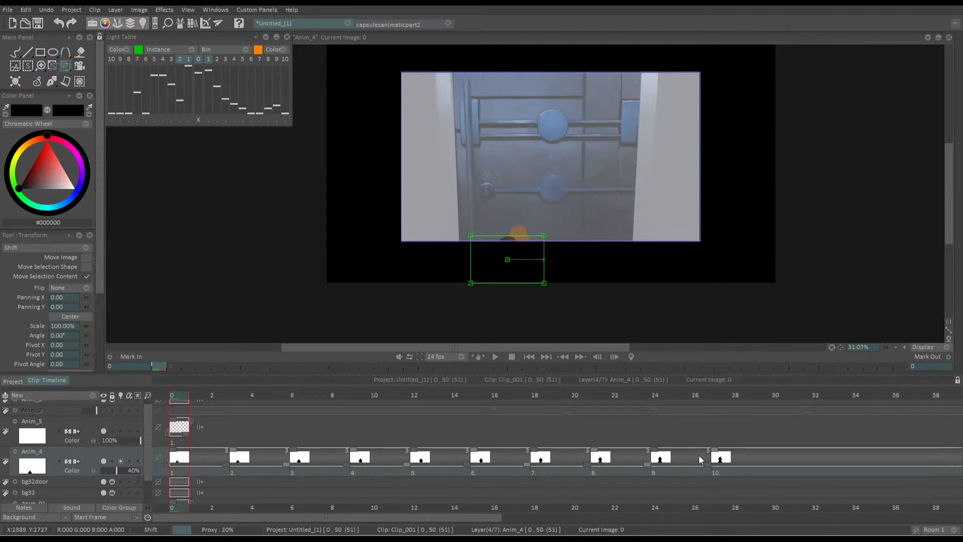
{"action": "key", "text": "Return"}
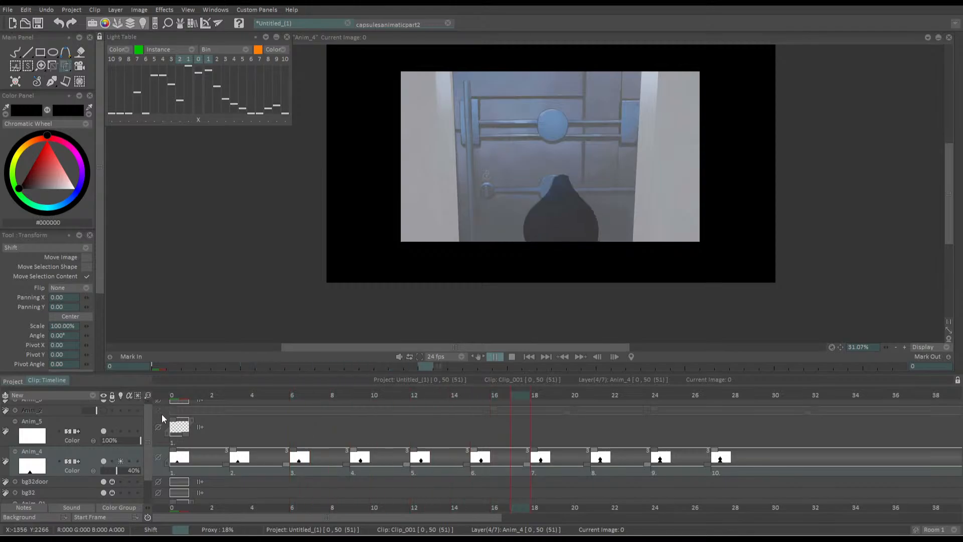
{"action": "key", "text": "Return"}
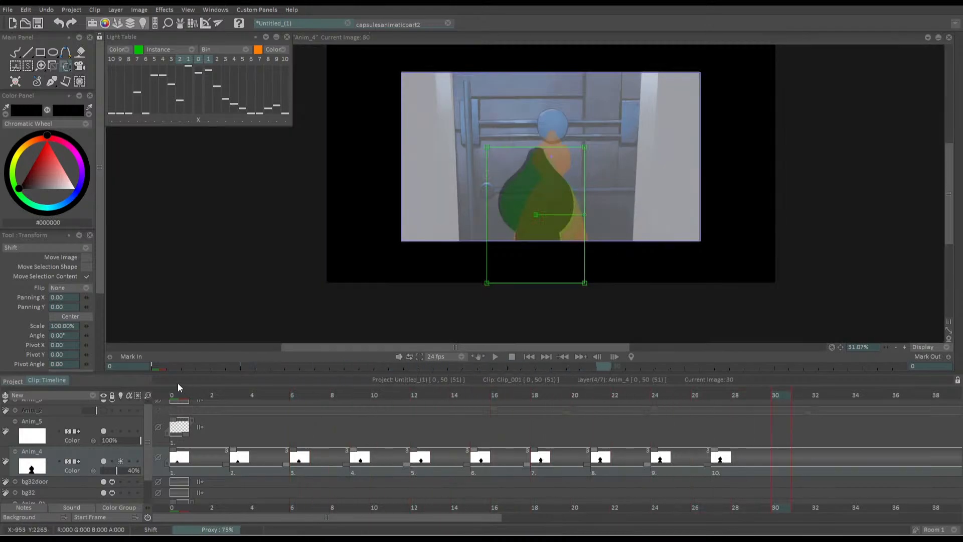
Shift the silhouette 92 pixels to the right in the first three drawings, at frames 0, 3 and 6
{"action": "left_click_drag", "start_coordinate": [196, 394], "coordinate": [158, 394]}
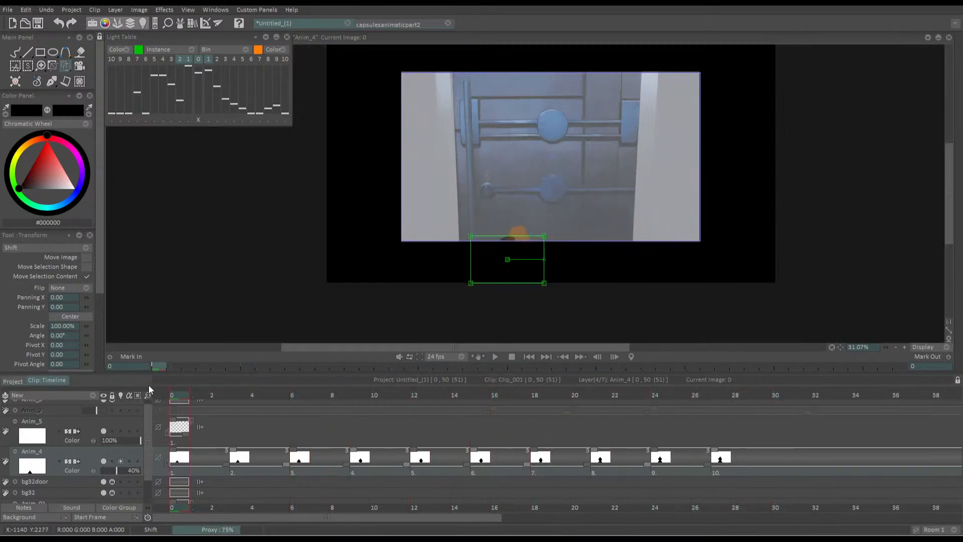
{"action": "left_click_drag", "start_coordinate": [87, 298], "coordinate": [177, 314]}
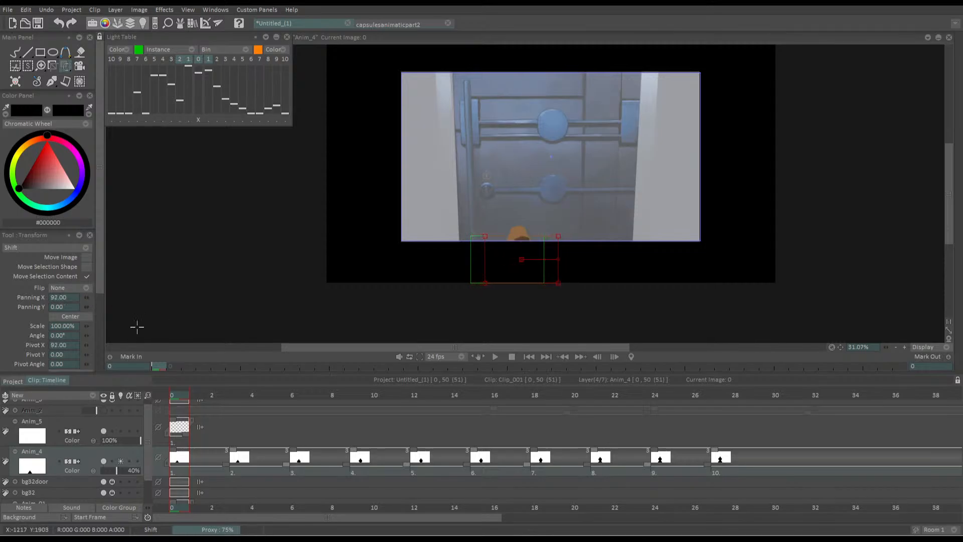
{"action": "key", "text": "Return"}
{"action": "key", "text": "Right"}
{"action": "key", "text": "Right"}
{"action": "key", "text": "Right"}
{"action": "key", "text": "Return"}
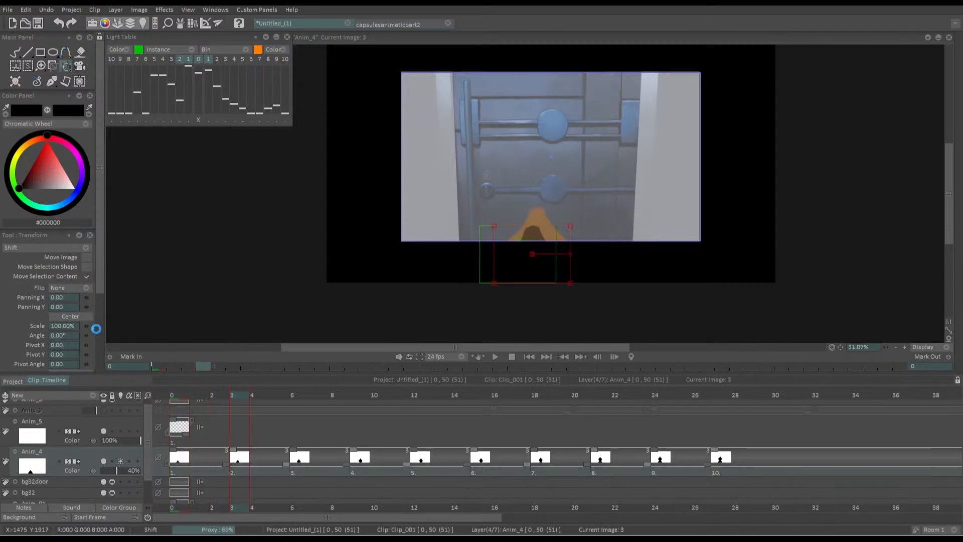
{"action": "key", "text": "Right"}
{"action": "key", "text": "Right"}
{"action": "key", "text": "Right"}
{"action": "key", "text": "Return"}
{"action": "key", "text": "Return"}
Step through the following drawings and play the silhouette animation from frame 0 to check its movement
{"action": "key", "text": "Right"}
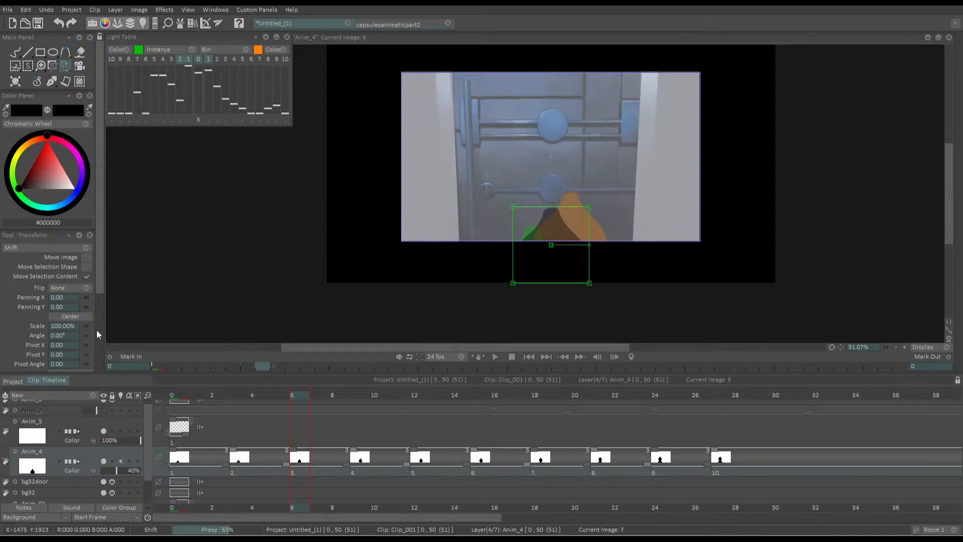
{"action": "key", "text": "Right"}
{"action": "key", "text": "Right"}
{"action": "key", "text": "Right"}
{"action": "key", "text": "Right"}
{"action": "key", "text": "Right"}
{"action": "key", "text": "Right"}
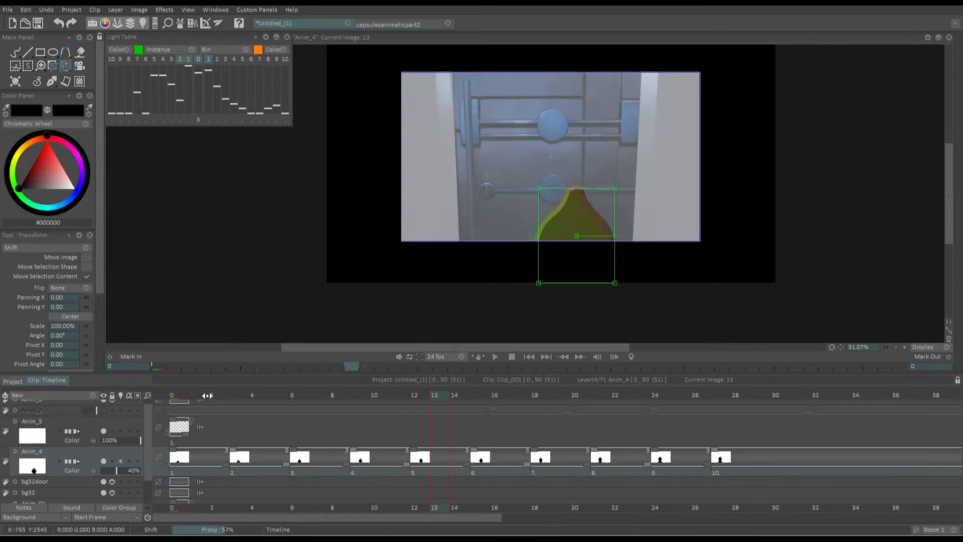
{"action": "left_click", "coordinate": [184, 395]}
{"action": "key", "text": "space"}
{"action": "key", "text": "space"}
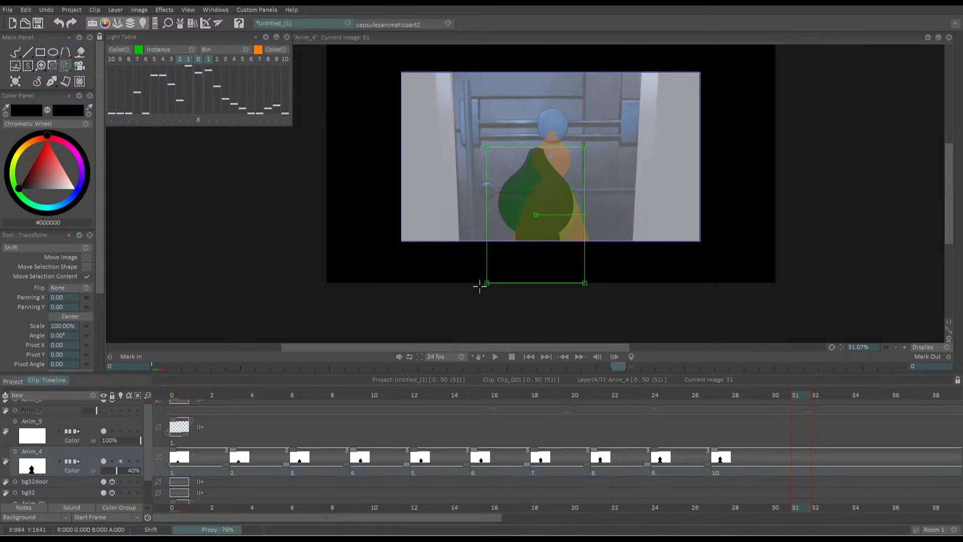
{"action": "left_click", "coordinate": [528, 357]}
{"action": "key", "text": "space"}
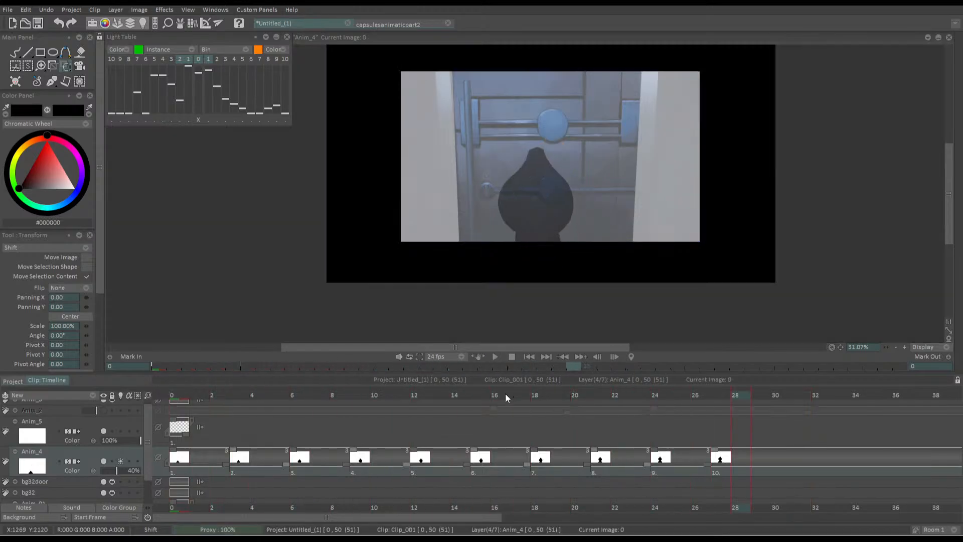
{"action": "key", "text": "space"}
Shorten the hold on the tenth silhouette drawing, starting at frame 27, to six frames
{"action": "left_click_drag", "start_coordinate": [177, 390], "coordinate": [719, 418]}
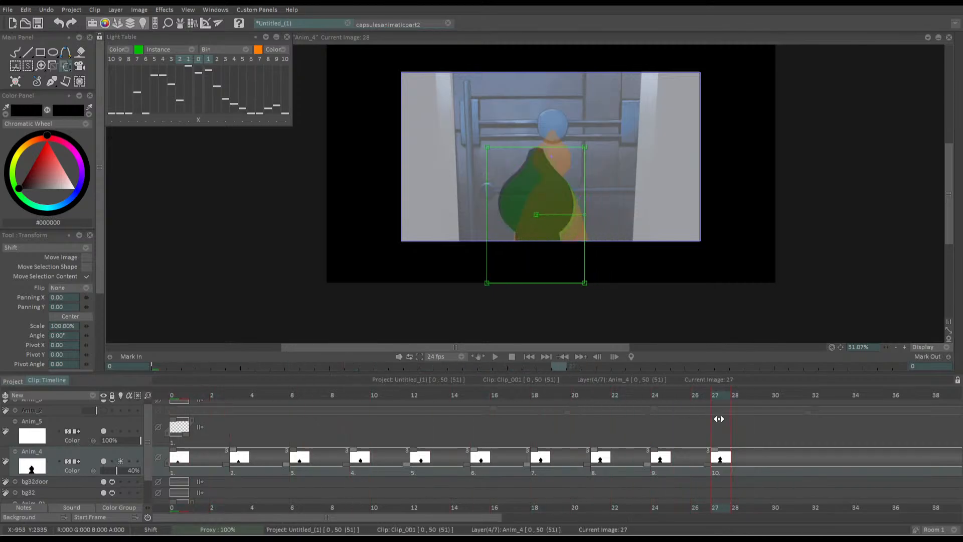
{"action": "left_click_drag", "start_coordinate": [455, 519], "coordinate": [540, 509]}
{"action": "left_click_drag", "start_coordinate": [898, 464], "coordinate": [652, 455]}
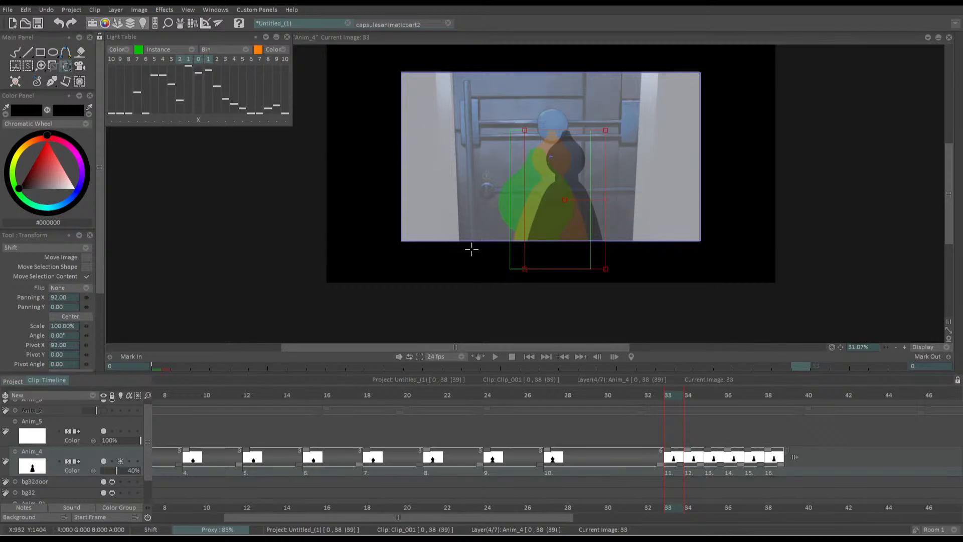
Copy the silhouette drawing held at frame 32 into frames 33 to 36, with the last copy extended to eight frames
{"action": "key", "text": "Left"}
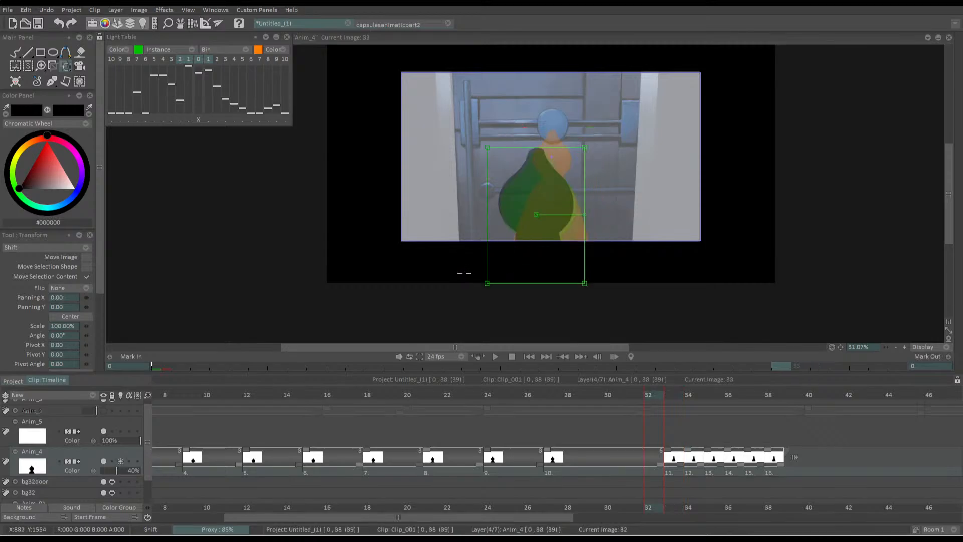
{"action": "key", "text": "ctrl+c"}
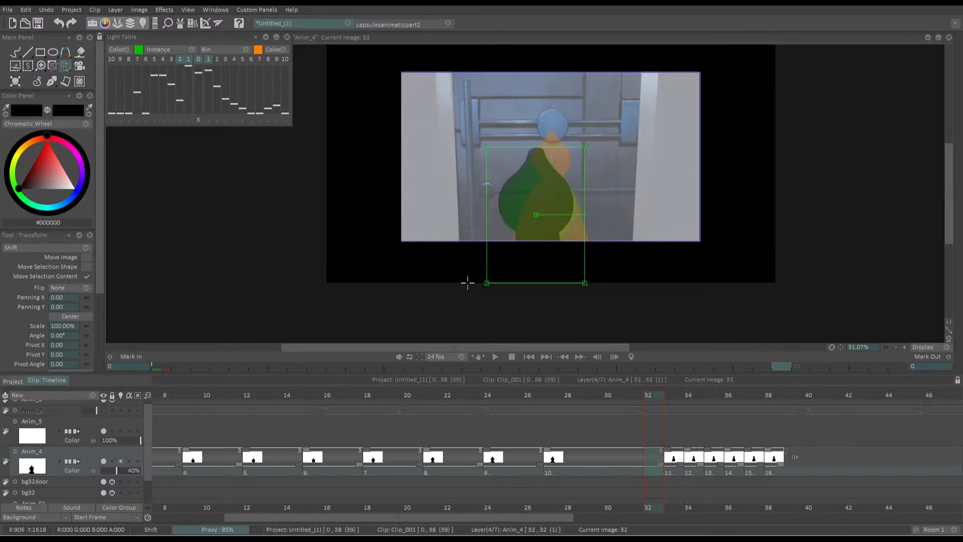
{"action": "left_click", "coordinate": [672, 397]}
{"action": "key", "text": "ctrl+v"}
{"action": "left_click_drag", "start_coordinate": [682, 465], "coordinate": [821, 465]}
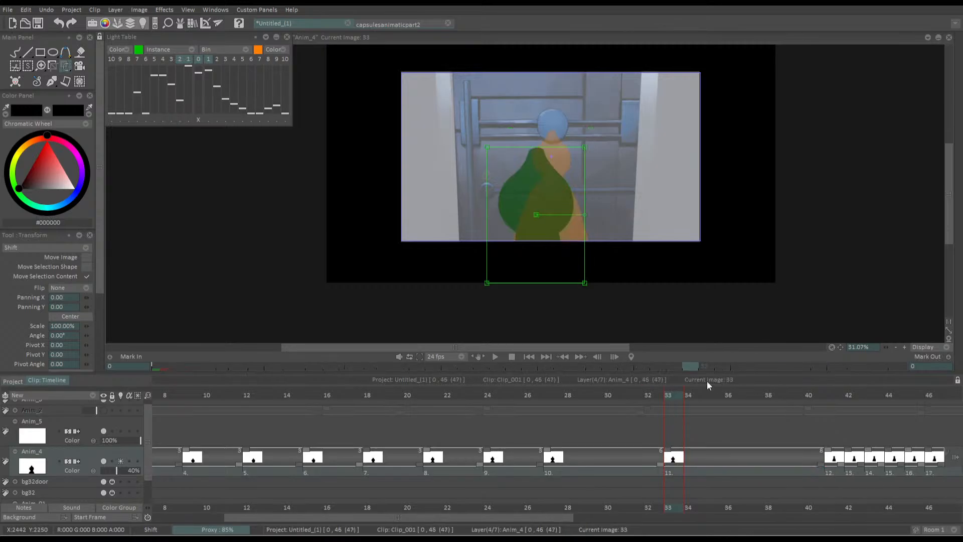
{"action": "key", "text": "ctrl+v"}
{"action": "key", "text": "ctrl+v"}
{"action": "key", "text": "ctrl+v"}
{"action": "key", "text": "Left"}
{"action": "key", "text": "Right"}
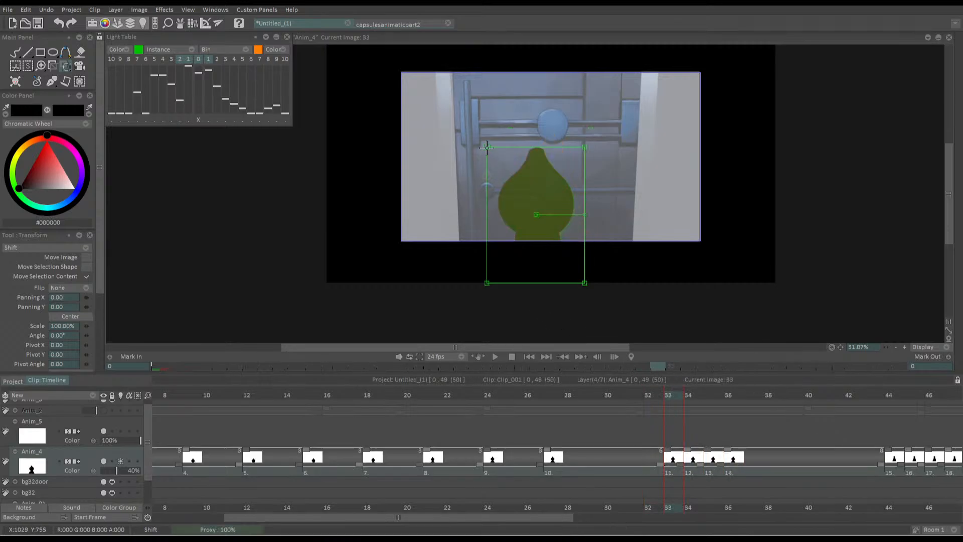
Enlarge the silhouette slightly in frames 33 to 35 and shift it up and right toward the middle of the door
{"action": "left_click_drag", "start_coordinate": [486, 148], "coordinate": [512, 185]}
{"action": "key", "text": "Return"}
{"action": "key", "text": "Right"}
{"action": "key", "text": "Return"}
{"action": "key", "text": "Right"}
{"action": "key", "text": "Return"}
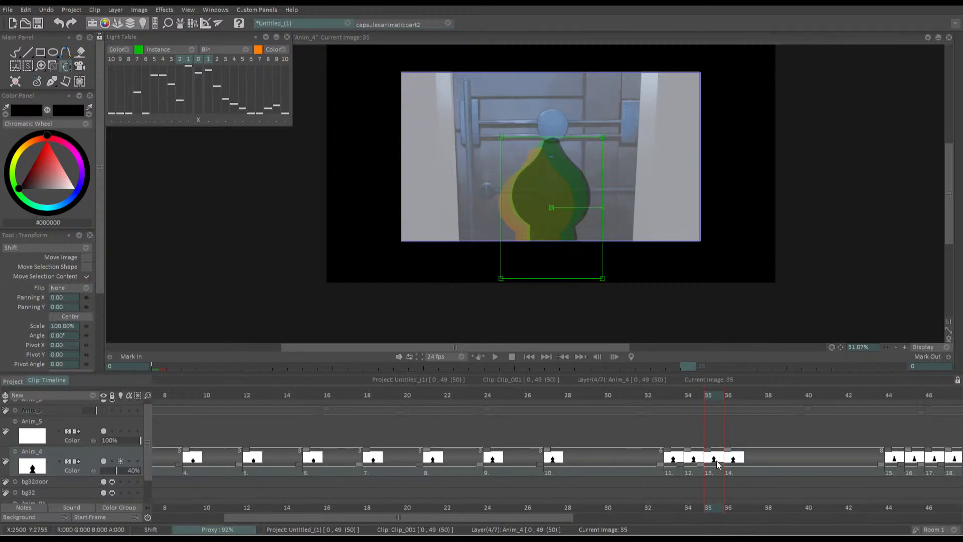
Delete the extra copy at frame 36, extend drawings 11 and 12 to three frames each, lengthen drawing 13, and preview the timing
{"action": "key", "text": "Right"}
{"action": "key", "text": "Delete"}
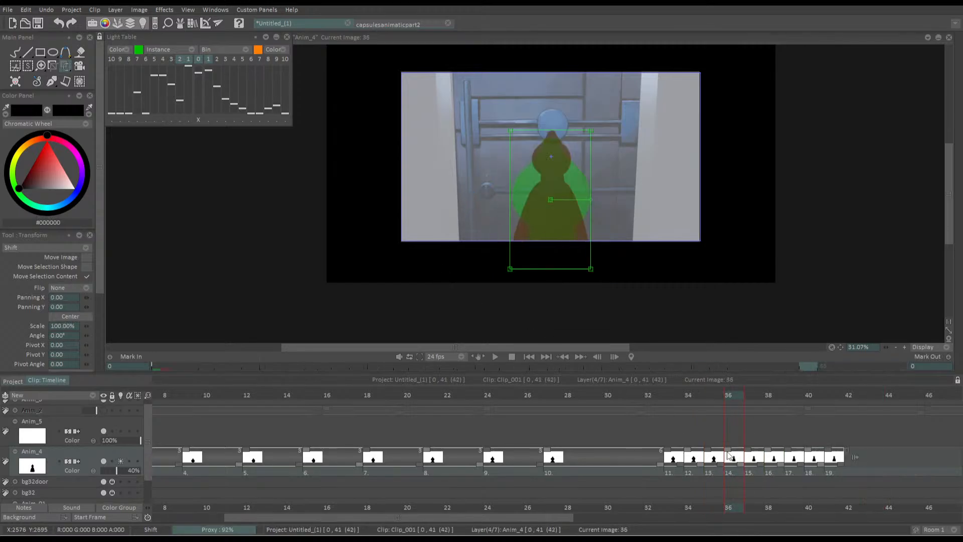
{"action": "left_click_drag", "start_coordinate": [720, 464], "coordinate": [961, 463]}
{"action": "left_click_drag", "start_coordinate": [680, 464], "coordinate": [787, 451]}
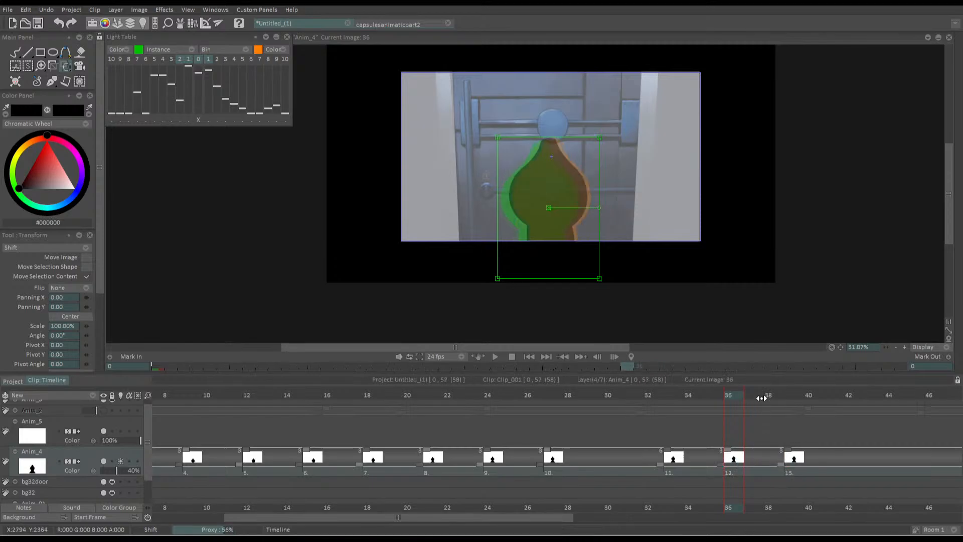
{"action": "key", "text": "space"}
{"action": "key", "text": "space"}
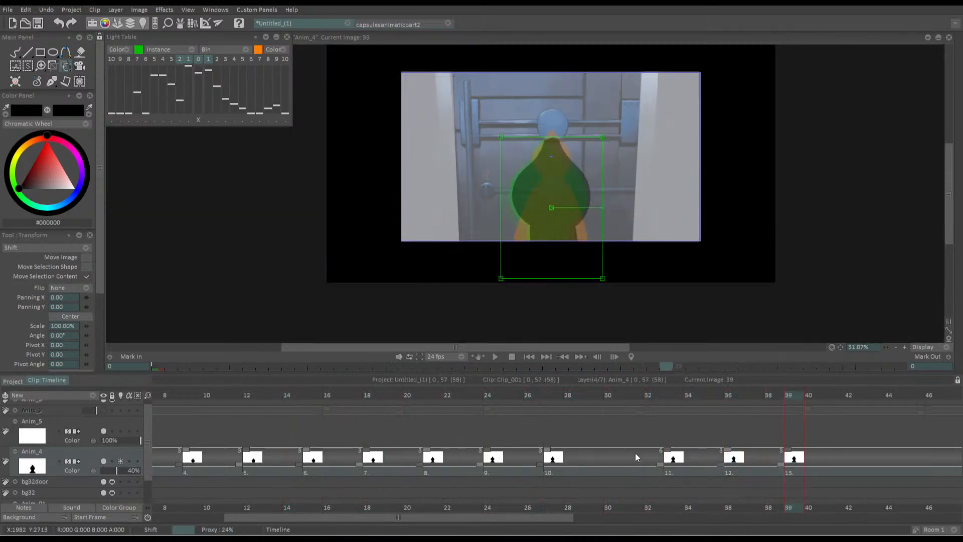
Shorten the hold on the tenth silhouette drawing, starting at frame 27, to four frames and preview the timing from the start
{"action": "left_click_drag", "start_coordinate": [660, 463], "coordinate": [620, 457]}
{"action": "left_click_drag", "start_coordinate": [589, 396], "coordinate": [172, 396]}
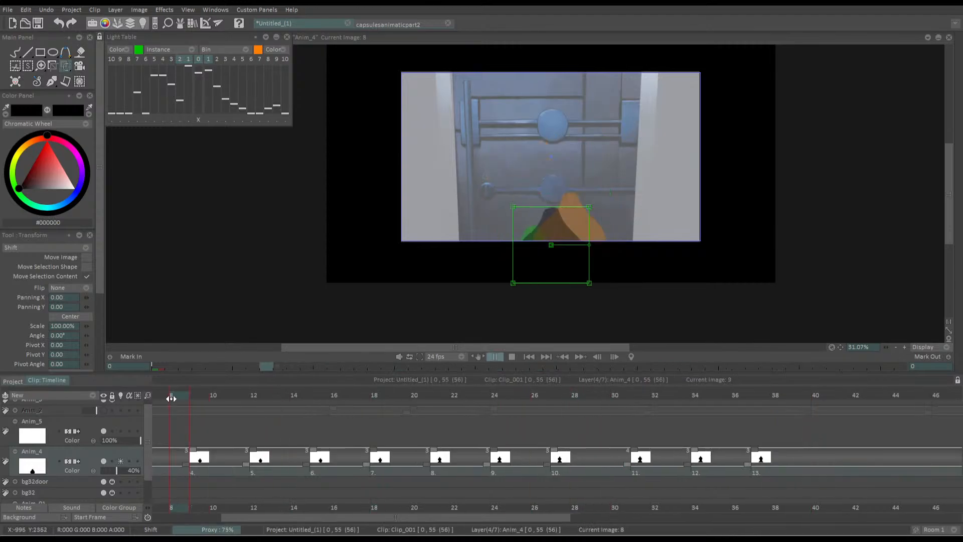
{"action": "key", "text": "space"}
{"action": "key", "text": "space"}
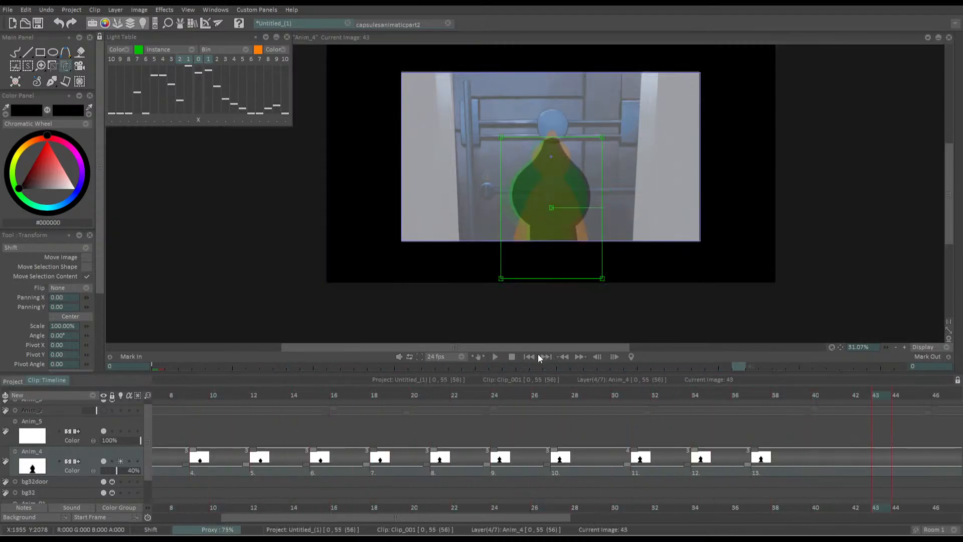
{"action": "left_click", "coordinate": [532, 356]}
{"action": "key", "text": "space"}
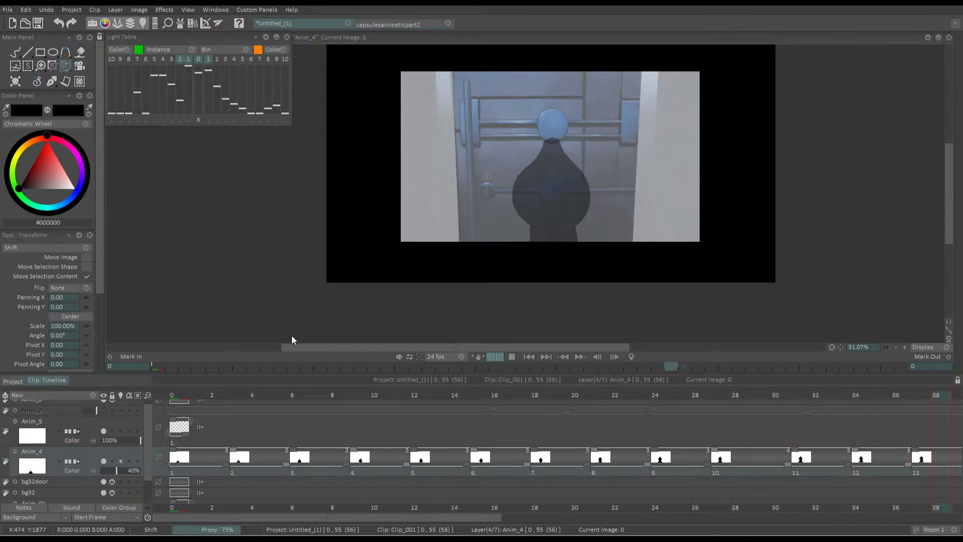
{"action": "key", "text": "space"}
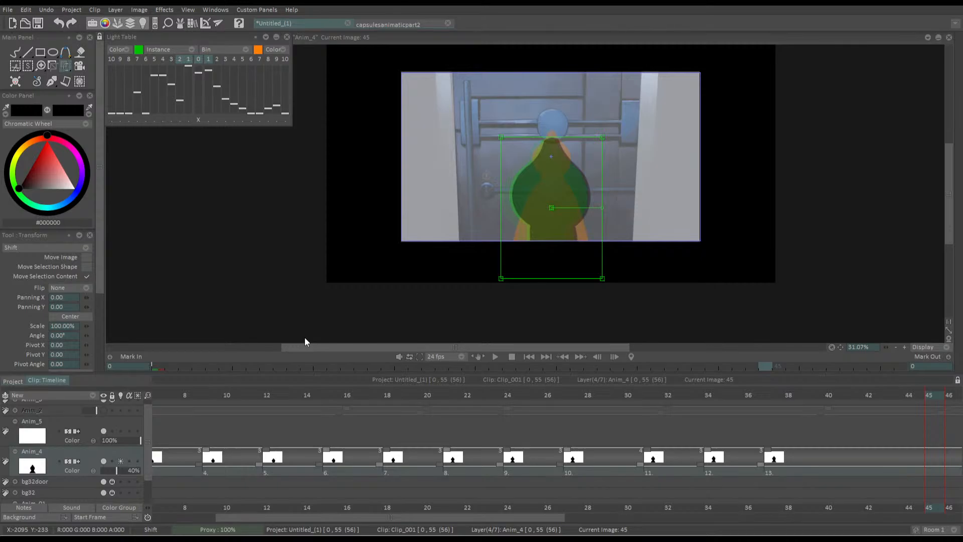
{"action": "left_click_drag", "start_coordinate": [520, 241], "coordinate": [516, 217]}
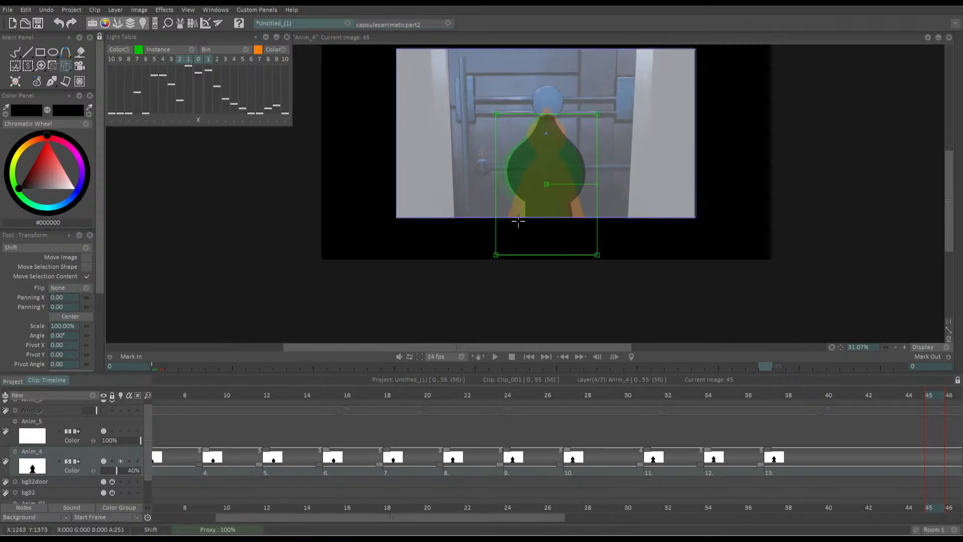
{"action": "left_click_drag", "start_coordinate": [384, 396], "coordinate": [114, 416]}
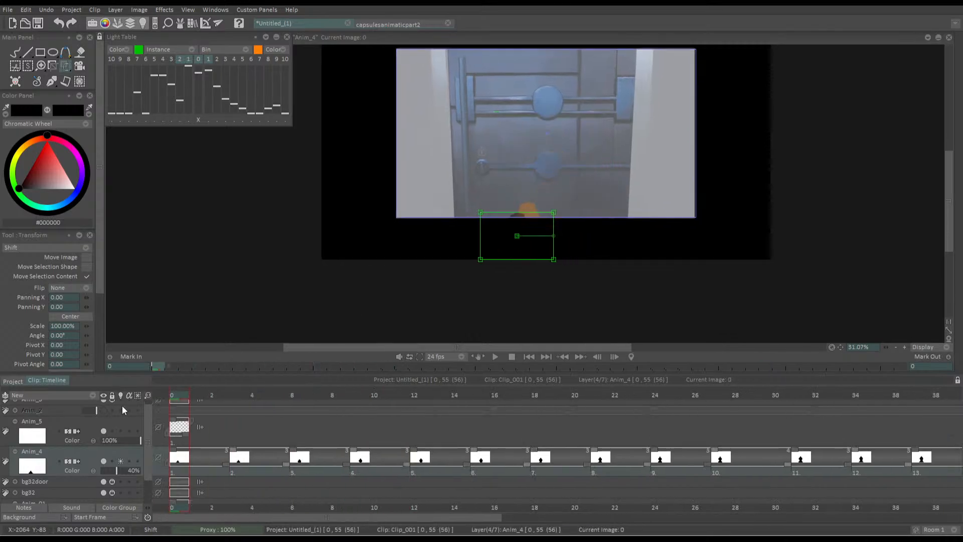
{"action": "key", "text": "Return"}
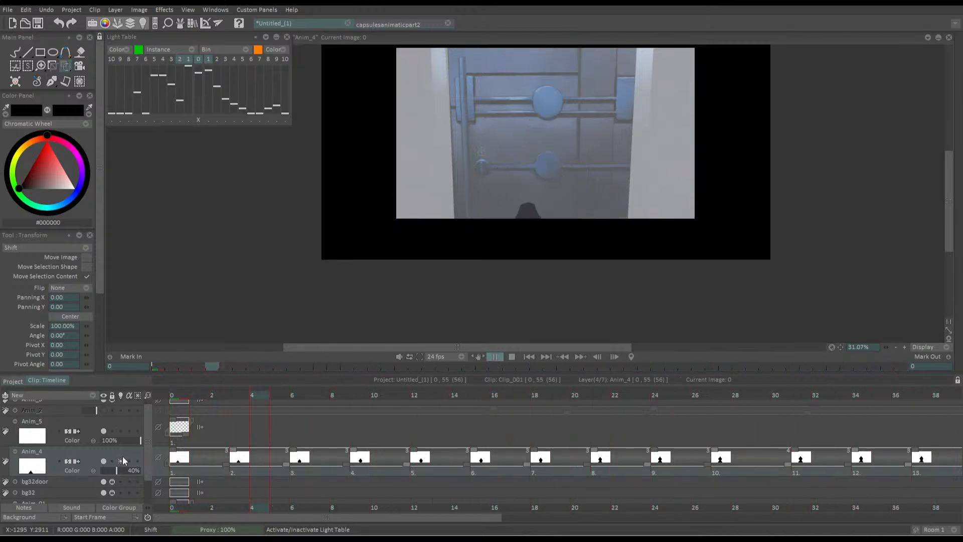
Delay the silhouette animation on Anim_4 with a blank eight-frame hold at frame 0, then preview the new timing
{"action": "left_click", "coordinate": [174, 431]}
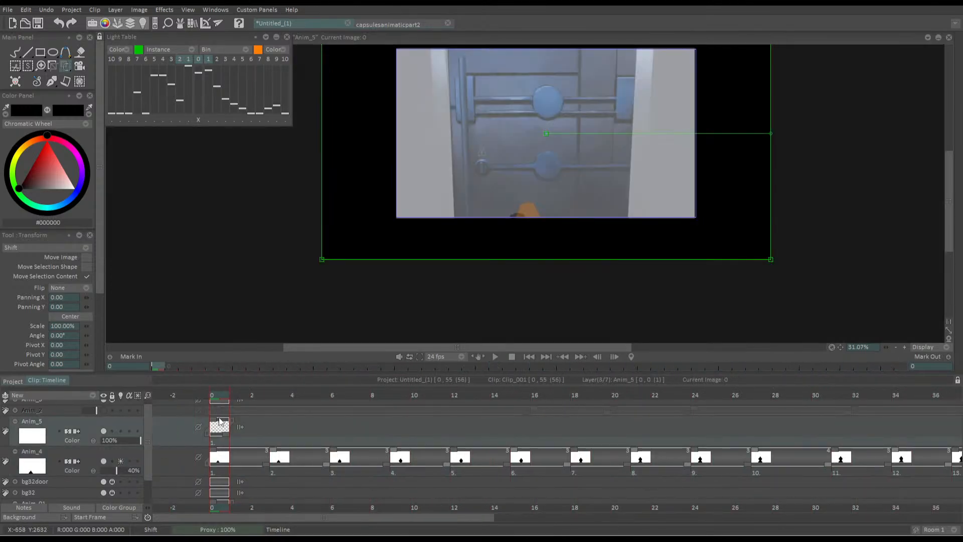
{"action": "left_click_drag", "start_coordinate": [233, 459], "coordinate": [273, 459]}
{"action": "left_click", "coordinate": [693, 395]}
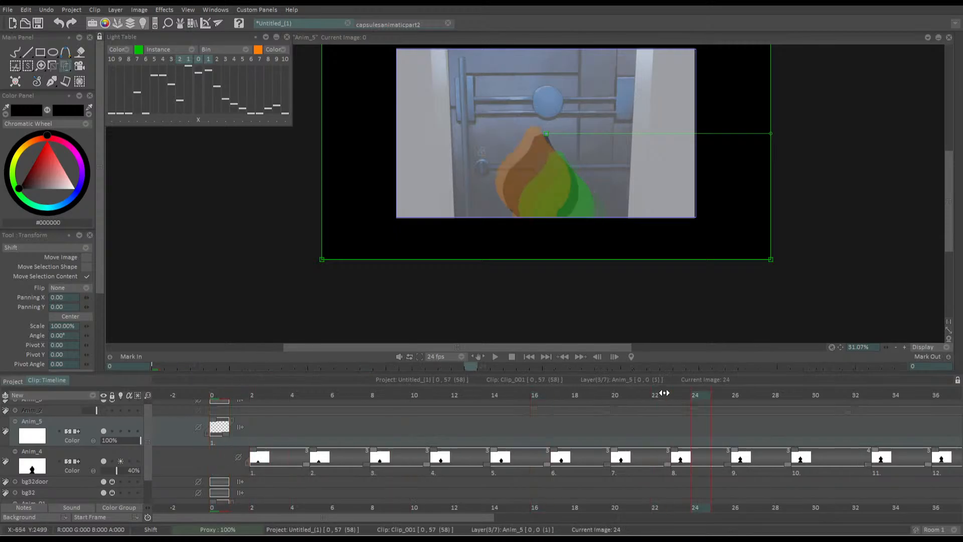
{"action": "left_click", "coordinate": [213, 395]}
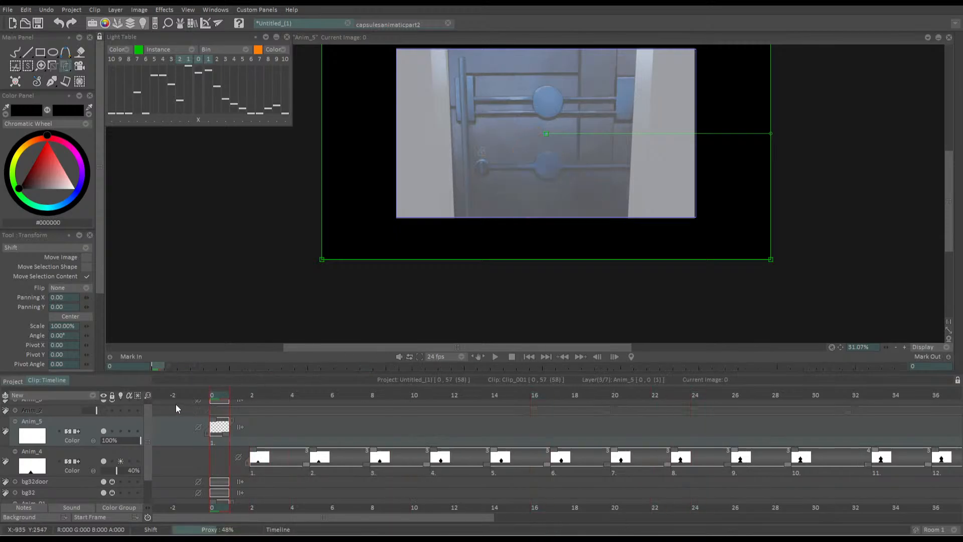
{"action": "key", "text": "Down"}
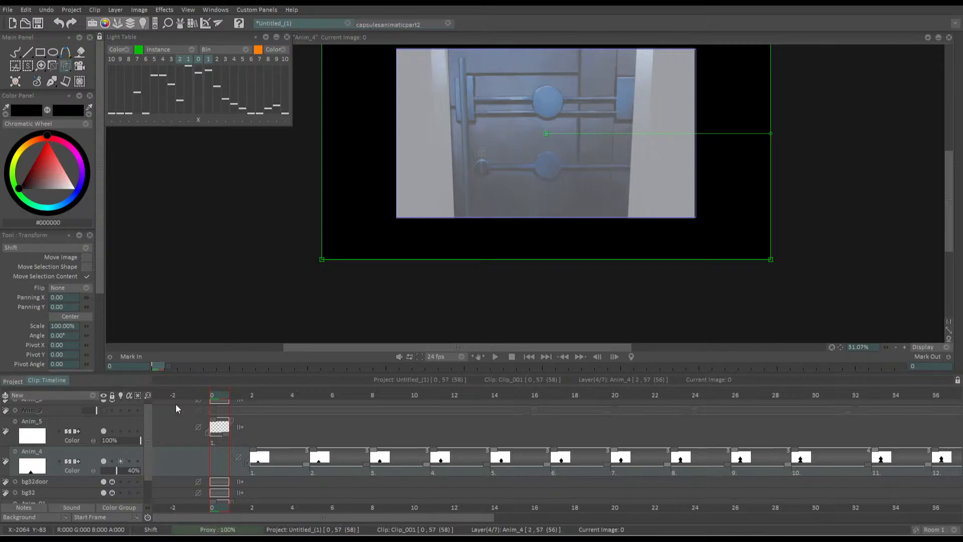
{"action": "left_click_drag", "start_coordinate": [250, 465], "coordinate": [355, 466]}
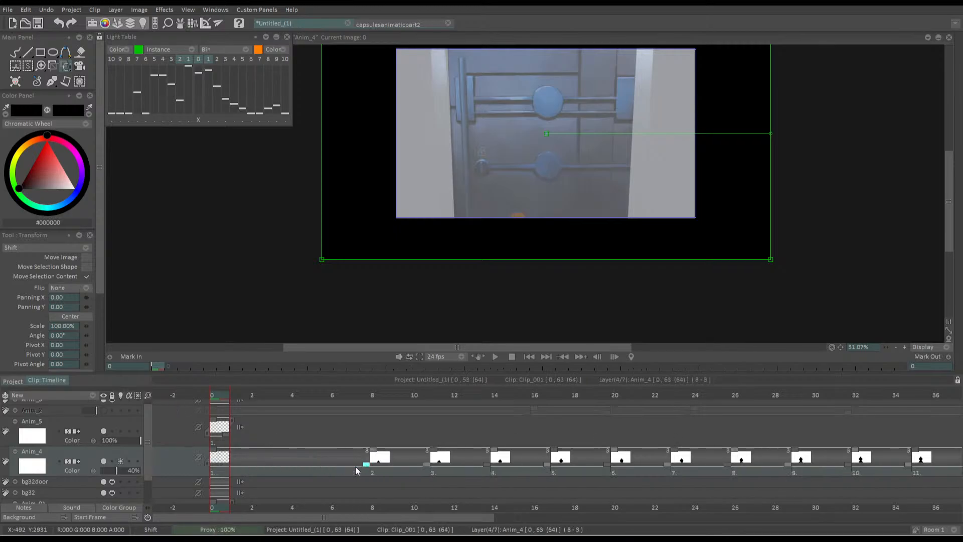
{"action": "left_click", "coordinate": [495, 356]}
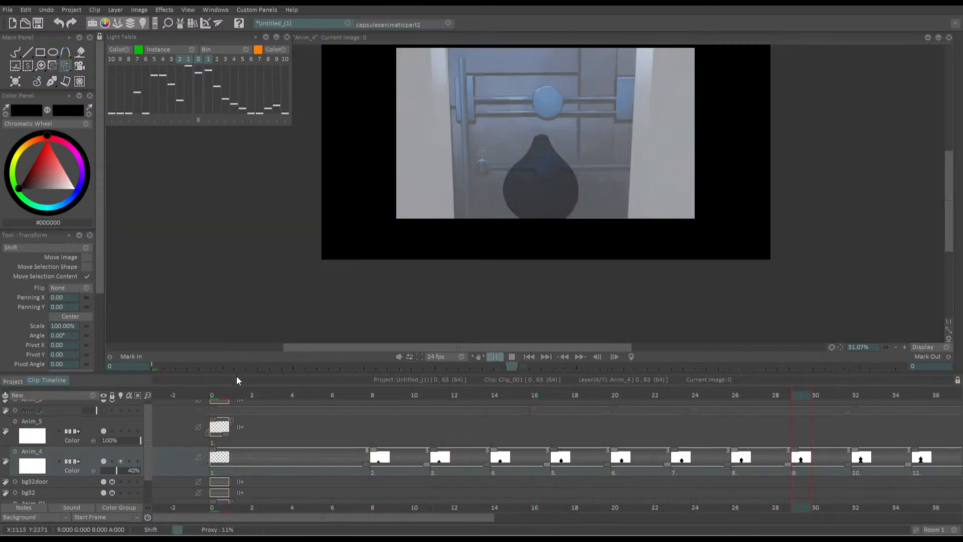
{"action": "left_click", "coordinate": [247, 417]}
{"action": "left_click", "coordinate": [247, 417]}
Step forward and back through the silhouette drawings up to frame 42 to examine their spacing with the light table
{"action": "key", "text": "Right"}
{"action": "key", "text": "Right"}
{"action": "key", "text": "Right"}
{"action": "key", "text": "Right"}
{"action": "key", "text": "Right"}
{"action": "key", "text": "Right"}
{"action": "key", "text": "Right"}
{"action": "key", "text": "Right"}
{"action": "key", "text": "Right"}
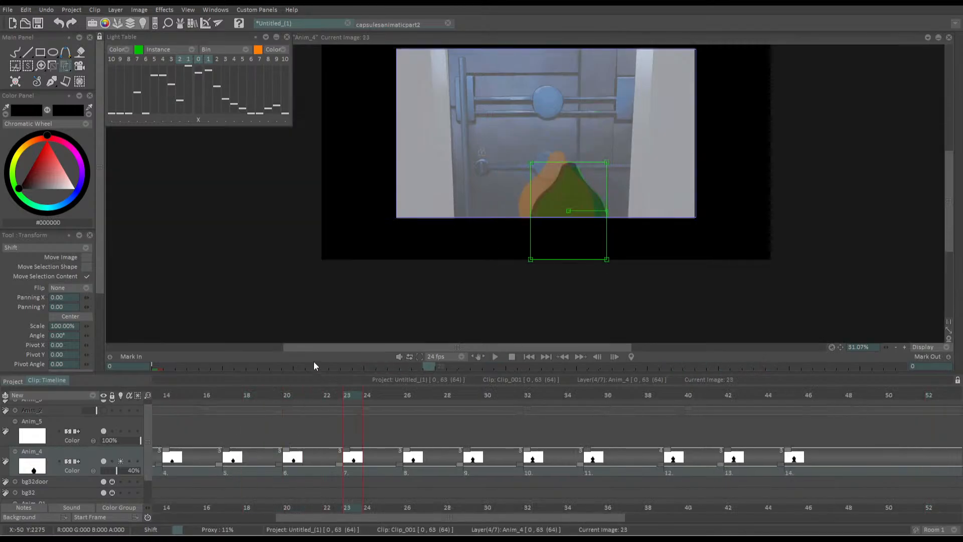
{"action": "key", "text": "Right"}
{"action": "key", "text": "Right"}
{"action": "key", "text": "Right"}
{"action": "key", "text": "Right"}
{"action": "key", "text": "Right"}
{"action": "key", "text": "Right"}
{"action": "key", "text": "Right"}
{"action": "key", "text": "Right"}
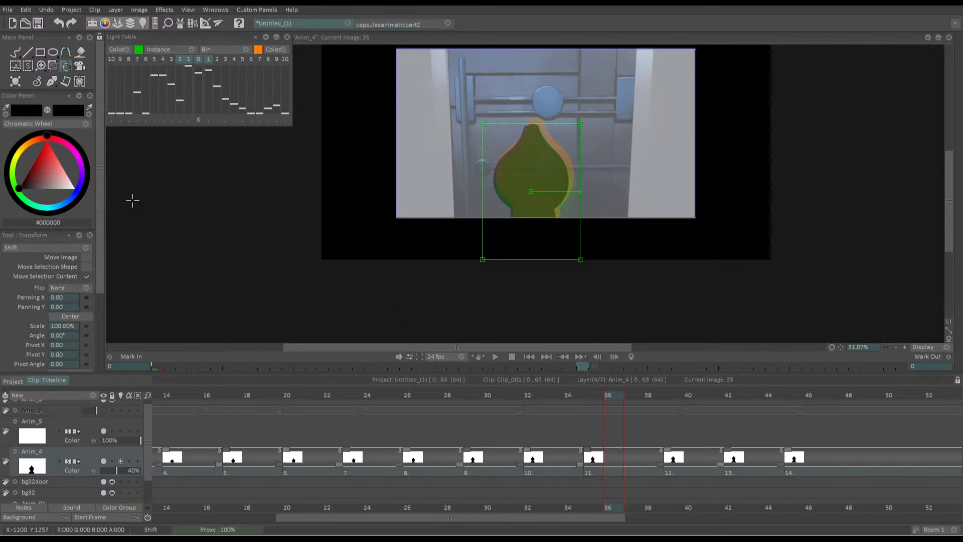
{"action": "key", "text": "Right"}
{"action": "key", "text": "Right"}
{"action": "key", "text": "Right"}
{"action": "key", "text": "Right"}
{"action": "key", "text": "Right"}
{"action": "key", "text": "Right"}
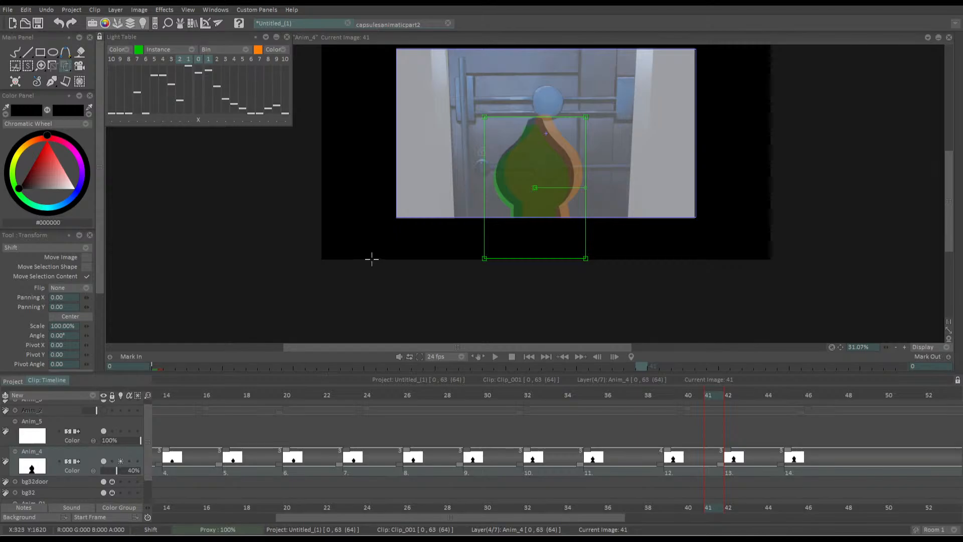
{"action": "key", "text": "Right"}
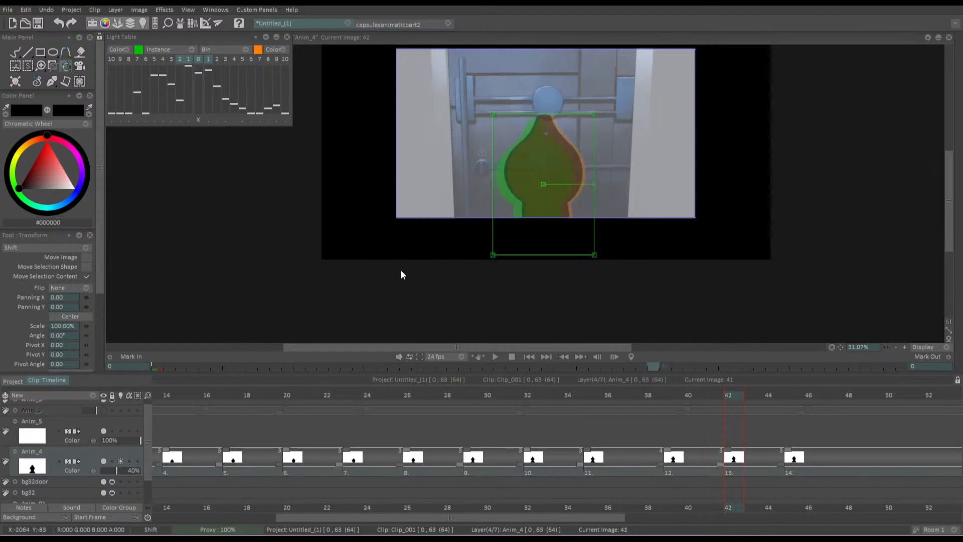
{"action": "key", "text": "Left"}
{"action": "key", "text": "Left"}
{"action": "key", "text": "Left"}
{"action": "key", "text": "Left"}
{"action": "key", "text": "Left"}
{"action": "key", "text": "Left"}
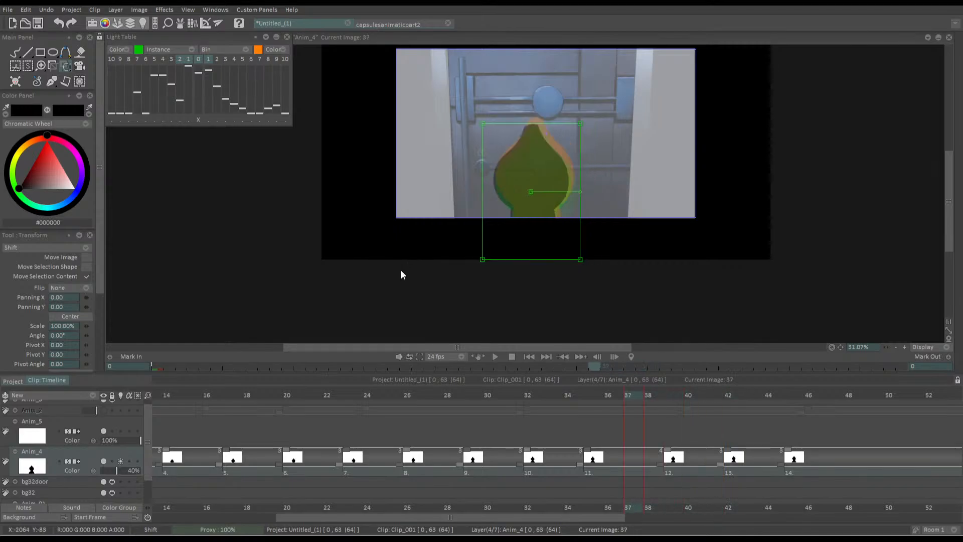
{"action": "key", "text": "Left"}
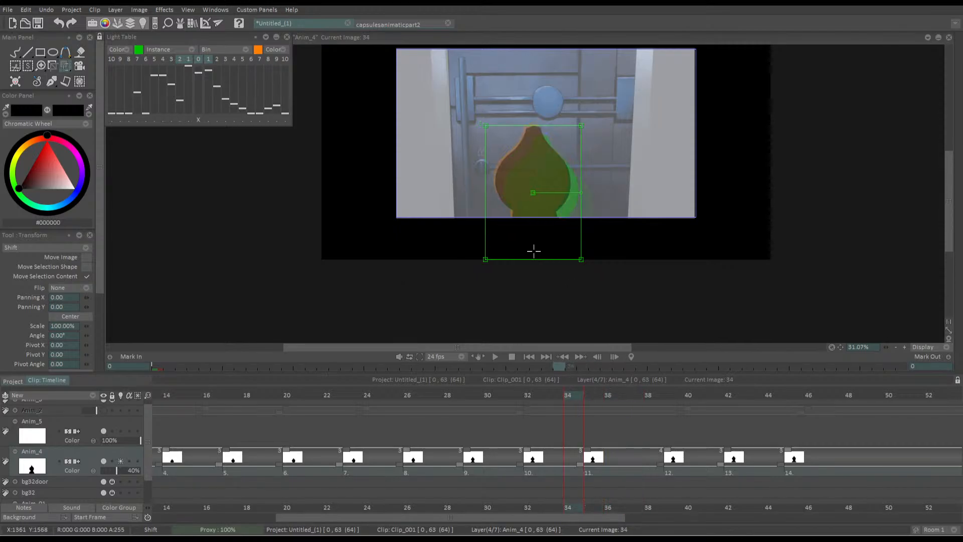
{"action": "key", "text": "Right"}
{"action": "key", "text": "Right"}
{"action": "key", "text": "Right"}
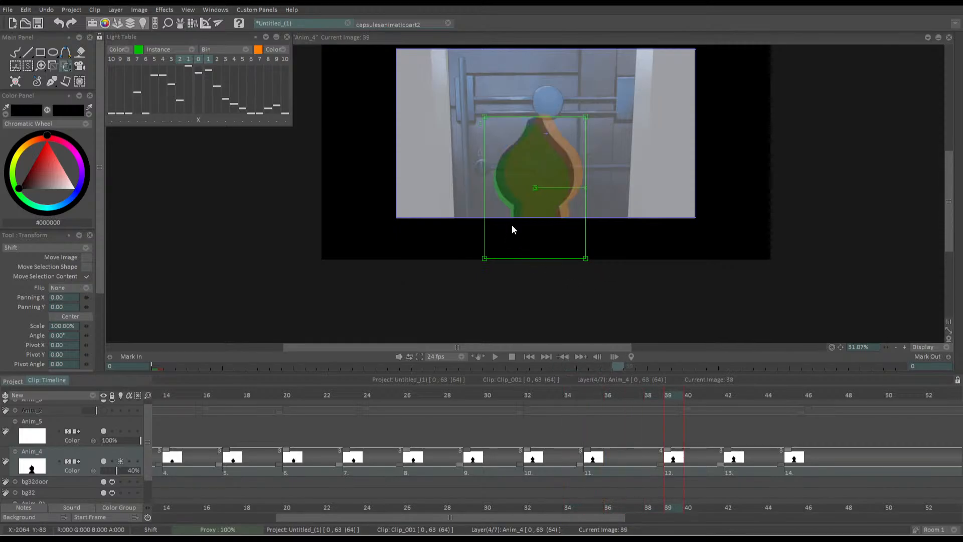
Shift the silhouette drawing at frame 45 slightly upward toward the upper round knob on the door
{"action": "key", "text": "Right"}
{"action": "left_click_drag", "start_coordinate": [502, 182], "coordinate": [515, 180]}
{"action": "key", "text": "Right"}
{"action": "key", "text": "Right"}
{"action": "key", "text": "Right"}
{"action": "key", "text": "Right"}
{"action": "key", "text": "Right"}
{"action": "key", "text": "Right"}
{"action": "left_click", "coordinate": [513, 286]}
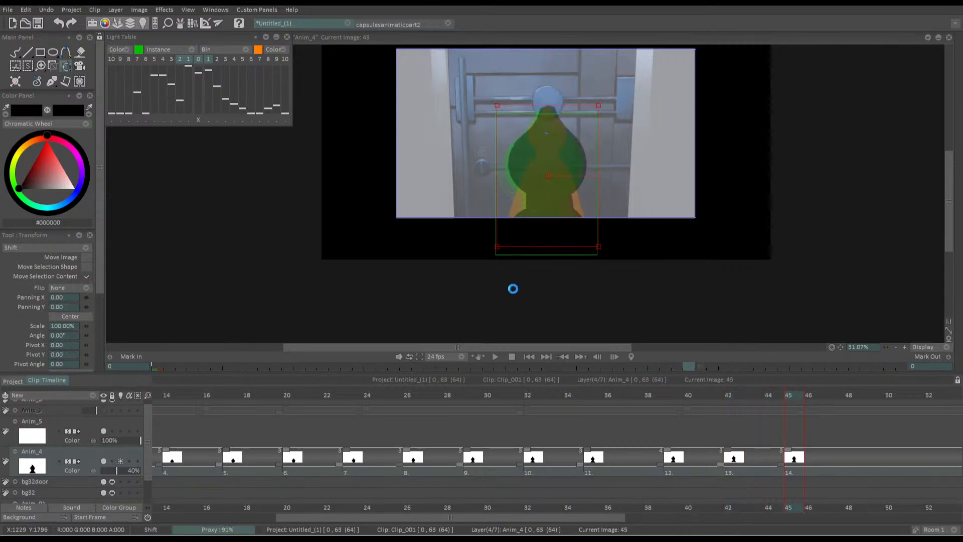
Delete the surplus drawings 15 to 20 from frame 58 onward at the end of the Anim_4 layer
{"action": "left_click_drag", "start_coordinate": [602, 517], "coordinate": [733, 516]}
{"action": "left_click", "coordinate": [720, 397]}
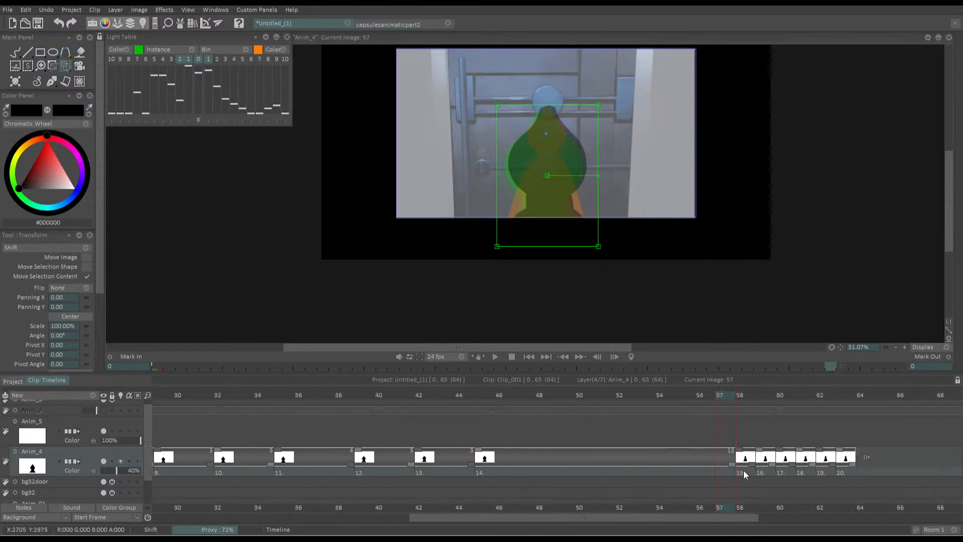
{"action": "left_click_drag", "start_coordinate": [743, 470], "coordinate": [847, 467]}
{"action": "key", "text": "Delete"}
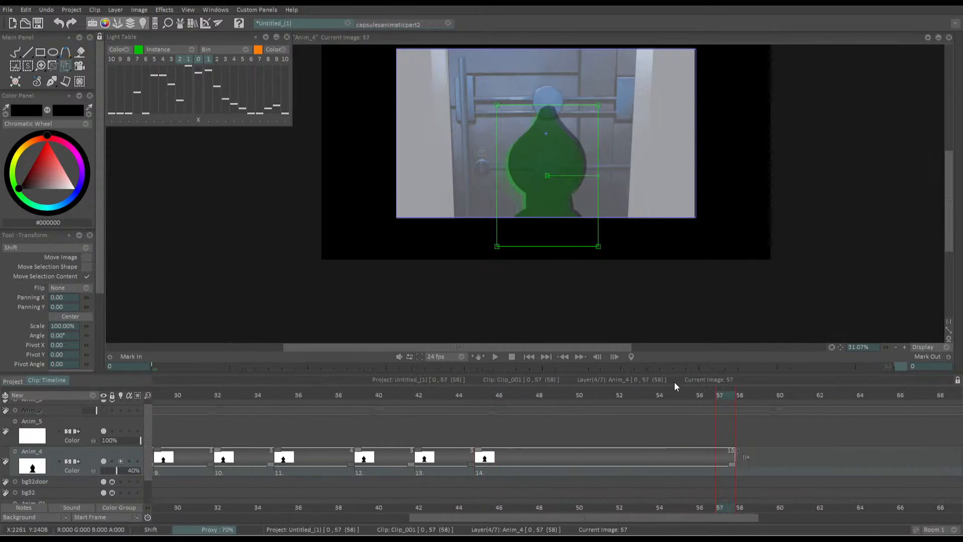
Play the silhouette animation from the first frame several times to check its timing
{"action": "left_click_drag", "start_coordinate": [703, 395], "coordinate": [140, 380]}
{"action": "key", "text": "space"}
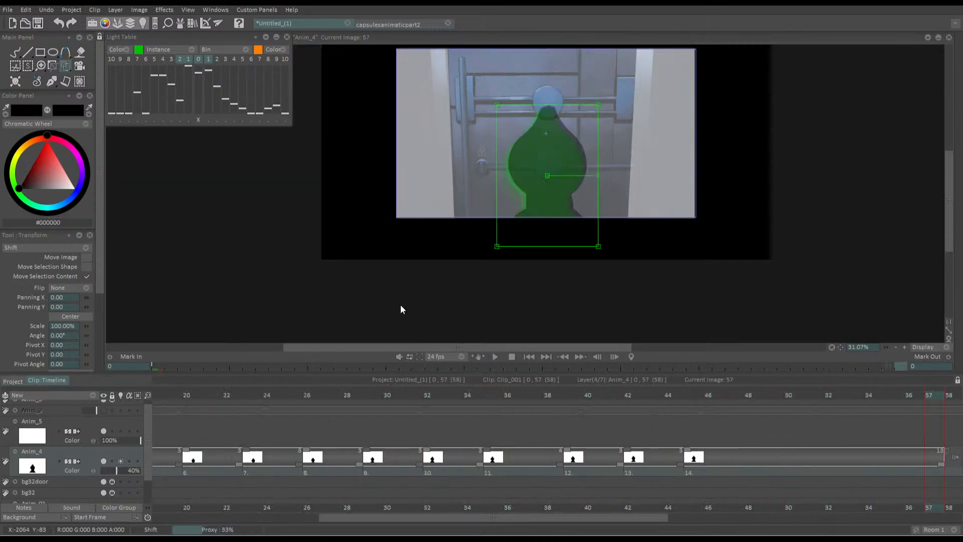
{"action": "left_click", "coordinate": [529, 357]}
{"action": "key", "text": "space"}
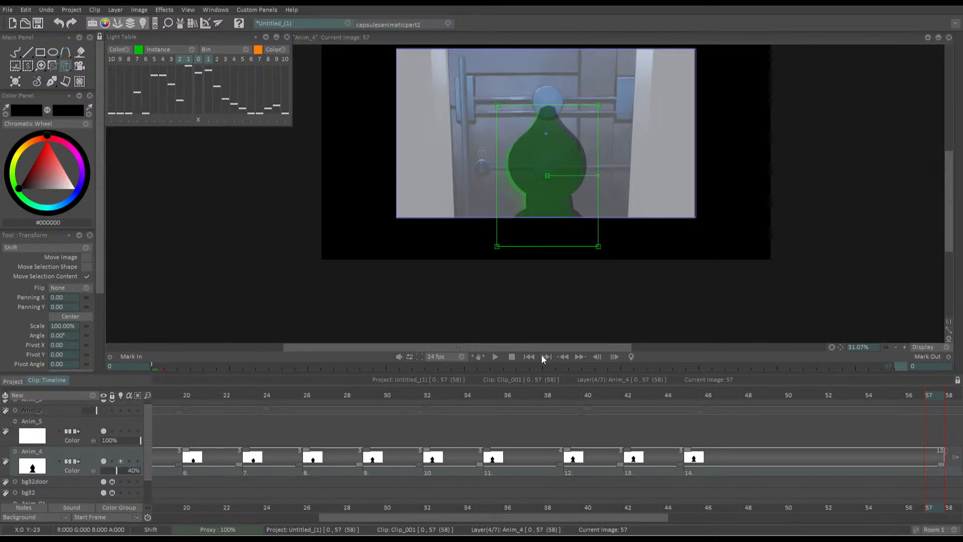
{"action": "mouse_move", "coordinate": [452, 186]}
{"action": "left_mouse_down"}
{"action": "mouse_move", "coordinate": [455, 201]}
{"action": "mouse_move", "coordinate": [464, 197]}
{"action": "left_mouse_up"}
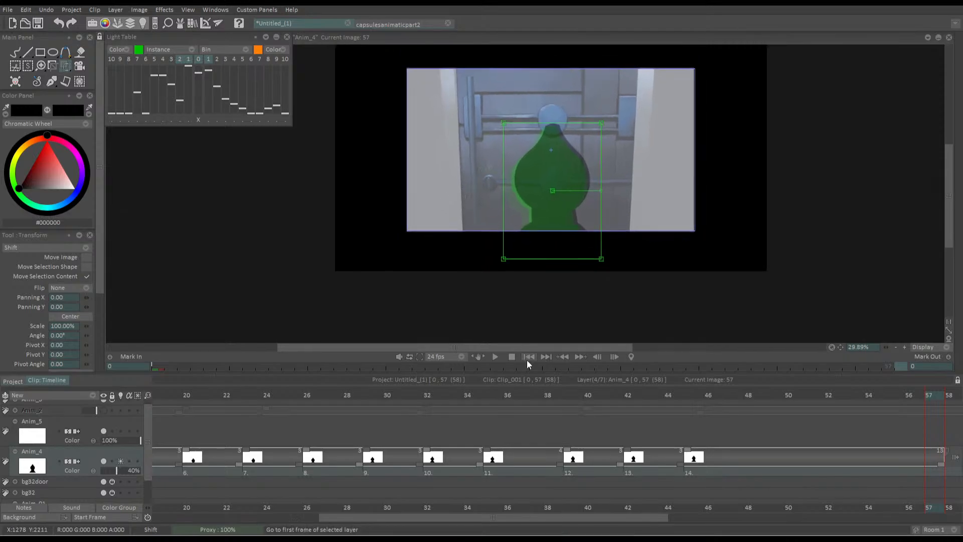
{"action": "left_click", "coordinate": [528, 357]}
{"action": "key", "text": "Return"}
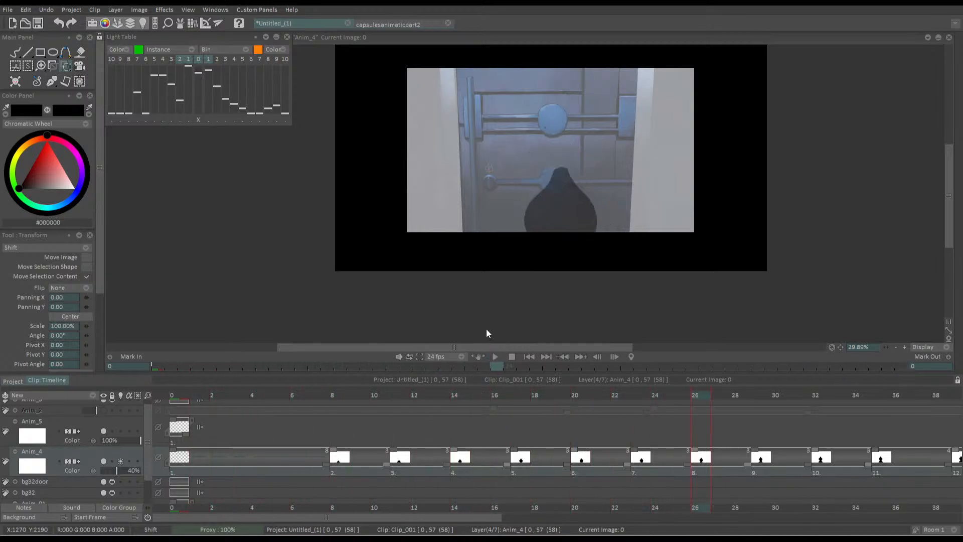
{"action": "key", "text": "Return"}
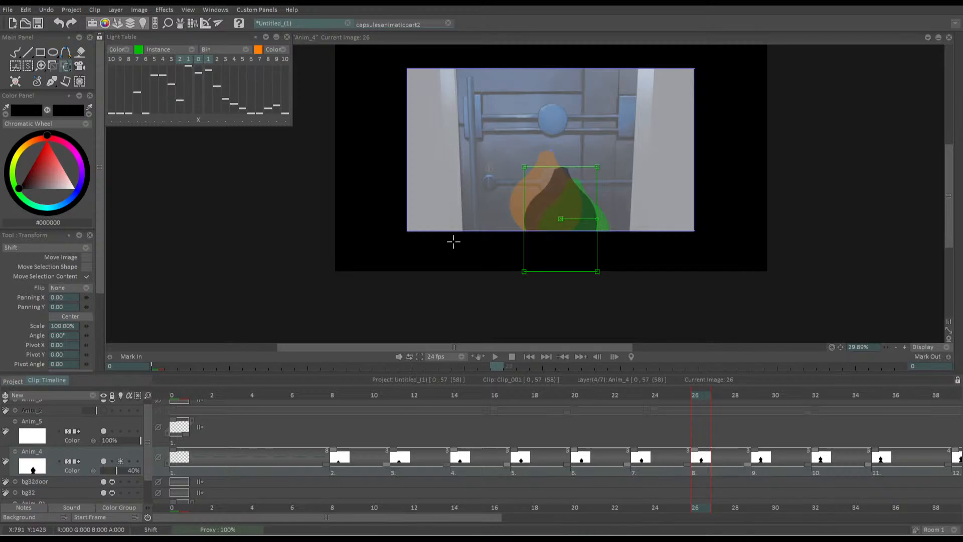
{"action": "left_click_drag", "start_coordinate": [372, 210], "coordinate": [363, 193]}
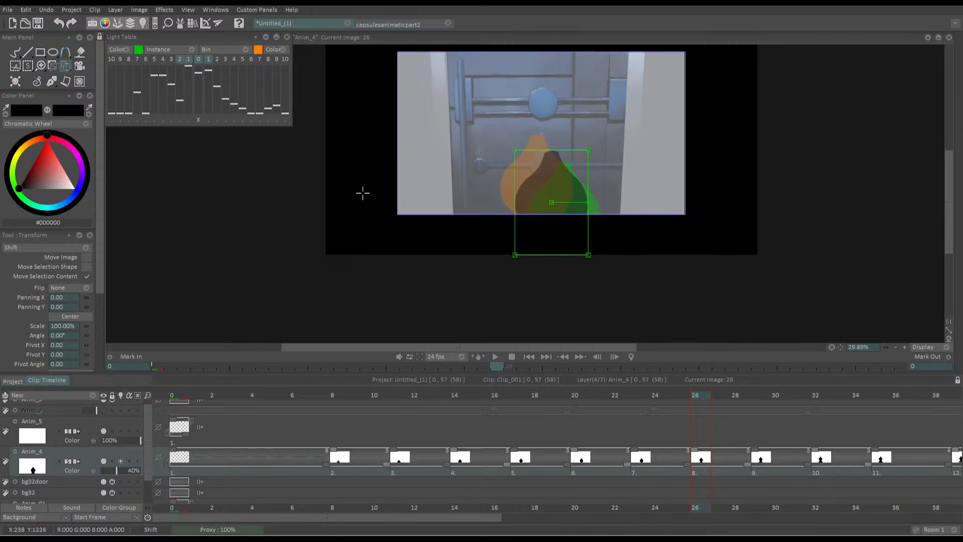
{"action": "left_click", "coordinate": [545, 357]}
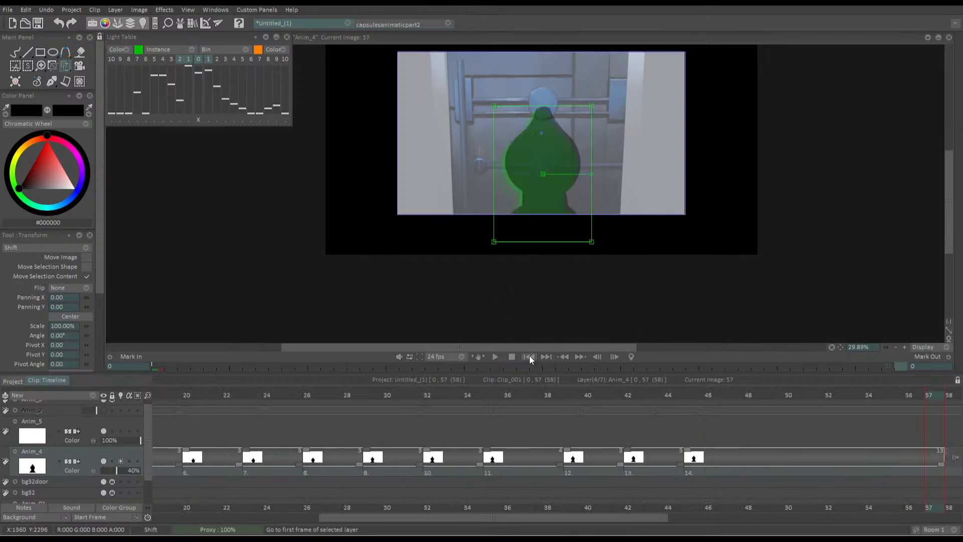
{"action": "left_click", "coordinate": [528, 356]}
{"action": "key", "text": "space"}
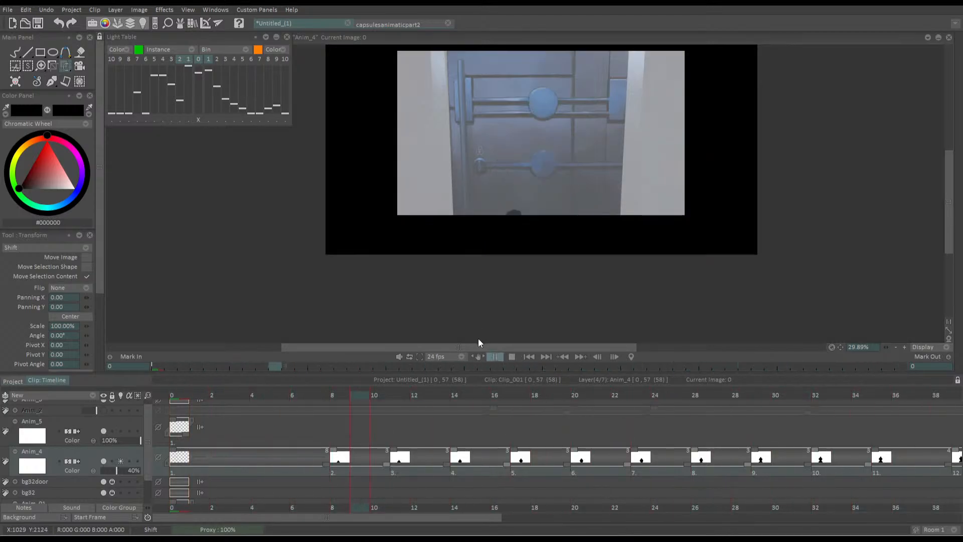
{"action": "key", "text": "space"}
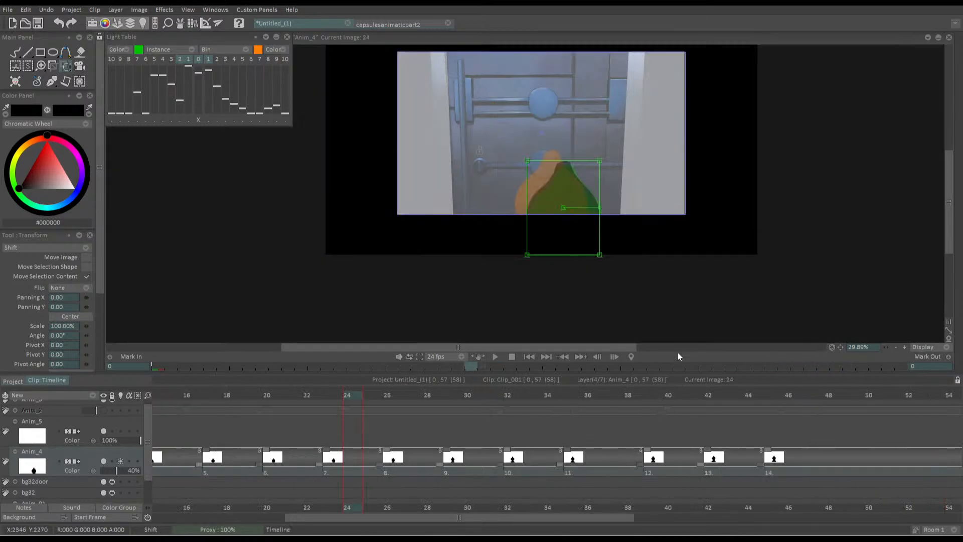
Shorten the hold on drawing 11, starting at frame 35, to three frames and preview the animation from frame 0
{"action": "left_click_drag", "start_coordinate": [639, 464], "coordinate": [620, 458]}
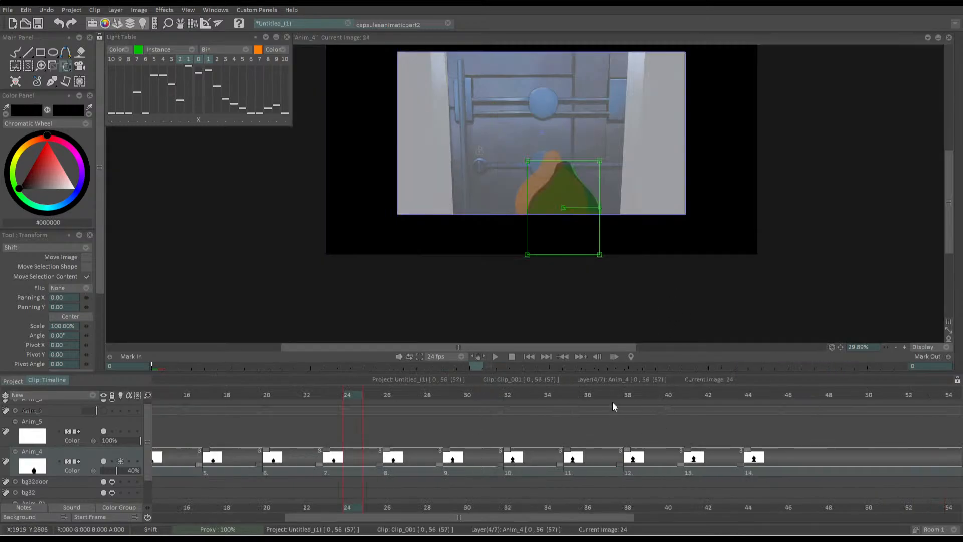
{"action": "left_click_drag", "start_coordinate": [612, 402], "coordinate": [142, 397]}
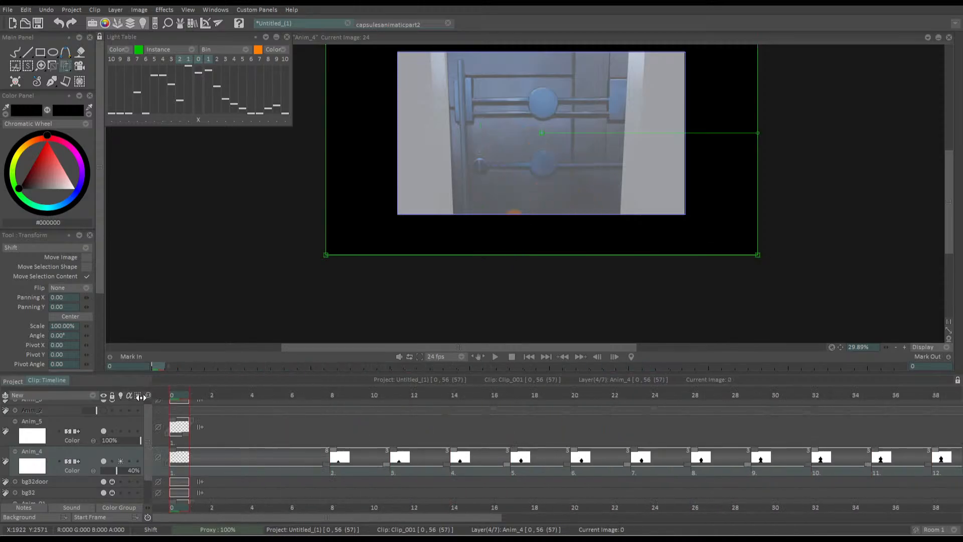
{"action": "key", "text": "space"}
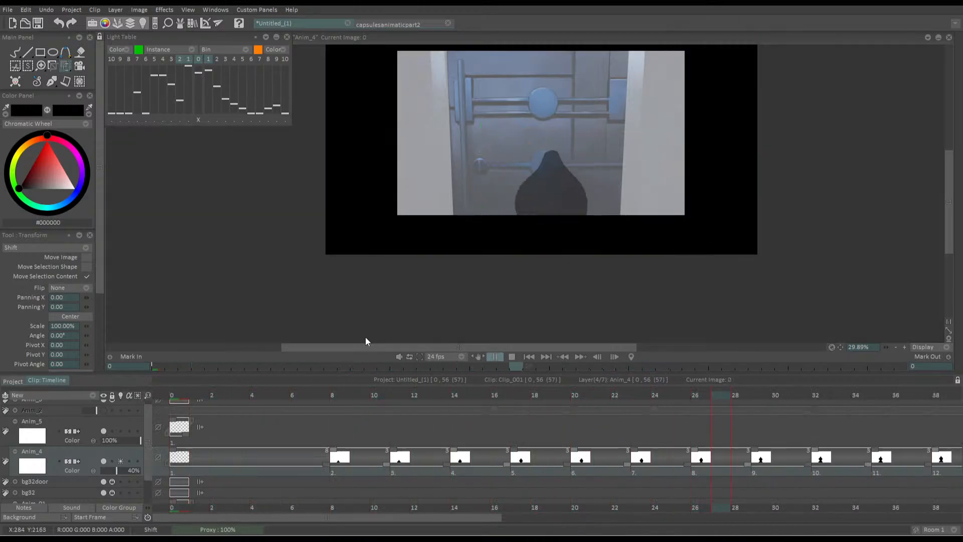
Play the silhouette animation from the first frame again to check its timing, stopping when it has been reviewed
{"action": "key", "text": "space"}
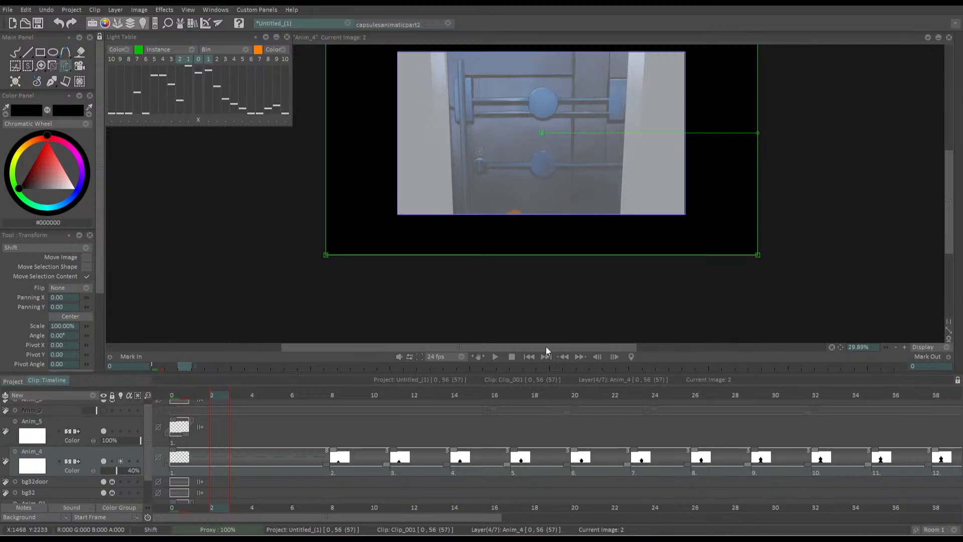
{"action": "left_click", "coordinate": [531, 359]}
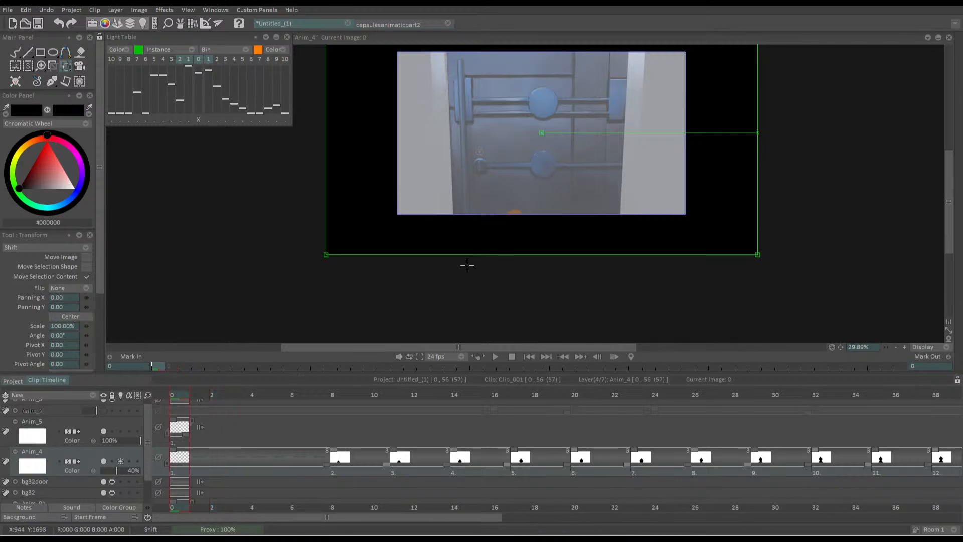
{"action": "left_click_drag", "start_coordinate": [440, 206], "coordinate": [451, 265]}
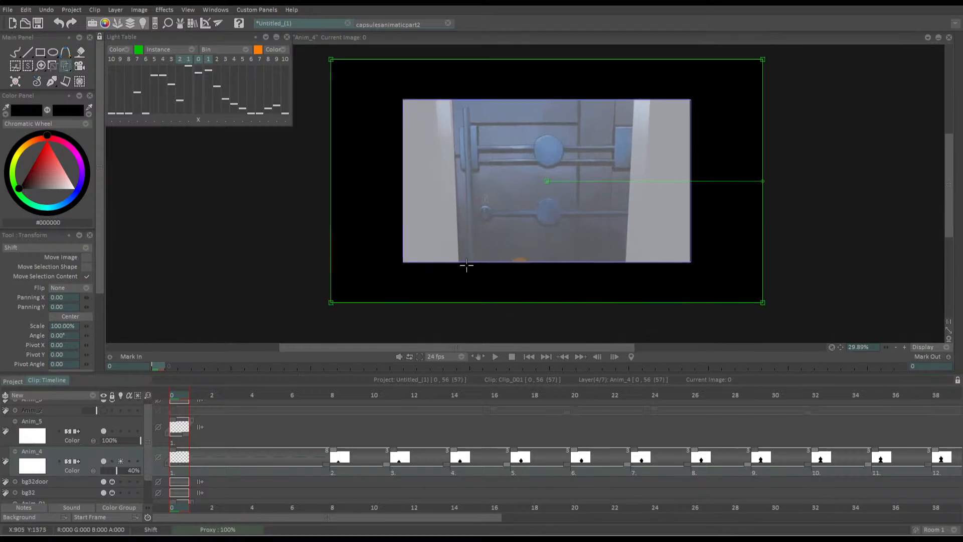
{"action": "left_click_drag", "start_coordinate": [432, 219], "coordinate": [435, 227]}
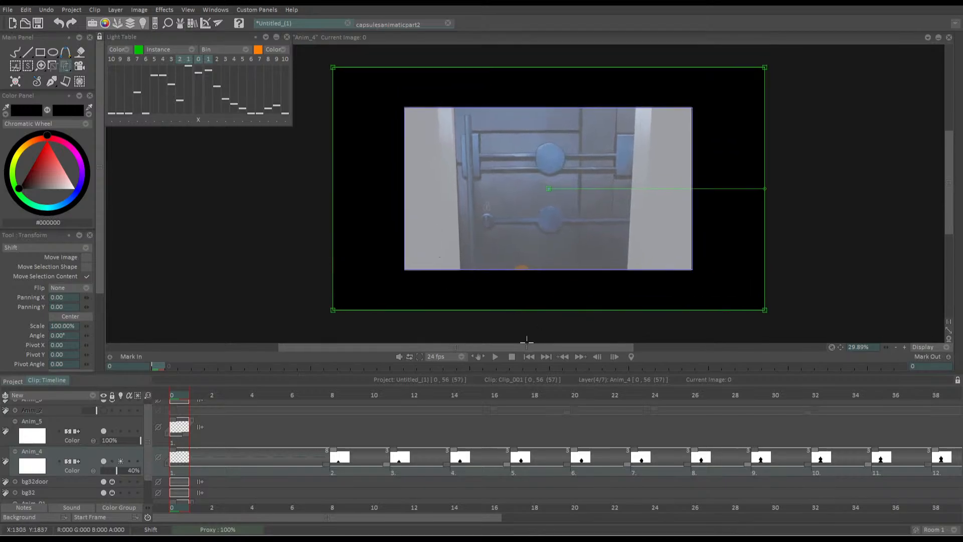
{"action": "key", "text": "Return"}
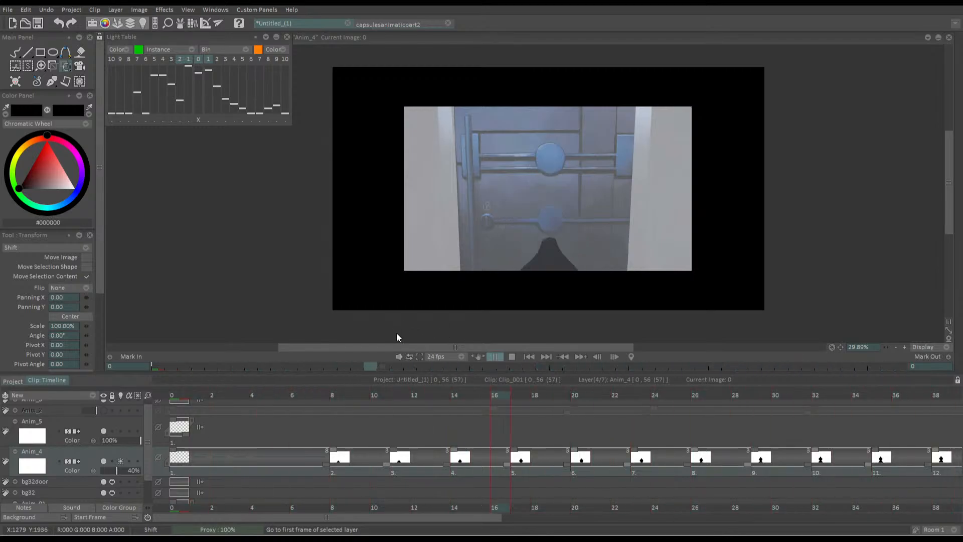
{"action": "key", "text": "Return"}
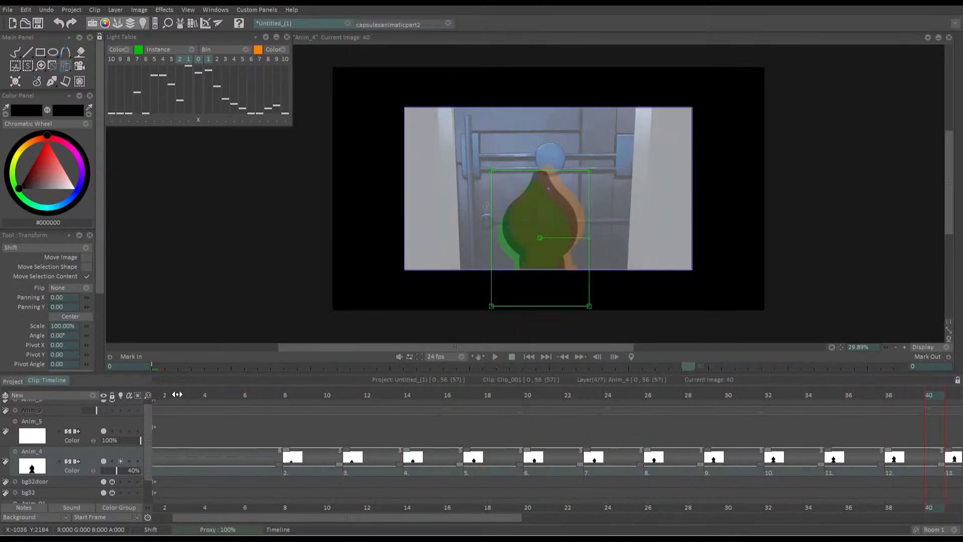
At frame 8, turn off the light table for the Anim_4 layer and add a new animation layer above it
{"action": "left_click_drag", "start_coordinate": [169, 400], "coordinate": [333, 401]}
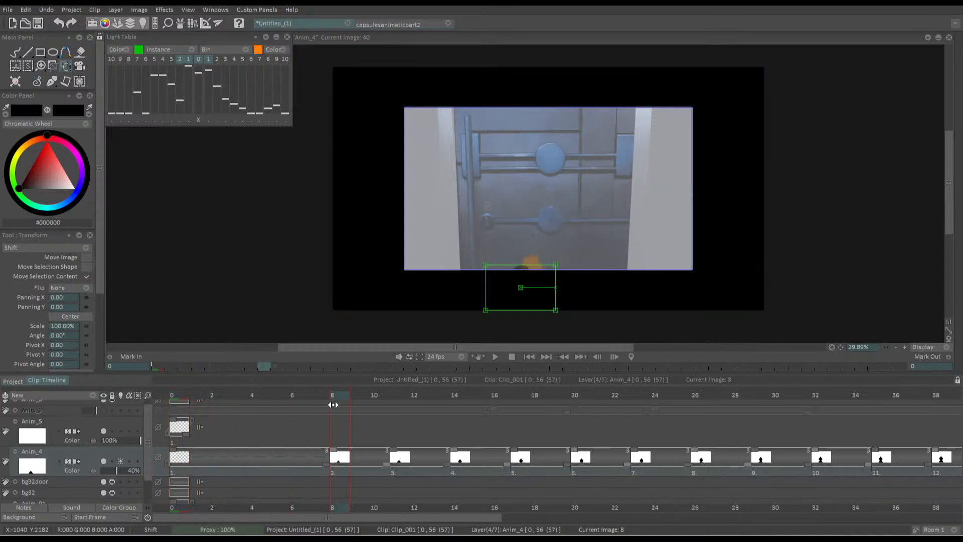
{"action": "left_click_drag", "start_coordinate": [119, 471], "coordinate": [129, 469]}
{"action": "left_click", "coordinate": [120, 462]}
{"action": "left_click", "coordinate": [117, 470]}
{"action": "left_click", "coordinate": [63, 395]}
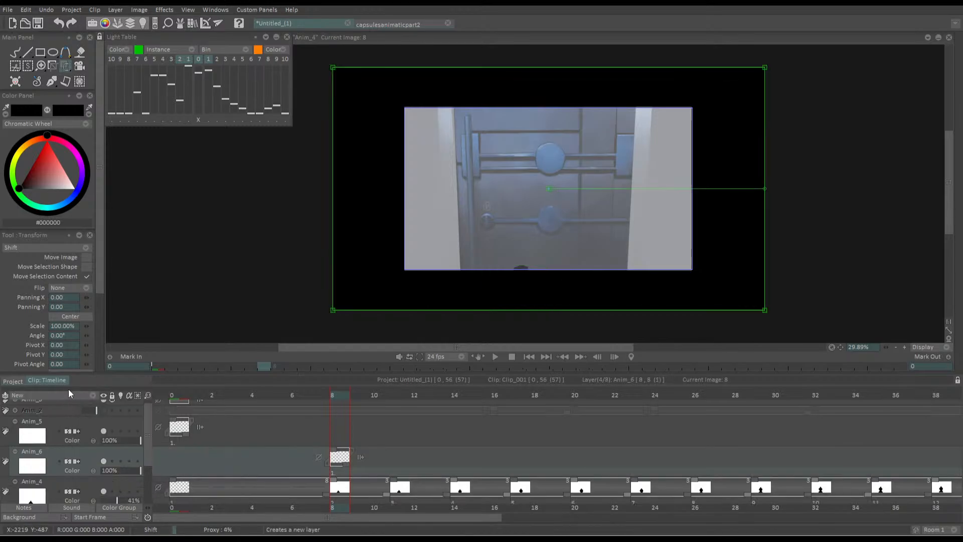
Trace the small silhouette top at frame 8 on the Anim_6 layer with a black size 3 Pen Brush outline
{"action": "key", "text": "b"}
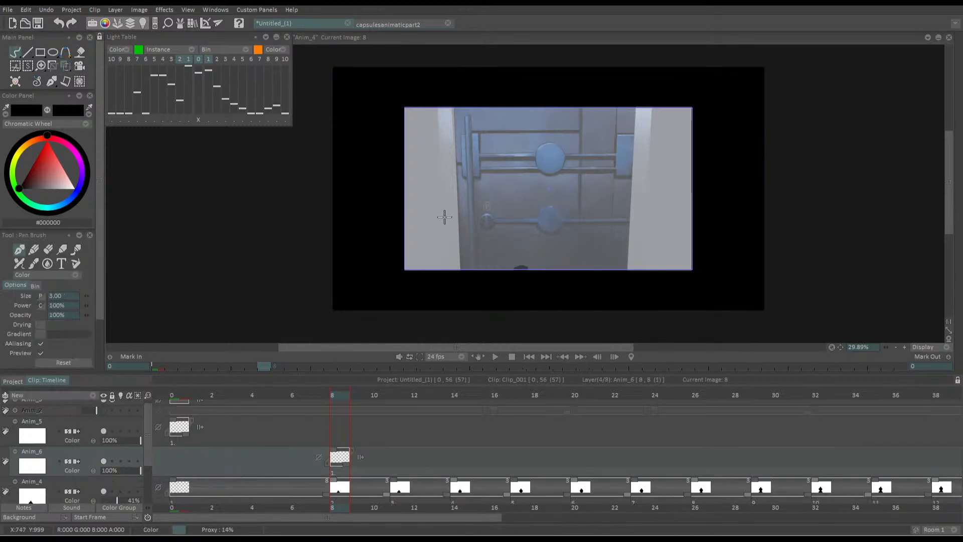
{"action": "left_click_drag", "start_coordinate": [467, 240], "coordinate": [445, 196]}
{"action": "scroll", "coordinate": [490, 221], "scroll_direction": "up", "scroll_amount": 5}
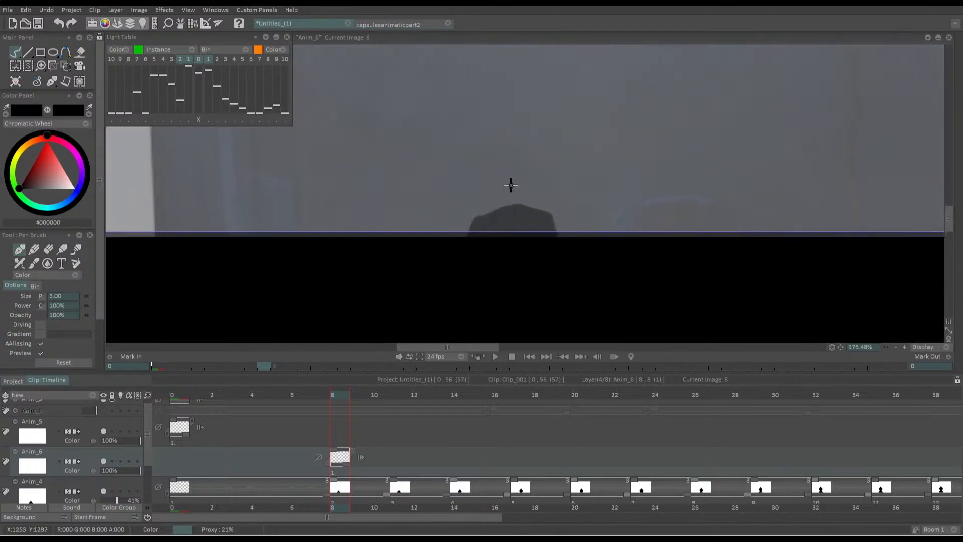
{"action": "mouse_move", "coordinate": [469, 234]}
{"action": "left_mouse_down"}
{"action": "mouse_move", "coordinate": [506, 202]}
{"action": "mouse_move", "coordinate": [563, 236]}
{"action": "left_mouse_up"}
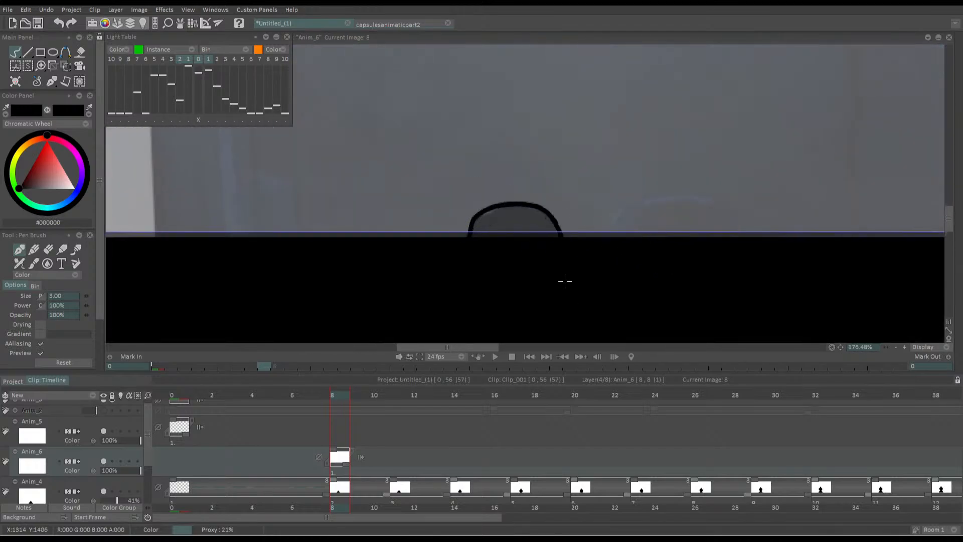
{"action": "key", "text": "ctrl+z"}
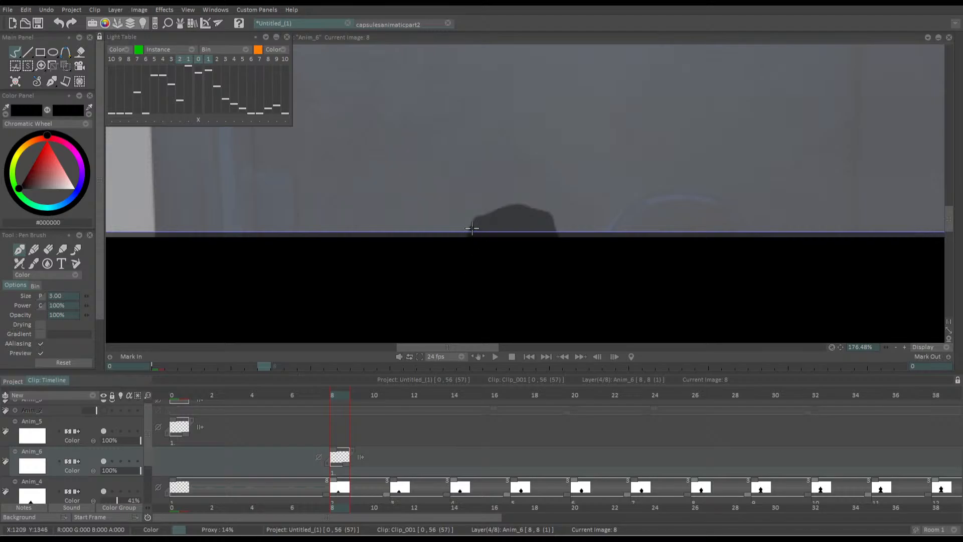
{"action": "mouse_move", "coordinate": [465, 235]}
{"action": "left_mouse_down"}
{"action": "mouse_move", "coordinate": [501, 203]}
{"action": "mouse_move", "coordinate": [539, 206]}
{"action": "mouse_move", "coordinate": [558, 236]}
{"action": "left_mouse_up"}
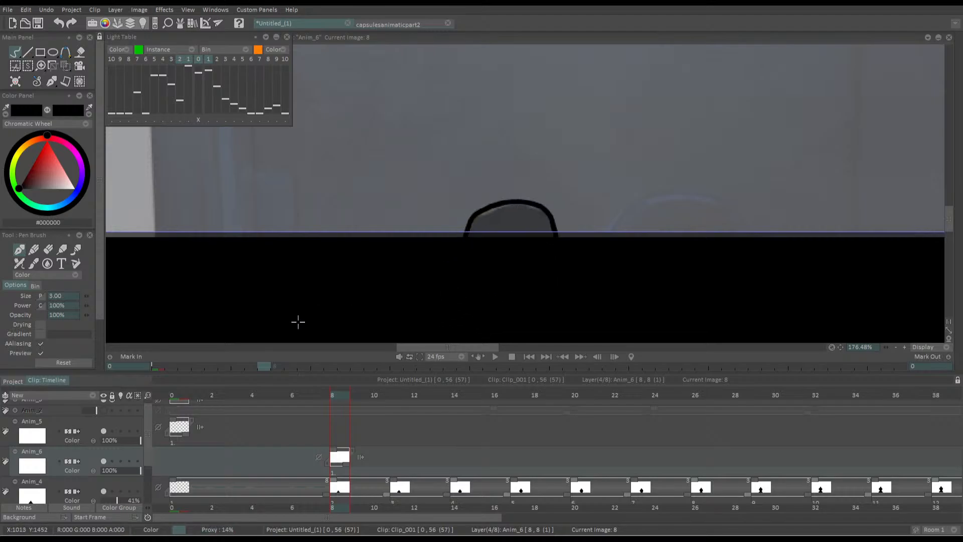
Add a drawing at frame 11 of the Anim_6 layer and trace the silhouette's outline down to the frame's lower edge
{"action": "key", "text": "Right"}
{"action": "key", "text": "Right"}
{"action": "key", "text": "Right"}
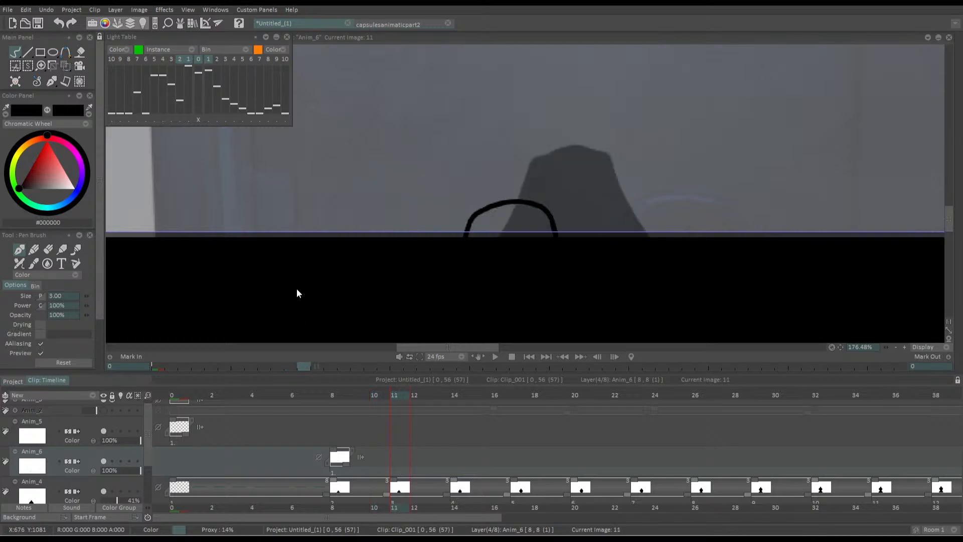
{"action": "mouse_move", "coordinate": [502, 237]}
{"action": "left_mouse_down"}
{"action": "mouse_move", "coordinate": [549, 144]}
{"action": "mouse_move", "coordinate": [612, 171]}
{"action": "mouse_move", "coordinate": [651, 236]}
{"action": "left_mouse_up"}
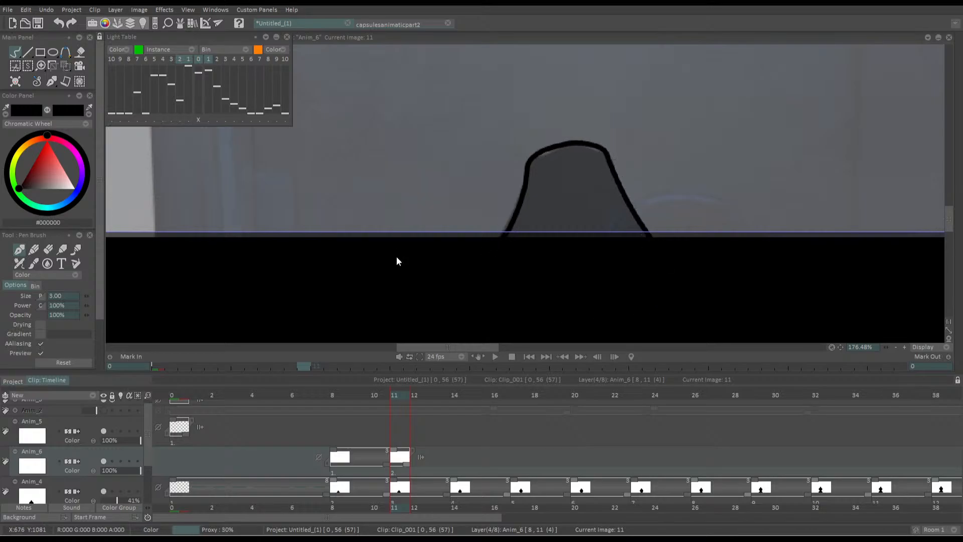
Insert a blank drawing at frame 14 of the Anim_6 layer, with the whole placeholder silhouette in view
{"action": "key", "text": "Right"}
{"action": "key", "text": "Right"}
{"action": "key", "text": "Right"}
{"action": "key", "text": "Insert"}
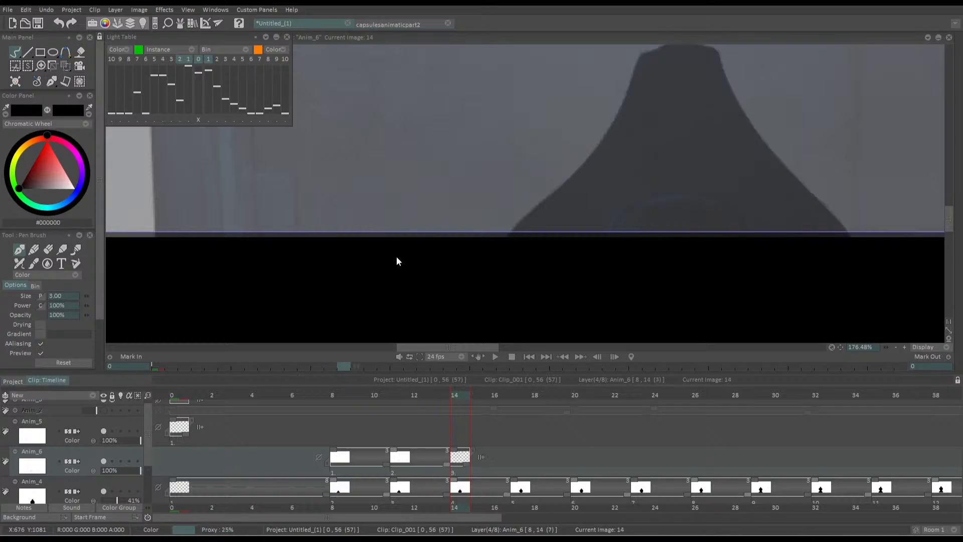
{"action": "left_click_drag", "start_coordinate": [475, 196], "coordinate": [475, 165]}
{"action": "left_click_drag", "start_coordinate": [544, 116], "coordinate": [460, 162]}
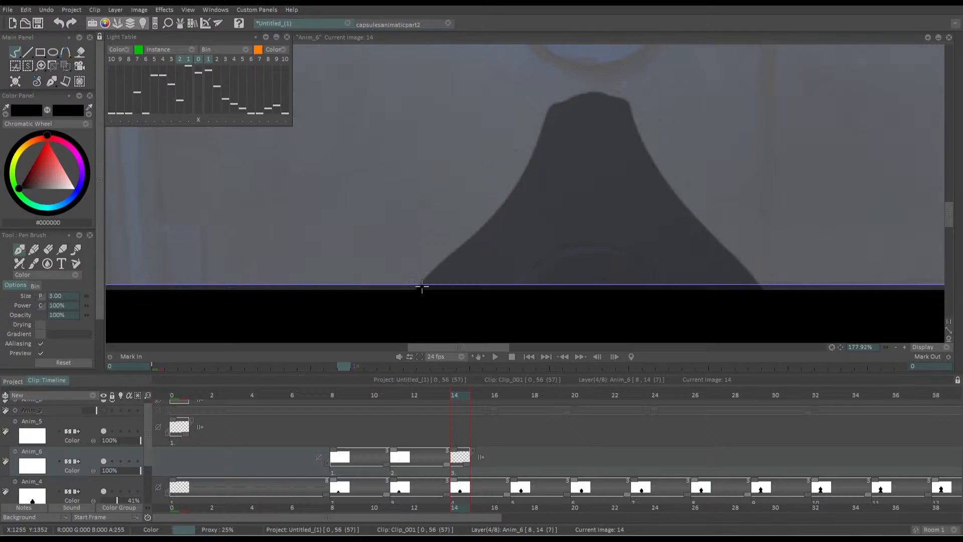
Trace the bell-shaped silhouette at frame 14 with one continuous black outline, redoing the stroke until it fits
{"action": "mouse_move", "coordinate": [421, 287]}
{"action": "left_mouse_down"}
{"action": "mouse_move", "coordinate": [548, 124]}
{"action": "mouse_move", "coordinate": [580, 98]}
{"action": "mouse_move", "coordinate": [646, 147]}
{"action": "mouse_move", "coordinate": [767, 288]}
{"action": "left_mouse_up"}
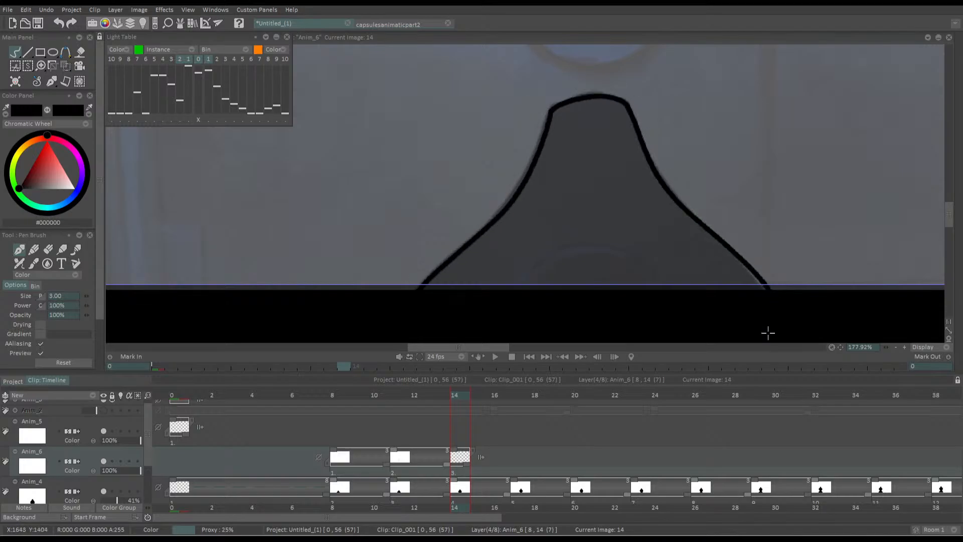
{"action": "key", "text": "ctrl+z"}
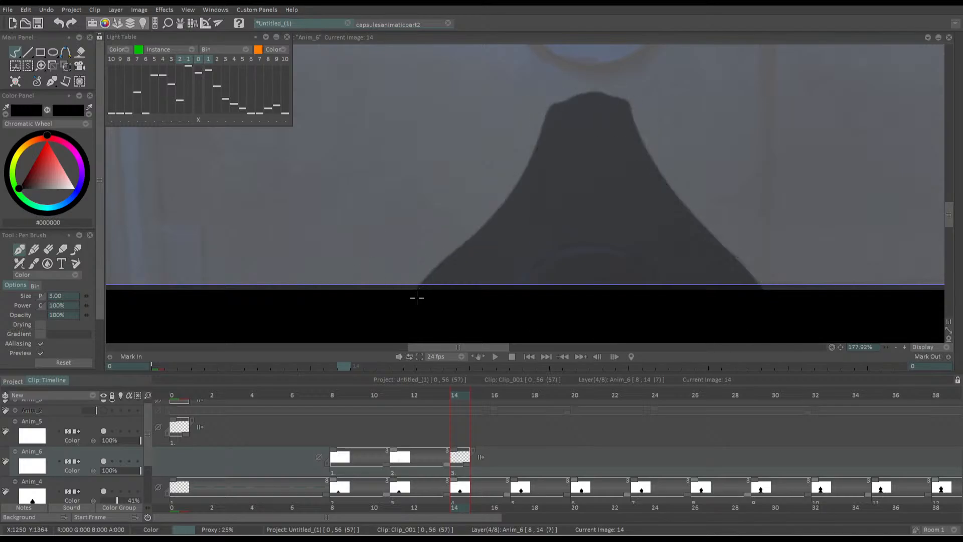
{"action": "mouse_move", "coordinate": [422, 295]}
{"action": "left_mouse_down"}
{"action": "mouse_move", "coordinate": [522, 197]}
{"action": "mouse_move", "coordinate": [547, 136]}
{"action": "left_mouse_up"}
{"action": "key", "text": "ctrl+z"}
{"action": "mouse_move", "coordinate": [425, 287]}
{"action": "left_mouse_down"}
{"action": "mouse_move", "coordinate": [520, 171]}
{"action": "mouse_move", "coordinate": [549, 111]}
{"action": "mouse_move", "coordinate": [629, 111]}
{"action": "mouse_move", "coordinate": [764, 296]}
{"action": "left_mouse_up"}
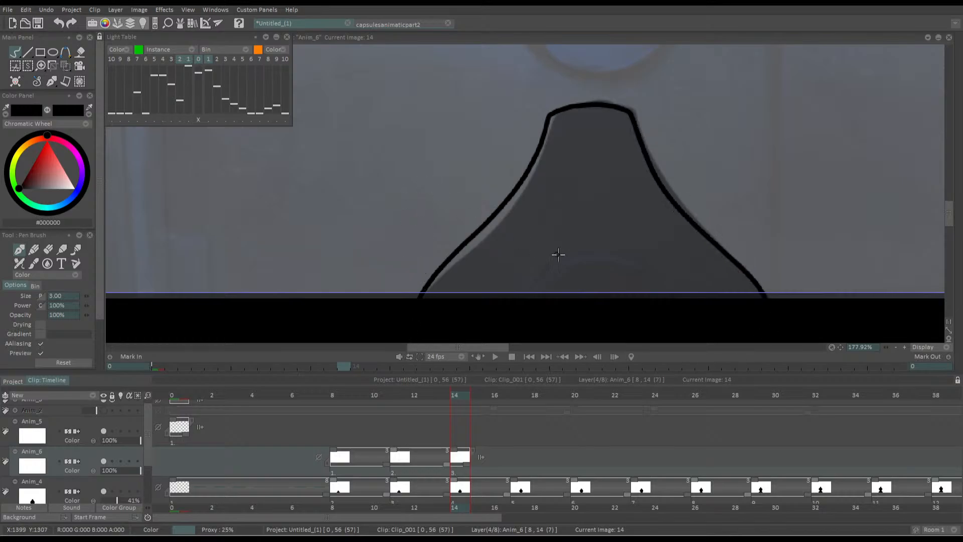
Insert a blank drawing at frame 17 of the Anim_6 layer and frame the silhouette below the lower door knob
{"action": "scroll", "coordinate": [473, 189], "scroll_direction": "down", "scroll_amount": 4}
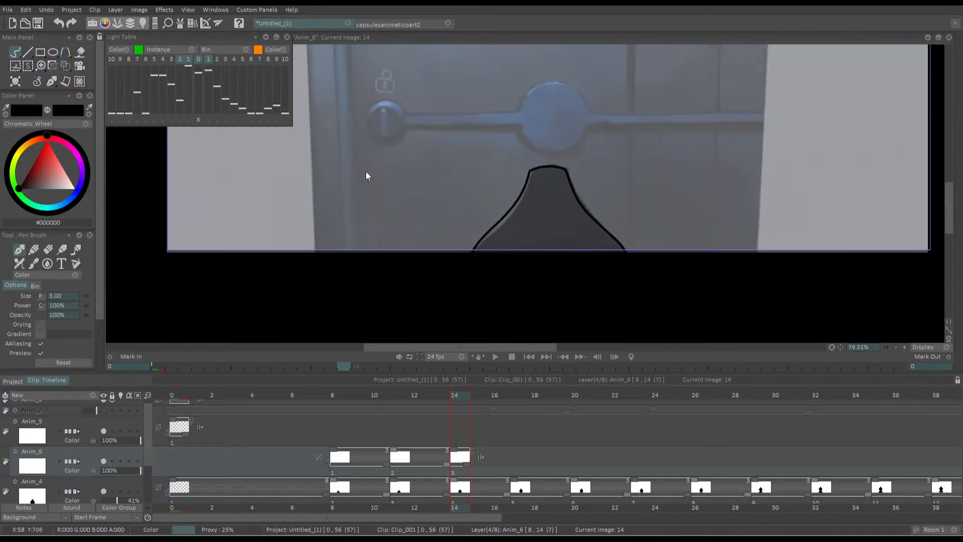
{"action": "key", "text": "Right"}
{"action": "key", "text": "Right"}
{"action": "key", "text": "Right"}
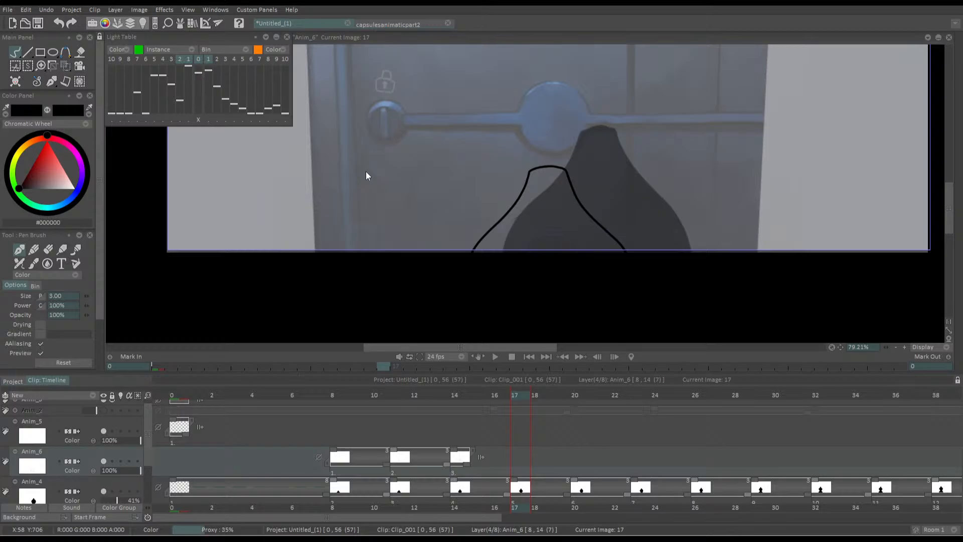
{"action": "key", "text": "Insert"}
{"action": "left_click_drag", "start_coordinate": [475, 189], "coordinate": [430, 186]}
{"action": "left_click_drag", "start_coordinate": [540, 203], "coordinate": [633, 233]}
{"action": "left_click_drag", "start_coordinate": [634, 234], "coordinate": [673, 215]}
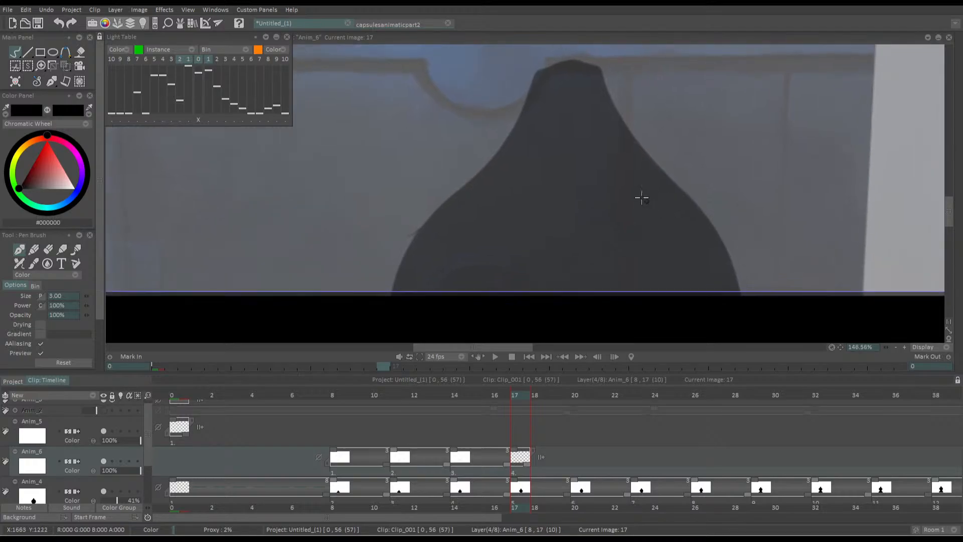
{"action": "left_click_drag", "start_coordinate": [423, 128], "coordinate": [472, 144]}
Trace the silhouette's head and shoulders at frame 17 in one black outline, undoing and redrawing inaccurate strokes
{"action": "mouse_move", "coordinate": [443, 301]}
{"action": "left_mouse_down"}
{"action": "mouse_move", "coordinate": [544, 171]}
{"action": "mouse_move", "coordinate": [584, 81]}
{"action": "mouse_move", "coordinate": [648, 75]}
{"action": "mouse_move", "coordinate": [681, 146]}
{"action": "mouse_move", "coordinate": [791, 307]}
{"action": "left_mouse_up"}
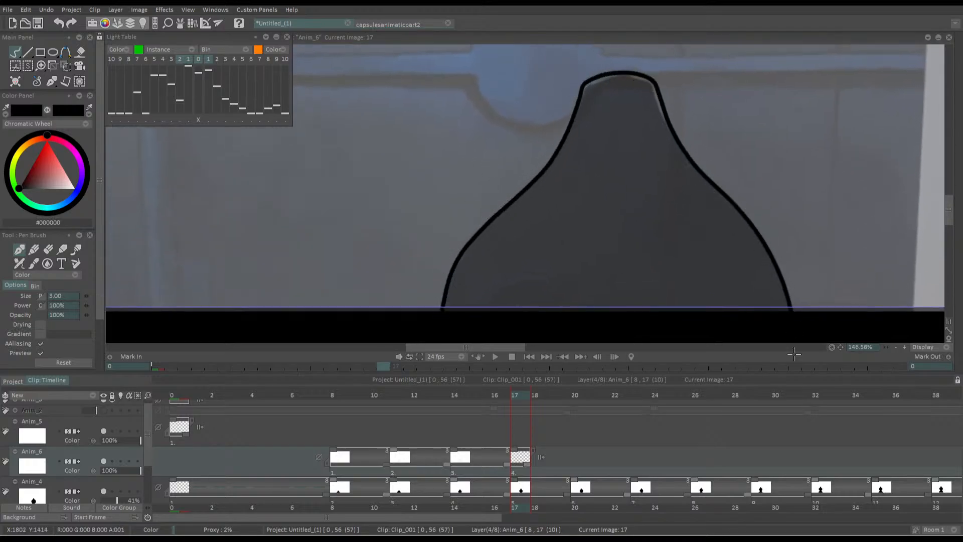
{"action": "key", "text": "ctrl+z"}
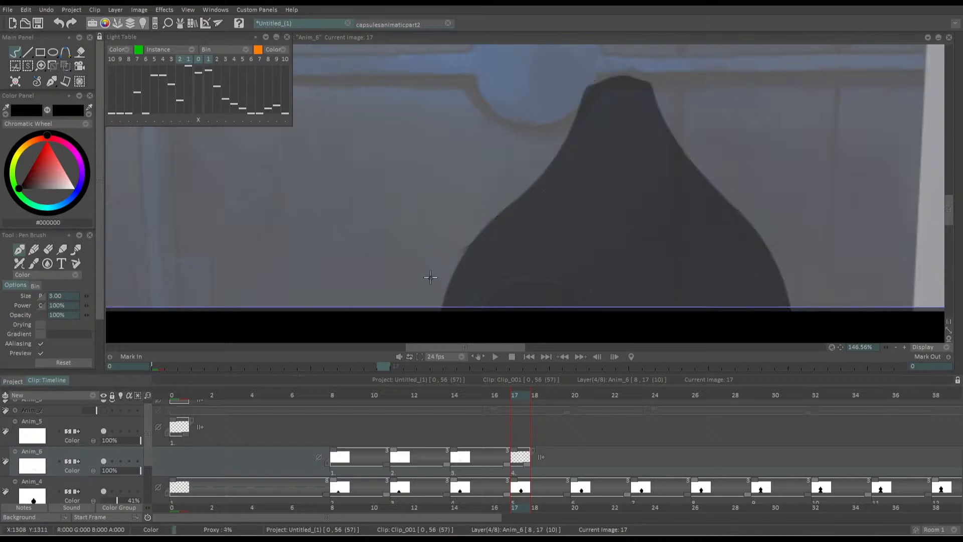
{"action": "mouse_move", "coordinate": [439, 296]}
{"action": "left_mouse_down"}
{"action": "mouse_move", "coordinate": [473, 225]}
{"action": "mouse_move", "coordinate": [536, 168]}
{"action": "mouse_move", "coordinate": [579, 78]}
{"action": "mouse_move", "coordinate": [604, 69]}
{"action": "mouse_move", "coordinate": [647, 79]}
{"action": "mouse_move", "coordinate": [672, 135]}
{"action": "mouse_move", "coordinate": [750, 219]}
{"action": "mouse_move", "coordinate": [789, 314]}
{"action": "left_mouse_up"}
{"action": "key", "text": "ctrl+z"}
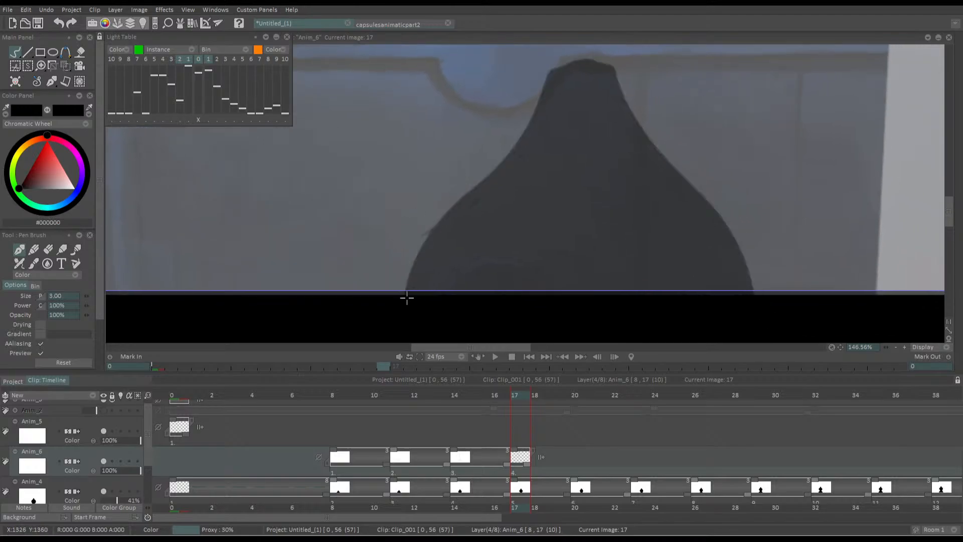
{"action": "mouse_move", "coordinate": [404, 297]}
{"action": "left_mouse_down"}
{"action": "mouse_move", "coordinate": [424, 235]}
{"action": "mouse_move", "coordinate": [516, 148]}
{"action": "mouse_move", "coordinate": [542, 75]}
{"action": "mouse_move", "coordinate": [613, 68]}
{"action": "mouse_move", "coordinate": [408, 275]}
{"action": "mouse_move", "coordinate": [501, 161]}
{"action": "mouse_move", "coordinate": [547, 69]}
{"action": "mouse_move", "coordinate": [596, 63]}
{"action": "mouse_move", "coordinate": [740, 253]}
{"action": "mouse_move", "coordinate": [756, 293]}
{"action": "left_mouse_up"}
{"action": "key", "text": "ctrl+z"}
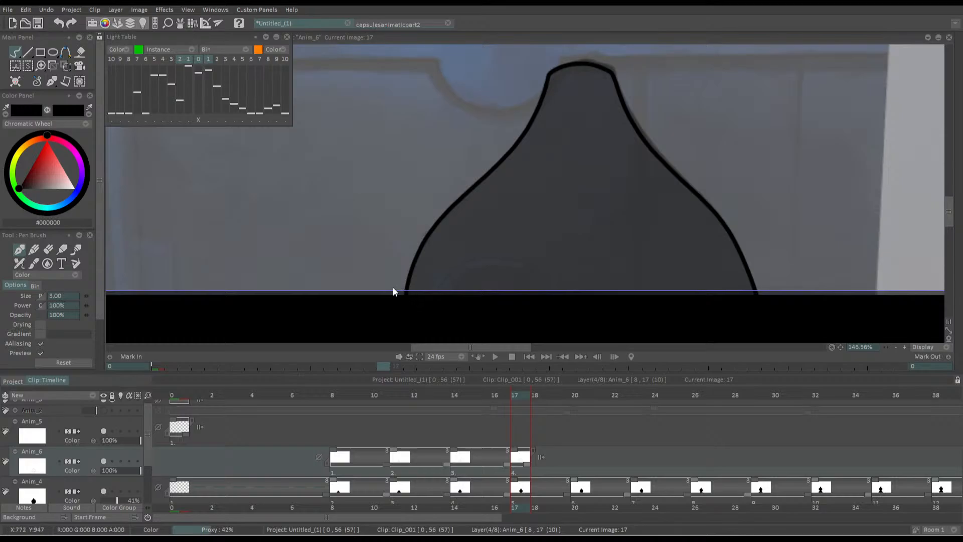
Add a drawing at frame 20 of the Anim_6 layer and trace the silhouette's outline in black
{"action": "key", "text": "Right"}
{"action": "key", "text": "Right"}
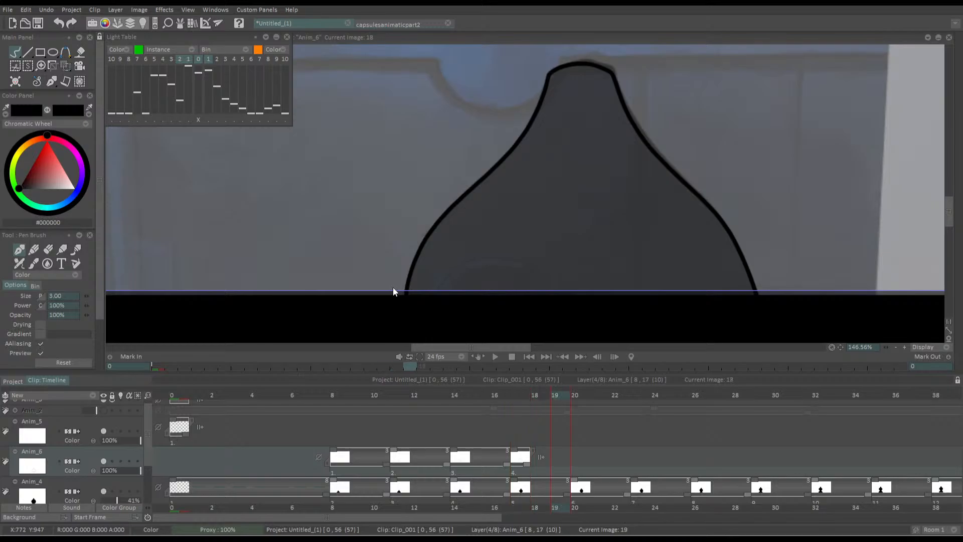
{"action": "key", "text": "Right"}
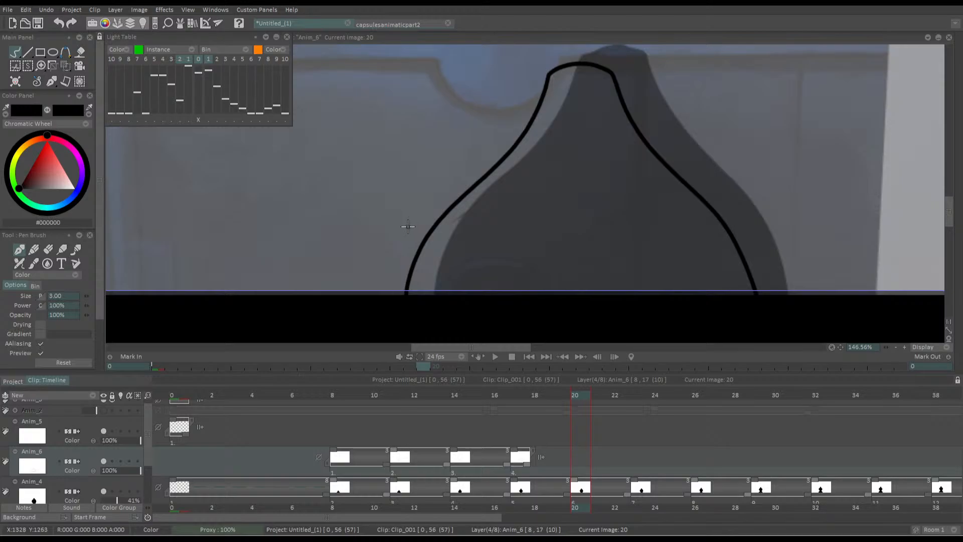
{"action": "key", "text": "Return"}
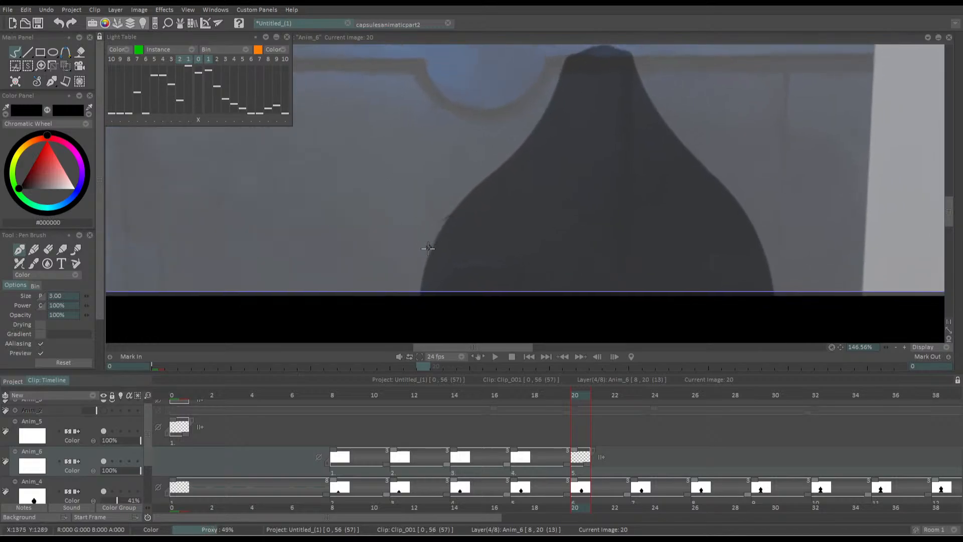
{"action": "mouse_move", "coordinate": [410, 319]}
{"action": "left_mouse_down"}
{"action": "mouse_move", "coordinate": [441, 235]}
{"action": "mouse_move", "coordinate": [524, 158]}
{"action": "mouse_move", "coordinate": [559, 80]}
{"action": "mouse_move", "coordinate": [602, 71]}
{"action": "mouse_move", "coordinate": [654, 151]}
{"action": "mouse_move", "coordinate": [719, 218]}
{"action": "mouse_move", "coordinate": [754, 334]}
{"action": "left_mouse_up"}
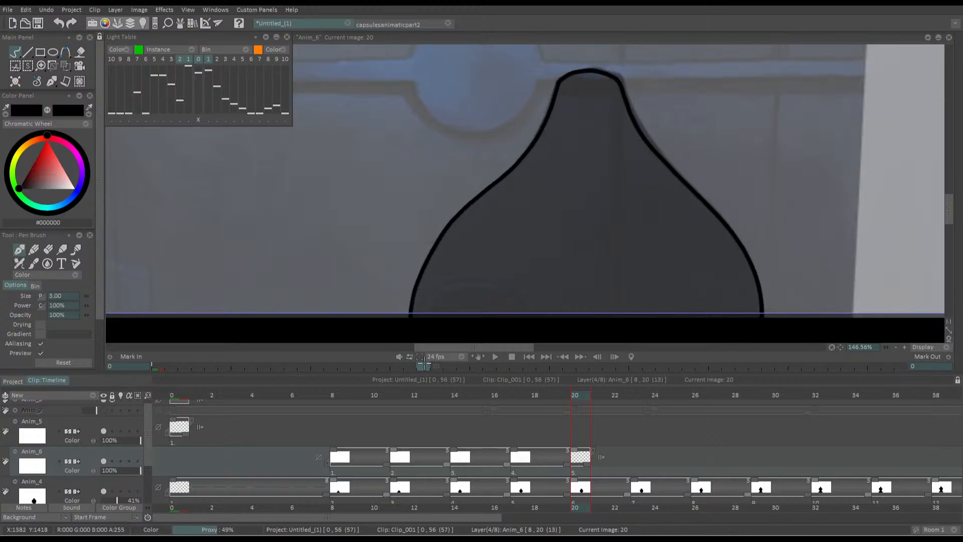
{"action": "left_click_drag", "start_coordinate": [481, 210], "coordinate": [480, 227]}
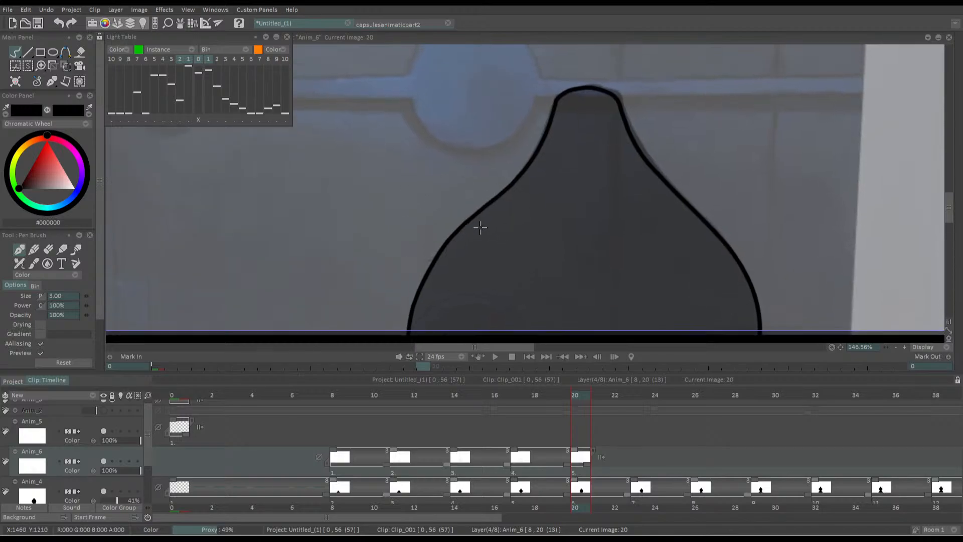
Insert a blank drawing at frame 23 of the Anim_6 layer, with the silhouette and lower door knob in view
{"action": "key", "text": "Right"}
{"action": "key", "text": "Right"}
{"action": "key", "text": "Right"}
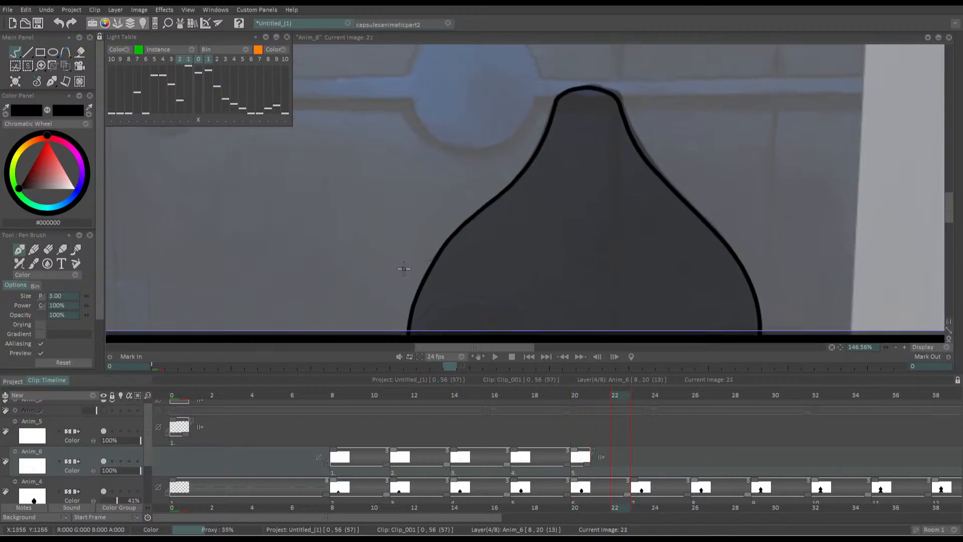
{"action": "key", "text": "Insert"}
{"action": "mouse_move", "coordinate": [345, 224]}
{"action": "left_mouse_down"}
{"action": "mouse_move", "coordinate": [363, 187]}
{"action": "mouse_move", "coordinate": [359, 219]}
{"action": "left_mouse_up"}
{"action": "left_click_drag", "start_coordinate": [385, 162], "coordinate": [376, 152]}
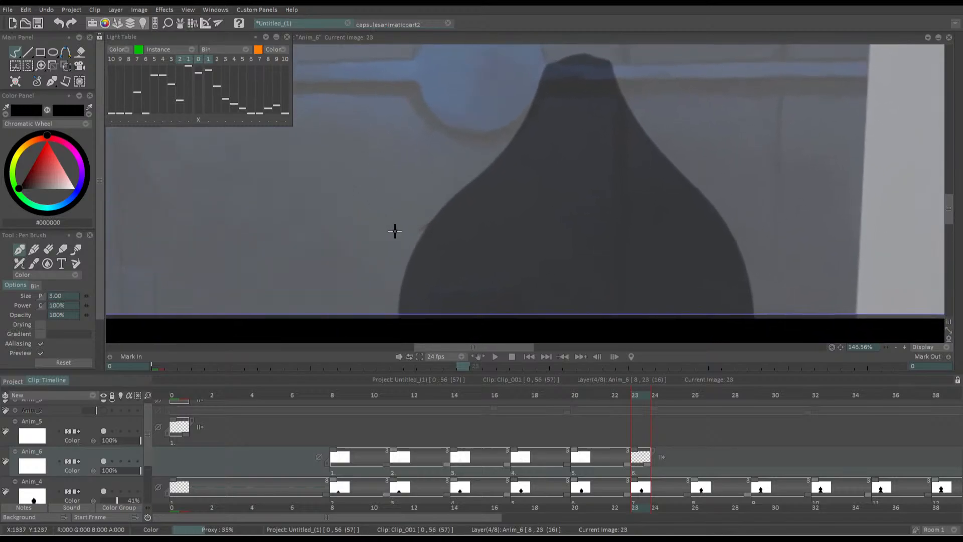
Trace the silhouette at frame 23 with one continuous black outline, redrawing the stroke until it follows the placeholder
{"action": "mouse_move", "coordinate": [398, 323]}
{"action": "left_mouse_down"}
{"action": "mouse_move", "coordinate": [401, 279]}
{"action": "mouse_move", "coordinate": [428, 227]}
{"action": "mouse_move", "coordinate": [489, 176]}
{"action": "mouse_move", "coordinate": [536, 104]}
{"action": "mouse_move", "coordinate": [543, 75]}
{"action": "left_mouse_up"}
{"action": "key", "text": "ctrl+z"}
{"action": "mouse_move", "coordinate": [396, 318]}
{"action": "left_mouse_down"}
{"action": "mouse_move", "coordinate": [403, 264]}
{"action": "mouse_move", "coordinate": [444, 201]}
{"action": "left_mouse_up"}
{"action": "key", "text": "ctrl+z"}
{"action": "mouse_move", "coordinate": [399, 313]}
{"action": "left_mouse_down"}
{"action": "mouse_move", "coordinate": [457, 200]}
{"action": "mouse_move", "coordinate": [561, 56]}
{"action": "mouse_move", "coordinate": [607, 65]}
{"action": "mouse_move", "coordinate": [636, 129]}
{"action": "mouse_move", "coordinate": [715, 211]}
{"action": "mouse_move", "coordinate": [753, 316]}
{"action": "left_mouse_up"}
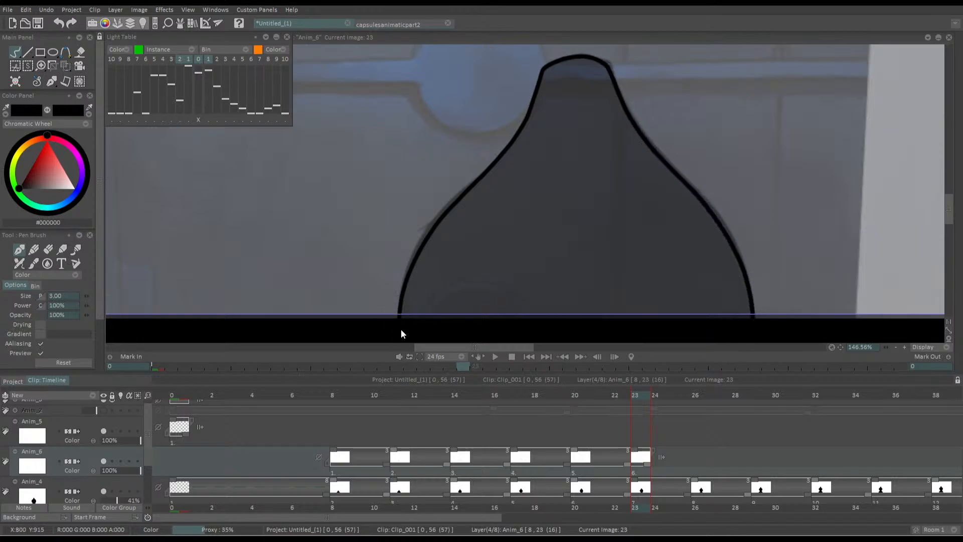
Add a drawing at frame 26 of the Anim_6 layer and trace the silhouette in one black outline, redrawing inaccurate strokes
{"action": "key", "text": "Right"}
{"action": "key", "text": "Right"}
{"action": "key", "text": "Right"}
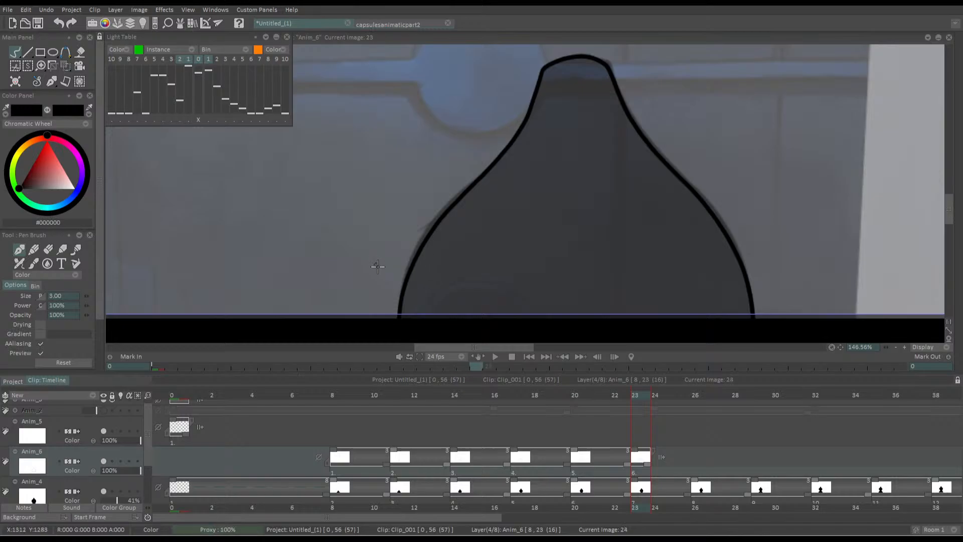
{"action": "key", "text": "Return"}
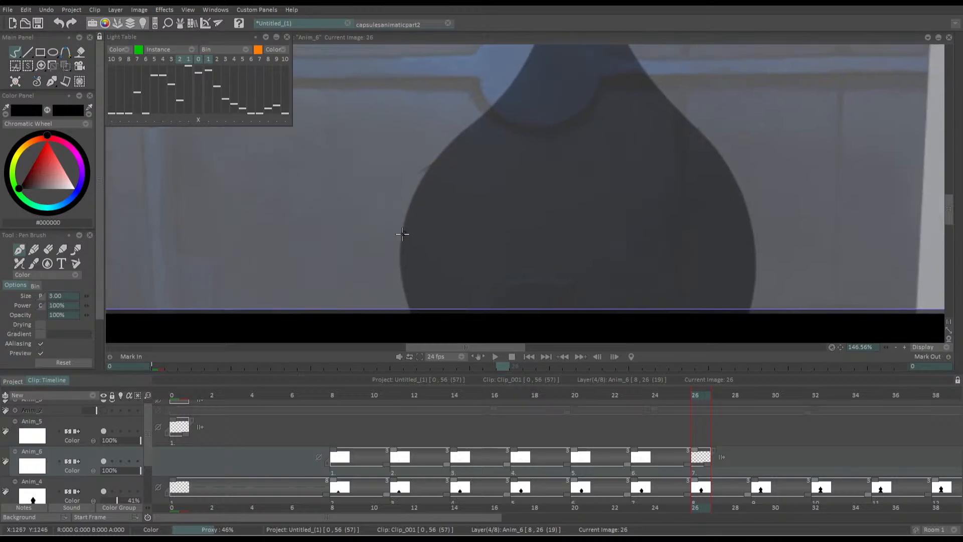
{"action": "scroll", "coordinate": [402, 196], "scroll_direction": "down", "scroll_amount": 1}
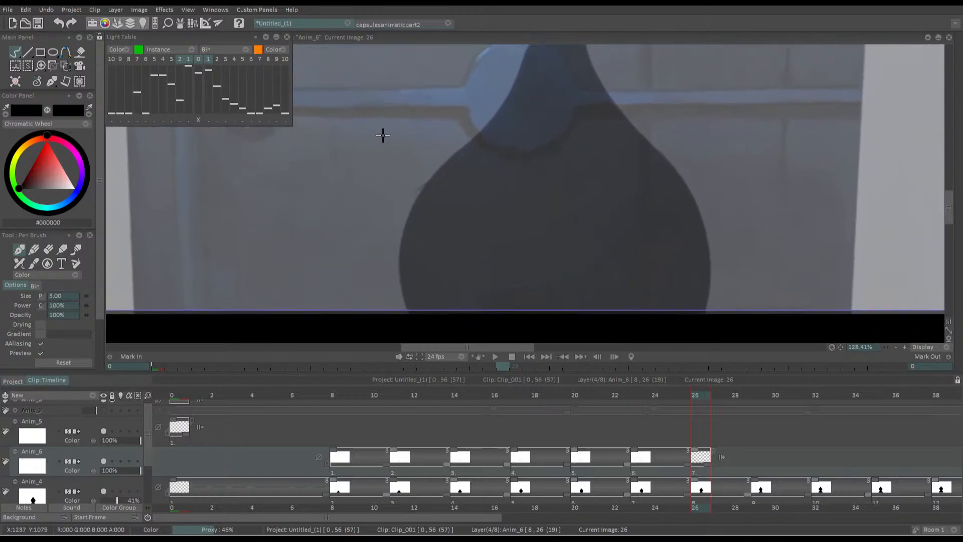
{"action": "mouse_move", "coordinate": [413, 321]}
{"action": "left_mouse_down"}
{"action": "mouse_move", "coordinate": [402, 262]}
{"action": "mouse_move", "coordinate": [424, 198]}
{"action": "mouse_move", "coordinate": [518, 88]}
{"action": "mouse_move", "coordinate": [531, 46]}
{"action": "left_mouse_up"}
{"action": "key", "text": "ctrl+z"}
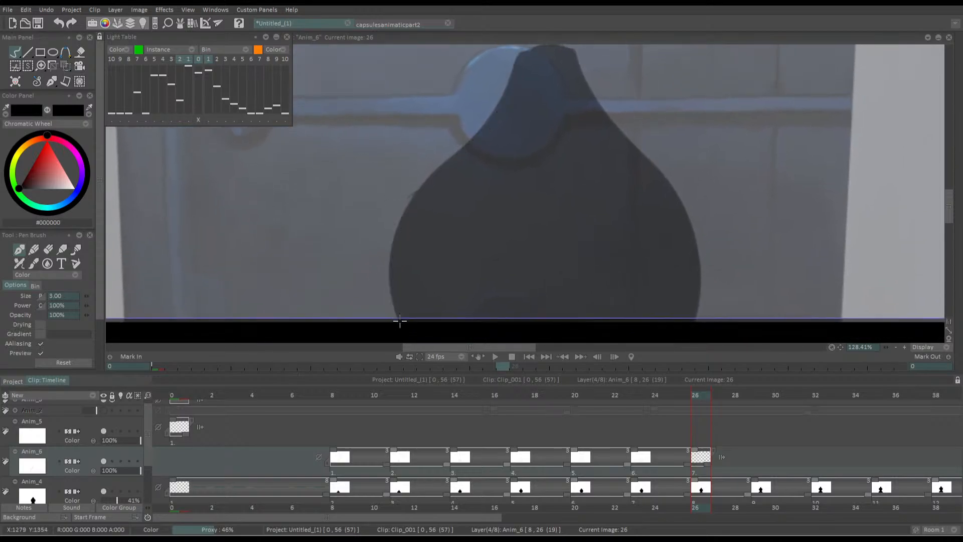
{"action": "mouse_move", "coordinate": [399, 320]}
{"action": "left_mouse_down"}
{"action": "mouse_move", "coordinate": [388, 274]}
{"action": "mouse_move", "coordinate": [407, 205]}
{"action": "mouse_move", "coordinate": [499, 94]}
{"action": "mouse_move", "coordinate": [513, 50]}
{"action": "mouse_move", "coordinate": [539, 40]}
{"action": "mouse_move", "coordinate": [570, 47]}
{"action": "left_mouse_up"}
{"action": "key", "text": "ctrl+z"}
{"action": "mouse_move", "coordinate": [398, 318]}
{"action": "left_mouse_down"}
{"action": "mouse_move", "coordinate": [390, 289]}
{"action": "mouse_move", "coordinate": [396, 232]}
{"action": "mouse_move", "coordinate": [423, 184]}
{"action": "mouse_move", "coordinate": [494, 108]}
{"action": "mouse_move", "coordinate": [515, 55]}
{"action": "mouse_move", "coordinate": [553, 46]}
{"action": "mouse_move", "coordinate": [568, 52]}
{"action": "mouse_move", "coordinate": [591, 97]}
{"action": "mouse_move", "coordinate": [689, 219]}
{"action": "mouse_move", "coordinate": [698, 320]}
{"action": "left_mouse_up"}
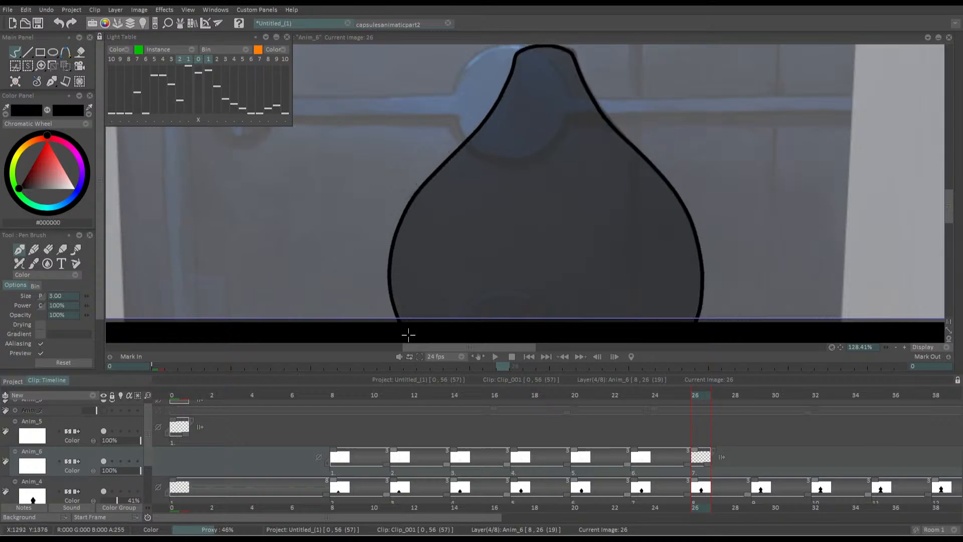
Insert a blank drawing at frame 29 of the Anim_6 layer and make it the current frame
{"action": "key", "text": "Right"}
{"action": "key", "text": "Right"}
{"action": "key", "text": "Right"}
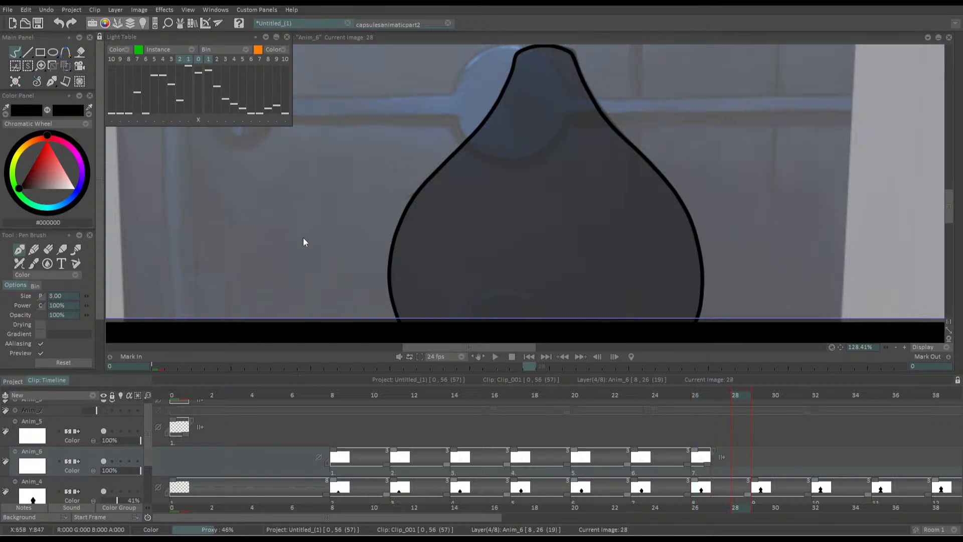
{"action": "key", "text": "Insert"}
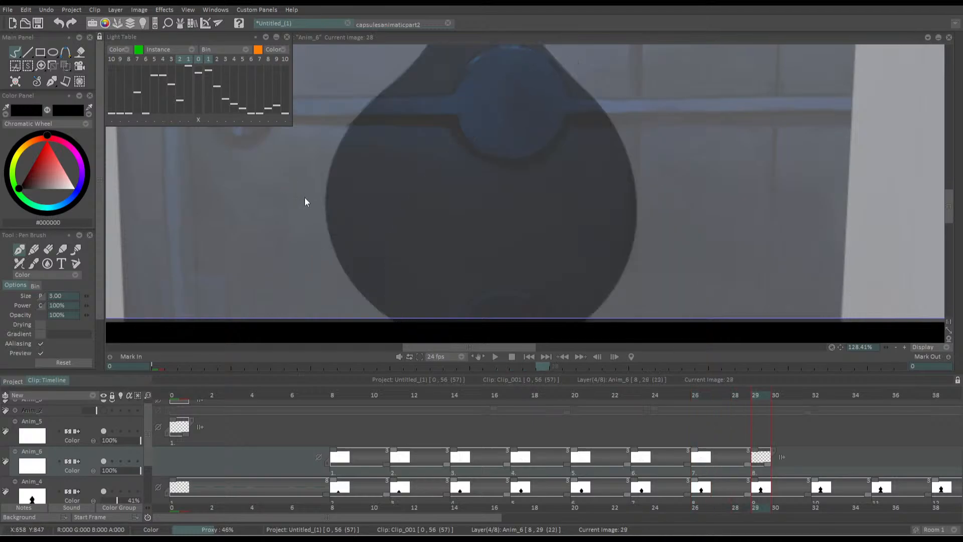
{"action": "key", "text": "Return"}
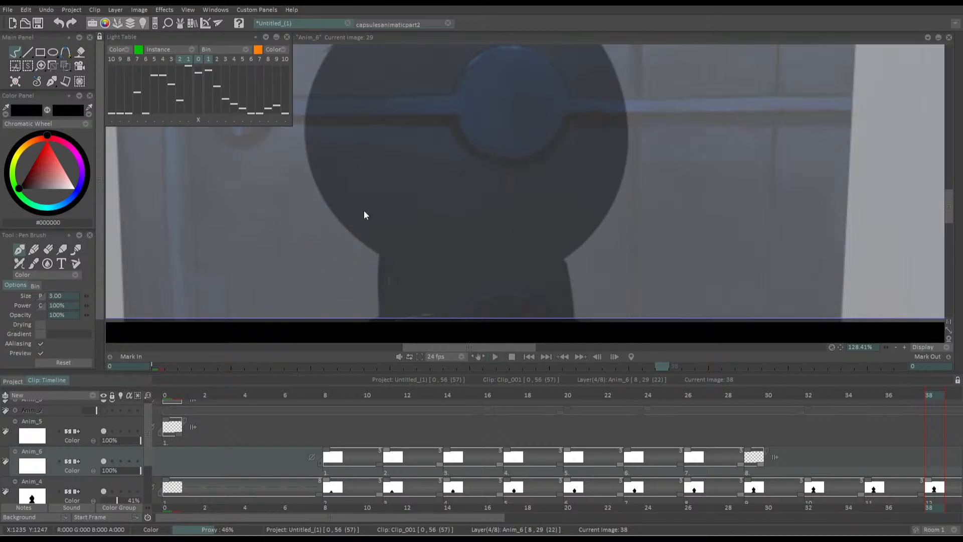
{"action": "left_click_drag", "start_coordinate": [775, 396], "coordinate": [758, 394]}
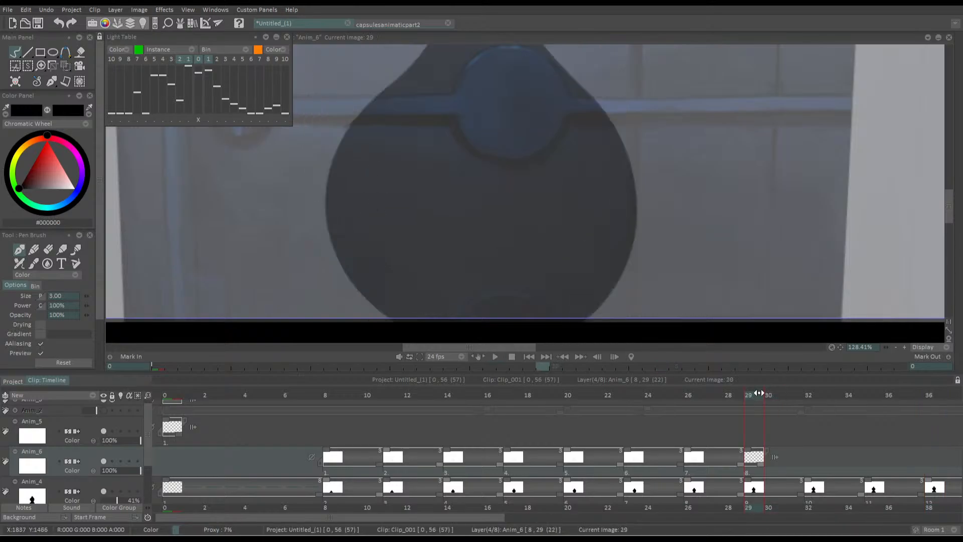
{"action": "mouse_move", "coordinate": [348, 215]}
{"action": "left_mouse_down"}
{"action": "mouse_move", "coordinate": [405, 220]}
{"action": "mouse_move", "coordinate": [428, 238]}
{"action": "left_mouse_up"}
{"action": "mouse_move", "coordinate": [428, 187]}
{"action": "left_mouse_down"}
{"action": "mouse_move", "coordinate": [451, 211]}
{"action": "mouse_move", "coordinate": [445, 195]}
{"action": "mouse_move", "coordinate": [467, 263]}
{"action": "mouse_move", "coordinate": [519, 206]}
{"action": "mouse_move", "coordinate": [571, 112]}
{"action": "left_mouse_up"}
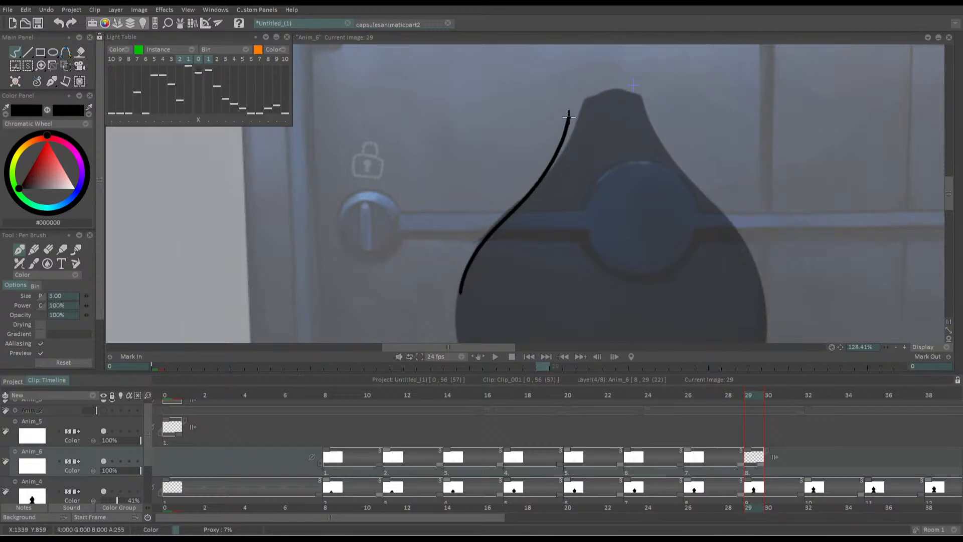
{"action": "key", "text": "ctrl+z"}
{"action": "left_click_drag", "start_coordinate": [440, 269], "coordinate": [430, 276]}
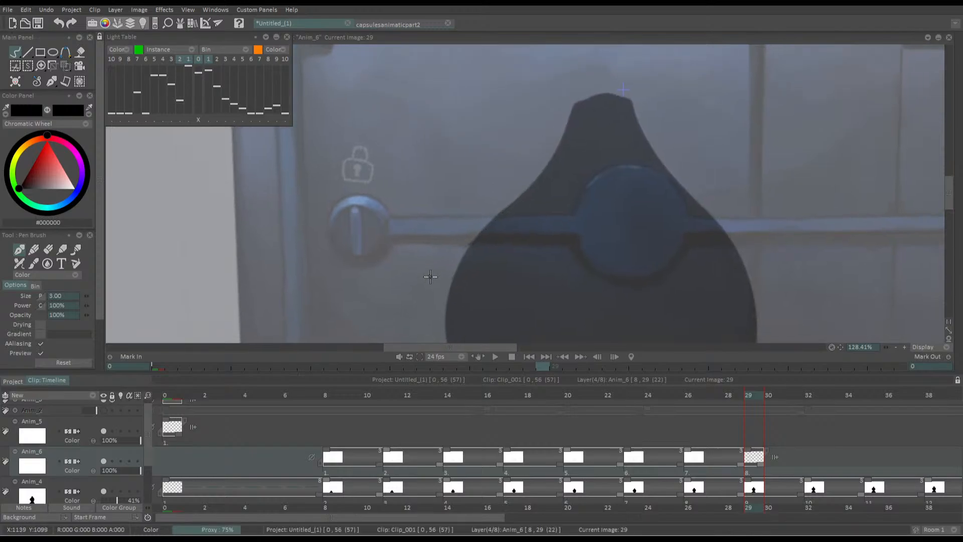
{"action": "mouse_move", "coordinate": [446, 319]}
{"action": "left_mouse_down"}
{"action": "mouse_move", "coordinate": [491, 220]}
{"action": "mouse_move", "coordinate": [570, 111]}
{"action": "mouse_move", "coordinate": [596, 95]}
{"action": "mouse_move", "coordinate": [631, 103]}
{"action": "mouse_move", "coordinate": [670, 181]}
{"action": "mouse_move", "coordinate": [745, 253]}
{"action": "mouse_move", "coordinate": [754, 294]}
{"action": "left_mouse_up"}
{"action": "mouse_move", "coordinate": [444, 248]}
{"action": "left_mouse_down"}
{"action": "mouse_move", "coordinate": [439, 185]}
{"action": "mouse_move", "coordinate": [461, 252]}
{"action": "mouse_move", "coordinate": [409, 266]}
{"action": "mouse_move", "coordinate": [413, 285]}
{"action": "left_mouse_up"}
{"action": "key", "text": "ctrl+z"}
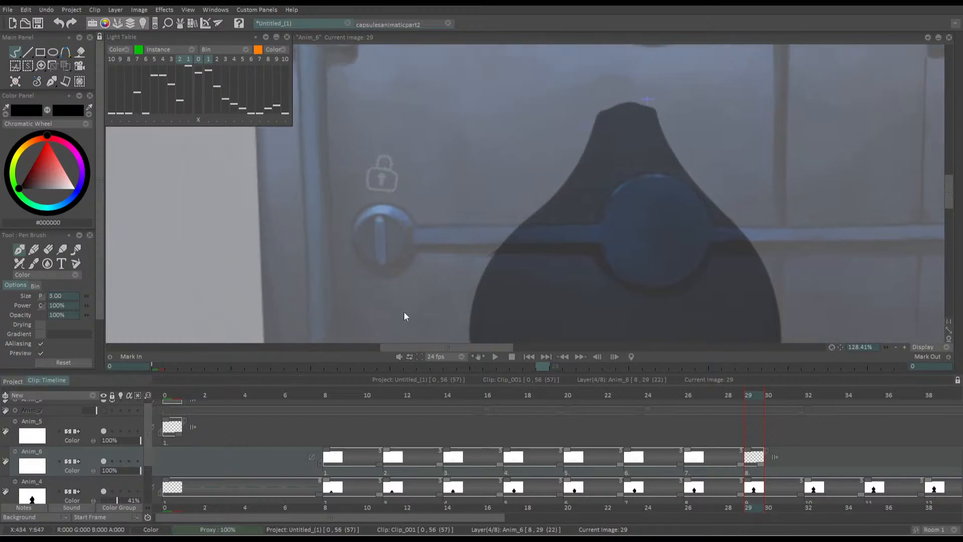
{"action": "left_click_drag", "start_coordinate": [447, 188], "coordinate": [451, 161]}
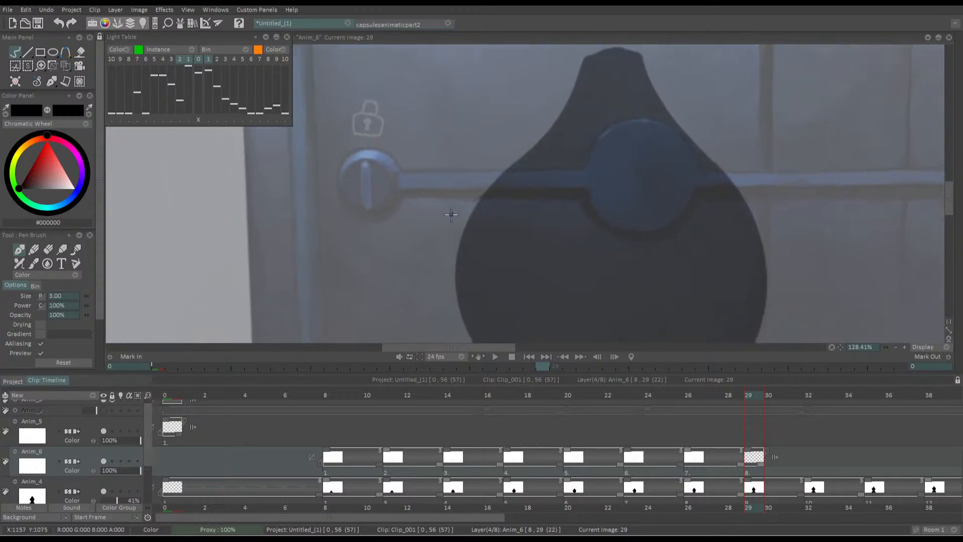
{"action": "left_click_drag", "start_coordinate": [451, 214], "coordinate": [477, 208]}
{"action": "mouse_move", "coordinate": [486, 261]}
{"action": "left_mouse_down"}
{"action": "mouse_move", "coordinate": [503, 285]}
{"action": "mouse_move", "coordinate": [501, 266]}
{"action": "mouse_move", "coordinate": [583, 162]}
{"action": "mouse_move", "coordinate": [620, 94]}
{"action": "left_mouse_up"}
{"action": "key", "text": "ctrl+z"}
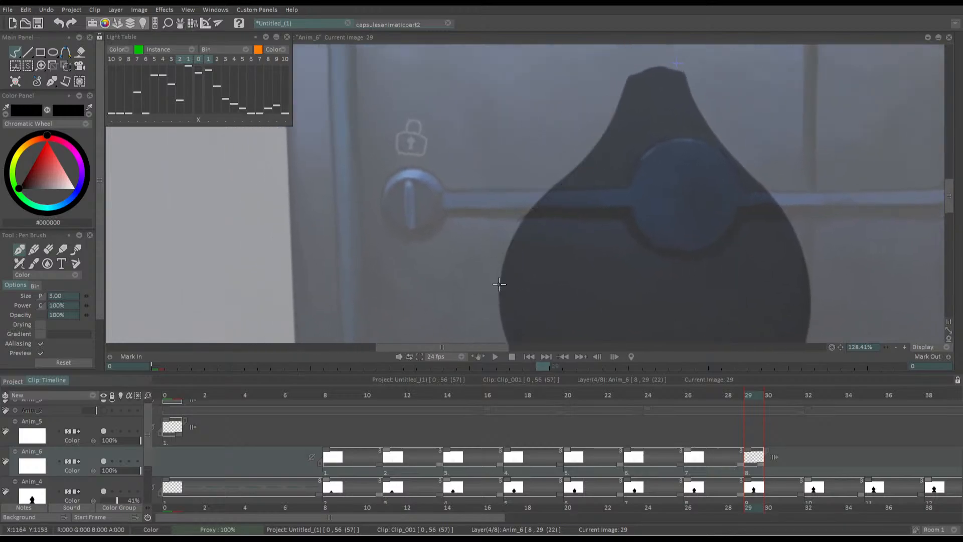
Trace the silhouette's left side, head and upper right side at frame 29 in black, down to the letterbox edge on the left
{"action": "mouse_move", "coordinate": [499, 290]}
{"action": "left_mouse_down"}
{"action": "mouse_move", "coordinate": [503, 266]}
{"action": "mouse_move", "coordinate": [604, 128]}
{"action": "mouse_move", "coordinate": [623, 81]}
{"action": "mouse_move", "coordinate": [662, 70]}
{"action": "mouse_move", "coordinate": [685, 76]}
{"action": "left_mouse_up"}
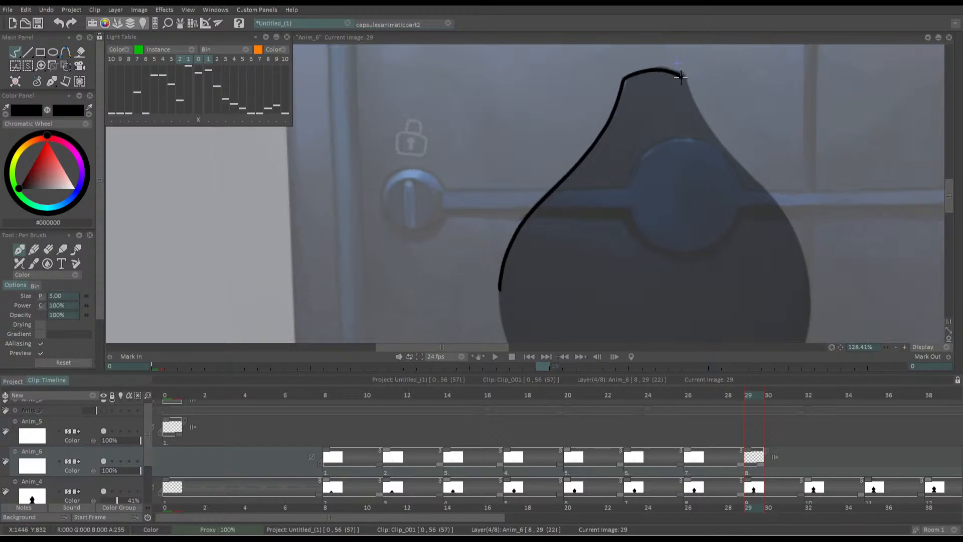
{"action": "left_click_drag", "start_coordinate": [497, 205], "coordinate": [473, 89]}
{"action": "mouse_move", "coordinate": [473, 164]}
{"action": "left_mouse_down"}
{"action": "mouse_move", "coordinate": [479, 212]}
{"action": "mouse_move", "coordinate": [522, 246]}
{"action": "left_mouse_up"}
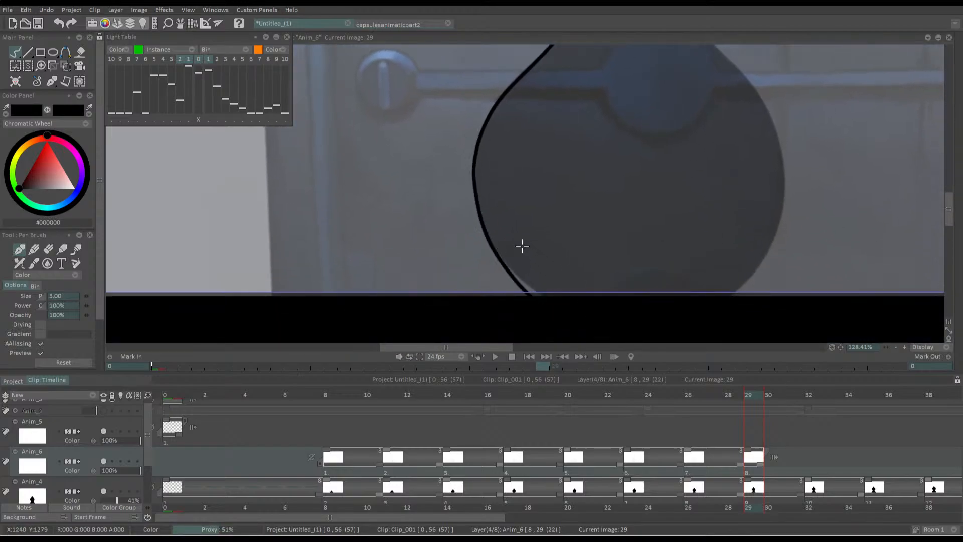
{"action": "mouse_move", "coordinate": [445, 191]}
{"action": "left_mouse_down"}
{"action": "mouse_move", "coordinate": [429, 192]}
{"action": "mouse_move", "coordinate": [402, 229]}
{"action": "mouse_move", "coordinate": [426, 208]}
{"action": "left_mouse_up"}
{"action": "mouse_move", "coordinate": [537, 71]}
{"action": "left_mouse_down"}
{"action": "mouse_move", "coordinate": [527, 157]}
{"action": "mouse_move", "coordinate": [538, 183]}
{"action": "left_mouse_up"}
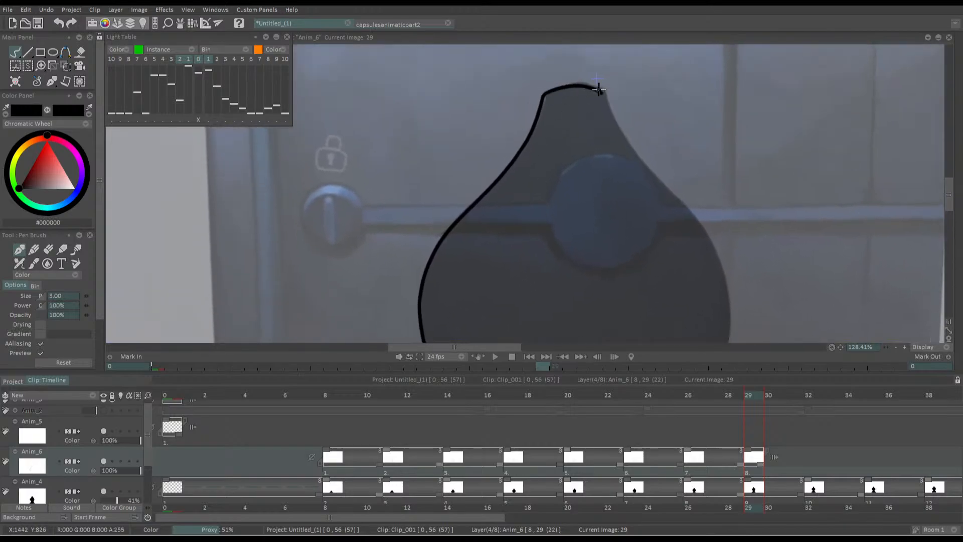
{"action": "mouse_move", "coordinate": [602, 93]}
{"action": "left_mouse_down"}
{"action": "mouse_move", "coordinate": [614, 127]}
{"action": "mouse_move", "coordinate": [727, 290]}
{"action": "left_mouse_up"}
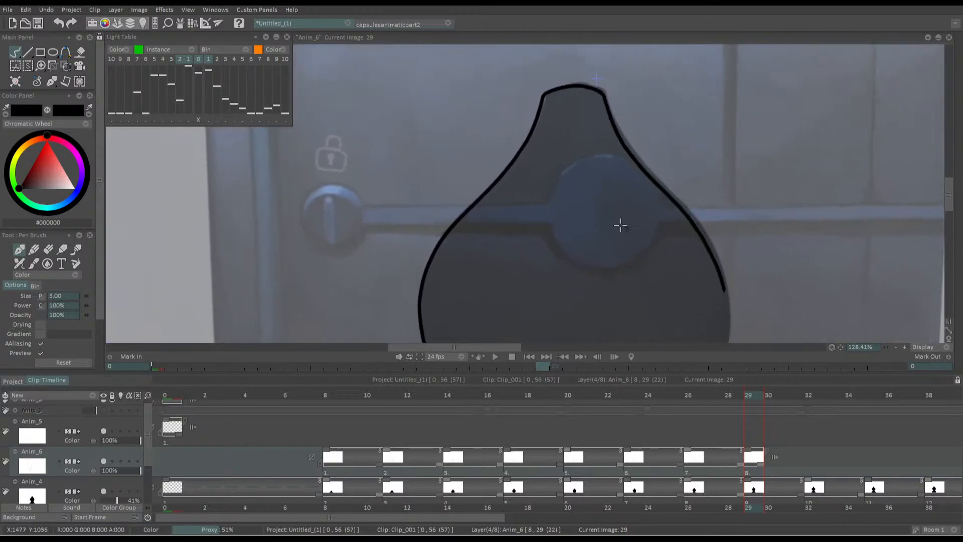
Complete the outline along the silhouette's lower right side at frame 29, redrawing the stroke until it follows the placeholder
{"action": "scroll", "coordinate": [615, 221], "scroll_direction": "down", "scroll_amount": 3}
{"action": "left_click_drag", "start_coordinate": [611, 217], "coordinate": [629, 207]}
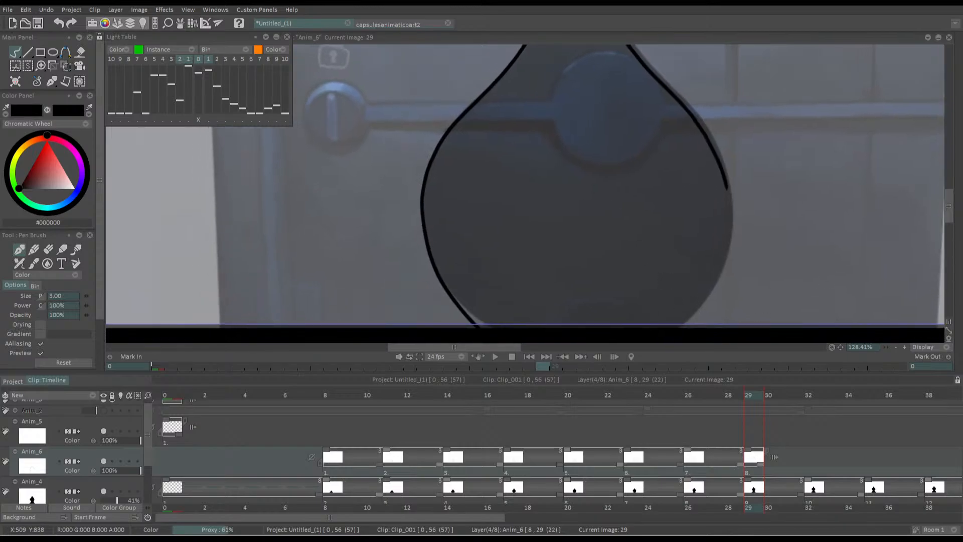
{"action": "mouse_move", "coordinate": [721, 204]}
{"action": "left_mouse_down"}
{"action": "mouse_move", "coordinate": [722, 232]}
{"action": "mouse_move", "coordinate": [595, 125]}
{"action": "left_mouse_up"}
{"action": "key", "text": "ctrl+z"}
{"action": "mouse_move", "coordinate": [603, 183]}
{"action": "left_mouse_down"}
{"action": "mouse_move", "coordinate": [611, 143]}
{"action": "mouse_move", "coordinate": [621, 220]}
{"action": "mouse_move", "coordinate": [605, 100]}
{"action": "left_mouse_up"}
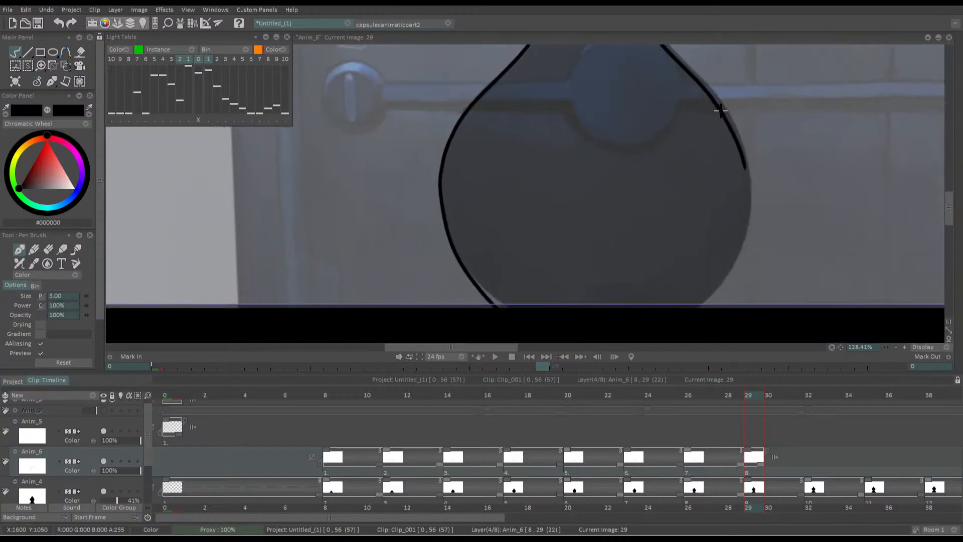
{"action": "left_click_drag", "start_coordinate": [720, 110], "coordinate": [608, 361]}
{"action": "left_click_drag", "start_coordinate": [510, 228], "coordinate": [515, 188]}
{"action": "mouse_move", "coordinate": [754, 135]}
{"action": "left_mouse_down"}
{"action": "mouse_move", "coordinate": [751, 183]}
{"action": "mouse_move", "coordinate": [698, 274]}
{"action": "left_mouse_up"}
Fill the traced silhouettes at frames 29 and 26 with solid black using the Paint bucket
{"action": "left_click_drag", "start_coordinate": [527, 244], "coordinate": [532, 297]}
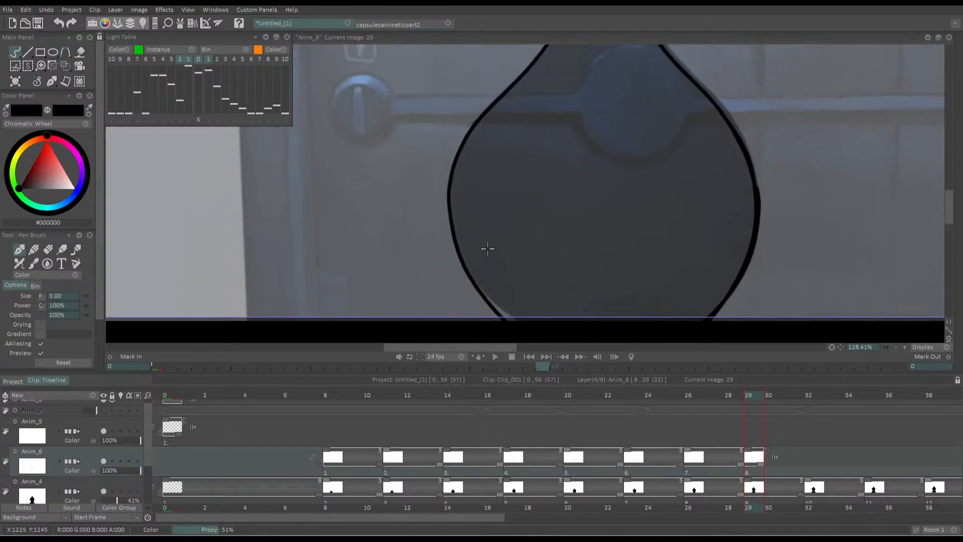
{"action": "left_click_drag", "start_coordinate": [488, 248], "coordinate": [474, 216]}
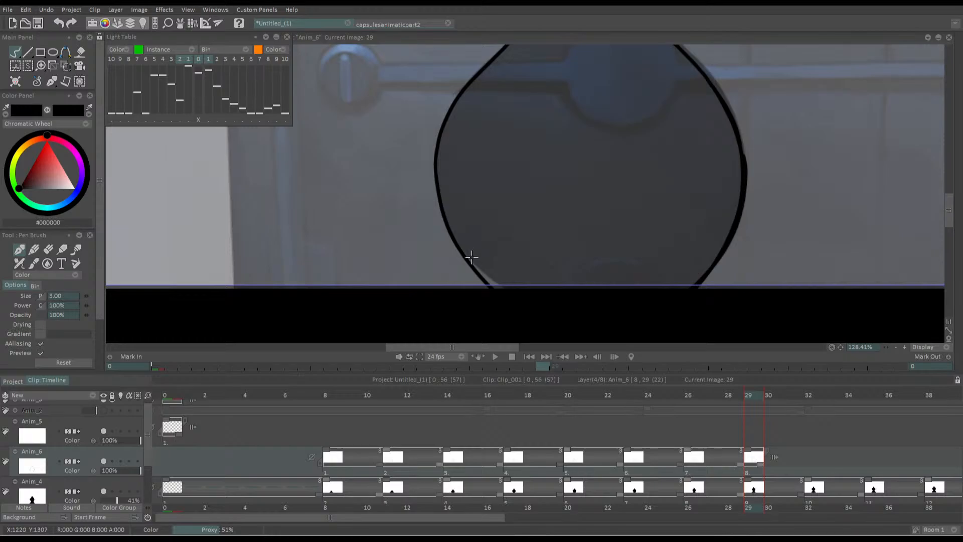
{"action": "left_click_drag", "start_coordinate": [471, 258], "coordinate": [458, 239]}
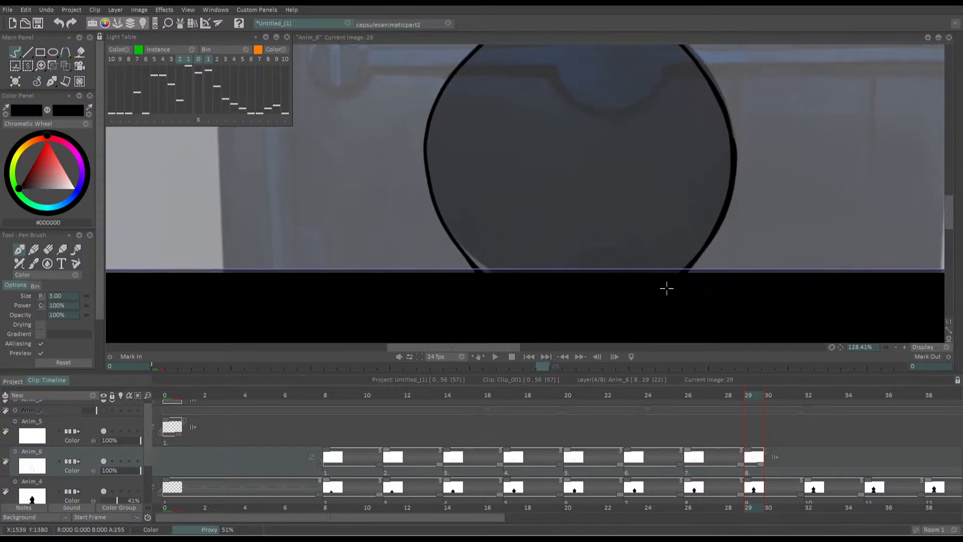
{"action": "mouse_move", "coordinate": [495, 207]}
{"action": "left_mouse_down"}
{"action": "mouse_move", "coordinate": [508, 246]}
{"action": "mouse_move", "coordinate": [487, 226]}
{"action": "left_mouse_up"}
{"action": "scroll", "coordinate": [486, 226], "scroll_direction": "down", "scroll_amount": 2}
{"action": "key", "text": "f"}
{"action": "left_click", "coordinate": [480, 219]}
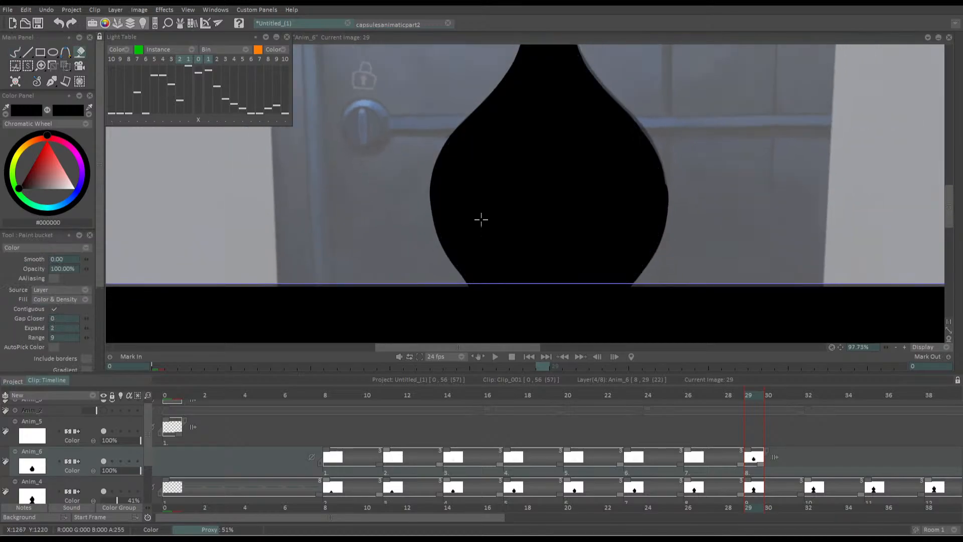
{"action": "key", "text": "Left"}
{"action": "key", "text": "Left"}
{"action": "key", "text": "Left"}
{"action": "left_click", "coordinate": [548, 256]}
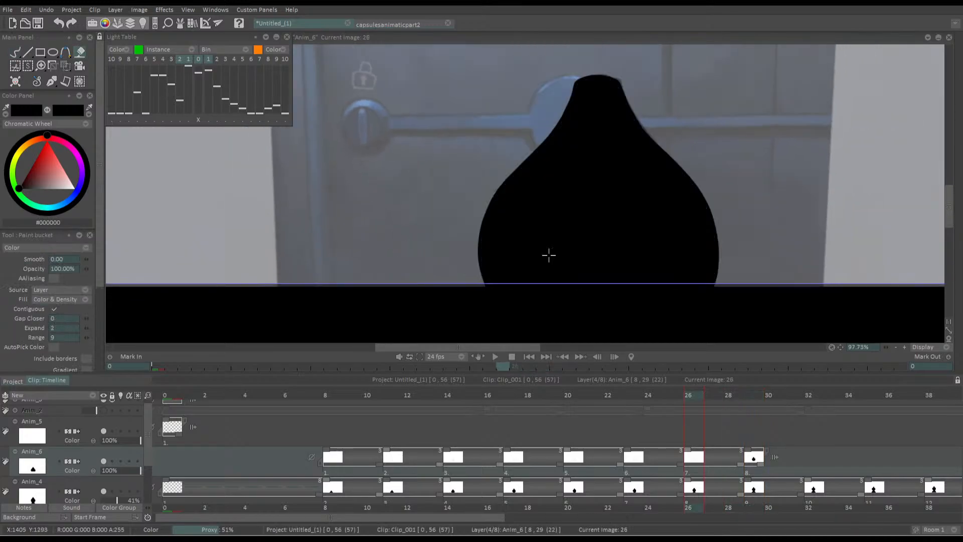
Fill the silhouette outlines at frames 23 and 20 of the Anim_6 layer with black
{"action": "key", "text": "Left"}
{"action": "key", "text": "Left"}
{"action": "key", "text": "Left"}
{"action": "key", "text": "Left"}
{"action": "left_click", "coordinate": [549, 262]}
Fill the silhouette outlines at frames 17 and 14 of the Anim_6 layer with black
{"action": "key", "text": "Left"}
{"action": "key", "text": "Left"}
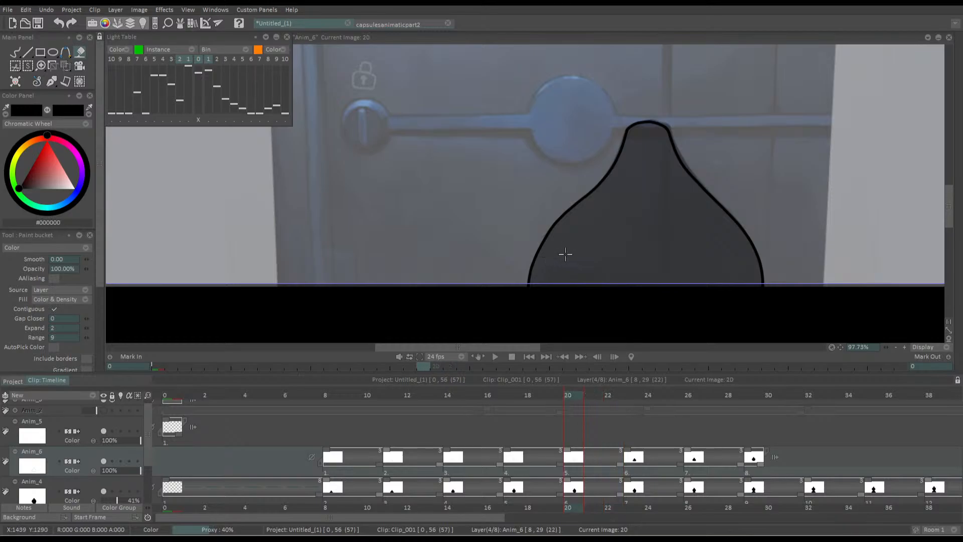
{"action": "key", "text": "Left"}
{"action": "left_click", "coordinate": [566, 254]}
{"action": "key", "text": "Left"}
{"action": "key", "text": "Left"}
{"action": "left_click", "coordinate": [537, 256]}
Fill the silhouette outlines at frames 11 and 8 of the Anim_6 layer with black
{"action": "key", "text": "Left"}
{"action": "key", "text": "Left"}
{"action": "key", "text": "Left"}
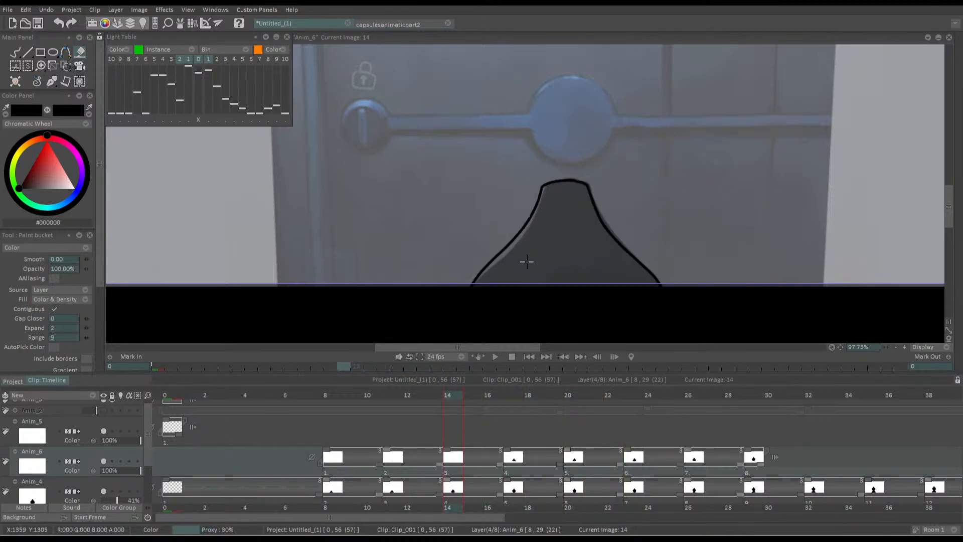
{"action": "left_click", "coordinate": [501, 257]}
{"action": "key", "text": "Left"}
{"action": "key", "text": "Left"}
{"action": "key", "text": "Left"}
{"action": "left_click", "coordinate": [511, 261]}
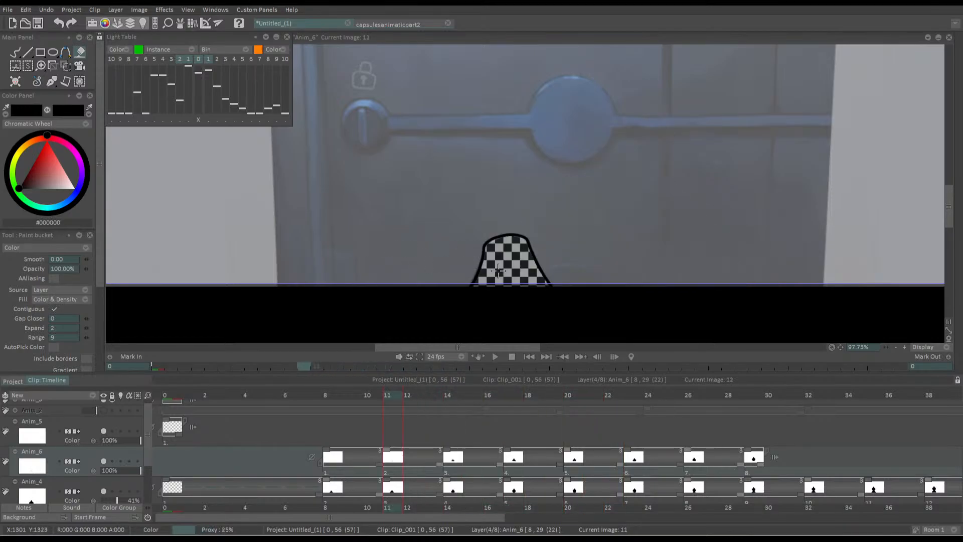
{"action": "key", "text": "Left"}
{"action": "key", "text": "Left"}
{"action": "key", "text": "Left"}
{"action": "left_click", "coordinate": [463, 283]}
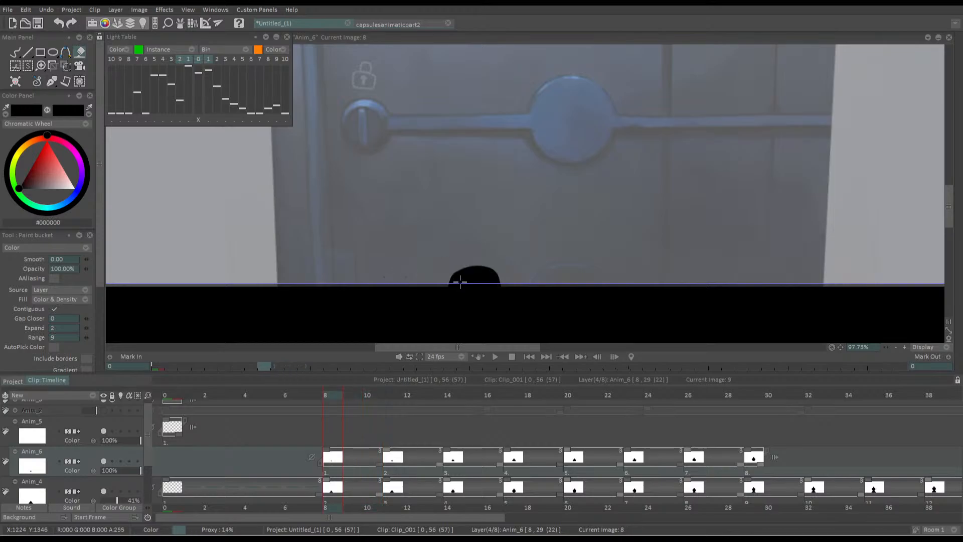
Step forward through the filled drawings and insert a blank drawing at frame 32 of the Anim_6 layer
{"action": "key", "text": "Right"}
{"action": "key", "text": "Right"}
{"action": "key", "text": "Right"}
{"action": "key", "text": "Right"}
{"action": "key", "text": "Right"}
{"action": "key", "text": "Right"}
{"action": "key", "text": "Right"}
{"action": "key", "text": "Right"}
{"action": "key", "text": "Right"}
{"action": "key", "text": "Right"}
{"action": "key", "text": "Right"}
{"action": "key", "text": "Right"}
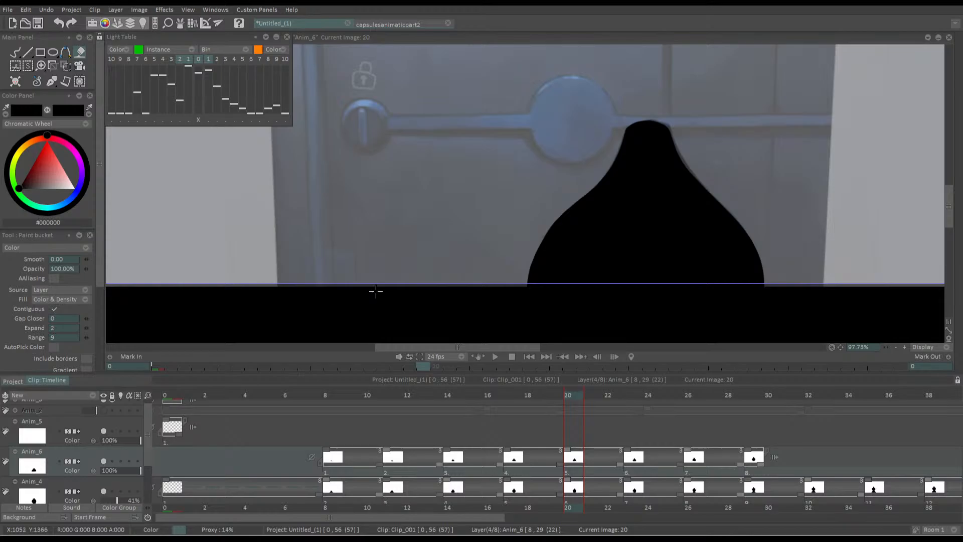
{"action": "key", "text": "Right"}
{"action": "key", "text": "Right"}
{"action": "key", "text": "Right"}
{"action": "key", "text": "Right"}
{"action": "key", "text": "Right"}
{"action": "key", "text": "Right"}
{"action": "key", "text": "Right"}
{"action": "key", "text": "Right"}
{"action": "key", "text": "Right"}
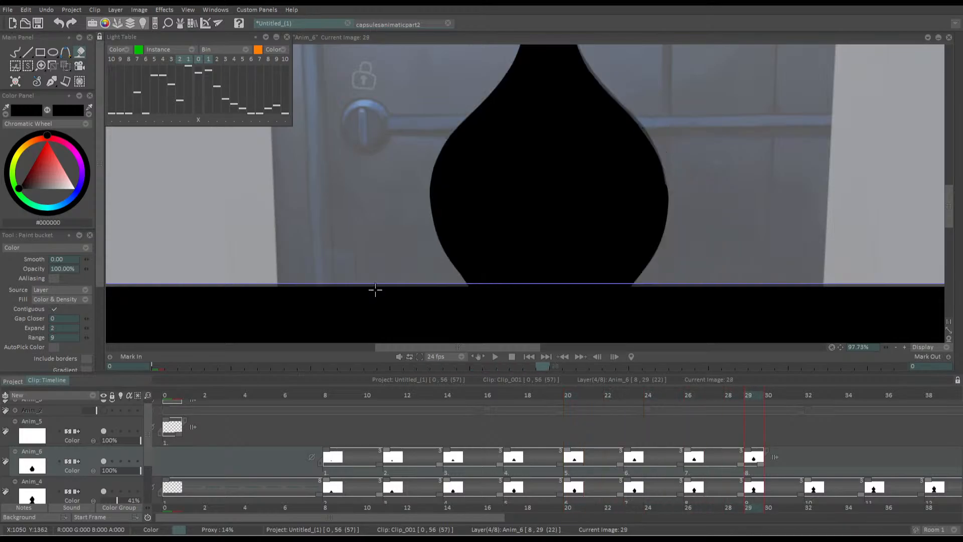
{"action": "key", "text": "Right"}
{"action": "key", "text": "Right"}
{"action": "key", "text": "Right"}
{"action": "key", "text": "BackSpace"}
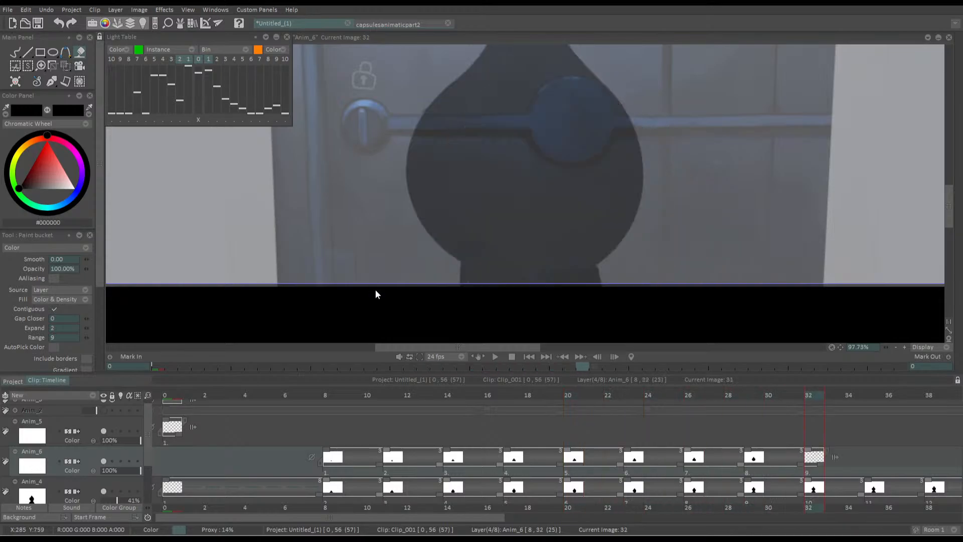
Outline the silhouette's narrow base below the round shape at frame 32 in black with the Pen Brush, closing it with a curved top
{"action": "key", "text": "d"}
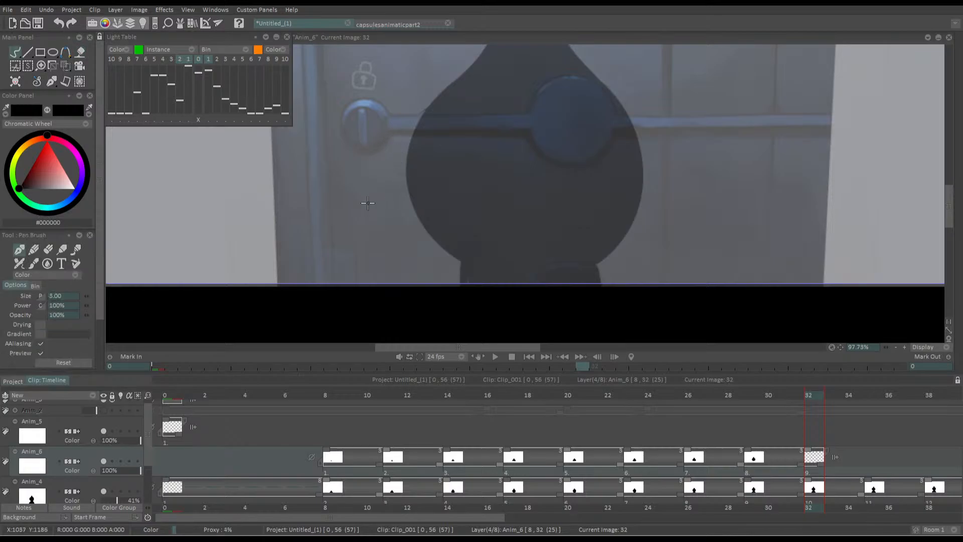
{"action": "mouse_move", "coordinate": [343, 115]}
{"action": "left_mouse_down"}
{"action": "mouse_move", "coordinate": [394, 161]}
{"action": "mouse_move", "coordinate": [447, 173]}
{"action": "left_mouse_up"}
{"action": "left_click_drag", "start_coordinate": [492, 260], "coordinate": [546, 197]}
{"action": "left_click_drag", "start_coordinate": [504, 160], "coordinate": [490, 95]}
{"action": "left_click_drag", "start_coordinate": [502, 232], "coordinate": [502, 269]}
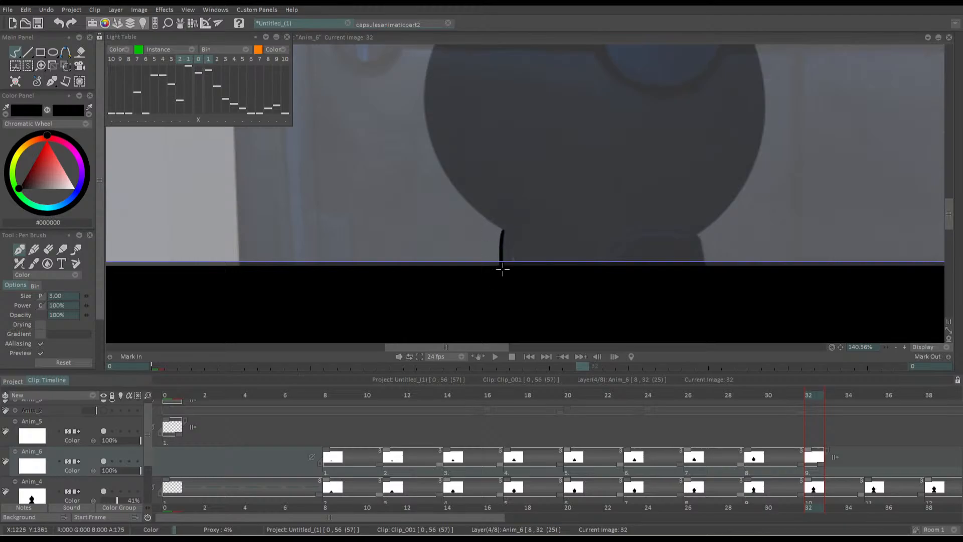
{"action": "mouse_move", "coordinate": [501, 236]}
{"action": "left_mouse_down"}
{"action": "mouse_move", "coordinate": [524, 219]}
{"action": "mouse_move", "coordinate": [620, 210]}
{"action": "mouse_move", "coordinate": [693, 226]}
{"action": "mouse_move", "coordinate": [699, 263]}
{"action": "left_mouse_up"}
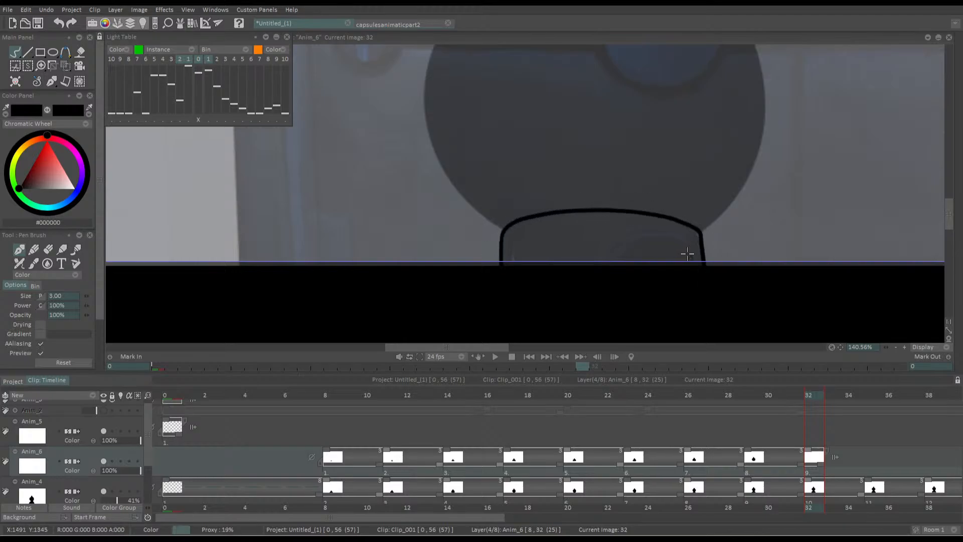
Trace the left curve of the silhouette's round body at frame 32 upward from the base with a black Pen Brush line
{"action": "mouse_move", "coordinate": [470, 210]}
{"action": "left_mouse_down"}
{"action": "mouse_move", "coordinate": [530, 297]}
{"action": "mouse_move", "coordinate": [546, 302]}
{"action": "left_mouse_up"}
{"action": "mouse_move", "coordinate": [577, 341]}
{"action": "left_mouse_down"}
{"action": "mouse_move", "coordinate": [553, 317]}
{"action": "mouse_move", "coordinate": [509, 195]}
{"action": "mouse_move", "coordinate": [489, 179]}
{"action": "mouse_move", "coordinate": [506, 178]}
{"action": "left_mouse_up"}
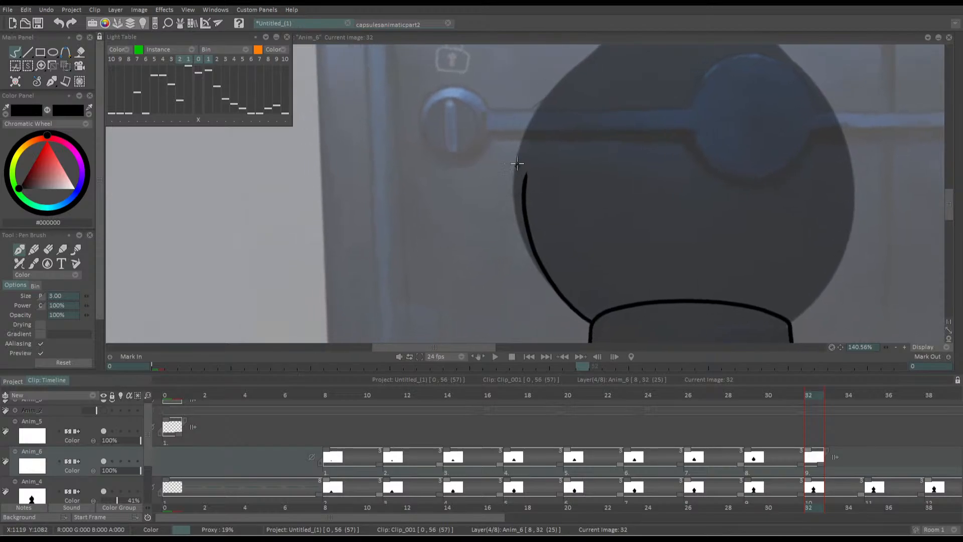
{"action": "key", "text": "ctrl+z"}
{"action": "left_click_drag", "start_coordinate": [567, 77], "coordinate": [522, 145]}
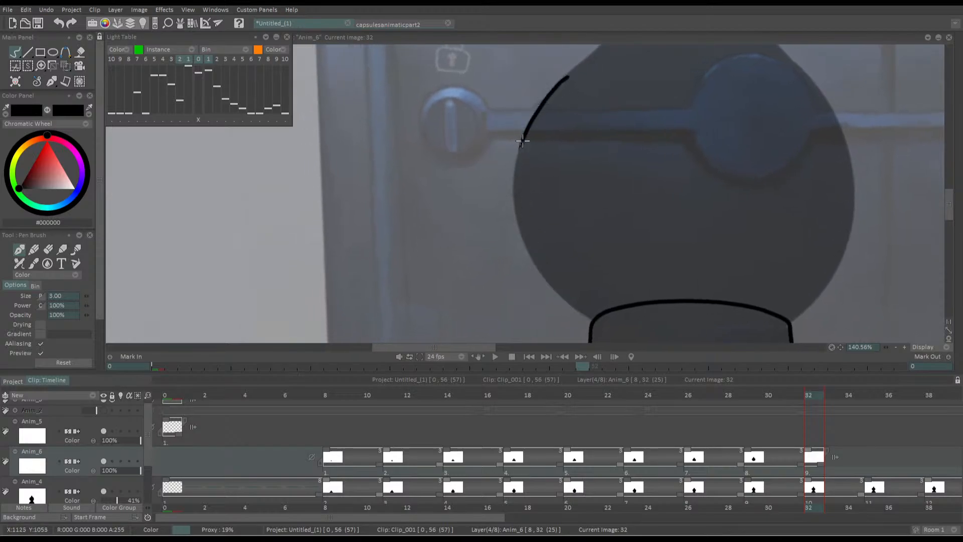
{"action": "key", "text": "ctrl+z"}
{"action": "mouse_move", "coordinate": [539, 108]}
{"action": "left_mouse_down"}
{"action": "mouse_move", "coordinate": [559, 87]}
{"action": "mouse_move", "coordinate": [532, 139]}
{"action": "mouse_move", "coordinate": [526, 190]}
{"action": "mouse_move", "coordinate": [543, 244]}
{"action": "mouse_move", "coordinate": [606, 308]}
{"action": "left_mouse_up"}
{"action": "left_click_drag", "start_coordinate": [537, 127], "coordinate": [625, 289]}
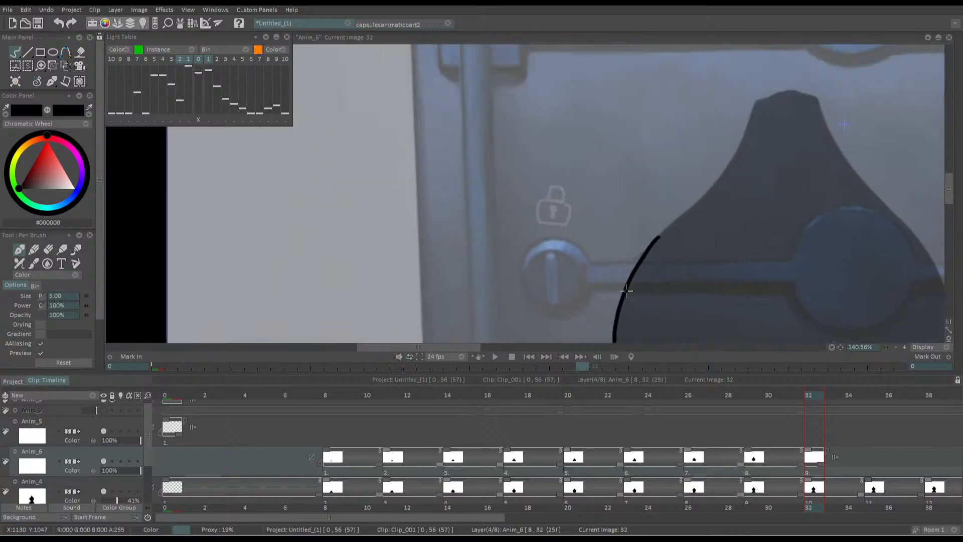
Continue the frame 32 outline up the left shoulder and across the silhouette's rounded top
{"action": "mouse_move", "coordinate": [642, 245]}
{"action": "left_mouse_down"}
{"action": "mouse_move", "coordinate": [602, 283]}
{"action": "mouse_move", "coordinate": [697, 187]}
{"action": "left_mouse_up"}
{"action": "key", "text": "ctrl+z"}
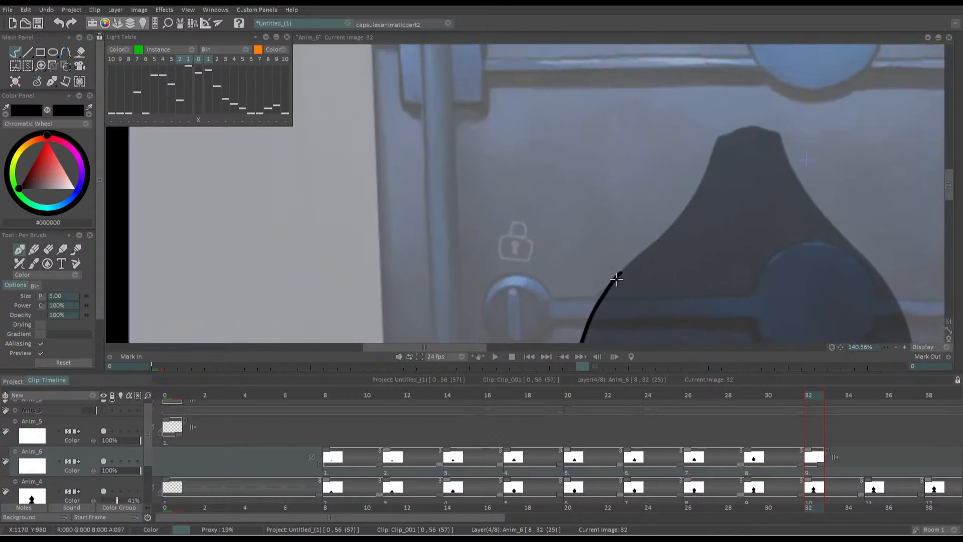
{"action": "left_click_drag", "start_coordinate": [617, 276], "coordinate": [690, 188]}
{"action": "key", "text": "ctrl+z"}
{"action": "mouse_move", "coordinate": [616, 277]}
{"action": "left_mouse_down"}
{"action": "mouse_move", "coordinate": [683, 205]}
{"action": "mouse_move", "coordinate": [712, 140]}
{"action": "mouse_move", "coordinate": [753, 129]}
{"action": "mouse_move", "coordinate": [778, 136]}
{"action": "left_mouse_up"}
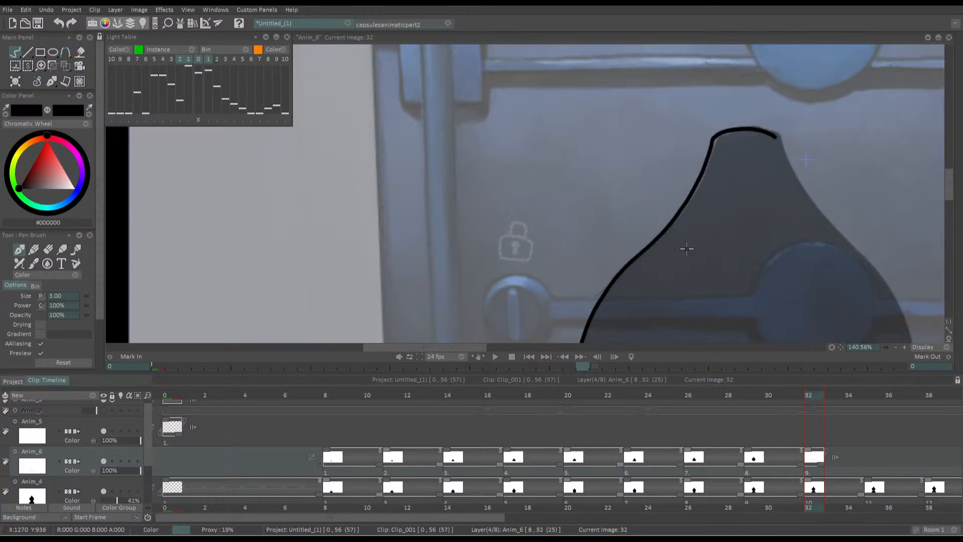
Trace the silhouette's right side at frame 32 from the base to the top, and thicken the line along the right shoulder
{"action": "left_click_drag", "start_coordinate": [687, 249], "coordinate": [568, 214]}
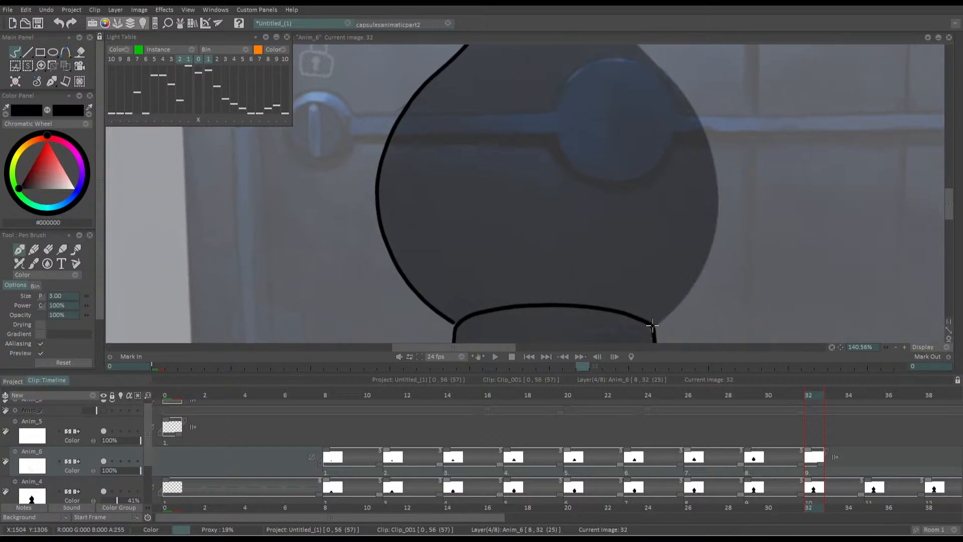
{"action": "mouse_move", "coordinate": [653, 325]}
{"action": "left_mouse_down"}
{"action": "mouse_move", "coordinate": [685, 292]}
{"action": "mouse_move", "coordinate": [688, 102]}
{"action": "left_mouse_up"}
{"action": "left_click_drag", "start_coordinate": [541, 135], "coordinate": [567, 278]}
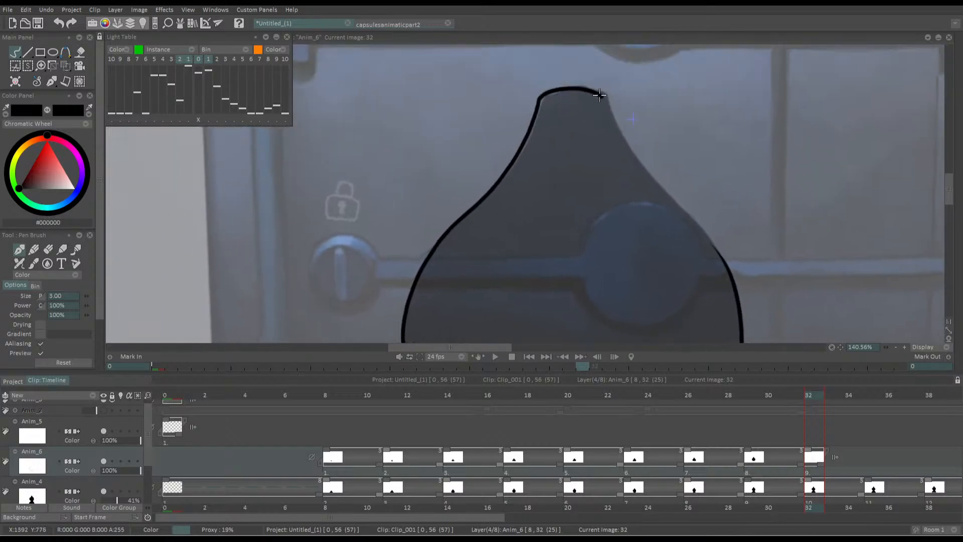
{"action": "mouse_move", "coordinate": [600, 95]}
{"action": "left_mouse_down"}
{"action": "mouse_move", "coordinate": [662, 203]}
{"action": "mouse_move", "coordinate": [709, 242]}
{"action": "left_mouse_up"}
{"action": "left_click_drag", "start_coordinate": [501, 149], "coordinate": [497, 169]}
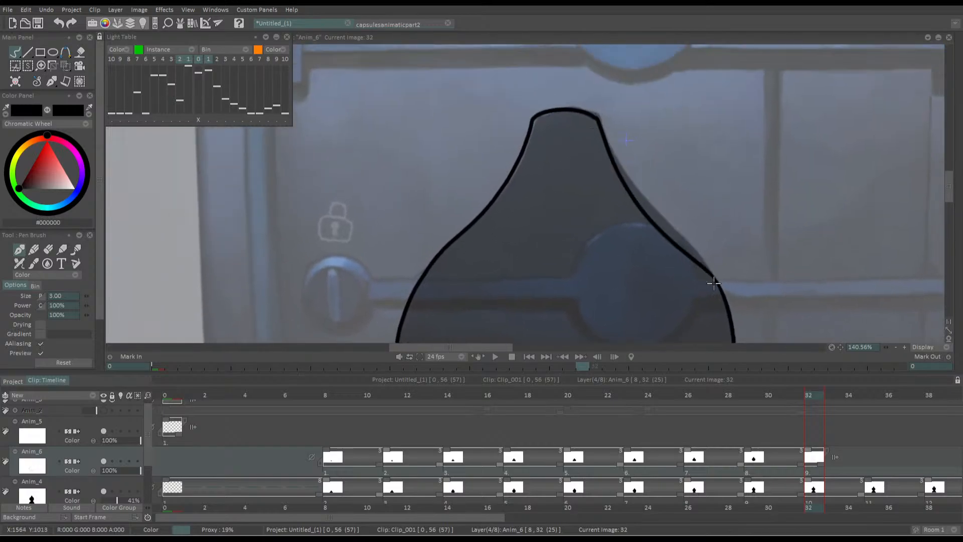
{"action": "mouse_move", "coordinate": [714, 283]}
{"action": "left_mouse_down"}
{"action": "mouse_move", "coordinate": [608, 168]}
{"action": "mouse_move", "coordinate": [596, 140]}
{"action": "left_mouse_up"}
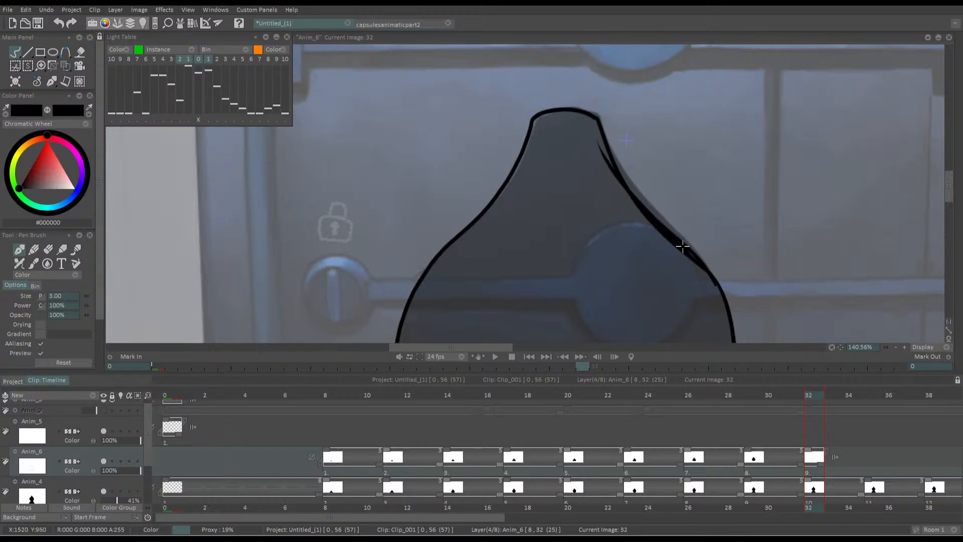
{"action": "left_click_drag", "start_coordinate": [557, 212], "coordinate": [541, 151]}
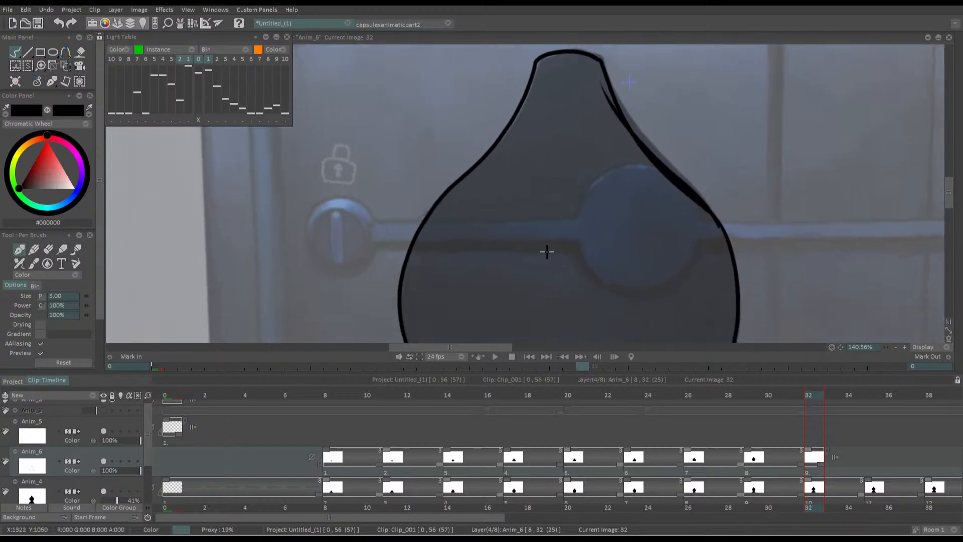
Fill the silhouette's outlined body at frame 32 with black using the Paint bucket
{"action": "key", "text": "f"}
{"action": "left_click", "coordinate": [519, 266]}
{"action": "mouse_move", "coordinate": [505, 260]}
{"action": "left_mouse_down"}
{"action": "mouse_move", "coordinate": [471, 230]}
{"action": "mouse_move", "coordinate": [492, 234]}
{"action": "left_mouse_up"}
{"action": "key", "text": "b"}
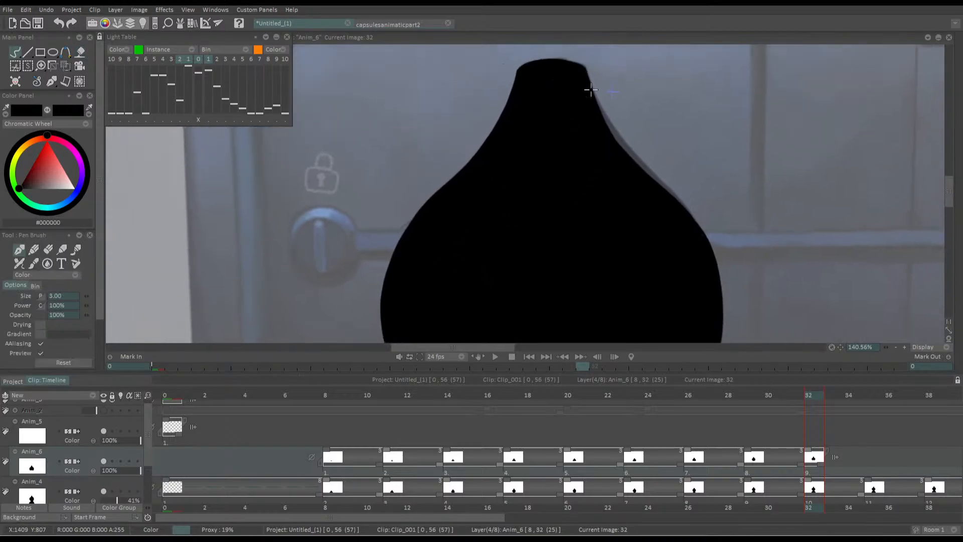
Extend the filled silhouette's right neck and shoulder edge at frame 32 with black Pen Brush strokes to match the placeholder
{"action": "mouse_move", "coordinate": [591, 90]}
{"action": "left_mouse_down"}
{"action": "mouse_move", "coordinate": [633, 164]}
{"action": "mouse_move", "coordinate": [625, 156]}
{"action": "left_mouse_up"}
{"action": "left_click_drag", "start_coordinate": [703, 243], "coordinate": [590, 87]}
{"action": "scroll", "coordinate": [542, 206], "scroll_direction": "down", "scroll_amount": 3}
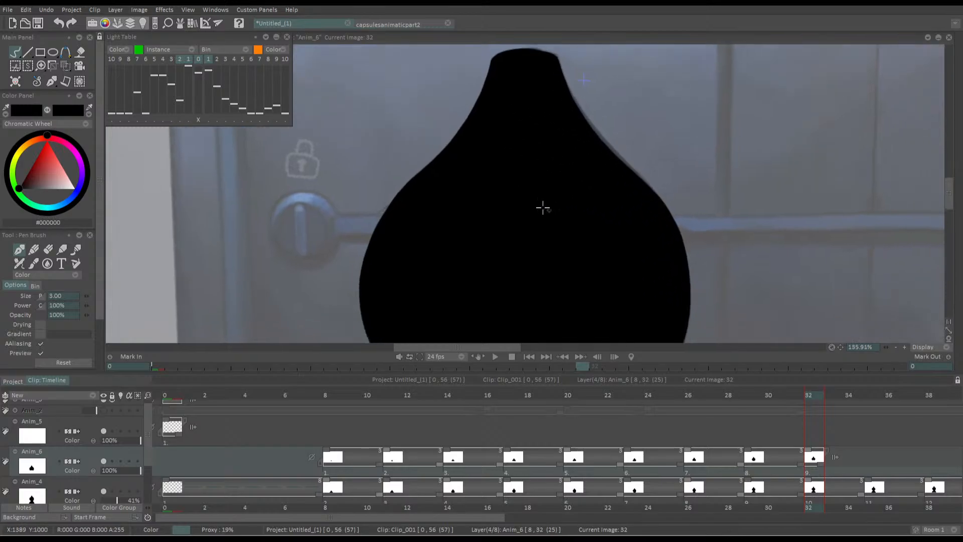
Fill the narrow base below the silhouette's round body at frame 32 with black
{"action": "left_click_drag", "start_coordinate": [472, 210], "coordinate": [504, 133]}
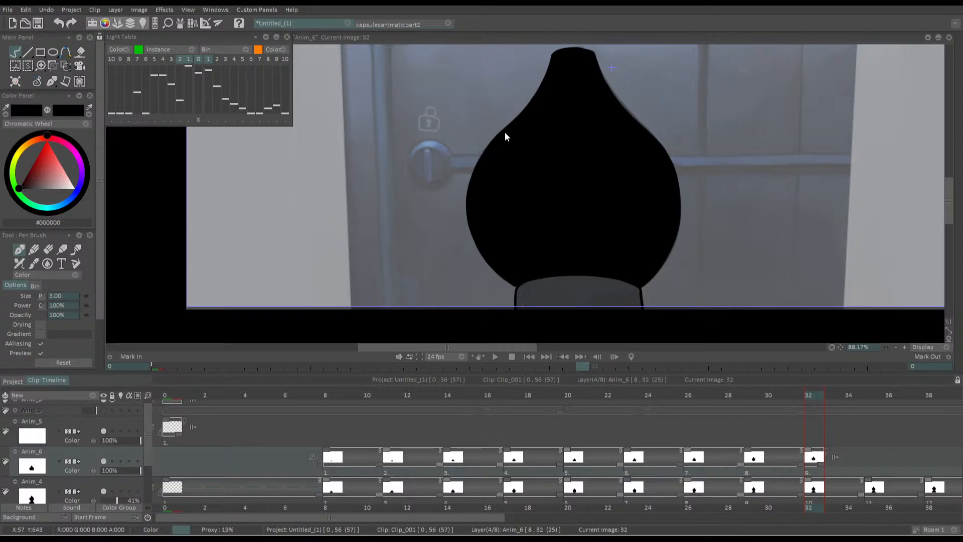
{"action": "mouse_move", "coordinate": [458, 268]}
{"action": "left_mouse_down"}
{"action": "mouse_move", "coordinate": [430, 222]}
{"action": "mouse_move", "coordinate": [473, 217]}
{"action": "left_mouse_up"}
{"action": "key", "text": "f"}
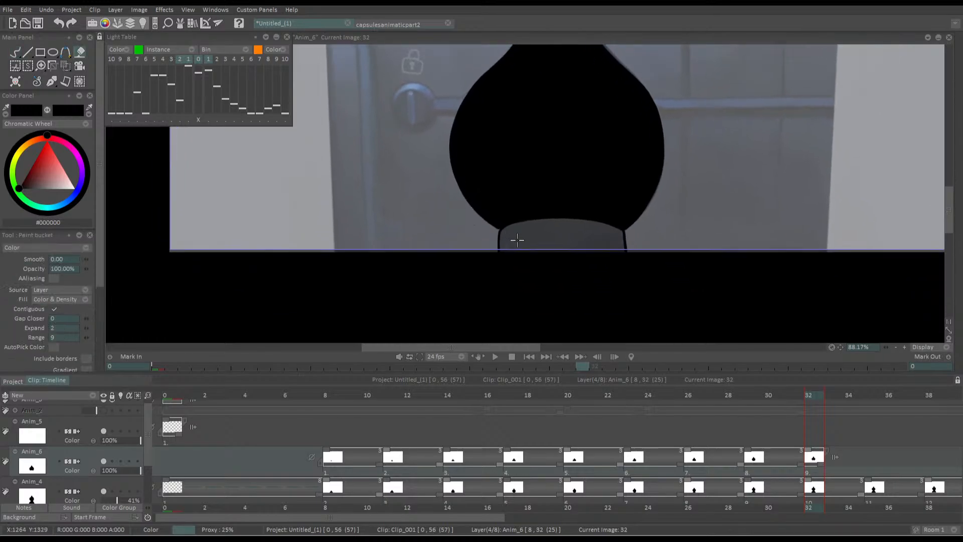
{"action": "left_click", "coordinate": [502, 241]}
{"action": "key", "text": "ctrl+z"}
{"action": "key", "text": "b"}
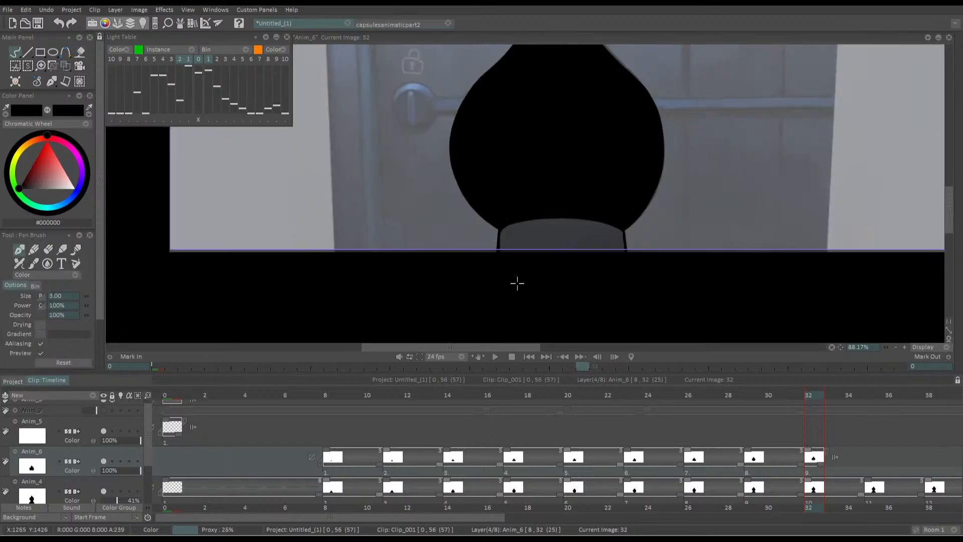
{"action": "key", "text": "f"}
{"action": "left_click", "coordinate": [519, 242]}
{"action": "key", "text": "b"}
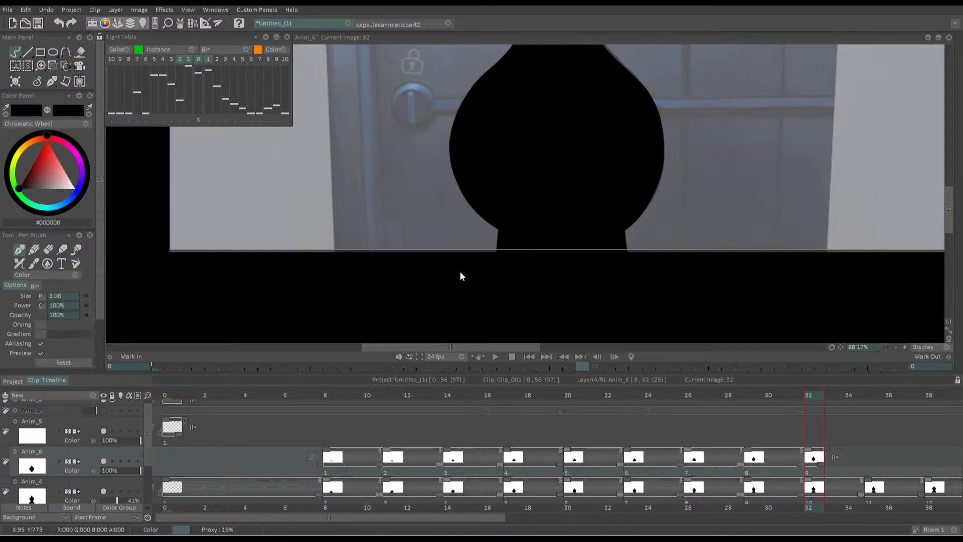
Insert a blank drawing on the Anim_6 layer and shift it to frame 35, in line with the placeholder drawing on Anim_4
{"action": "key", "text": "Right"}
{"action": "key", "text": "Right"}
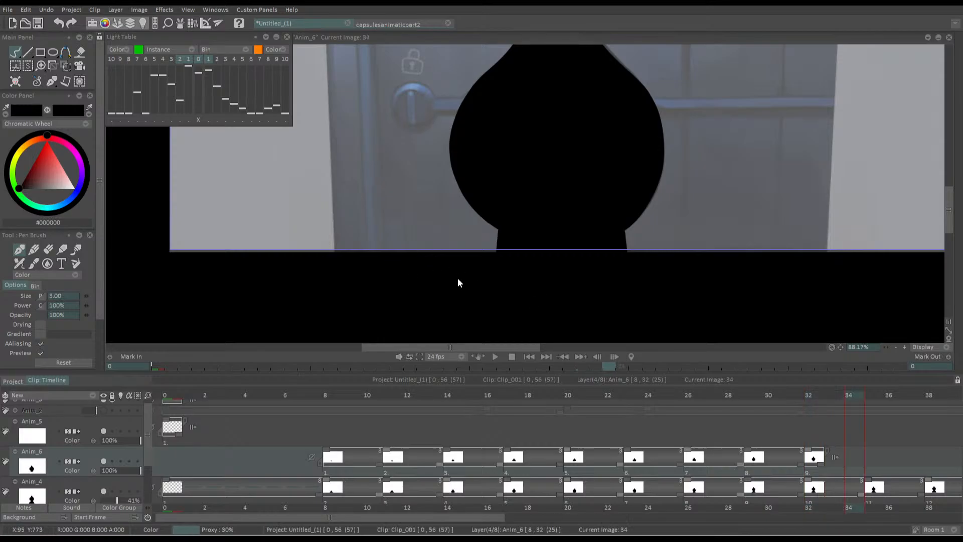
{"action": "key", "text": "Insert"}
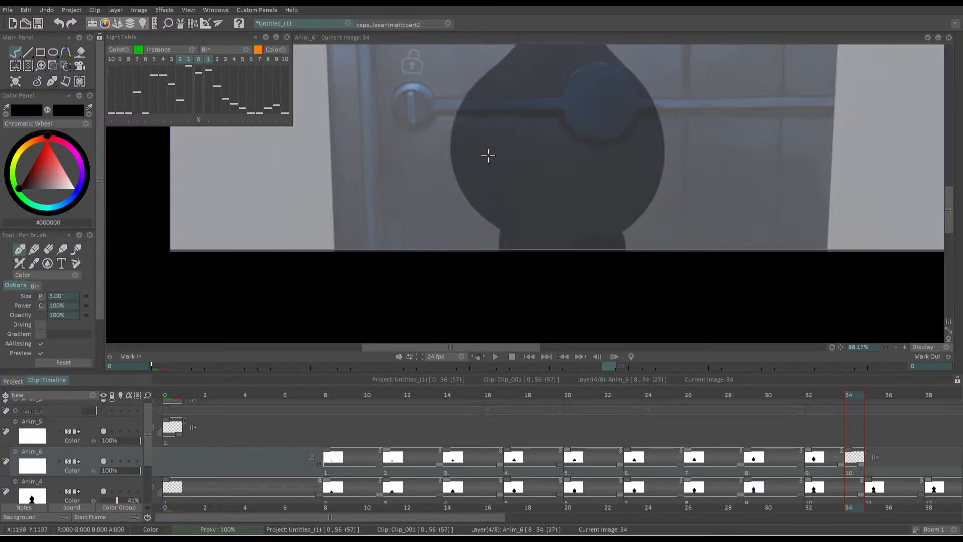
{"action": "left_click_drag", "start_coordinate": [841, 464], "coordinate": [854, 463]}
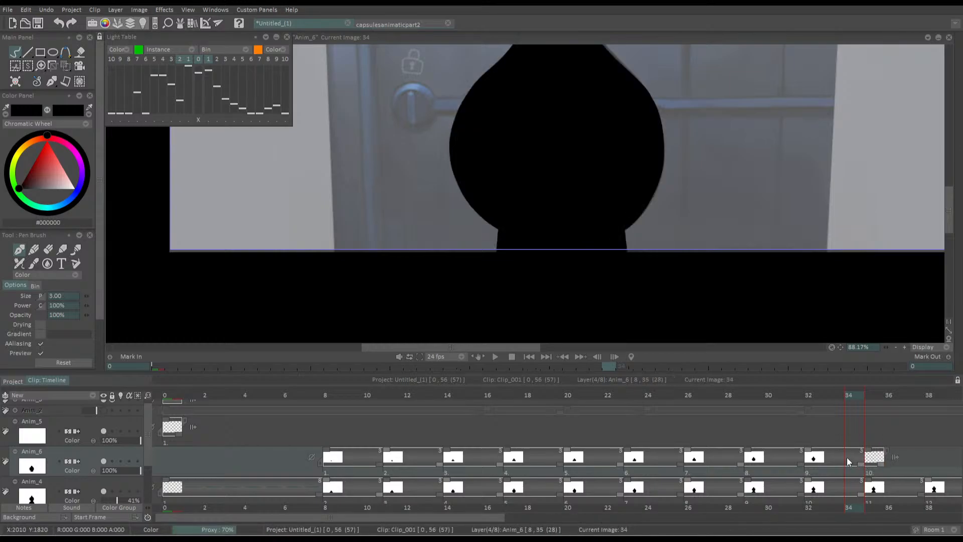
{"action": "key", "text": "Right"}
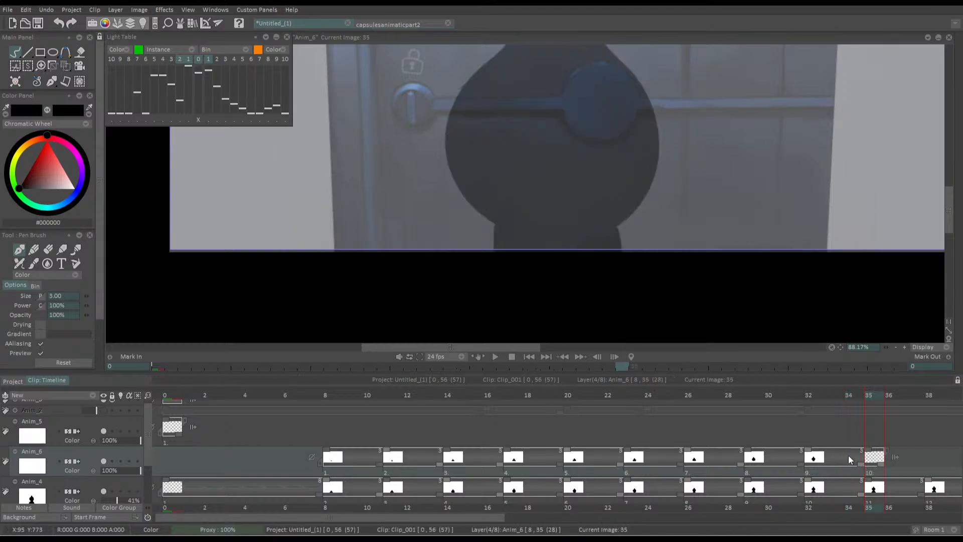
Draw the left and right sides of the silhouette's base at frame 35 in black with the Pen Brush
{"action": "left_click_drag", "start_coordinate": [463, 127], "coordinate": [492, 144]}
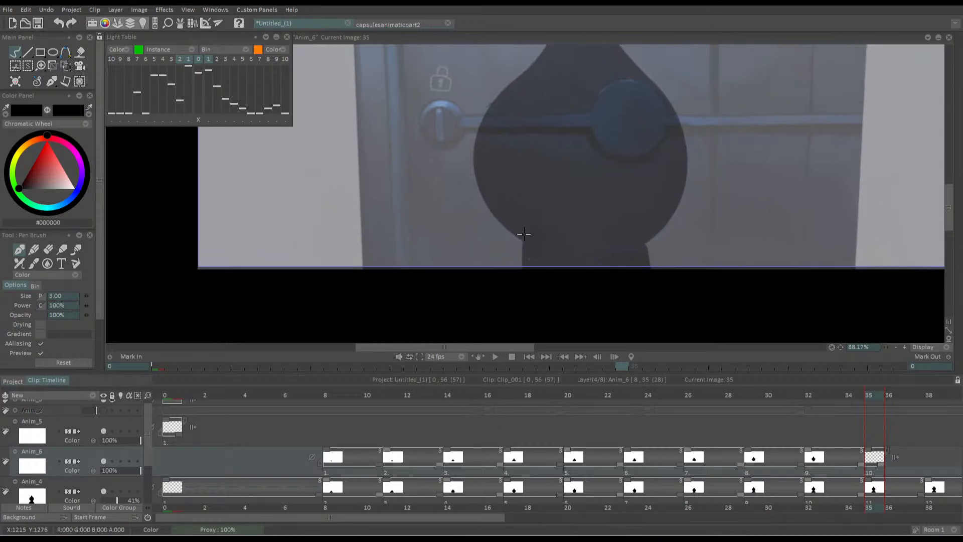
{"action": "left_click_drag", "start_coordinate": [524, 240], "coordinate": [523, 266]}
{"action": "left_click_drag", "start_coordinate": [491, 212], "coordinate": [464, 199]}
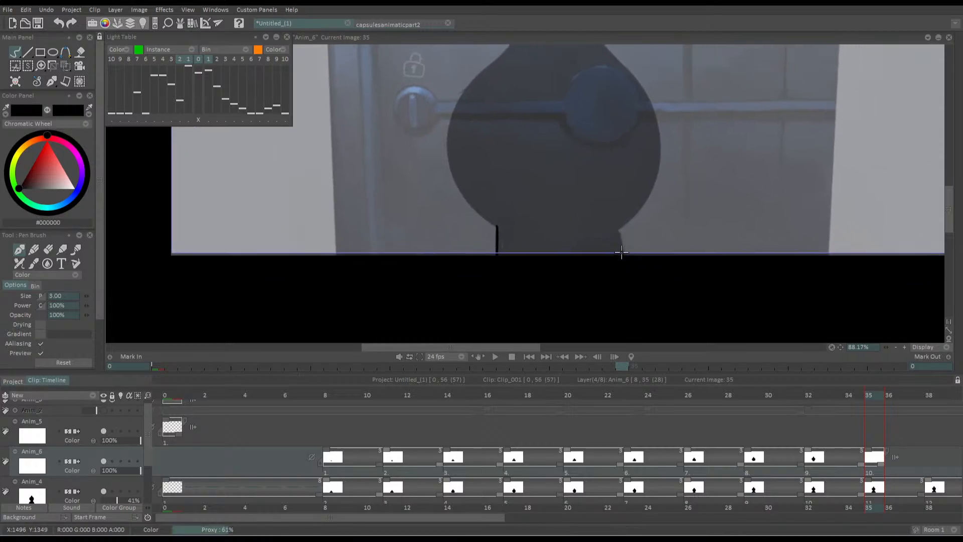
{"action": "left_click_drag", "start_coordinate": [621, 250], "coordinate": [615, 221]}
{"action": "mouse_move", "coordinate": [472, 213]}
{"action": "left_mouse_down"}
{"action": "mouse_move", "coordinate": [492, 265]}
{"action": "mouse_move", "coordinate": [489, 247]}
{"action": "left_mouse_up"}
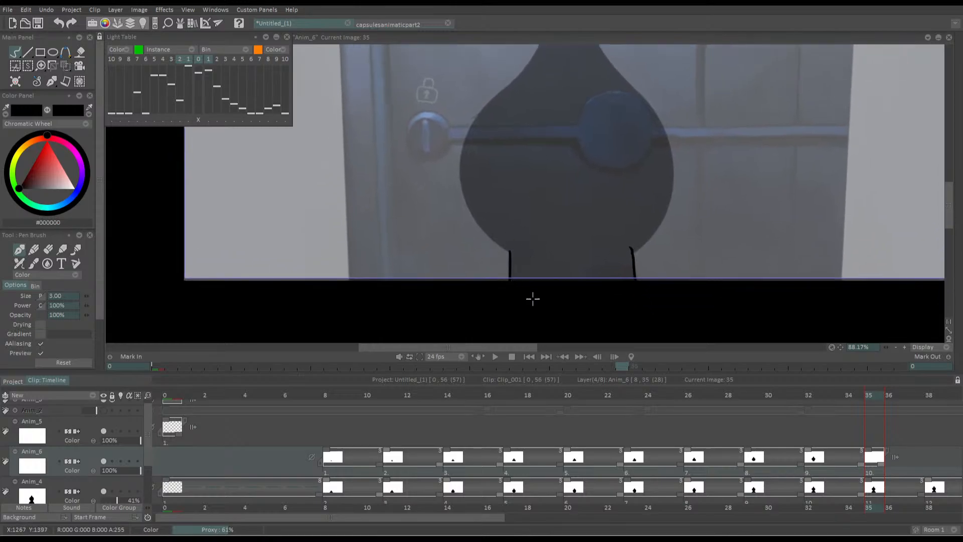
Trace the silhouette's left side at frame 35 from the base up over the round body and across the top
{"action": "left_click_drag", "start_coordinate": [471, 223], "coordinate": [494, 276]}
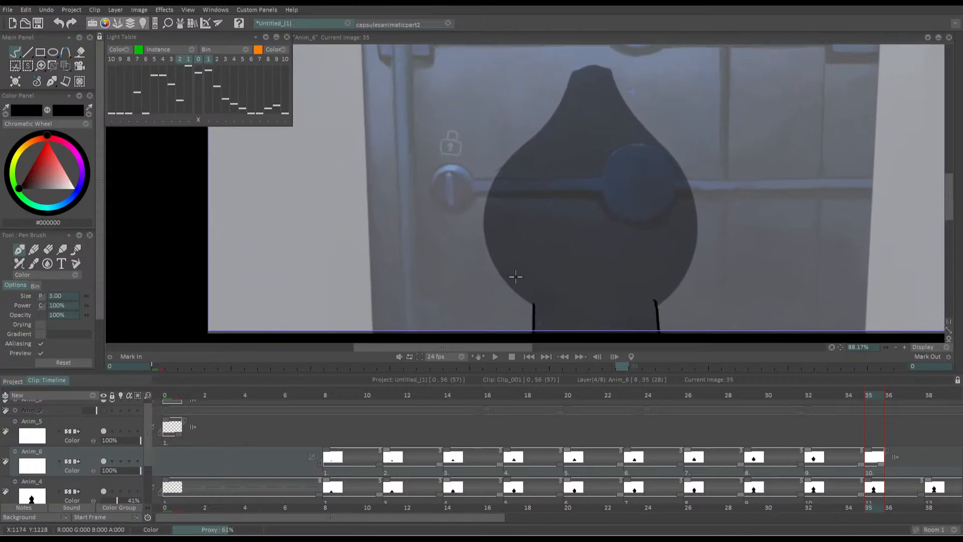
{"action": "mouse_move", "coordinate": [533, 305]}
{"action": "left_mouse_down"}
{"action": "mouse_move", "coordinate": [502, 277]}
{"action": "mouse_move", "coordinate": [494, 173]}
{"action": "mouse_move", "coordinate": [579, 66]}
{"action": "mouse_move", "coordinate": [597, 76]}
{"action": "left_mouse_up"}
{"action": "left_click_drag", "start_coordinate": [542, 226], "coordinate": [518, 217]}
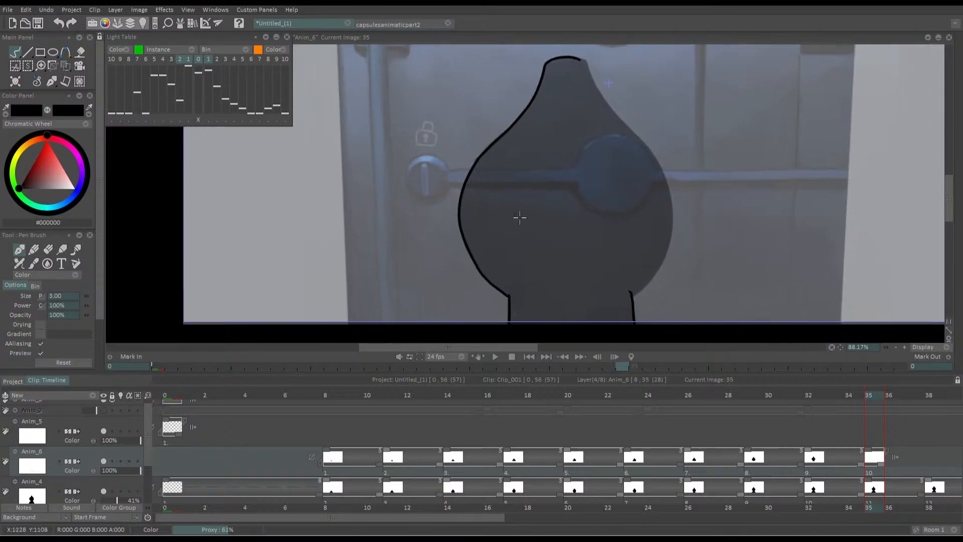
Trace the silhouette's right side at frame 35 from the top down to the base, and reinforce the lower-left curve
{"action": "mouse_move", "coordinate": [633, 297]}
{"action": "left_mouse_down"}
{"action": "mouse_move", "coordinate": [642, 289]}
{"action": "mouse_move", "coordinate": [657, 155]}
{"action": "mouse_move", "coordinate": [591, 66]}
{"action": "mouse_move", "coordinate": [592, 84]}
{"action": "mouse_move", "coordinate": [667, 191]}
{"action": "mouse_move", "coordinate": [630, 298]}
{"action": "left_mouse_up"}
{"action": "key", "text": "ctrl+z"}
{"action": "key", "text": "ctrl+z"}
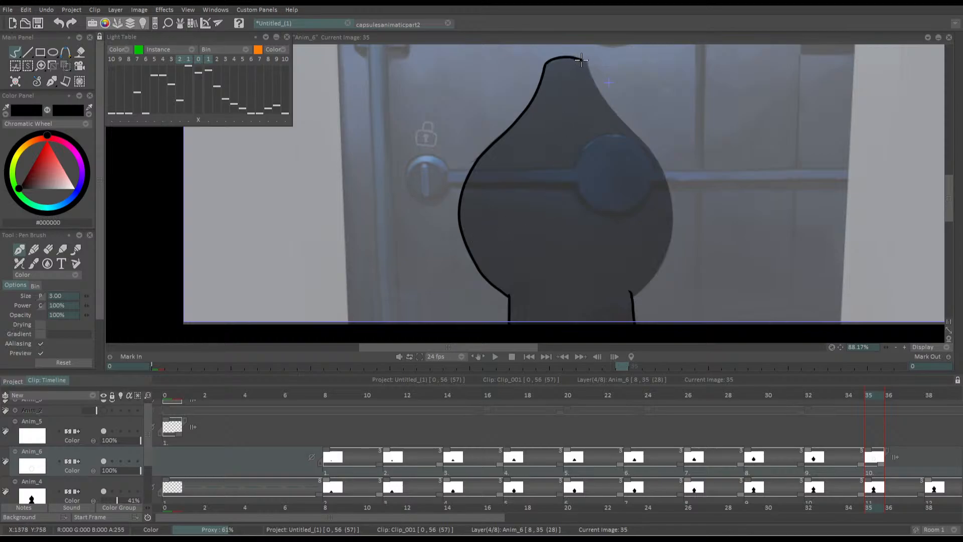
{"action": "mouse_move", "coordinate": [581, 60]}
{"action": "left_mouse_down"}
{"action": "mouse_move", "coordinate": [644, 151]}
{"action": "mouse_move", "coordinate": [666, 209]}
{"action": "mouse_move", "coordinate": [649, 279]}
{"action": "mouse_move", "coordinate": [633, 295]}
{"action": "mouse_move", "coordinate": [603, 236]}
{"action": "left_mouse_up"}
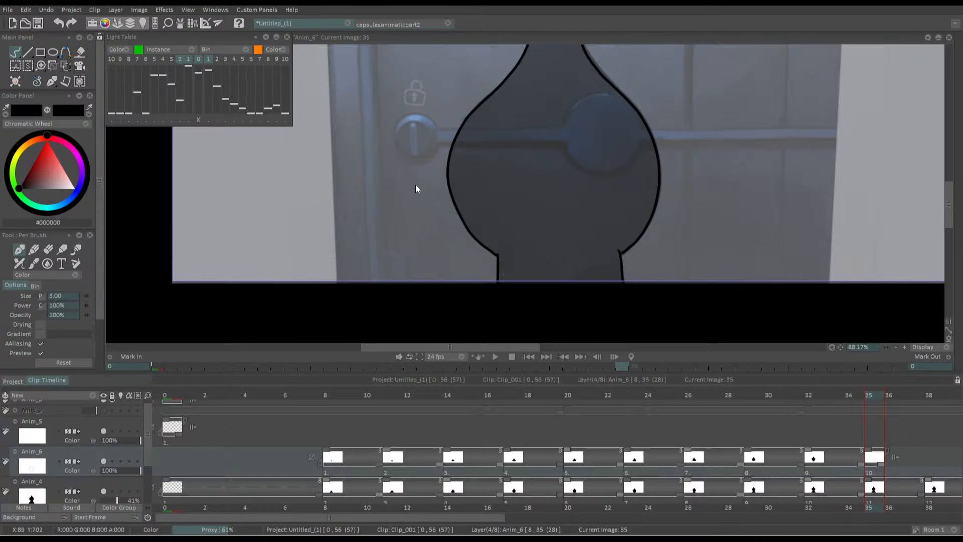
{"action": "mouse_move", "coordinate": [448, 184]}
{"action": "left_mouse_down"}
{"action": "mouse_move", "coordinate": [474, 259]}
{"action": "mouse_move", "coordinate": [497, 268]}
{"action": "left_mouse_up"}
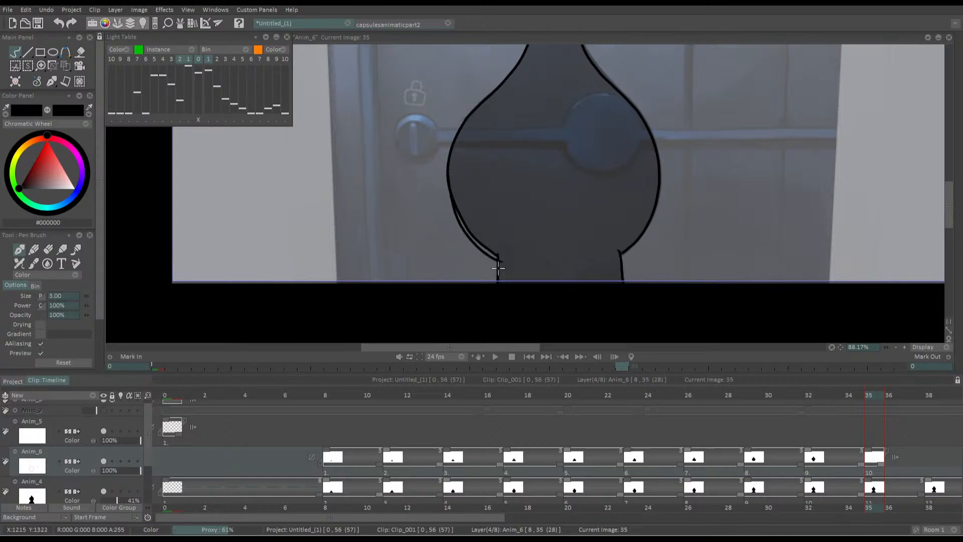
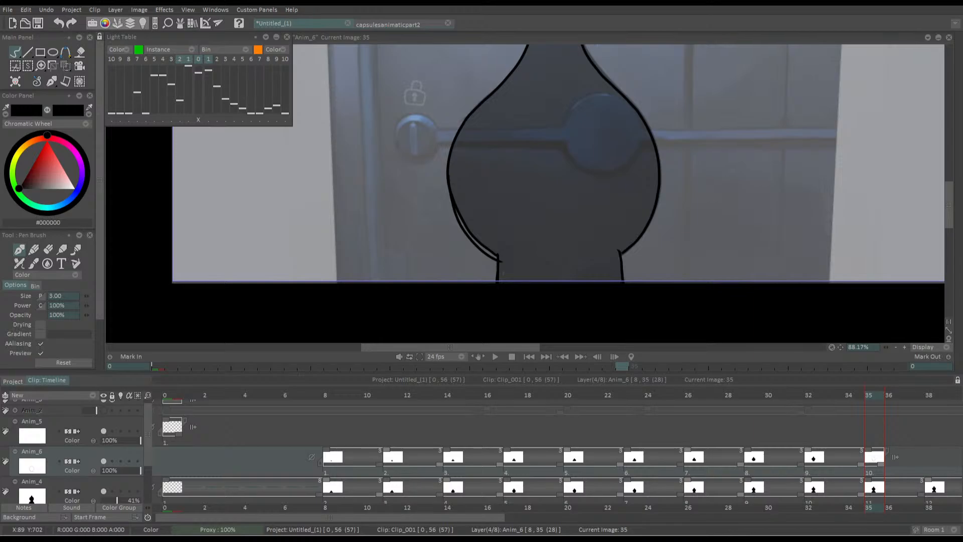
Fill the silhouette at frame 35 with black, including the thin gap along its lower-left curve
{"action": "mouse_move", "coordinate": [713, 164]}
{"action": "left_mouse_down"}
{"action": "mouse_move", "coordinate": [689, 225]}
{"action": "mouse_move", "coordinate": [724, 126]}
{"action": "left_mouse_up"}
{"action": "key", "text": "ctrl+z"}
{"action": "left_click_drag", "start_coordinate": [528, 207], "coordinate": [540, 256]}
{"action": "key", "text": "f"}
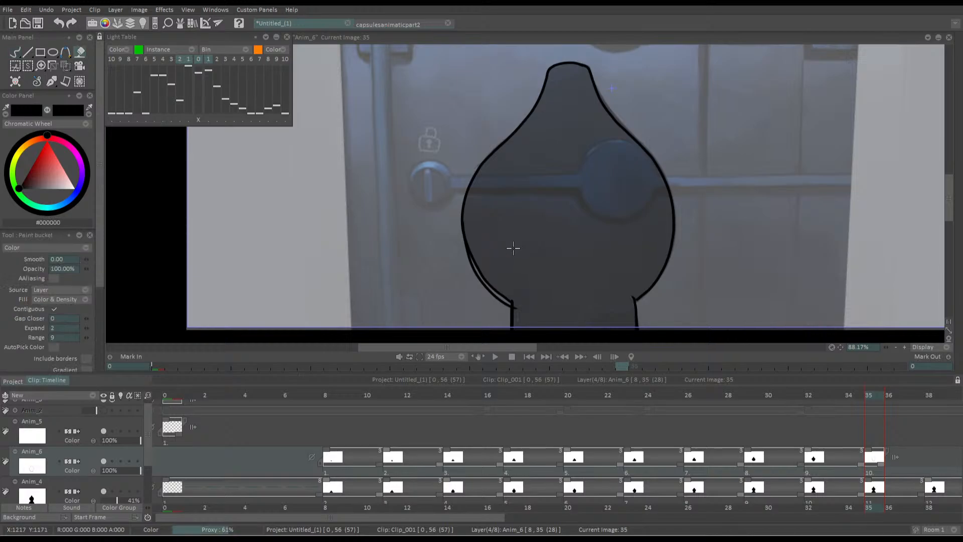
{"action": "left_click", "coordinate": [514, 248]}
{"action": "key", "text": "b"}
{"action": "key", "text": "f"}
{"action": "left_click", "coordinate": [492, 290]}
{"action": "key", "text": "b"}
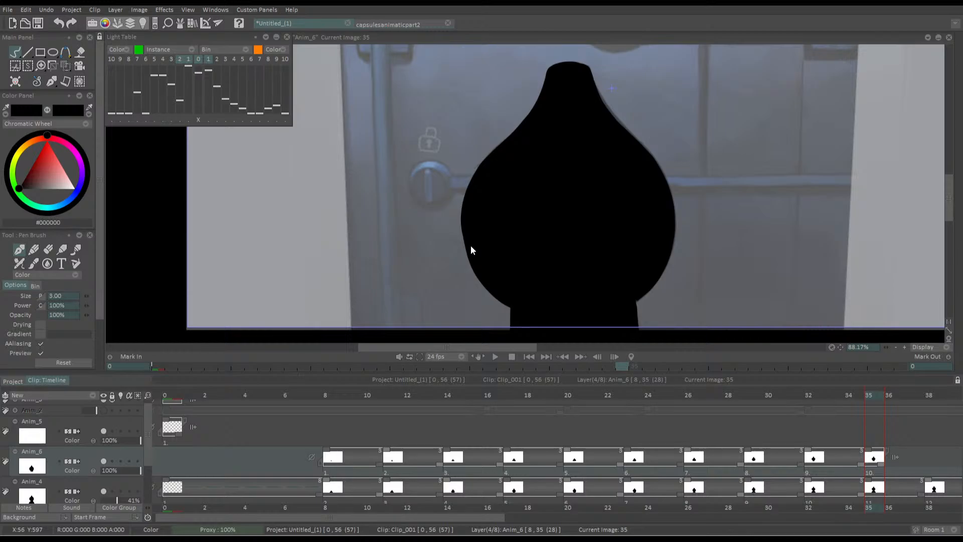
Smooth the left edge of the silhouette's round body at frame 35 with the black Pen Brush
{"action": "left_click_drag", "start_coordinate": [511, 236], "coordinate": [561, 220]}
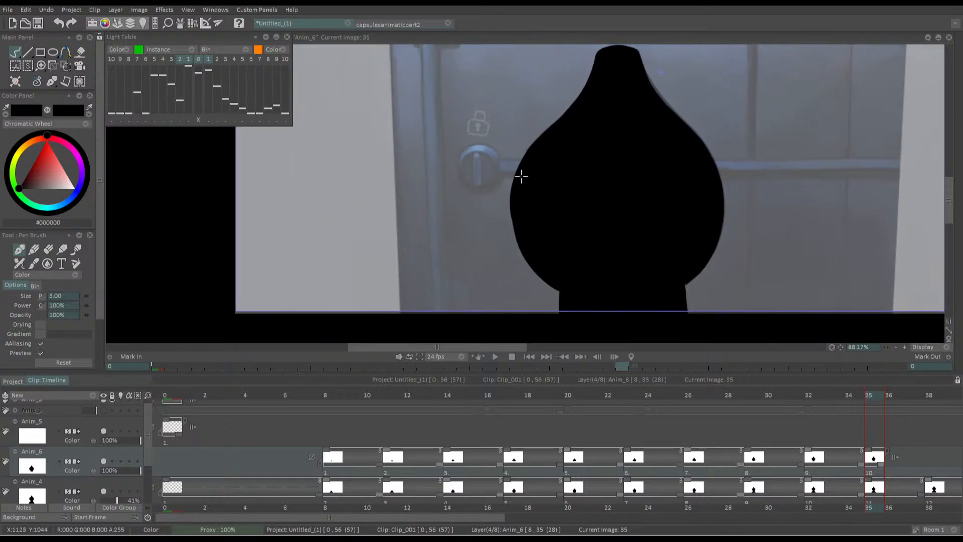
{"action": "left_click_drag", "start_coordinate": [491, 223], "coordinate": [490, 217]}
{"action": "scroll", "coordinate": [543, 213], "scroll_direction": "up", "scroll_amount": 5}
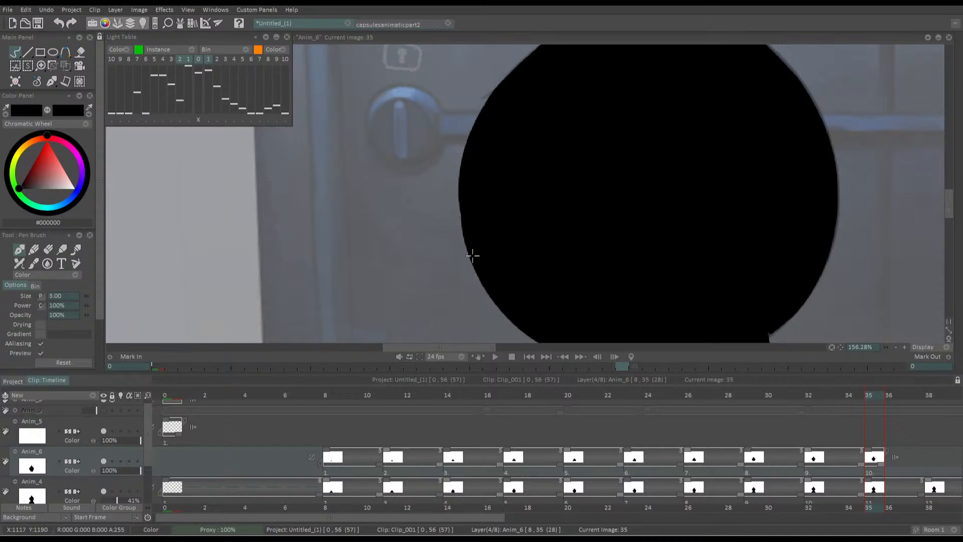
{"action": "left_click_drag", "start_coordinate": [459, 188], "coordinate": [484, 269]}
{"action": "left_click_drag", "start_coordinate": [540, 169], "coordinate": [495, 184]}
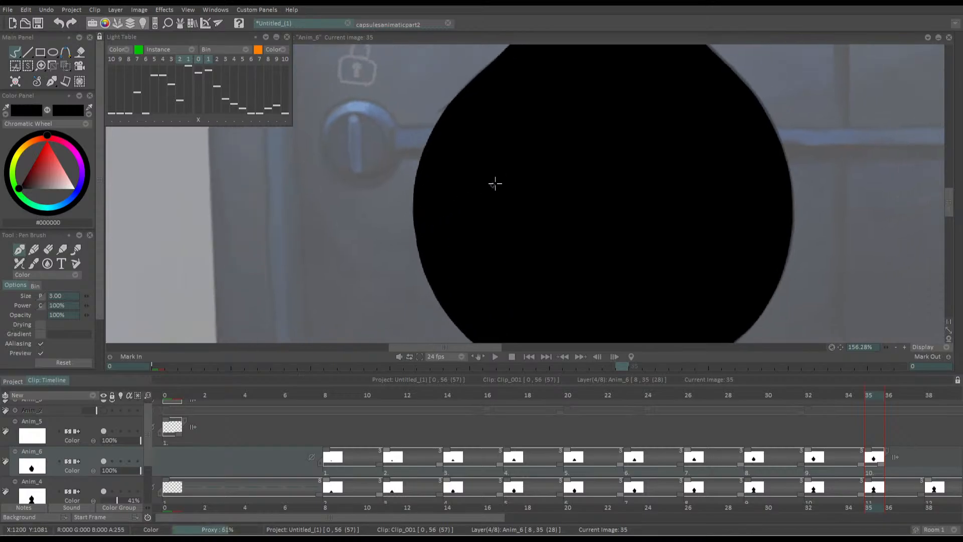
{"action": "scroll", "coordinate": [551, 228], "scroll_direction": "down", "scroll_amount": 5}
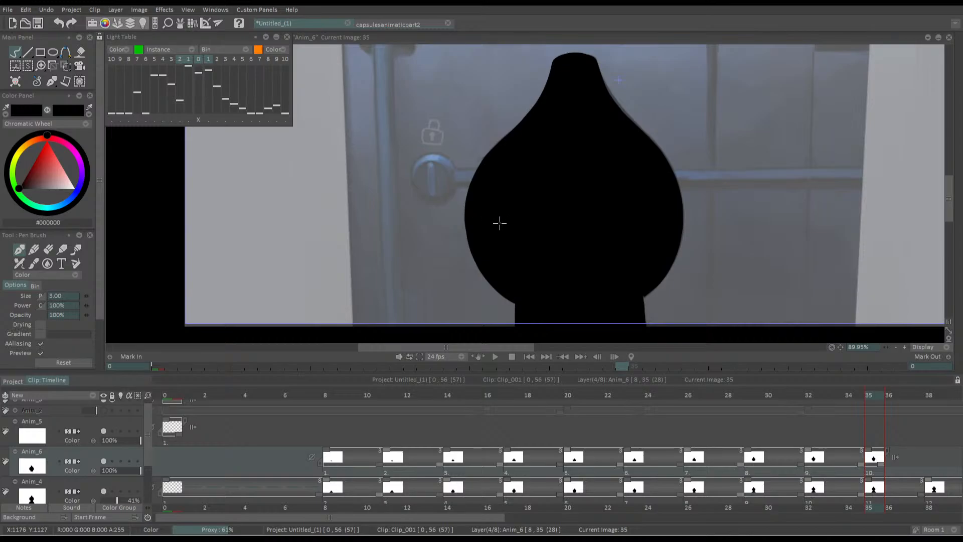
{"action": "left_click_drag", "start_coordinate": [494, 257], "coordinate": [391, 278]}
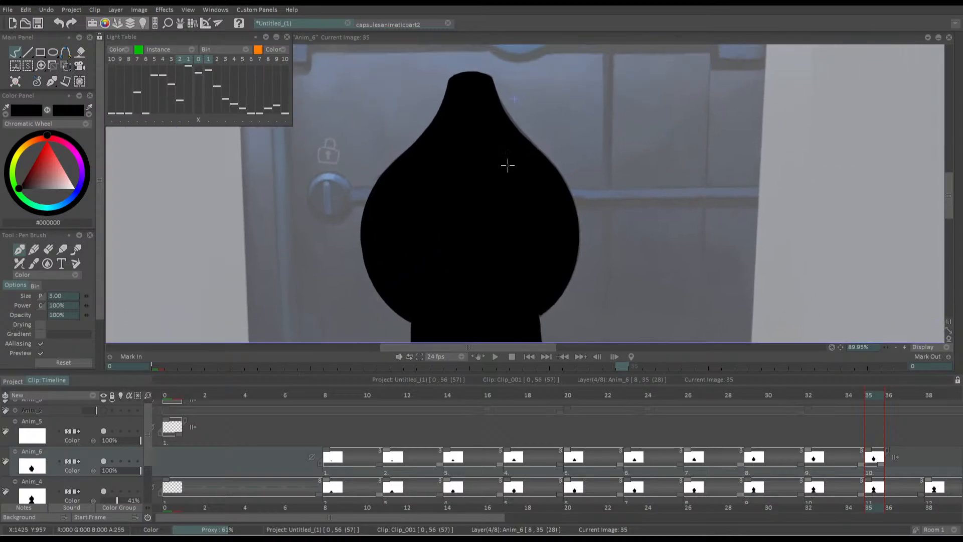
{"action": "left_click_drag", "start_coordinate": [507, 166], "coordinate": [520, 160]}
Insert a blank drawing on the Anim_6 layer at frame 38, in line with the placeholder on Anim_4
{"action": "left_click_drag", "start_coordinate": [474, 513], "coordinate": [634, 515]}
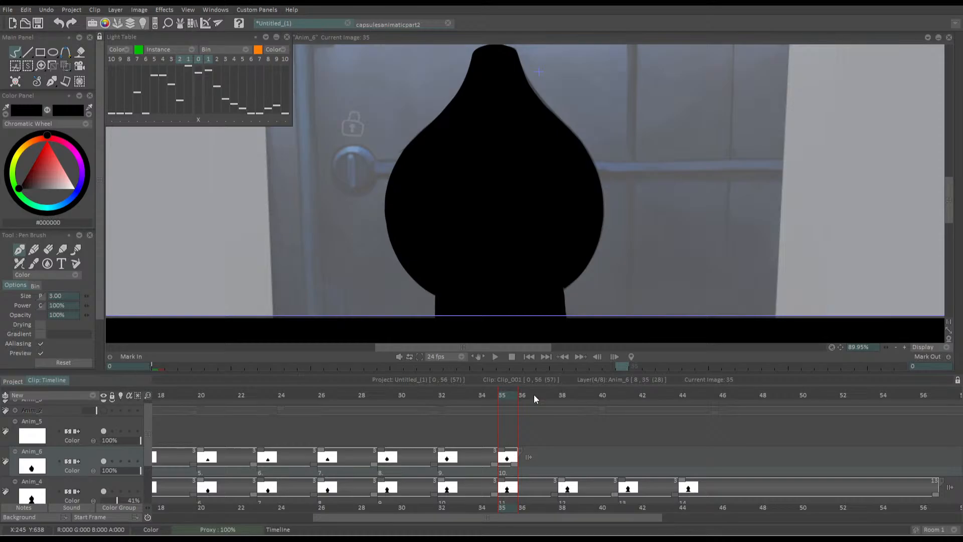
{"action": "left_click_drag", "start_coordinate": [540, 394], "coordinate": [567, 399]}
{"action": "key", "text": "Insert"}
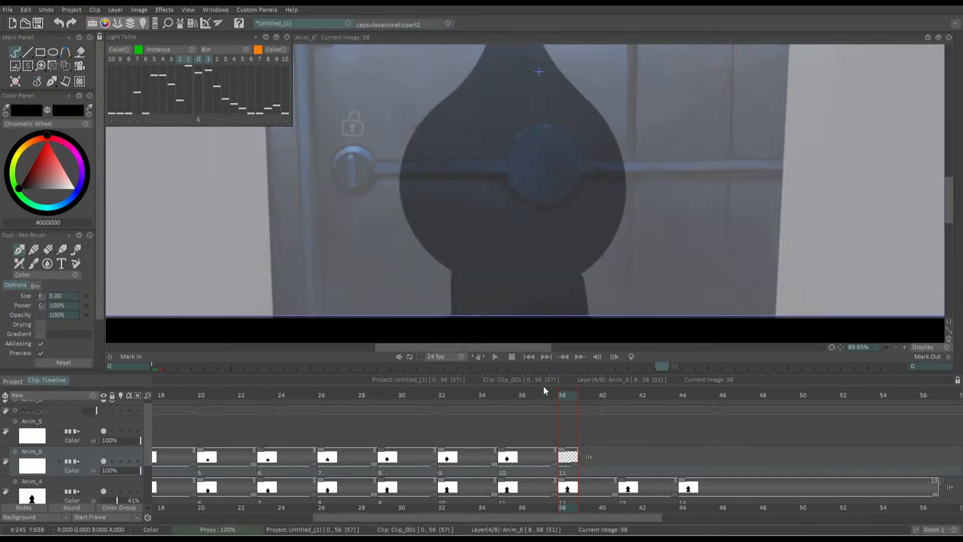
Trace the full silhouette outline at frame 38 with the Pen Brush and fill it with black
{"action": "mouse_move", "coordinate": [453, 261]}
{"action": "left_mouse_down"}
{"action": "mouse_move", "coordinate": [493, 239]}
{"action": "mouse_move", "coordinate": [493, 290]}
{"action": "left_mouse_up"}
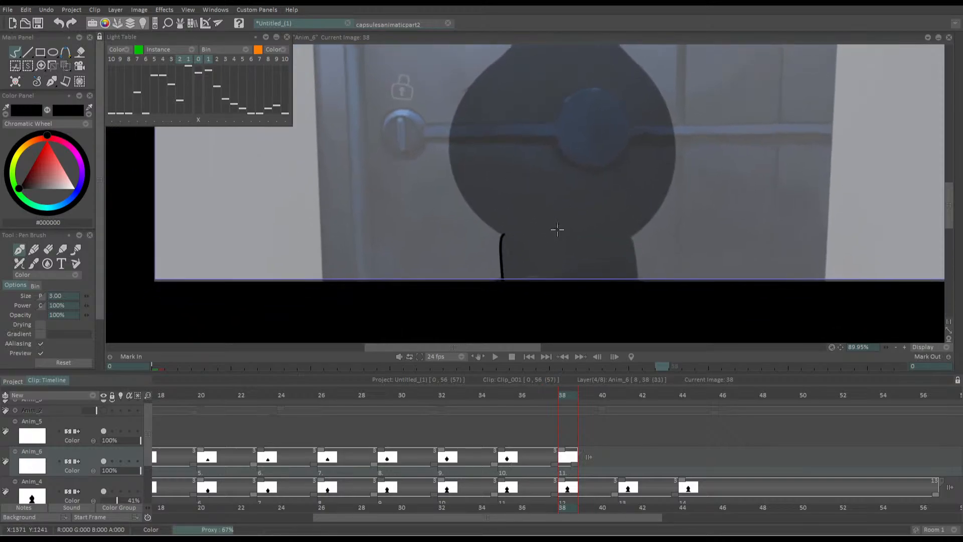
{"action": "left_click_drag", "start_coordinate": [628, 233], "coordinate": [638, 289]}
{"action": "left_click_drag", "start_coordinate": [511, 232], "coordinate": [557, 309]}
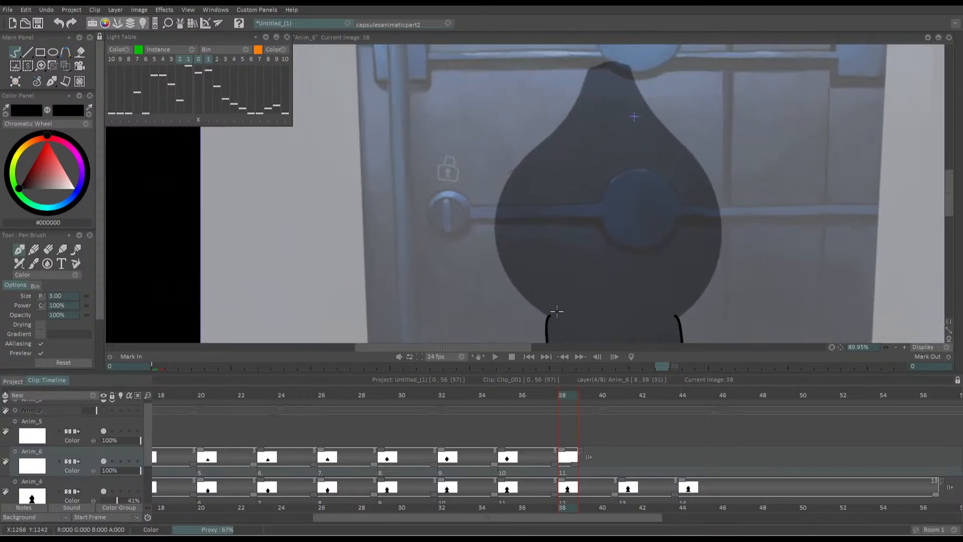
{"action": "left_click_drag", "start_coordinate": [546, 170], "coordinate": [567, 207]}
{"action": "mouse_move", "coordinate": [607, 110]}
{"action": "left_mouse_down"}
{"action": "mouse_move", "coordinate": [648, 99]}
{"action": "mouse_move", "coordinate": [611, 114]}
{"action": "mouse_move", "coordinate": [541, 199]}
{"action": "mouse_move", "coordinate": [531, 229]}
{"action": "mouse_move", "coordinate": [536, 275]}
{"action": "mouse_move", "coordinate": [582, 335]}
{"action": "left_mouse_up"}
{"action": "mouse_move", "coordinate": [657, 79]}
{"action": "left_mouse_down"}
{"action": "mouse_move", "coordinate": [736, 188]}
{"action": "mouse_move", "coordinate": [751, 233]}
{"action": "mouse_move", "coordinate": [747, 285]}
{"action": "mouse_move", "coordinate": [708, 333]}
{"action": "left_mouse_up"}
{"action": "left_click_drag", "start_coordinate": [625, 238], "coordinate": [604, 150]}
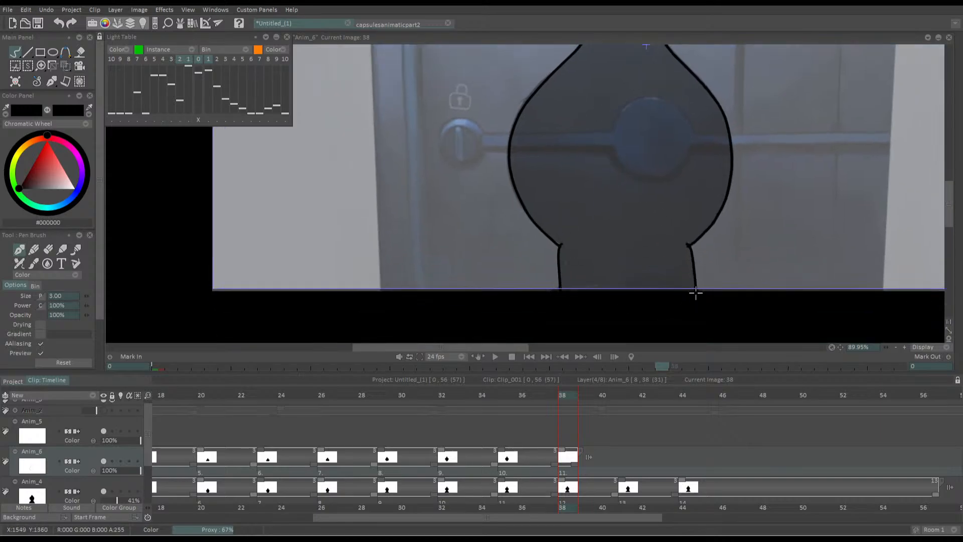
{"action": "key", "text": "f"}
{"action": "left_click", "coordinate": [613, 262]}
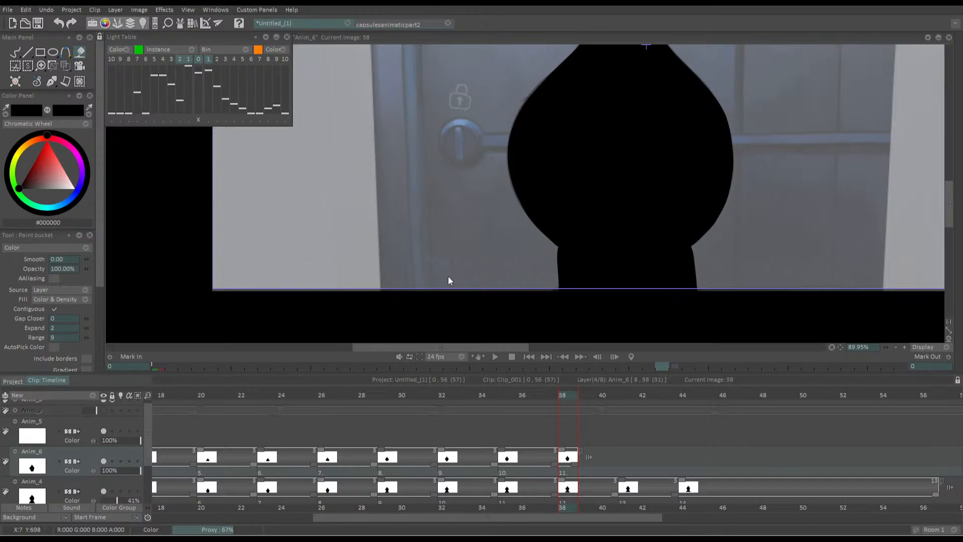
Insert a blank drawing on the Anim_6 layer at frame 41 and ready the Pen Brush
{"action": "key", "text": "Right"}
{"action": "key", "text": "Right"}
{"action": "key", "text": "Right"}
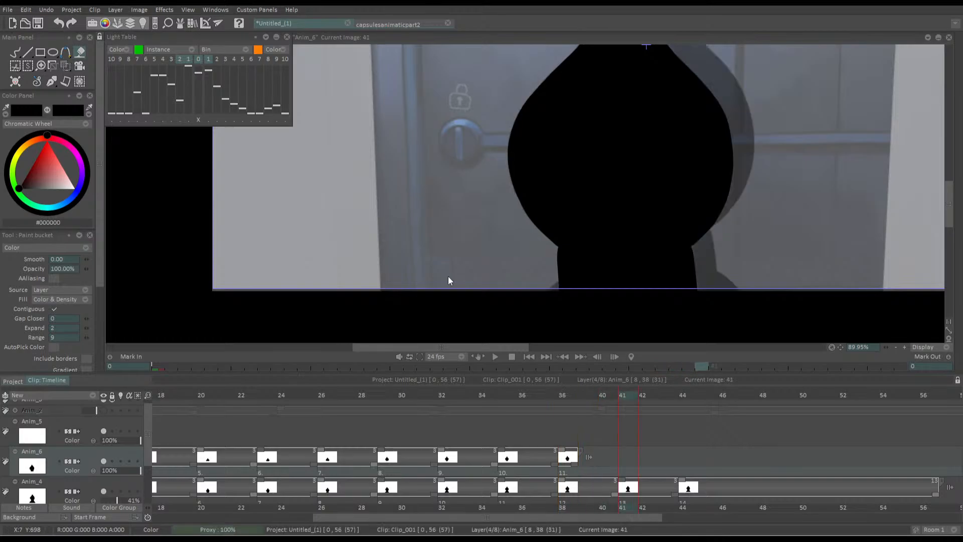
{"action": "key", "text": "Insert"}
{"action": "key", "text": "b"}
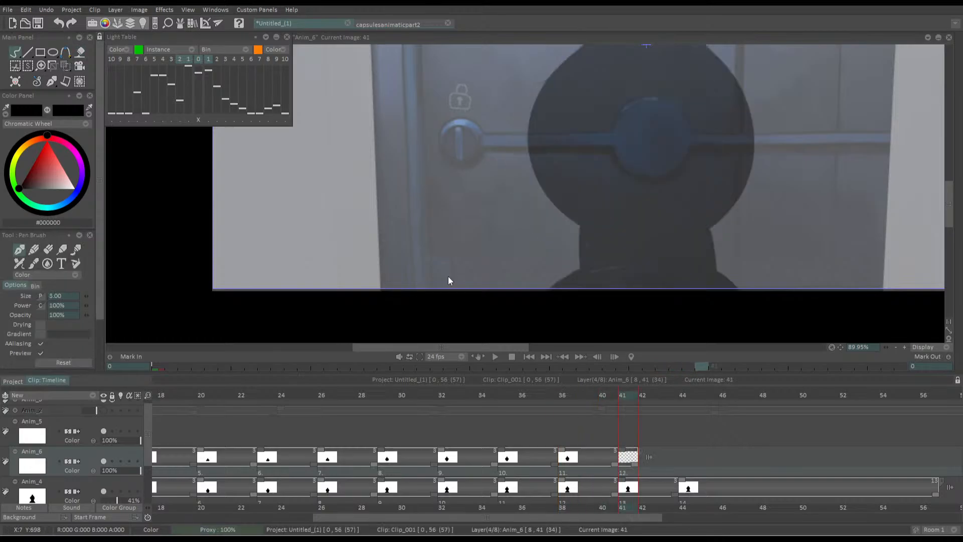
Draw both sides of the neck and the left shoulder of the silhouette at frame 41 in black
{"action": "left_click_drag", "start_coordinate": [546, 220], "coordinate": [513, 207]}
{"action": "mouse_move", "coordinate": [547, 257]}
{"action": "left_mouse_down"}
{"action": "mouse_move", "coordinate": [543, 215]}
{"action": "mouse_move", "coordinate": [554, 211]}
{"action": "left_mouse_up"}
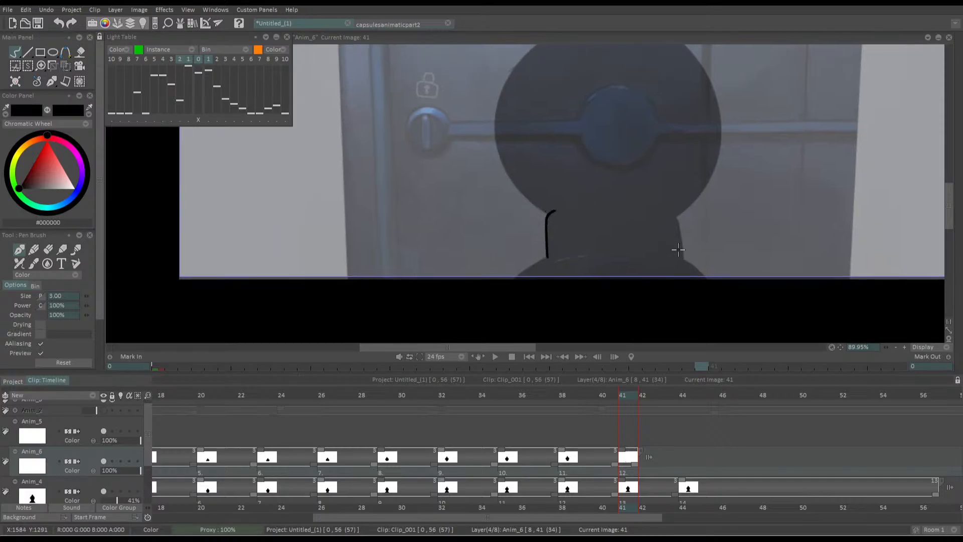
{"action": "left_click_drag", "start_coordinate": [681, 258], "coordinate": [674, 214]}
{"action": "mouse_move", "coordinate": [549, 258]}
{"action": "left_mouse_down"}
{"action": "mouse_move", "coordinate": [502, 300]}
{"action": "mouse_move", "coordinate": [520, 278]}
{"action": "left_mouse_up"}
{"action": "key", "text": "ctrl+z"}
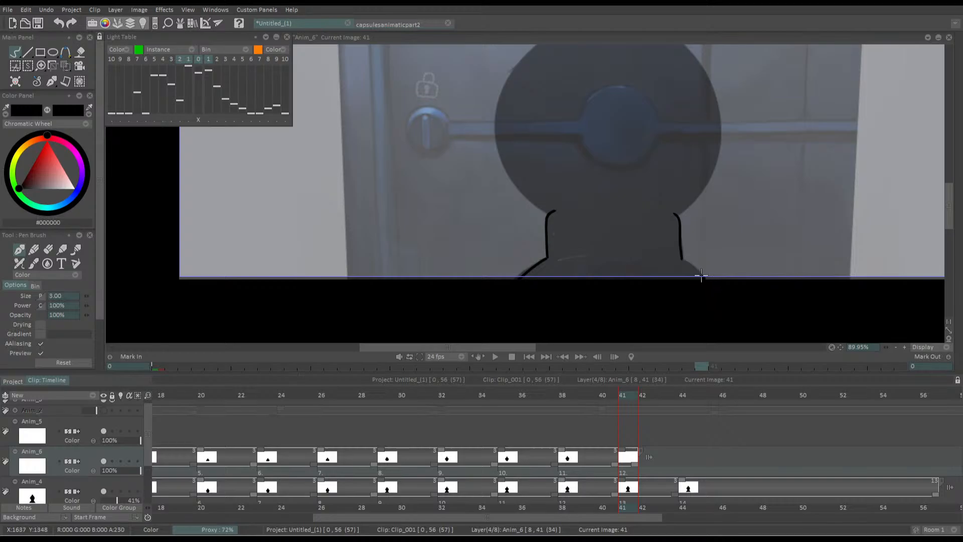
Trace the silhouette's rounded tip and both sides of its body down to the neck at frame 41
{"action": "left_click_drag", "start_coordinate": [555, 170], "coordinate": [548, 256]}
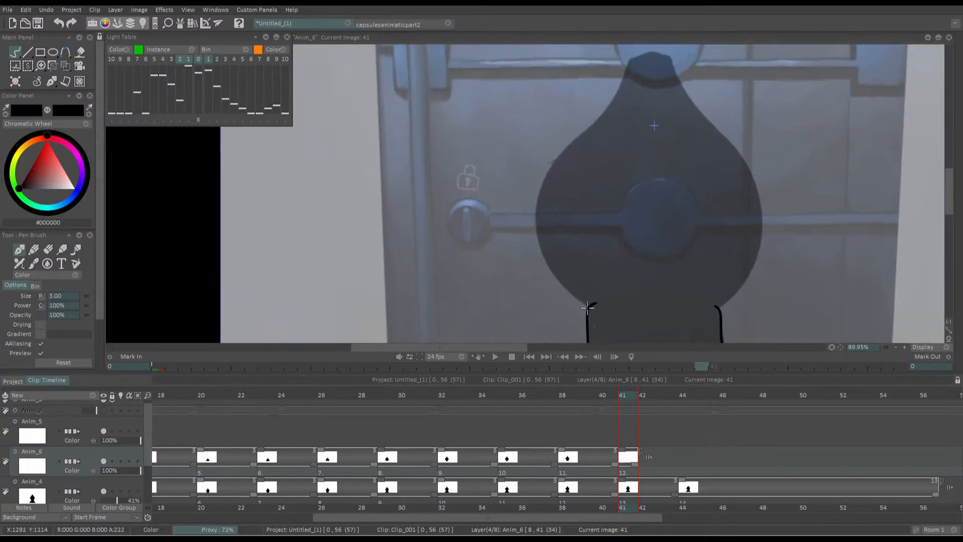
{"action": "mouse_move", "coordinate": [587, 307]}
{"action": "left_mouse_down"}
{"action": "mouse_move", "coordinate": [554, 275]}
{"action": "mouse_move", "coordinate": [543, 215]}
{"action": "mouse_move", "coordinate": [580, 150]}
{"action": "mouse_move", "coordinate": [625, 98]}
{"action": "left_mouse_up"}
{"action": "key", "text": "ctrl+z"}
{"action": "left_click_drag", "start_coordinate": [628, 62], "coordinate": [667, 58]}
{"action": "left_click_drag", "start_coordinate": [599, 88], "coordinate": [612, 98]}
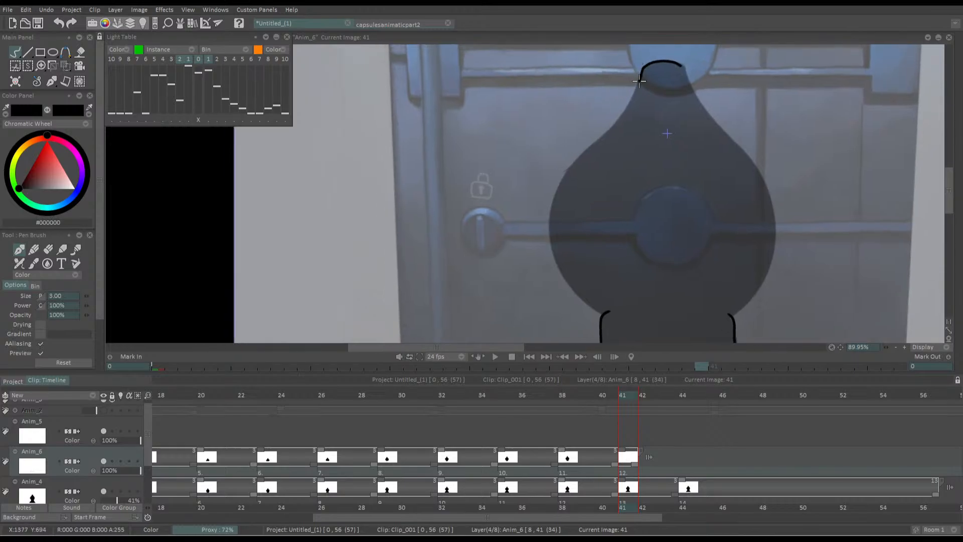
{"action": "mouse_move", "coordinate": [639, 81]}
{"action": "left_mouse_down"}
{"action": "mouse_move", "coordinate": [555, 200]}
{"action": "mouse_move", "coordinate": [552, 250]}
{"action": "mouse_move", "coordinate": [573, 293]}
{"action": "mouse_move", "coordinate": [606, 312]}
{"action": "left_mouse_up"}
{"action": "mouse_move", "coordinate": [683, 70]}
{"action": "left_mouse_down"}
{"action": "mouse_move", "coordinate": [768, 195]}
{"action": "mouse_move", "coordinate": [768, 261]}
{"action": "mouse_move", "coordinate": [736, 313]}
{"action": "left_mouse_up"}
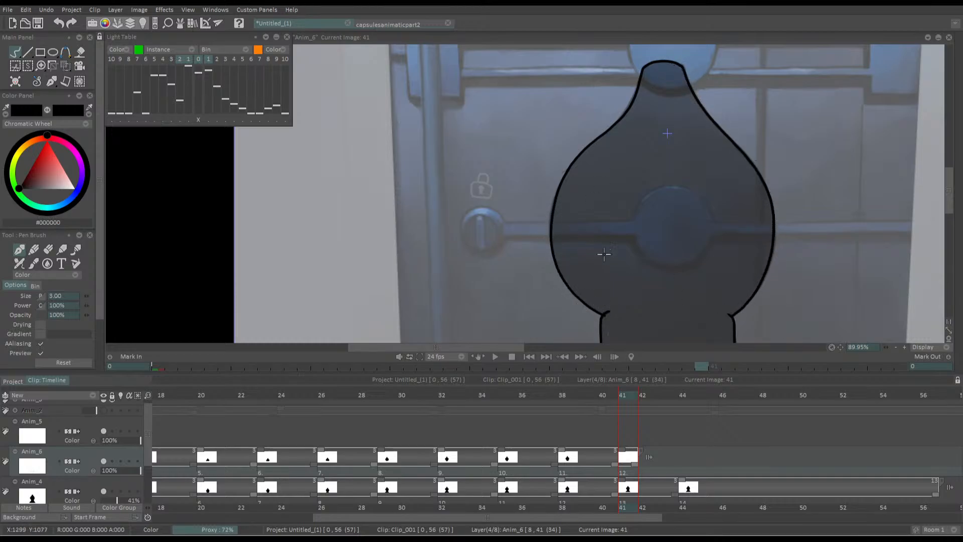
Fill the outlined silhouette at frame 41 with black
{"action": "left_click_drag", "start_coordinate": [603, 254], "coordinate": [600, 193]}
{"action": "left_click_drag", "start_coordinate": [569, 279], "coordinate": [552, 237]}
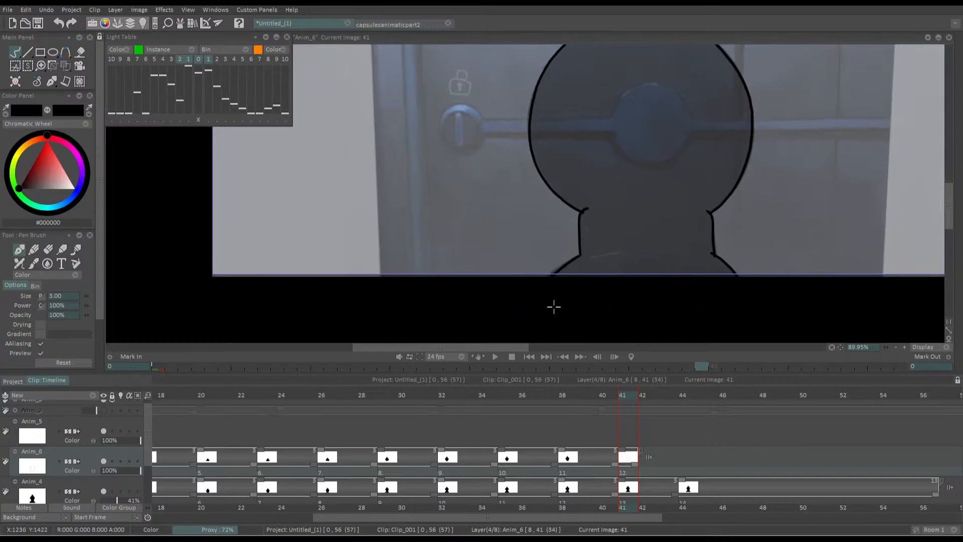
{"action": "key", "text": "f"}
{"action": "left_click", "coordinate": [612, 223]}
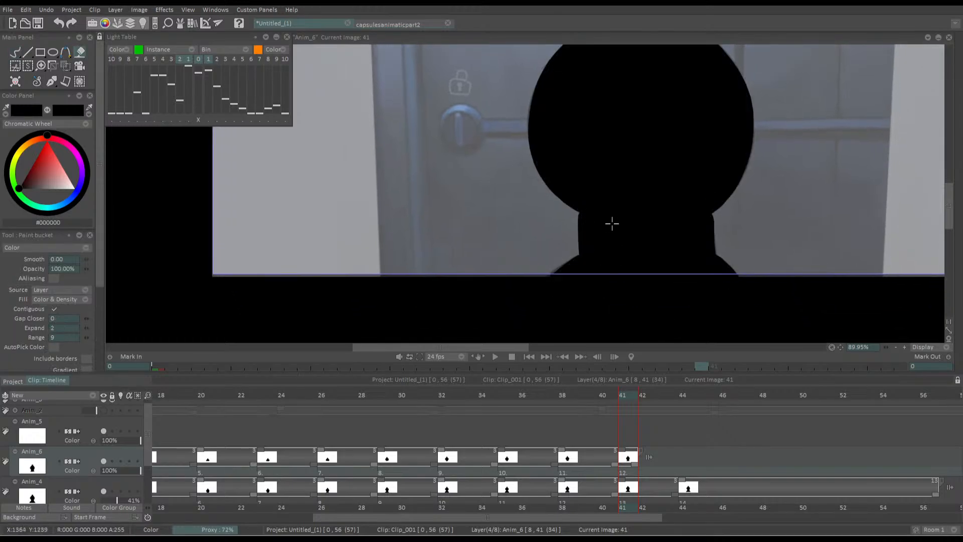
Insert a blank drawing on the Anim_6 layer at frame 44 and ready the Pen Brush
{"action": "scroll", "coordinate": [628, 240], "scroll_direction": "down", "scroll_amount": 3}
{"action": "left_click", "coordinate": [682, 398]}
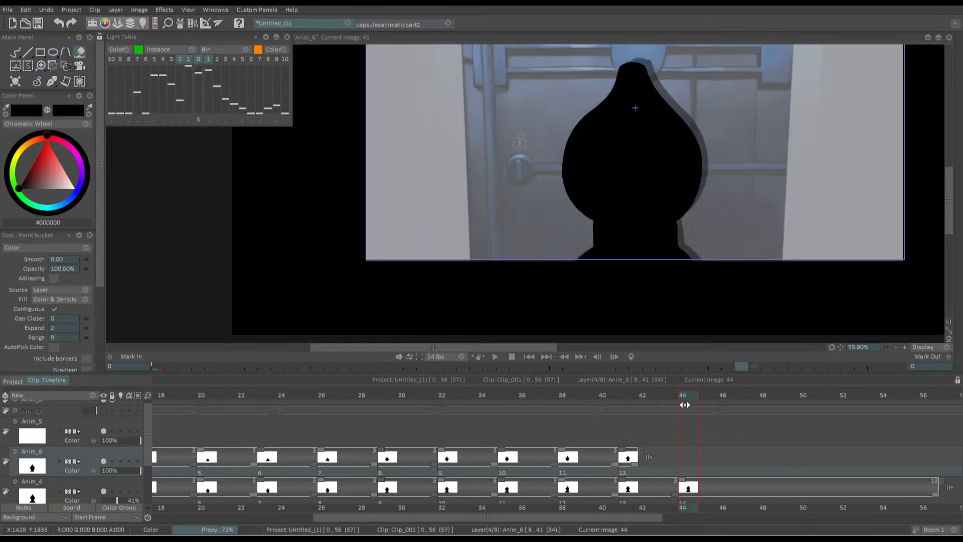
{"action": "key", "text": "Insert"}
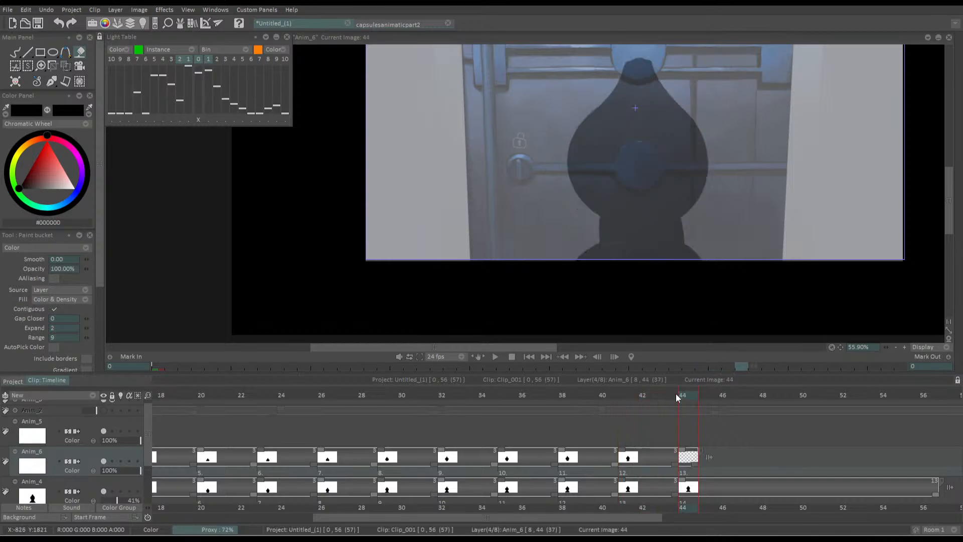
{"action": "key", "text": "b"}
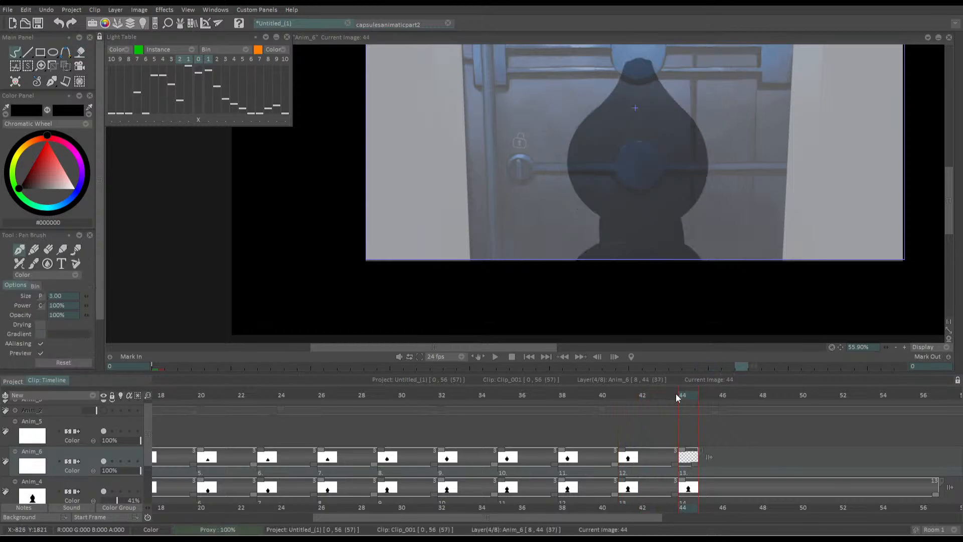
Draw the neck sides and both shoulder curves of the silhouette at frame 44 in black
{"action": "scroll", "coordinate": [617, 251], "scroll_direction": "up", "scroll_amount": 4}
{"action": "left_click_drag", "start_coordinate": [567, 231], "coordinate": [577, 161]}
{"action": "mouse_move", "coordinate": [750, 221]}
{"action": "left_mouse_down"}
{"action": "mouse_move", "coordinate": [737, 170]}
{"action": "mouse_move", "coordinate": [744, 236]}
{"action": "left_mouse_up"}
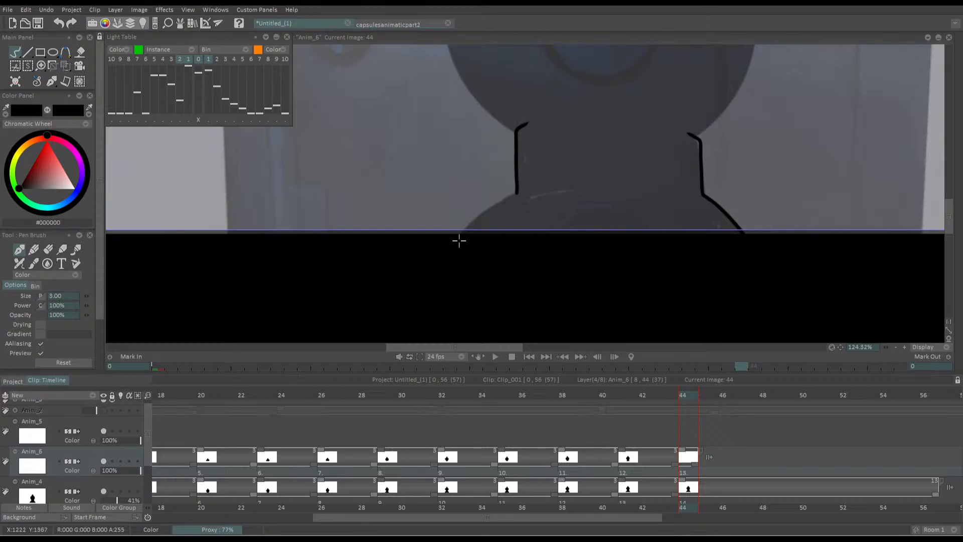
{"action": "left_click_drag", "start_coordinate": [459, 241], "coordinate": [518, 190]}
Trace the silhouette's round body and tapered tip at frame 44, closing the outline from the neck up both sides
{"action": "left_click_drag", "start_coordinate": [471, 137], "coordinate": [531, 294]}
{"action": "mouse_move", "coordinate": [500, 194]}
{"action": "left_mouse_down"}
{"action": "mouse_move", "coordinate": [495, 166]}
{"action": "mouse_move", "coordinate": [571, 280]}
{"action": "left_mouse_up"}
{"action": "mouse_move", "coordinate": [484, 149]}
{"action": "left_mouse_down"}
{"action": "mouse_move", "coordinate": [544, 247]}
{"action": "mouse_move", "coordinate": [526, 171]}
{"action": "mouse_move", "coordinate": [586, 285]}
{"action": "mouse_move", "coordinate": [611, 302]}
{"action": "left_mouse_up"}
{"action": "key", "text": "ctrl+z"}
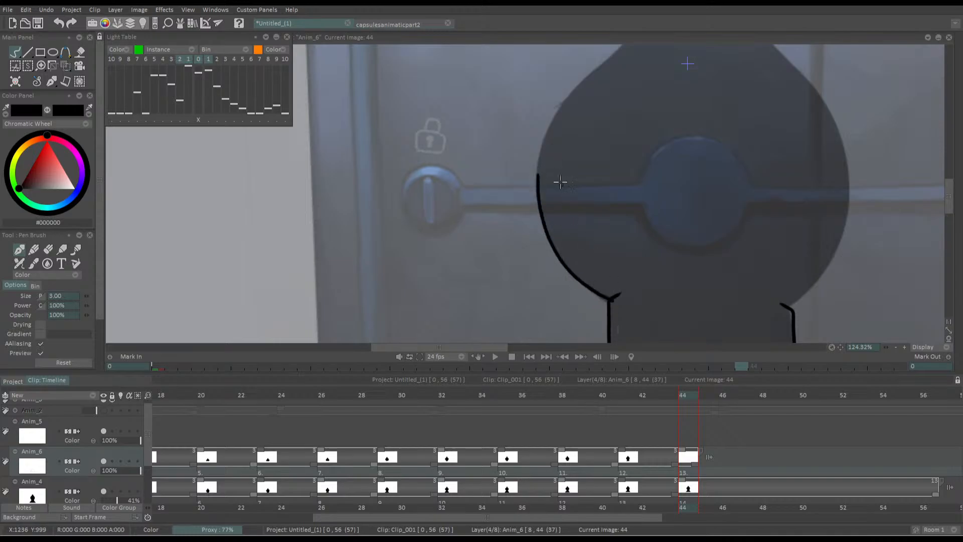
{"action": "left_click_drag", "start_coordinate": [541, 151], "coordinate": [581, 241]}
{"action": "mouse_move", "coordinate": [577, 285]}
{"action": "left_mouse_down"}
{"action": "mouse_move", "coordinate": [621, 201]}
{"action": "mouse_move", "coordinate": [686, 129]}
{"action": "mouse_move", "coordinate": [714, 72]}
{"action": "mouse_move", "coordinate": [768, 66]}
{"action": "left_mouse_up"}
{"action": "left_click_drag", "start_coordinate": [670, 229], "coordinate": [528, 170]}
{"action": "mouse_move", "coordinate": [681, 277]}
{"action": "left_mouse_down"}
{"action": "mouse_move", "coordinate": [634, 265]}
{"action": "mouse_move", "coordinate": [640, 249]}
{"action": "left_mouse_up"}
{"action": "mouse_move", "coordinate": [654, 323]}
{"action": "left_mouse_down"}
{"action": "mouse_move", "coordinate": [715, 236]}
{"action": "mouse_move", "coordinate": [651, 90]}
{"action": "left_mouse_up"}
{"action": "left_click_drag", "start_coordinate": [529, 92], "coordinate": [556, 235]}
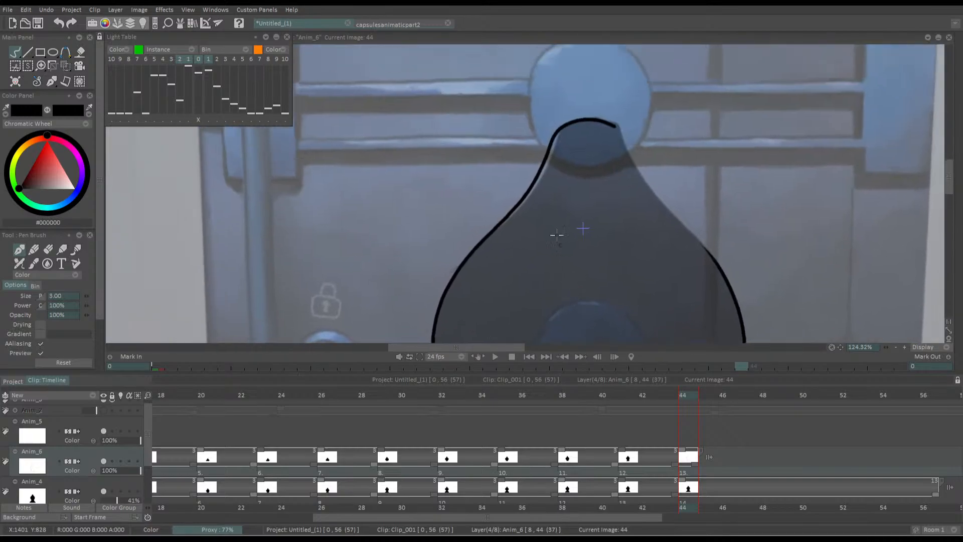
{"action": "mouse_move", "coordinate": [612, 124]}
{"action": "left_mouse_down"}
{"action": "mouse_move", "coordinate": [637, 170]}
{"action": "mouse_move", "coordinate": [727, 282]}
{"action": "left_mouse_up"}
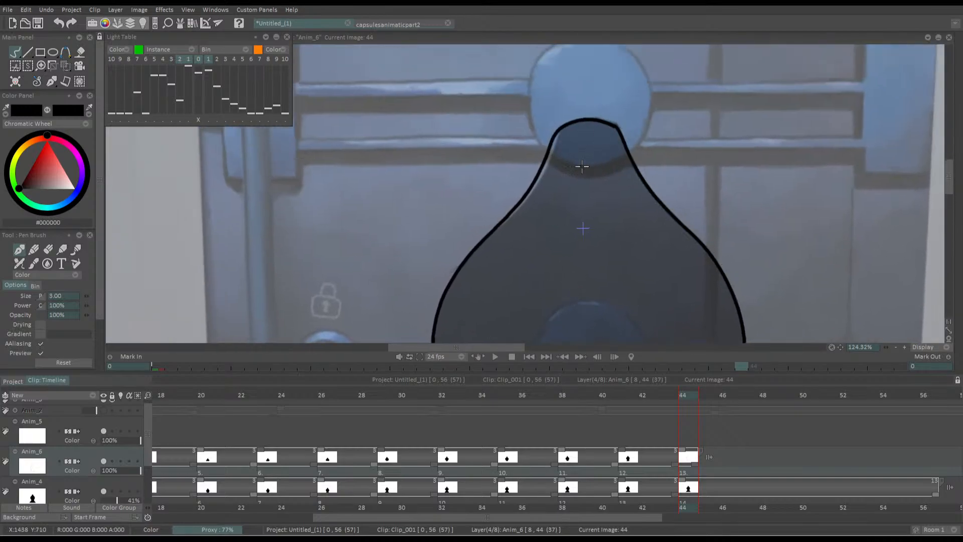
Fill the outlined silhouette at frame 44 with black
{"action": "scroll", "coordinate": [582, 167], "scroll_direction": "down", "scroll_amount": 5}
{"action": "left_click_drag", "start_coordinate": [521, 197], "coordinate": [525, 125]}
{"action": "key", "text": "f"}
{"action": "left_click", "coordinate": [518, 199]}
Clean up the silhouette's upper-left edge at frame 44 with the Eraser Brush at size 10
{"action": "key", "text": "d"}
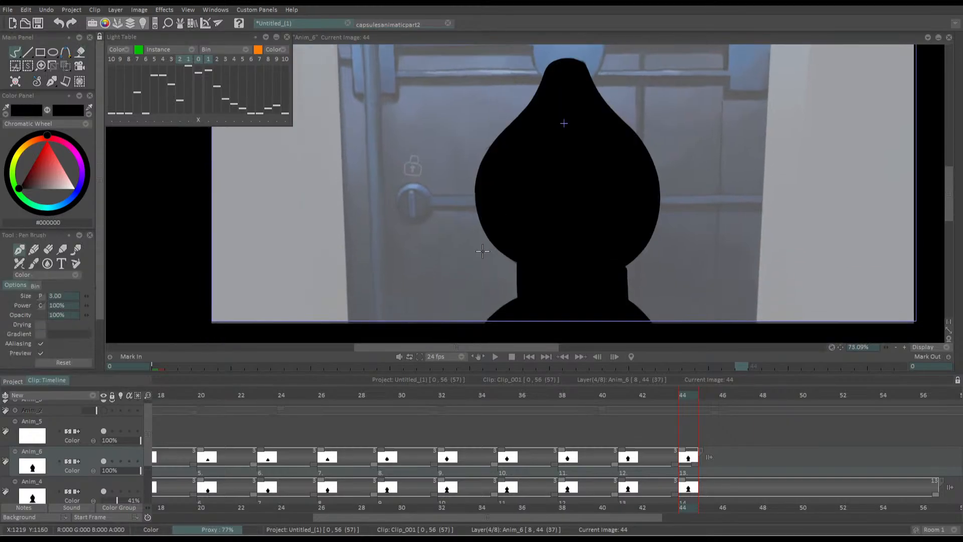
{"action": "key", "text": "e"}
{"action": "mouse_move", "coordinate": [459, 227]}
{"action": "left_mouse_down"}
{"action": "mouse_move", "coordinate": [488, 269]}
{"action": "mouse_move", "coordinate": [508, 271]}
{"action": "left_mouse_up"}
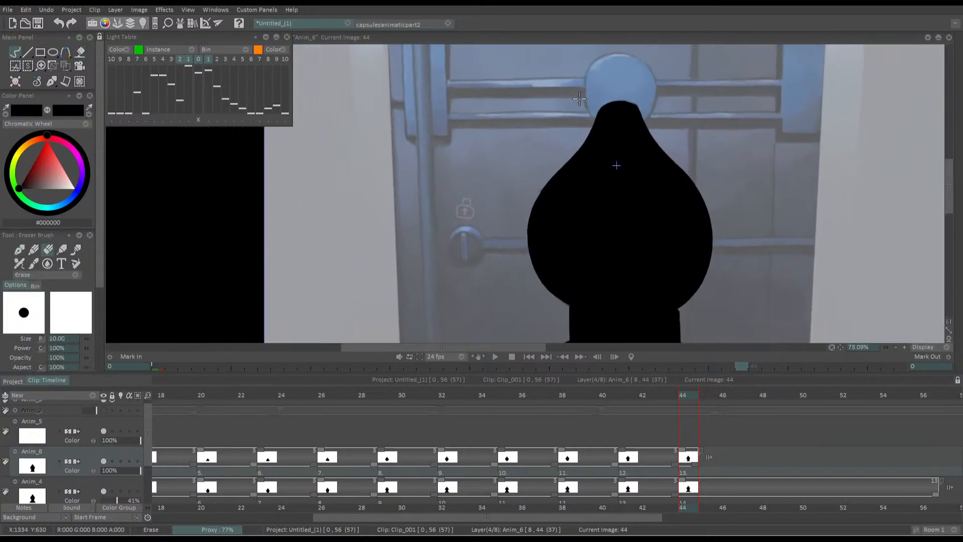
{"action": "scroll", "coordinate": [567, 100], "scroll_direction": "up", "scroll_amount": 5}
{"action": "scroll", "coordinate": [668, 107], "scroll_direction": "down", "scroll_amount": 1}
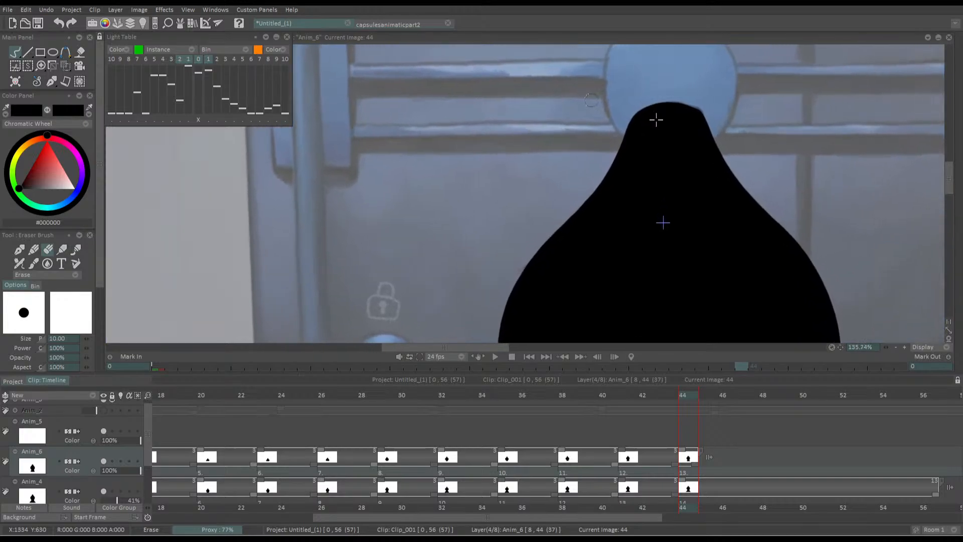
{"action": "scroll", "coordinate": [621, 123], "scroll_direction": "up", "scroll_amount": 1}
{"action": "mouse_move", "coordinate": [622, 123]}
{"action": "left_mouse_down"}
{"action": "mouse_move", "coordinate": [649, 116]}
{"action": "mouse_move", "coordinate": [654, 156]}
{"action": "mouse_move", "coordinate": [601, 233]}
{"action": "left_mouse_up"}
{"action": "left_click_drag", "start_coordinate": [602, 174], "coordinate": [599, 97]}
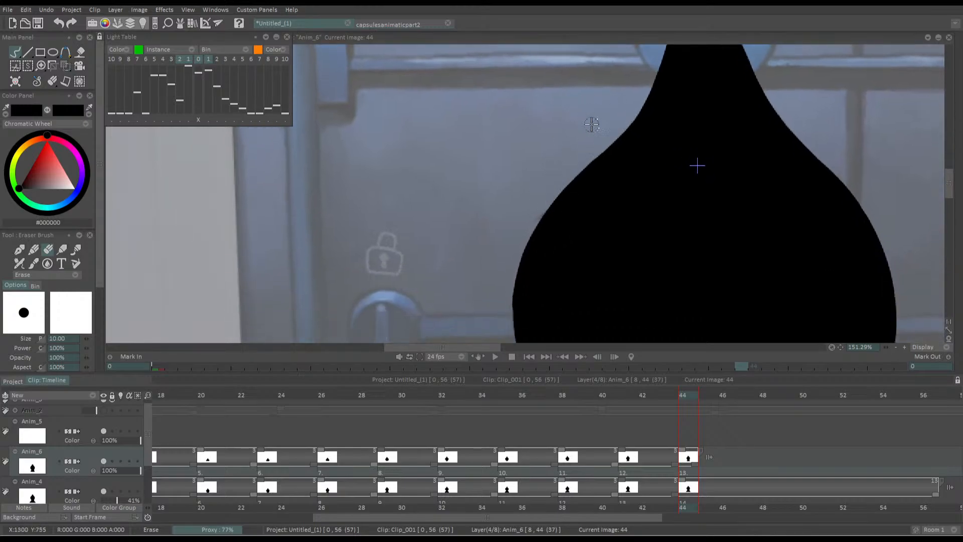
{"action": "left_click_drag", "start_coordinate": [588, 186], "coordinate": [569, 179]}
Extend the last Anim_6 drawing from frame 44 to frame 56, matching the hold length on Anim_4
{"action": "left_click_drag", "start_coordinate": [569, 179], "coordinate": [430, 134]}
{"action": "left_click_drag", "start_coordinate": [666, 397], "coordinate": [683, 398]}
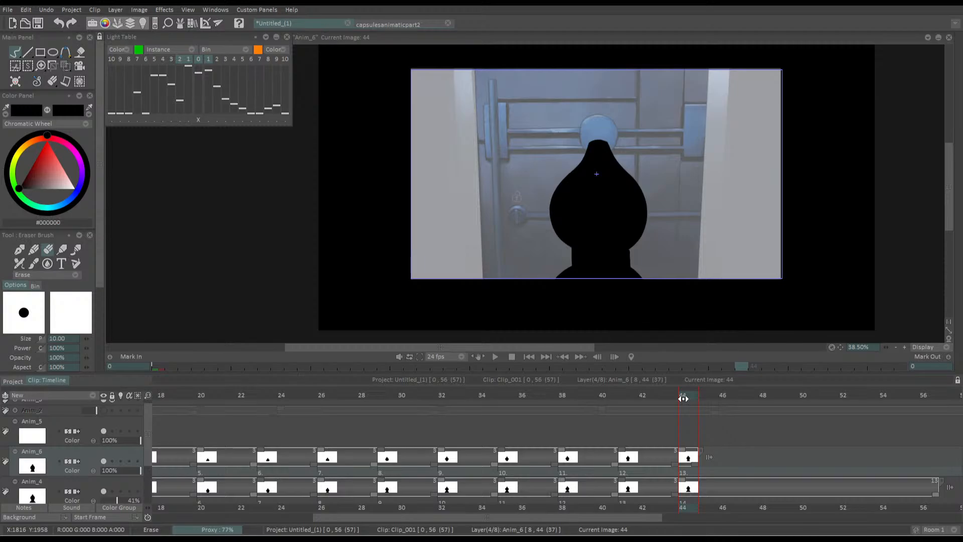
{"action": "left_click_drag", "start_coordinate": [694, 462], "coordinate": [937, 457]}
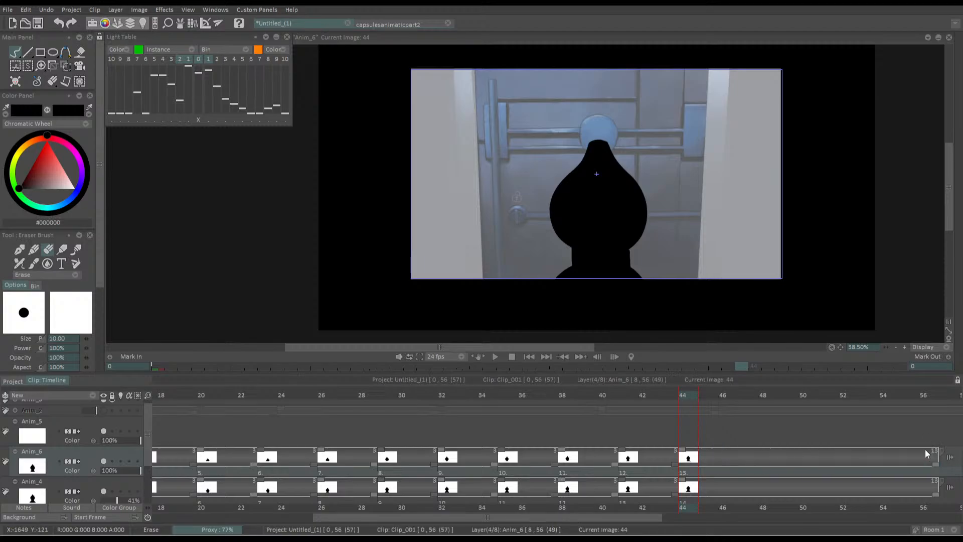
Play the shot back from the first frame to check the finished silhouette movement
{"action": "scroll", "coordinate": [151, 451], "scroll_direction": "down", "scroll_amount": 3}
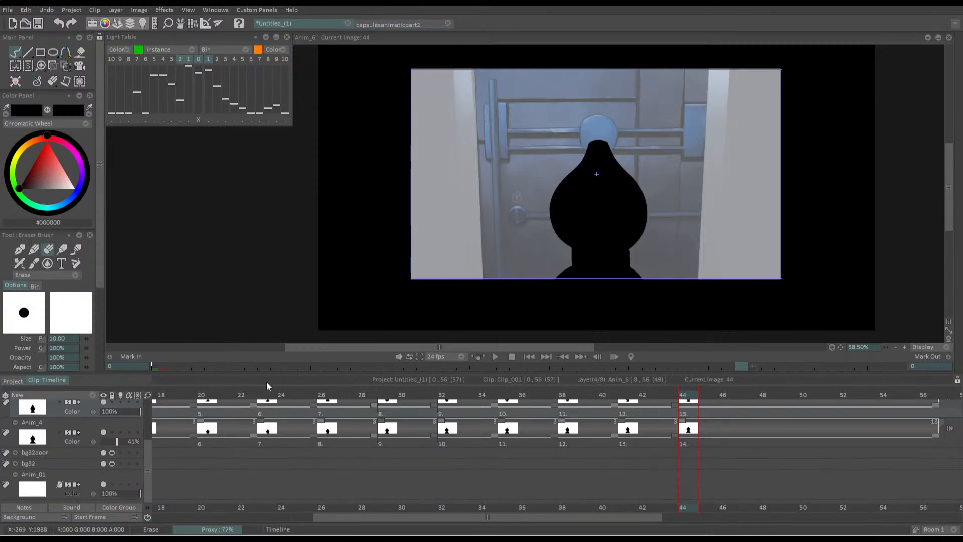
{"action": "left_click", "coordinate": [141, 424]}
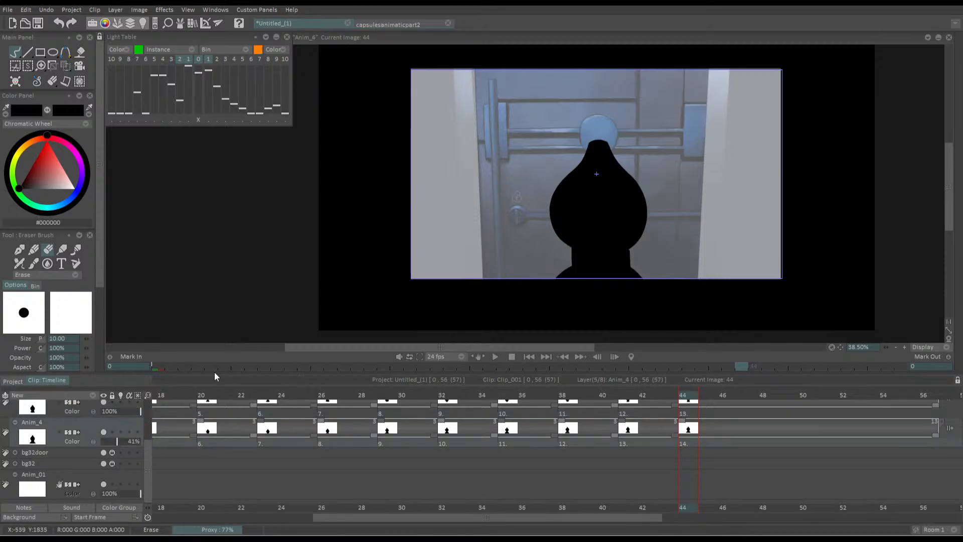
{"action": "left_click_drag", "start_coordinate": [213, 373], "coordinate": [213, 355]}
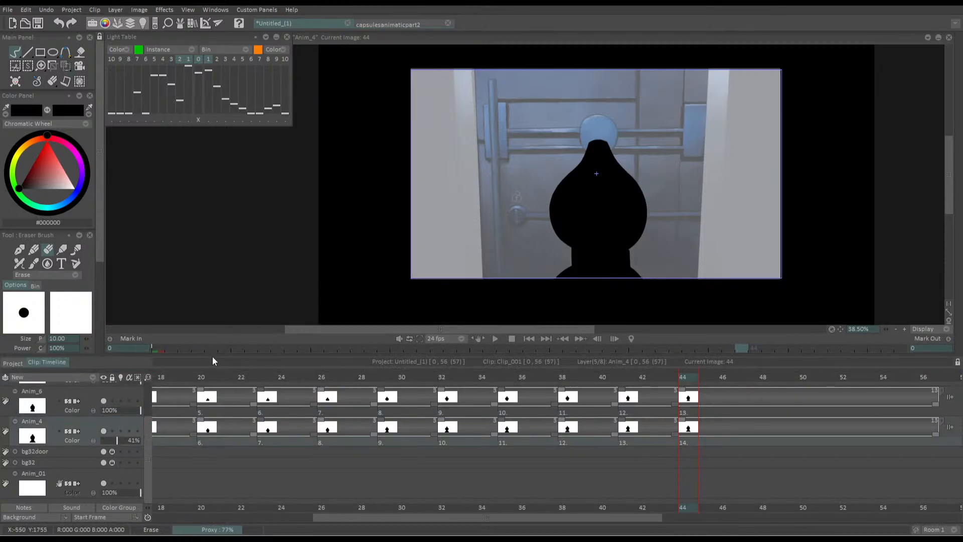
{"action": "left_click_drag", "start_coordinate": [465, 199], "coordinate": [447, 204]}
{"action": "scroll", "coordinate": [512, 193], "scroll_direction": "up", "scroll_amount": 1}
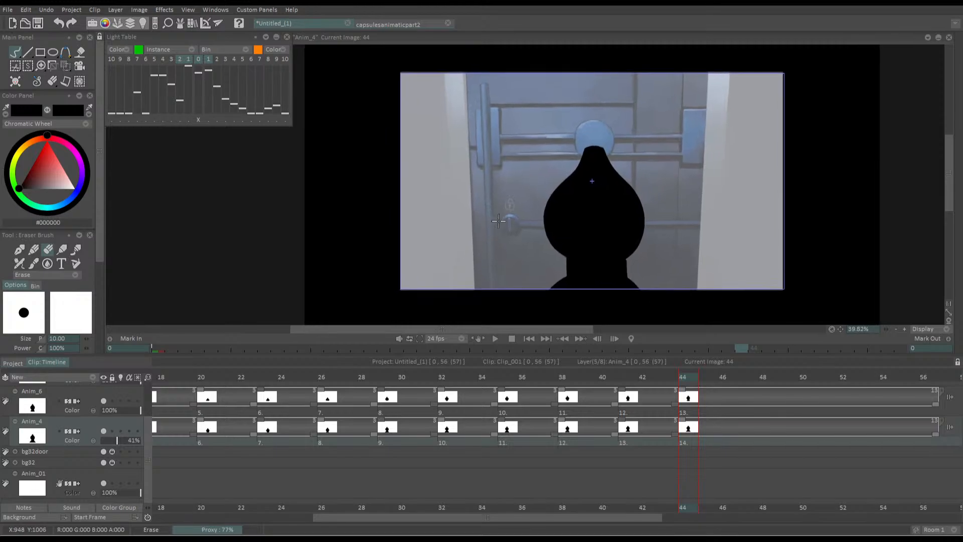
{"action": "left_click", "coordinate": [532, 339]}
{"action": "key", "text": "Return"}
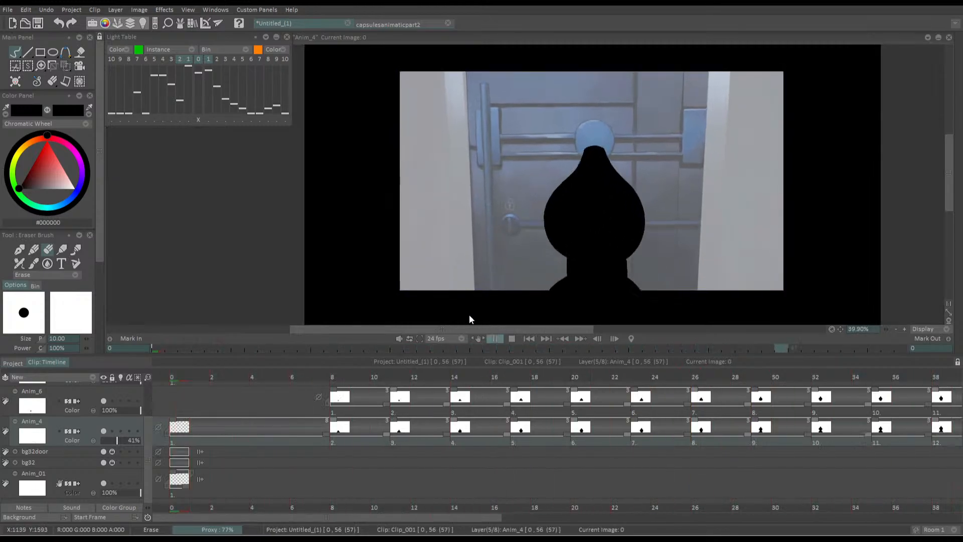
Add a blank drawing on Anim_6 at frame 47
{"action": "left_click", "coordinate": [485, 377]}
{"action": "left_click_drag", "start_coordinate": [486, 376], "coordinate": [664, 363]}
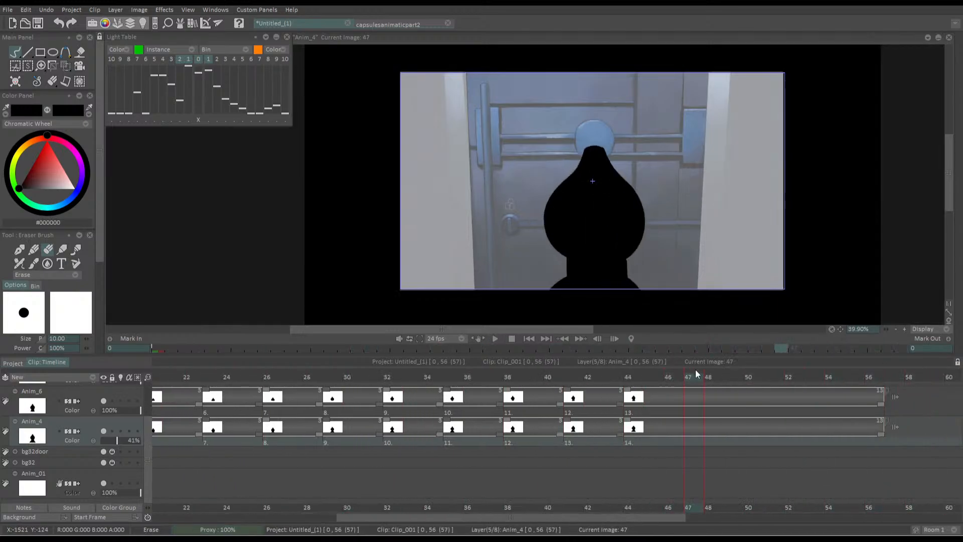
{"action": "key", "text": "BackSpace"}
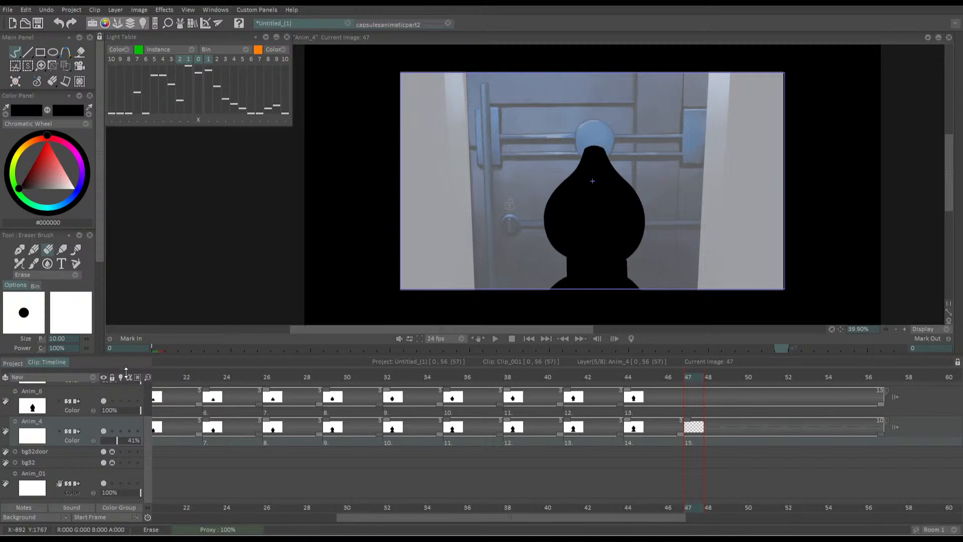
{"action": "key", "text": "ctrl+z"}
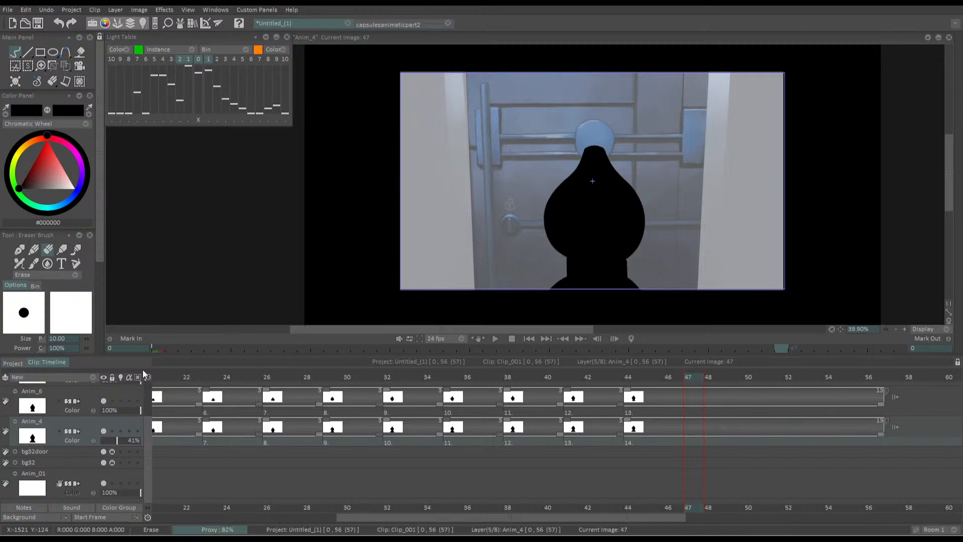
{"action": "key", "text": "Up"}
{"action": "key", "text": "BackSpace"}
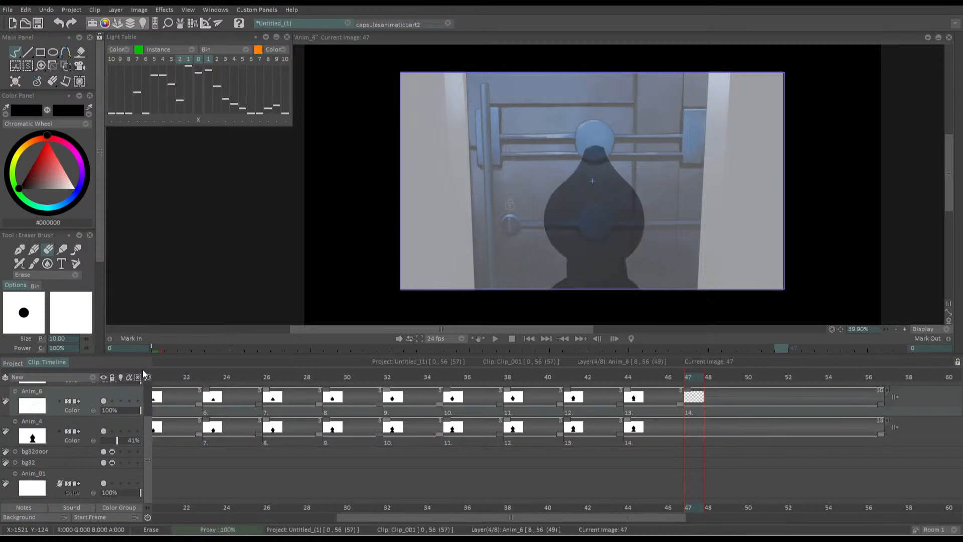
Hide Anim_4 and turn on Anim_6's light table with only one previous drawing showing, ready to trace with the Pen Brush
{"action": "key", "text": "b"}
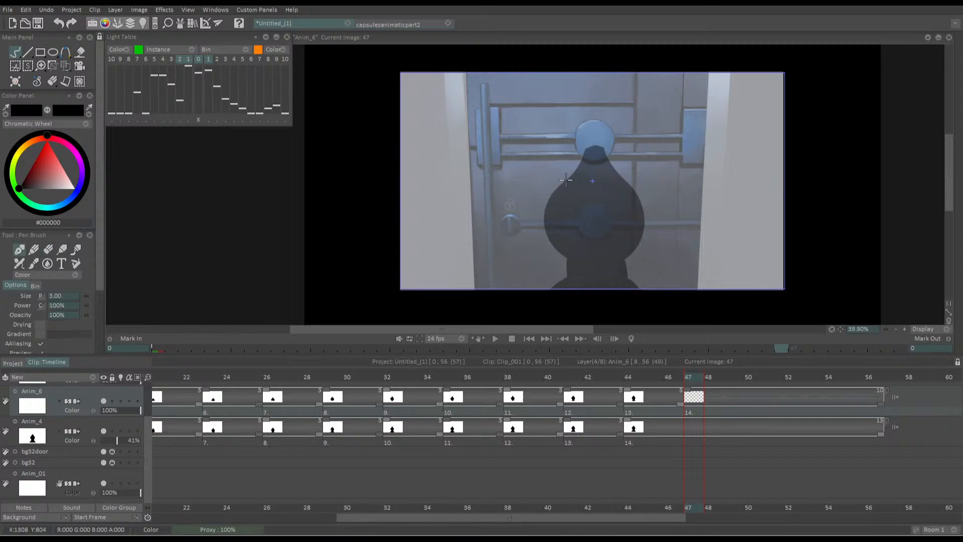
{"action": "left_click_drag", "start_coordinate": [576, 157], "coordinate": [703, 153]}
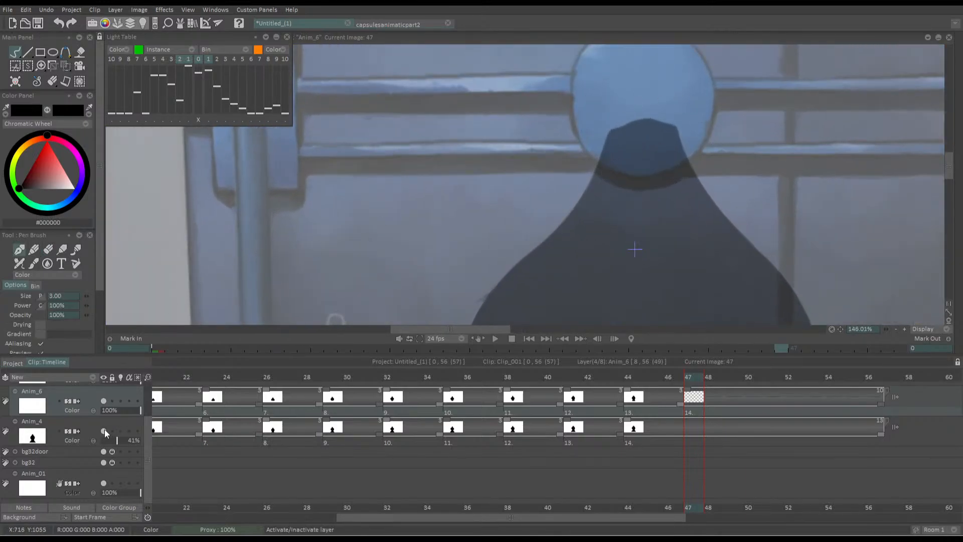
{"action": "left_click", "coordinate": [104, 430]}
{"action": "left_click", "coordinate": [120, 401]}
{"action": "left_click_drag", "start_coordinate": [608, 133], "coordinate": [618, 107]}
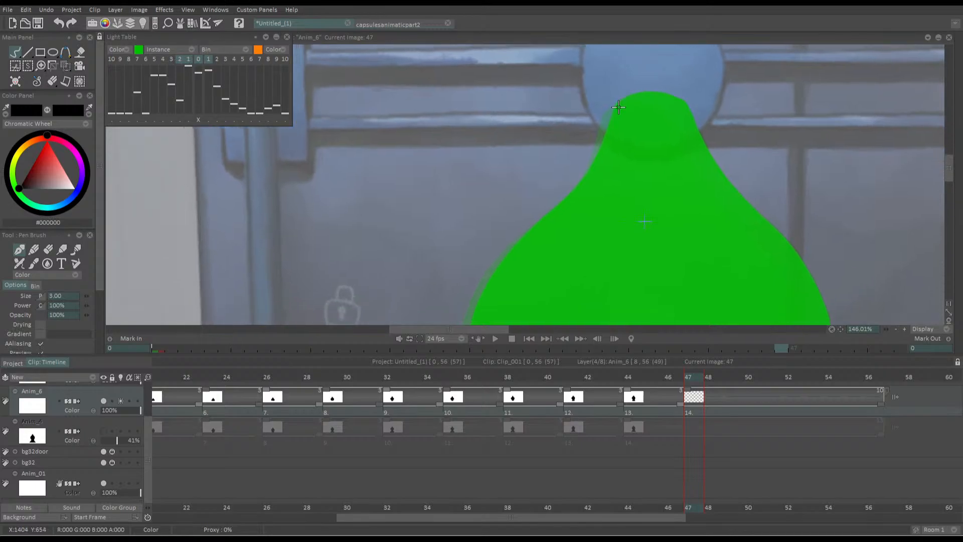
{"action": "left_click", "coordinate": [180, 59]}
{"action": "left_click_drag", "start_coordinate": [470, 155], "coordinate": [492, 126]}
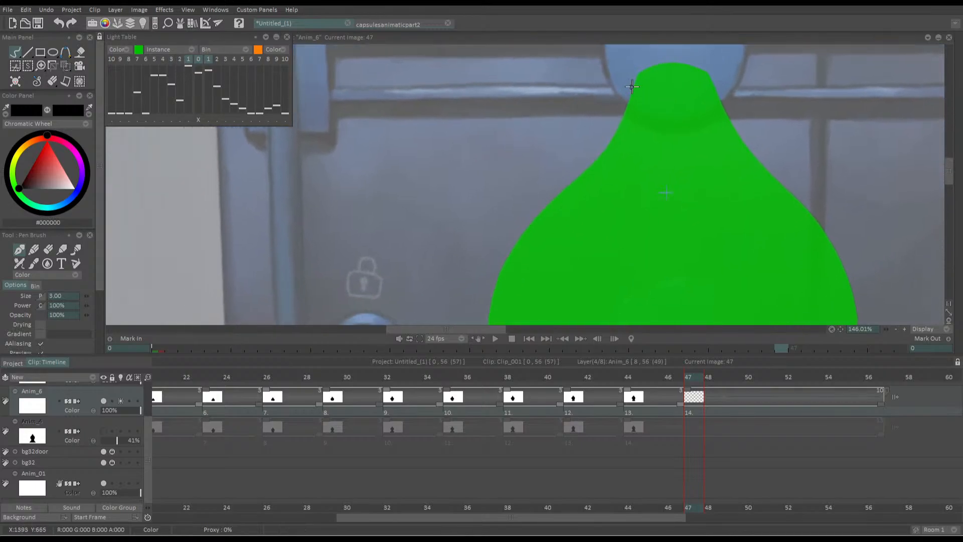
Trace the silhouette's left side at frame 47 from the tip around the body and neck to the shoulder
{"action": "mouse_move", "coordinate": [637, 75]}
{"action": "left_mouse_down"}
{"action": "mouse_move", "coordinate": [604, 151]}
{"action": "mouse_move", "coordinate": [522, 240]}
{"action": "mouse_move", "coordinate": [491, 324]}
{"action": "mouse_move", "coordinate": [636, 86]}
{"action": "mouse_move", "coordinate": [599, 165]}
{"action": "mouse_move", "coordinate": [500, 285]}
{"action": "mouse_move", "coordinate": [496, 309]}
{"action": "mouse_move", "coordinate": [628, 105]}
{"action": "mouse_move", "coordinate": [539, 218]}
{"action": "mouse_move", "coordinate": [490, 324]}
{"action": "left_mouse_up"}
{"action": "key", "text": "ctrl+z"}
{"action": "key", "text": "ctrl+z"}
{"action": "left_click_drag", "start_coordinate": [492, 248], "coordinate": [521, 71]}
{"action": "mouse_move", "coordinate": [519, 155]}
{"action": "left_mouse_down"}
{"action": "mouse_move", "coordinate": [519, 177]}
{"action": "mouse_move", "coordinate": [577, 282]}
{"action": "mouse_move", "coordinate": [608, 291]}
{"action": "left_mouse_up"}
{"action": "left_click_drag", "start_coordinate": [592, 261], "coordinate": [537, 90]}
{"action": "mouse_move", "coordinate": [482, 301]}
{"action": "left_mouse_down"}
{"action": "mouse_move", "coordinate": [548, 245]}
{"action": "mouse_move", "coordinate": [549, 179]}
{"action": "mouse_move", "coordinate": [413, 189]}
{"action": "left_mouse_up"}
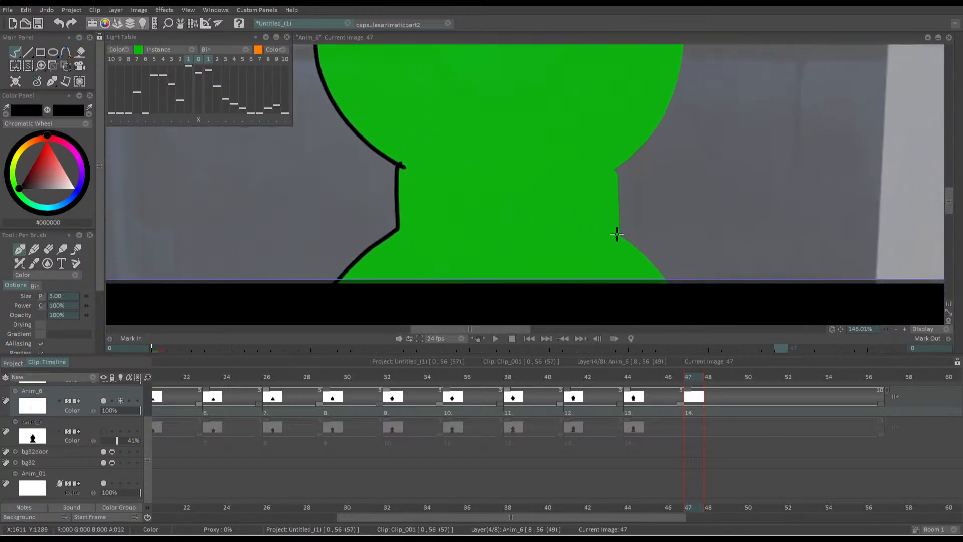
Trace the right shoulder, neck and lower right side of the silhouette's body at frame 47
{"action": "left_click_drag", "start_coordinate": [616, 234], "coordinate": [603, 157]}
{"action": "left_click_drag", "start_coordinate": [613, 211], "coordinate": [598, 168]}
{"action": "mouse_move", "coordinate": [601, 189]}
{"action": "left_mouse_down"}
{"action": "mouse_move", "coordinate": [641, 230]}
{"action": "mouse_move", "coordinate": [640, 274]}
{"action": "left_mouse_up"}
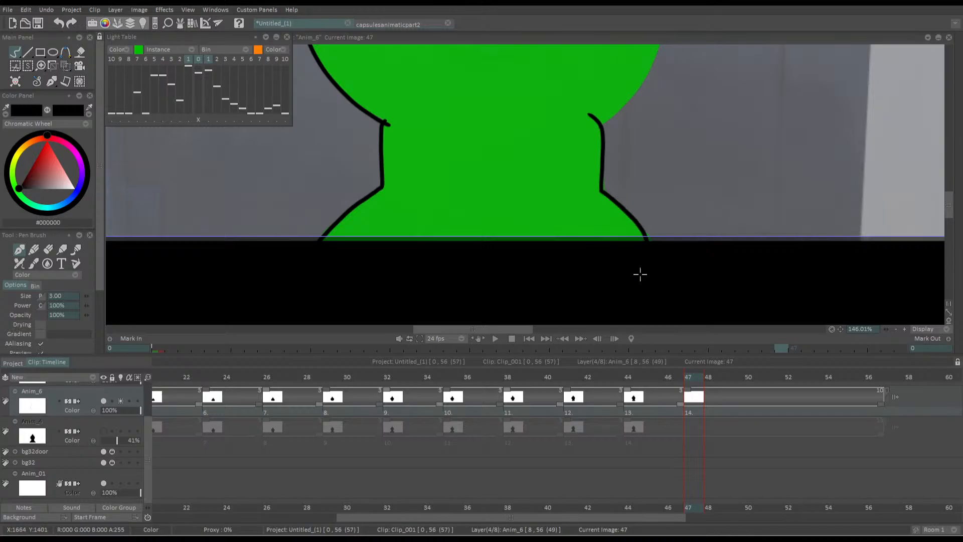
{"action": "mouse_move", "coordinate": [591, 133]}
{"action": "left_mouse_down"}
{"action": "mouse_move", "coordinate": [632, 296]}
{"action": "mouse_move", "coordinate": [693, 221]}
{"action": "mouse_move", "coordinate": [697, 80]}
{"action": "left_mouse_up"}
{"action": "left_click_drag", "start_coordinate": [541, 189], "coordinate": [574, 323]}
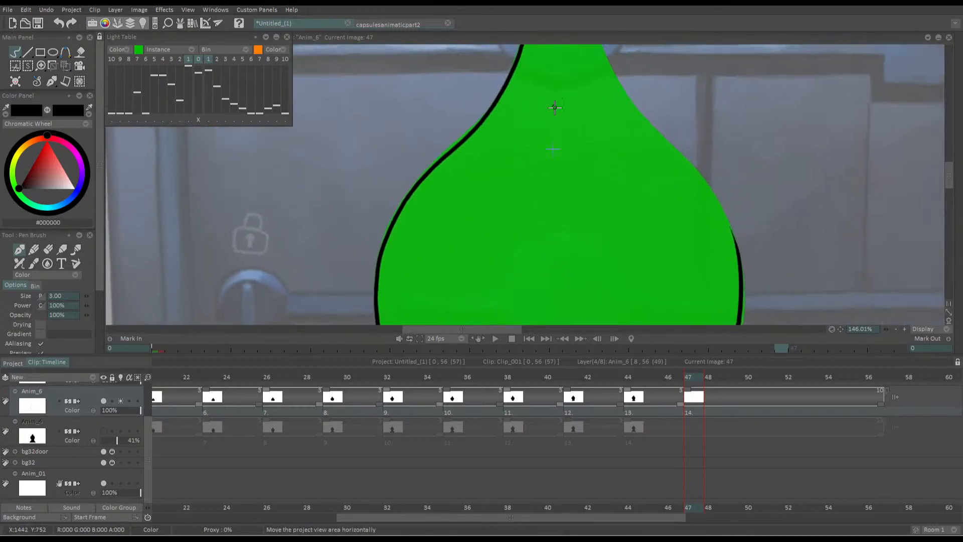
{"action": "left_click_drag", "start_coordinate": [552, 107], "coordinate": [568, 185]}
Draw the rounded tip and upper right curve at frame 47, redoing the stroke until the outline closes
{"action": "mouse_move", "coordinate": [538, 115]}
{"action": "left_mouse_down"}
{"action": "mouse_move", "coordinate": [584, 103]}
{"action": "mouse_move", "coordinate": [611, 112]}
{"action": "mouse_move", "coordinate": [642, 173]}
{"action": "mouse_move", "coordinate": [752, 316]}
{"action": "left_mouse_up"}
{"action": "key", "text": "ctrl+z"}
{"action": "key", "text": "ctrl+z"}
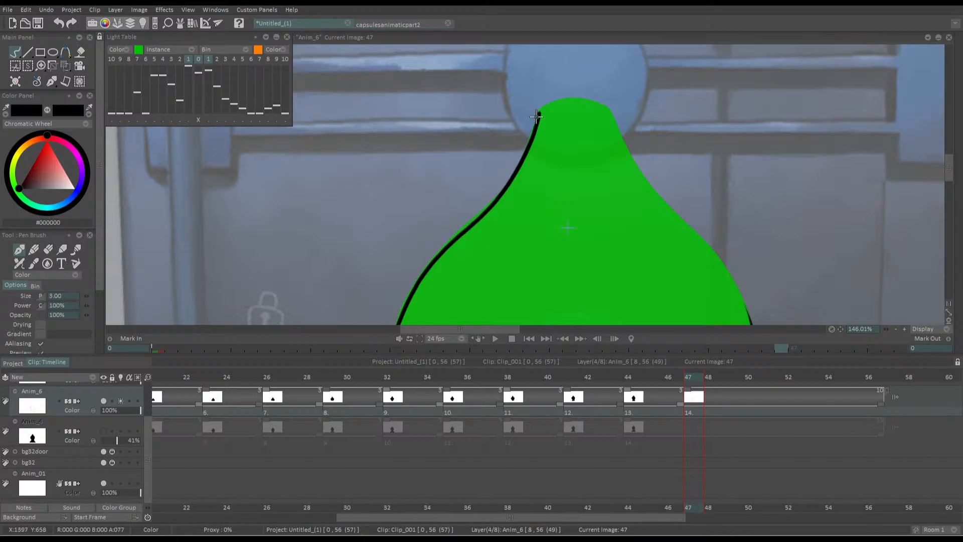
{"action": "mouse_move", "coordinate": [541, 109]}
{"action": "left_mouse_down"}
{"action": "mouse_move", "coordinate": [608, 107]}
{"action": "mouse_move", "coordinate": [662, 200]}
{"action": "left_mouse_up"}
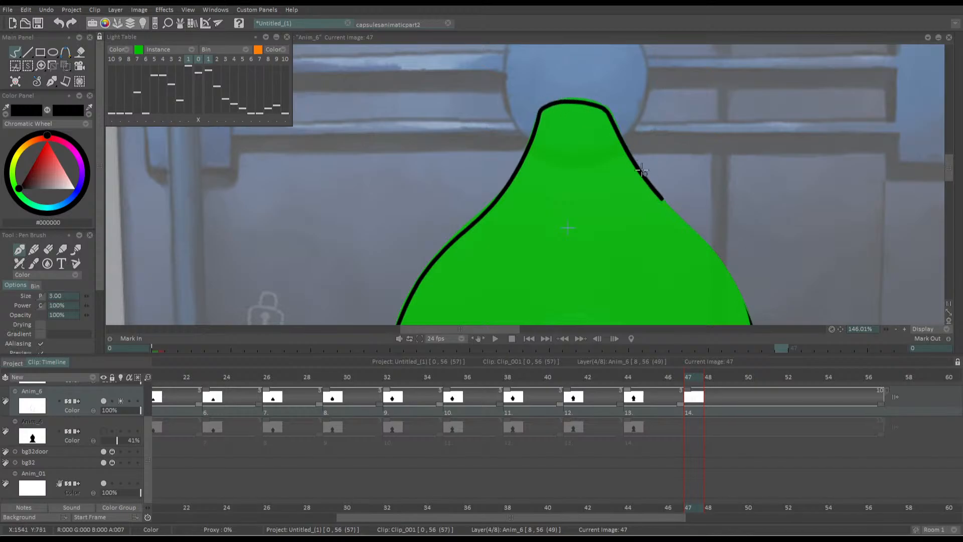
{"action": "key", "text": "ctrl+z"}
{"action": "mouse_move", "coordinate": [555, 101]}
{"action": "left_mouse_down"}
{"action": "mouse_move", "coordinate": [620, 122]}
{"action": "mouse_move", "coordinate": [652, 191]}
{"action": "mouse_move", "coordinate": [715, 253]}
{"action": "mouse_move", "coordinate": [756, 349]}
{"action": "left_mouse_up"}
{"action": "left_click_drag", "start_coordinate": [647, 205], "coordinate": [593, 106]}
{"action": "left_click_drag", "start_coordinate": [588, 206], "coordinate": [568, 198]}
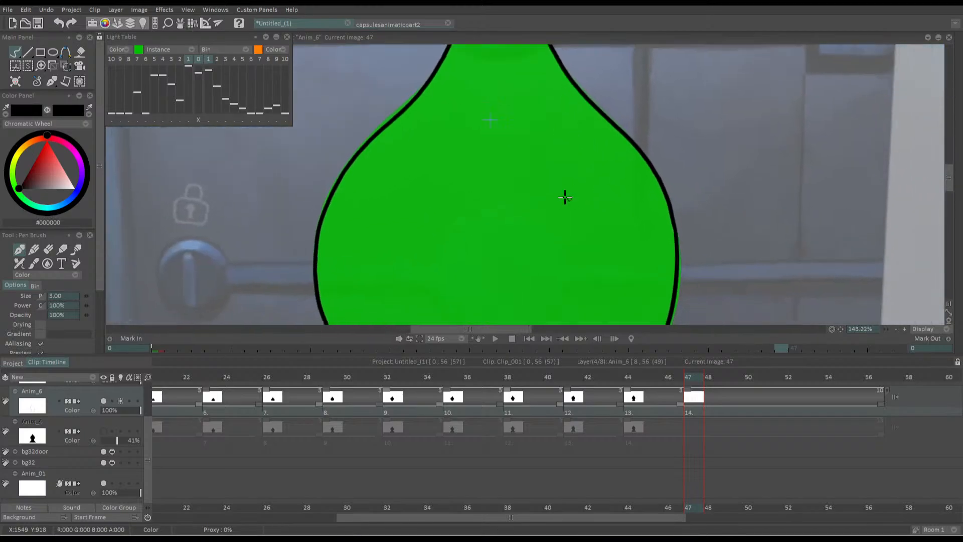
Fill the outlined silhouette at frame 47 with black and compare it against the previous drawing
{"action": "scroll", "coordinate": [567, 197], "scroll_direction": "down", "scroll_amount": 2}
{"action": "key", "text": "f"}
{"action": "left_click", "coordinate": [495, 240]}
{"action": "mouse_move", "coordinate": [477, 243]}
{"action": "left_mouse_down"}
{"action": "mouse_move", "coordinate": [520, 206]}
{"action": "mouse_move", "coordinate": [527, 215]}
{"action": "mouse_move", "coordinate": [470, 205]}
{"action": "left_mouse_up"}
{"action": "scroll", "coordinate": [527, 215], "scroll_direction": "down", "scroll_amount": 1}
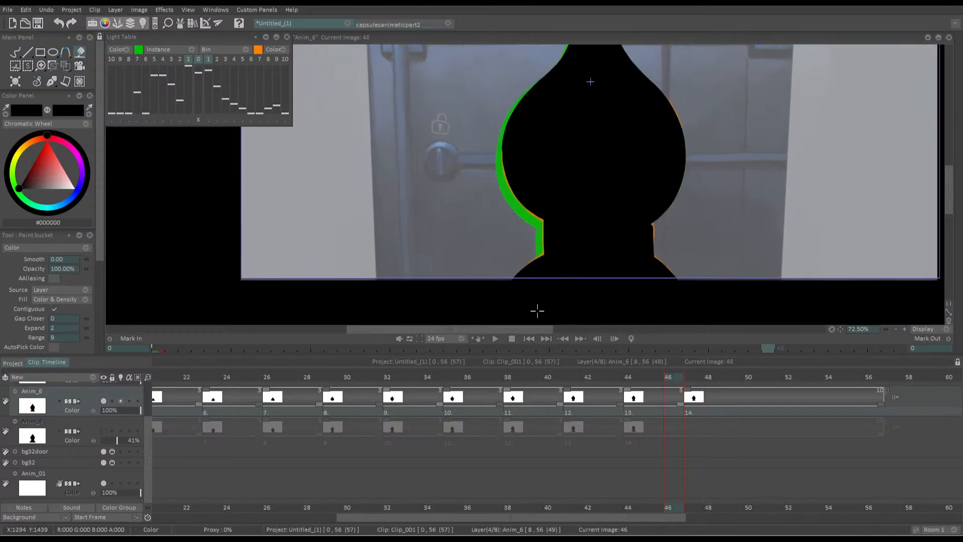
Nudge the frame 47 silhouette slightly right and up with Transform, and turn off Anim_6's light table
{"action": "left_click", "coordinate": [65, 67]}
{"action": "left_click", "coordinate": [77, 79]}
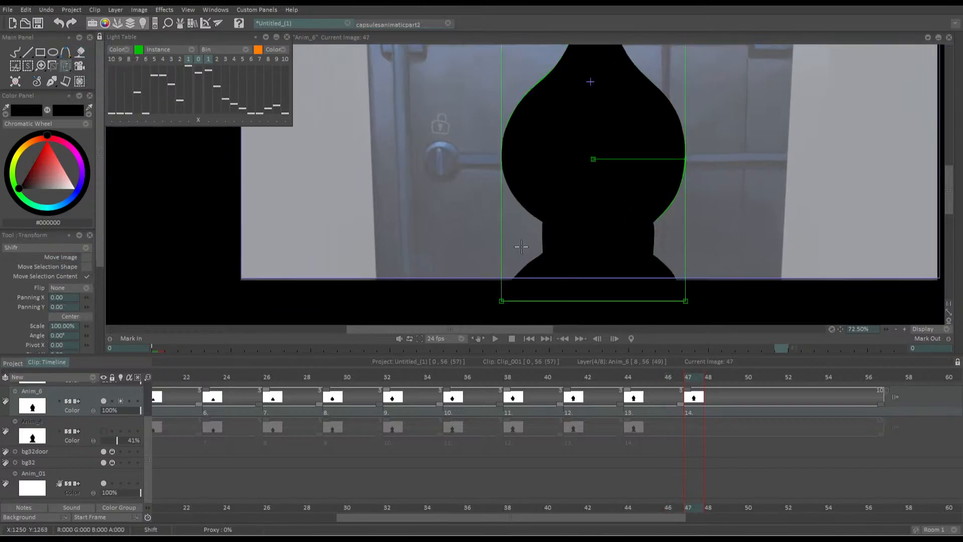
{"action": "left_click_drag", "start_coordinate": [527, 273], "coordinate": [530, 271]}
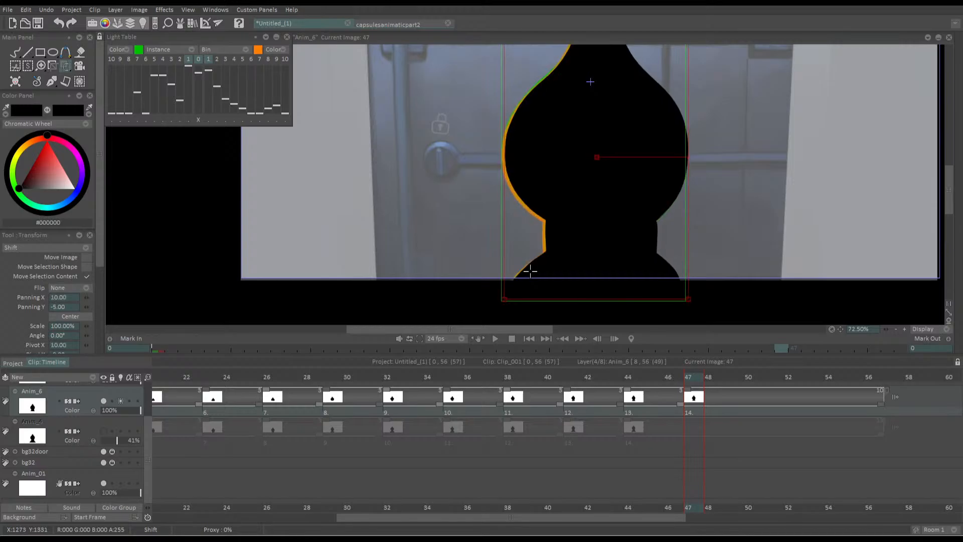
{"action": "left_click", "coordinate": [121, 402]}
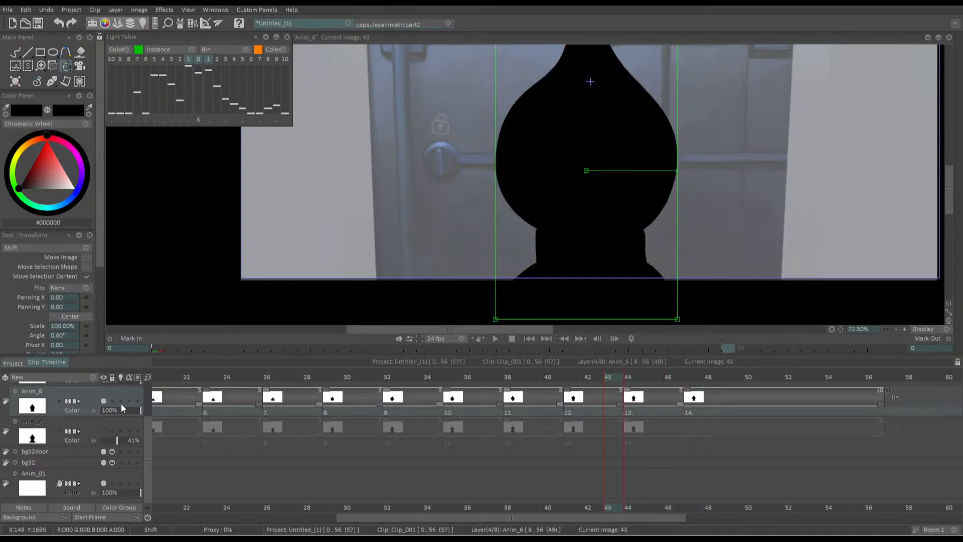
{"action": "left_click_drag", "start_coordinate": [535, 250], "coordinate": [534, 251]}
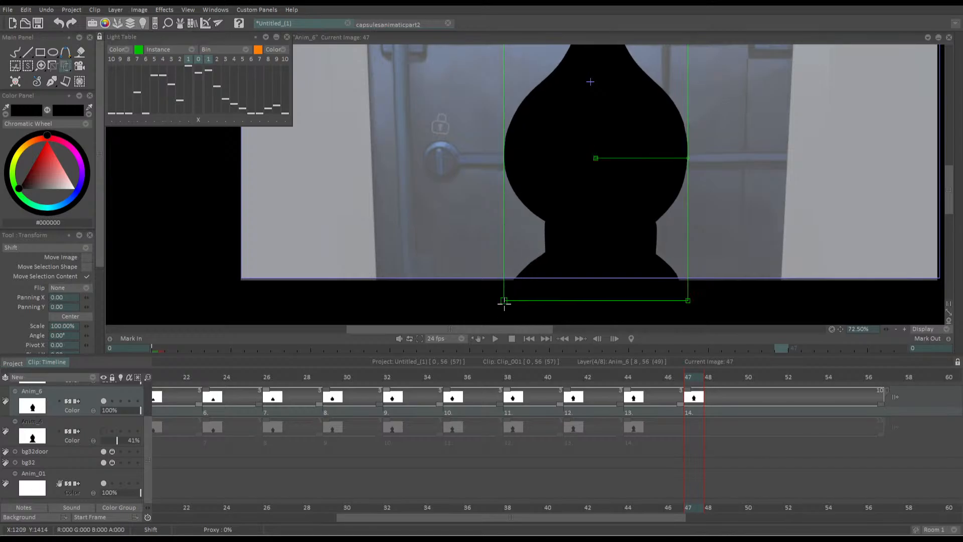
Delete the placeholder layer Anim_4 and the empty layer Anim_01
{"action": "left_click", "coordinate": [72, 422]}
{"action": "key", "text": "Delete"}
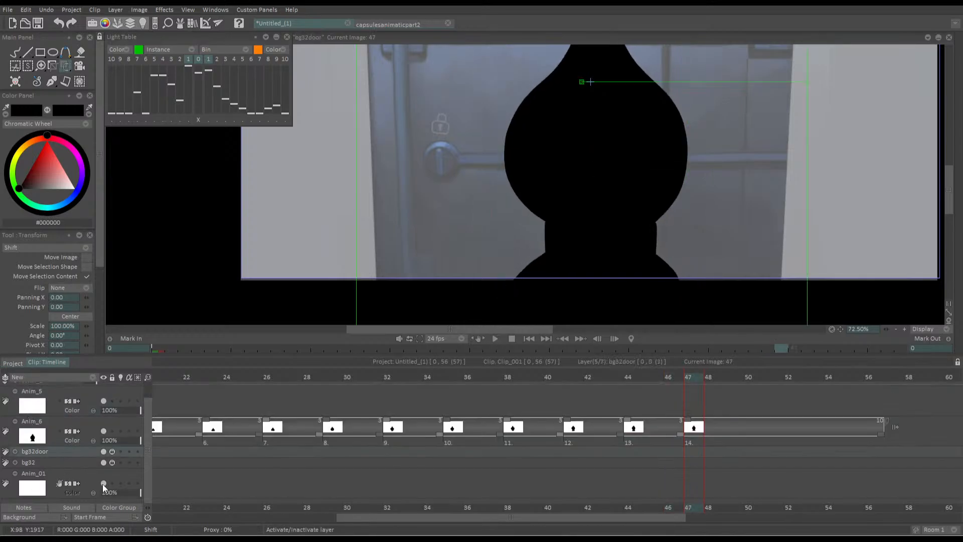
{"action": "left_click", "coordinate": [62, 476]}
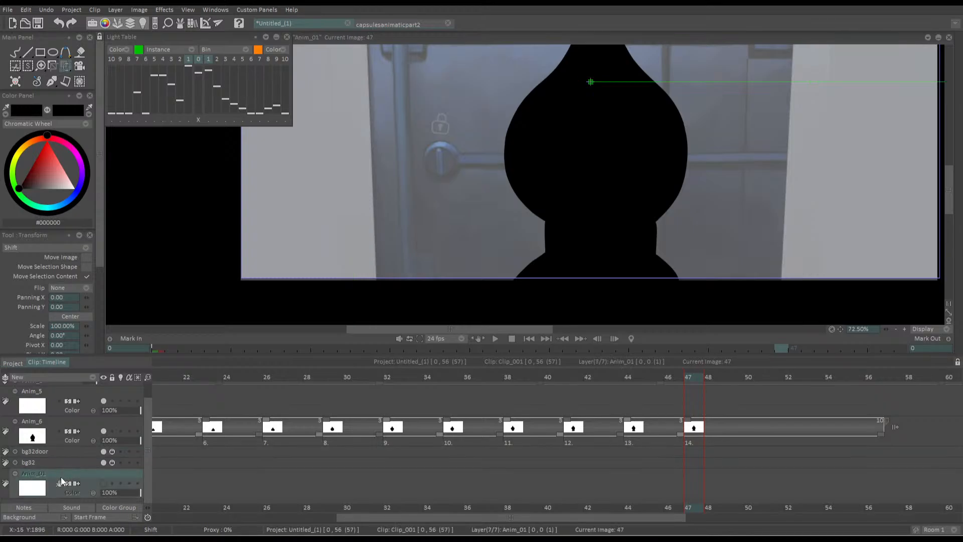
{"action": "key", "text": "Delete"}
Play the whole shot from the first frame with only the clean silhouette layer over the background
{"action": "left_click_drag", "start_coordinate": [219, 377], "coordinate": [129, 381]}
{"action": "scroll", "coordinate": [431, 150], "scroll_direction": "down", "scroll_amount": 5}
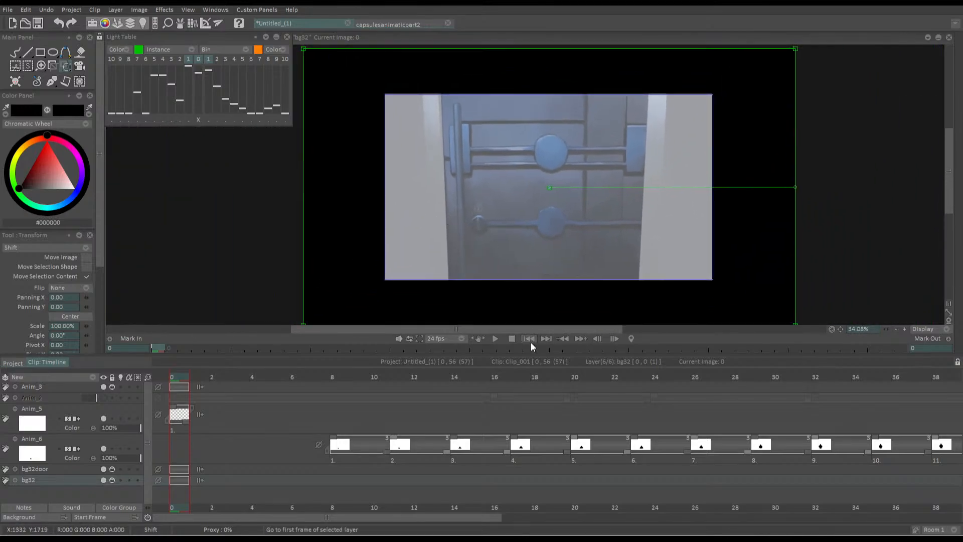
{"action": "left_click", "coordinate": [495, 338]}
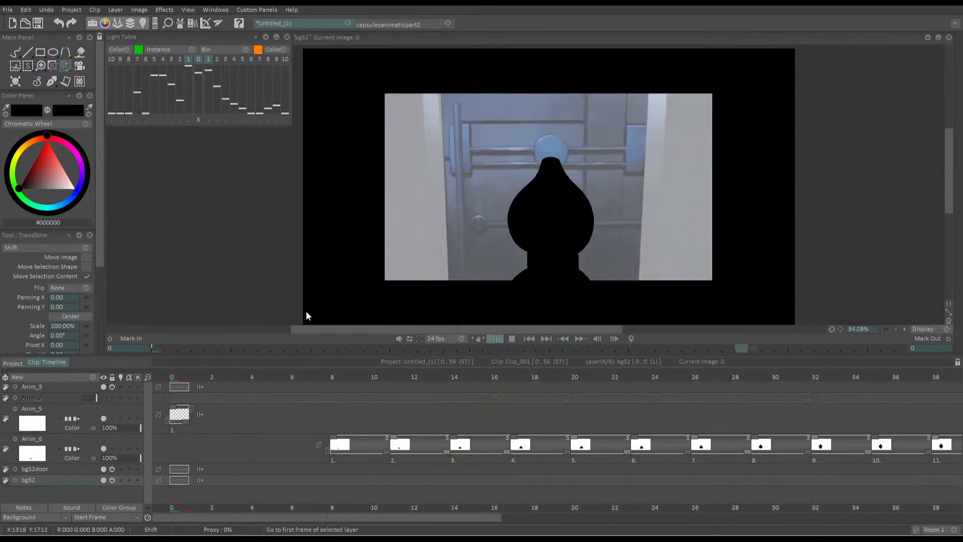
{"action": "key", "text": "Return"}
Rotate the Anim_6 silhouette at frame 20 by about -11° so it leans right, shifting it slightly
{"action": "left_click_drag", "start_coordinate": [409, 380], "coordinate": [621, 402]}
{"action": "key", "text": "Left"}
{"action": "key", "text": "Left"}
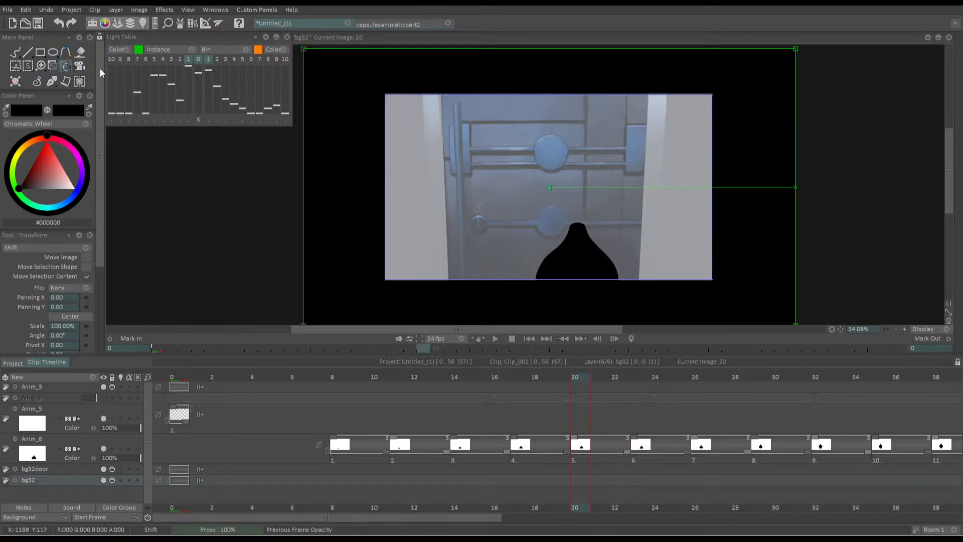
{"action": "left_click", "coordinate": [576, 459]}
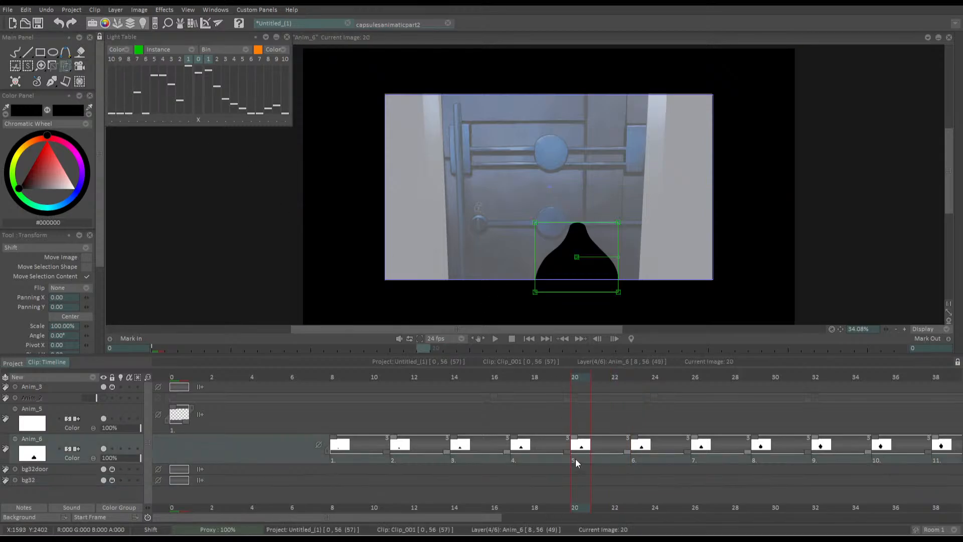
{"action": "mouse_move", "coordinate": [576, 258]}
{"action": "left_mouse_down"}
{"action": "mouse_move", "coordinate": [575, 286]}
{"action": "mouse_move", "coordinate": [581, 257]}
{"action": "left_mouse_up"}
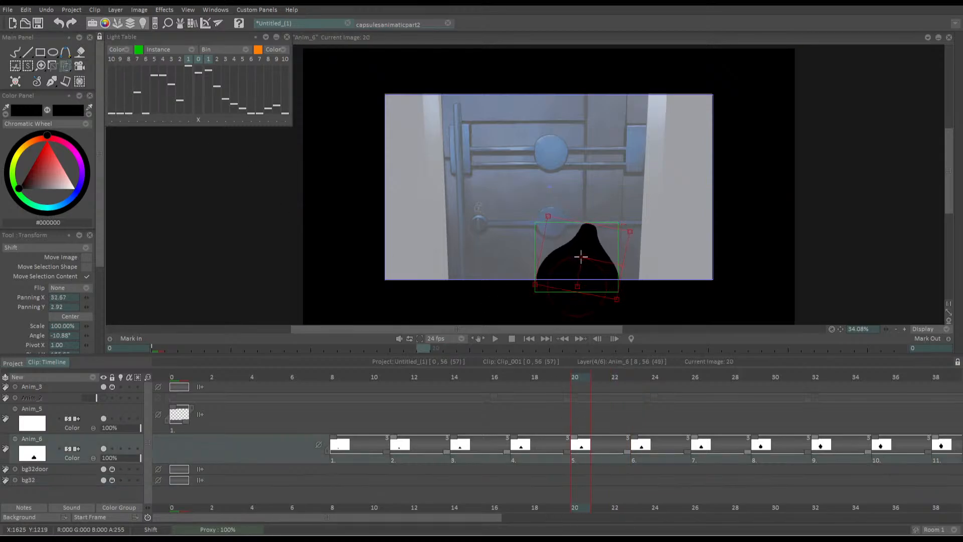
{"action": "key", "text": "Return"}
Adjust the silhouette drawing held at frame 18 slightly with Transform to follow the lean
{"action": "key", "text": "Left"}
{"action": "key", "text": "Left"}
{"action": "key", "text": "Left"}
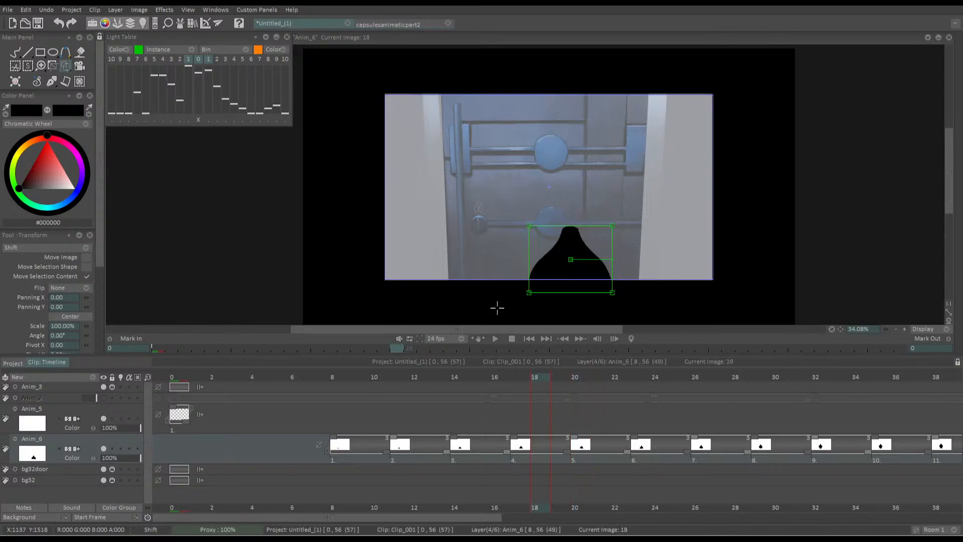
{"action": "key", "text": "Return"}
{"action": "left_click_drag", "start_coordinate": [577, 259], "coordinate": [572, 255]}
{"action": "key", "text": "Return"}
Check the silhouettes on the neighbouring frames, and rotate the one at frame 23 by about -5.7° to lean right
{"action": "key", "text": "Left"}
{"action": "key", "text": "Left"}
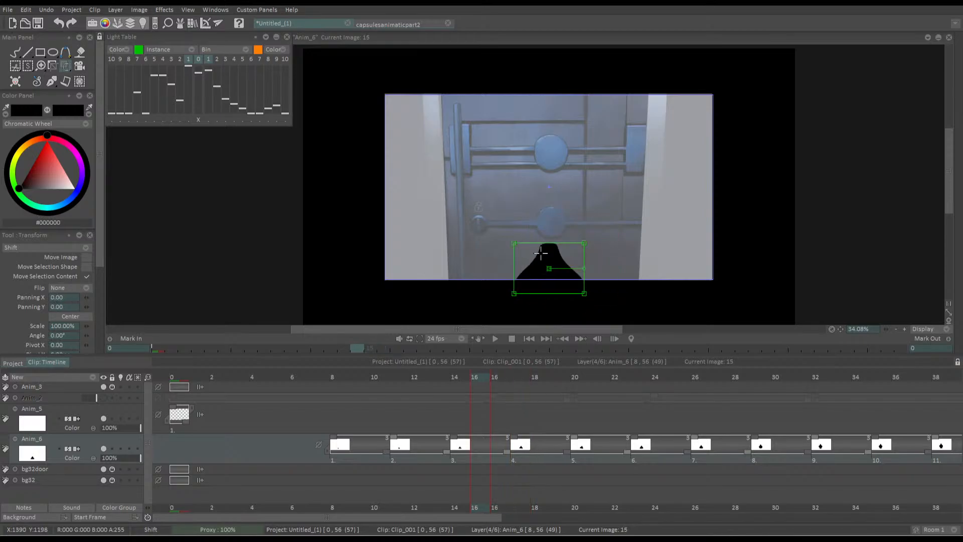
{"action": "key", "text": "Right"}
{"action": "key", "text": "Right"}
{"action": "key", "text": "Right"}
{"action": "key", "text": "Right"}
{"action": "key", "text": "Right"}
{"action": "key", "text": "Right"}
{"action": "key", "text": "Right"}
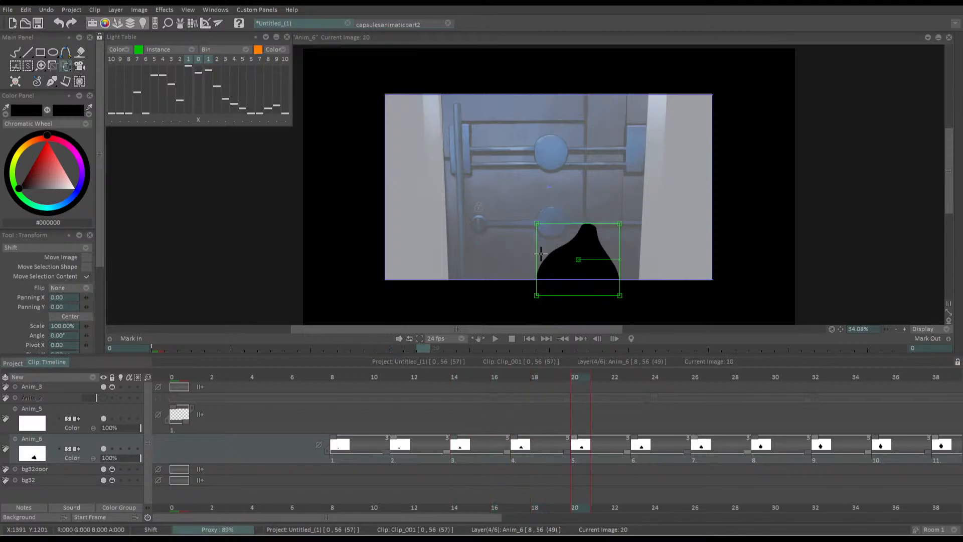
{"action": "key", "text": "Right"}
{"action": "left_click_drag", "start_coordinate": [572, 255], "coordinate": [574, 249]}
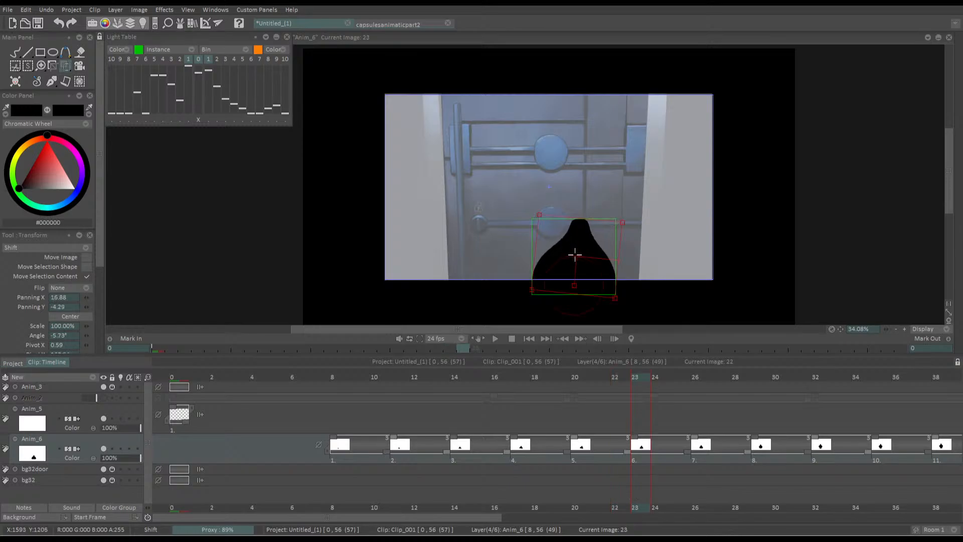
{"action": "key", "text": "Return"}
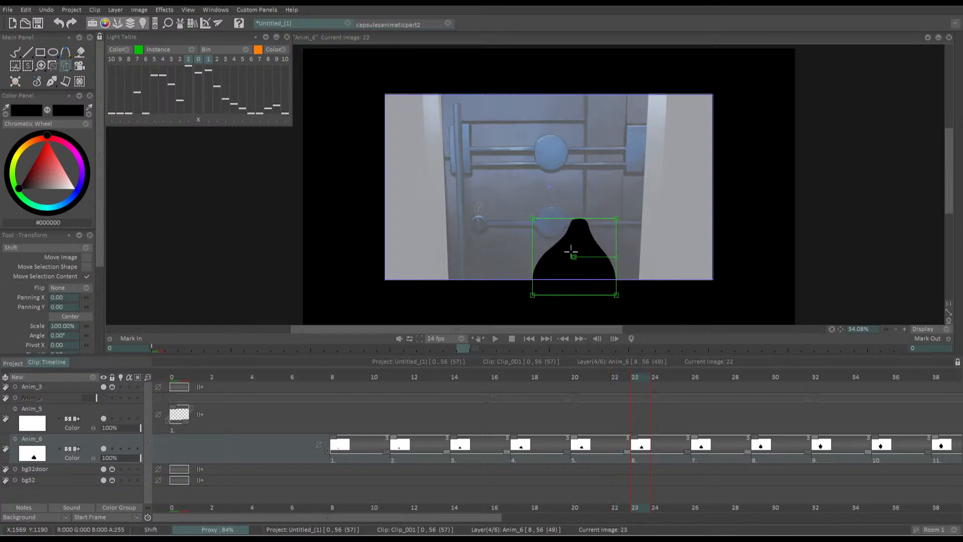
Rotate the Anim_6 silhouette at frame 29 by about 2.8° so it leans slightly left
{"action": "key", "text": "Right"}
{"action": "key", "text": "Right"}
{"action": "key", "text": "Right"}
{"action": "key", "text": "Right"}
{"action": "key", "text": "Right"}
{"action": "key", "text": "Right"}
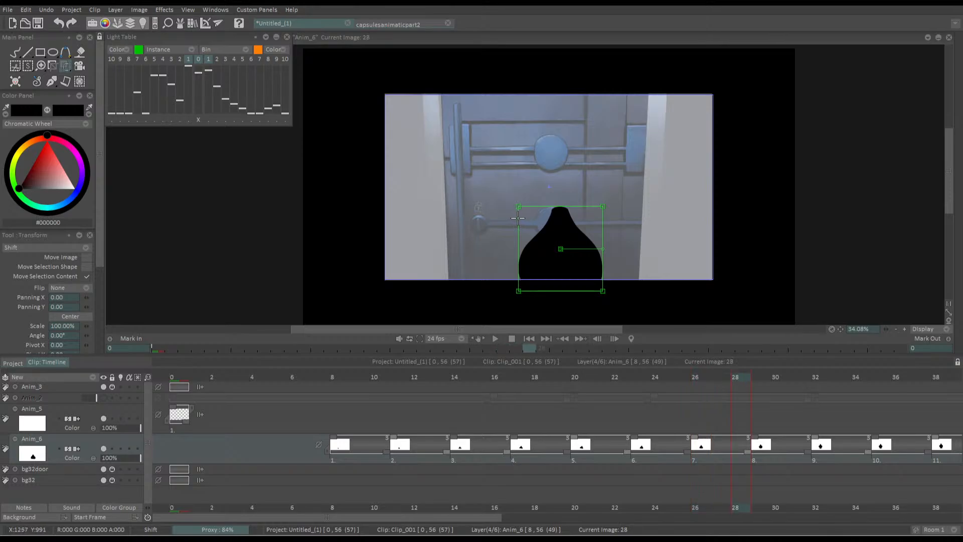
{"action": "mouse_move", "coordinate": [526, 233]}
{"action": "left_mouse_down"}
{"action": "mouse_move", "coordinate": [543, 237]}
{"action": "mouse_move", "coordinate": [544, 256]}
{"action": "mouse_move", "coordinate": [540, 239]}
{"action": "left_mouse_up"}
{"action": "key", "text": "Escape"}
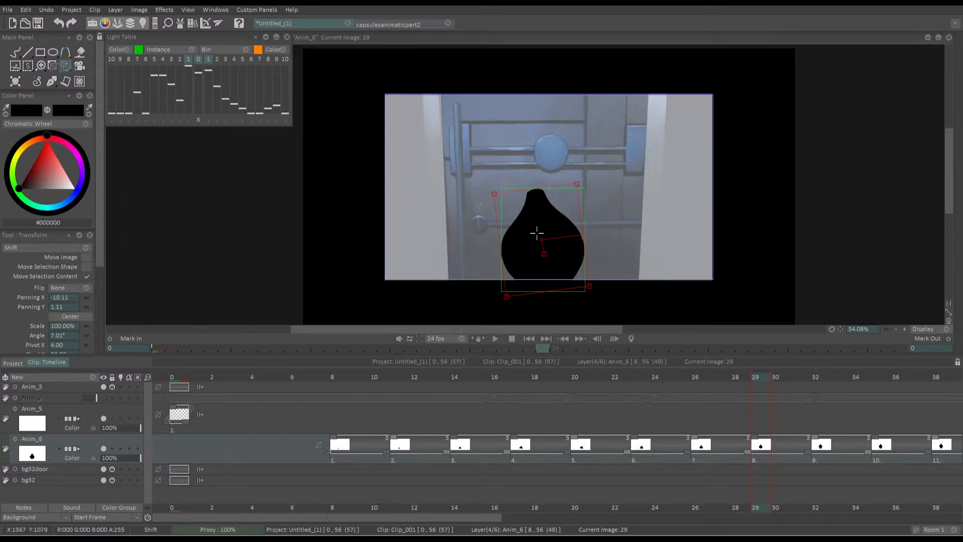
{"action": "left_click_drag", "start_coordinate": [541, 239], "coordinate": [546, 246]}
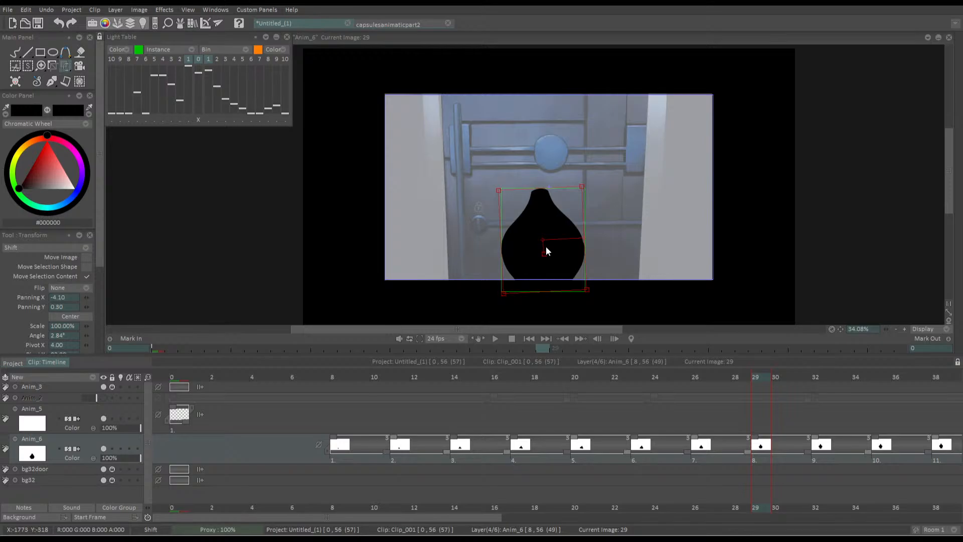
{"action": "mouse_move", "coordinate": [754, 379]}
{"action": "left_mouse_down"}
{"action": "mouse_move", "coordinate": [743, 378]}
{"action": "mouse_move", "coordinate": [756, 381]}
{"action": "left_mouse_up"}
{"action": "key", "text": "Return"}
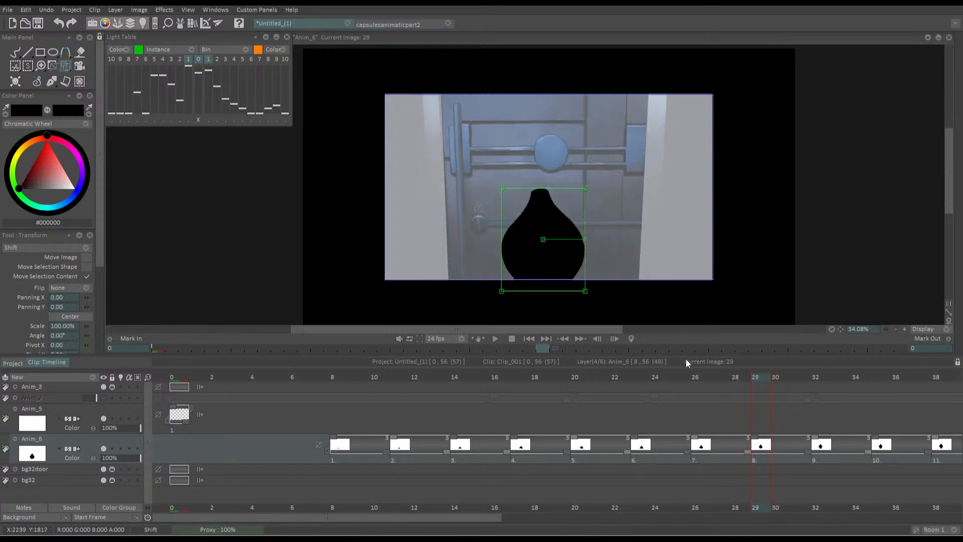
Rotate the silhouette at frame 32 by about 6.7° to the left with a small shift
{"action": "key", "text": "Right"}
{"action": "key", "text": "Right"}
{"action": "key", "text": "Right"}
{"action": "key", "text": "Return"}
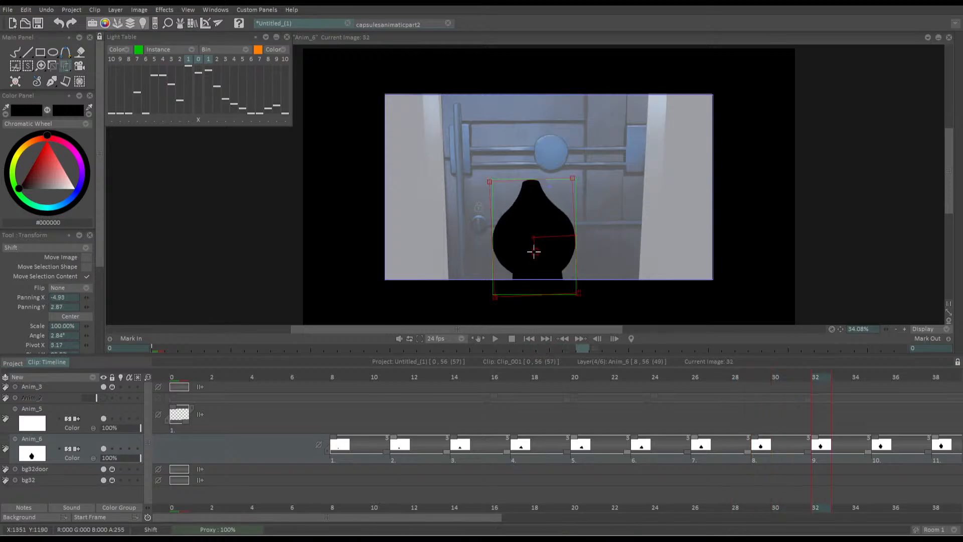
{"action": "left_click_drag", "start_coordinate": [531, 239], "coordinate": [530, 237]}
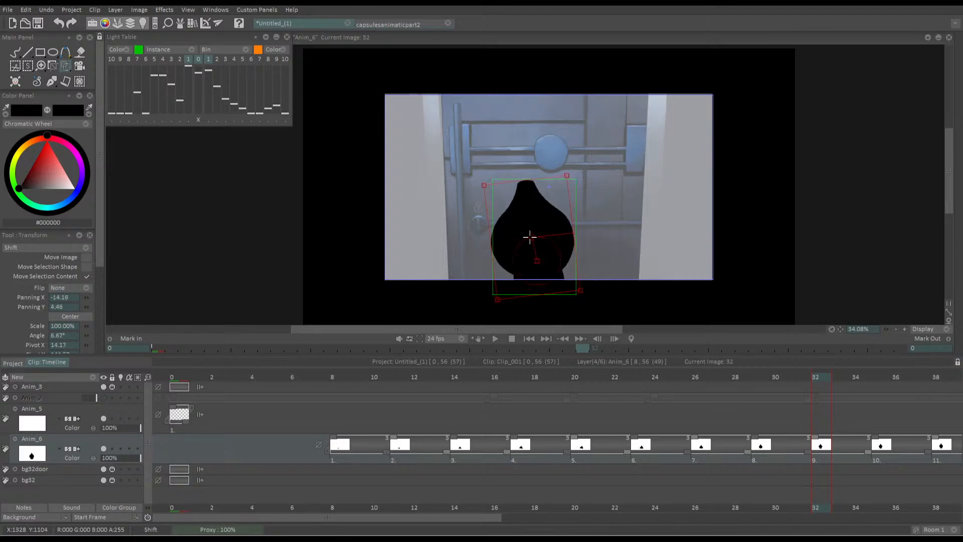
{"action": "key", "text": "Return"}
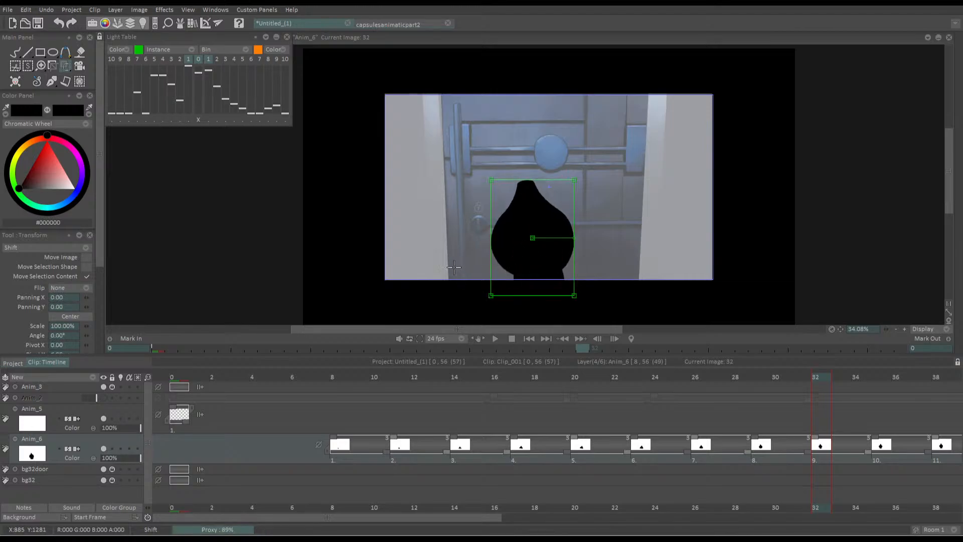
Tilt the silhouette at frame 35 a few degrees left, following the lean of the preceding drawing
{"action": "key", "text": "Right"}
{"action": "key", "text": "Right"}
{"action": "key", "text": "Right"}
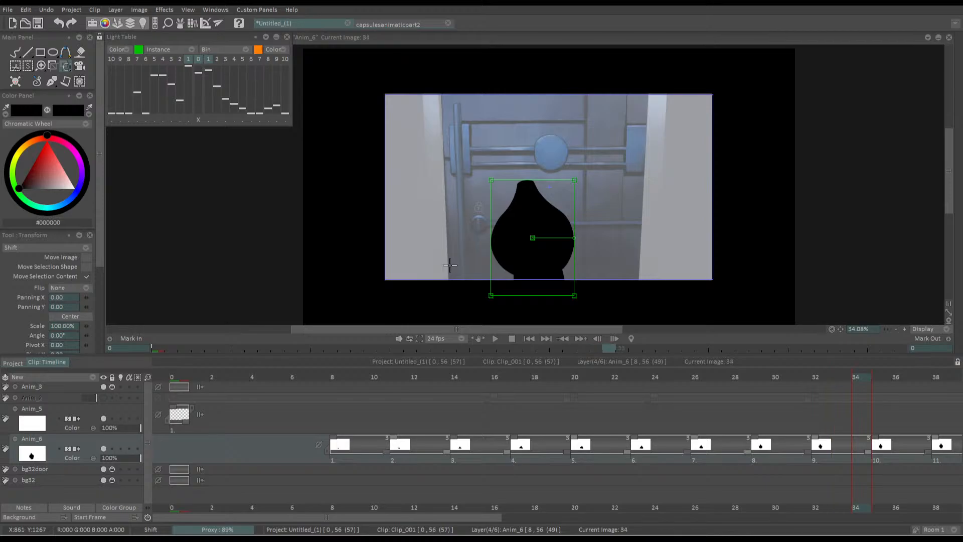
{"action": "key", "text": "Return"}
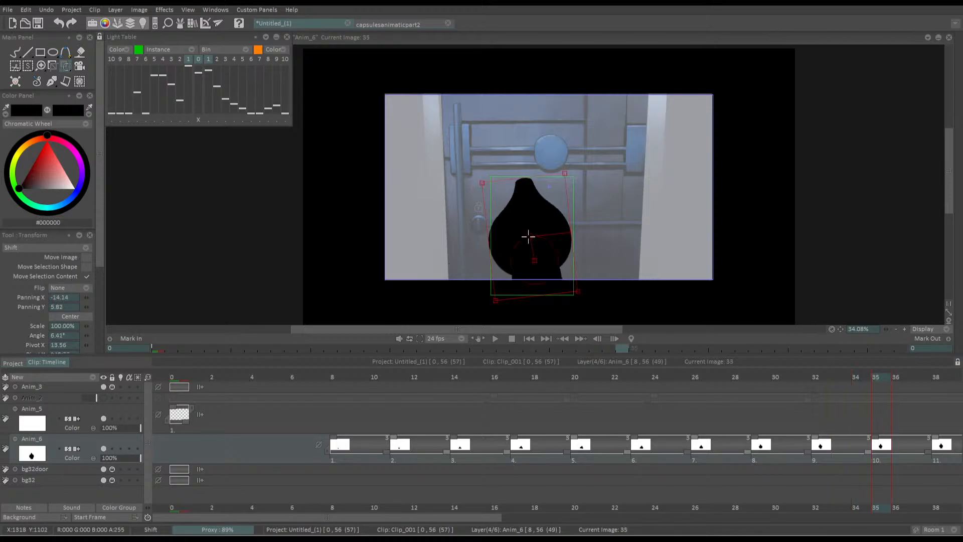
{"action": "left_click_drag", "start_coordinate": [528, 236], "coordinate": [529, 236]}
{"action": "key", "text": "Return"}
{"action": "key", "text": "Left"}
{"action": "key", "text": "Right"}
{"action": "key", "text": "Right"}
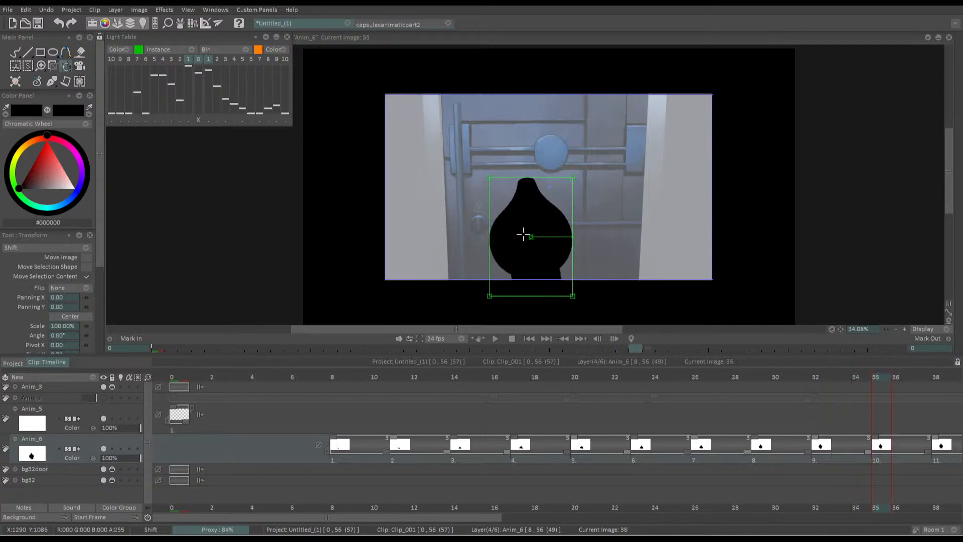
Check the drawings up to frame 41, and play the shot from the first frame to review the lean
{"action": "key", "text": "Right"}
{"action": "key", "text": "Right"}
{"action": "key", "text": "Right"}
{"action": "key", "text": "Right"}
{"action": "key", "text": "Right"}
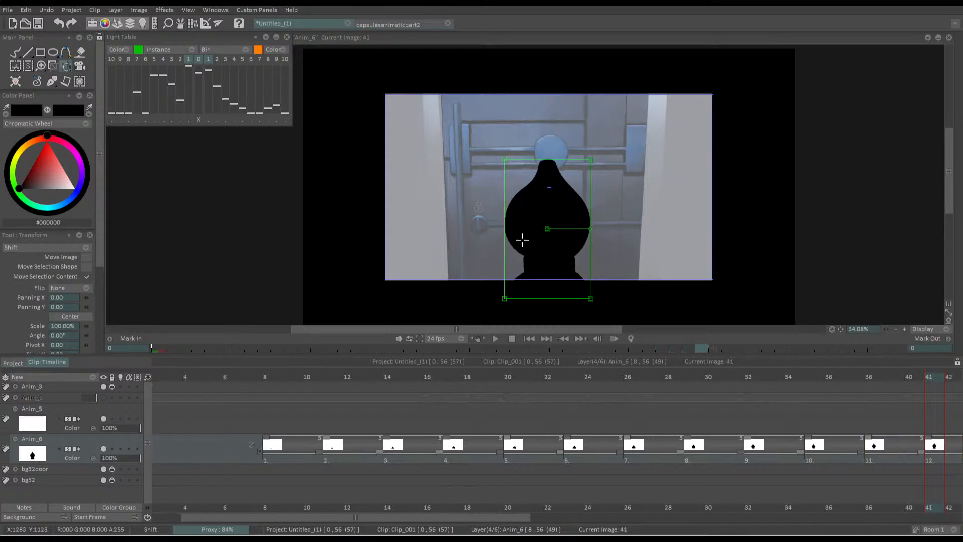
{"action": "left_click", "coordinate": [531, 338]}
{"action": "left_click", "coordinate": [494, 338]}
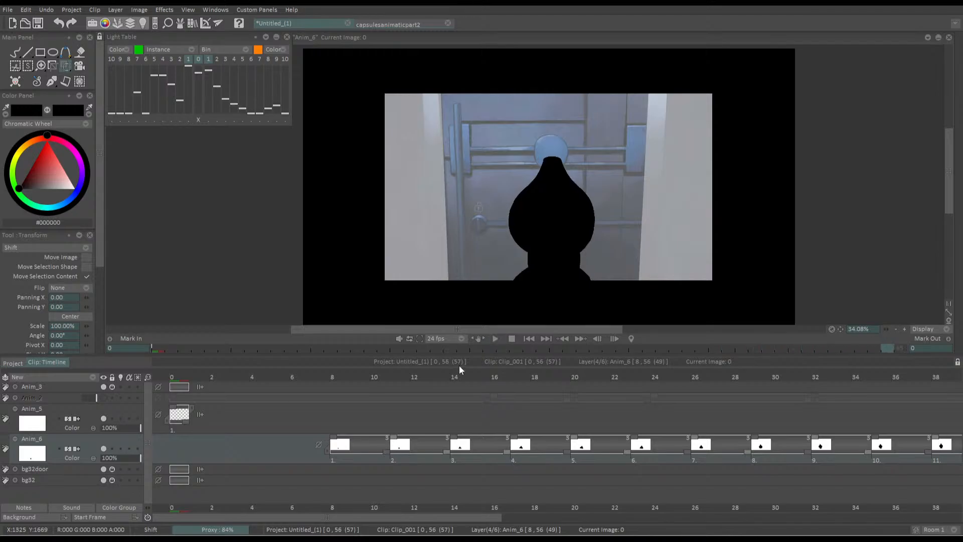
Return to the frames around 35 and tilt the Anim_6 silhouette at frame 38 slightly left with Transform
{"action": "left_click", "coordinate": [191, 384]}
{"action": "left_click_drag", "start_coordinate": [191, 384], "coordinate": [534, 374]}
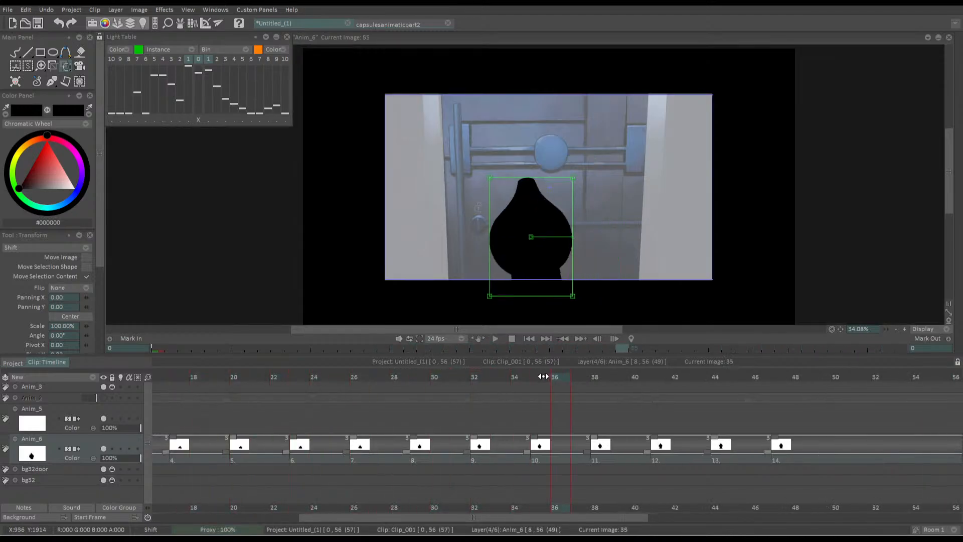
{"action": "mouse_move", "coordinate": [529, 234]}
{"action": "left_mouse_down"}
{"action": "mouse_move", "coordinate": [540, 238]}
{"action": "mouse_move", "coordinate": [535, 226]}
{"action": "left_mouse_up"}
{"action": "key", "text": "Return"}
{"action": "key", "text": "Left"}
{"action": "key", "text": "Right"}
{"action": "key", "text": "Right"}
{"action": "key", "text": "Right"}
{"action": "key", "text": "Right"}
{"action": "key", "text": "Return"}
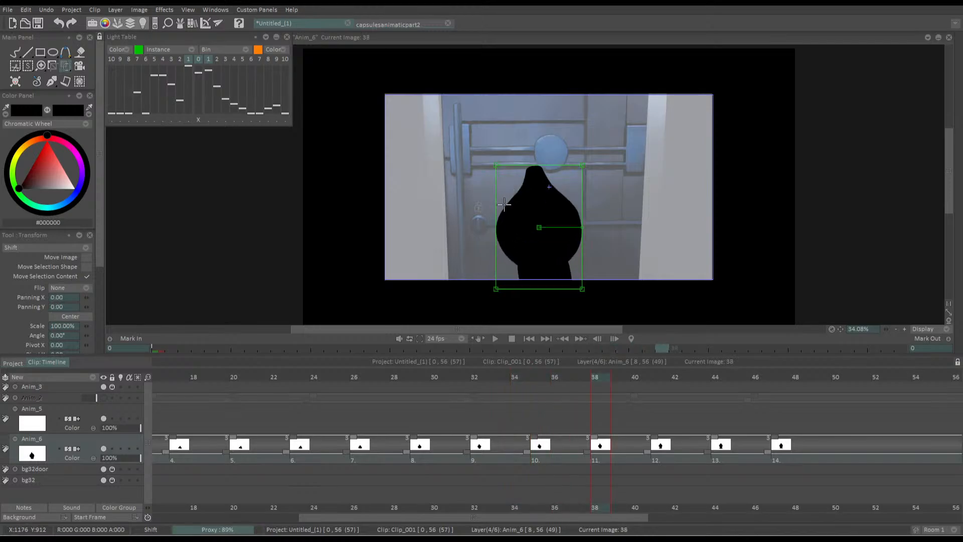
Compare the silhouettes up to frame 44, and rotate the one at frame 41 by about 1° to the left
{"action": "key", "text": "Right"}
{"action": "key", "text": "Right"}
{"action": "key", "text": "Right"}
{"action": "key", "text": "Right"}
{"action": "key", "text": "Right"}
{"action": "key", "text": "Right"}
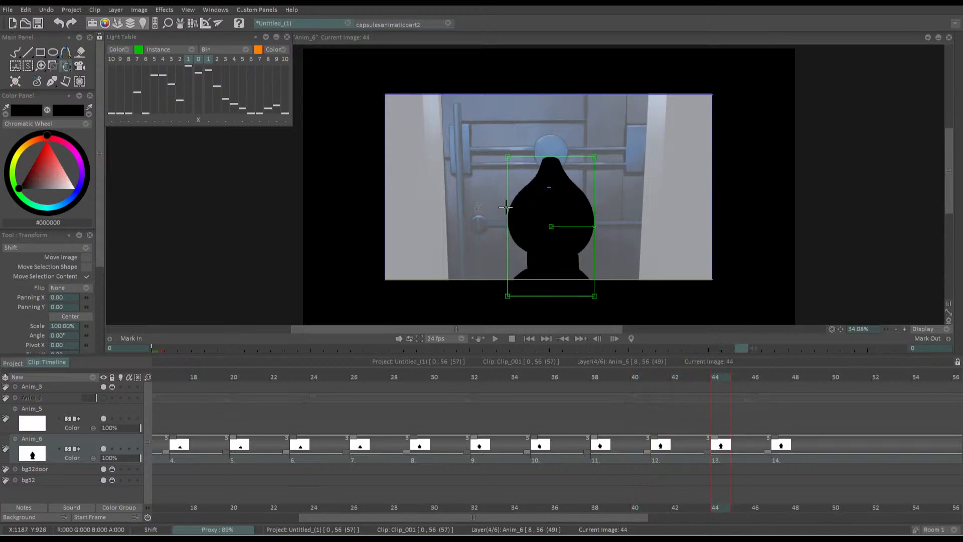
{"action": "key", "text": "Left"}
{"action": "key", "text": "Left"}
{"action": "key", "text": "Left"}
{"action": "left_click_drag", "start_coordinate": [549, 228], "coordinate": [545, 223]}
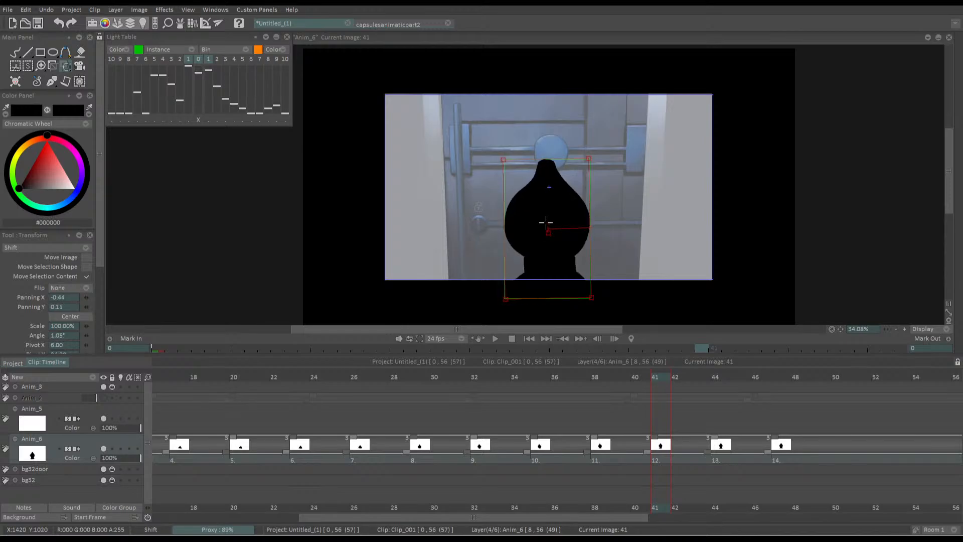
{"action": "key", "text": "Return"}
Review the last silhouettes through frame 47 and replay the whole shot from the start
{"action": "key", "text": "Right"}
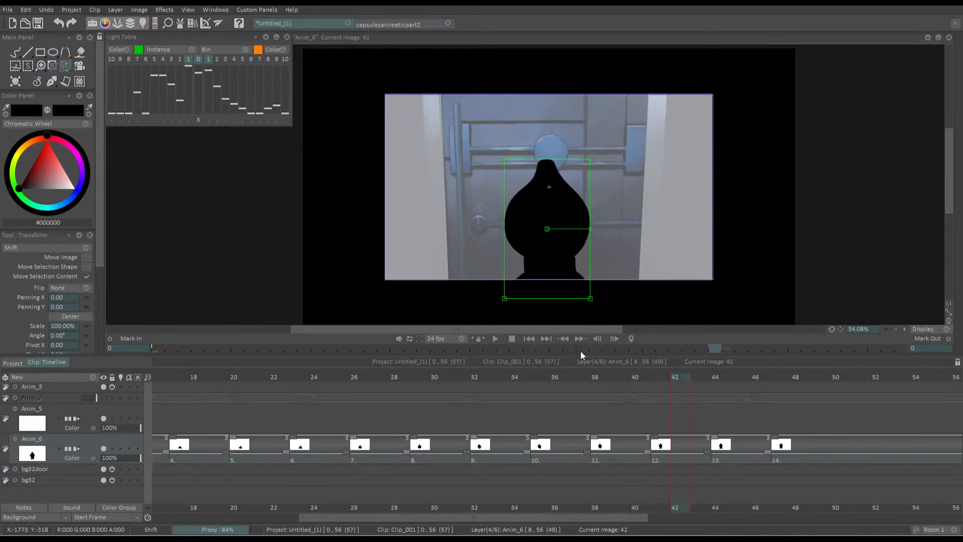
{"action": "key", "text": "Right"}
{"action": "key", "text": "Right"}
{"action": "key", "text": "Right"}
{"action": "key", "text": "Right"}
{"action": "key", "text": "Right"}
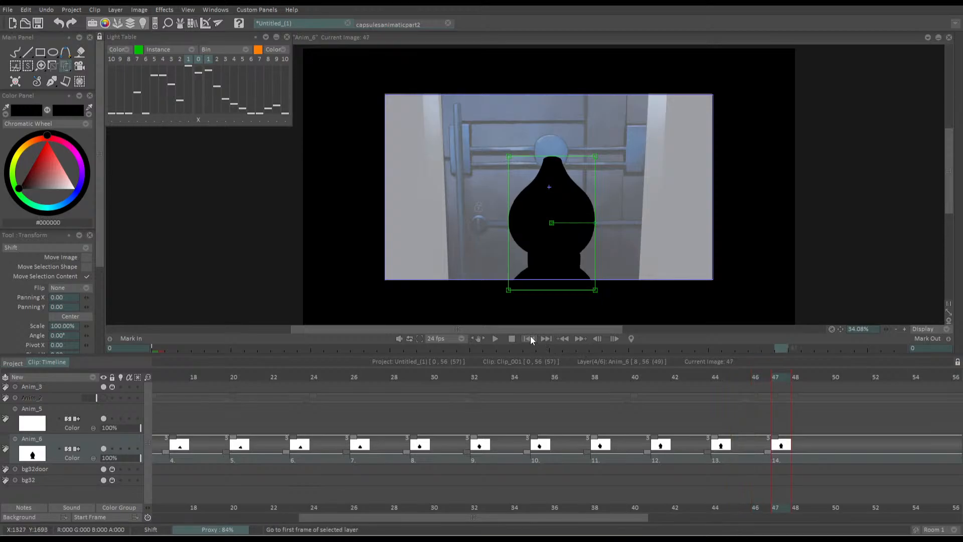
{"action": "left_click", "coordinate": [531, 338]}
{"action": "key", "text": "space"}
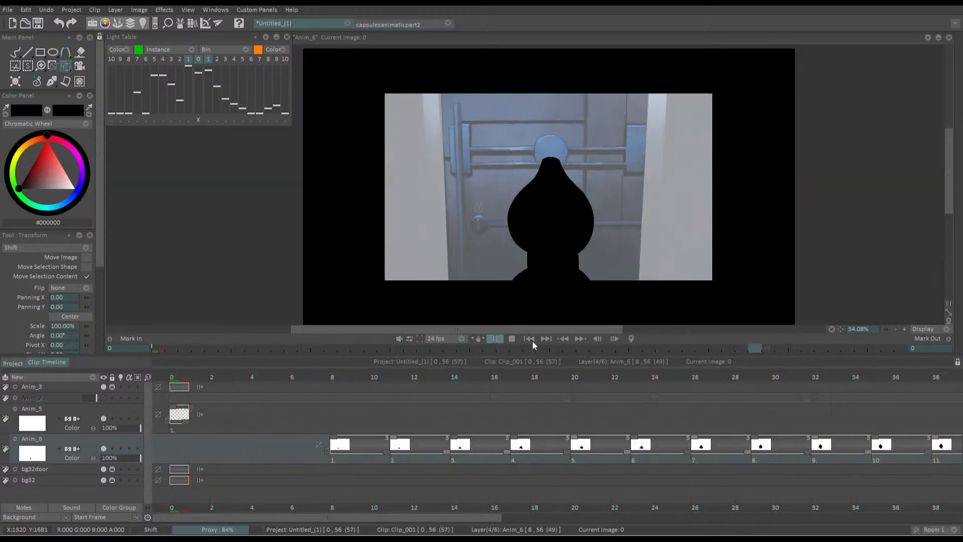
{"action": "key", "text": "space"}
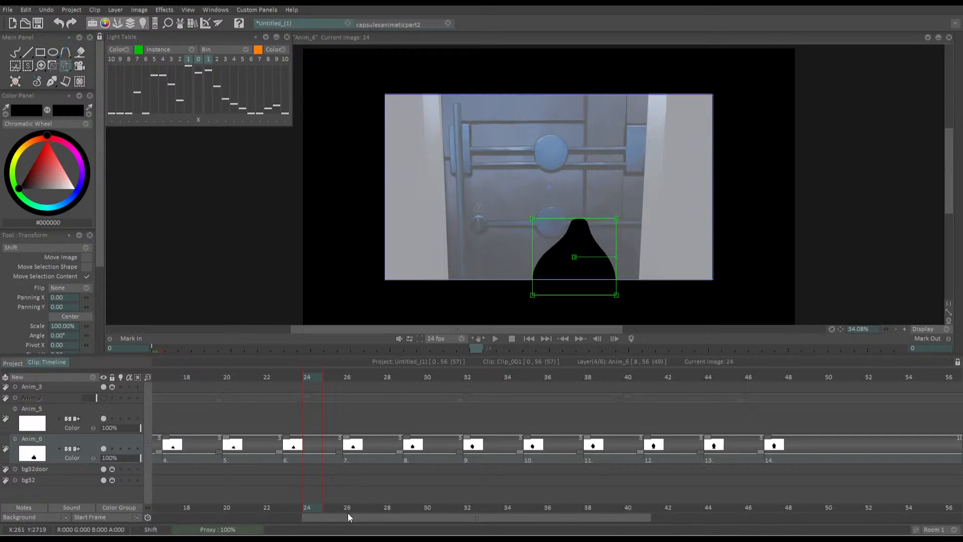
Lower the opacity of the Anim_6 silhouette layer to 46% and hide the layer
{"action": "left_click_drag", "start_coordinate": [407, 378], "coordinate": [338, 409]}
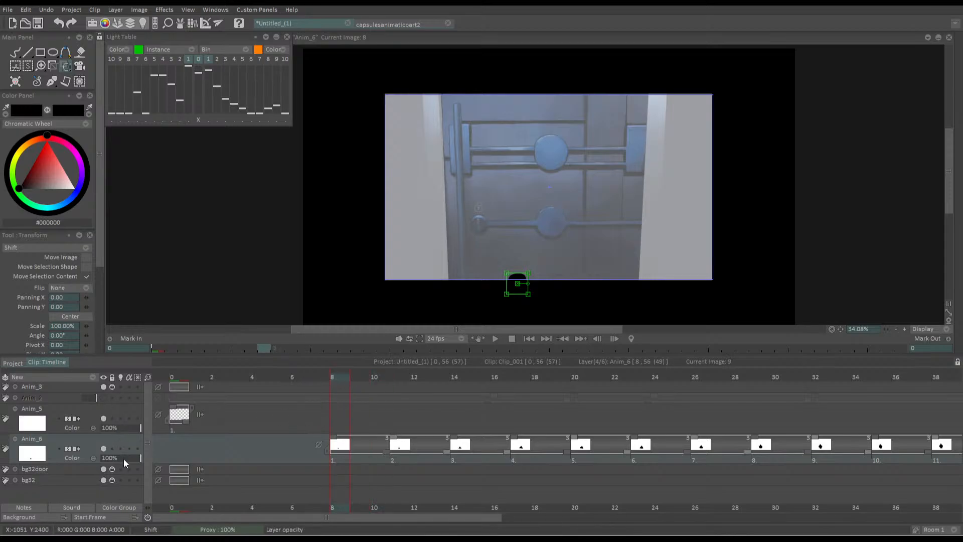
{"action": "left_click_drag", "start_coordinate": [122, 458], "coordinate": [119, 457]}
{"action": "left_click", "coordinate": [103, 448]}
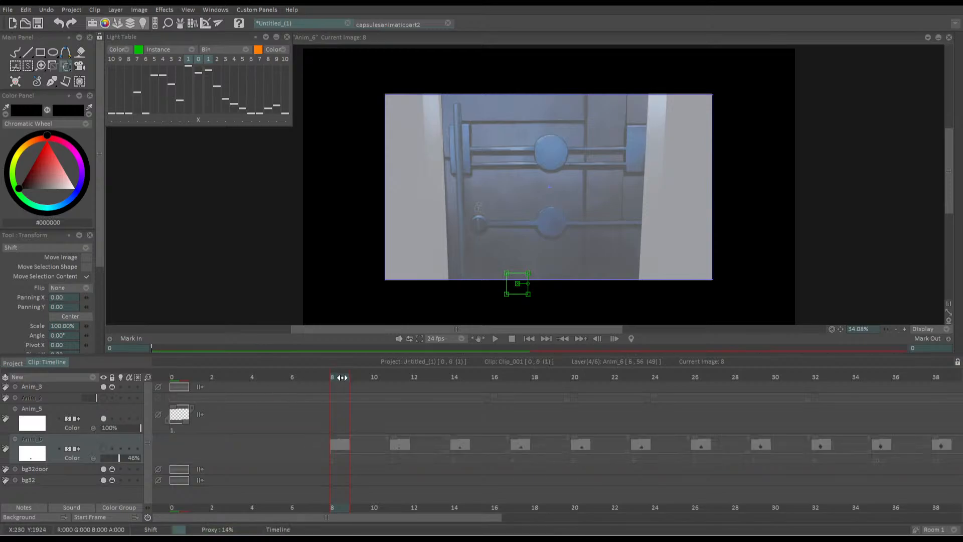
Move the blank Anim_5 image along the timeline to frame 51 and make that the current frame
{"action": "left_click_drag", "start_coordinate": [341, 377], "coordinate": [393, 365]}
{"action": "left_click_drag", "start_coordinate": [173, 415], "coordinate": [808, 414]}
{"action": "left_click", "coordinate": [804, 379]}
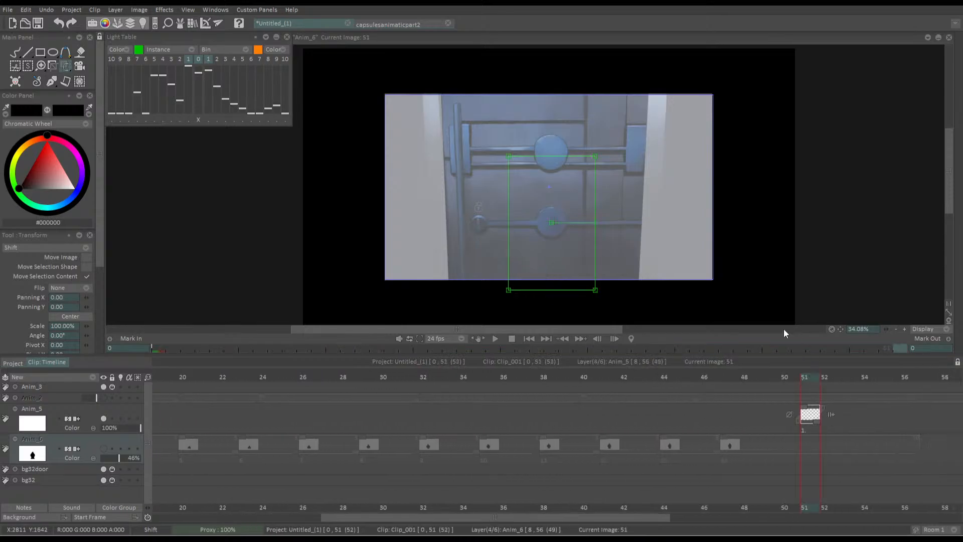
Draw a short black arc with the size 3 pen on Anim_5 at frame 51, at the door's edge below the lock knob
{"action": "key", "text": "b"}
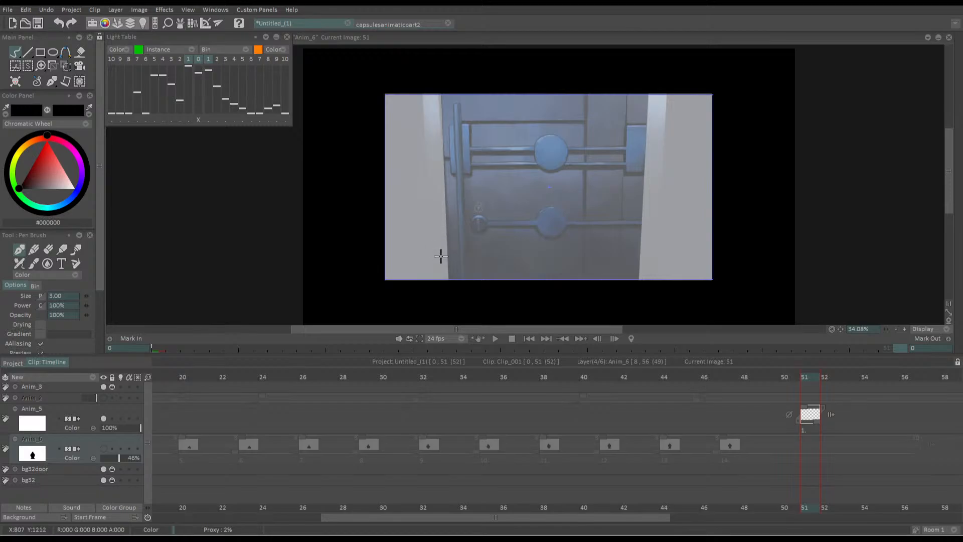
{"action": "scroll", "coordinate": [427, 248], "scroll_direction": "up", "scroll_amount": 5}
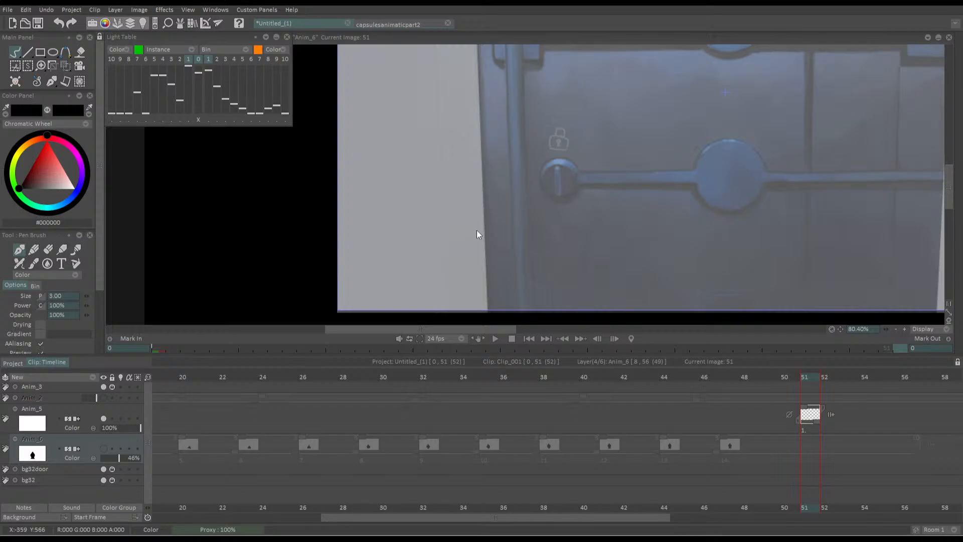
{"action": "mouse_move", "coordinate": [528, 216]}
{"action": "left_mouse_down"}
{"action": "mouse_move", "coordinate": [535, 211]}
{"action": "mouse_move", "coordinate": [484, 234]}
{"action": "left_mouse_up"}
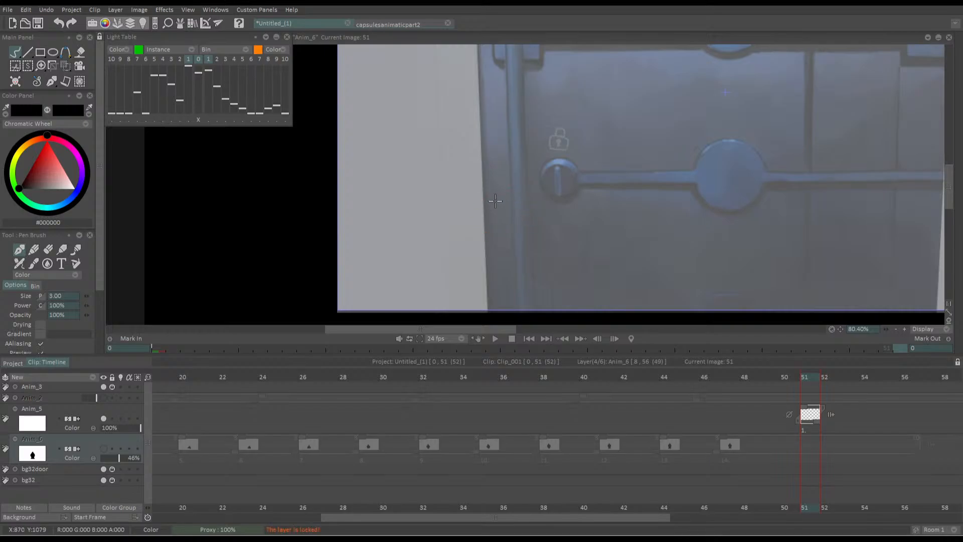
{"action": "left_click", "coordinate": [108, 416]}
{"action": "mouse_move", "coordinate": [483, 197]}
{"action": "left_mouse_down"}
{"action": "mouse_move", "coordinate": [550, 203]}
{"action": "mouse_move", "coordinate": [485, 194]}
{"action": "left_mouse_up"}
{"action": "key", "text": "ctrl+z"}
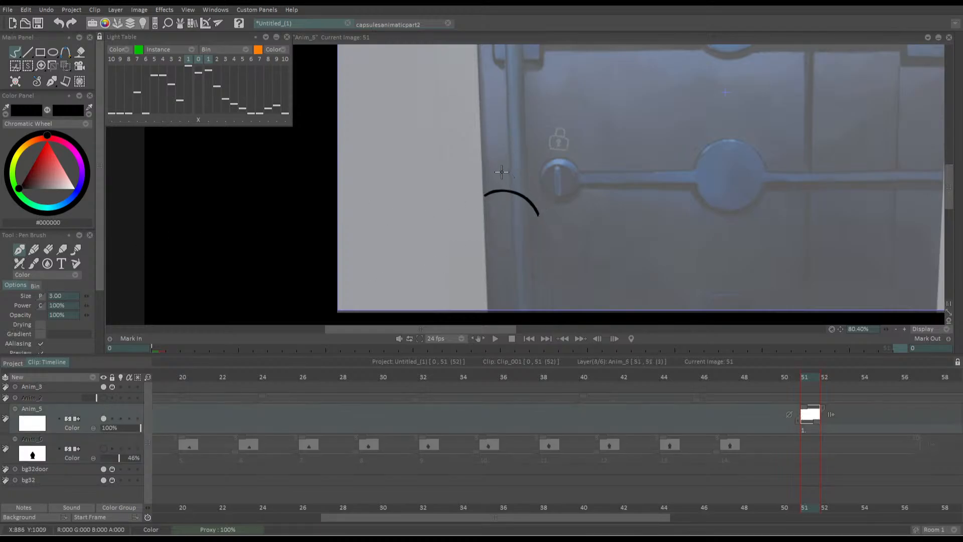
Try an angular outline above the arc beside the lock knob, check it in a mirrored view, and undo those strokes
{"action": "mouse_move", "coordinate": [509, 161]}
{"action": "left_mouse_down"}
{"action": "mouse_move", "coordinate": [525, 179]}
{"action": "mouse_move", "coordinate": [529, 166]}
{"action": "mouse_move", "coordinate": [509, 152]}
{"action": "mouse_move", "coordinate": [528, 211]}
{"action": "left_mouse_up"}
{"action": "key", "text": "ctrl+z"}
{"action": "key", "text": "ctrl+z"}
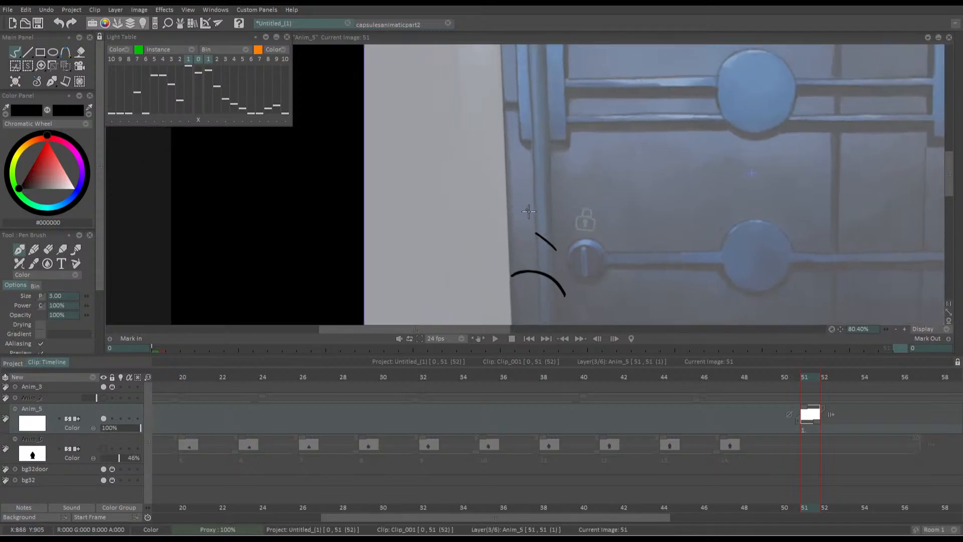
{"action": "left_click_drag", "start_coordinate": [504, 269], "coordinate": [503, 278]}
{"action": "left_click_drag", "start_coordinate": [505, 246], "coordinate": [498, 169]}
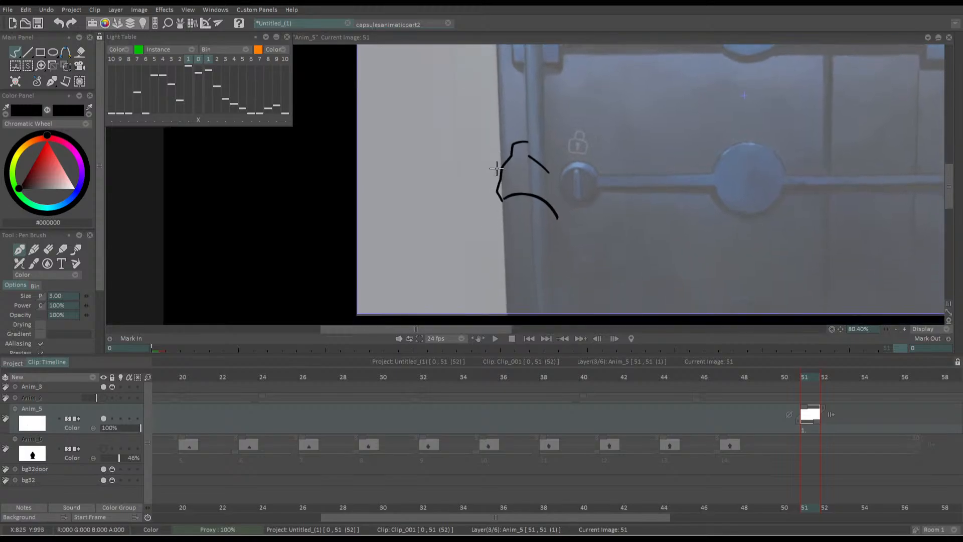
{"action": "key", "text": "ctrl+z"}
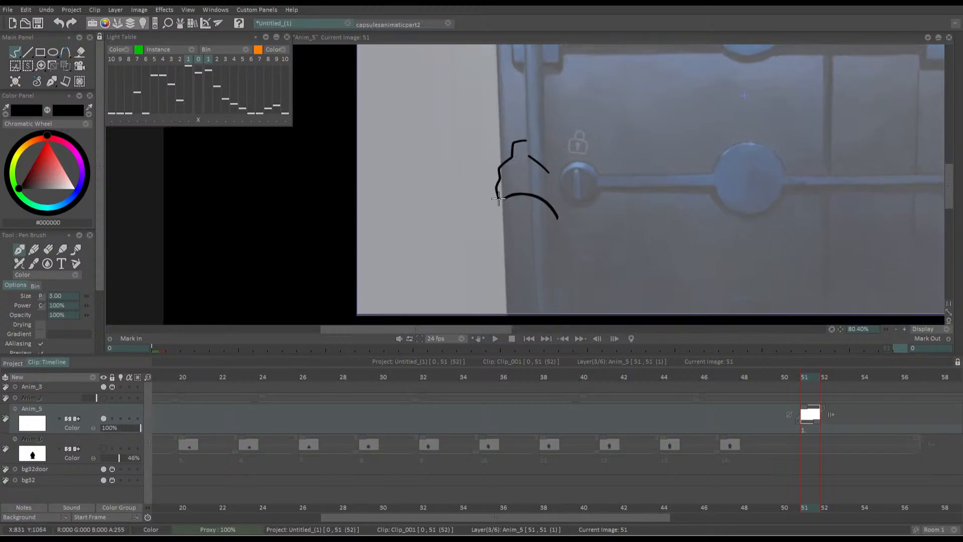
{"action": "key", "text": "ctrl+z"}
{"action": "left_click_drag", "start_coordinate": [524, 138], "coordinate": [513, 144]}
{"action": "key", "text": "ctrl+z"}
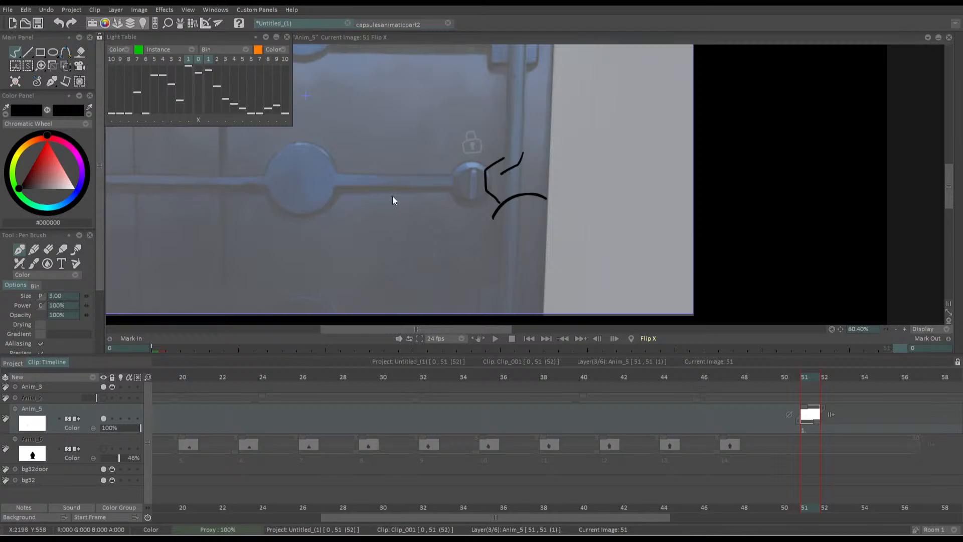
{"action": "left_click_drag", "start_coordinate": [343, 196], "coordinate": [420, 218]}
{"action": "key", "text": "ctrl+z"}
{"action": "key", "text": "ctrl+z"}
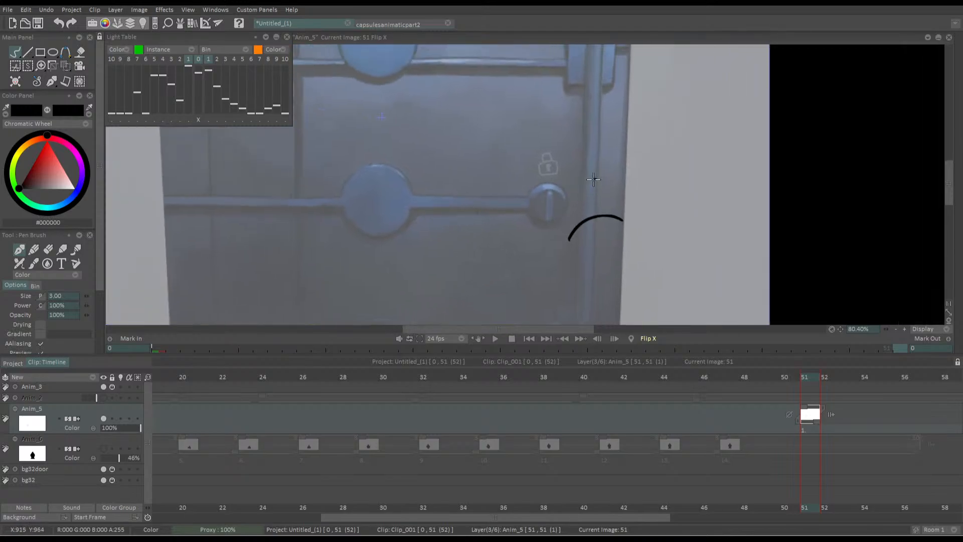
Remove the arc, try an angular hand outline beside the lock knob, and clear the drawing from frame 51
{"action": "left_click_drag", "start_coordinate": [597, 183], "coordinate": [580, 186]}
{"action": "key", "text": "ctrl+z"}
{"action": "key", "text": "ctrl+z"}
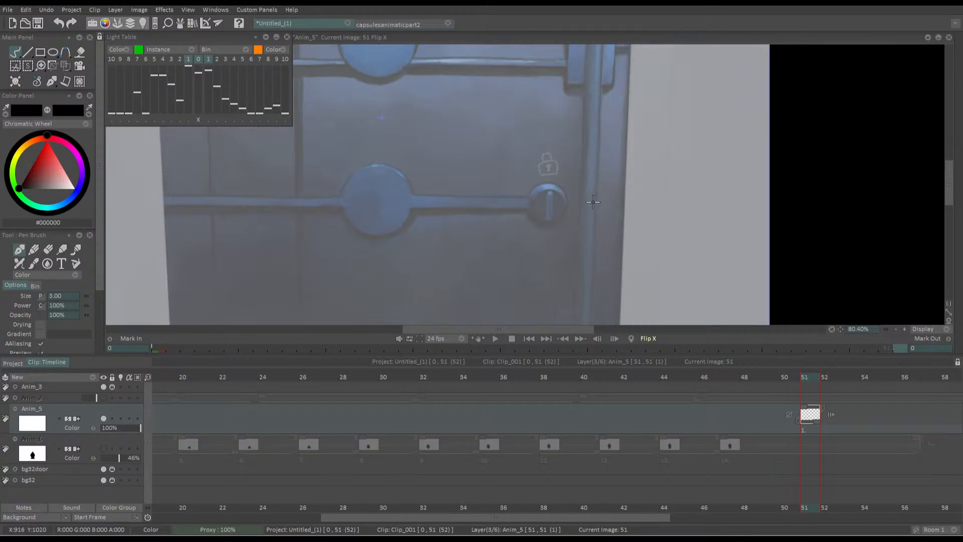
{"action": "mouse_move", "coordinate": [578, 194]}
{"action": "left_mouse_down"}
{"action": "mouse_move", "coordinate": [592, 189]}
{"action": "mouse_move", "coordinate": [567, 225]}
{"action": "mouse_move", "coordinate": [575, 232]}
{"action": "left_mouse_up"}
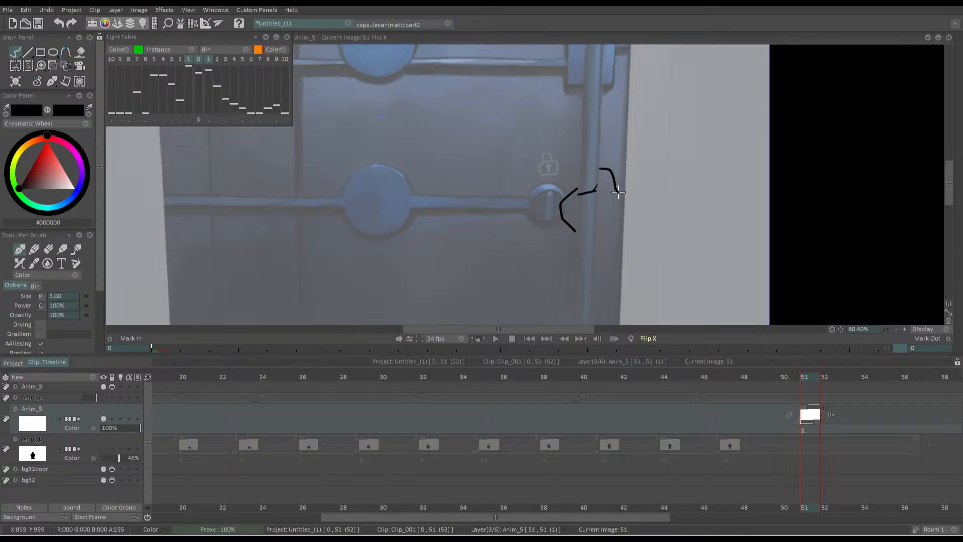
{"action": "key", "text": "Delete"}
Try a hand outline reaching toward the lock knob with curved wrist strokes, checking it in the unmirrored view
{"action": "mouse_move", "coordinate": [599, 183]}
{"action": "left_mouse_down"}
{"action": "mouse_move", "coordinate": [561, 201]}
{"action": "mouse_move", "coordinate": [574, 217]}
{"action": "left_mouse_up"}
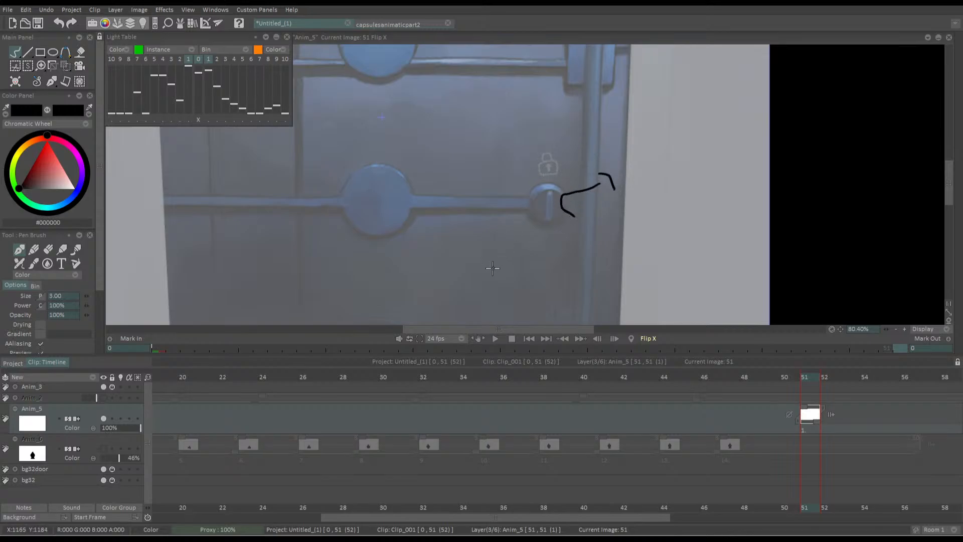
{"action": "key", "text": "x"}
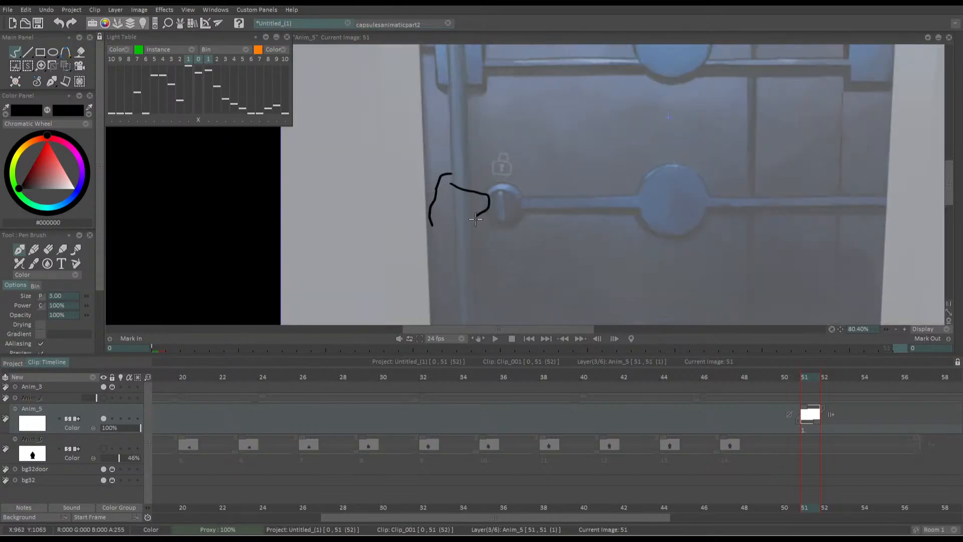
{"action": "left_click_drag", "start_coordinate": [476, 219], "coordinate": [431, 222]}
{"action": "key", "text": "ctrl+z"}
{"action": "mouse_move", "coordinate": [431, 227]}
{"action": "left_mouse_down"}
{"action": "mouse_move", "coordinate": [453, 214]}
{"action": "mouse_move", "coordinate": [474, 218]}
{"action": "mouse_move", "coordinate": [437, 211]}
{"action": "mouse_move", "coordinate": [423, 233]}
{"action": "mouse_move", "coordinate": [438, 222]}
{"action": "mouse_move", "coordinate": [483, 225]}
{"action": "mouse_move", "coordinate": [460, 216]}
{"action": "left_mouse_up"}
{"action": "key", "text": "ctrl+z"}
{"action": "mouse_move", "coordinate": [463, 191]}
{"action": "left_mouse_down"}
{"action": "mouse_move", "coordinate": [437, 145]}
{"action": "mouse_move", "coordinate": [443, 167]}
{"action": "left_mouse_up"}
{"action": "key", "text": "ctrl+z"}
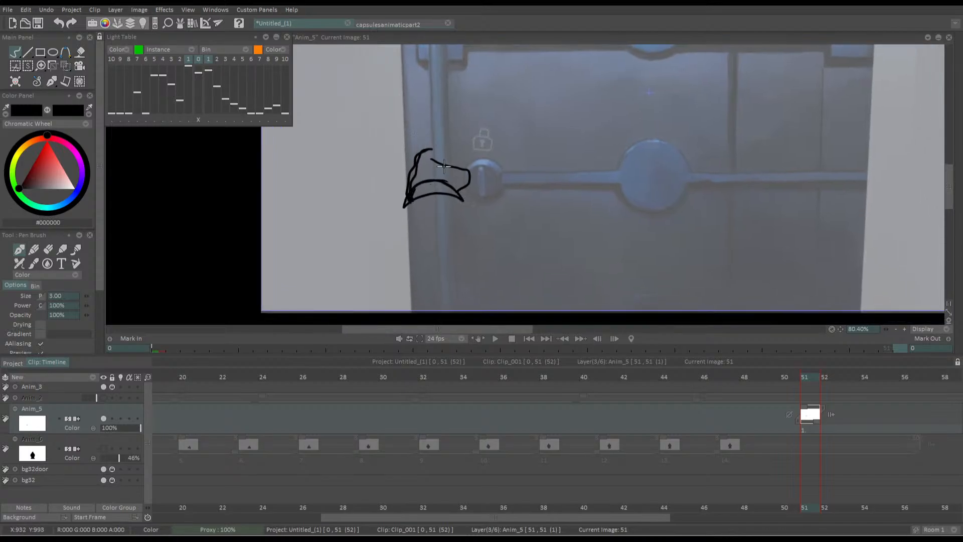
{"action": "key", "text": "ctrl+z"}
{"action": "key", "text": "ctrl+z"}
{"action": "key", "text": "ctrl+z"}
Try cuff details and long curved forearm lines from the hand to the frame's lower edge, then clear the drawing
{"action": "mouse_move", "coordinate": [458, 200]}
{"action": "left_mouse_down"}
{"action": "mouse_move", "coordinate": [415, 190]}
{"action": "mouse_move", "coordinate": [460, 207]}
{"action": "mouse_move", "coordinate": [445, 182]}
{"action": "mouse_move", "coordinate": [381, 154]}
{"action": "left_mouse_up"}
{"action": "mouse_move", "coordinate": [416, 215]}
{"action": "left_mouse_down"}
{"action": "mouse_move", "coordinate": [484, 185]}
{"action": "mouse_move", "coordinate": [450, 234]}
{"action": "mouse_move", "coordinate": [448, 263]}
{"action": "left_mouse_up"}
{"action": "left_click_drag", "start_coordinate": [462, 181], "coordinate": [446, 264]}
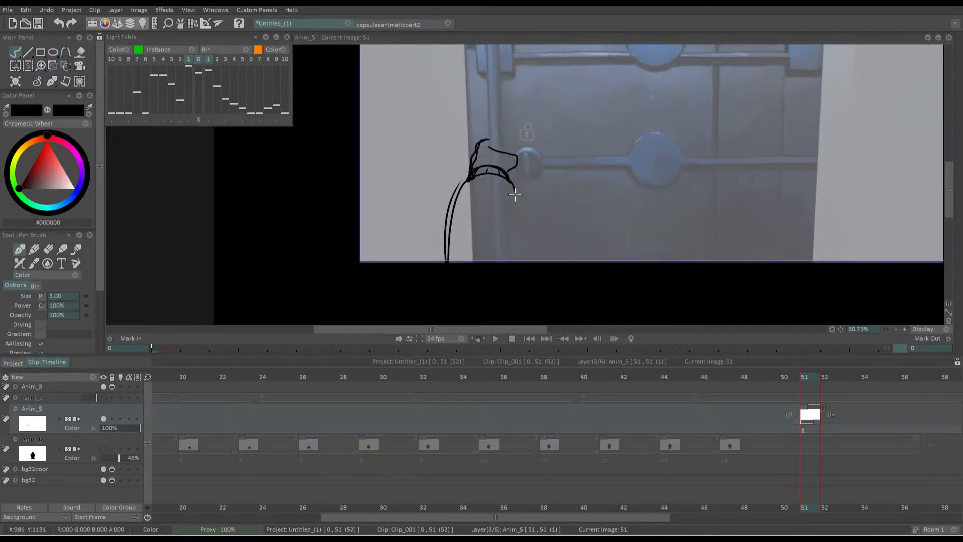
{"action": "left_click_drag", "start_coordinate": [515, 194], "coordinate": [502, 271]}
{"action": "mouse_move", "coordinate": [423, 195]}
{"action": "left_mouse_down"}
{"action": "mouse_move", "coordinate": [450, 267]}
{"action": "mouse_move", "coordinate": [441, 194]}
{"action": "left_mouse_up"}
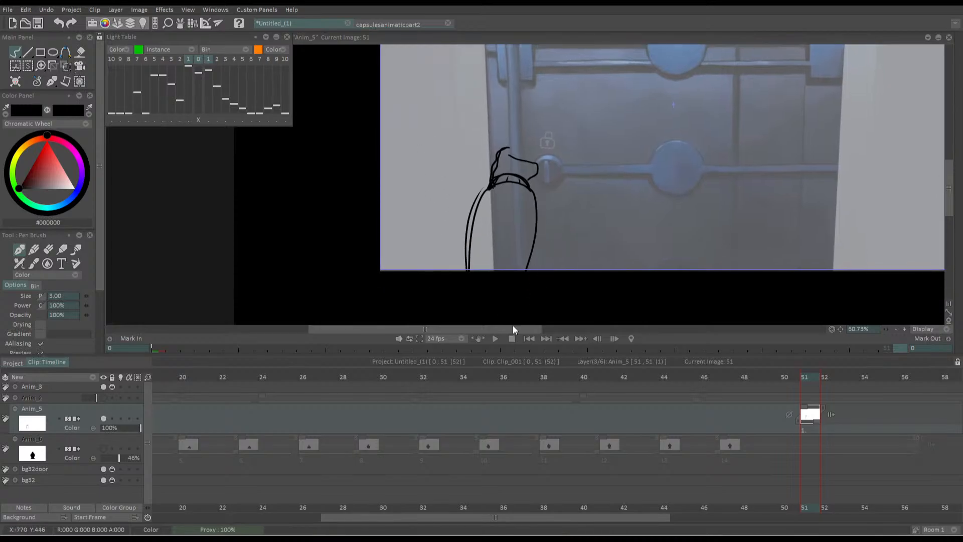
{"action": "scroll", "coordinate": [467, 212], "scroll_direction": "down", "scroll_amount": 2}
{"action": "left_click_drag", "start_coordinate": [465, 190], "coordinate": [449, 217]}
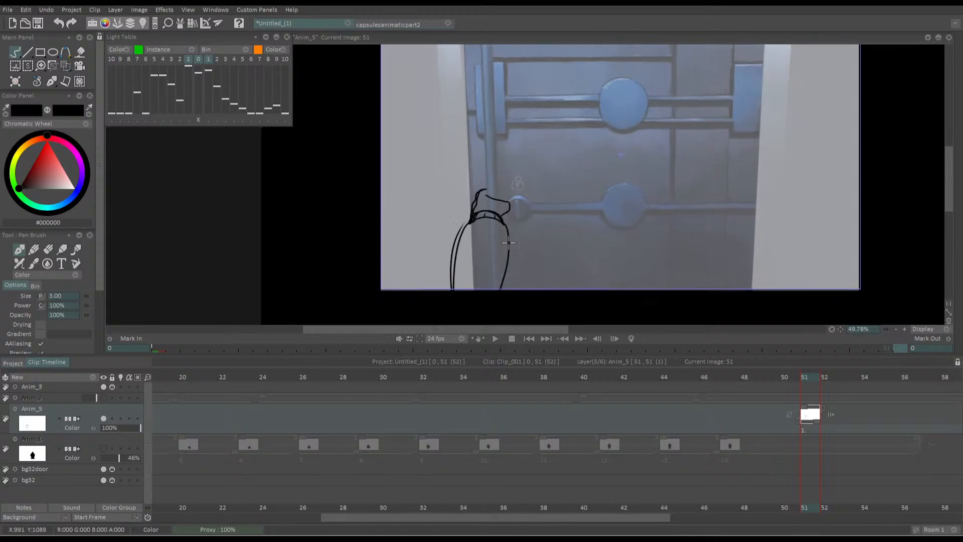
{"action": "key", "text": "Delete"}
Draw an arched black forearm outline at the door's outer edge, rising from the frame's lower edge to beside the lock knob
{"action": "left_click_drag", "start_coordinate": [528, 290], "coordinate": [493, 214]}
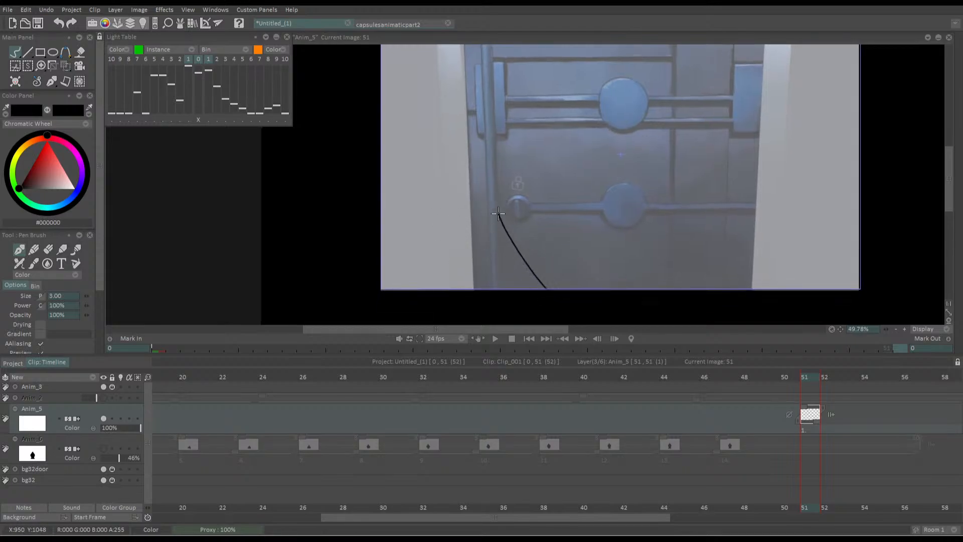
{"action": "key", "text": "ctrl+z"}
{"action": "mouse_move", "coordinate": [527, 289]}
{"action": "left_mouse_down"}
{"action": "mouse_move", "coordinate": [492, 212]}
{"action": "mouse_move", "coordinate": [456, 293]}
{"action": "mouse_move", "coordinate": [499, 205]}
{"action": "mouse_move", "coordinate": [540, 290]}
{"action": "mouse_move", "coordinate": [462, 228]}
{"action": "mouse_move", "coordinate": [449, 289]}
{"action": "mouse_move", "coordinate": [499, 211]}
{"action": "mouse_move", "coordinate": [533, 271]}
{"action": "left_mouse_up"}
{"action": "key", "text": "ctrl+z"}
{"action": "key", "text": "ctrl+z"}
{"action": "mouse_move", "coordinate": [450, 201]}
{"action": "left_mouse_down"}
{"action": "mouse_move", "coordinate": [585, 217]}
{"action": "mouse_move", "coordinate": [546, 209]}
{"action": "left_mouse_up"}
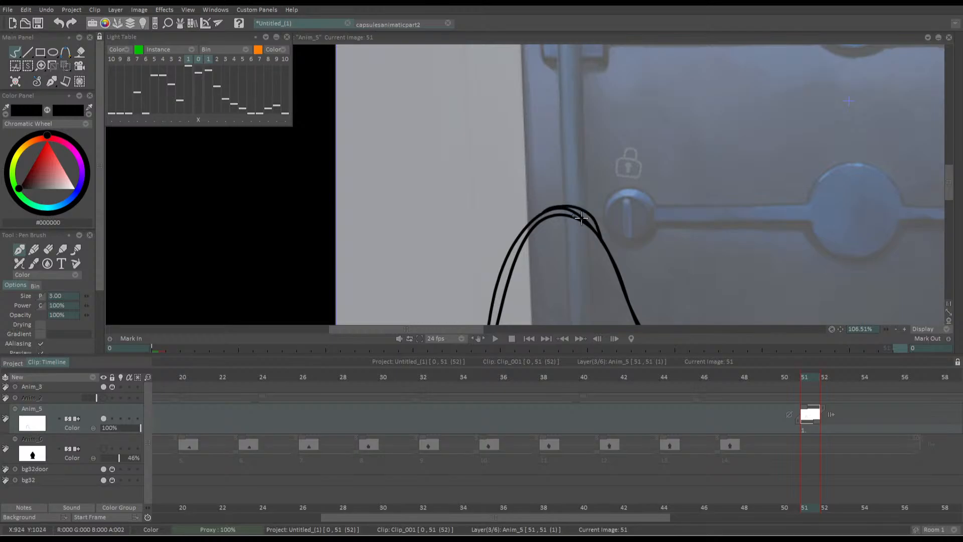
Add a curved cuff over the top of the forearm arch and shift the drawing slightly away from the lock knob
{"action": "key", "text": "ctrl+z"}
{"action": "mouse_move", "coordinate": [604, 241]}
{"action": "left_mouse_down"}
{"action": "mouse_move", "coordinate": [602, 226]}
{"action": "mouse_move", "coordinate": [545, 209]}
{"action": "mouse_move", "coordinate": [595, 217]}
{"action": "left_mouse_up"}
{"action": "left_click_drag", "start_coordinate": [565, 170], "coordinate": [591, 187]}
{"action": "key", "text": "ctrl+z"}
{"action": "left_click", "coordinate": [67, 67]}
{"action": "left_click_drag", "start_coordinate": [528, 264], "coordinate": [512, 270]}
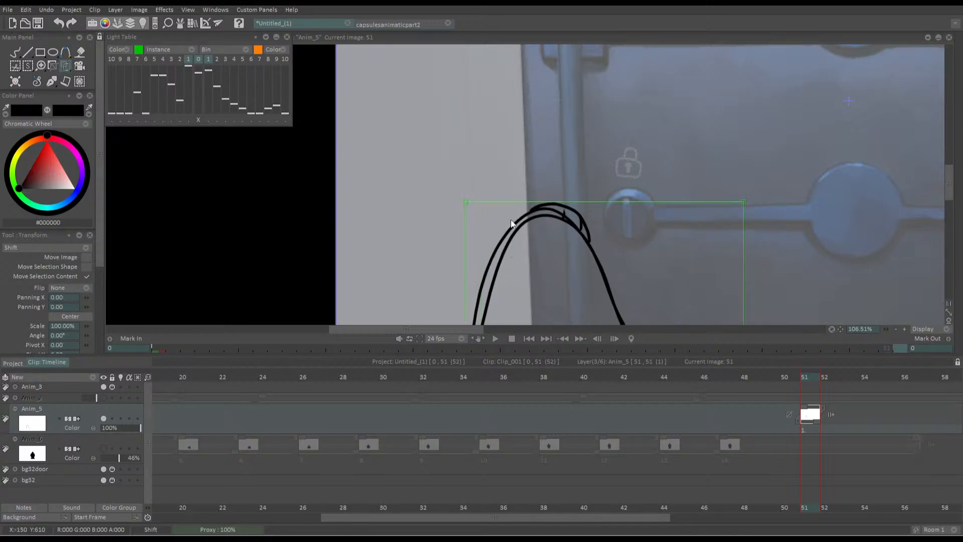
Try several finger and hand-back strokes above the cuff with the pen brush, undoing between attempts
{"action": "key", "text": "b"}
{"action": "mouse_move", "coordinate": [566, 185]}
{"action": "left_mouse_down"}
{"action": "mouse_move", "coordinate": [594, 203]}
{"action": "mouse_move", "coordinate": [589, 224]}
{"action": "left_mouse_up"}
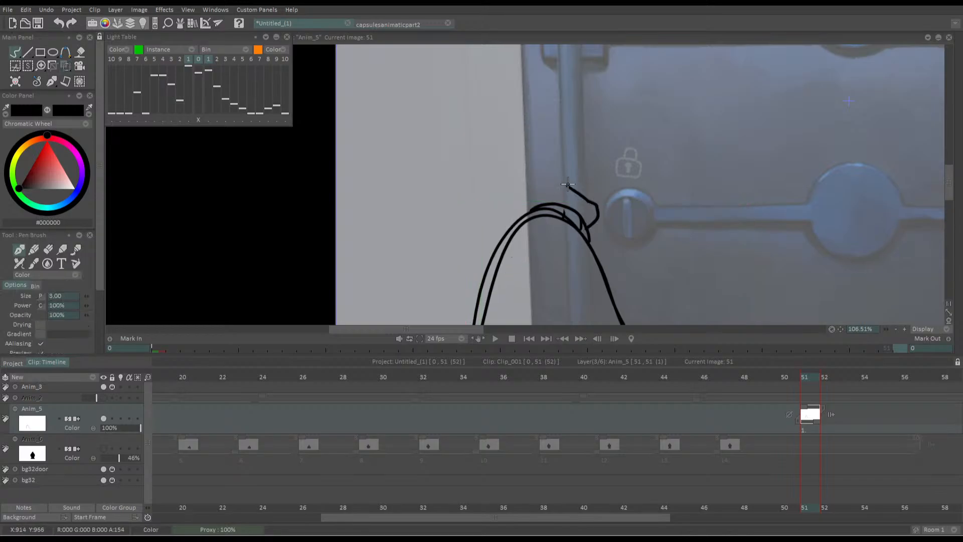
{"action": "left_click_drag", "start_coordinate": [561, 165], "coordinate": [529, 200]}
{"action": "key", "text": "ctrl+z"}
{"action": "key", "text": "ctrl+z"}
{"action": "mouse_move", "coordinate": [561, 174]}
{"action": "left_mouse_down"}
{"action": "mouse_move", "coordinate": [588, 204]}
{"action": "mouse_move", "coordinate": [554, 164]}
{"action": "mouse_move", "coordinate": [528, 208]}
{"action": "left_mouse_up"}
{"action": "key", "text": "ctrl+z"}
{"action": "key", "text": "ctrl+z"}
{"action": "mouse_move", "coordinate": [561, 176]}
{"action": "left_mouse_down"}
{"action": "mouse_move", "coordinate": [595, 212]}
{"action": "mouse_move", "coordinate": [584, 178]}
{"action": "left_mouse_up"}
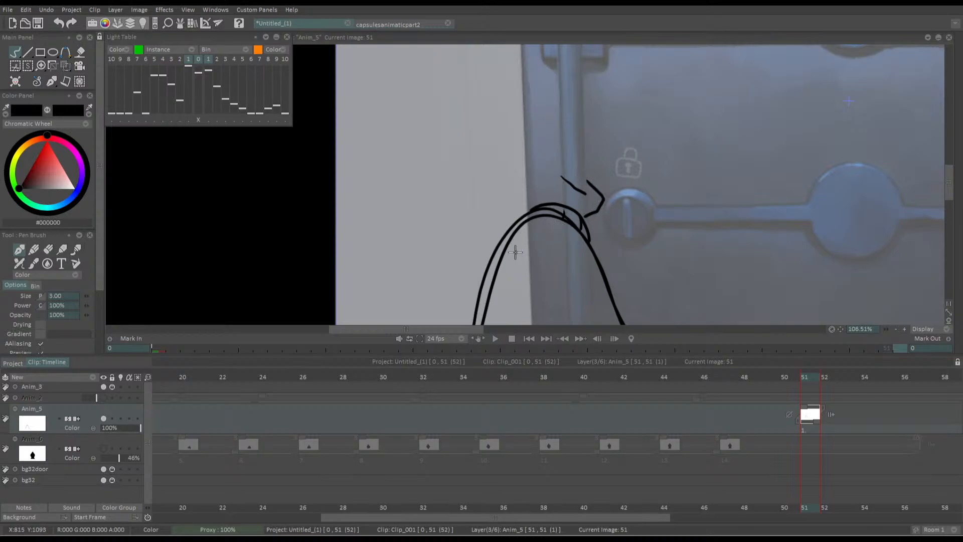
Undo the finger strokes and try a new hand outline above the cuff in the mirrored view
{"action": "key", "text": "x"}
{"action": "key", "text": "ctrl+z"}
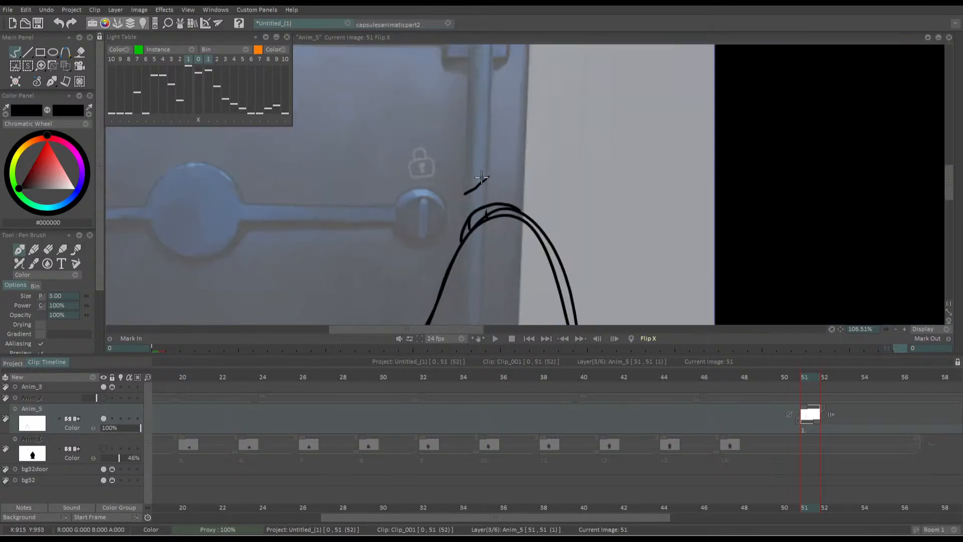
{"action": "key", "text": "ctrl+z"}
{"action": "mouse_move", "coordinate": [486, 176]}
{"action": "left_mouse_down"}
{"action": "mouse_move", "coordinate": [446, 189]}
{"action": "mouse_move", "coordinate": [460, 224]}
{"action": "left_mouse_up"}
{"action": "key", "text": "ctrl+z"}
{"action": "key", "text": "ctrl+z"}
{"action": "mouse_move", "coordinate": [458, 189]}
{"action": "left_mouse_down"}
{"action": "mouse_move", "coordinate": [484, 187]}
{"action": "mouse_move", "coordinate": [473, 187]}
{"action": "mouse_move", "coordinate": [483, 177]}
{"action": "mouse_move", "coordinate": [474, 183]}
{"action": "mouse_move", "coordinate": [503, 160]}
{"action": "mouse_move", "coordinate": [511, 189]}
{"action": "mouse_move", "coordinate": [503, 156]}
{"action": "mouse_move", "coordinate": [517, 205]}
{"action": "left_mouse_up"}
{"action": "key", "text": "ctrl+z"}
{"action": "key", "text": "ctrl+z"}
{"action": "key", "text": "ctrl+z"}
{"action": "left_click_drag", "start_coordinate": [458, 178], "coordinate": [453, 212]}
Check the hand against the whole unmirrored frame and undo its outline strokes
{"action": "scroll", "coordinate": [375, 196], "scroll_direction": "down", "scroll_amount": 5}
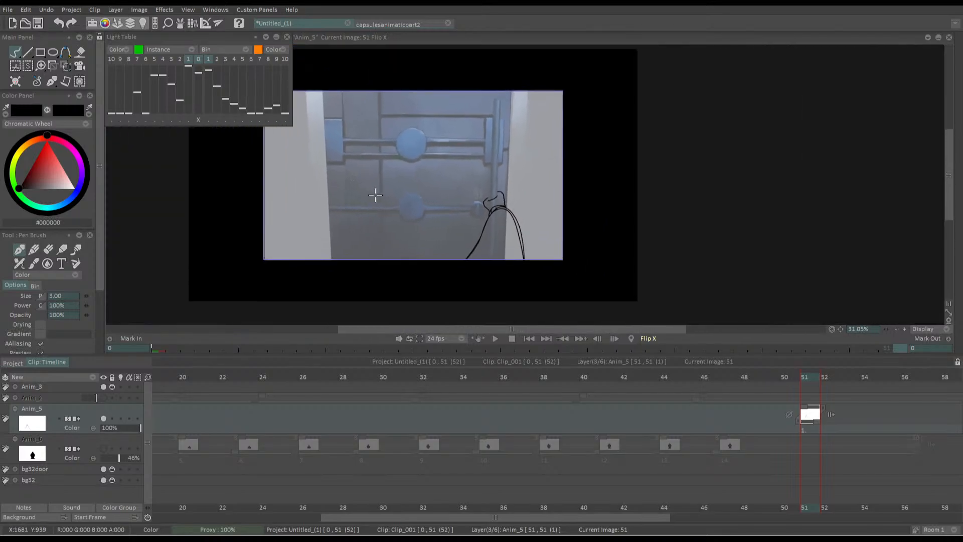
{"action": "key", "text": "shift+x"}
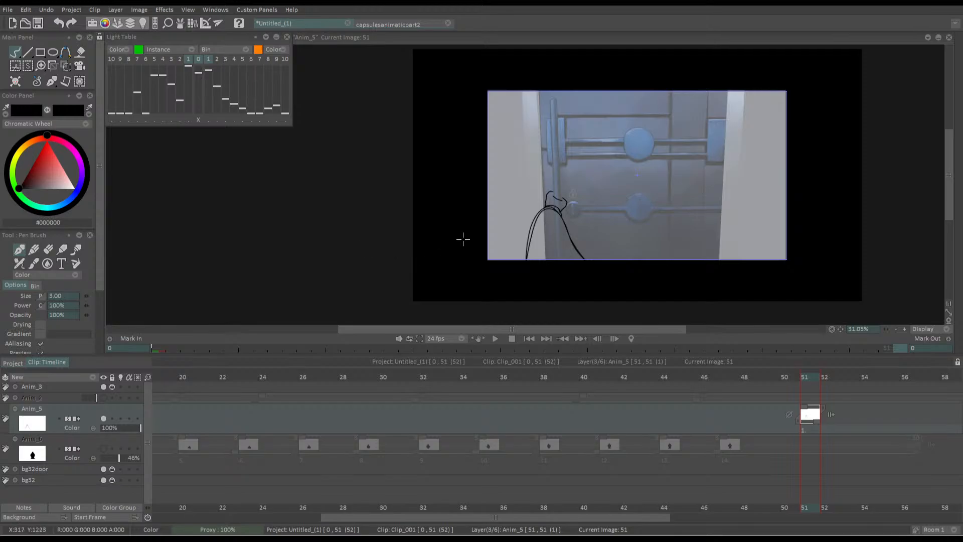
{"action": "scroll", "coordinate": [565, 199], "scroll_direction": "up", "scroll_amount": 5}
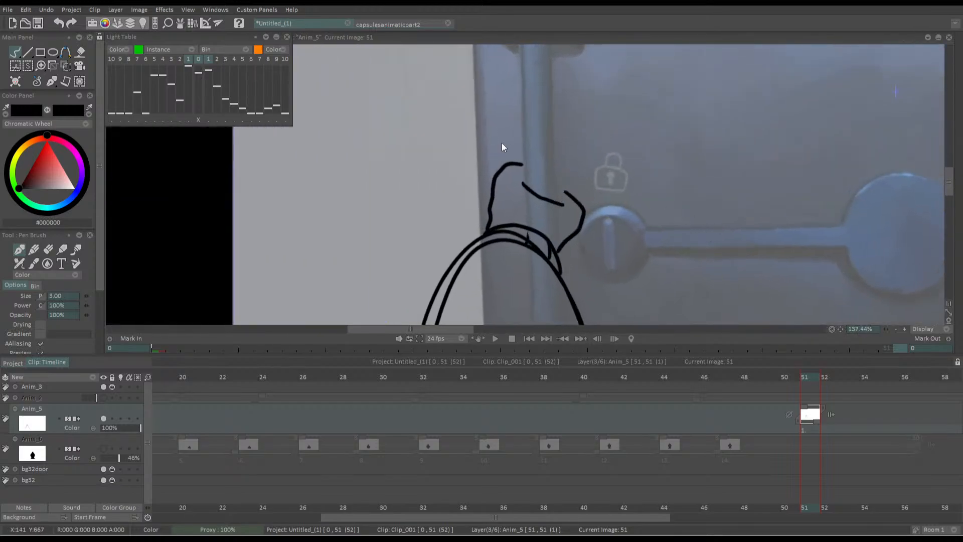
{"action": "key", "text": "ctrl+z"}
{"action": "key", "text": "ctrl+z"}
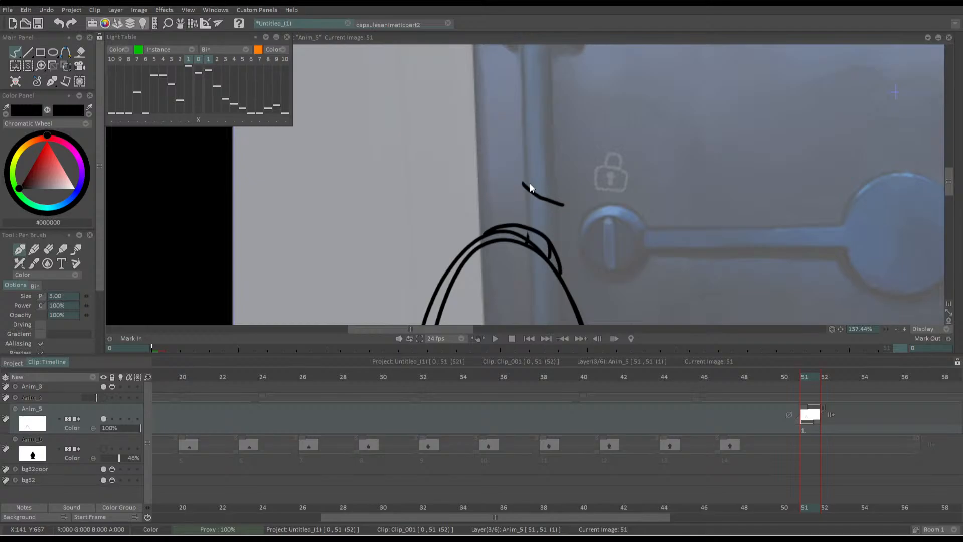
{"action": "left_click_drag", "start_coordinate": [452, 224], "coordinate": [427, 227]}
{"action": "key", "text": "ctrl+z"}
Try a hand outline with a raised knuckle and a stepped back edge, check it mirrored, and undo it
{"action": "left_click_drag", "start_coordinate": [501, 185], "coordinate": [523, 213]}
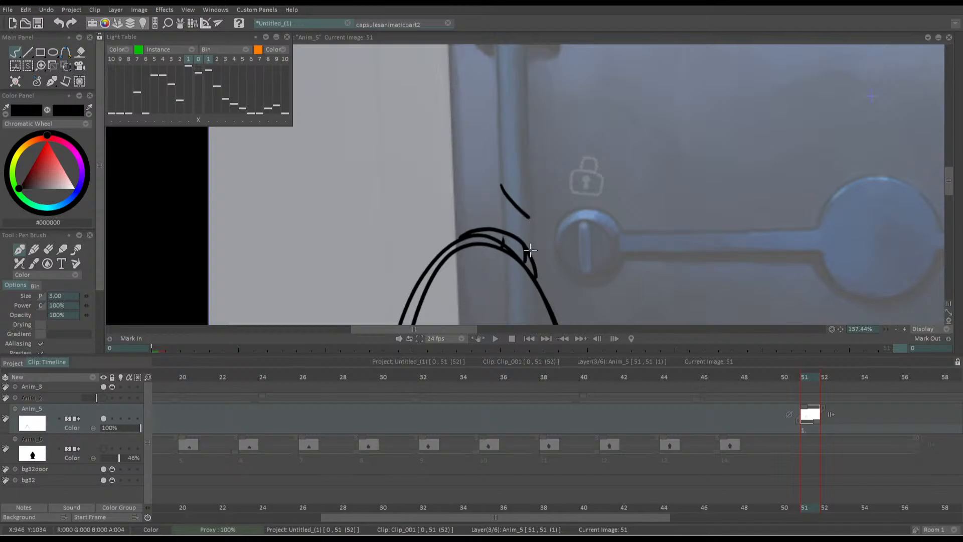
{"action": "mouse_move", "coordinate": [530, 249]}
{"action": "left_mouse_down"}
{"action": "mouse_move", "coordinate": [553, 235]}
{"action": "mouse_move", "coordinate": [533, 203]}
{"action": "left_mouse_up"}
{"action": "mouse_move", "coordinate": [495, 161]}
{"action": "left_mouse_down"}
{"action": "mouse_move", "coordinate": [517, 147]}
{"action": "mouse_move", "coordinate": [487, 170]}
{"action": "mouse_move", "coordinate": [472, 224]}
{"action": "left_mouse_up"}
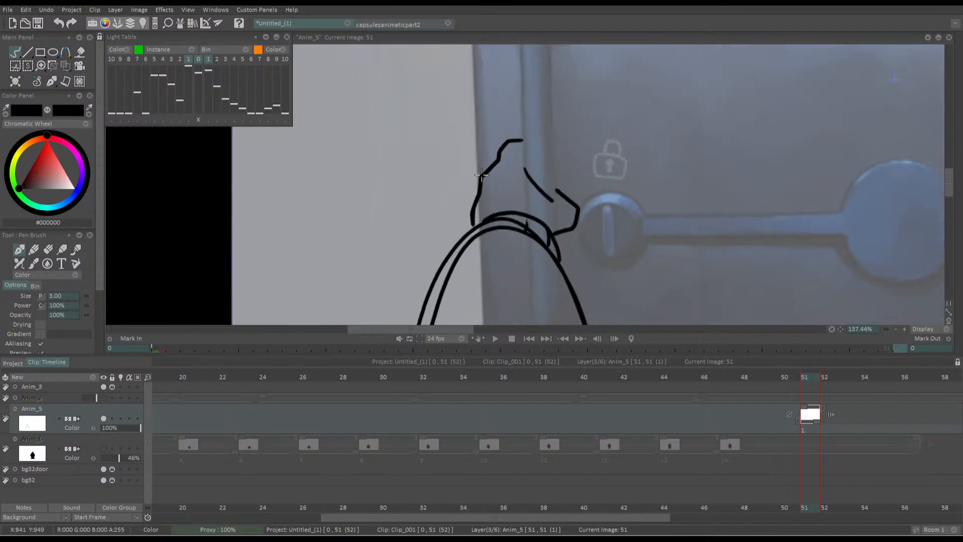
{"action": "scroll", "coordinate": [374, 177], "scroll_direction": "down", "scroll_amount": 5}
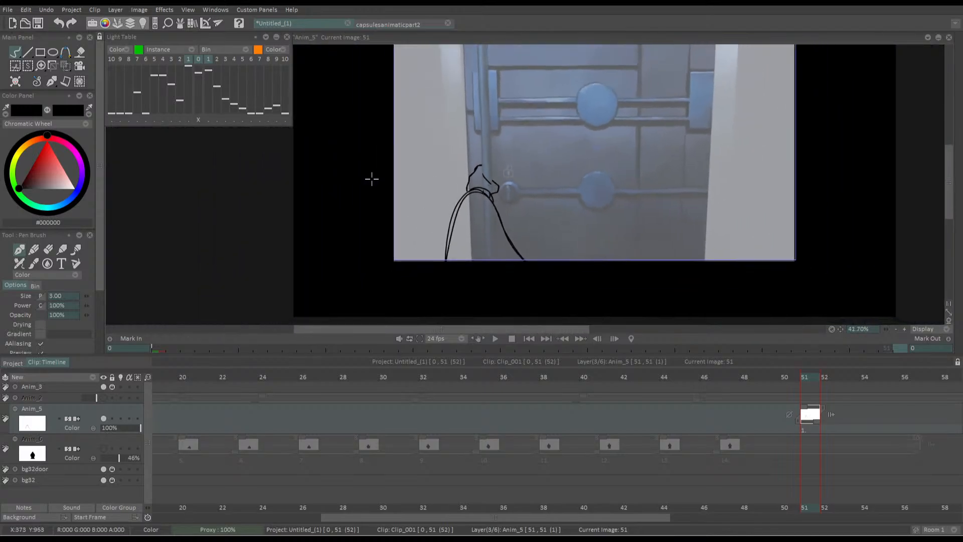
{"action": "left_click_drag", "start_coordinate": [380, 191], "coordinate": [483, 203]}
{"action": "key", "text": "x"}
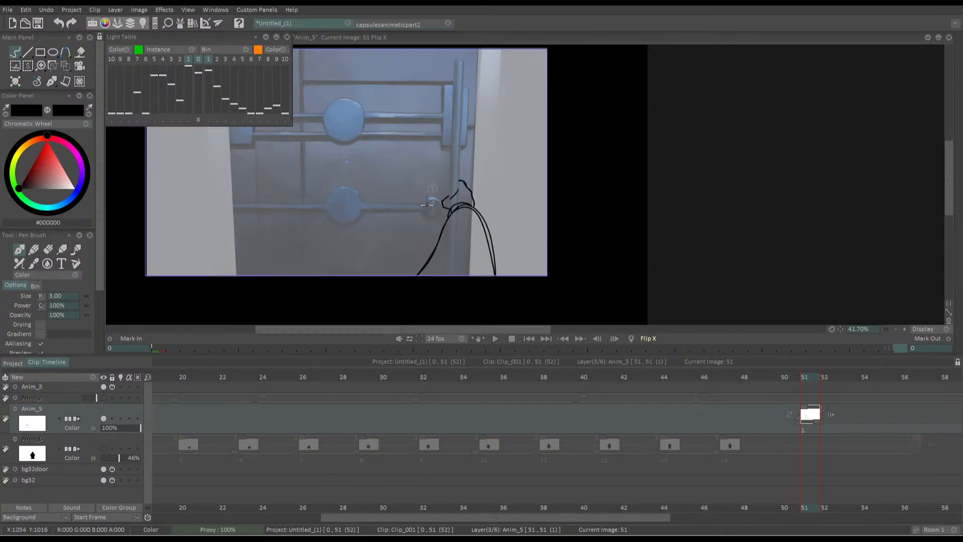
{"action": "scroll", "coordinate": [432, 192], "scroll_direction": "up", "scroll_amount": 8}
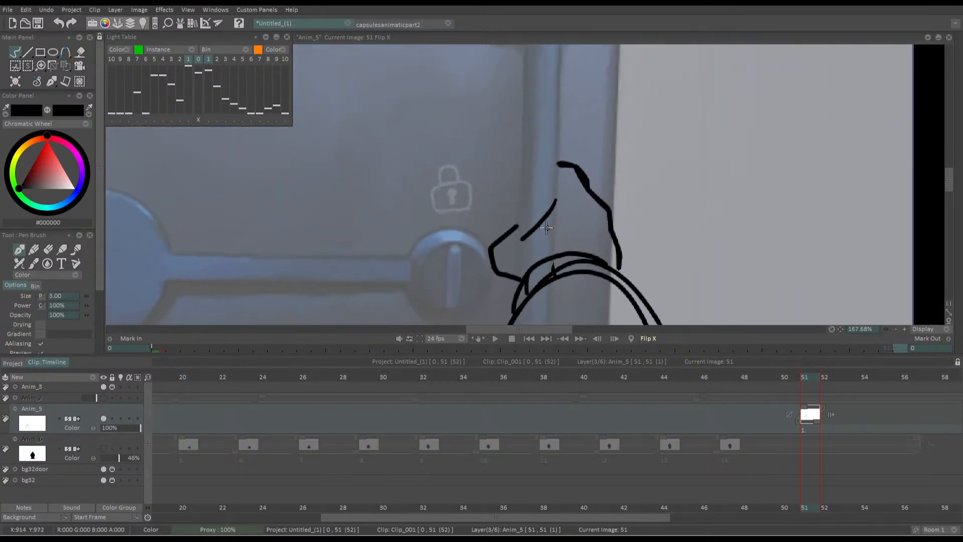
{"action": "key", "text": "ctrl+z"}
{"action": "key", "text": "ctrl+z"}
{"action": "key", "text": "ctrl+z"}
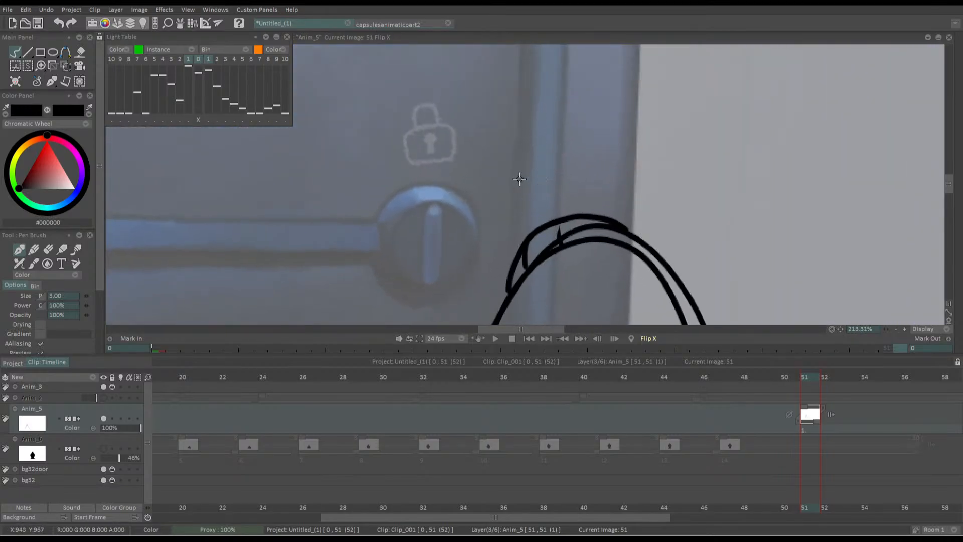
Try a hand with a peaked top and separate upright finger in the mirrored view, check it unmirrored, and undo it
{"action": "mouse_move", "coordinate": [517, 187]}
{"action": "left_mouse_down"}
{"action": "mouse_move", "coordinate": [559, 162]}
{"action": "mouse_move", "coordinate": [568, 129]}
{"action": "mouse_move", "coordinate": [601, 137]}
{"action": "mouse_move", "coordinate": [604, 162]}
{"action": "mouse_move", "coordinate": [557, 162]}
{"action": "mouse_move", "coordinate": [572, 150]}
{"action": "mouse_move", "coordinate": [588, 159]}
{"action": "mouse_move", "coordinate": [608, 210]}
{"action": "left_mouse_up"}
{"action": "key", "text": "ctrl+z"}
{"action": "mouse_move", "coordinate": [514, 187]}
{"action": "left_mouse_down"}
{"action": "mouse_move", "coordinate": [529, 154]}
{"action": "mouse_move", "coordinate": [501, 172]}
{"action": "left_mouse_up"}
{"action": "key", "text": "ctrl+z"}
{"action": "mouse_move", "coordinate": [530, 131]}
{"action": "left_mouse_down"}
{"action": "mouse_move", "coordinate": [511, 151]}
{"action": "mouse_move", "coordinate": [525, 214]}
{"action": "mouse_move", "coordinate": [505, 173]}
{"action": "mouse_move", "coordinate": [524, 228]}
{"action": "left_mouse_up"}
{"action": "key", "text": "ctrl+z"}
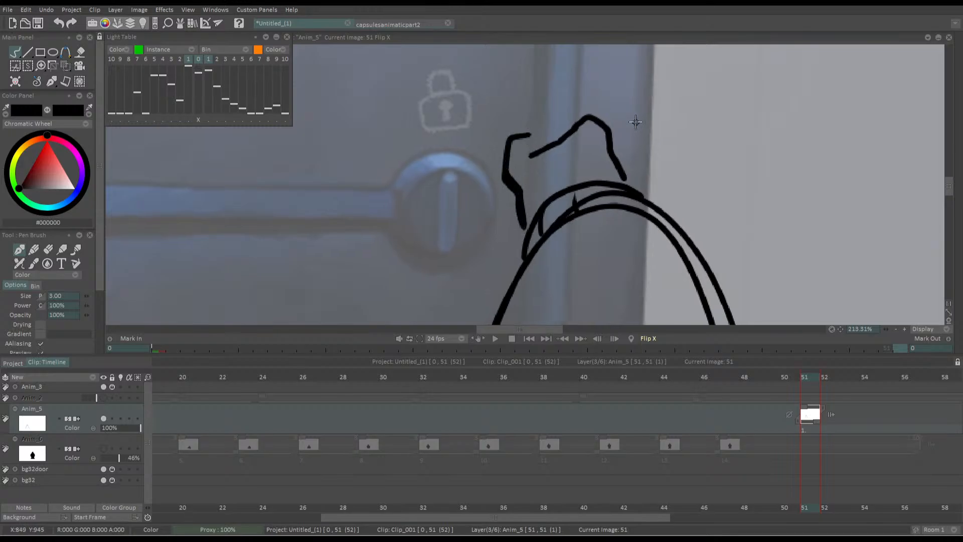
{"action": "key", "text": "x"}
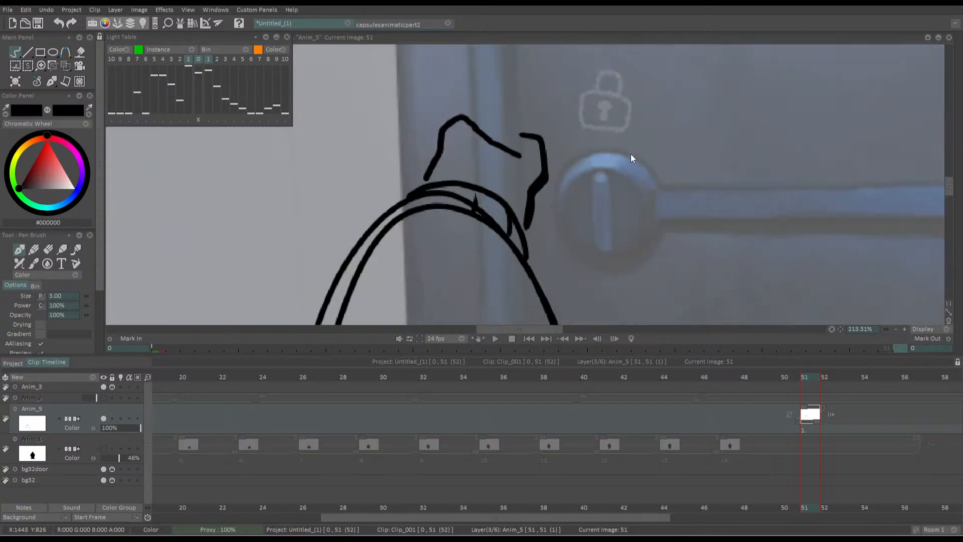
{"action": "left_click_drag", "start_coordinate": [312, 234], "coordinate": [333, 206]}
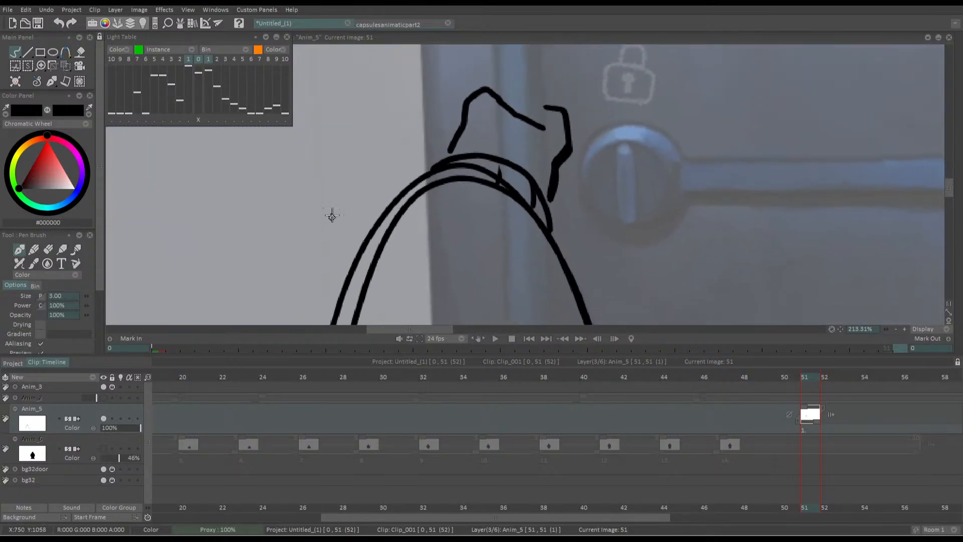
{"action": "key", "text": "ctrl+z"}
{"action": "key", "text": "ctrl+z"}
Try another hand outline from the cuff's outer end toward the lock knob and undo its strokes
{"action": "key", "text": "ctrl+z"}
{"action": "key", "text": "ctrl+z"}
{"action": "mouse_move", "coordinate": [423, 173]}
{"action": "left_mouse_down"}
{"action": "mouse_move", "coordinate": [454, 102]}
{"action": "mouse_move", "coordinate": [476, 89]}
{"action": "mouse_move", "coordinate": [564, 156]}
{"action": "mouse_move", "coordinate": [549, 183]}
{"action": "mouse_move", "coordinate": [404, 210]}
{"action": "left_mouse_up"}
{"action": "left_click_drag", "start_coordinate": [453, 131], "coordinate": [538, 217]}
{"action": "key", "text": "ctrl+z"}
{"action": "key", "text": "ctrl+z"}
{"action": "key", "text": "ctrl+z"}
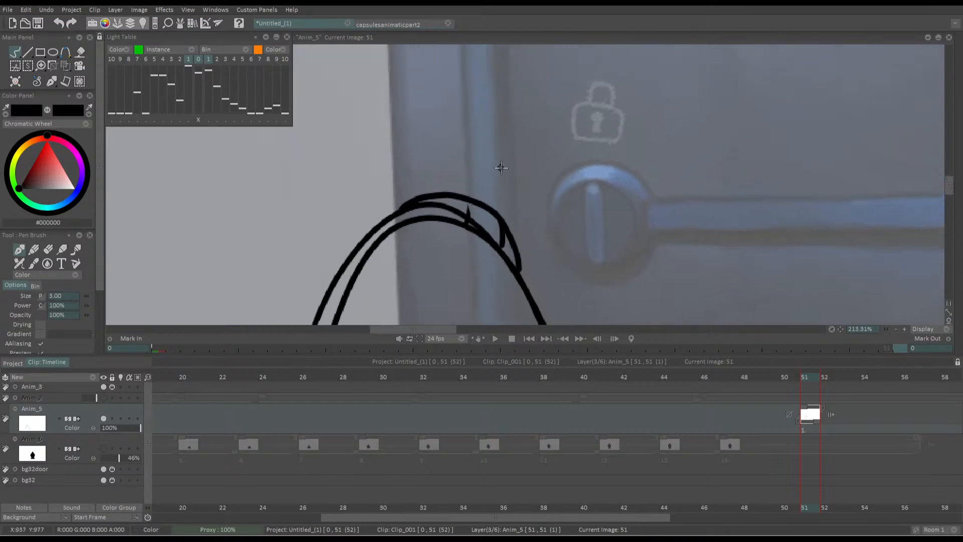
Try a hand with a pointed top and a rounded finger touching the lock knob's edge, then undo its strokes
{"action": "mouse_move", "coordinate": [516, 177]}
{"action": "left_mouse_down"}
{"action": "mouse_move", "coordinate": [474, 161]}
{"action": "mouse_move", "coordinate": [455, 135]}
{"action": "left_mouse_up"}
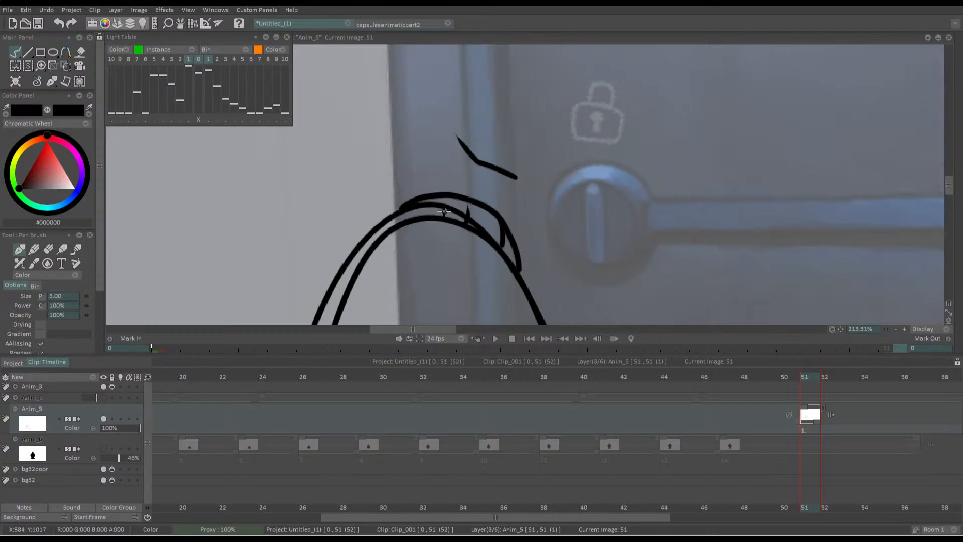
{"action": "mouse_move", "coordinate": [444, 209]}
{"action": "left_mouse_down"}
{"action": "mouse_move", "coordinate": [465, 227]}
{"action": "mouse_move", "coordinate": [445, 208]}
{"action": "left_mouse_up"}
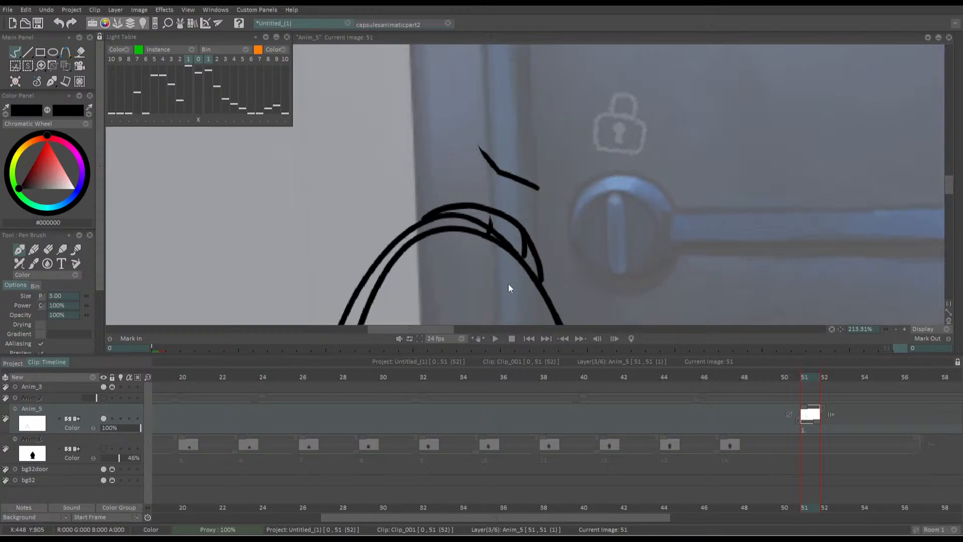
{"action": "left_click_drag", "start_coordinate": [508, 283], "coordinate": [538, 289]}
{"action": "key", "text": "ctrl+z"}
{"action": "mouse_move", "coordinate": [511, 150]}
{"action": "left_mouse_down"}
{"action": "mouse_move", "coordinate": [592, 206]}
{"action": "mouse_move", "coordinate": [582, 244]}
{"action": "mouse_move", "coordinate": [566, 254]}
{"action": "mouse_move", "coordinate": [489, 132]}
{"action": "mouse_move", "coordinate": [447, 224]}
{"action": "left_mouse_up"}
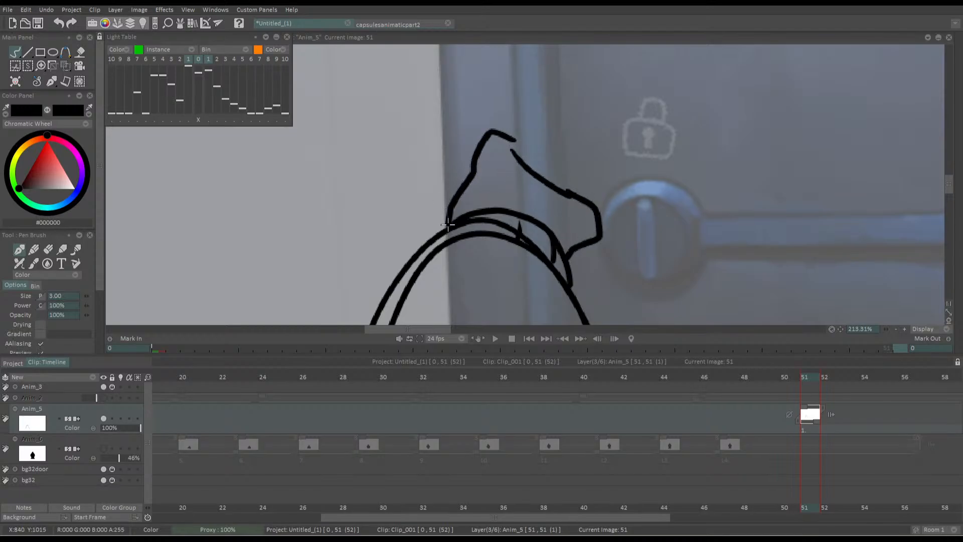
{"action": "left_click_drag", "start_coordinate": [485, 195], "coordinate": [397, 203]}
{"action": "mouse_move", "coordinate": [396, 203]}
{"action": "left_mouse_down"}
{"action": "mouse_move", "coordinate": [258, 205]}
{"action": "mouse_move", "coordinate": [353, 233]}
{"action": "mouse_move", "coordinate": [503, 191]}
{"action": "left_mouse_up"}
{"action": "mouse_move", "coordinate": [560, 157]}
{"action": "left_mouse_down"}
{"action": "mouse_move", "coordinate": [585, 128]}
{"action": "mouse_move", "coordinate": [571, 168]}
{"action": "mouse_move", "coordinate": [621, 209]}
{"action": "mouse_move", "coordinate": [602, 222]}
{"action": "left_mouse_up"}
{"action": "key", "text": "ctrl+z"}
{"action": "key", "text": "ctrl+z"}
{"action": "key", "text": "ctrl+z"}
{"action": "key", "text": "ctrl+z"}
Draw an angular hand outline above the cuff, with a stepped back edge and bent fingers pointing at the lock knob
{"action": "mouse_move", "coordinate": [597, 180]}
{"action": "left_mouse_down"}
{"action": "mouse_move", "coordinate": [621, 202]}
{"action": "mouse_move", "coordinate": [603, 221]}
{"action": "left_mouse_up"}
{"action": "mouse_move", "coordinate": [567, 139]}
{"action": "left_mouse_down"}
{"action": "mouse_move", "coordinate": [538, 135]}
{"action": "mouse_move", "coordinate": [505, 213]}
{"action": "left_mouse_up"}
{"action": "scroll", "coordinate": [511, 119], "scroll_direction": "down", "scroll_amount": 5}
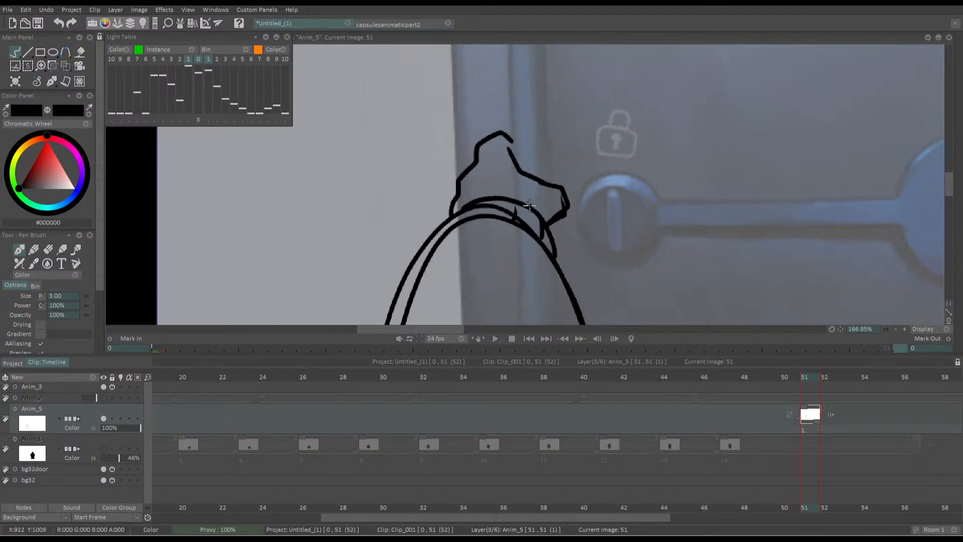
{"action": "scroll", "coordinate": [412, 185], "scroll_direction": "up", "scroll_amount": 3}
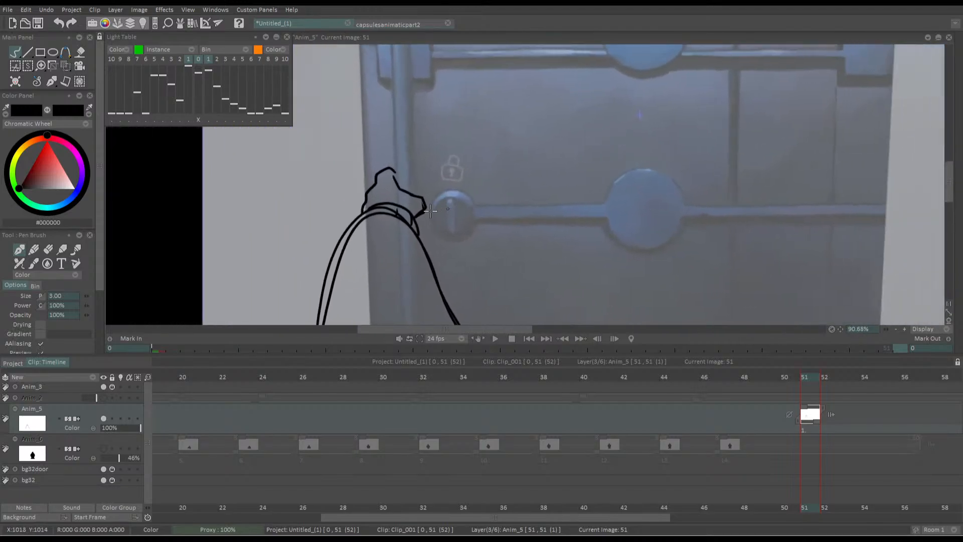
{"action": "left_click_drag", "start_coordinate": [434, 219], "coordinate": [421, 202]}
{"action": "left_click_drag", "start_coordinate": [652, 158], "coordinate": [515, 170]}
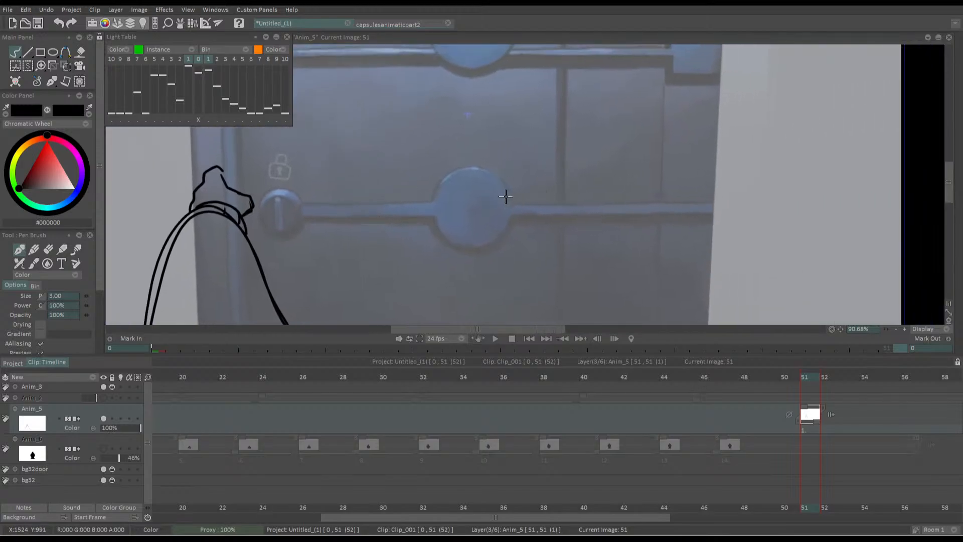
{"action": "left_click_drag", "start_coordinate": [521, 211], "coordinate": [548, 213]}
{"action": "scroll", "coordinate": [514, 192], "scroll_direction": "up", "scroll_amount": 4}
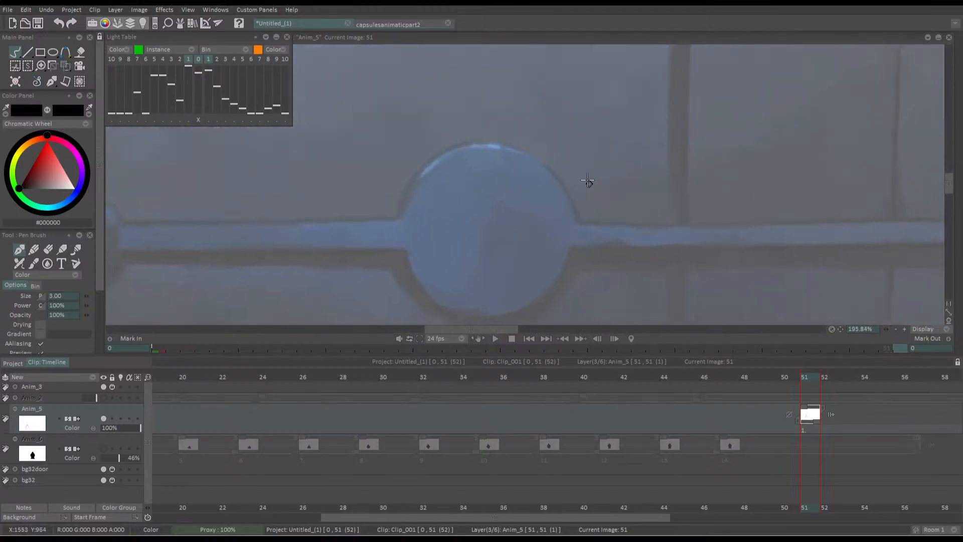
Sketch a test hand with three spread fingers and a curved thumb beside the round door plate
{"action": "left_click_drag", "start_coordinate": [579, 118], "coordinate": [544, 163]}
{"action": "key", "text": "ctrl+z"}
{"action": "left_click_drag", "start_coordinate": [623, 217], "coordinate": [600, 209]}
{"action": "mouse_move", "coordinate": [600, 146]}
{"action": "left_mouse_down"}
{"action": "mouse_move", "coordinate": [598, 116]}
{"action": "mouse_move", "coordinate": [572, 173]}
{"action": "mouse_move", "coordinate": [570, 211]}
{"action": "left_mouse_up"}
{"action": "left_click_drag", "start_coordinate": [524, 249], "coordinate": [409, 219]}
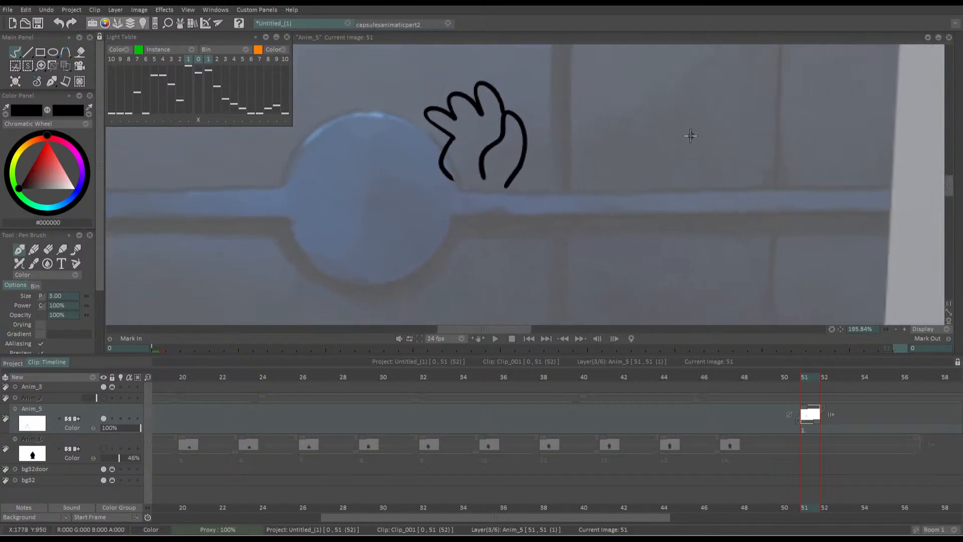
Try a second, smaller hand with short bumped fingers farther along the door bar, then undo both test hands
{"action": "left_click_drag", "start_coordinate": [690, 135], "coordinate": [652, 142]}
{"action": "mouse_move", "coordinate": [673, 210]}
{"action": "left_mouse_down"}
{"action": "mouse_move", "coordinate": [670, 173]}
{"action": "mouse_move", "coordinate": [654, 145]}
{"action": "mouse_move", "coordinate": [629, 143]}
{"action": "mouse_move", "coordinate": [611, 160]}
{"action": "mouse_move", "coordinate": [620, 214]}
{"action": "mouse_move", "coordinate": [571, 211]}
{"action": "left_mouse_up"}
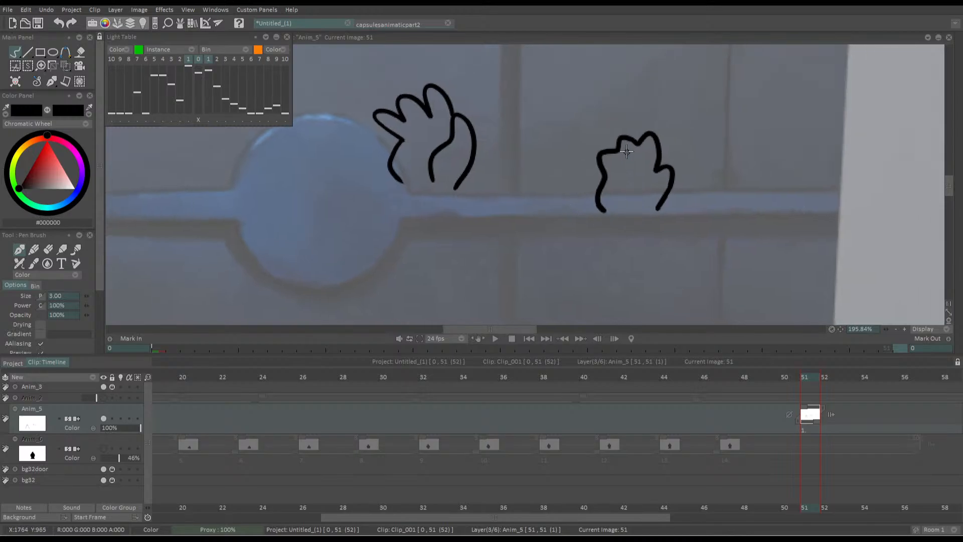
{"action": "left_click_drag", "start_coordinate": [639, 145], "coordinate": [634, 174]}
{"action": "key", "text": "ctrl+z"}
{"action": "left_click_drag", "start_coordinate": [510, 235], "coordinate": [528, 248]}
{"action": "left_click_drag", "start_coordinate": [558, 217], "coordinate": [630, 191]}
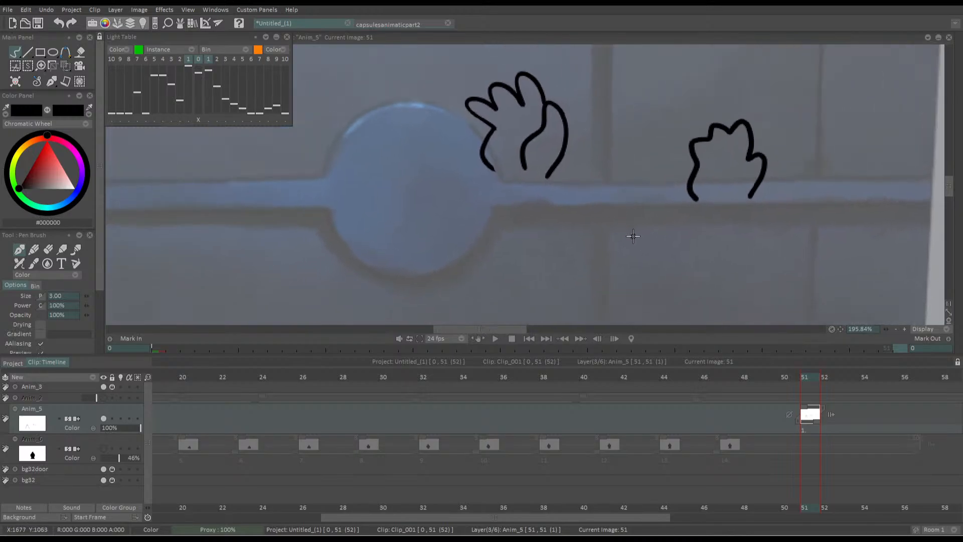
{"action": "scroll", "coordinate": [636, 240], "scroll_direction": "down", "scroll_amount": 6}
{"action": "key", "text": "ctrl+z"}
{"action": "key", "text": "ctrl+z"}
{"action": "key", "text": "ctrl+z"}
{"action": "key", "text": "ctrl+z"}
{"action": "key", "text": "ctrl+z"}
{"action": "key", "text": "ctrl+z"}
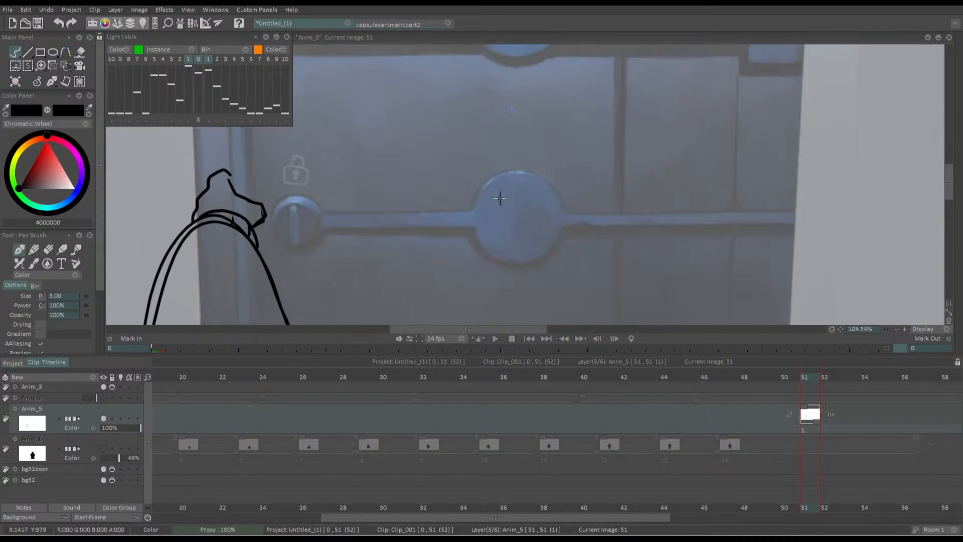
Draw new side lines for the arm, with the near-wall edge set inward and the lock-side edge flared outward at the base
{"action": "left_click_drag", "start_coordinate": [385, 200], "coordinate": [532, 166]}
{"action": "mouse_move", "coordinate": [455, 226]}
{"action": "left_mouse_down"}
{"action": "mouse_move", "coordinate": [469, 224]}
{"action": "mouse_move", "coordinate": [497, 178]}
{"action": "mouse_move", "coordinate": [537, 195]}
{"action": "left_mouse_up"}
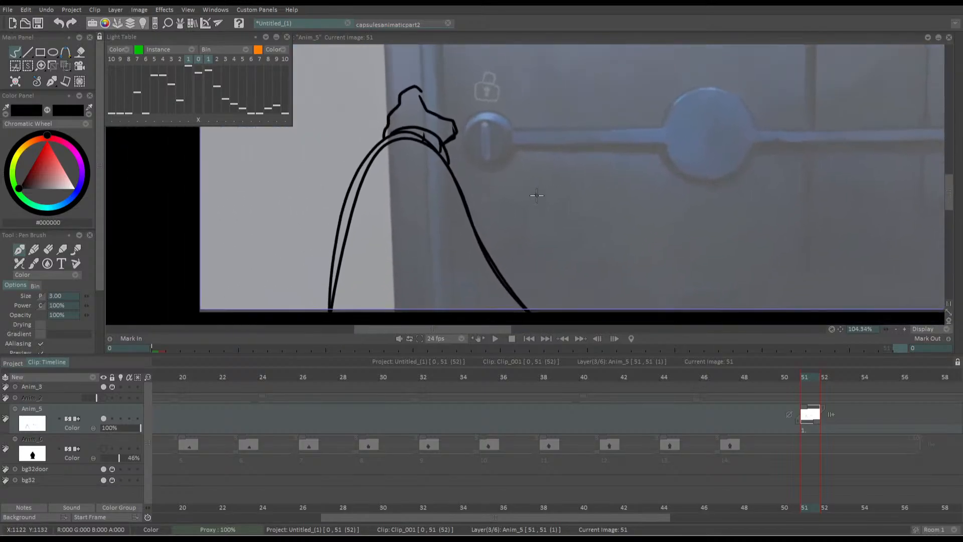
{"action": "scroll", "coordinate": [537, 195], "scroll_direction": "down", "scroll_amount": 2}
{"action": "mouse_move", "coordinate": [433, 162]}
{"action": "left_mouse_down"}
{"action": "mouse_move", "coordinate": [497, 134]}
{"action": "mouse_move", "coordinate": [445, 278]}
{"action": "left_mouse_up"}
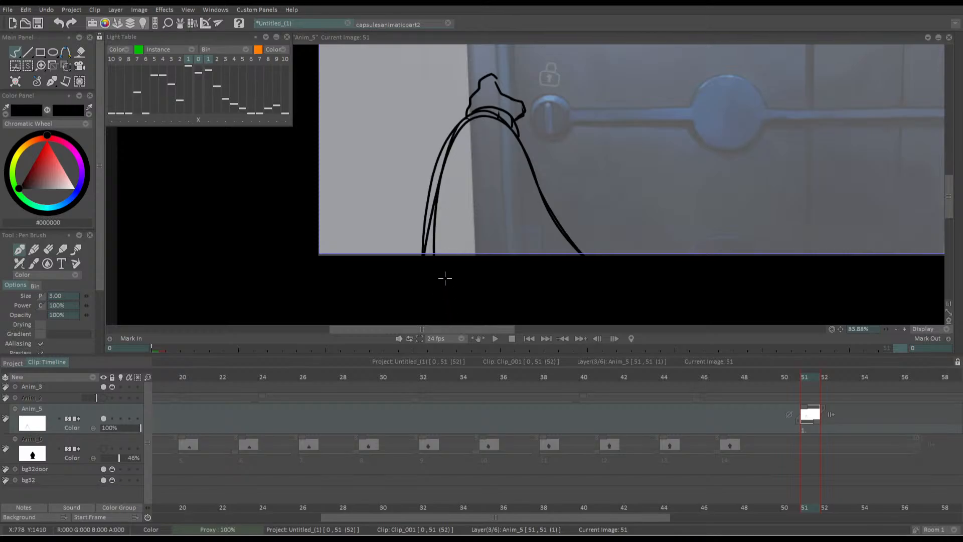
{"action": "left_click_drag", "start_coordinate": [493, 116], "coordinate": [587, 256]}
{"action": "key", "text": "ctrl+z"}
{"action": "left_click_drag", "start_coordinate": [496, 121], "coordinate": [597, 254]}
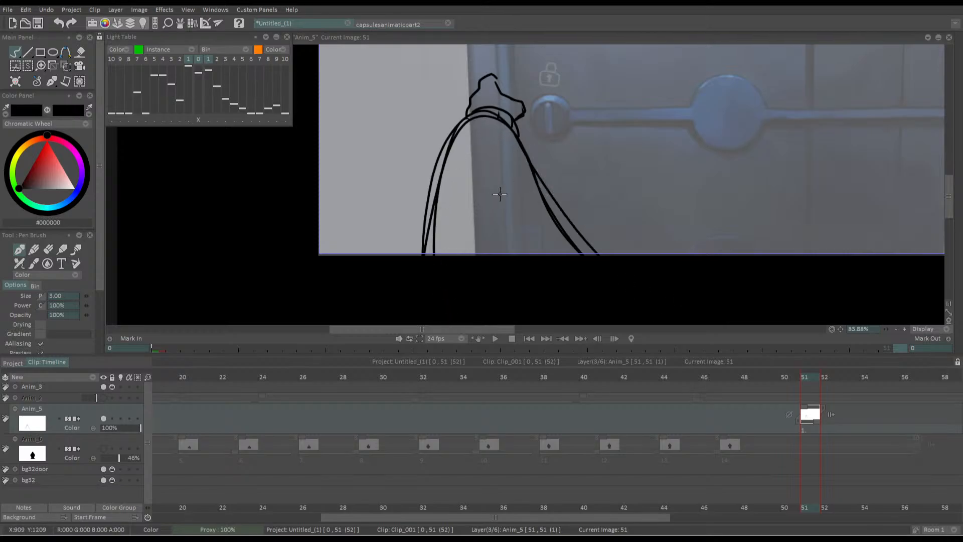
Lasso and delete the old side lines of the arm, leaving one clean line per side, then clear the selection
{"action": "key", "text": "s"}
{"action": "left_click_drag", "start_coordinate": [422, 133], "coordinate": [417, 280]}
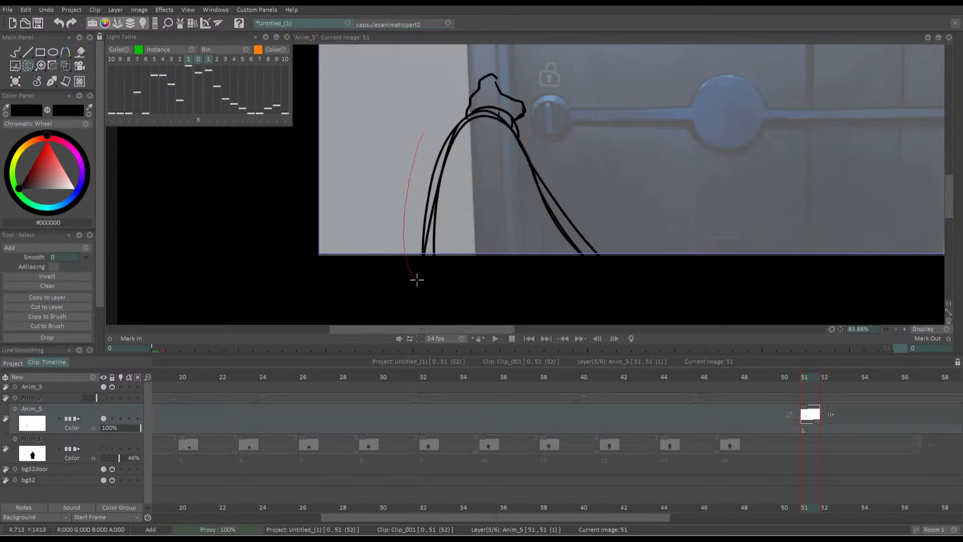
{"action": "mouse_move", "coordinate": [431, 218]}
{"action": "left_mouse_down"}
{"action": "mouse_move", "coordinate": [456, 131]}
{"action": "mouse_move", "coordinate": [427, 131]}
{"action": "left_mouse_up"}
{"action": "key", "text": "Delete"}
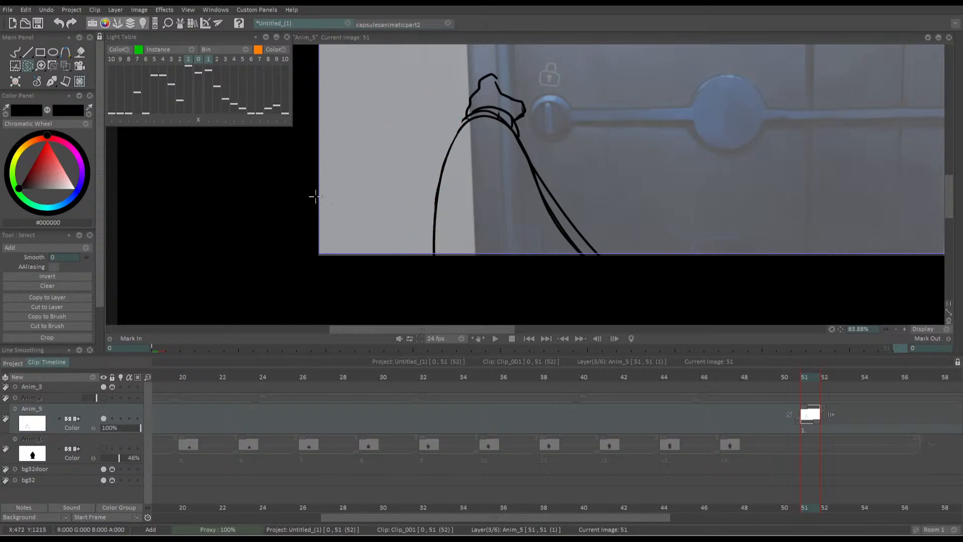
{"action": "left_click_drag", "start_coordinate": [493, 110], "coordinate": [496, 114]}
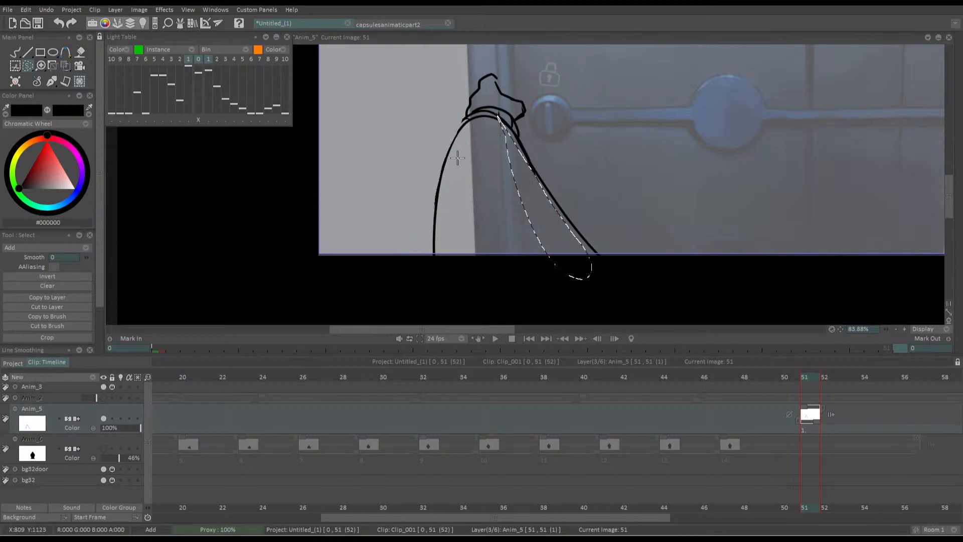
{"action": "key", "text": "ctrl+d"}
{"action": "key", "text": "b"}
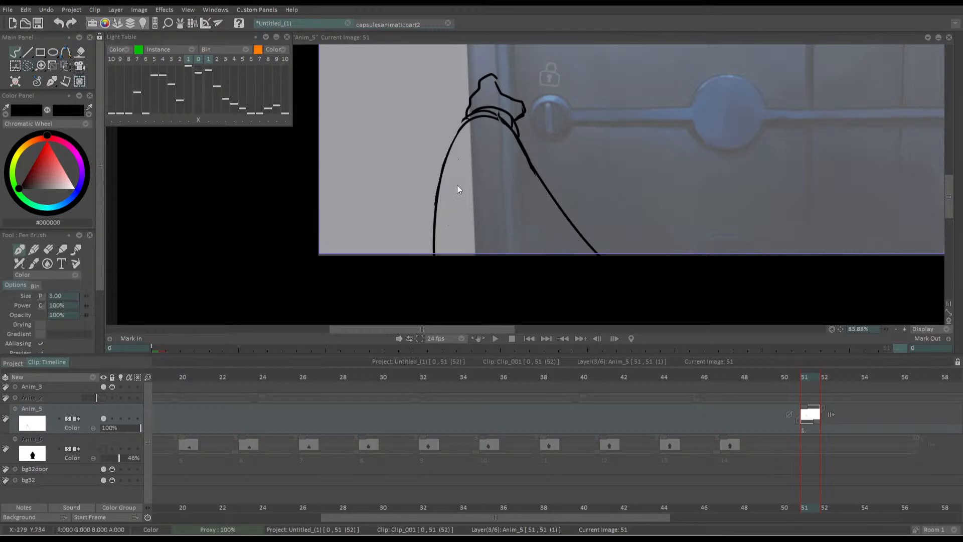
Enlarge the arm and hand drawing slightly with the Transform tool and check it in the mirrored view
{"action": "scroll", "coordinate": [383, 178], "scroll_direction": "down", "scroll_amount": 4}
{"action": "left_click_drag", "start_coordinate": [382, 180], "coordinate": [436, 191]}
{"action": "left_click_drag", "start_coordinate": [419, 136], "coordinate": [437, 165]}
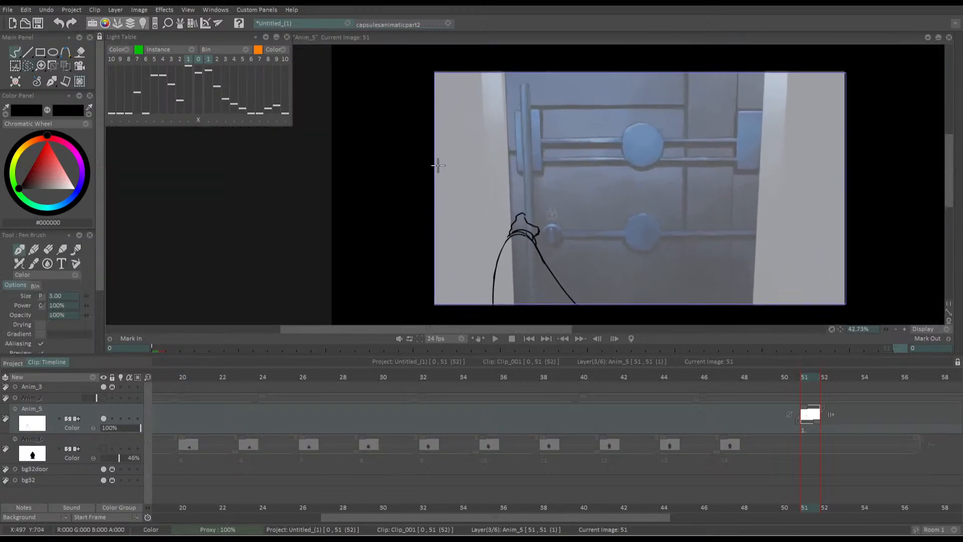
{"action": "scroll", "coordinate": [400, 196], "scroll_direction": "down", "scroll_amount": 12}
{"action": "scroll", "coordinate": [398, 196], "scroll_direction": "up", "scroll_amount": 12}
{"action": "scroll", "coordinate": [392, 196], "scroll_direction": "down", "scroll_amount": 1}
{"action": "scroll", "coordinate": [388, 195], "scroll_direction": "up", "scroll_amount": 1}
{"action": "left_click_drag", "start_coordinate": [400, 202], "coordinate": [401, 155]}
{"action": "left_click", "coordinate": [70, 70]}
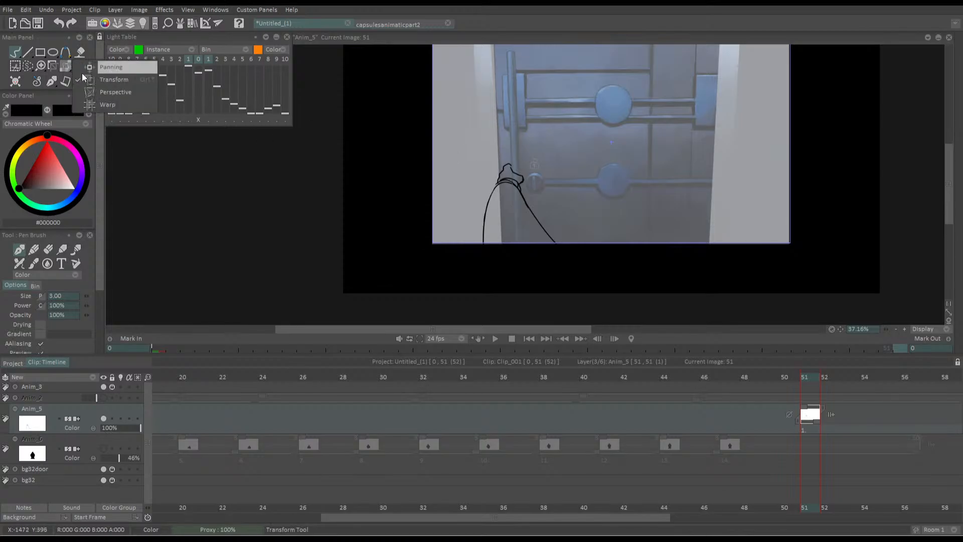
{"action": "left_click", "coordinate": [95, 79]}
{"action": "left_click_drag", "start_coordinate": [482, 163], "coordinate": [477, 156]}
{"action": "mouse_move", "coordinate": [496, 216]}
{"action": "left_mouse_down"}
{"action": "mouse_move", "coordinate": [492, 250]}
{"action": "mouse_move", "coordinate": [493, 232]}
{"action": "left_mouse_up"}
{"action": "key", "text": "Return"}
{"action": "key", "text": "x"}
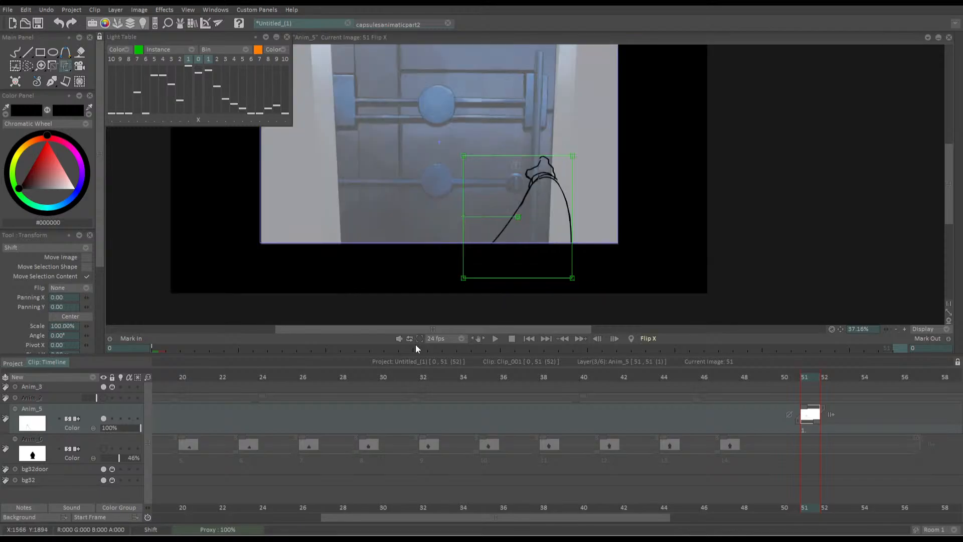
{"action": "key", "text": "x"}
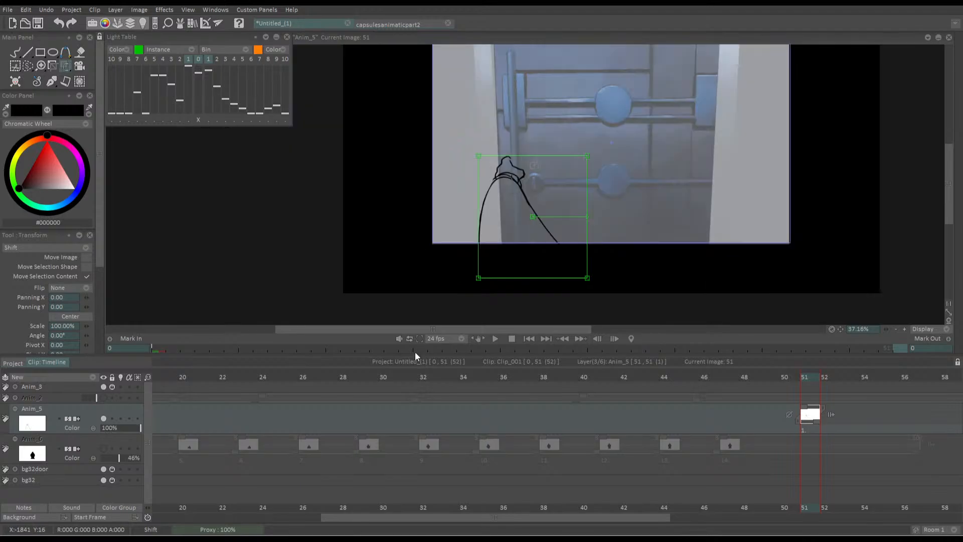
Move the arm image from frame 51 to frame 42 and add a blank image at frame 43 with the light table on
{"action": "mouse_move", "coordinate": [809, 408]}
{"action": "left_mouse_down"}
{"action": "mouse_move", "coordinate": [626, 398]}
{"action": "mouse_move", "coordinate": [621, 379]}
{"action": "mouse_move", "coordinate": [607, 380]}
{"action": "mouse_move", "coordinate": [643, 379]}
{"action": "left_mouse_up"}
{"action": "key", "text": "Insert"}
{"action": "left_click", "coordinate": [121, 418]}
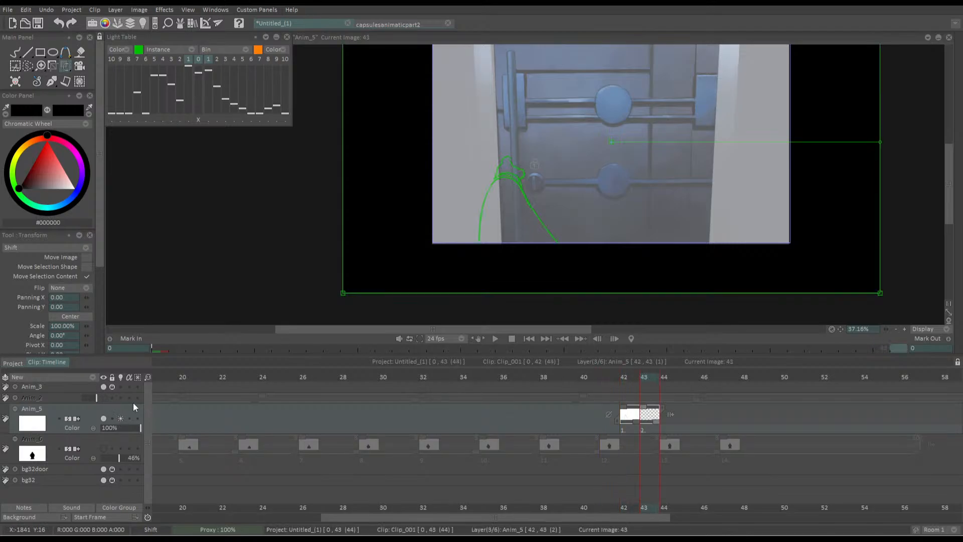
Draw the arm's rounded top and lock-side edge over the green guide at frame 43, adding a small kink midway down
{"action": "key", "text": "b"}
{"action": "scroll", "coordinate": [485, 215], "scroll_direction": "up", "scroll_amount": 3}
{"action": "scroll", "coordinate": [550, 227], "scroll_direction": "up", "scroll_amount": 2}
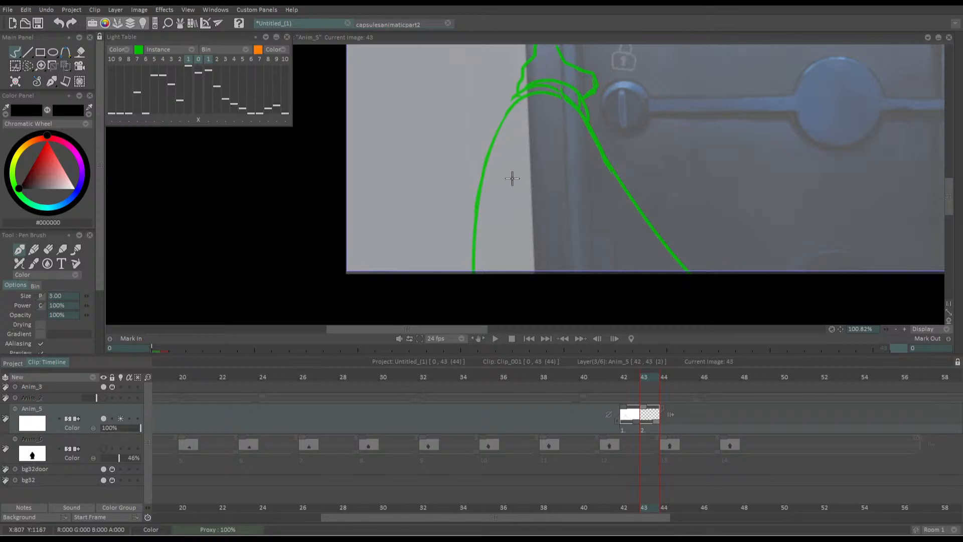
{"action": "mouse_move", "coordinate": [502, 101]}
{"action": "left_mouse_down"}
{"action": "mouse_move", "coordinate": [503, 115]}
{"action": "mouse_move", "coordinate": [489, 119]}
{"action": "mouse_move", "coordinate": [526, 86]}
{"action": "mouse_move", "coordinate": [587, 88]}
{"action": "left_mouse_up"}
{"action": "key", "text": "ctrl+z"}
{"action": "mouse_move", "coordinate": [501, 125]}
{"action": "left_mouse_down"}
{"action": "mouse_move", "coordinate": [514, 103]}
{"action": "mouse_move", "coordinate": [576, 92]}
{"action": "mouse_move", "coordinate": [642, 206]}
{"action": "mouse_move", "coordinate": [697, 265]}
{"action": "left_mouse_up"}
Try several versions of the arm's outer wall-side edge down to the canvas border, undoing each one
{"action": "mouse_move", "coordinate": [504, 115]}
{"action": "left_mouse_down"}
{"action": "mouse_move", "coordinate": [485, 195]}
{"action": "mouse_move", "coordinate": [479, 266]}
{"action": "left_mouse_up"}
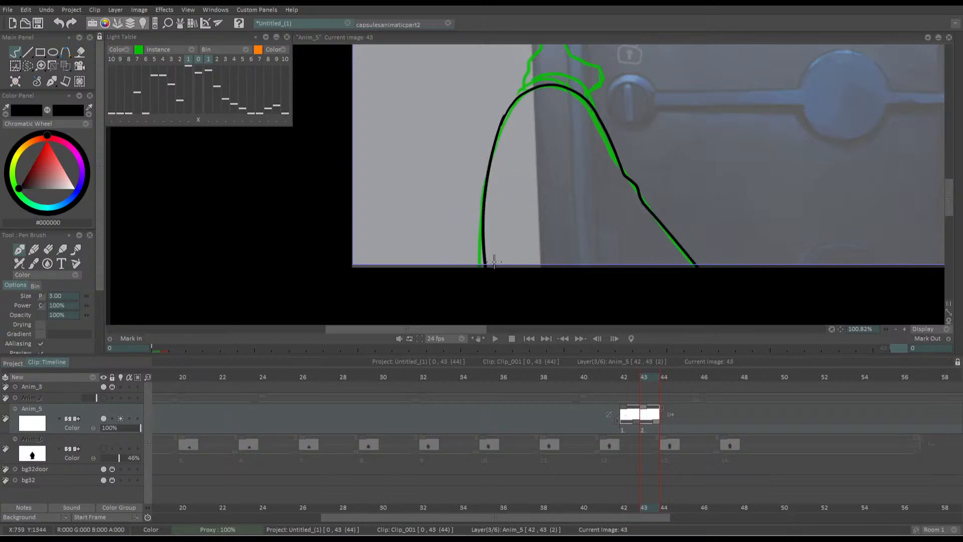
{"action": "key", "text": "ctrl+z"}
{"action": "left_click_drag", "start_coordinate": [503, 121], "coordinate": [473, 265]}
{"action": "key", "text": "ctrl+z"}
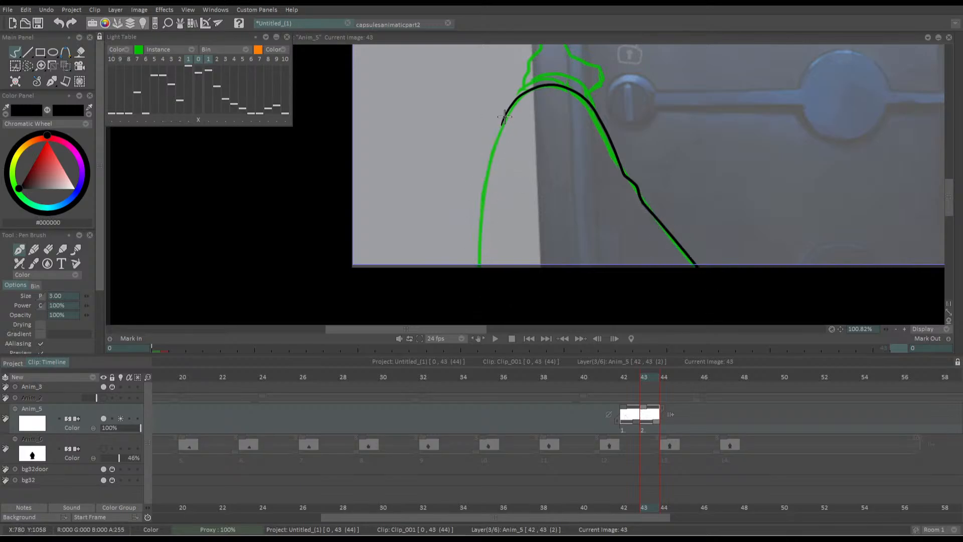
{"action": "left_click_drag", "start_coordinate": [504, 117], "coordinate": [482, 266]}
{"action": "mouse_move", "coordinate": [484, 171]}
{"action": "left_mouse_down"}
{"action": "mouse_move", "coordinate": [484, 193]}
{"action": "mouse_move", "coordinate": [526, 204]}
{"action": "left_mouse_up"}
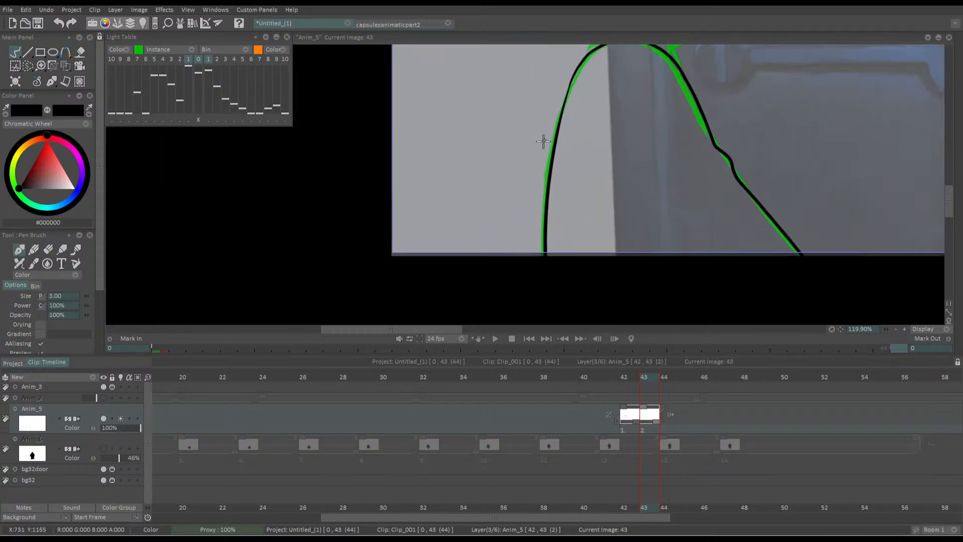
{"action": "scroll", "coordinate": [576, 167], "scroll_direction": "up", "scroll_amount": 4}
{"action": "key", "text": "ctrl+z"}
{"action": "mouse_move", "coordinate": [592, 70]}
{"action": "left_mouse_down"}
{"action": "mouse_move", "coordinate": [551, 262]}
{"action": "mouse_move", "coordinate": [594, 68]}
{"action": "mouse_move", "coordinate": [562, 297]}
{"action": "left_mouse_up"}
{"action": "key", "text": "ctrl+z"}
Draw the arm's wall-side edge just outside the green guide and thicken the lower ends of both arm edges
{"action": "left_click_drag", "start_coordinate": [582, 98], "coordinate": [571, 302]}
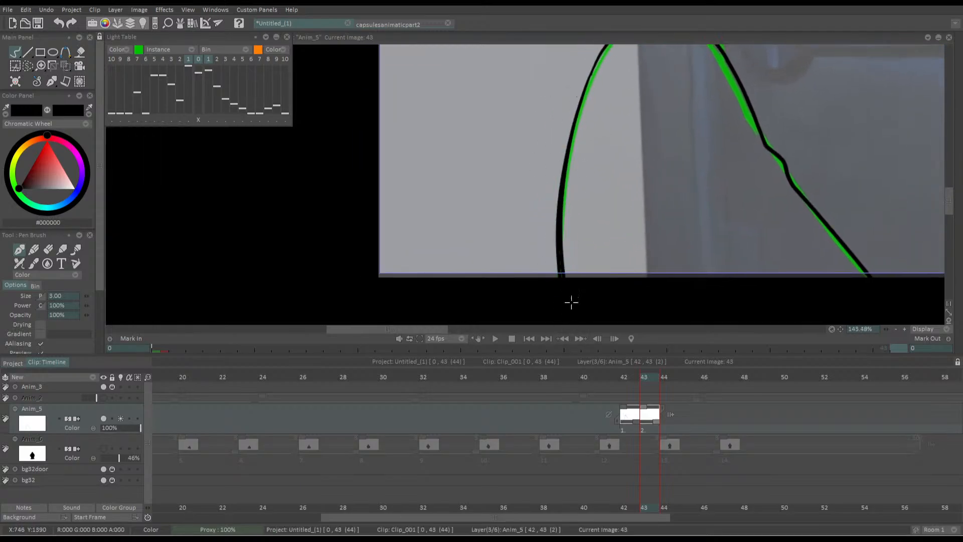
{"action": "left_click_drag", "start_coordinate": [565, 165], "coordinate": [560, 308]}
{"action": "left_click_drag", "start_coordinate": [605, 202], "coordinate": [502, 194]}
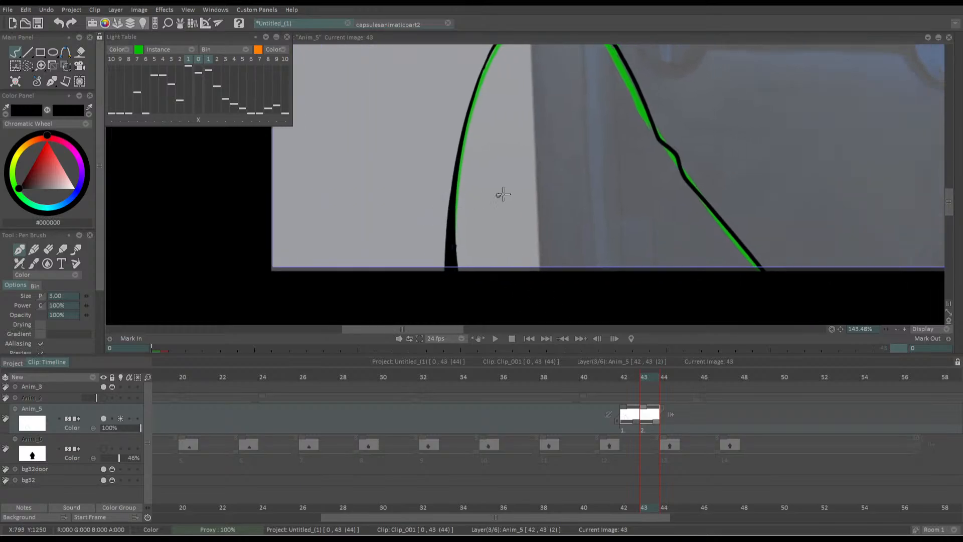
{"action": "mouse_move", "coordinate": [678, 157]}
{"action": "left_mouse_down"}
{"action": "mouse_move", "coordinate": [682, 180]}
{"action": "mouse_move", "coordinate": [780, 297]}
{"action": "left_mouse_up"}
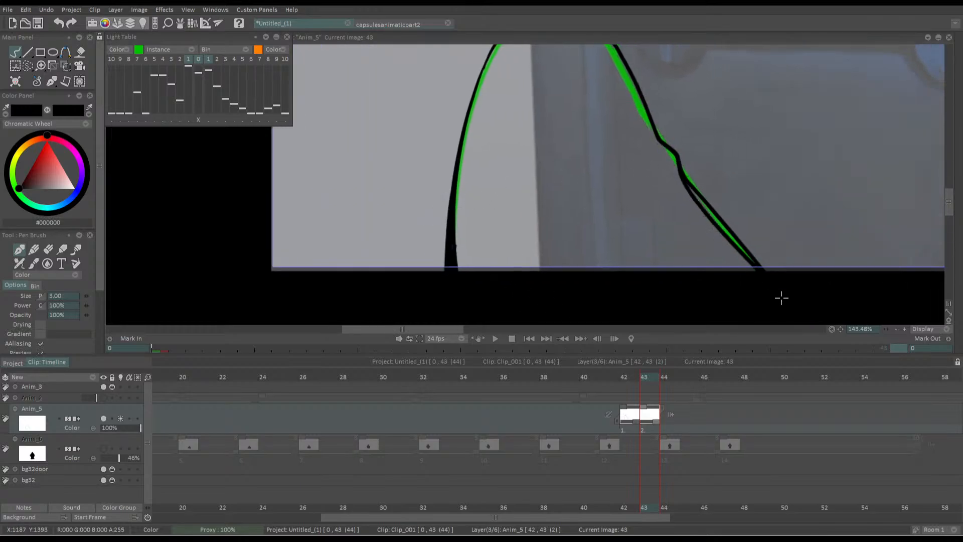
{"action": "key", "text": "ctrl+z"}
{"action": "left_click_drag", "start_coordinate": [688, 180], "coordinate": [775, 271]}
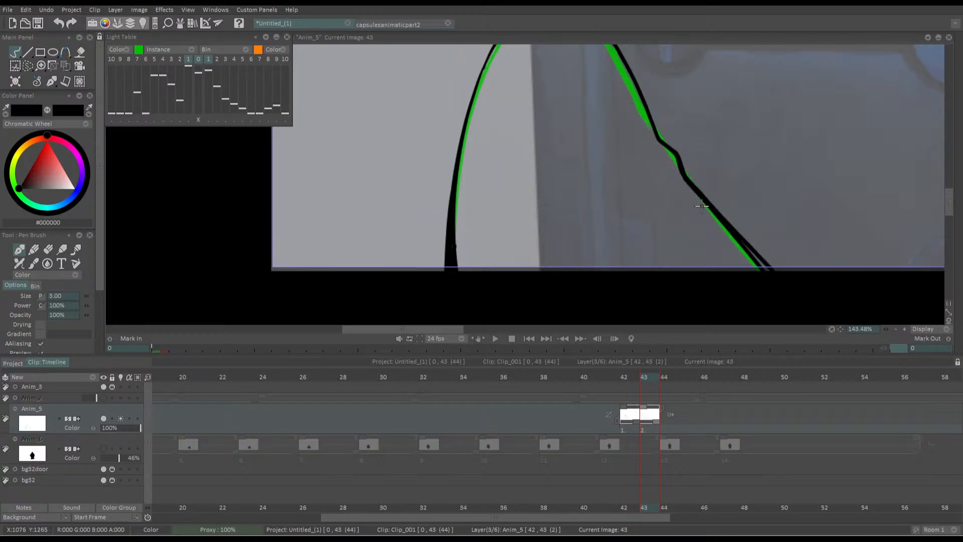
{"action": "left_click_drag", "start_coordinate": [729, 225], "coordinate": [766, 270]}
Draw the cuff's upper arc across the top of the arm and start its short dividing lines
{"action": "left_click_drag", "start_coordinate": [570, 46], "coordinate": [610, 192]}
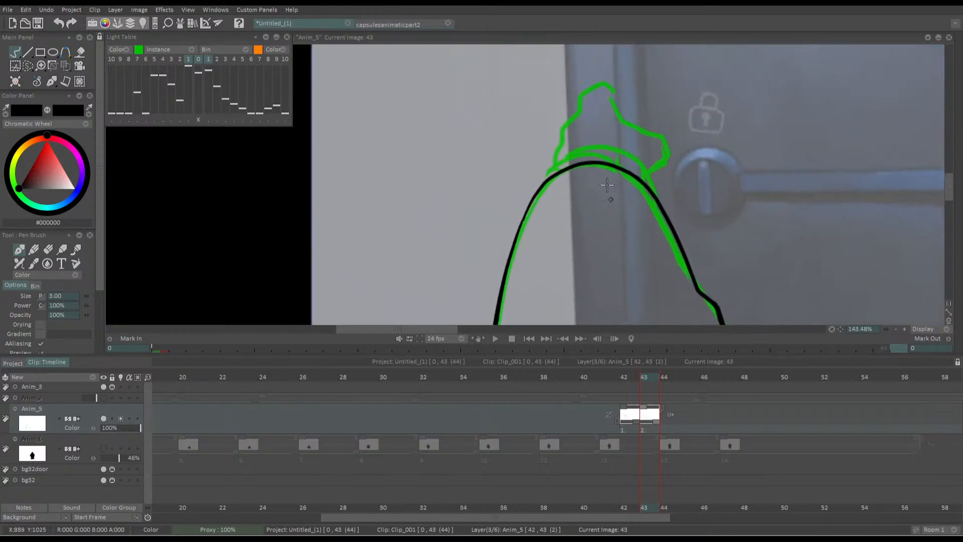
{"action": "left_click_drag", "start_coordinate": [597, 138], "coordinate": [604, 144]}
{"action": "scroll", "coordinate": [601, 142], "scroll_direction": "up", "scroll_amount": 2}
{"action": "mouse_move", "coordinate": [519, 218]}
{"action": "left_mouse_down"}
{"action": "mouse_move", "coordinate": [569, 172]}
{"action": "mouse_move", "coordinate": [671, 195]}
{"action": "mouse_move", "coordinate": [614, 167]}
{"action": "mouse_move", "coordinate": [690, 226]}
{"action": "left_mouse_up"}
{"action": "key", "text": "ctrl+z"}
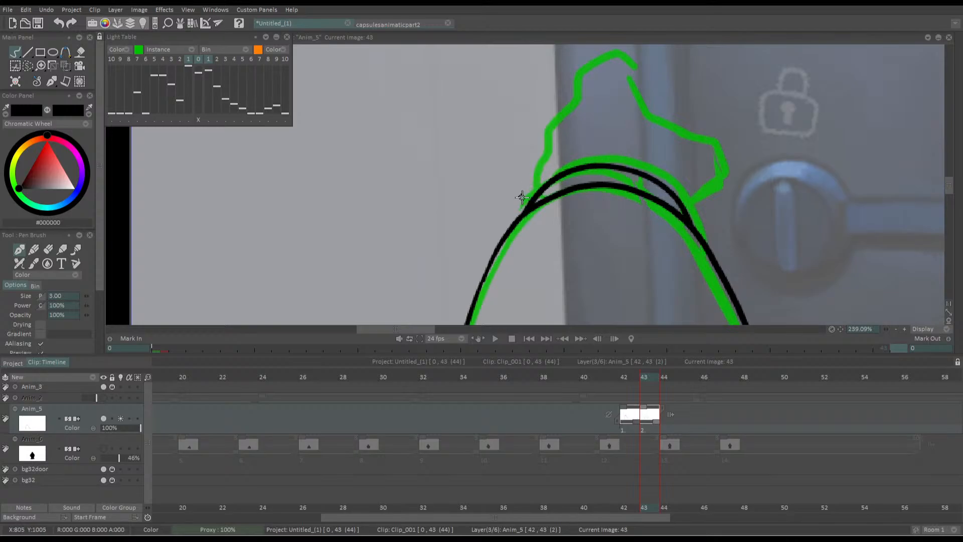
{"action": "mouse_move", "coordinate": [556, 192]}
{"action": "left_mouse_down"}
{"action": "mouse_move", "coordinate": [587, 166]}
{"action": "mouse_move", "coordinate": [607, 170]}
{"action": "left_mouse_up"}
Trace the hand above the cuff, with a peaked top, stepped back edge and blunt fingers pointing at the lock knob
{"action": "left_click_drag", "start_coordinate": [587, 128], "coordinate": [566, 169]}
{"action": "mouse_move", "coordinate": [610, 124]}
{"action": "left_mouse_down"}
{"action": "mouse_move", "coordinate": [698, 209]}
{"action": "mouse_move", "coordinate": [691, 234]}
{"action": "mouse_move", "coordinate": [663, 244]}
{"action": "left_mouse_up"}
{"action": "mouse_move", "coordinate": [614, 106]}
{"action": "left_mouse_down"}
{"action": "mouse_move", "coordinate": [585, 97]}
{"action": "mouse_move", "coordinate": [560, 118]}
{"action": "mouse_move", "coordinate": [519, 223]}
{"action": "left_mouse_up"}
{"action": "left_click_drag", "start_coordinate": [617, 109], "coordinate": [619, 140]}
{"action": "key", "text": "ctrl+z"}
{"action": "mouse_move", "coordinate": [584, 165]}
{"action": "left_mouse_down"}
{"action": "mouse_move", "coordinate": [462, 159]}
{"action": "mouse_move", "coordinate": [584, 183]}
{"action": "left_mouse_up"}
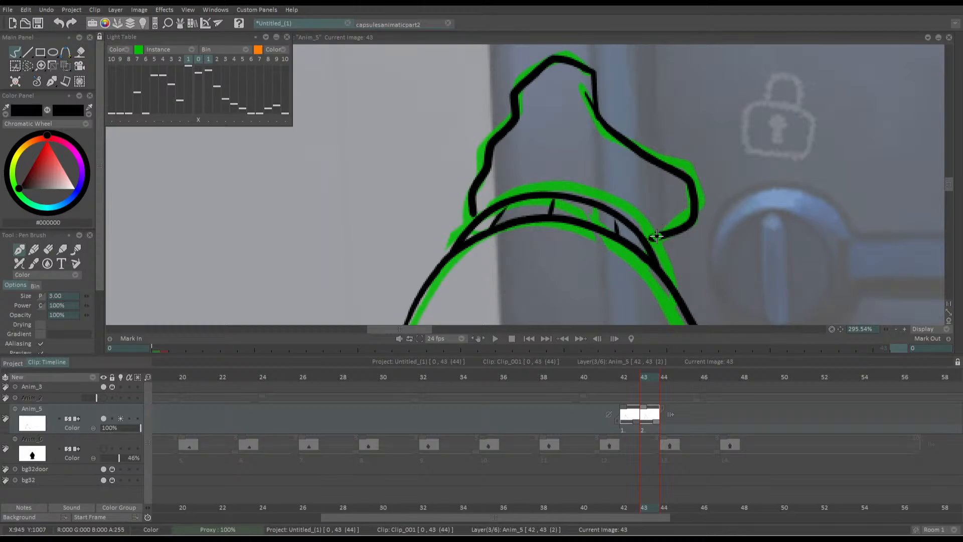
Compare the traced arm with the original drawing at frame 42 and delete the original image
{"action": "left_click_drag", "start_coordinate": [581, 175], "coordinate": [387, 143]}
{"action": "left_click_drag", "start_coordinate": [409, 220], "coordinate": [420, 171]}
{"action": "key", "text": "Left"}
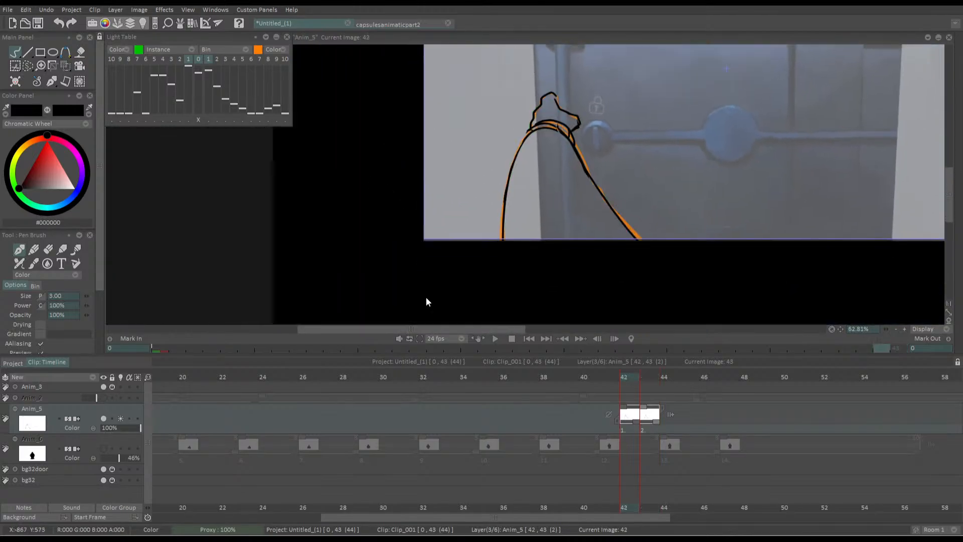
{"action": "key", "text": "Delete"}
{"action": "key", "text": "Left"}
{"action": "key", "text": "Right"}
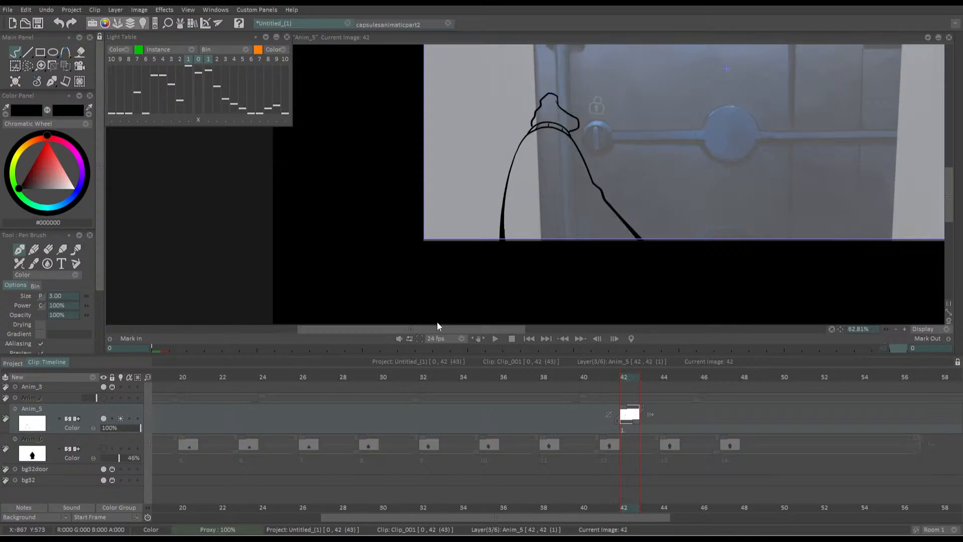
Add a blank image at frame 41 ahead of the traced arm drawing and select it
{"action": "key", "text": "Left"}
{"action": "key", "text": "Right"}
{"action": "left_click", "coordinate": [611, 411]}
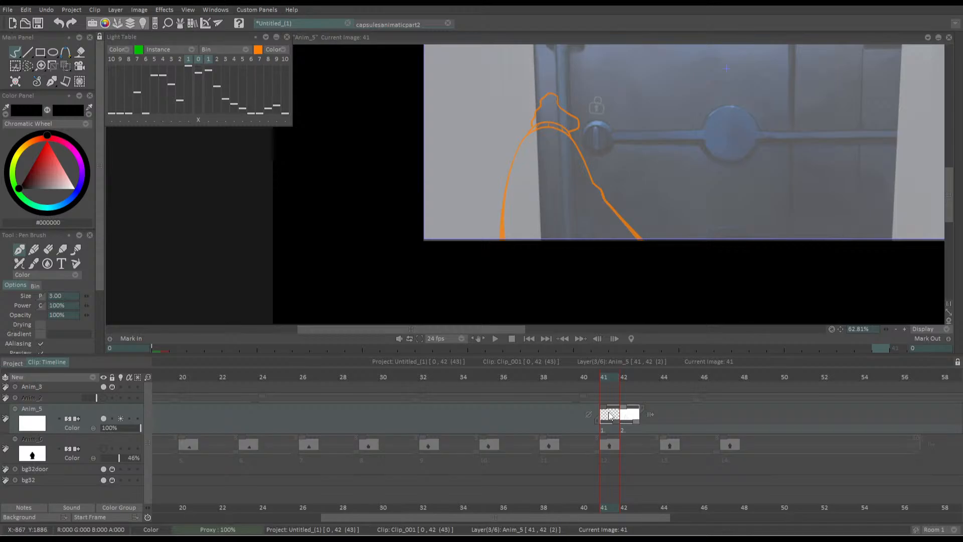
{"action": "scroll", "coordinate": [444, 200], "scroll_direction": "down", "scroll_amount": 3}
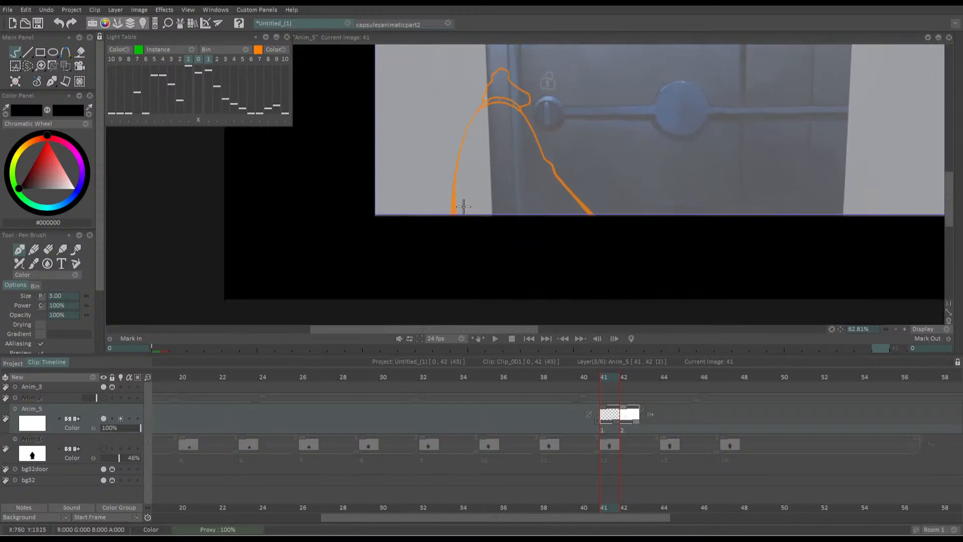
{"action": "scroll", "coordinate": [418, 200], "scroll_direction": "down", "scroll_amount": 2}
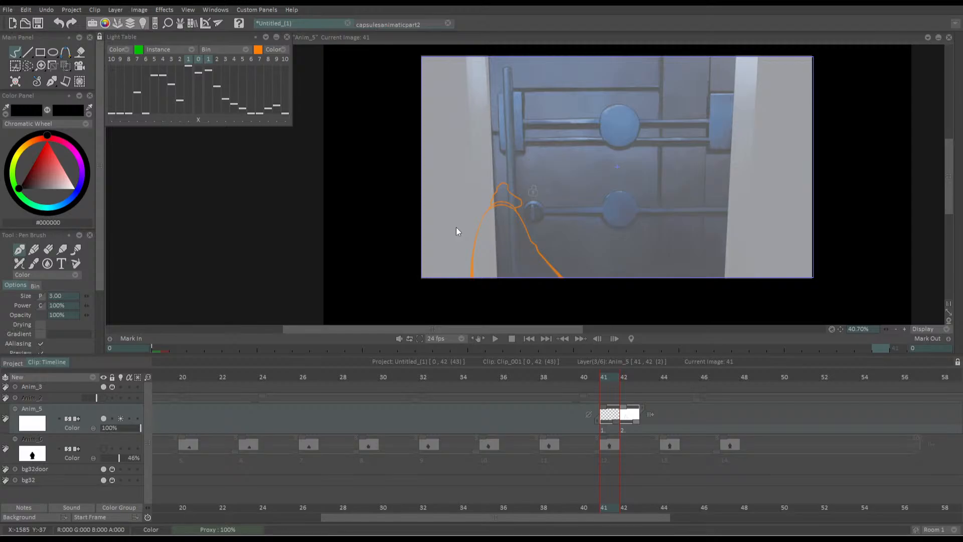
{"action": "left_click_drag", "start_coordinate": [471, 232], "coordinate": [503, 221]}
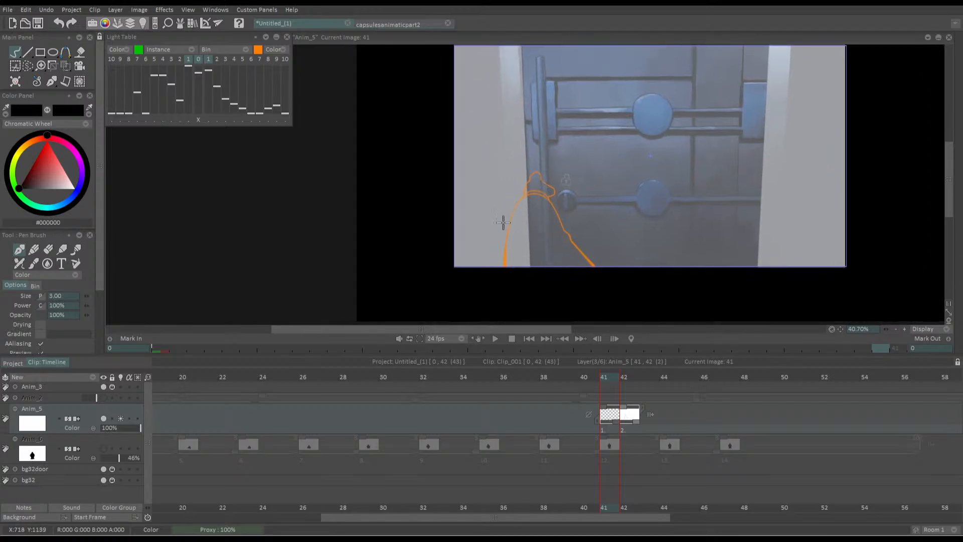
{"action": "mouse_move", "coordinate": [449, 249]}
{"action": "left_mouse_down"}
{"action": "mouse_move", "coordinate": [479, 208]}
{"action": "mouse_move", "coordinate": [456, 187]}
{"action": "left_mouse_up"}
{"action": "left_click_drag", "start_coordinate": [535, 238], "coordinate": [514, 241]}
{"action": "scroll", "coordinate": [514, 242], "scroll_direction": "up", "scroll_amount": 5}
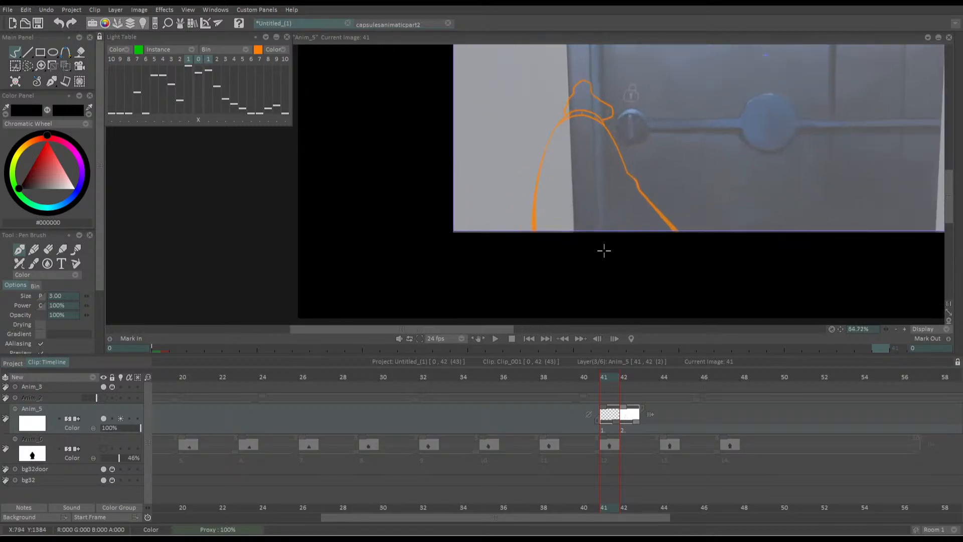
{"action": "mouse_move", "coordinate": [609, 269]}
{"action": "left_mouse_down"}
{"action": "mouse_move", "coordinate": [576, 254]}
{"action": "mouse_move", "coordinate": [472, 275]}
{"action": "left_mouse_up"}
{"action": "key", "text": "ctrl+z"}
{"action": "mouse_move", "coordinate": [610, 279]}
{"action": "left_mouse_down"}
{"action": "mouse_move", "coordinate": [498, 243]}
{"action": "mouse_move", "coordinate": [482, 277]}
{"action": "left_mouse_up"}
{"action": "key", "text": "ctrl+z"}
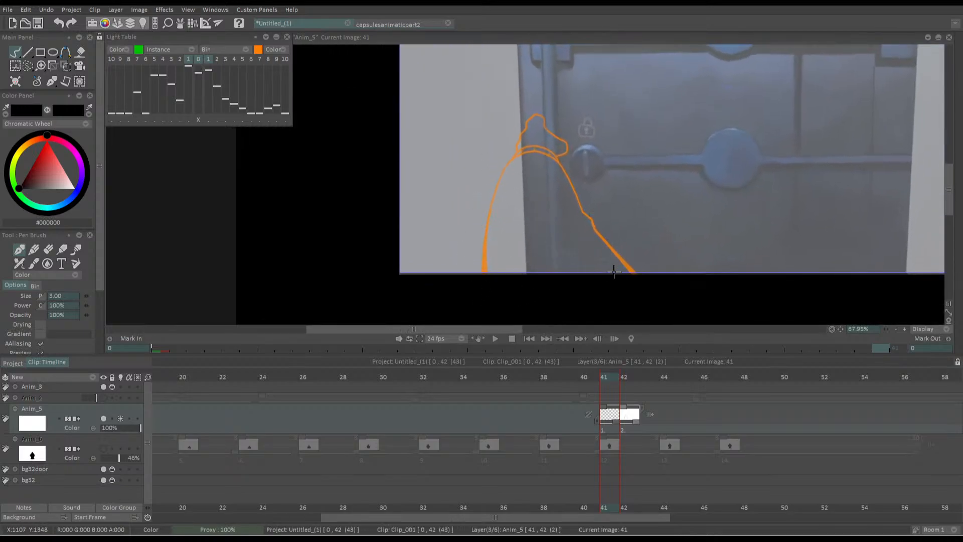
Review the animation leading up to the blank image and return to frame 41
{"action": "left_click_drag", "start_coordinate": [516, 240], "coordinate": [518, 242]}
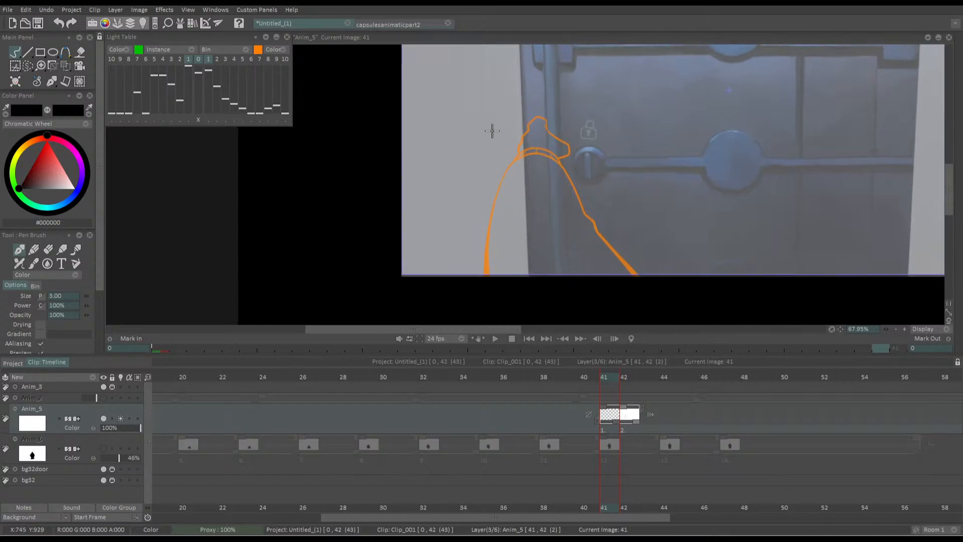
{"action": "scroll", "coordinate": [492, 130], "scroll_direction": "down", "scroll_amount": 4}
{"action": "scroll", "coordinate": [451, 191], "scroll_direction": "up", "scroll_amount": 2}
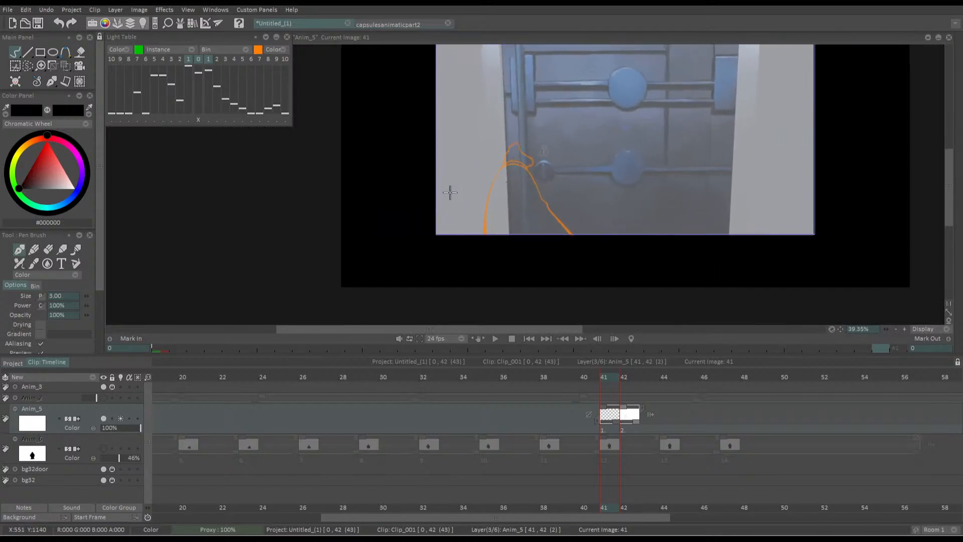
{"action": "scroll", "coordinate": [511, 172], "scroll_direction": "up", "scroll_amount": 3}
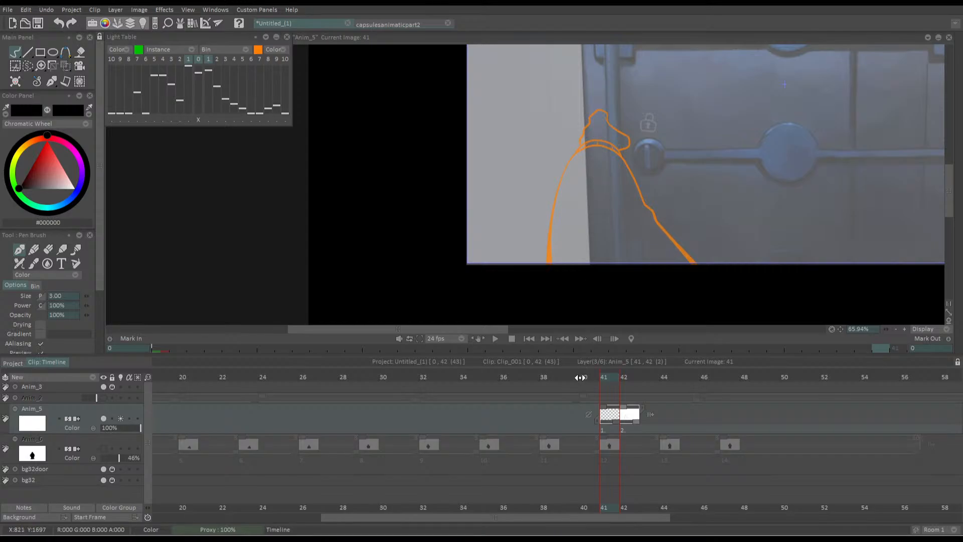
{"action": "left_click_drag", "start_coordinate": [580, 377], "coordinate": [404, 369]}
{"action": "key", "text": "Return"}
{"action": "left_click", "coordinate": [607, 370]}
{"action": "scroll", "coordinate": [570, 246], "scroll_direction": "up", "scroll_amount": 3}
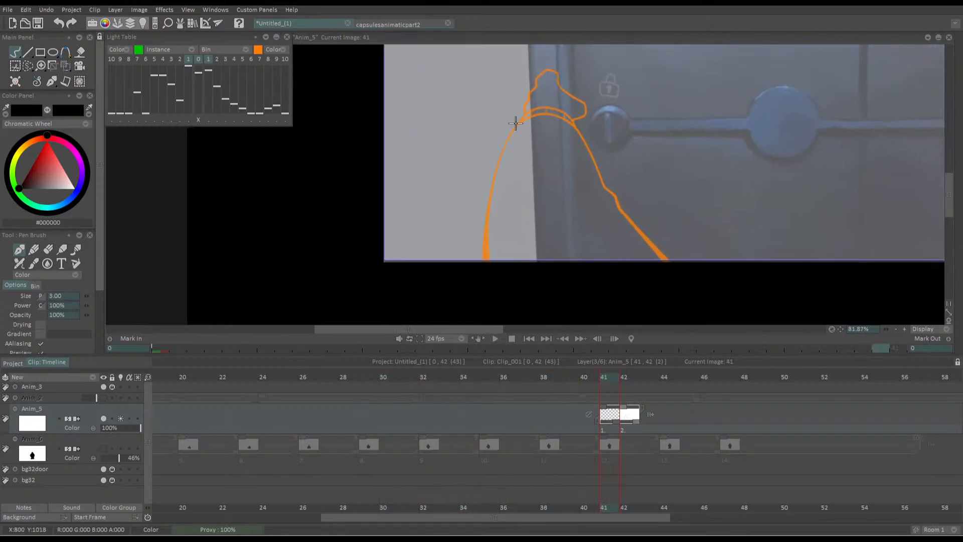
{"action": "mouse_move", "coordinate": [626, 271]}
{"action": "left_mouse_down"}
{"action": "mouse_move", "coordinate": [592, 227]}
{"action": "mouse_move", "coordinate": [480, 271]}
{"action": "left_mouse_up"}
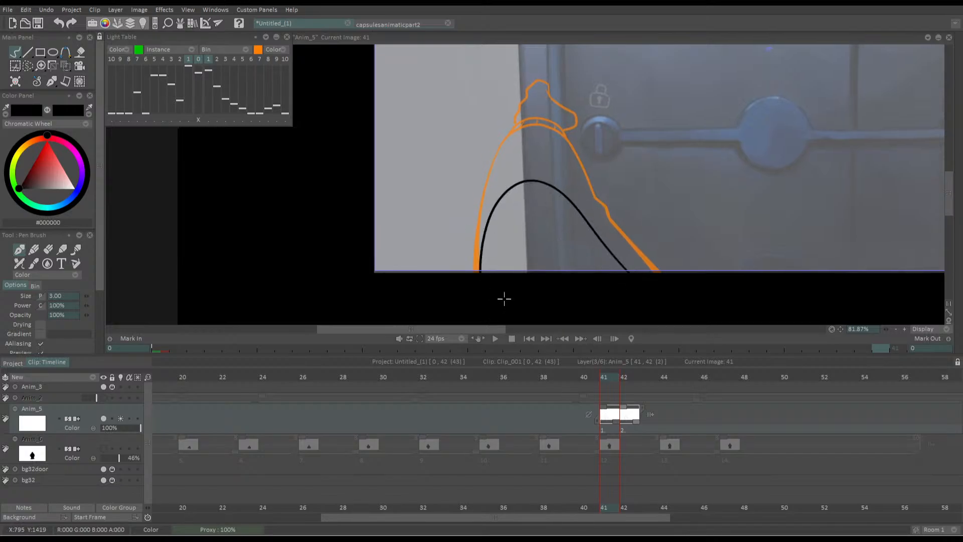
{"action": "key", "text": "ctrl+z"}
{"action": "left_click_drag", "start_coordinate": [624, 264], "coordinate": [479, 271]}
{"action": "key", "text": "ctrl+z"}
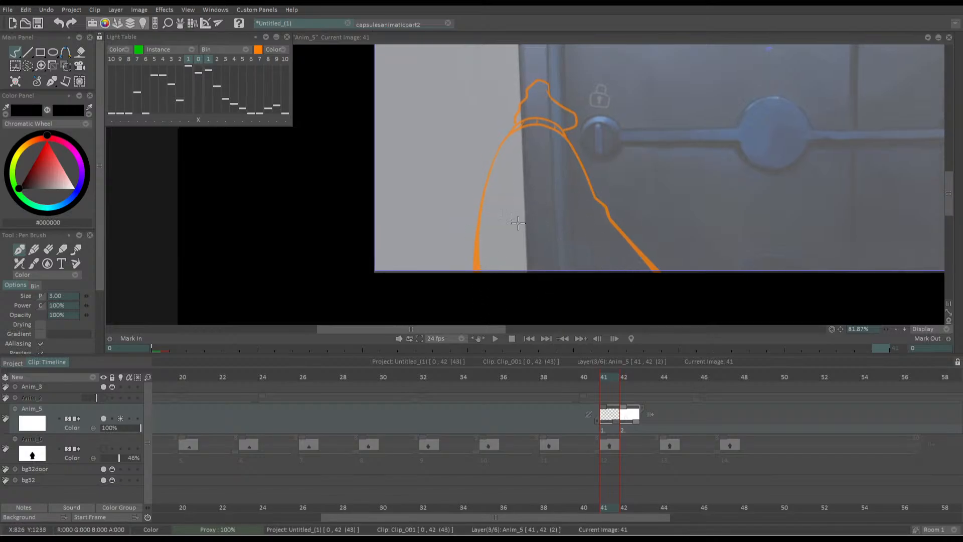
{"action": "mouse_move", "coordinate": [650, 269]}
{"action": "left_mouse_down"}
{"action": "mouse_move", "coordinate": [506, 211]}
{"action": "mouse_move", "coordinate": [486, 251]}
{"action": "left_mouse_up"}
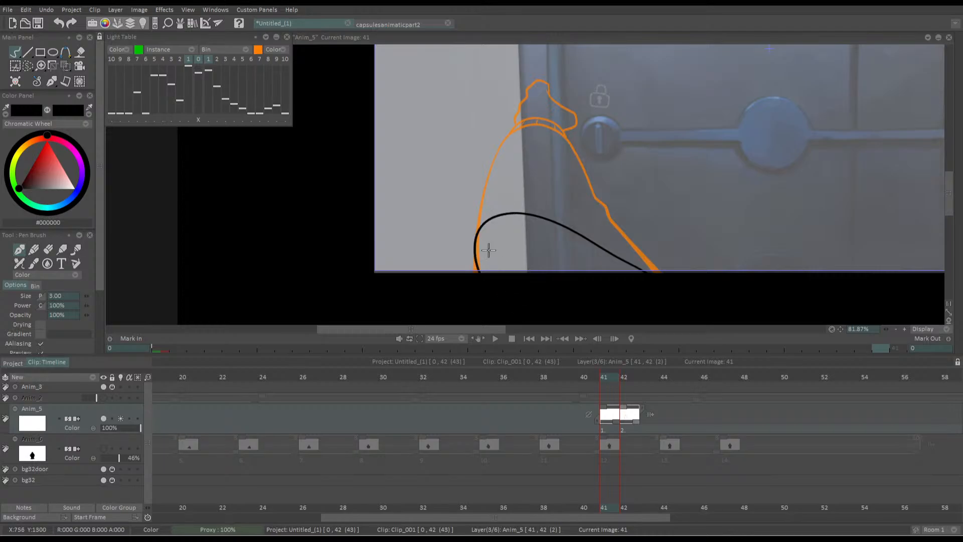
{"action": "key", "text": "ctrl+z"}
{"action": "mouse_move", "coordinate": [624, 270]}
{"action": "left_mouse_down"}
{"action": "mouse_move", "coordinate": [563, 227]}
{"action": "mouse_move", "coordinate": [476, 270]}
{"action": "left_mouse_up"}
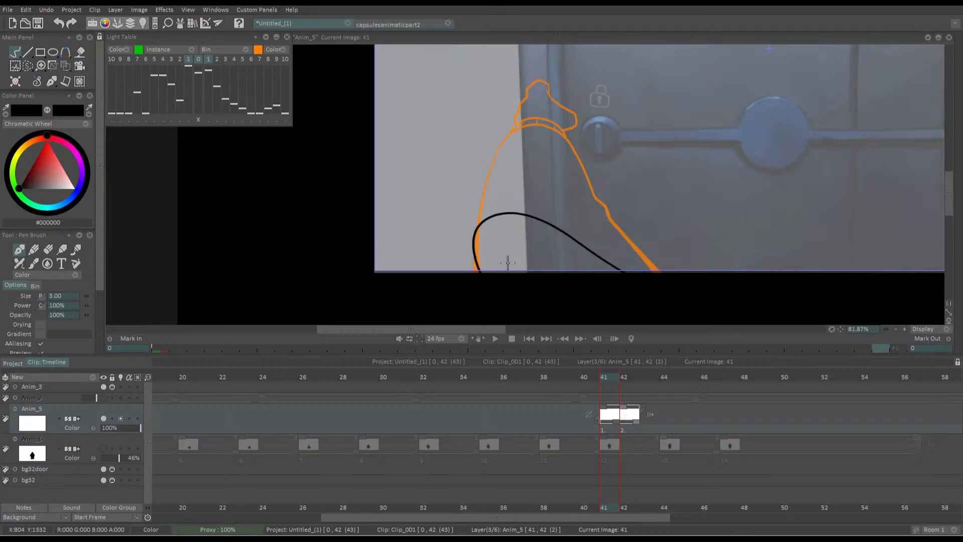
{"action": "key", "text": "ctrl+z"}
{"action": "mouse_move", "coordinate": [626, 279]}
{"action": "left_mouse_down"}
{"action": "mouse_move", "coordinate": [577, 223]}
{"action": "mouse_move", "coordinate": [495, 292]}
{"action": "left_mouse_up"}
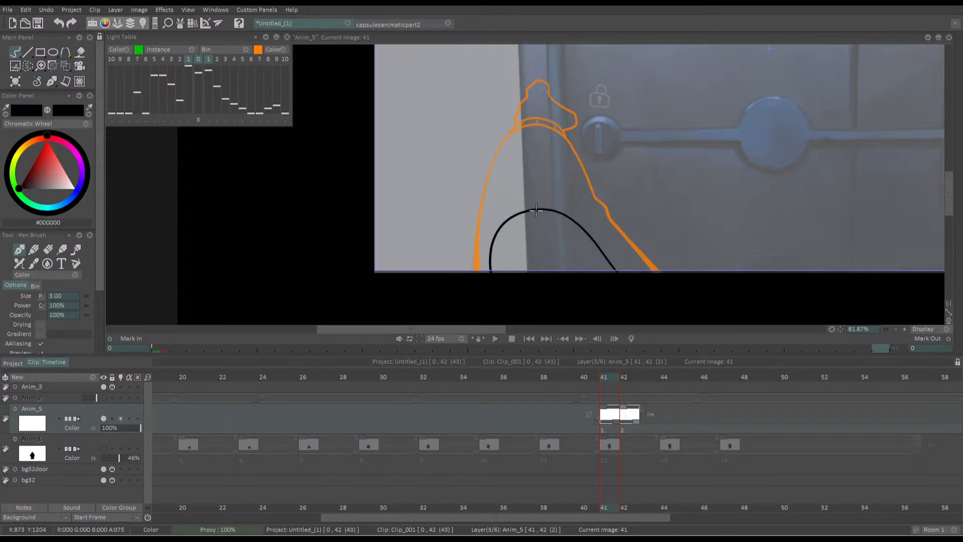
{"action": "left_click_drag", "start_coordinate": [544, 205], "coordinate": [497, 241]}
{"action": "key", "text": "ctrl+z"}
{"action": "key", "text": "ctrl+z"}
Draw a low, shallow arc for the arm's first appearance at the picture's lower edge, and add a blank image at frame 42
{"action": "left_click_drag", "start_coordinate": [622, 272], "coordinate": [488, 283]}
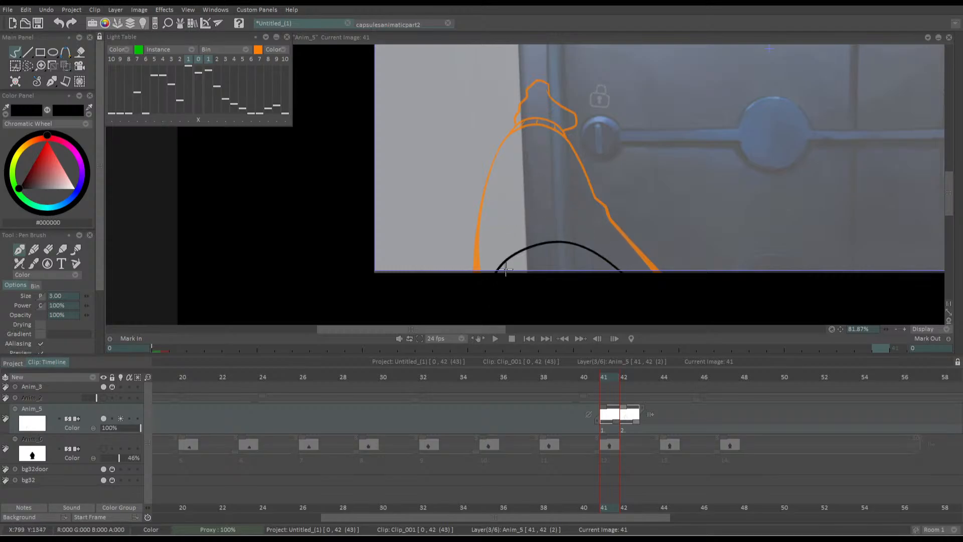
{"action": "left_click", "coordinate": [615, 338]}
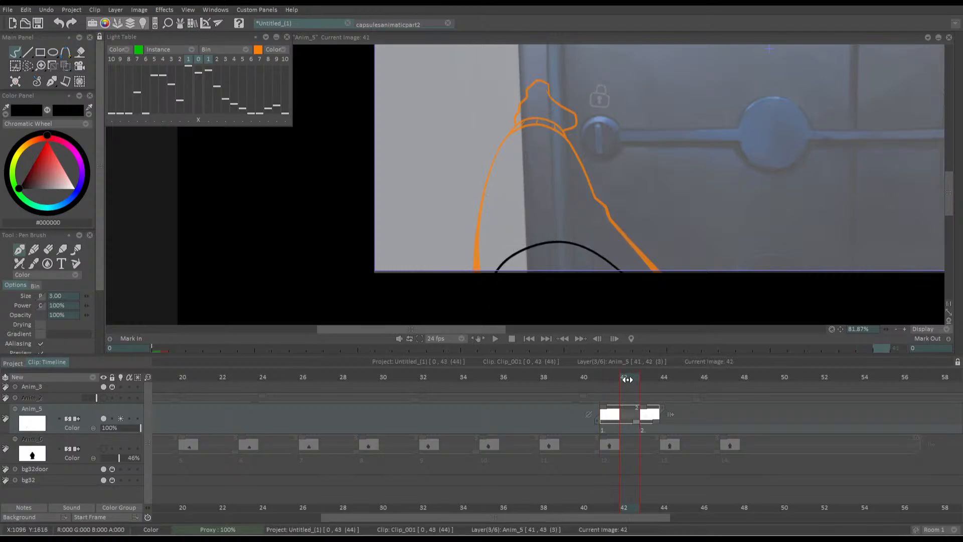
{"action": "key", "text": "Return"}
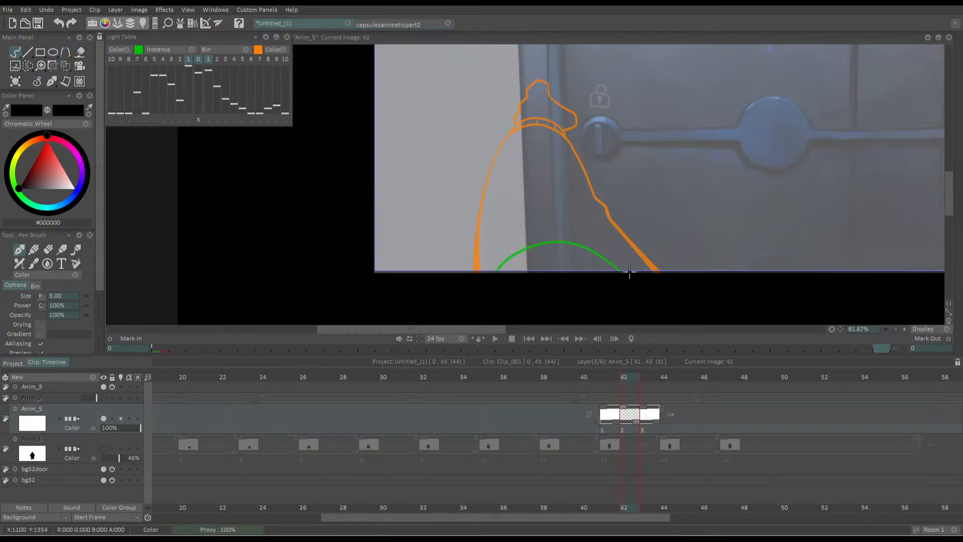
Draw a taller arm arc above the previous one at frame 42, with a thin cuff and a small peaked hand on top
{"action": "mouse_move", "coordinate": [629, 273]}
{"action": "left_mouse_down"}
{"action": "mouse_move", "coordinate": [487, 241]}
{"action": "mouse_move", "coordinate": [491, 295]}
{"action": "left_mouse_up"}
{"action": "key", "text": "ctrl+z"}
{"action": "mouse_move", "coordinate": [633, 274]}
{"action": "left_mouse_down"}
{"action": "mouse_move", "coordinate": [574, 218]}
{"action": "mouse_move", "coordinate": [499, 305]}
{"action": "left_mouse_up"}
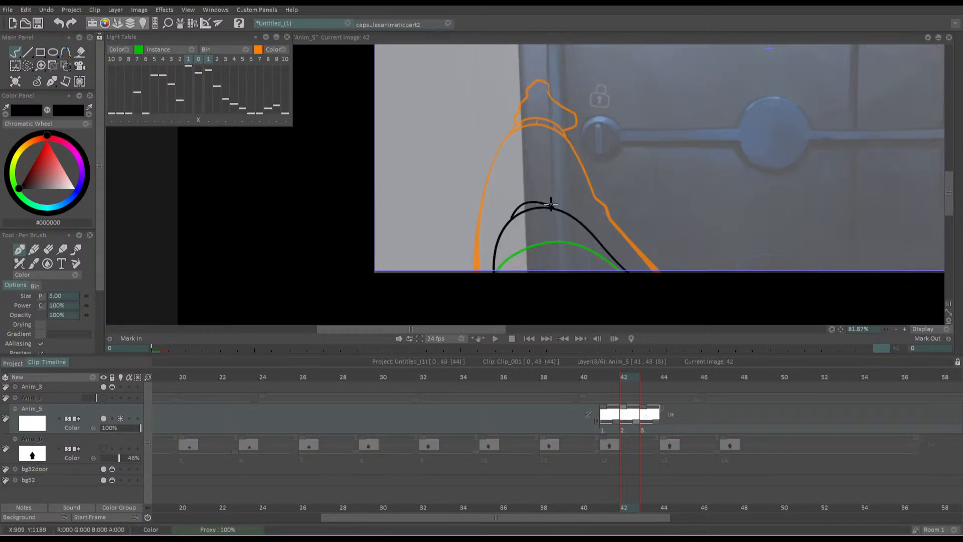
{"action": "key", "text": "ctrl+z"}
{"action": "mouse_move", "coordinate": [505, 223]}
{"action": "left_mouse_down"}
{"action": "mouse_move", "coordinate": [516, 206]}
{"action": "mouse_move", "coordinate": [541, 202]}
{"action": "left_mouse_up"}
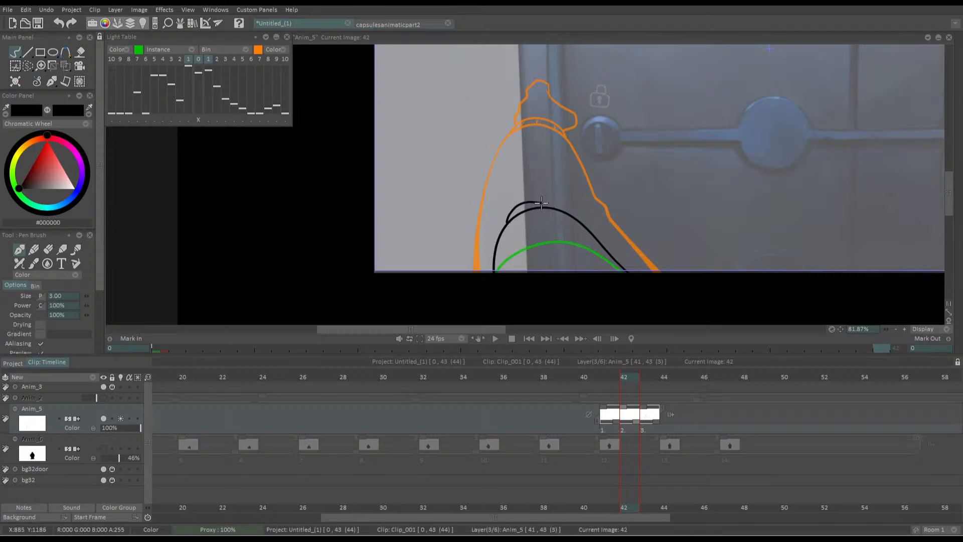
{"action": "key", "text": "ctrl+z"}
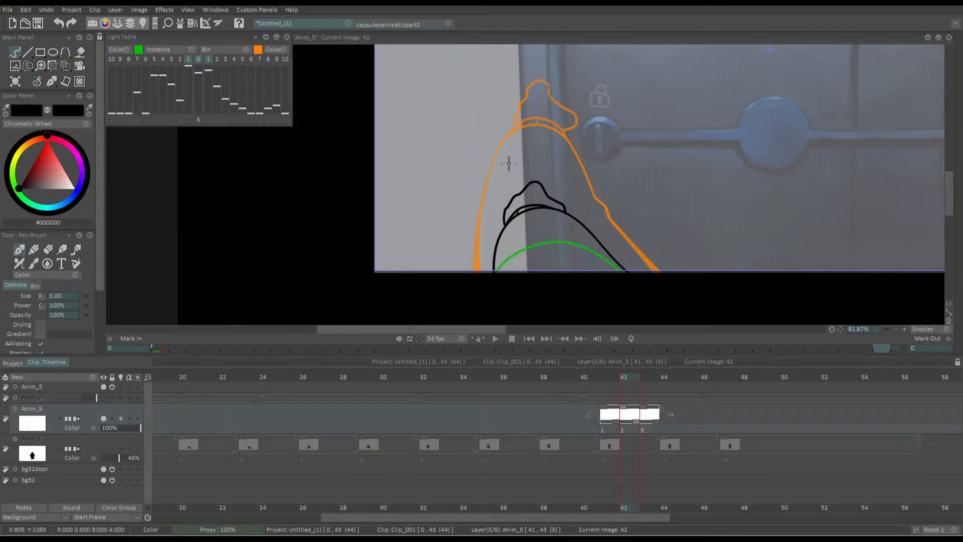
Compare the new arm drawing with the full reach at frame 43 and insert a blank image between them
{"action": "key", "text": "Right"}
{"action": "key", "text": "Left"}
{"action": "key", "text": "Right"}
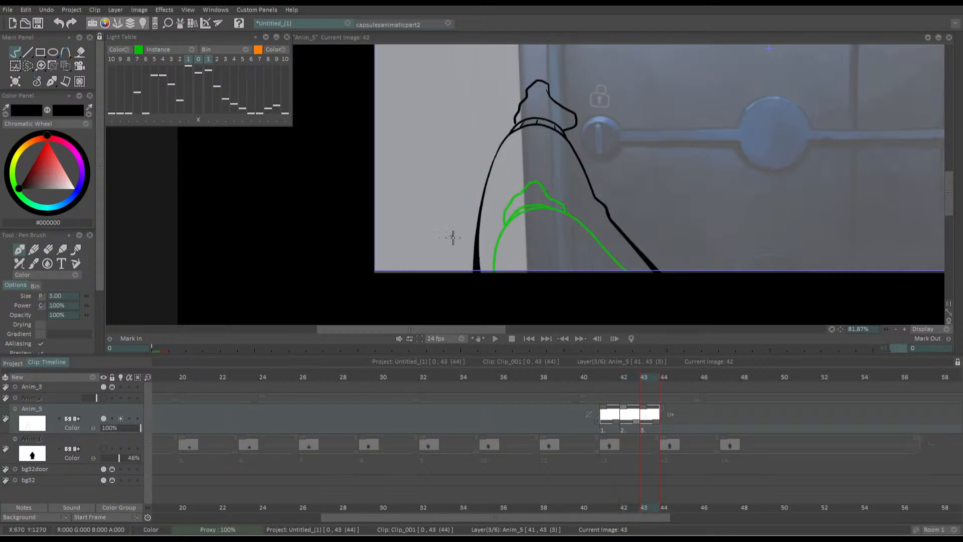
{"action": "left_click_drag", "start_coordinate": [637, 421], "coordinate": [651, 421]}
{"action": "key", "text": "BackSpace"}
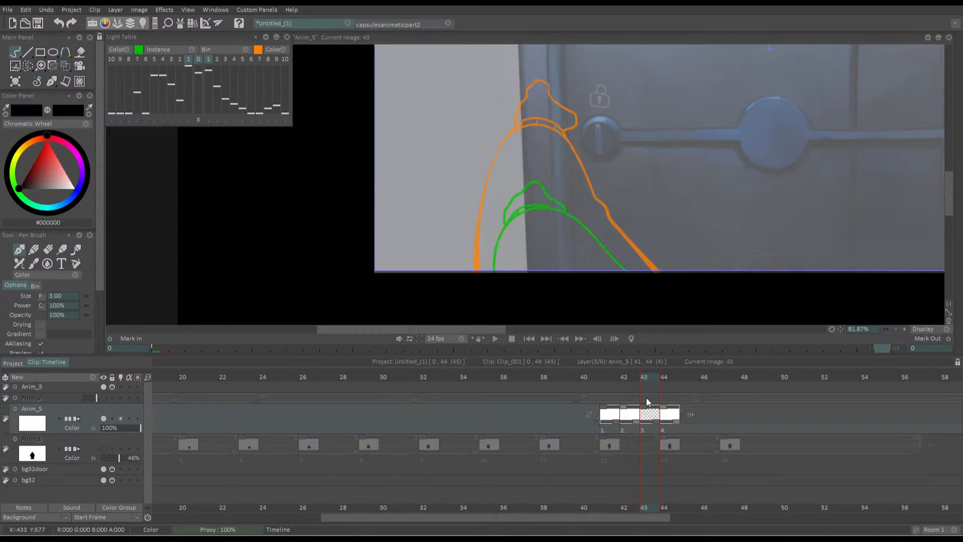
Trace the arm outline at frame 43 just inside the next drawing, including the notched elbow fold down to the lower edge
{"action": "left_click_drag", "start_coordinate": [489, 144], "coordinate": [490, 122]}
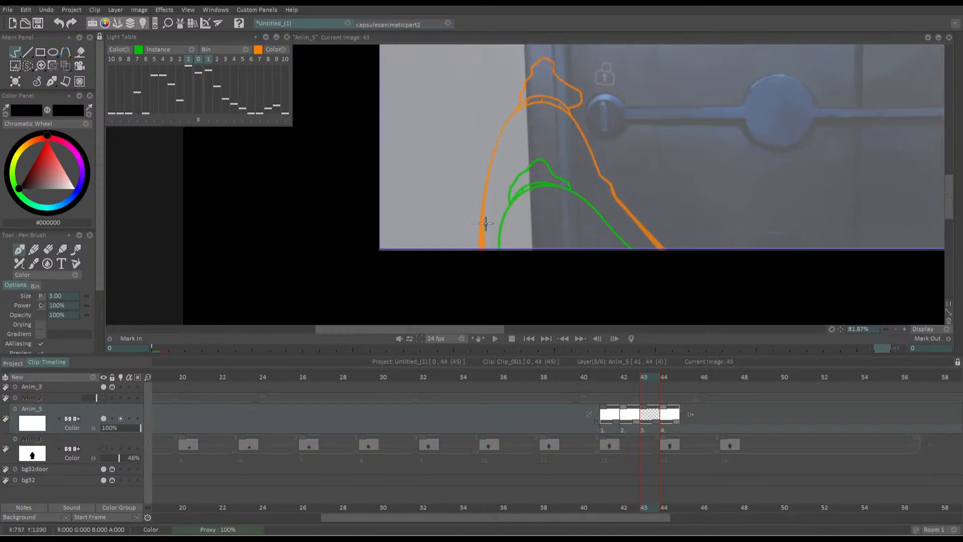
{"action": "left_click_drag", "start_coordinate": [486, 177], "coordinate": [557, 206]}
{"action": "left_click_drag", "start_coordinate": [501, 235], "coordinate": [501, 238]}
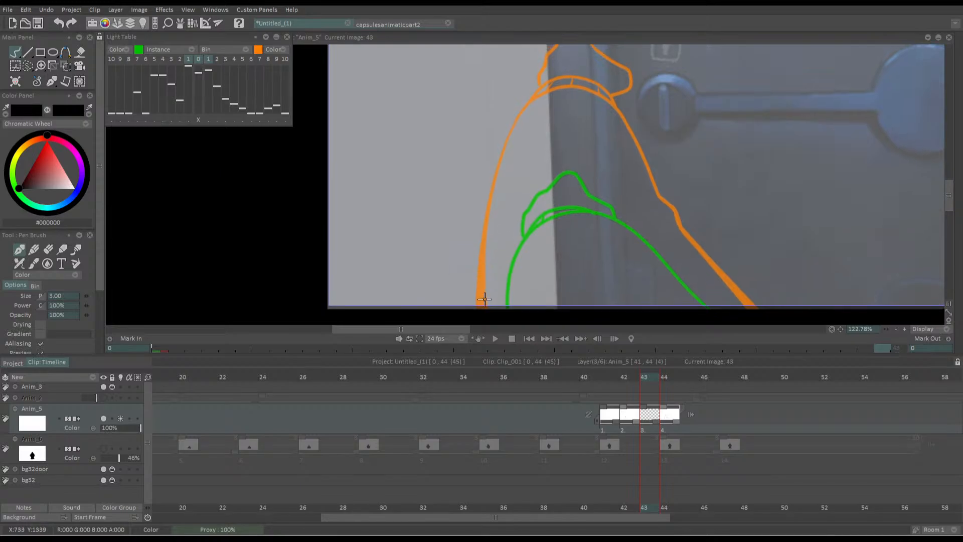
{"action": "mouse_move", "coordinate": [483, 301]}
{"action": "left_mouse_down"}
{"action": "mouse_move", "coordinate": [479, 168]}
{"action": "mouse_move", "coordinate": [494, 149]}
{"action": "left_mouse_up"}
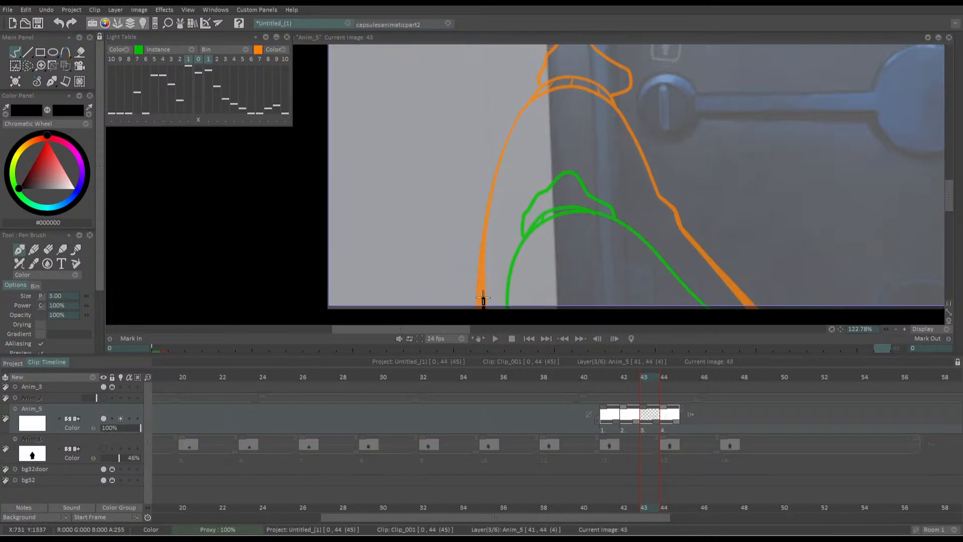
{"action": "mouse_move", "coordinate": [482, 300]}
{"action": "left_mouse_down"}
{"action": "mouse_move", "coordinate": [500, 165]}
{"action": "mouse_move", "coordinate": [530, 95]}
{"action": "mouse_move", "coordinate": [566, 80]}
{"action": "mouse_move", "coordinate": [601, 87]}
{"action": "mouse_move", "coordinate": [658, 192]}
{"action": "left_mouse_up"}
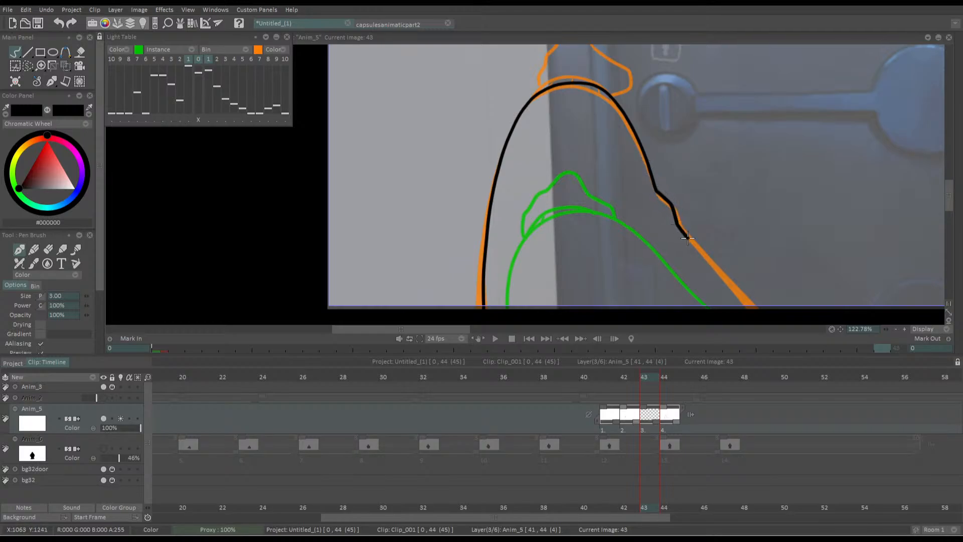
{"action": "left_click_drag", "start_coordinate": [687, 238], "coordinate": [763, 318]}
Draw the cuff's upper arc over the top of the arm and add its short dividing lines
{"action": "scroll", "coordinate": [555, 157], "scroll_direction": "up", "scroll_amount": 5}
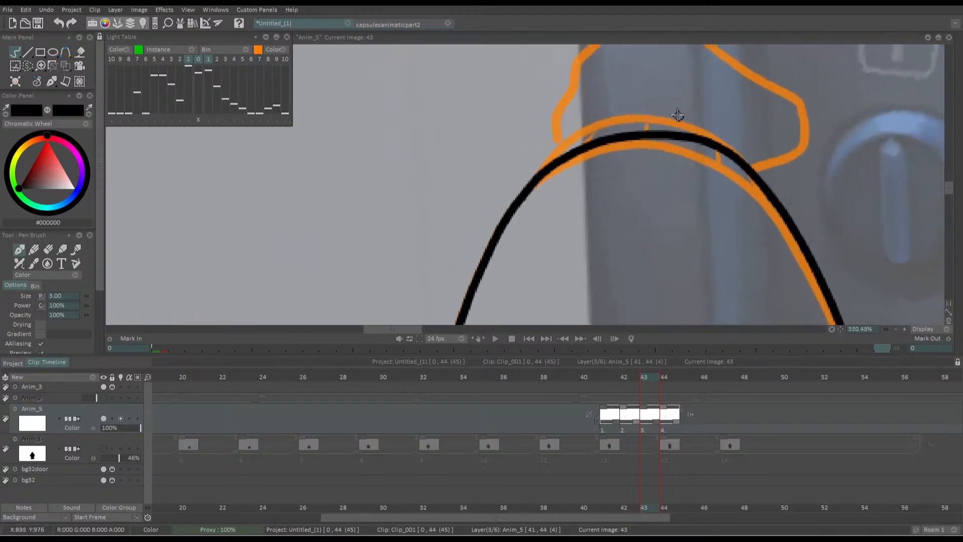
{"action": "left_click_drag", "start_coordinate": [566, 60], "coordinate": [513, 110]}
{"action": "mouse_move", "coordinate": [490, 216]}
{"action": "left_mouse_down"}
{"action": "mouse_move", "coordinate": [634, 155]}
{"action": "mouse_move", "coordinate": [691, 202]}
{"action": "mouse_move", "coordinate": [540, 170]}
{"action": "mouse_move", "coordinate": [696, 217]}
{"action": "left_mouse_up"}
{"action": "key", "text": "ctrl+z"}
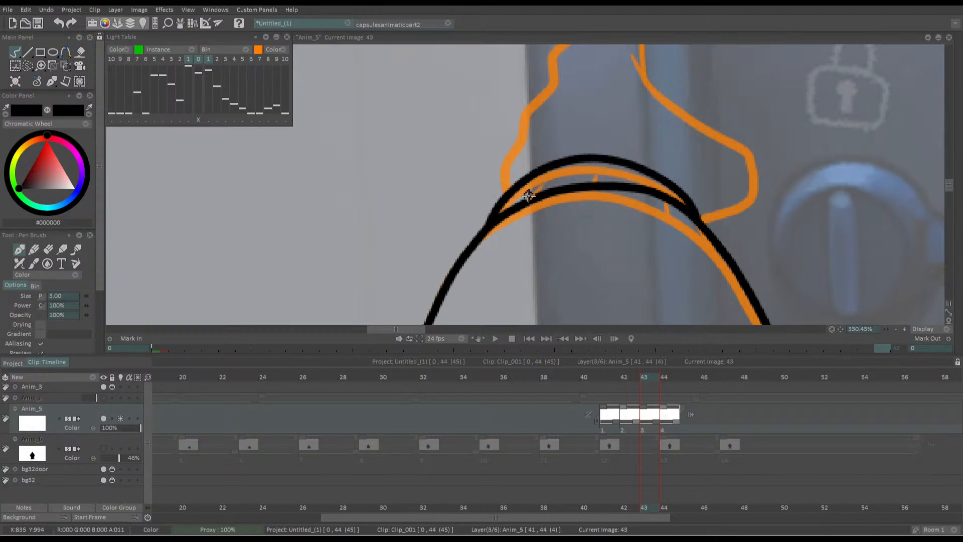
{"action": "mouse_move", "coordinate": [531, 194]}
{"action": "left_mouse_down"}
{"action": "mouse_move", "coordinate": [549, 170]}
{"action": "mouse_move", "coordinate": [596, 182]}
{"action": "left_mouse_up"}
{"action": "left_click_drag", "start_coordinate": [665, 180], "coordinate": [662, 194]}
Trace the hand above the cuff slightly inside the next drawing, with a rounded peak and blunt fingers towards the lock knob
{"action": "left_click_drag", "start_coordinate": [537, 119], "coordinate": [547, 209]}
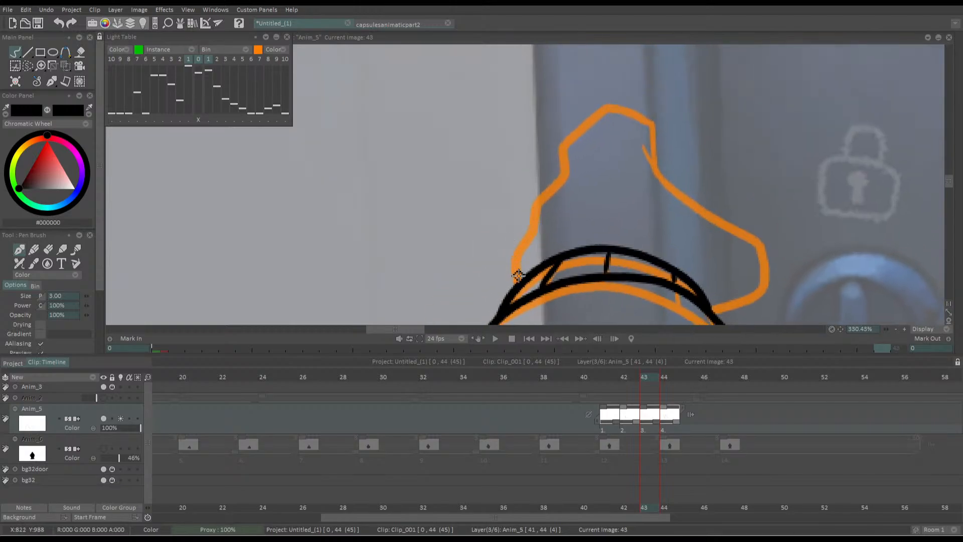
{"action": "mouse_move", "coordinate": [519, 277]}
{"action": "left_mouse_down"}
{"action": "mouse_move", "coordinate": [520, 234]}
{"action": "mouse_move", "coordinate": [571, 142]}
{"action": "mouse_move", "coordinate": [624, 115]}
{"action": "mouse_move", "coordinate": [651, 131]}
{"action": "mouse_move", "coordinate": [659, 168]}
{"action": "mouse_move", "coordinate": [740, 228]}
{"action": "mouse_move", "coordinate": [762, 273]}
{"action": "mouse_move", "coordinate": [702, 311]}
{"action": "left_mouse_up"}
{"action": "left_click_drag", "start_coordinate": [645, 130], "coordinate": [651, 156]}
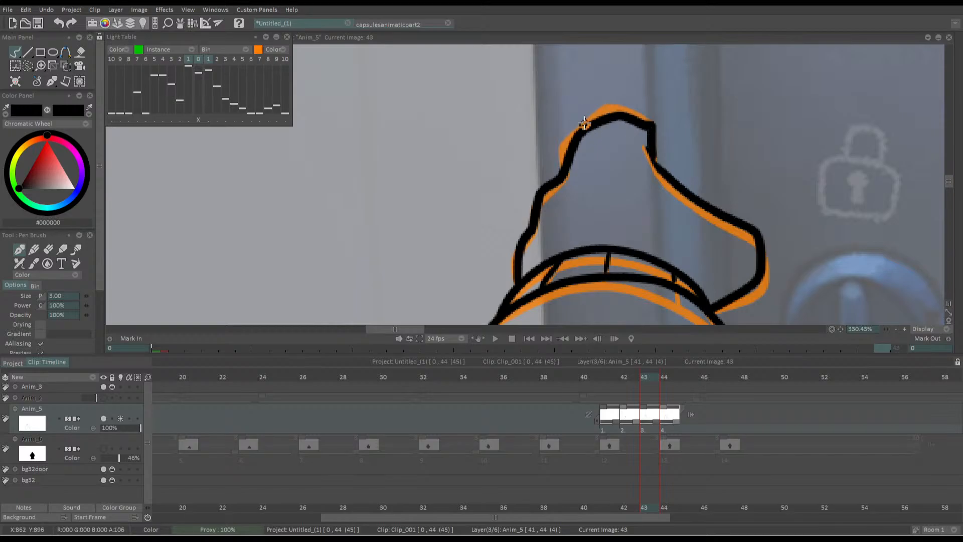
Thicken the arm's right outline from the elbow fold down to the picture's lower edge
{"action": "scroll", "coordinate": [515, 148], "scroll_direction": "down", "scroll_amount": 1}
{"action": "scroll", "coordinate": [515, 148], "scroll_direction": "down", "scroll_amount": 3}
{"action": "left_click_drag", "start_coordinate": [496, 215], "coordinate": [507, 103]}
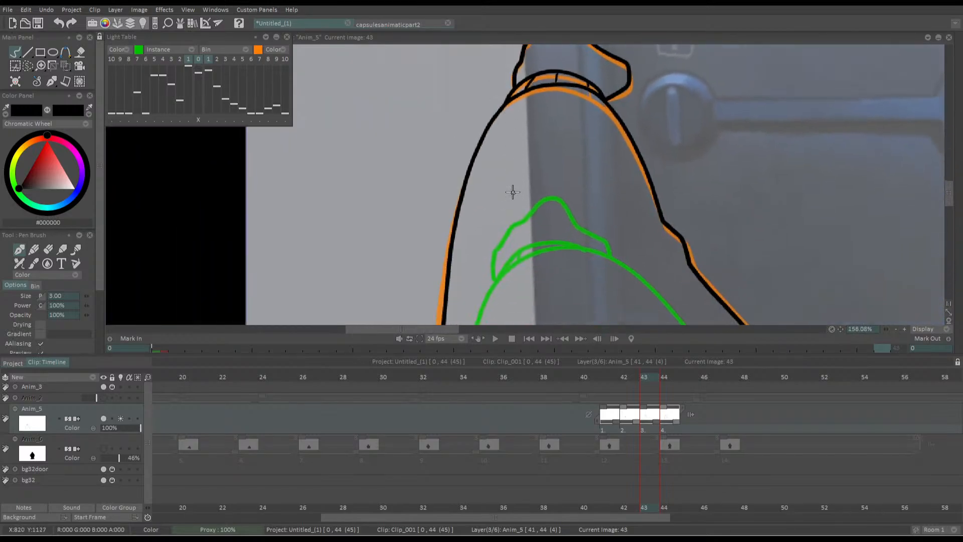
{"action": "scroll", "coordinate": [516, 215], "scroll_direction": "down", "scroll_amount": 2}
{"action": "left_click_drag", "start_coordinate": [536, 263], "coordinate": [534, 153]}
{"action": "left_click_drag", "start_coordinate": [696, 185], "coordinate": [758, 264]}
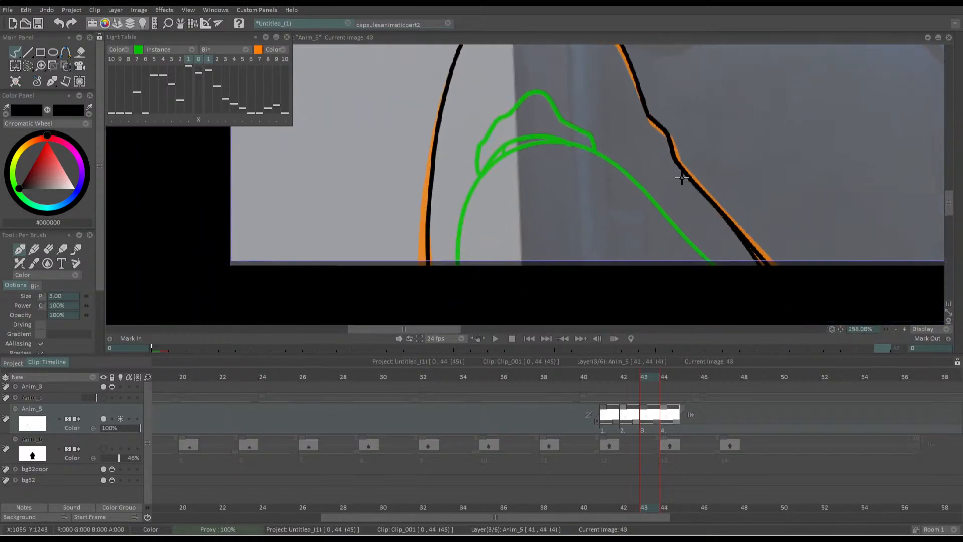
{"action": "key", "text": "ctrl+z"}
{"action": "left_click_drag", "start_coordinate": [680, 170], "coordinate": [760, 261]}
{"action": "left_click_drag", "start_coordinate": [680, 169], "coordinate": [742, 244]}
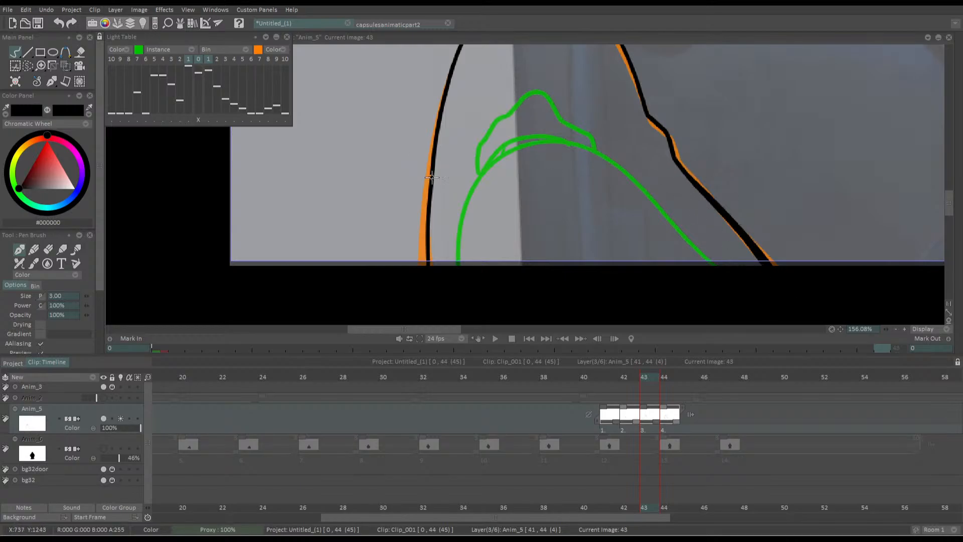
Thicken the lower part of the arm's left outline with strokes widening towards the picture's edge
{"action": "left_click_drag", "start_coordinate": [445, 106], "coordinate": [425, 280]}
{"action": "left_click_drag", "start_coordinate": [435, 136], "coordinate": [427, 275]}
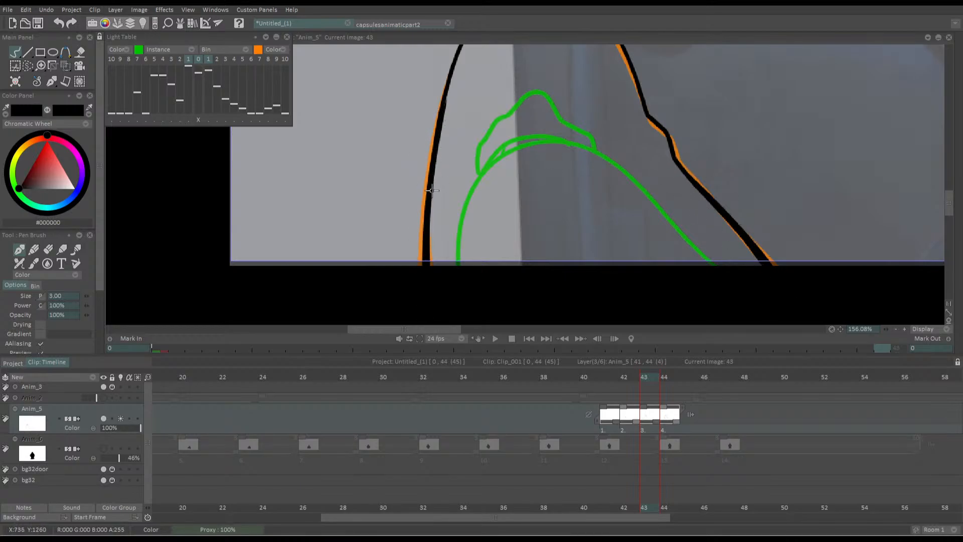
{"action": "left_click_drag", "start_coordinate": [434, 161], "coordinate": [431, 296]}
{"action": "scroll", "coordinate": [501, 186], "scroll_direction": "down", "scroll_amount": 5}
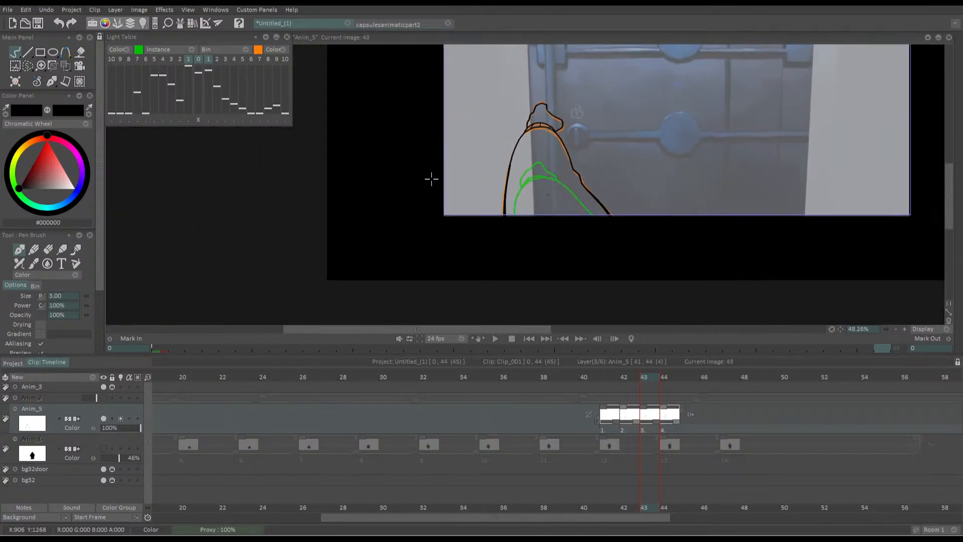
Stretch the exposure of the four arm drawings on Anim_5 to two frames each, ending at frame 48
{"action": "left_click_drag", "start_coordinate": [618, 422], "coordinate": [758, 416]}
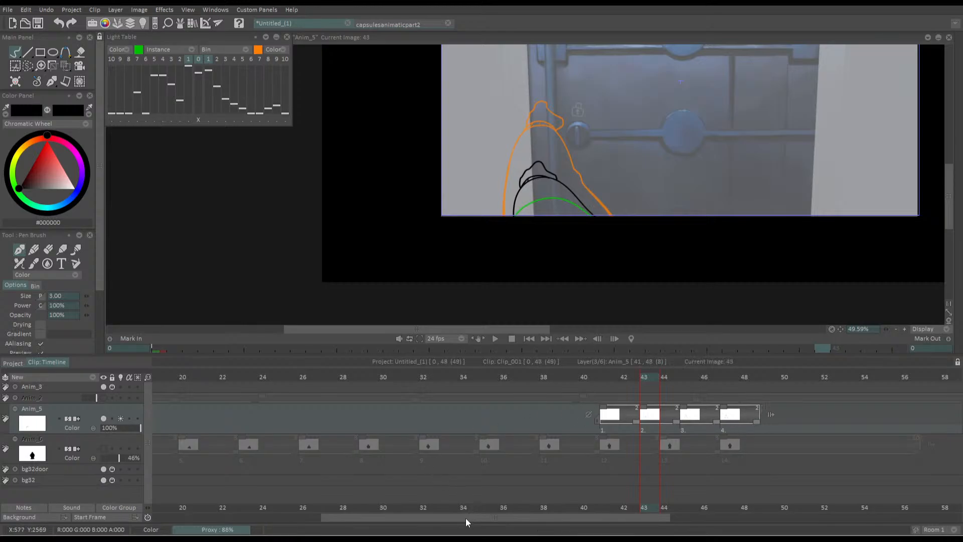
{"action": "left_click_drag", "start_coordinate": [466, 517], "coordinate": [570, 517]}
{"action": "left_click", "coordinate": [497, 383]}
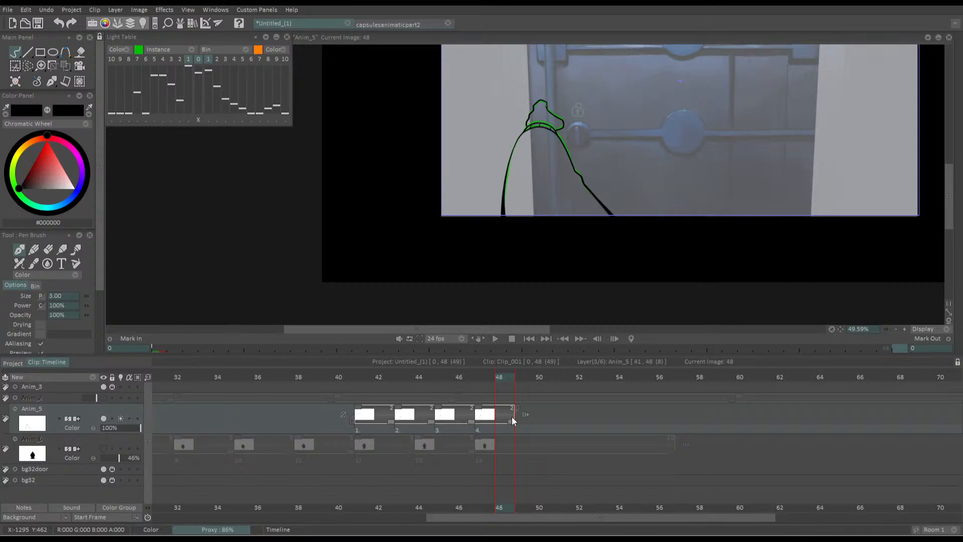
Play back the rising arm twice over the door background to examine its timing with the longer exposures
{"action": "key", "text": "Return"}
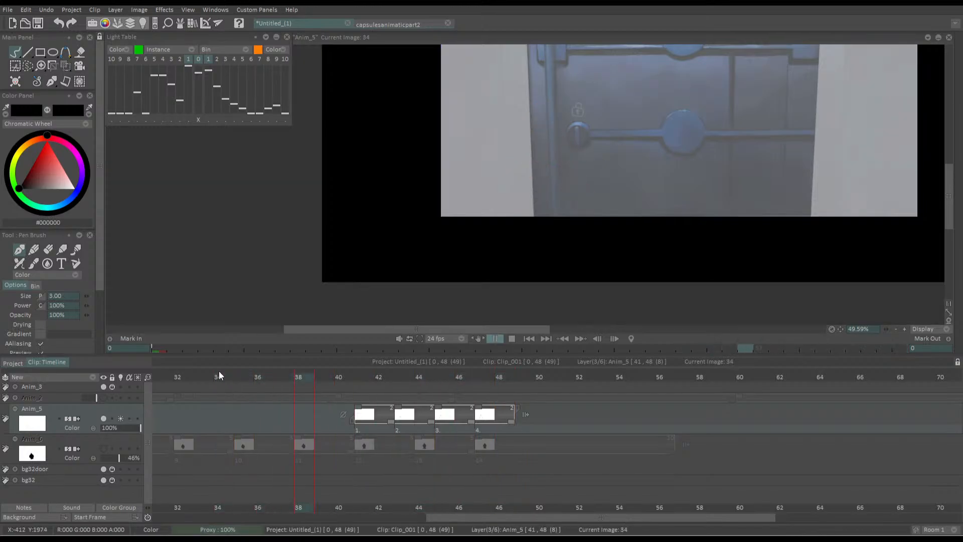
{"action": "left_click", "coordinate": [333, 364]}
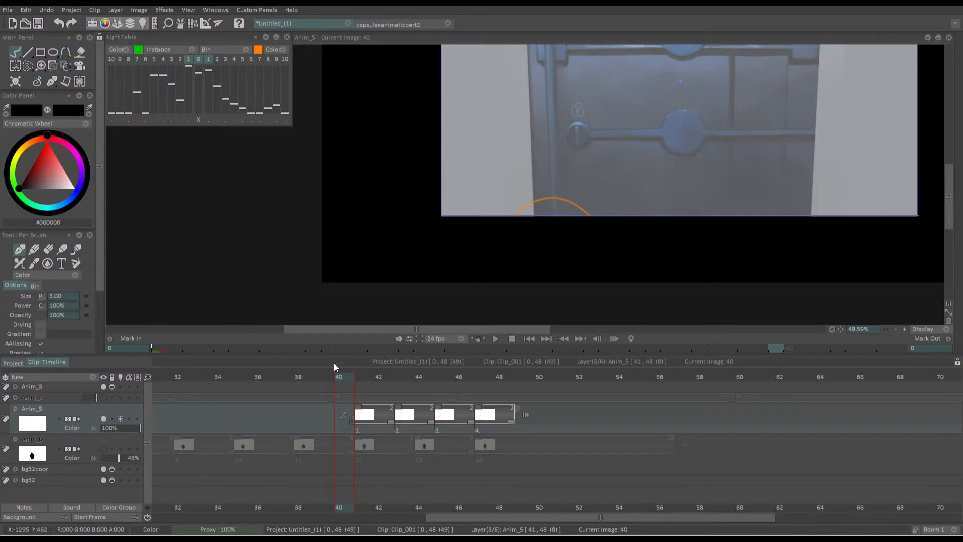
{"action": "left_click_drag", "start_coordinate": [479, 216], "coordinate": [471, 261]}
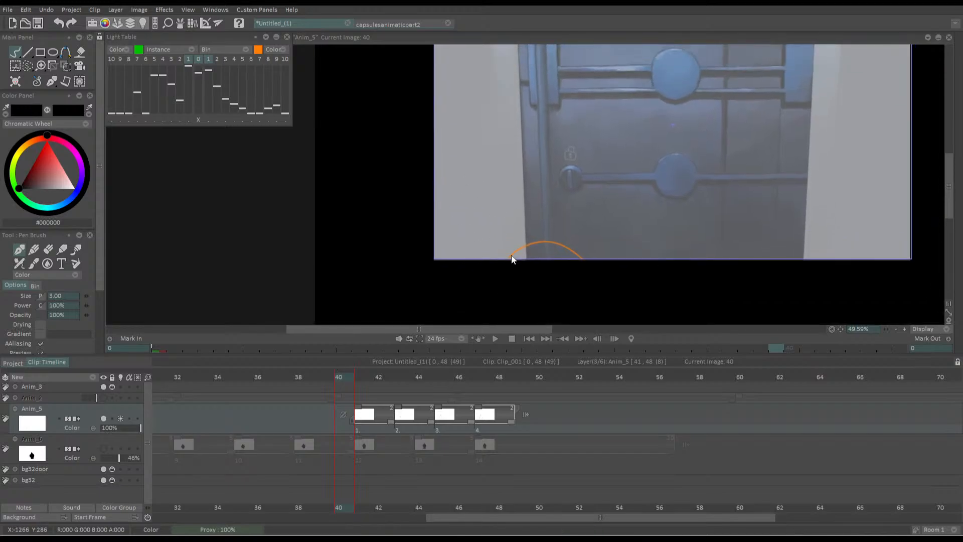
{"action": "left_click_drag", "start_coordinate": [554, 229], "coordinate": [463, 141]}
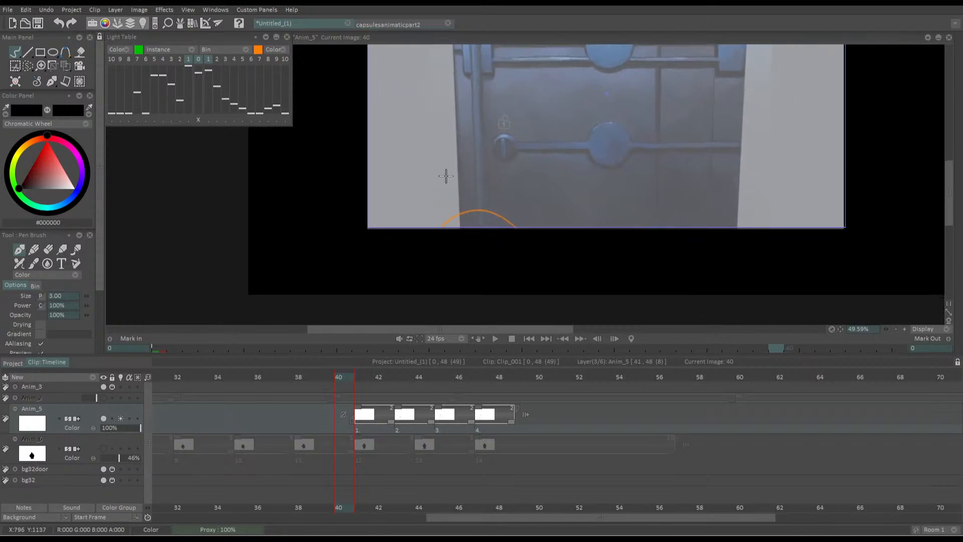
{"action": "left_click_drag", "start_coordinate": [446, 175], "coordinate": [466, 259]}
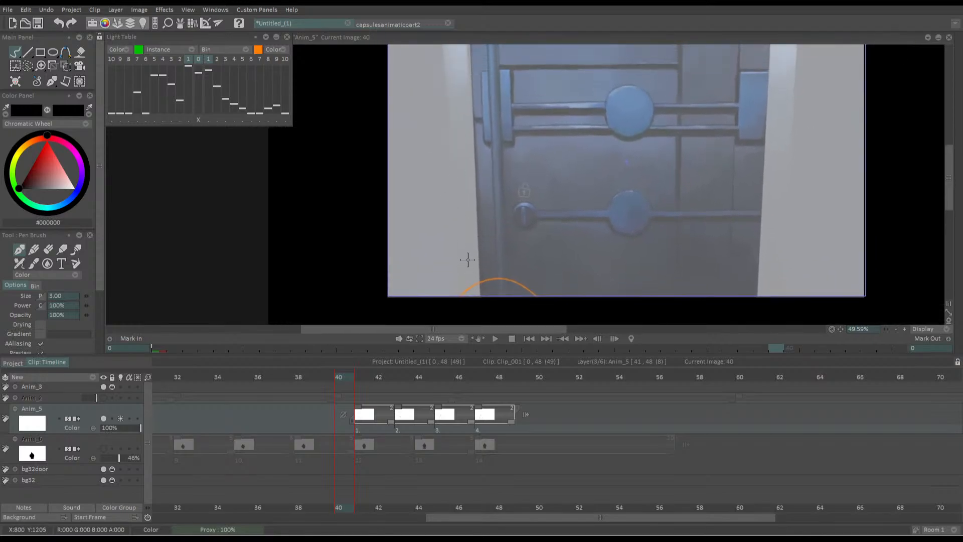
{"action": "scroll", "coordinate": [450, 171], "scroll_direction": "down", "scroll_amount": 2}
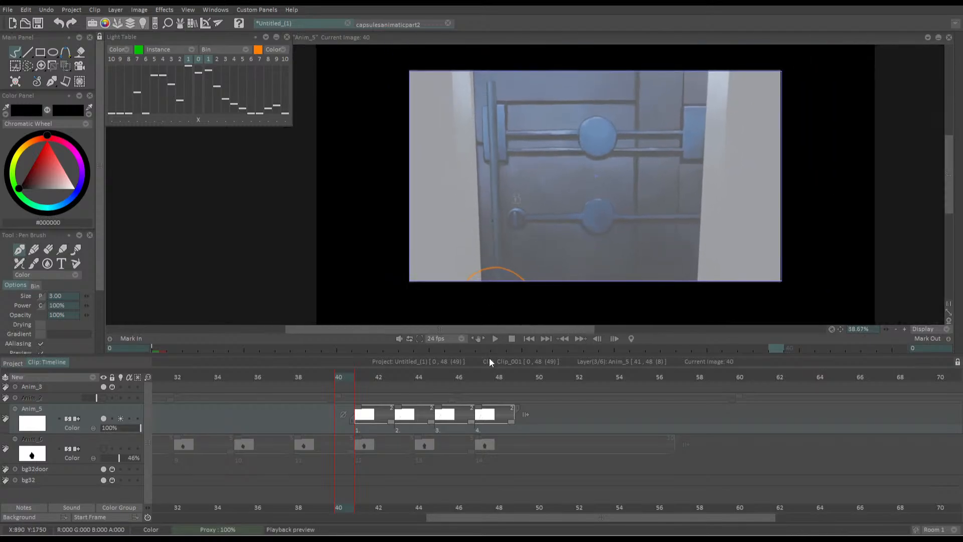
{"action": "key", "text": "space"}
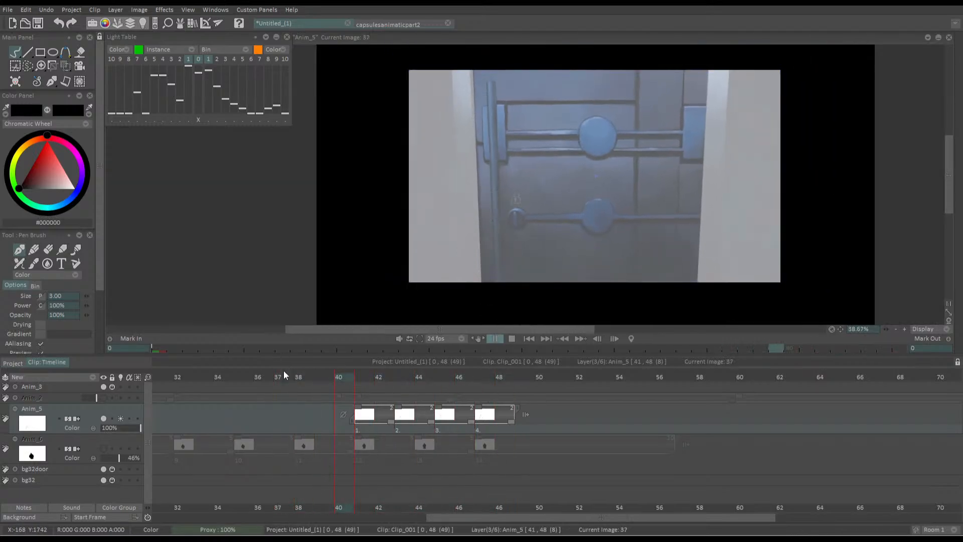
{"action": "key", "text": "space"}
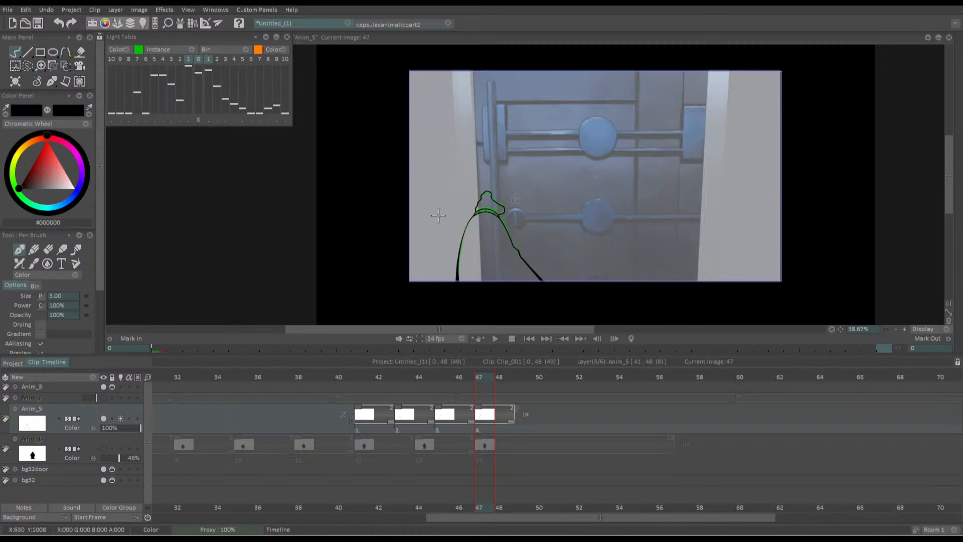
Try to nudge the arm drawing at frame 47 upwards with a vertical shift of -5
{"action": "scroll", "coordinate": [440, 215], "scroll_direction": "up", "scroll_amount": 5}
{"action": "key", "text": "t"}
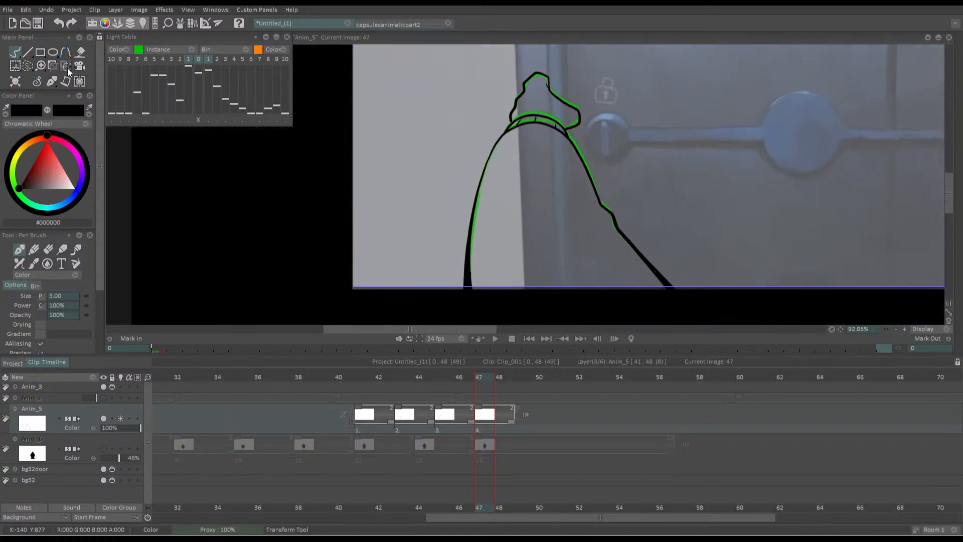
{"action": "left_click_drag", "start_coordinate": [500, 272], "coordinate": [501, 270]}
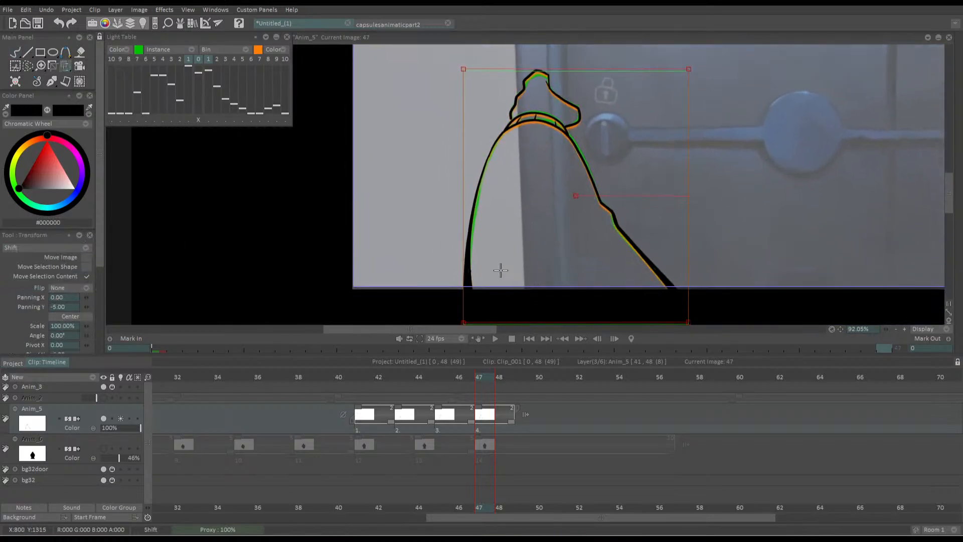
{"action": "key", "text": "Return"}
{"action": "key", "text": "Left"}
{"action": "key", "text": "Right"}
{"action": "left_click_drag", "start_coordinate": [464, 378], "coordinate": [245, 357]}
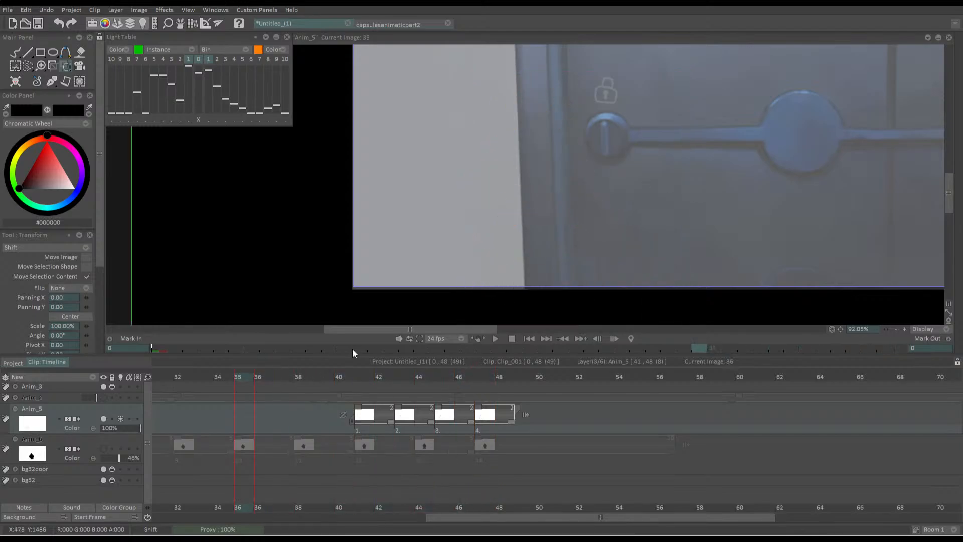
Shift the arm drawing at frame 45 by -1 horizontally and -5 vertically and check it in playback
{"action": "left_click", "coordinate": [437, 386]}
{"action": "left_click_drag", "start_coordinate": [483, 288], "coordinate": [482, 286]}
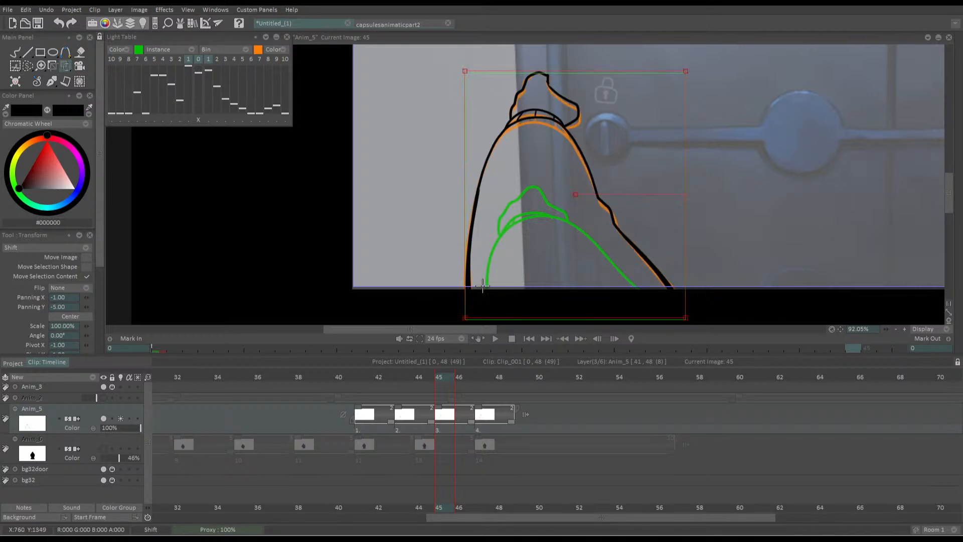
{"action": "key", "text": "Return"}
{"action": "key", "text": "Right"}
{"action": "key", "text": "Right"}
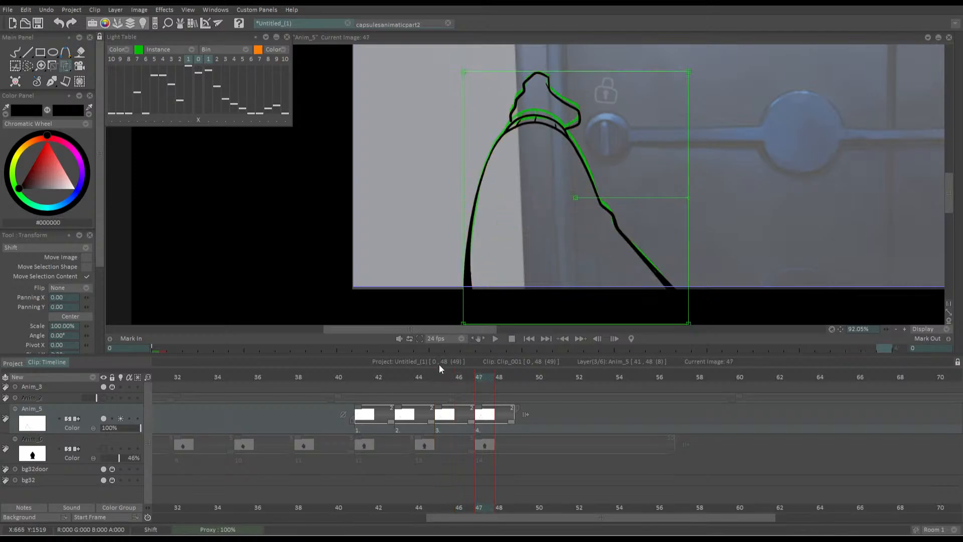
{"action": "left_click_drag", "start_coordinate": [437, 378], "coordinate": [292, 350]}
{"action": "key", "text": "Return"}
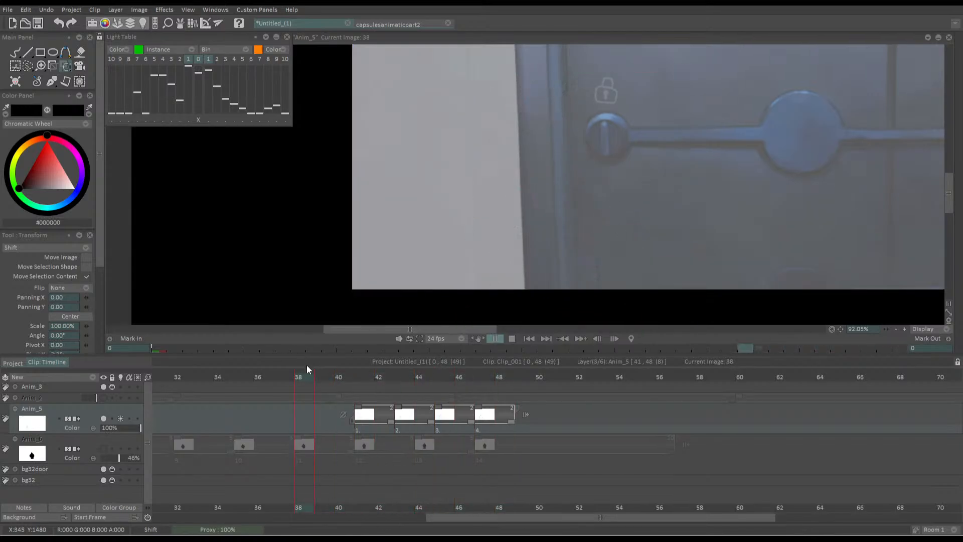
{"action": "key", "text": "Return"}
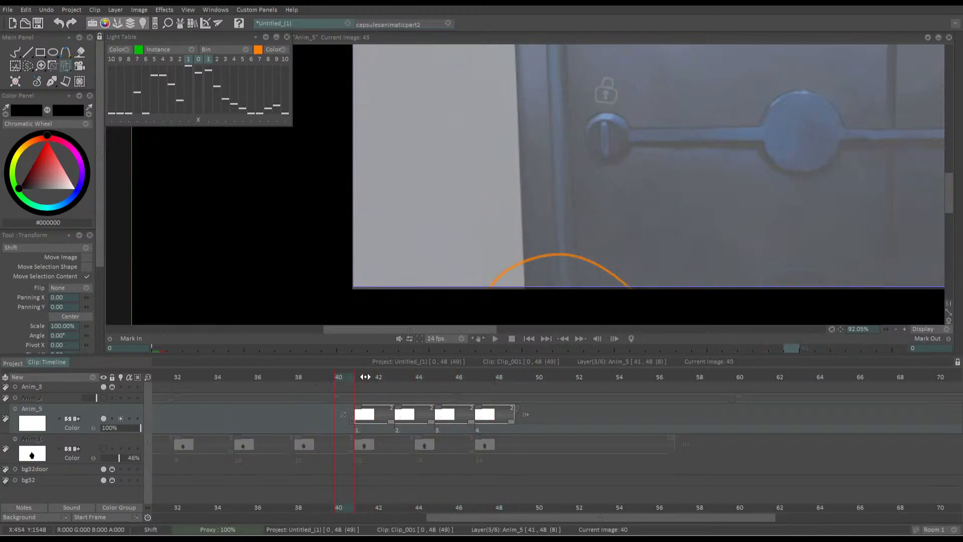
Hold the second arm drawing one frame longer and turn frame 45 into a new blank drawing
{"action": "left_click", "coordinate": [430, 423]}
{"action": "left_click_drag", "start_coordinate": [430, 423], "coordinate": [448, 422]}
{"action": "left_click", "coordinate": [447, 376]}
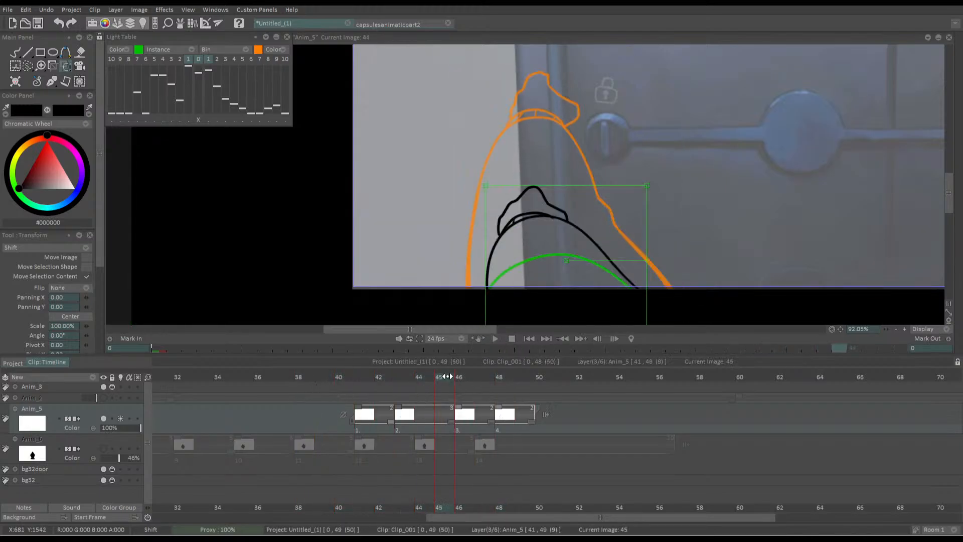
{"action": "key", "text": "Delete"}
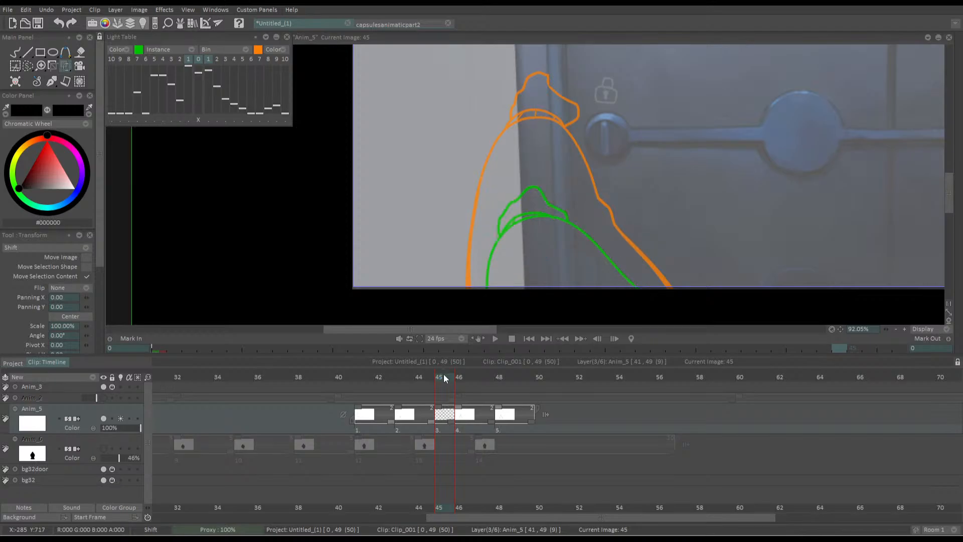
Draw the in-between arm arch with the pen brush on frame 45, peaking between the previous and next drawings
{"action": "key", "text": "b"}
{"action": "scroll", "coordinate": [438, 184], "scroll_direction": "up", "scroll_amount": 2}
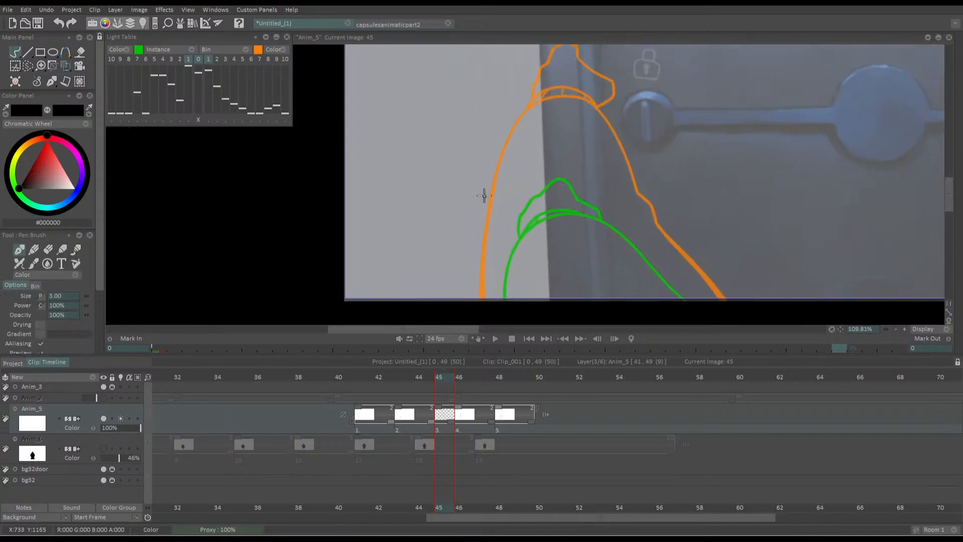
{"action": "mouse_move", "coordinate": [496, 299]}
{"action": "left_mouse_down"}
{"action": "mouse_move", "coordinate": [504, 208]}
{"action": "mouse_move", "coordinate": [543, 146]}
{"action": "mouse_move", "coordinate": [597, 156]}
{"action": "mouse_move", "coordinate": [681, 296]}
{"action": "left_mouse_up"}
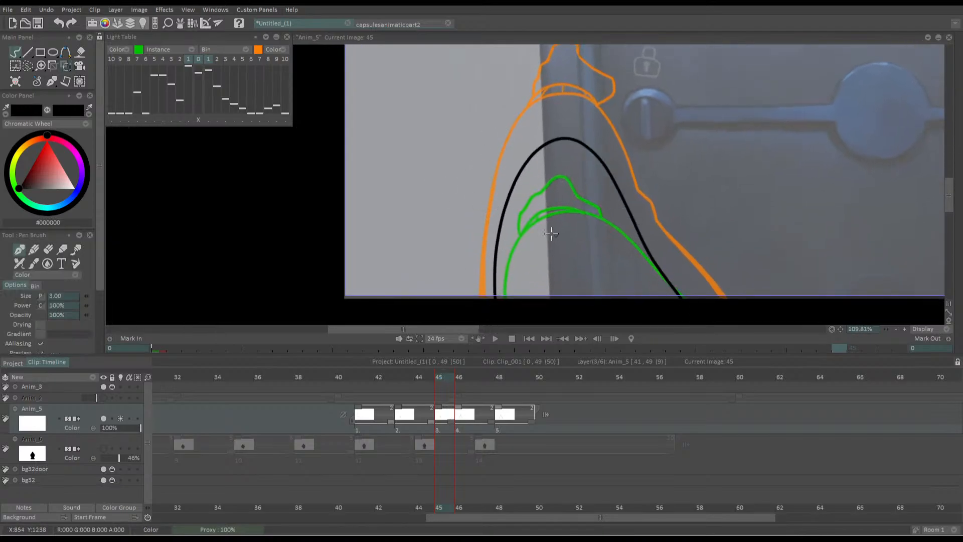
Draw the cuff's upper arc over the top of the in-between arm and divide it with three short lines
{"action": "mouse_move", "coordinate": [524, 164]}
{"action": "left_mouse_down"}
{"action": "mouse_move", "coordinate": [533, 141]}
{"action": "mouse_move", "coordinate": [557, 125]}
{"action": "mouse_move", "coordinate": [589, 148]}
{"action": "left_mouse_up"}
{"action": "left_click_drag", "start_coordinate": [398, 145], "coordinate": [394, 184]}
{"action": "left_click_drag", "start_coordinate": [500, 163], "coordinate": [528, 151]}
{"action": "left_click_drag", "start_coordinate": [526, 150], "coordinate": [583, 159]}
{"action": "key", "text": "ctrl+z"}
{"action": "mouse_move", "coordinate": [562, 236]}
{"action": "left_mouse_down"}
{"action": "mouse_move", "coordinate": [614, 166]}
{"action": "mouse_move", "coordinate": [700, 201]}
{"action": "left_mouse_up"}
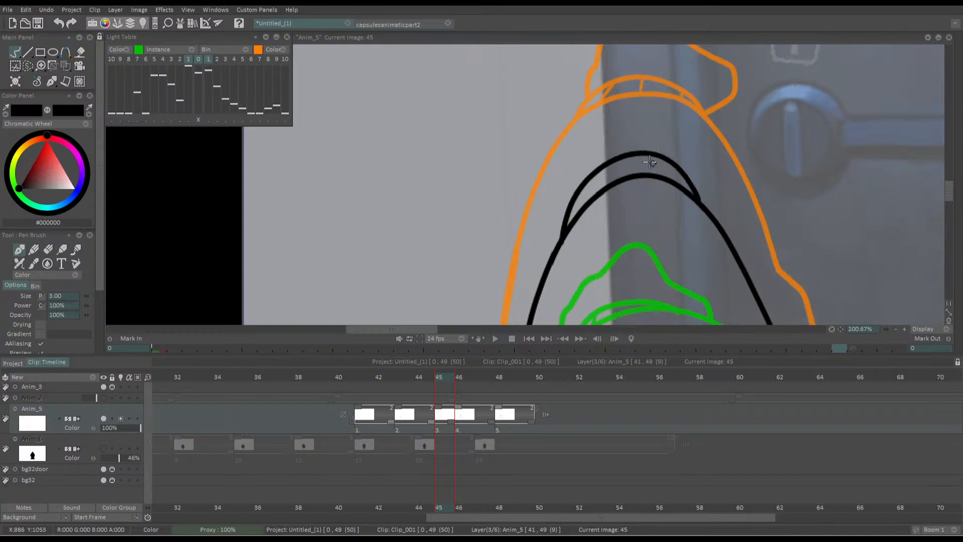
{"action": "left_click_drag", "start_coordinate": [591, 173], "coordinate": [586, 200]}
{"action": "left_click_drag", "start_coordinate": [625, 158], "coordinate": [624, 176]}
{"action": "left_click_drag", "start_coordinate": [666, 154], "coordinate": [671, 180]}
Outline the hand above the cuff with a tall rounded fingertip, a thumb reaching towards the lock knob, and rough finger strokes
{"action": "left_click_drag", "start_coordinate": [539, 121], "coordinate": [510, 191]}
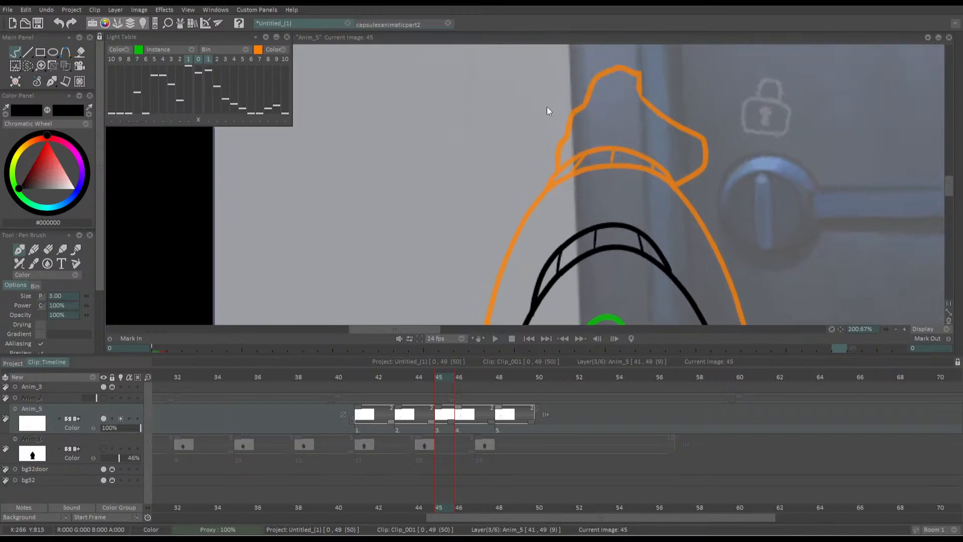
{"action": "left_click_drag", "start_coordinate": [483, 262], "coordinate": [464, 241]}
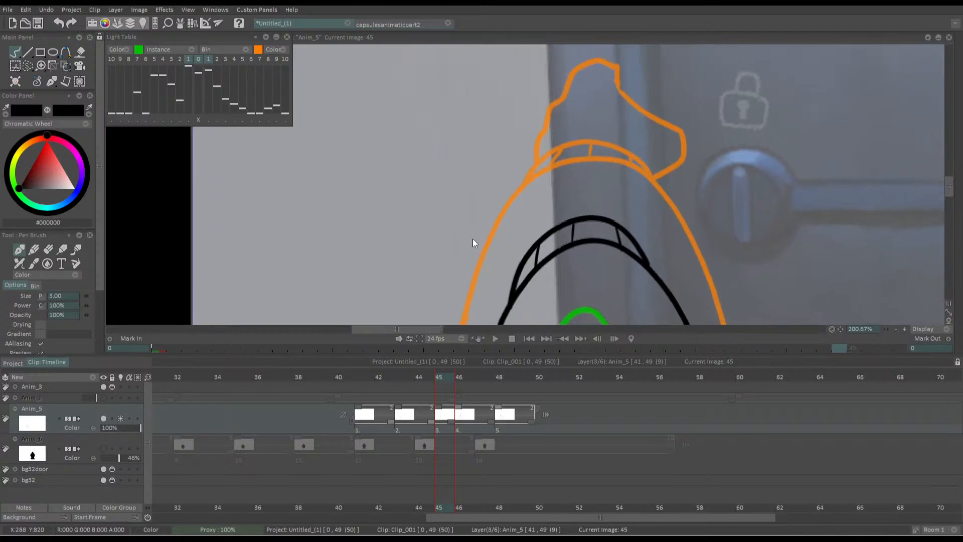
{"action": "left_click_drag", "start_coordinate": [473, 243], "coordinate": [546, 242]}
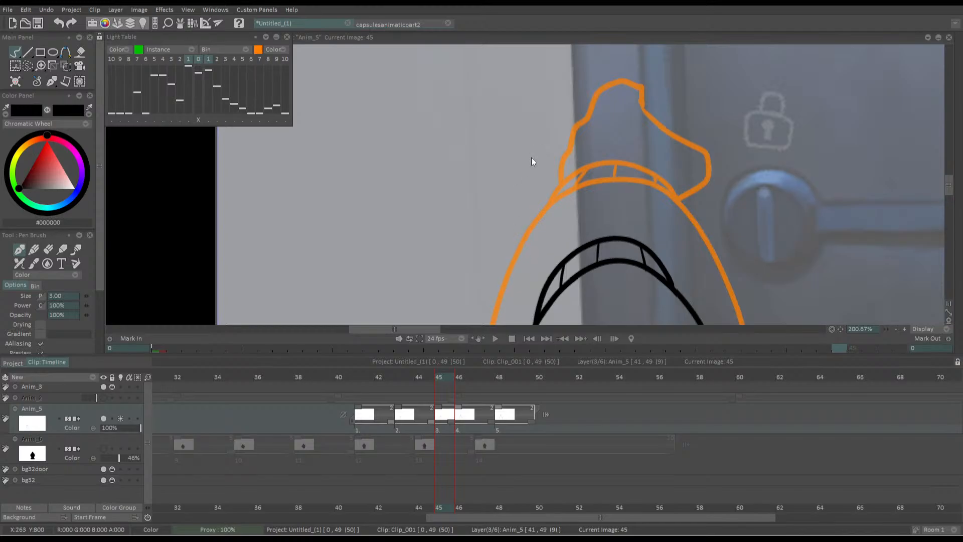
{"action": "left_click_drag", "start_coordinate": [546, 276], "coordinate": [570, 256]}
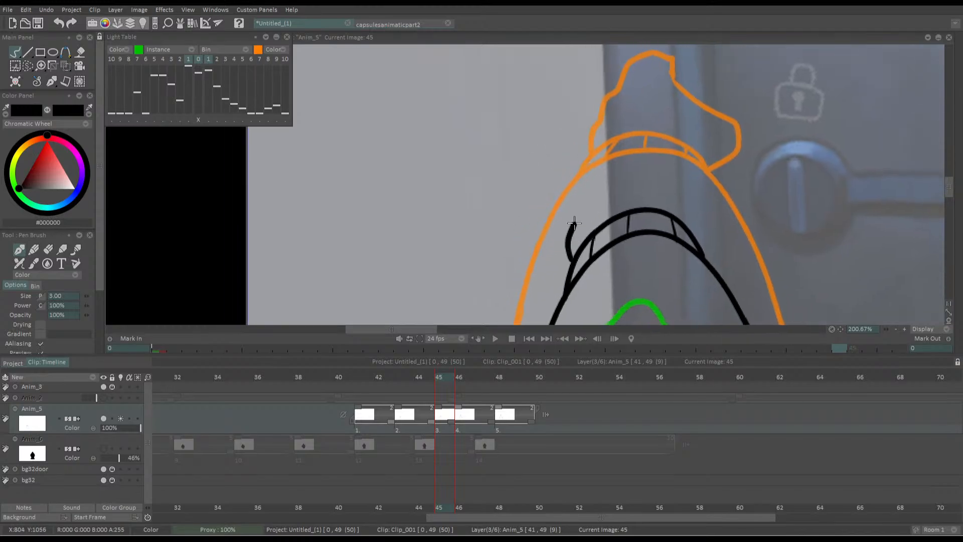
{"action": "left_click_drag", "start_coordinate": [537, 206], "coordinate": [468, 209]}
{"action": "mouse_move", "coordinate": [616, 159]}
{"action": "left_mouse_down"}
{"action": "mouse_move", "coordinate": [634, 188]}
{"action": "mouse_move", "coordinate": [685, 206]}
{"action": "mouse_move", "coordinate": [685, 221]}
{"action": "mouse_move", "coordinate": [633, 231]}
{"action": "mouse_move", "coordinate": [637, 182]}
{"action": "mouse_move", "coordinate": [676, 194]}
{"action": "mouse_move", "coordinate": [685, 207]}
{"action": "mouse_move", "coordinate": [674, 221]}
{"action": "mouse_move", "coordinate": [626, 228]}
{"action": "left_mouse_up"}
{"action": "key", "text": "ctrl+z"}
{"action": "left_click_drag", "start_coordinate": [557, 169], "coordinate": [576, 202]}
{"action": "mouse_move", "coordinate": [631, 188]}
{"action": "left_mouse_down"}
{"action": "mouse_move", "coordinate": [624, 120]}
{"action": "mouse_move", "coordinate": [612, 115]}
{"action": "mouse_move", "coordinate": [579, 154]}
{"action": "mouse_move", "coordinate": [564, 146]}
{"action": "mouse_move", "coordinate": [547, 185]}
{"action": "left_mouse_up"}
{"action": "key", "text": "ctrl+z"}
{"action": "mouse_move", "coordinate": [578, 153]}
{"action": "left_mouse_down"}
{"action": "mouse_move", "coordinate": [565, 177]}
{"action": "mouse_move", "coordinate": [560, 155]}
{"action": "mouse_move", "coordinate": [546, 196]}
{"action": "left_mouse_up"}
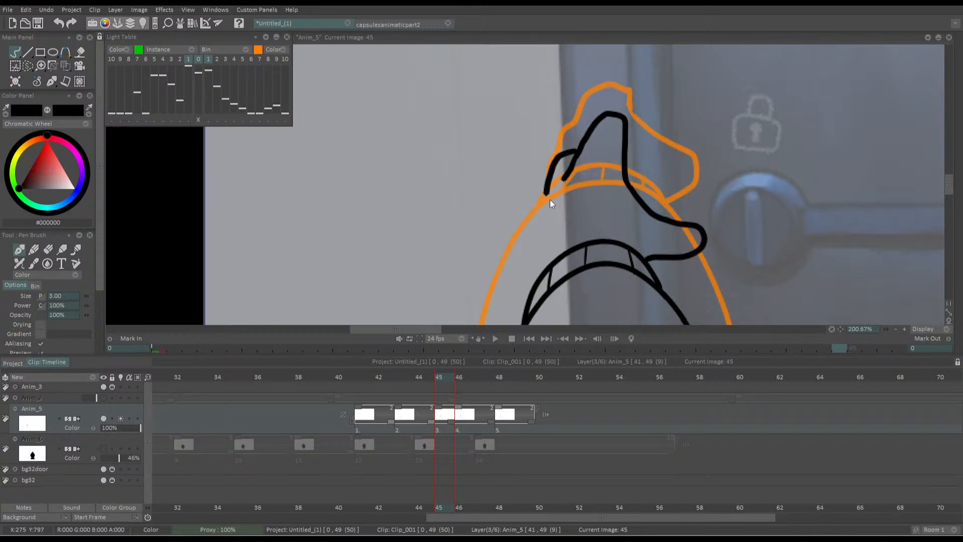
Undo the rough finger strokes and redraw the tallest finger's left edge down from its rounded tip
{"action": "key", "text": "ctrl+z"}
{"action": "key", "text": "ctrl+z"}
{"action": "key", "text": "ctrl+z"}
{"action": "left_click_drag", "start_coordinate": [591, 129], "coordinate": [567, 192]}
Add the shorter overlapping fingers beside the tallest one and extend the hand's left outline down to the cuff
{"action": "key", "text": "ctrl+z"}
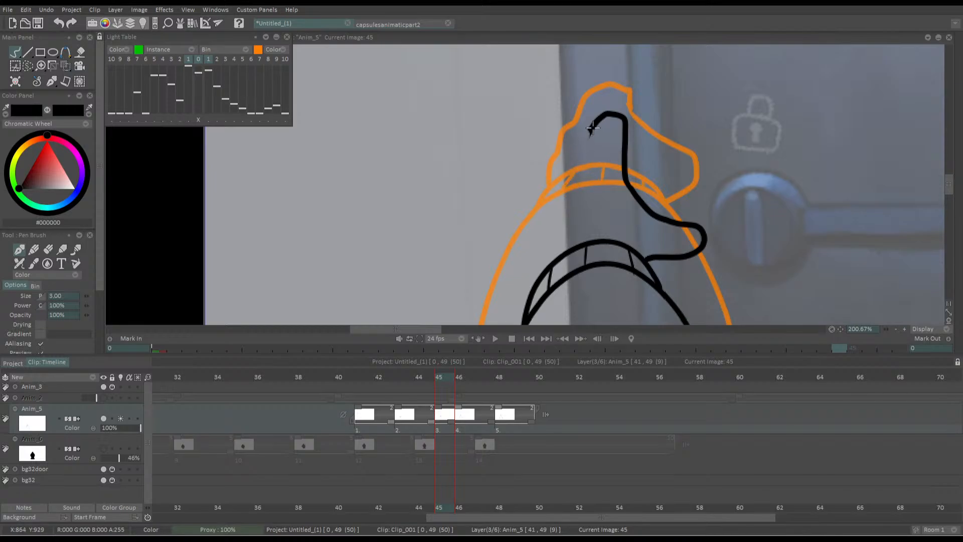
{"action": "left_click_drag", "start_coordinate": [595, 126], "coordinate": [561, 190]}
{"action": "mouse_move", "coordinate": [585, 134]}
{"action": "left_mouse_down"}
{"action": "mouse_move", "coordinate": [562, 152]}
{"action": "mouse_move", "coordinate": [540, 209]}
{"action": "mouse_move", "coordinate": [595, 150]}
{"action": "mouse_move", "coordinate": [606, 155]}
{"action": "mouse_move", "coordinate": [595, 189]}
{"action": "left_mouse_up"}
{"action": "key", "text": "ctrl+z"}
{"action": "mouse_move", "coordinate": [612, 147]}
{"action": "left_mouse_down"}
{"action": "mouse_move", "coordinate": [591, 197]}
{"action": "mouse_move", "coordinate": [592, 253]}
{"action": "left_mouse_up"}
{"action": "key", "text": "ctrl+z"}
{"action": "key", "text": "ctrl+z"}
{"action": "left_click_drag", "start_coordinate": [600, 169], "coordinate": [594, 257]}
{"action": "scroll", "coordinate": [492, 191], "scroll_direction": "down", "scroll_amount": 5}
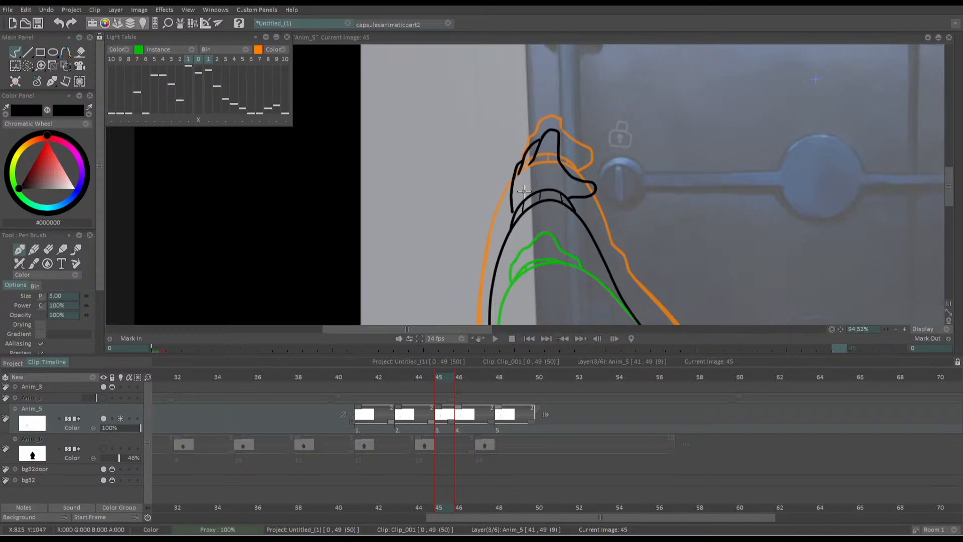
Redraw the hand's left edge as a smoother line from the lowest finger down to the cuff
{"action": "scroll", "coordinate": [524, 192], "scroll_direction": "up", "scroll_amount": 6}
{"action": "key", "text": "ctrl+z"}
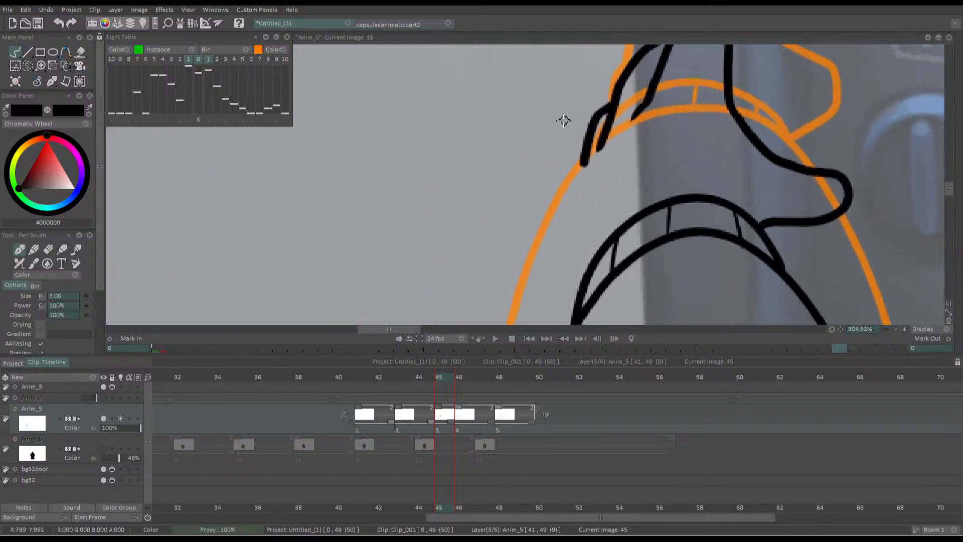
{"action": "left_click_drag", "start_coordinate": [565, 121], "coordinate": [583, 109]}
{"action": "left_click_drag", "start_coordinate": [604, 147], "coordinate": [600, 266]}
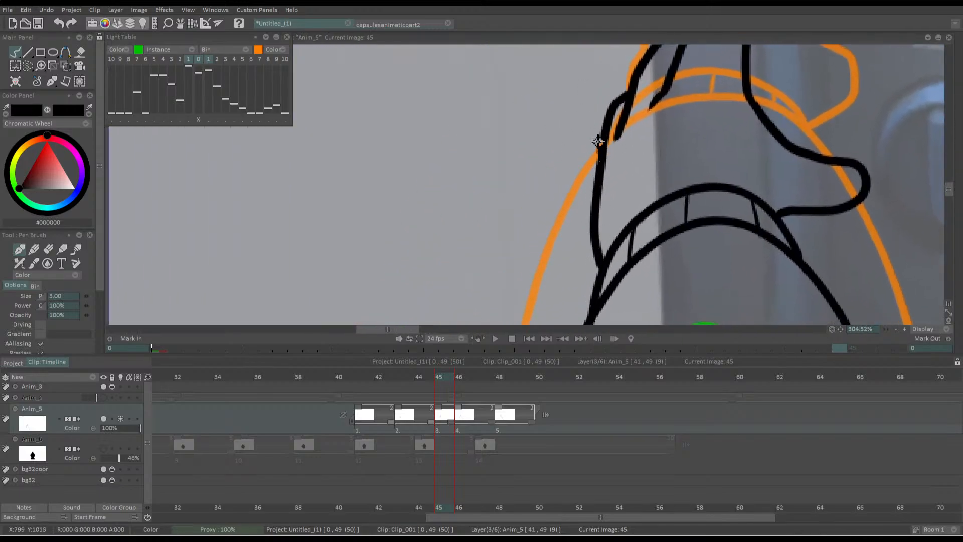
{"action": "key", "text": "ctrl+z"}
{"action": "left_click_drag", "start_coordinate": [605, 135], "coordinate": [600, 265]}
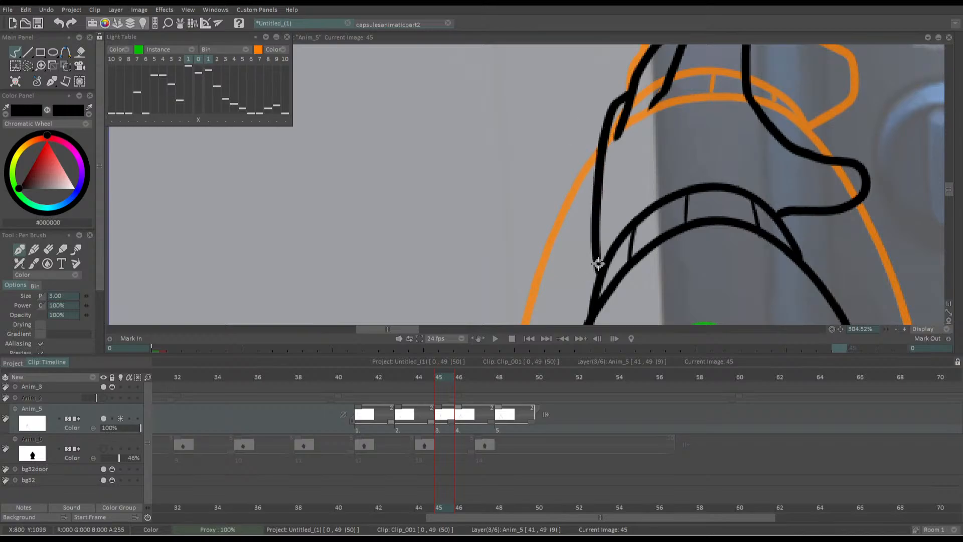
{"action": "scroll", "coordinate": [572, 229], "scroll_direction": "down", "scroll_amount": 3}
{"action": "scroll", "coordinate": [522, 214], "scroll_direction": "down", "scroll_amount": 5}
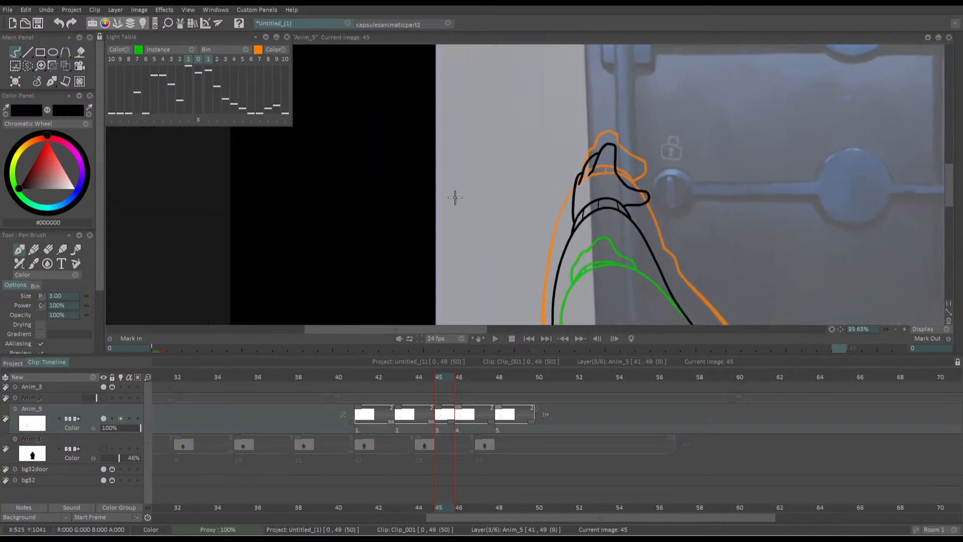
{"action": "scroll", "coordinate": [555, 202], "scroll_direction": "up", "scroll_amount": 6}
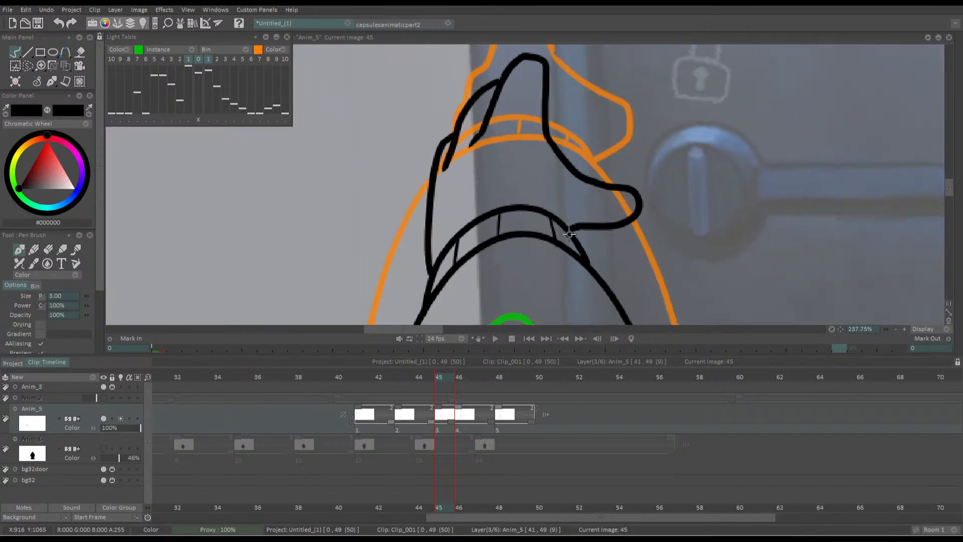
{"action": "left_click_drag", "start_coordinate": [456, 219], "coordinate": [591, 211]}
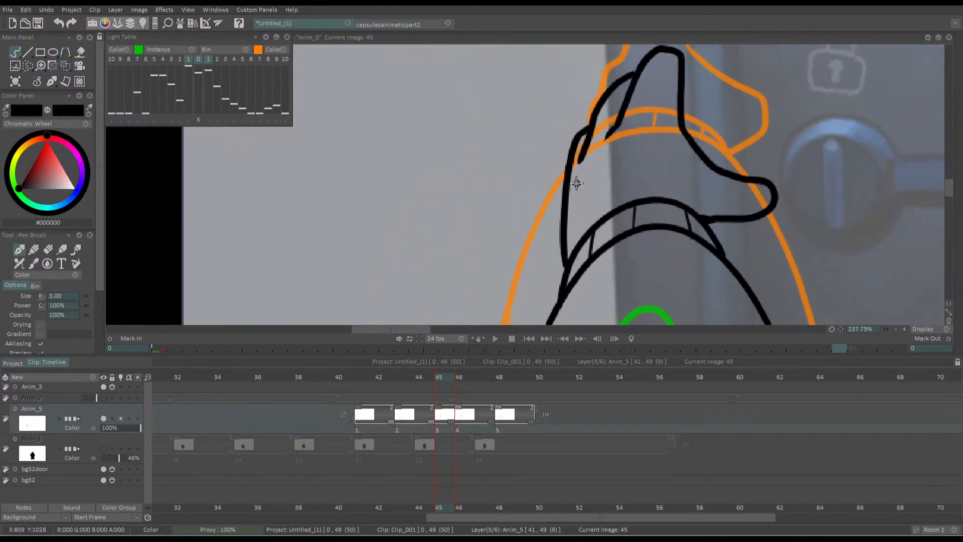
Erase the overshooting lower ends of the two shorter finger strokes and touch up the tallest finger's lower left edge
{"action": "key", "text": "e"}
{"action": "mouse_move", "coordinate": [580, 159]}
{"action": "left_mouse_down"}
{"action": "mouse_move", "coordinate": [586, 145]}
{"action": "mouse_move", "coordinate": [582, 157]}
{"action": "left_mouse_up"}
{"action": "key", "text": "b"}
{"action": "key", "text": "e"}
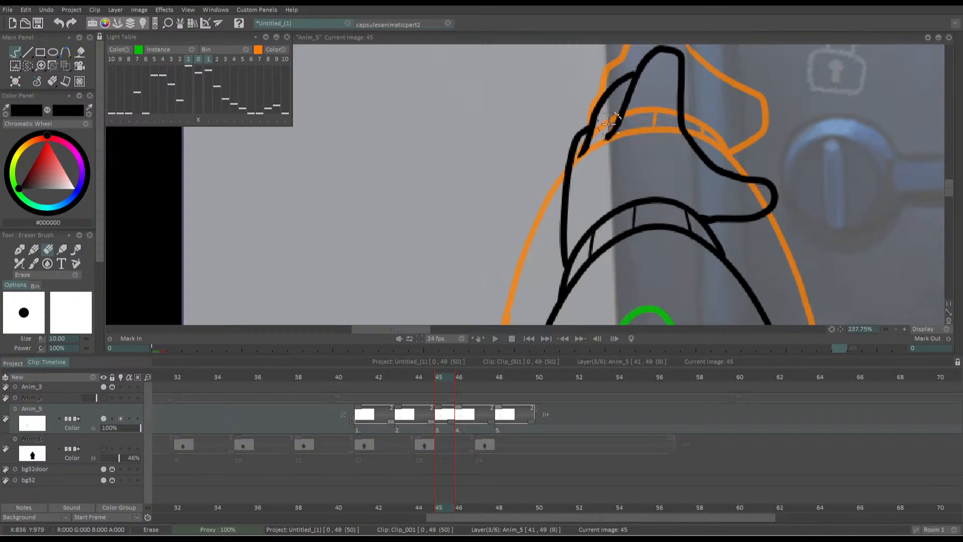
{"action": "key", "text": "b"}
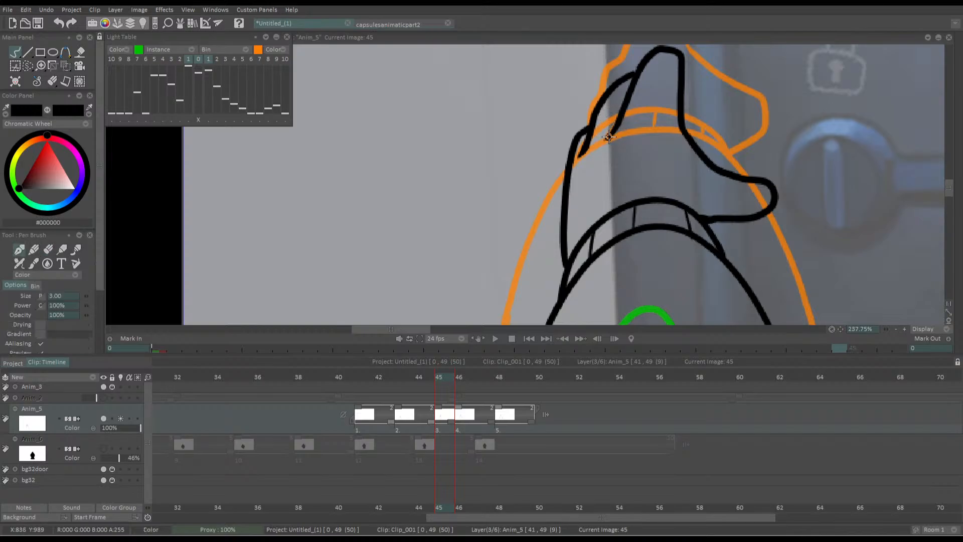
{"action": "left_click_drag", "start_coordinate": [610, 136], "coordinate": [619, 115]}
Extend the exposure of the third arm drawing at frame 45 to two frames
{"action": "left_click_drag", "start_coordinate": [542, 184], "coordinate": [526, 185]}
{"action": "scroll", "coordinate": [527, 185], "scroll_direction": "down", "scroll_amount": 5}
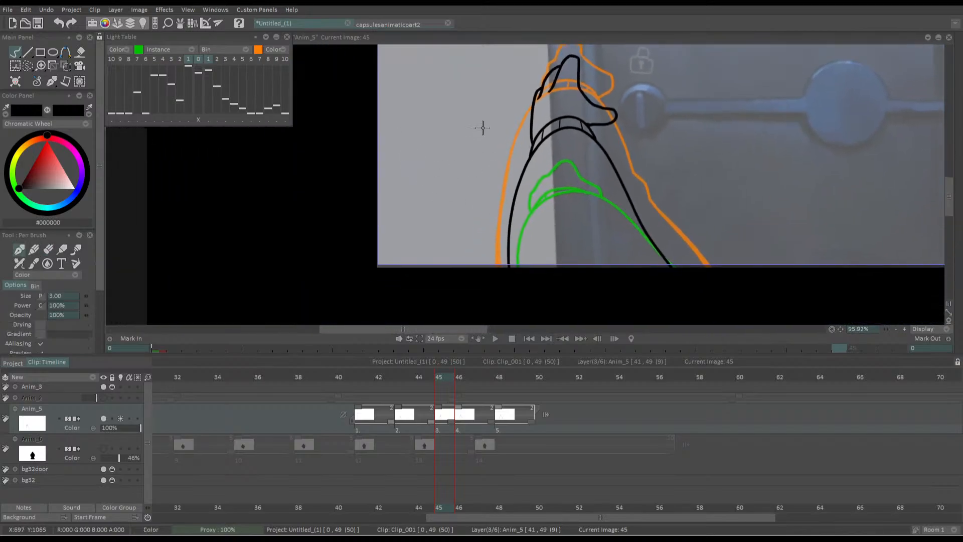
{"action": "left_click_drag", "start_coordinate": [454, 404], "coordinate": [466, 425]}
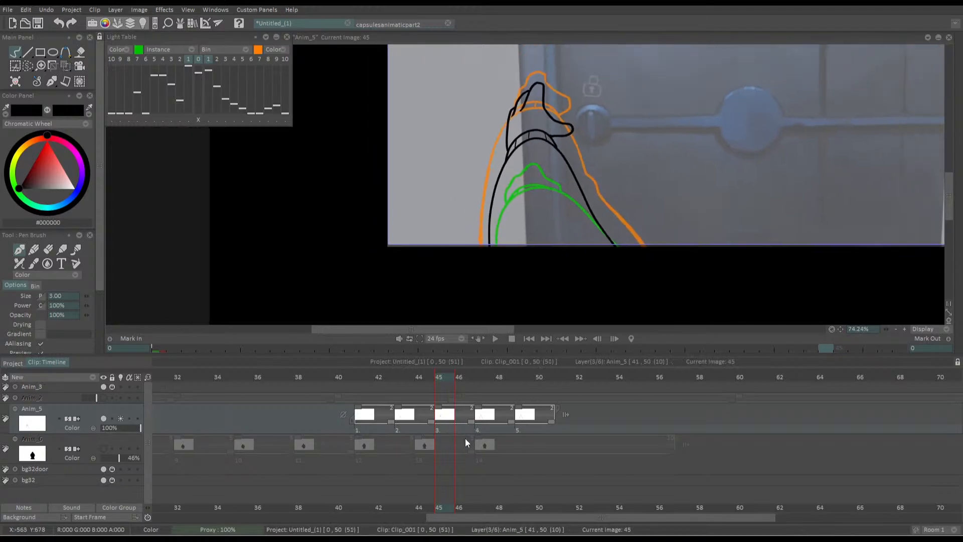
Play back the arm's rise from about frame 36 and lengthen the first arm drawing's exposure to three frames
{"action": "mouse_move", "coordinate": [456, 190]}
{"action": "left_mouse_down"}
{"action": "mouse_move", "coordinate": [495, 200]}
{"action": "mouse_move", "coordinate": [494, 184]}
{"action": "mouse_move", "coordinate": [473, 201]}
{"action": "mouse_move", "coordinate": [380, 194]}
{"action": "mouse_move", "coordinate": [440, 221]}
{"action": "left_mouse_up"}
{"action": "left_click_drag", "start_coordinate": [432, 375], "coordinate": [265, 372]}
{"action": "key", "text": "Return"}
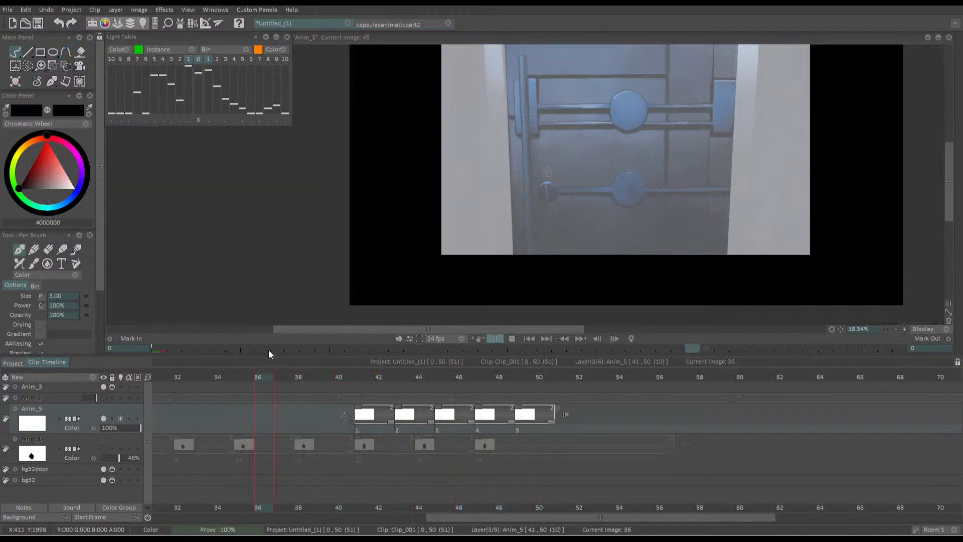
{"action": "key", "text": "Return"}
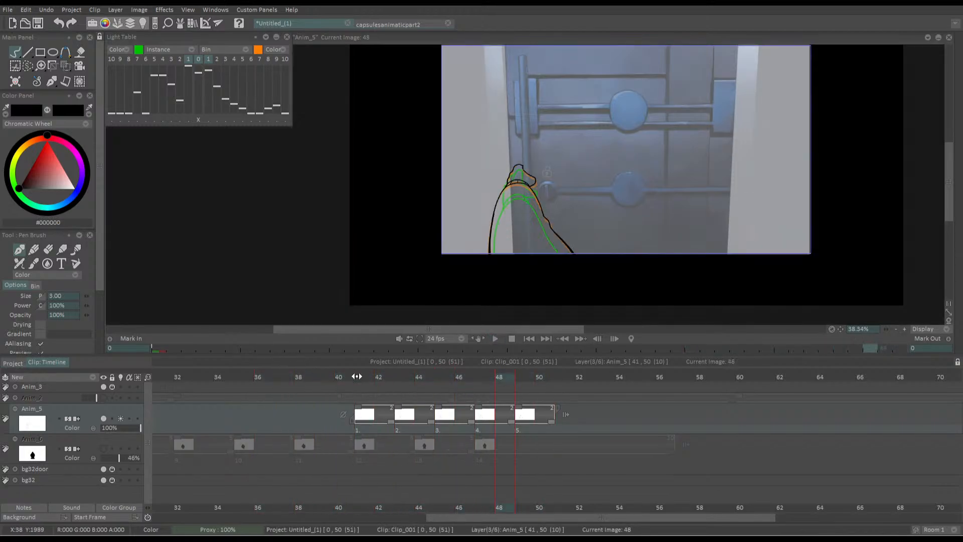
{"action": "left_click", "coordinate": [384, 376]}
{"action": "left_click_drag", "start_coordinate": [390, 422], "coordinate": [403, 423]}
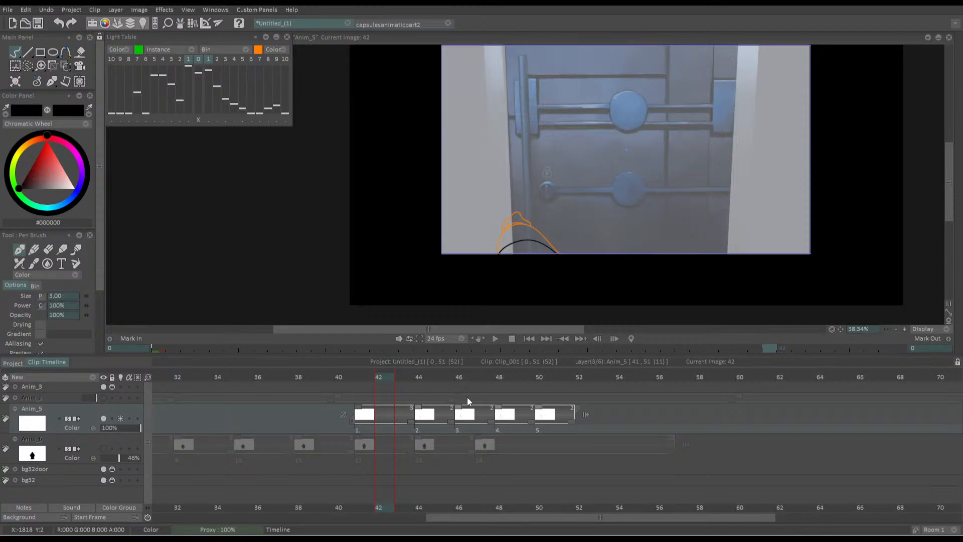
Scrub and play back the arm's rise from before frame 41 through the last line-art drawing to judge its timing
{"action": "left_click_drag", "start_coordinate": [468, 378], "coordinate": [410, 380]}
{"action": "key", "text": "Return"}
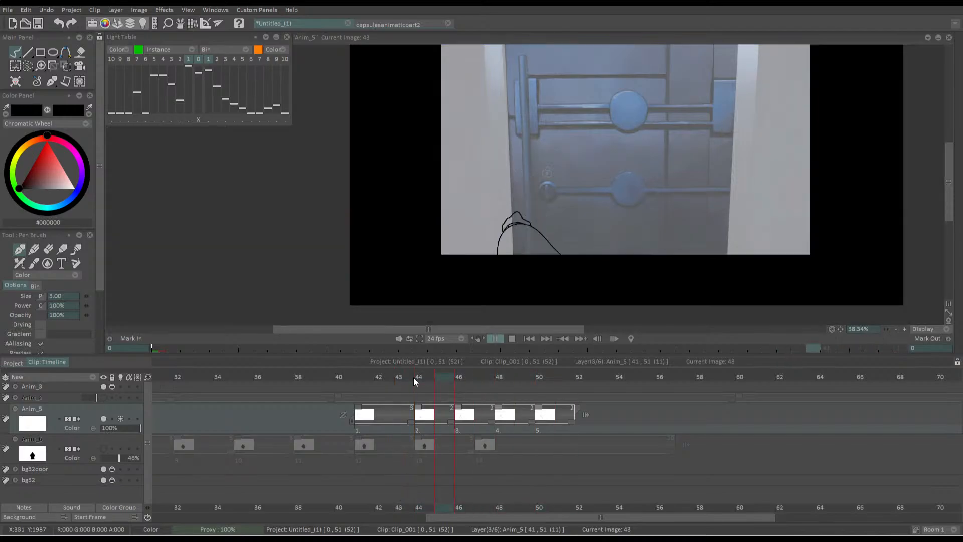
{"action": "key", "text": "Return"}
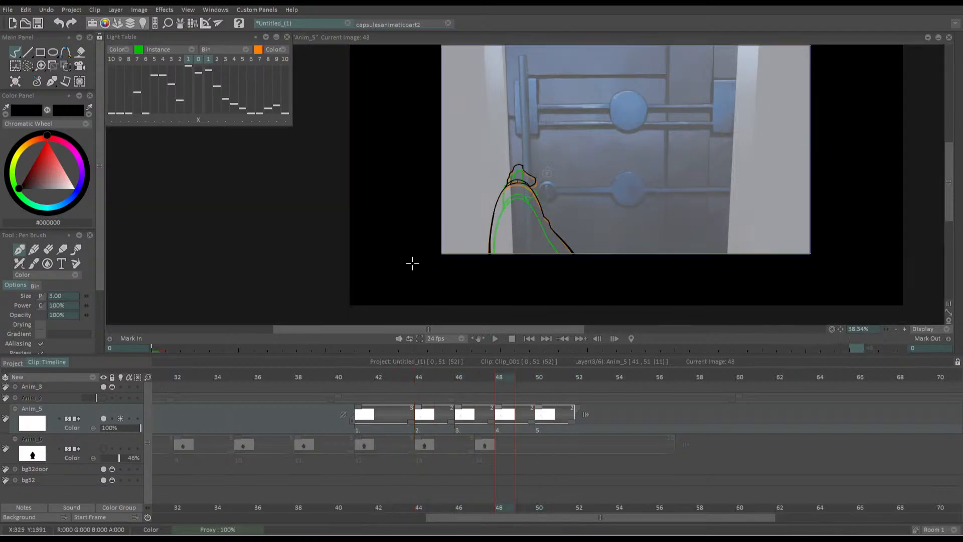
{"action": "left_click", "coordinate": [390, 377]}
{"action": "left_click_drag", "start_coordinate": [390, 377], "coordinate": [464, 377]}
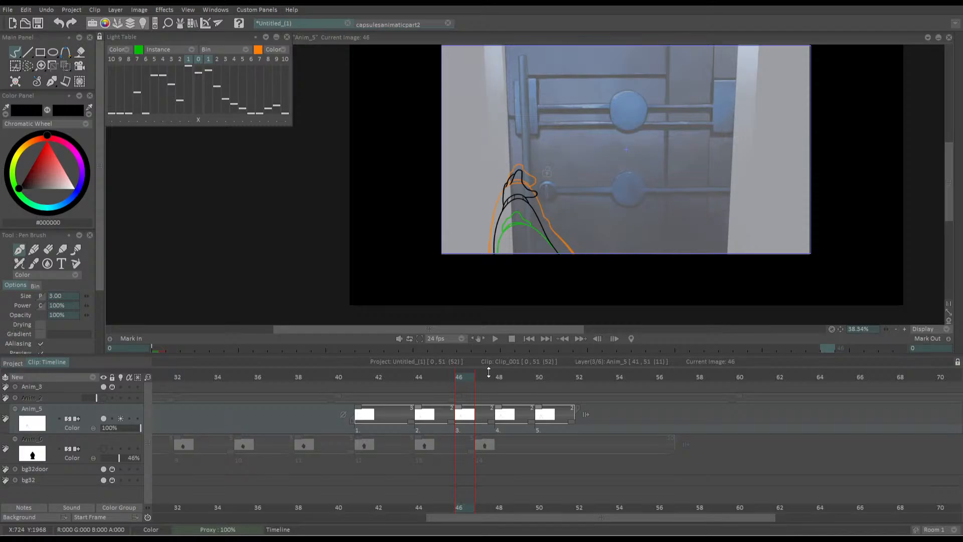
{"action": "mouse_move", "coordinate": [446, 379]}
{"action": "left_mouse_down"}
{"action": "mouse_move", "coordinate": [436, 381]}
{"action": "mouse_move", "coordinate": [510, 380]}
{"action": "mouse_move", "coordinate": [561, 393]}
{"action": "mouse_move", "coordinate": [312, 383]}
{"action": "mouse_move", "coordinate": [443, 376]}
{"action": "mouse_move", "coordinate": [358, 385]}
{"action": "left_mouse_up"}
{"action": "key", "text": "Return"}
{"action": "key", "text": "Return"}
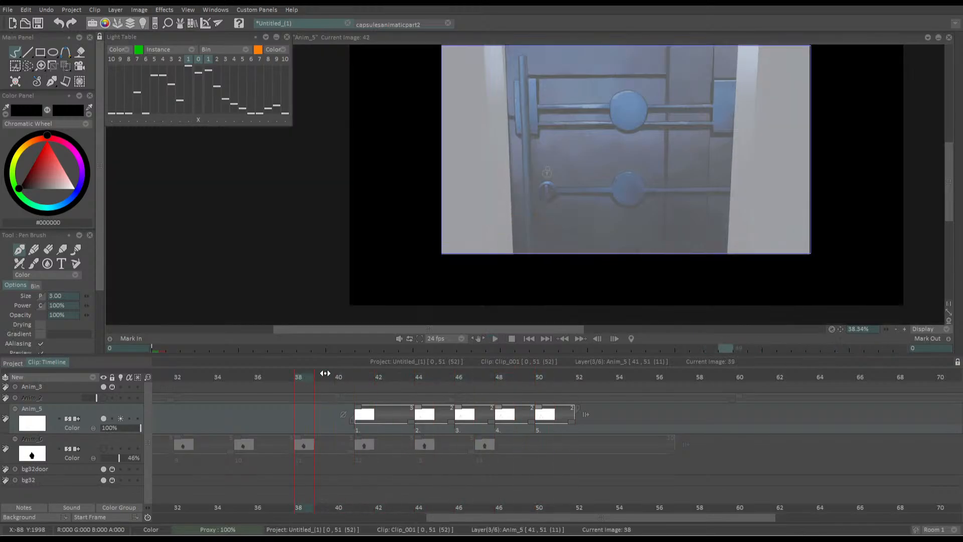
Lengthen the exposures of the second and third arm drawings to three frames each and play the arm's rise
{"action": "key", "text": "Return"}
{"action": "left_click_drag", "start_coordinate": [450, 422], "coordinate": [530, 419]}
{"action": "key", "text": "Return"}
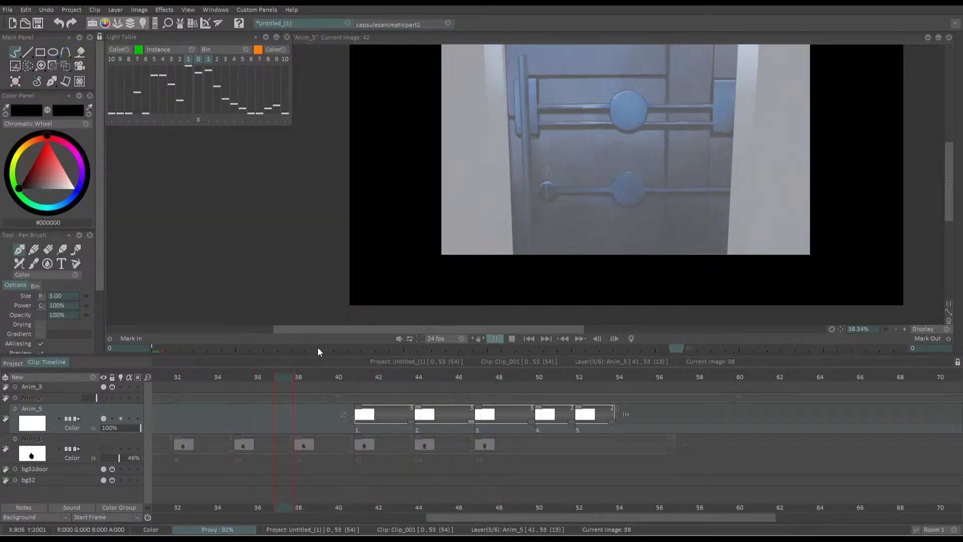
{"action": "left_click", "coordinate": [354, 392]}
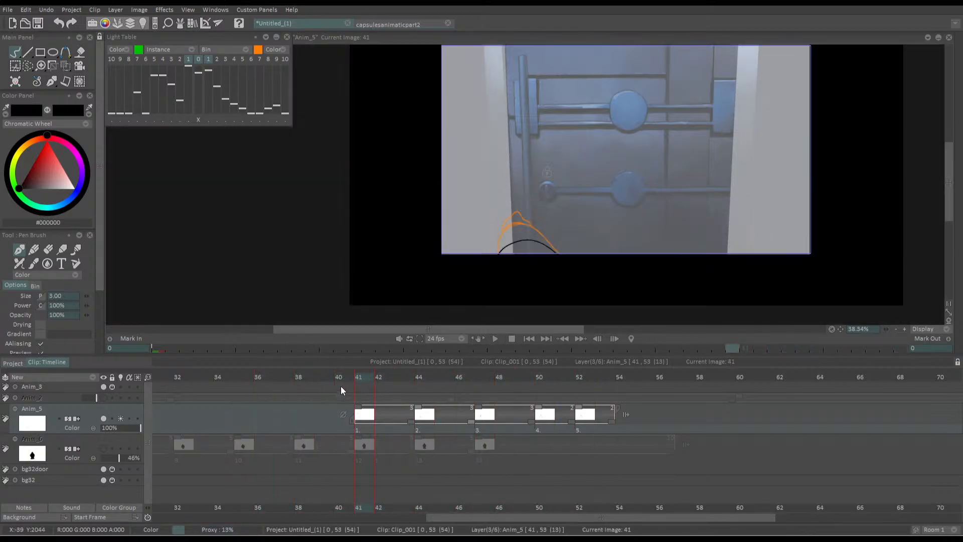
Make the Anim_6 silhouette layer visible and play the clip with it from the first frame
{"action": "left_click", "coordinate": [103, 448]}
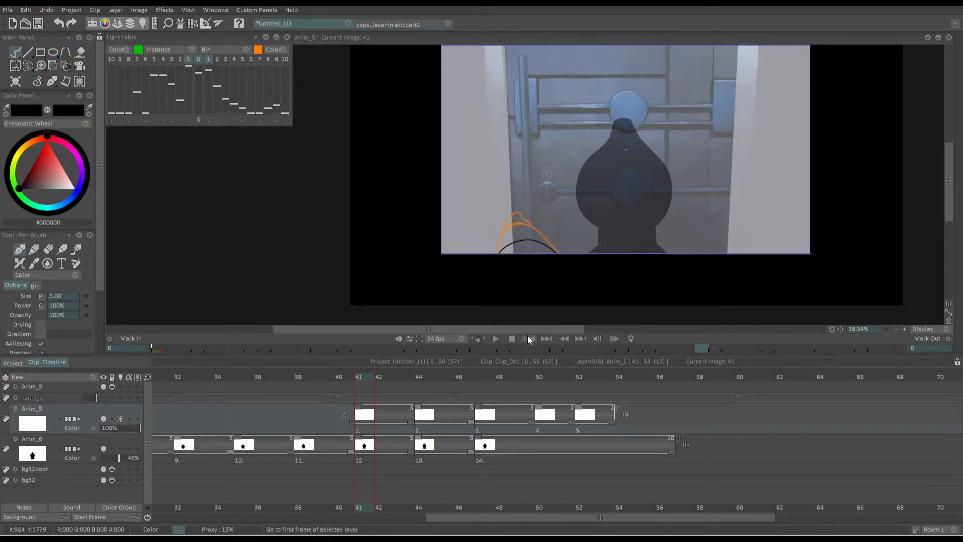
{"action": "left_click", "coordinate": [496, 337]}
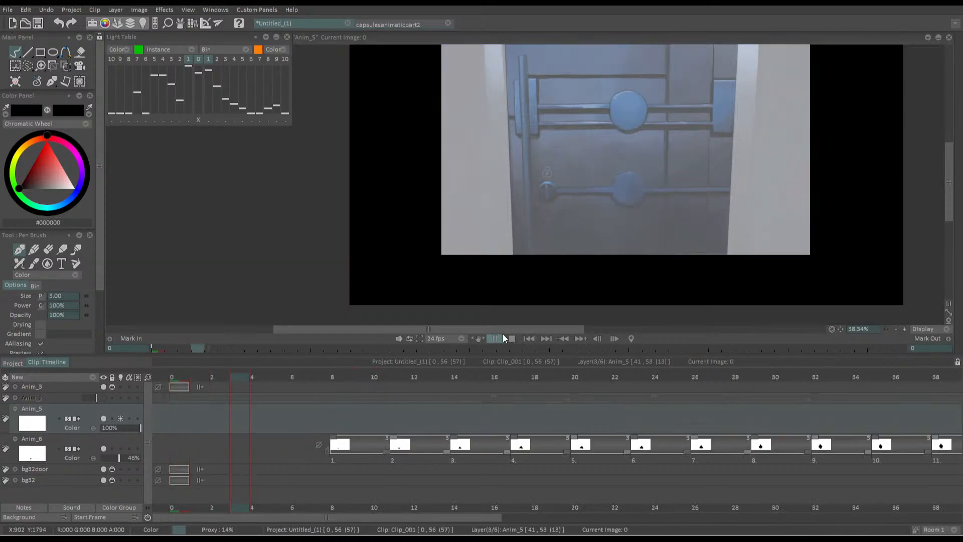
{"action": "left_click", "coordinate": [364, 375]}
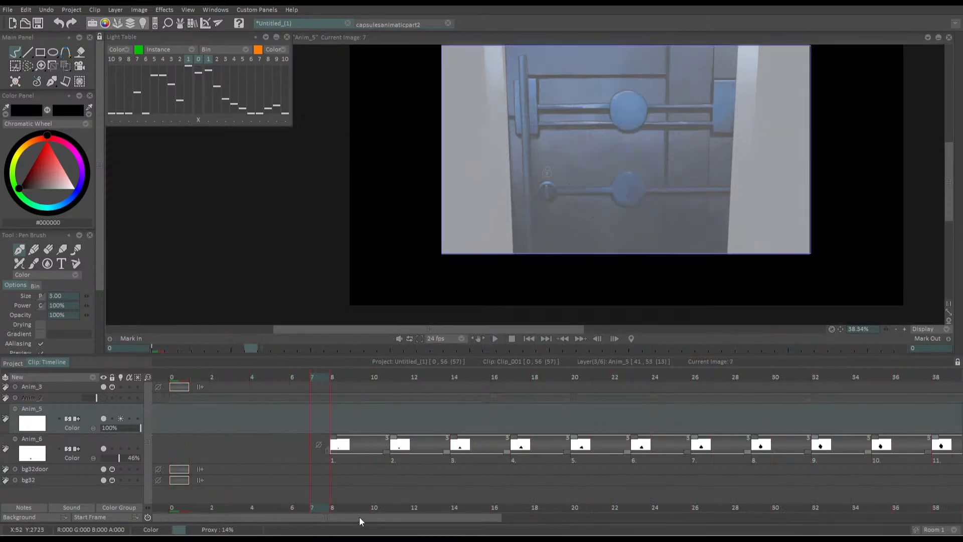
Shift the Anim_5 arm drawings to start at frame 51 and extend the last Anim_6 silhouette drawing through frame 63
{"action": "left_click_drag", "start_coordinate": [359, 516], "coordinate": [560, 503]}
{"action": "left_click_drag", "start_coordinate": [545, 410], "coordinate": [743, 396]}
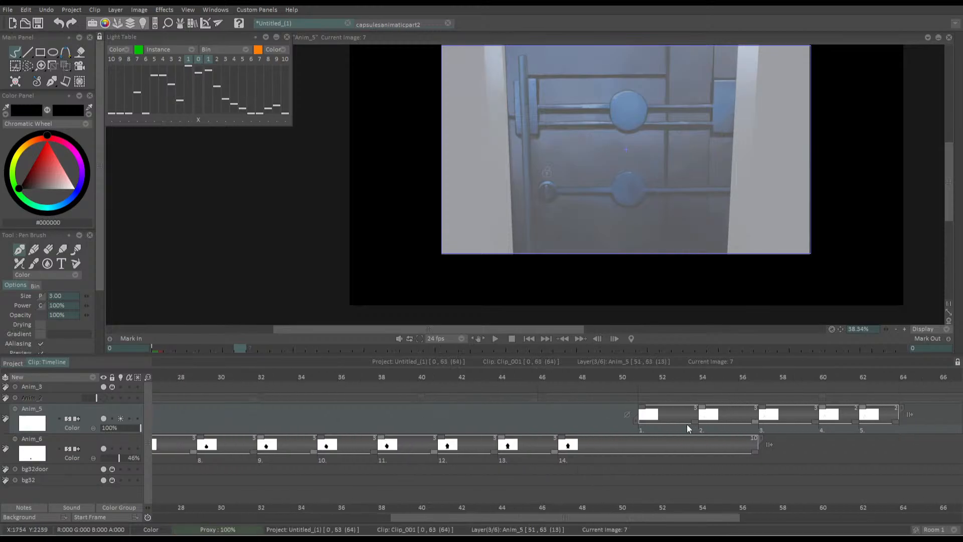
{"action": "left_click_drag", "start_coordinate": [598, 517], "coordinate": [834, 517]}
{"action": "left_click_drag", "start_coordinate": [238, 449], "coordinate": [375, 437]}
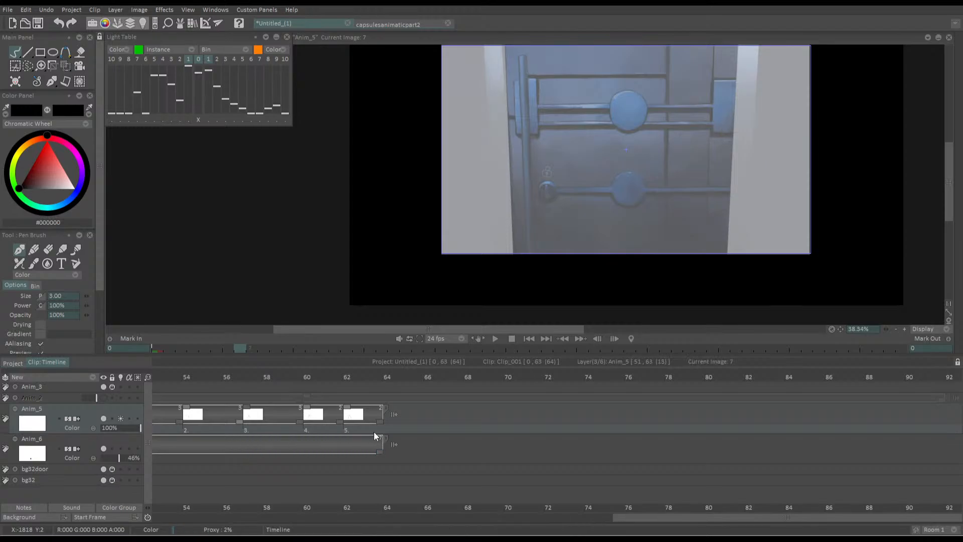
Play the clip from the first frame to check the silhouette's rise against the arm's delayed entrance
{"action": "left_click", "coordinate": [527, 338]}
{"action": "left_click", "coordinate": [495, 338]}
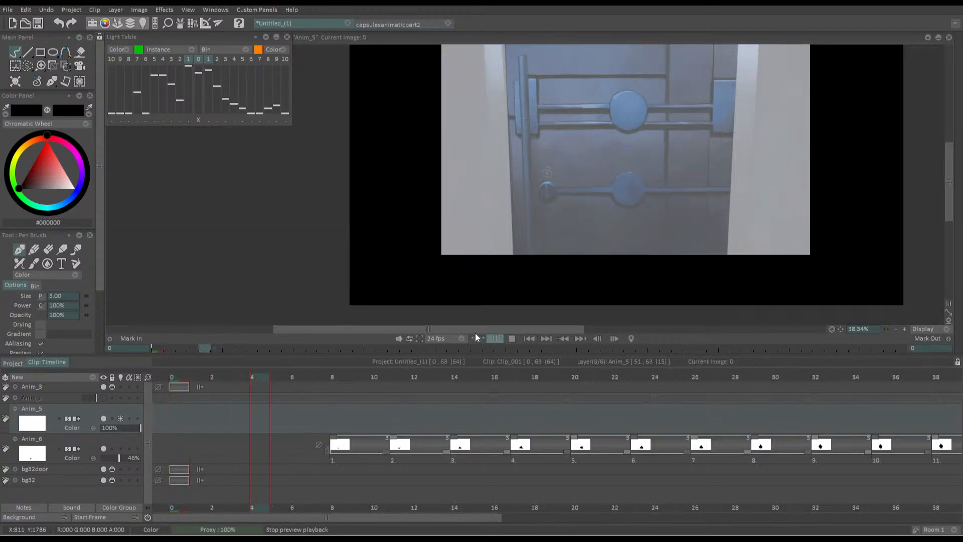
{"action": "left_click", "coordinate": [419, 336]}
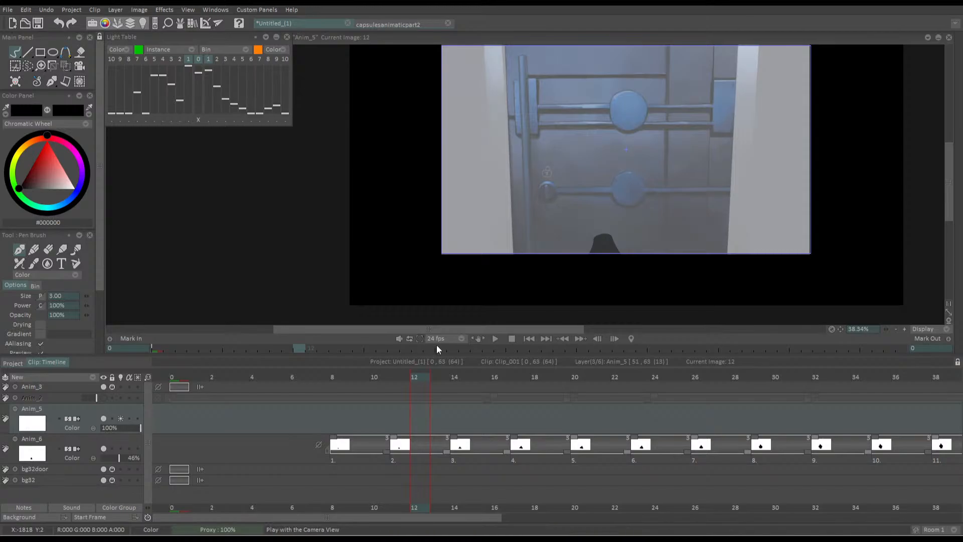
{"action": "key", "text": "Return"}
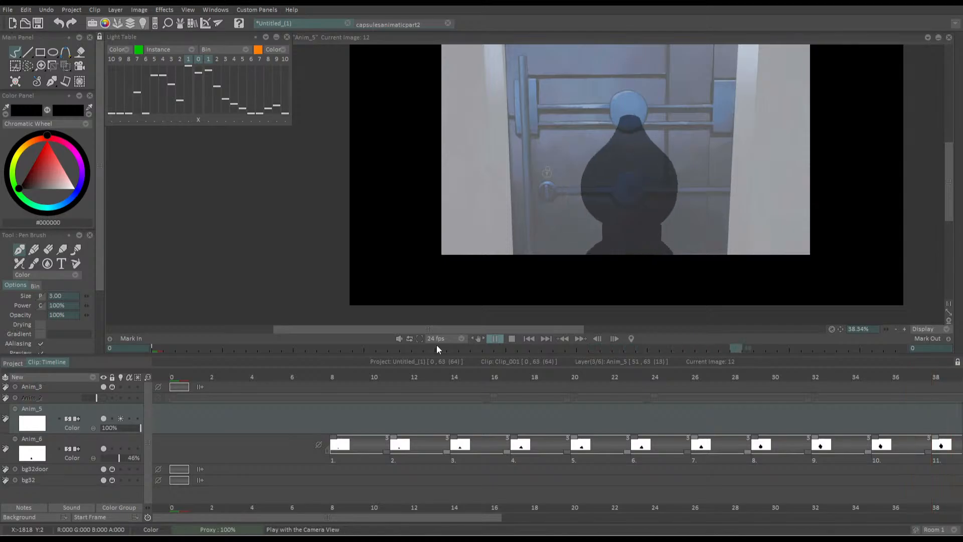
{"action": "key", "text": "Return"}
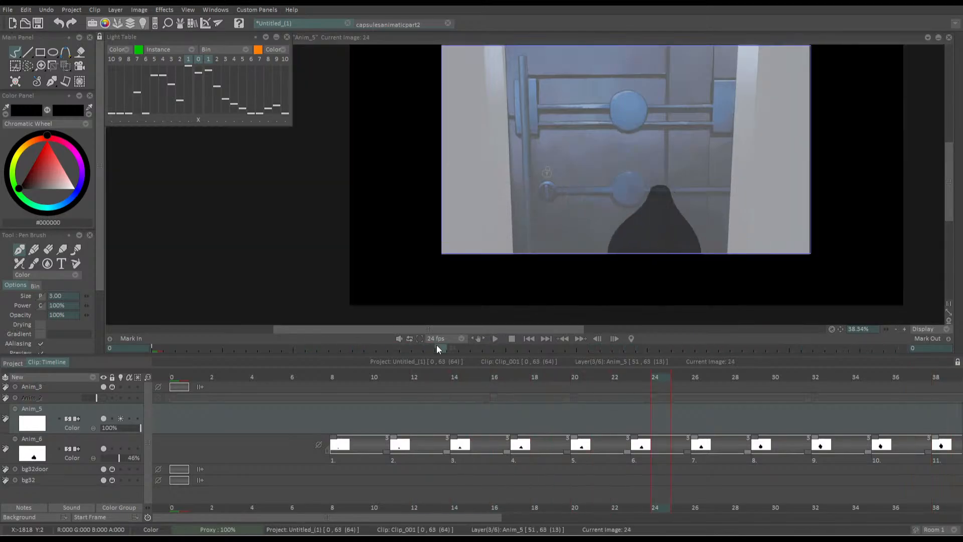
{"action": "left_click", "coordinate": [528, 339]}
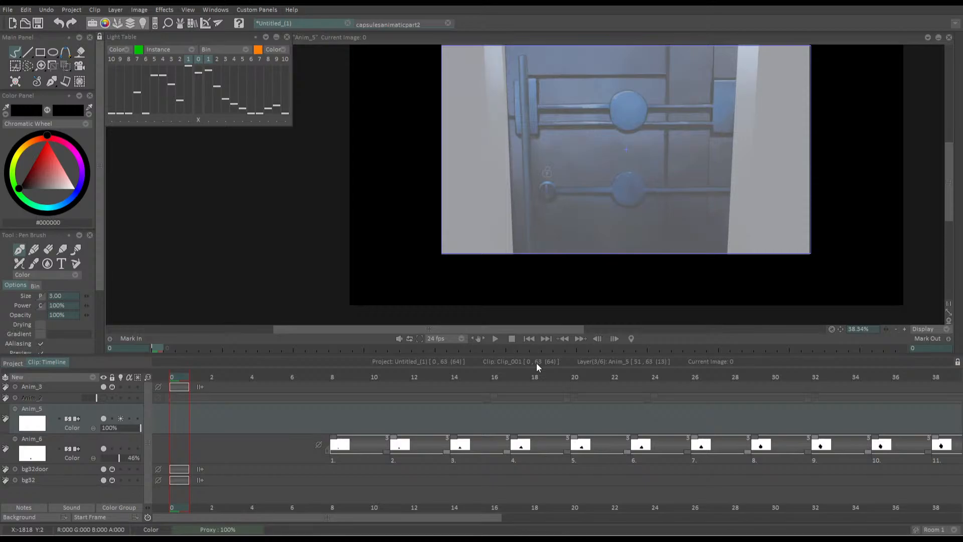
{"action": "key", "text": "space"}
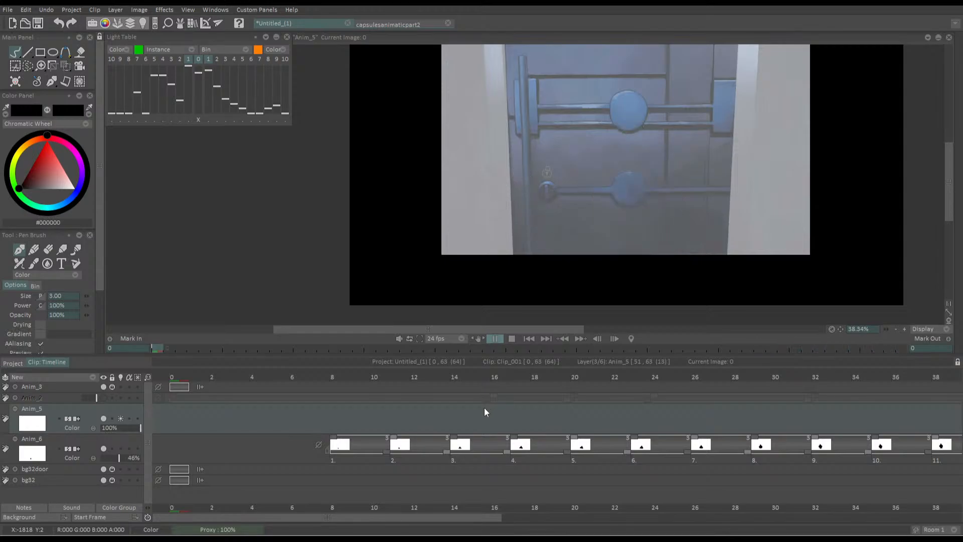
{"action": "key", "text": "space"}
Replay the arm's entrance from frame 47 and scrub around its first drawing to frame 50
{"action": "left_click", "coordinate": [550, 339]}
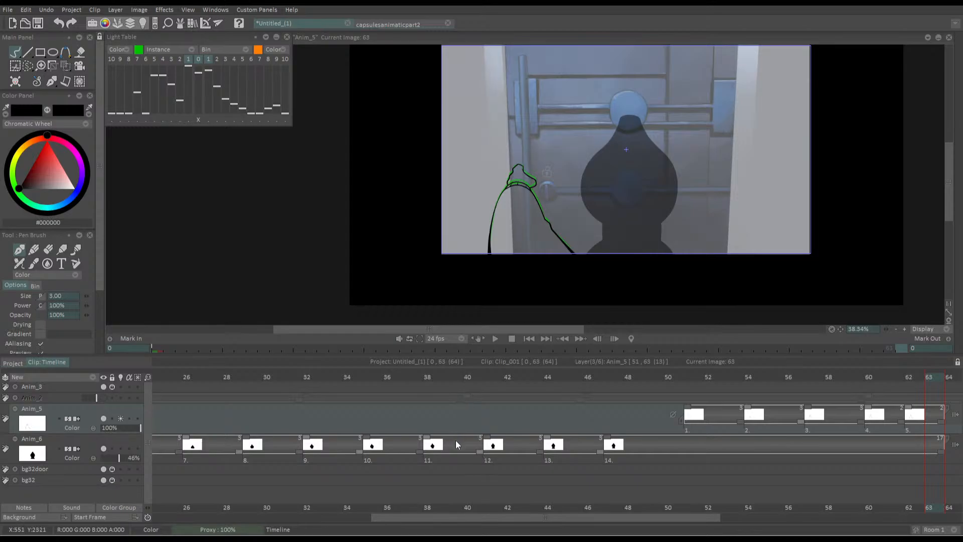
{"action": "left_click_drag", "start_coordinate": [543, 517], "coordinate": [719, 518]}
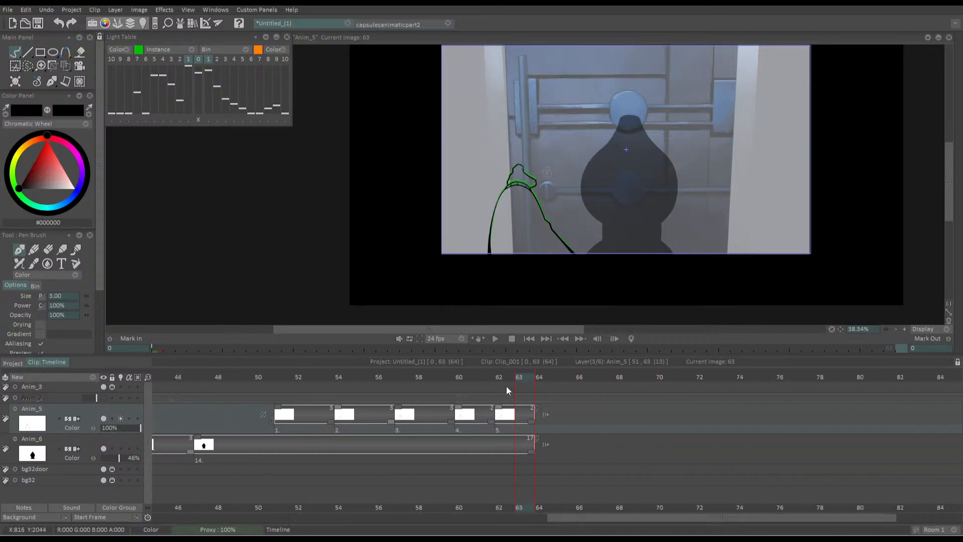
{"action": "left_click", "coordinate": [503, 376]}
{"action": "left_click_drag", "start_coordinate": [503, 376], "coordinate": [224, 377]}
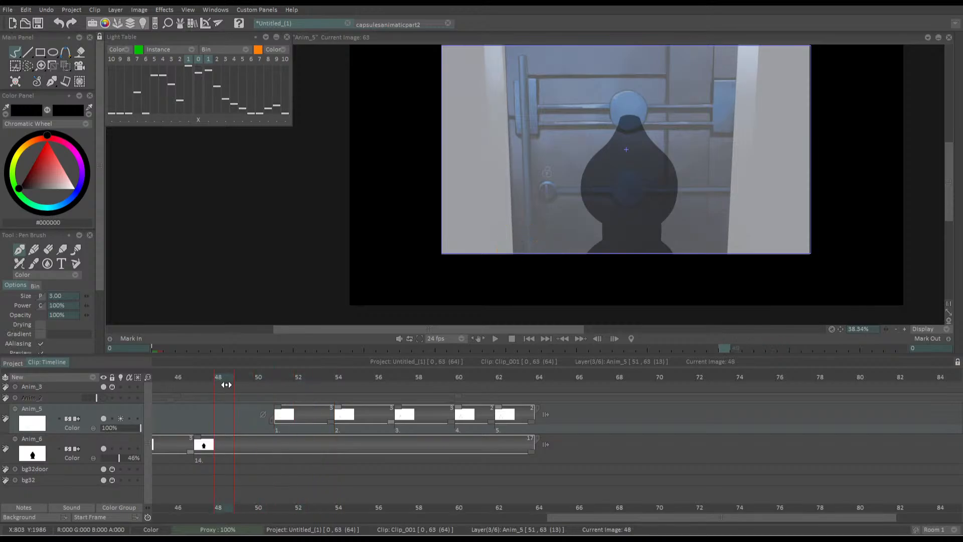
{"action": "key", "text": "space"}
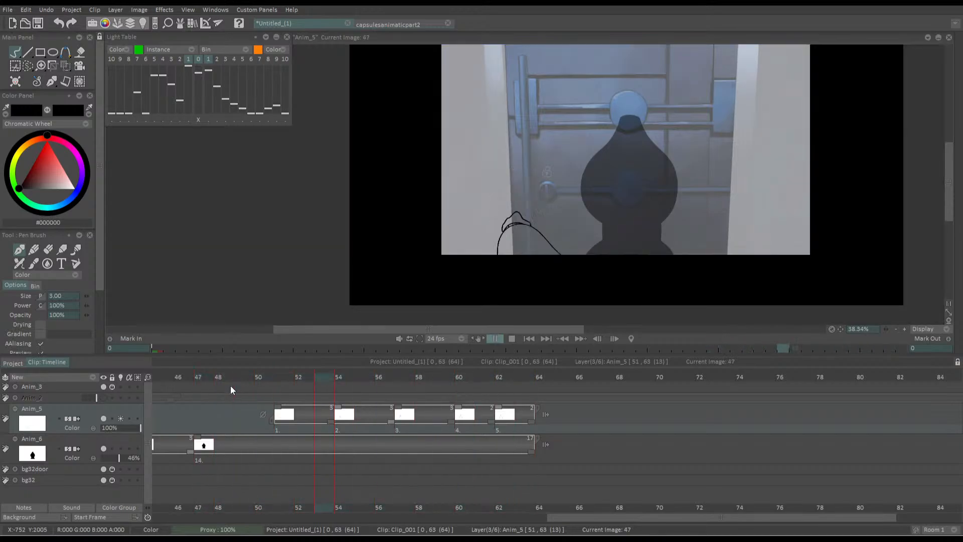
{"action": "key", "text": "space"}
{"action": "left_click", "coordinate": [275, 380]}
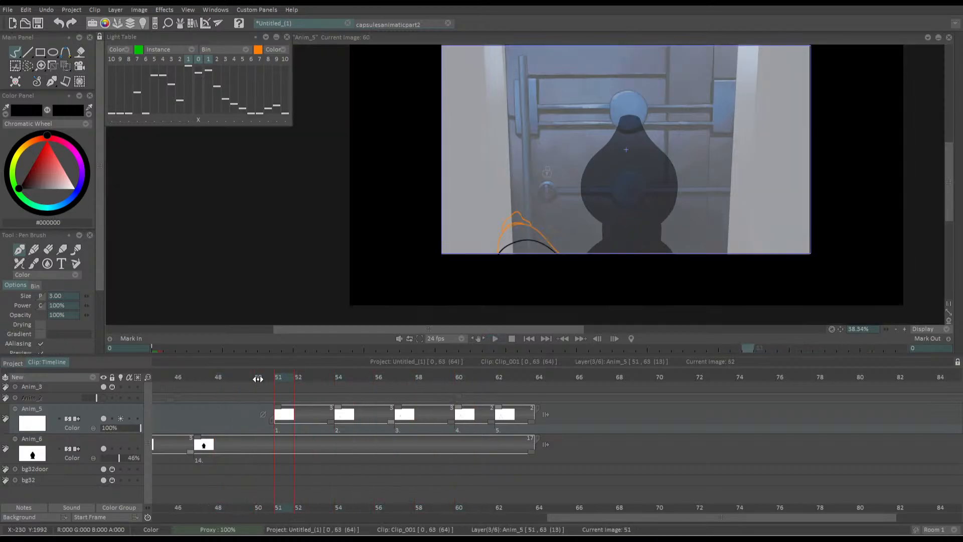
{"action": "left_click", "coordinate": [260, 380]}
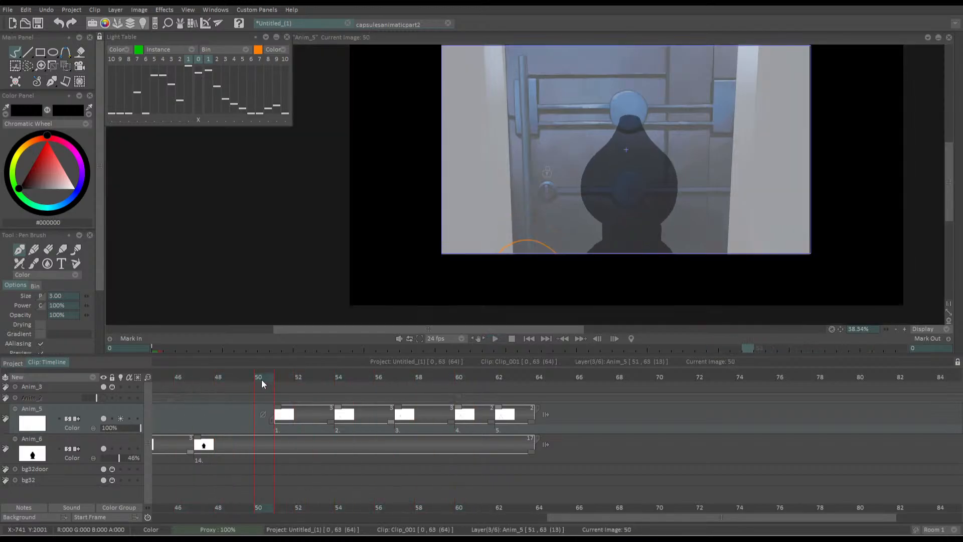
Move the Anim_5 arm drawings ten frames later and play the clip from the first frame
{"action": "key", "text": "Down"}
{"action": "left_click_drag", "start_coordinate": [292, 414], "coordinate": [493, 412]}
{"action": "left_click", "coordinate": [527, 340]}
{"action": "key", "text": "space"}
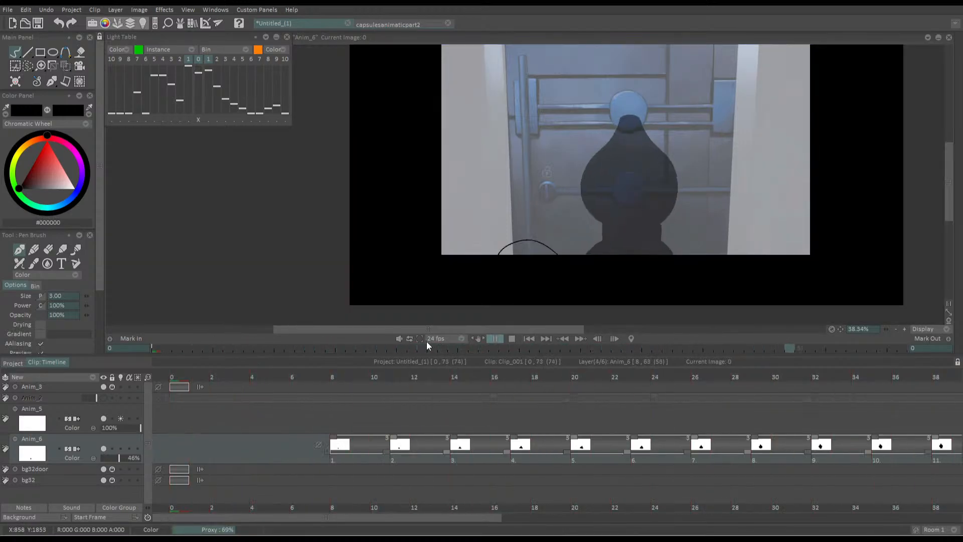
{"action": "key", "text": "space"}
Pull the Anim_5 arm drawings earlier, trying frame 54 with a playback from frame 29 and settling on a frame 52 start
{"action": "left_click_drag", "start_coordinate": [718, 412], "coordinate": [577, 407]}
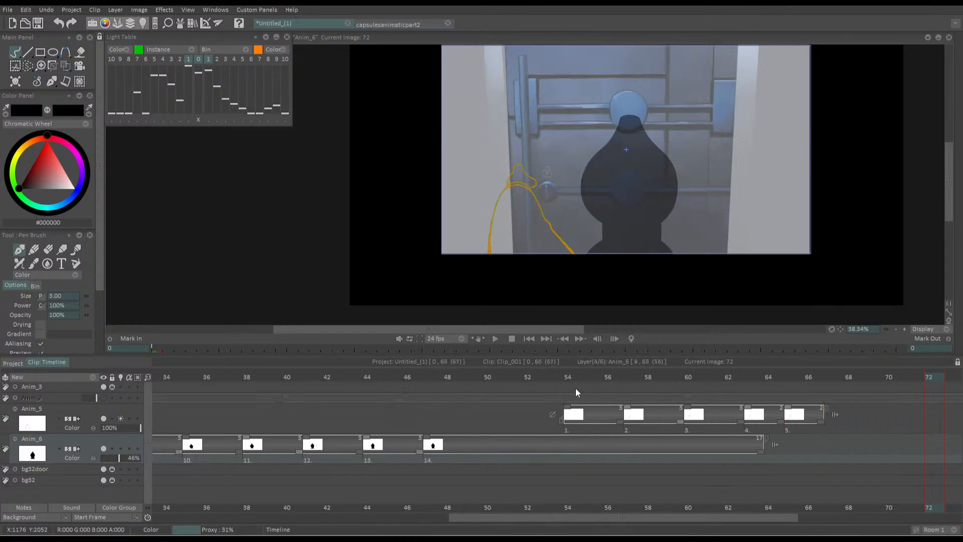
{"action": "left_click_drag", "start_coordinate": [549, 378], "coordinate": [154, 365]}
{"action": "key", "text": "space"}
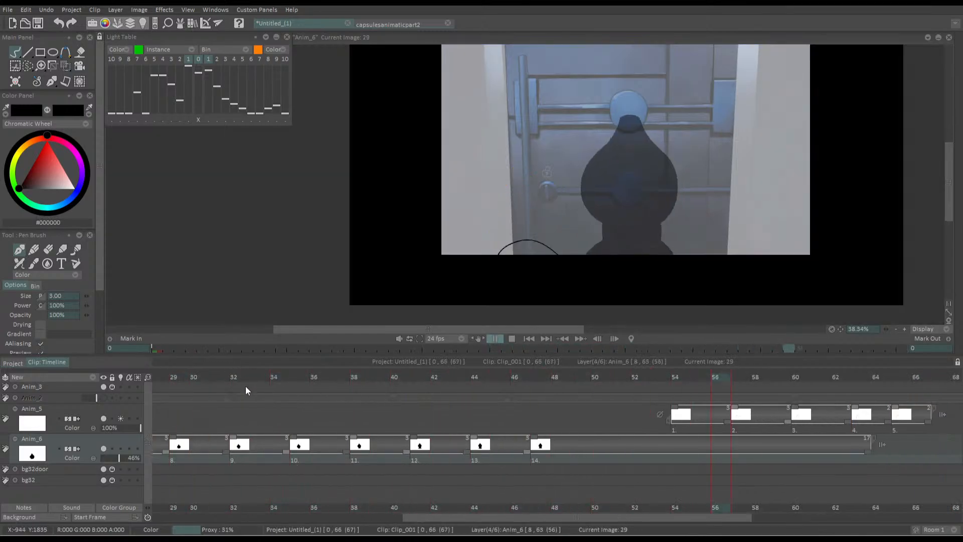
{"action": "left_click", "coordinate": [688, 418]}
{"action": "left_click_drag", "start_coordinate": [688, 418], "coordinate": [647, 416]}
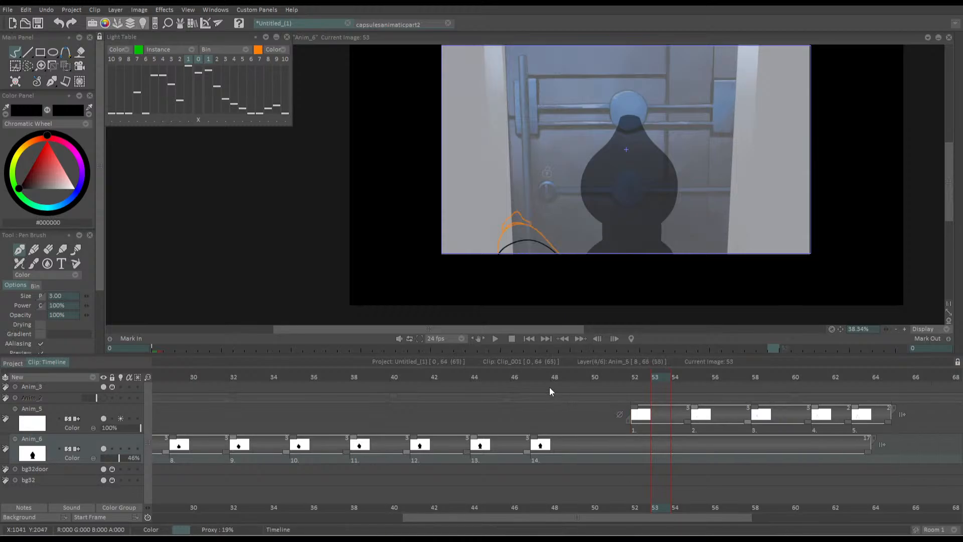
Insert a new blank drawing at frame 52 on the Anim_6 layer and activate that layer's light table
{"action": "left_click_drag", "start_coordinate": [549, 384], "coordinate": [630, 386]}
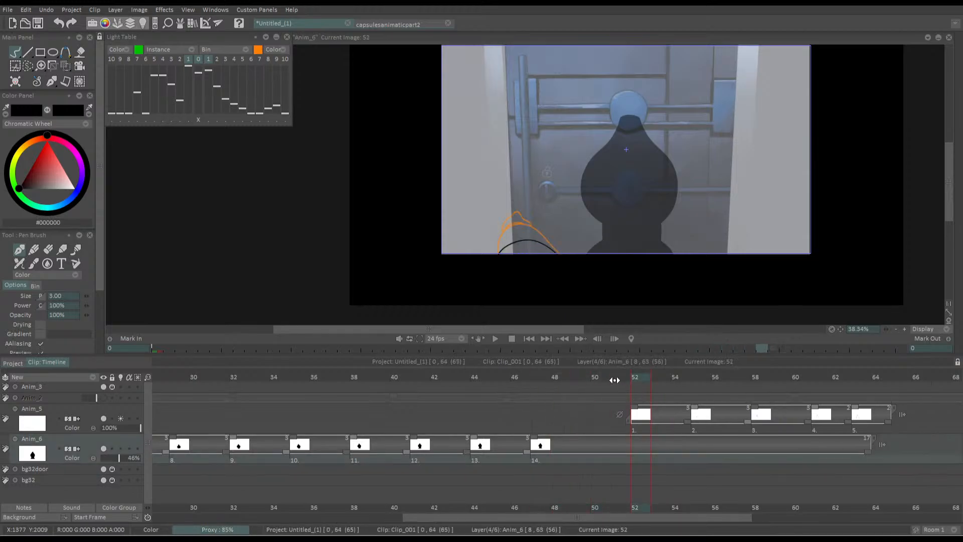
{"action": "key", "text": "Up"}
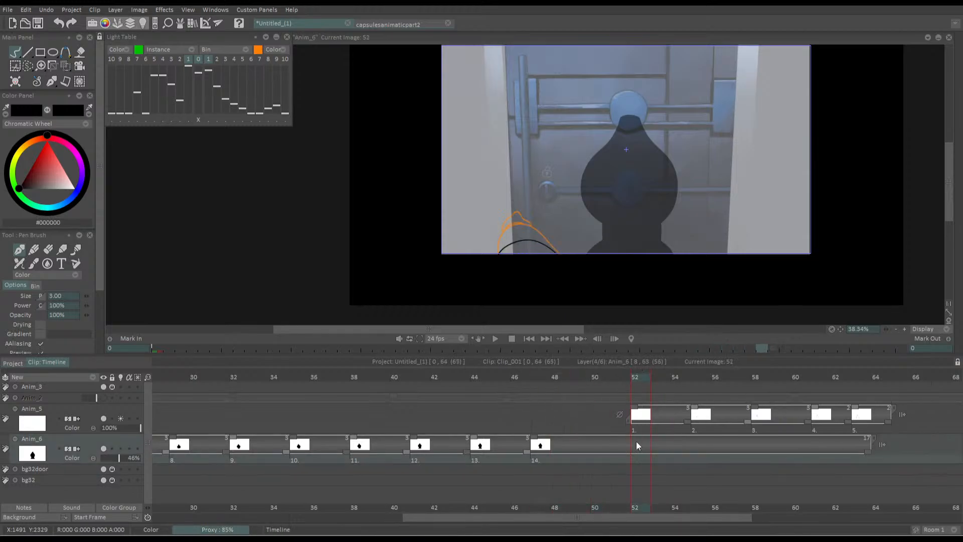
{"action": "key", "text": "Insert"}
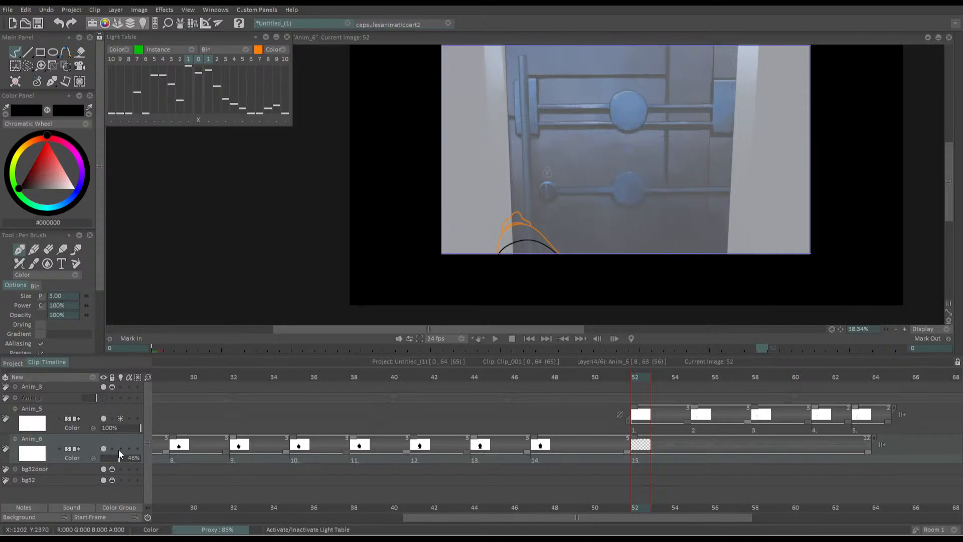
{"action": "left_click", "coordinate": [120, 448]}
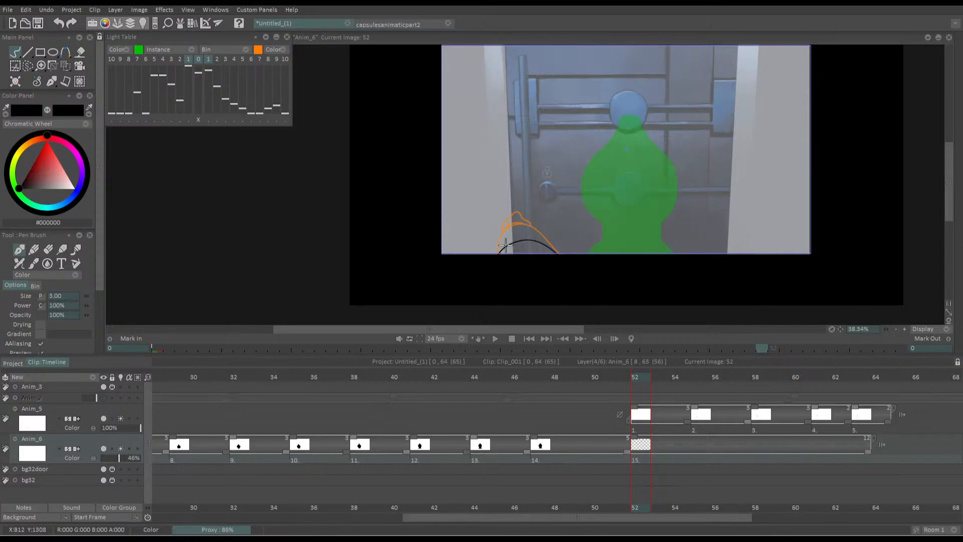
Try to trace the left edge of the silhouette's narrow neck on the frame 52 drawing
{"action": "left_click_drag", "start_coordinate": [589, 238], "coordinate": [556, 232]}
{"action": "scroll", "coordinate": [557, 231], "scroll_direction": "up", "scroll_amount": 5}
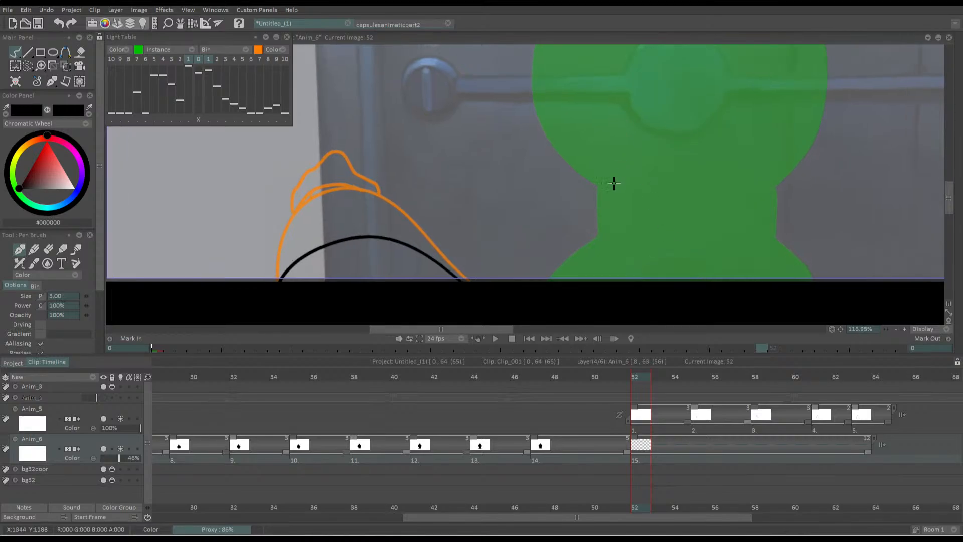
{"action": "mouse_move", "coordinate": [597, 185]}
{"action": "left_mouse_down"}
{"action": "mouse_move", "coordinate": [599, 228]}
{"action": "mouse_move", "coordinate": [600, 185]}
{"action": "left_mouse_up"}
{"action": "key", "text": "ctrl+z"}
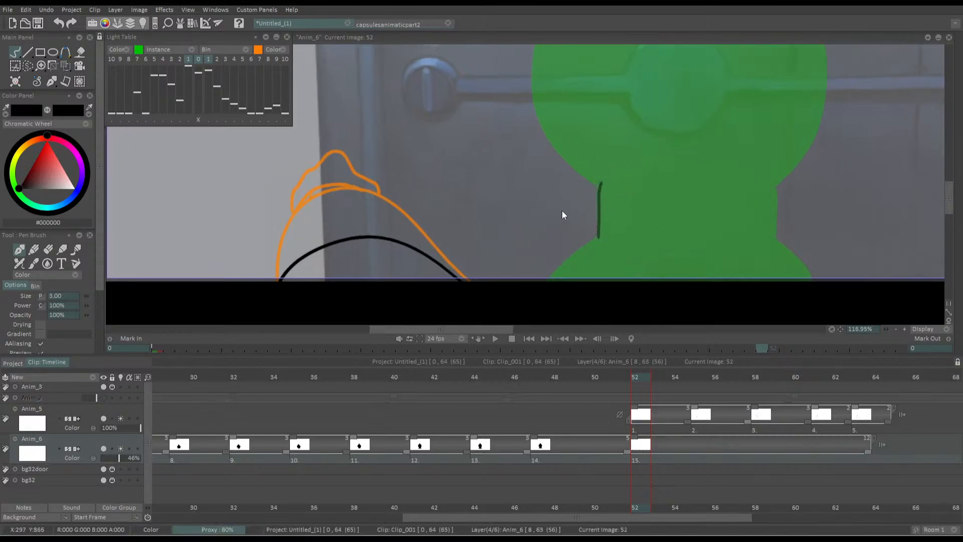
Set the Anim_6 layer's opacity to 100% and erase the neck stroke from the frame 52 drawing
{"action": "left_click_drag", "start_coordinate": [120, 457], "coordinate": [150, 458]}
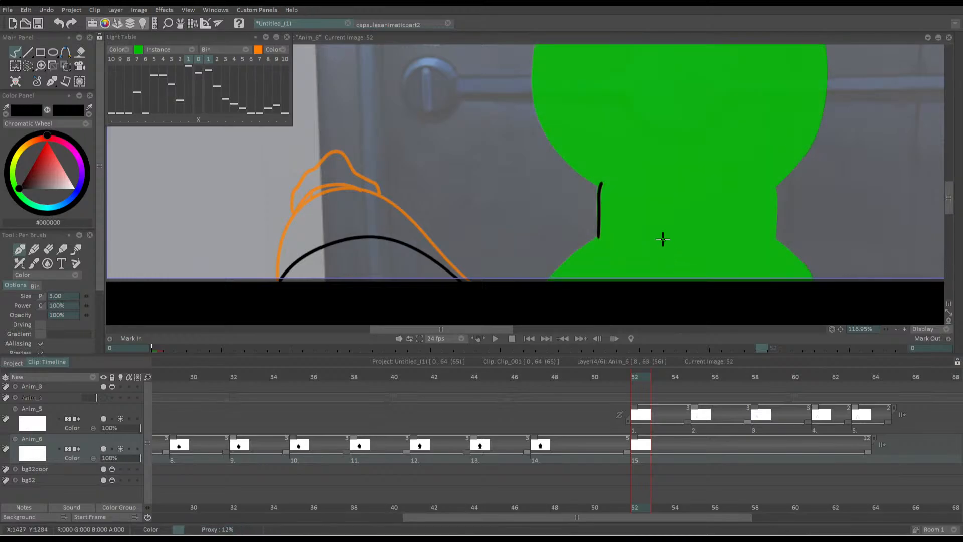
{"action": "key", "text": "e"}
{"action": "left_click_drag", "start_coordinate": [600, 235], "coordinate": [598, 246]}
{"action": "key", "text": "b"}
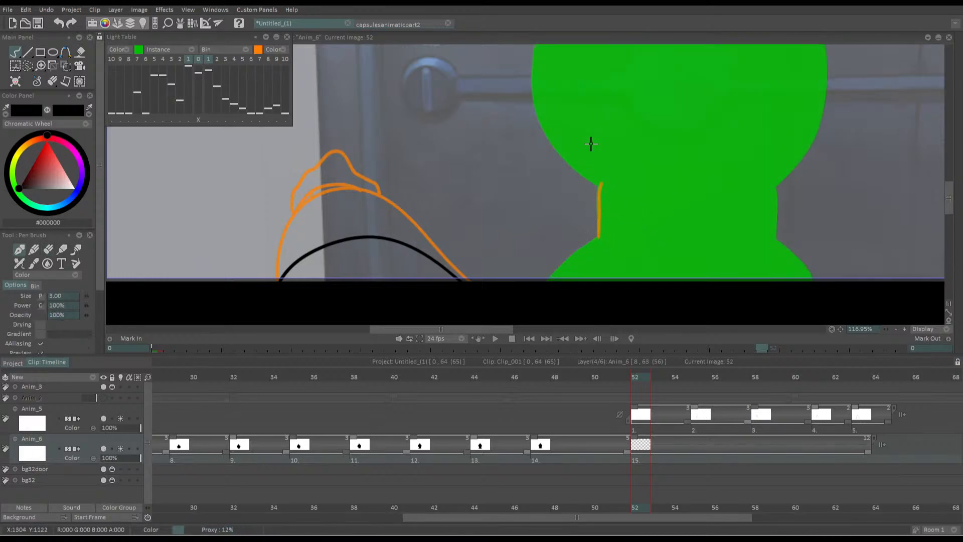
Outline both sides of the silhouette's neck on the Anim_6 drawing at frame 52
{"action": "left_click_drag", "start_coordinate": [601, 178], "coordinate": [601, 244]}
{"action": "key", "text": "ctrl+z"}
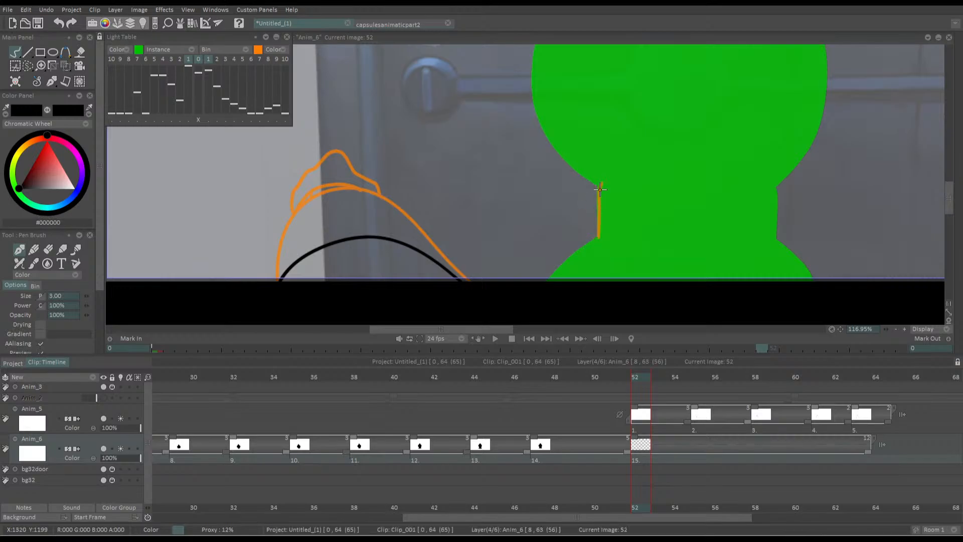
{"action": "left_click_drag", "start_coordinate": [600, 180], "coordinate": [601, 244]}
{"action": "left_click_drag", "start_coordinate": [776, 240], "coordinate": [773, 169]}
{"action": "key", "text": "ctrl+z"}
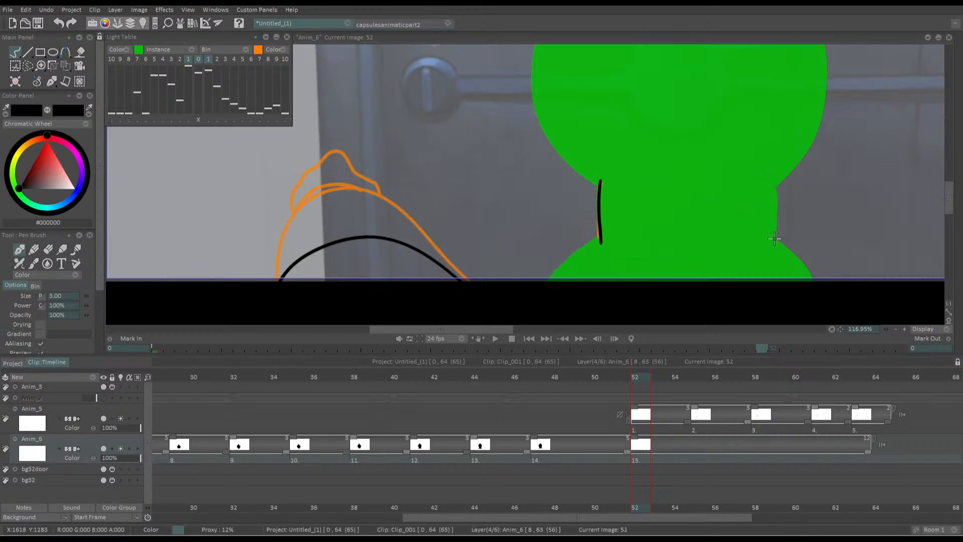
{"action": "left_click_drag", "start_coordinate": [776, 241], "coordinate": [772, 169]}
Trace the silhouette's two shoulder slopes from the neck down to the lower edge of the picture
{"action": "left_click_drag", "start_coordinate": [774, 239], "coordinate": [812, 283]}
{"action": "key", "text": "ctrl+z"}
{"action": "left_click_drag", "start_coordinate": [774, 241], "coordinate": [811, 281]}
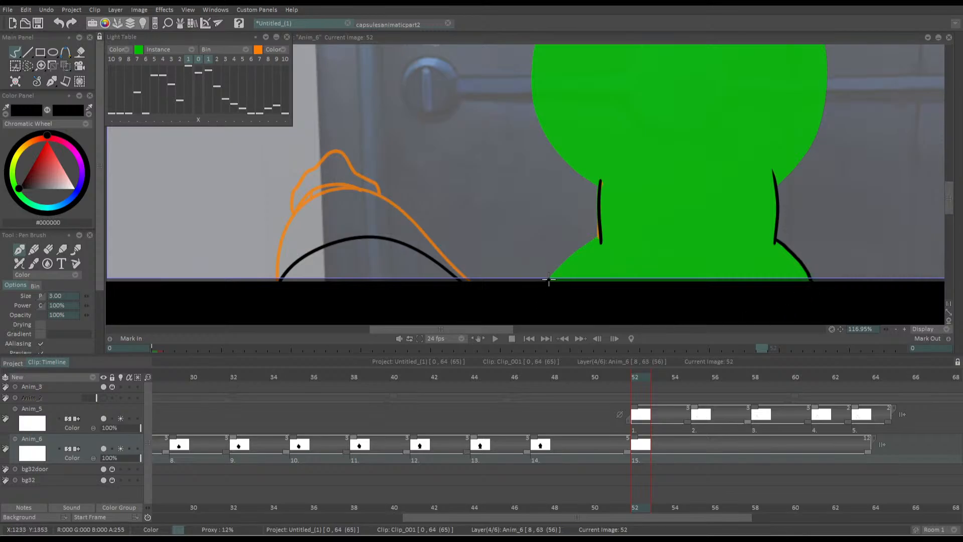
{"action": "left_click_drag", "start_coordinate": [548, 279], "coordinate": [602, 236]}
Trace the head's pointed top, its left side down to the neck, and its upper right side on frame 52
{"action": "left_click_drag", "start_coordinate": [561, 176], "coordinate": [577, 283]}
{"action": "left_click_drag", "start_coordinate": [570, 81], "coordinate": [564, 183]}
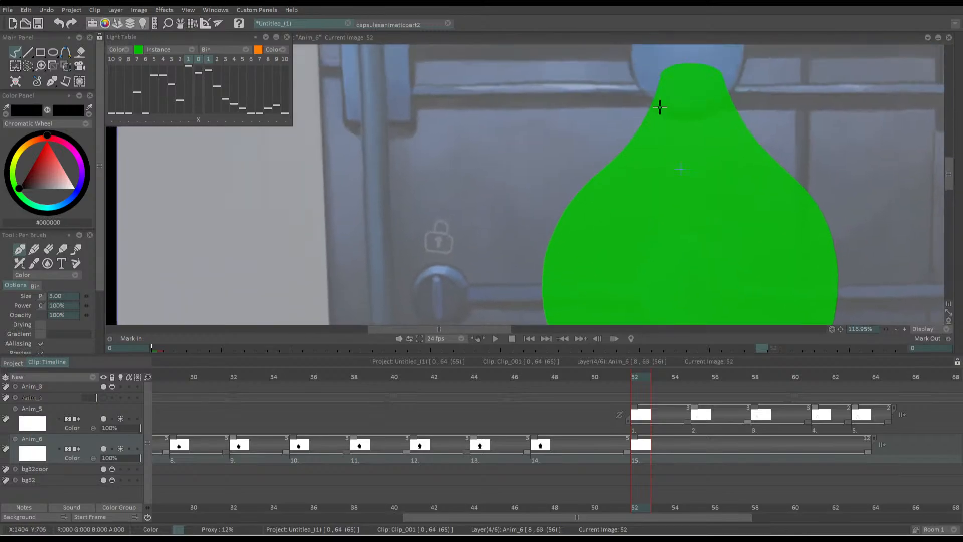
{"action": "mouse_move", "coordinate": [653, 105]}
{"action": "left_mouse_down"}
{"action": "mouse_move", "coordinate": [679, 65]}
{"action": "mouse_move", "coordinate": [706, 66]}
{"action": "mouse_move", "coordinate": [720, 82]}
{"action": "left_mouse_up"}
{"action": "mouse_move", "coordinate": [655, 101]}
{"action": "left_mouse_down"}
{"action": "mouse_move", "coordinate": [674, 83]}
{"action": "mouse_move", "coordinate": [657, 118]}
{"action": "mouse_move", "coordinate": [587, 191]}
{"action": "mouse_move", "coordinate": [565, 274]}
{"action": "mouse_move", "coordinate": [585, 136]}
{"action": "mouse_move", "coordinate": [605, 147]}
{"action": "mouse_move", "coordinate": [594, 203]}
{"action": "mouse_move", "coordinate": [602, 250]}
{"action": "mouse_move", "coordinate": [654, 303]}
{"action": "left_mouse_up"}
{"action": "left_click_drag", "start_coordinate": [607, 248], "coordinate": [522, 272]}
{"action": "left_click_drag", "start_coordinate": [607, 116], "coordinate": [625, 209]}
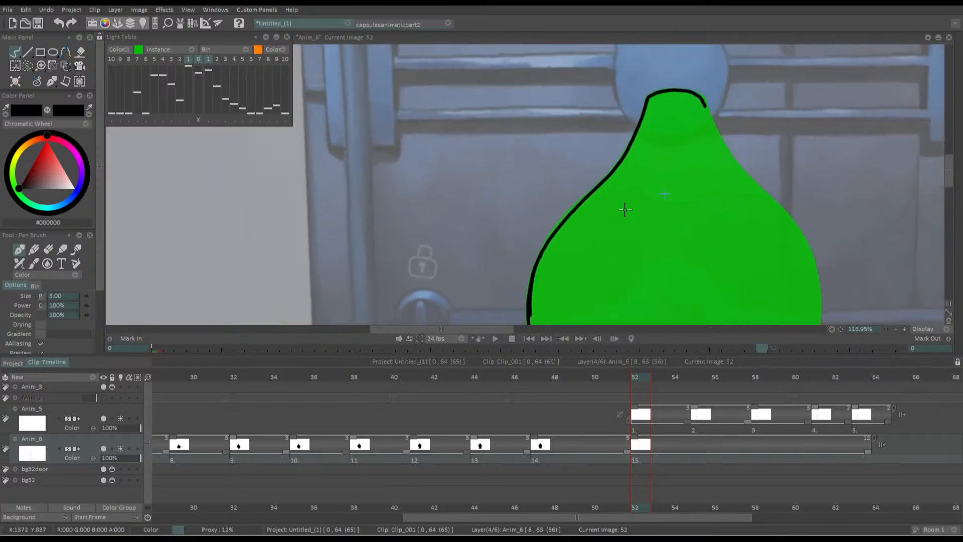
{"action": "mouse_move", "coordinate": [703, 97]}
{"action": "left_mouse_down"}
{"action": "mouse_move", "coordinate": [736, 165]}
{"action": "mouse_move", "coordinate": [801, 235]}
{"action": "mouse_move", "coordinate": [820, 305]}
{"action": "mouse_move", "coordinate": [832, 214]}
{"action": "left_mouse_up"}
{"action": "left_click_drag", "start_coordinate": [801, 281], "coordinate": [783, 249]}
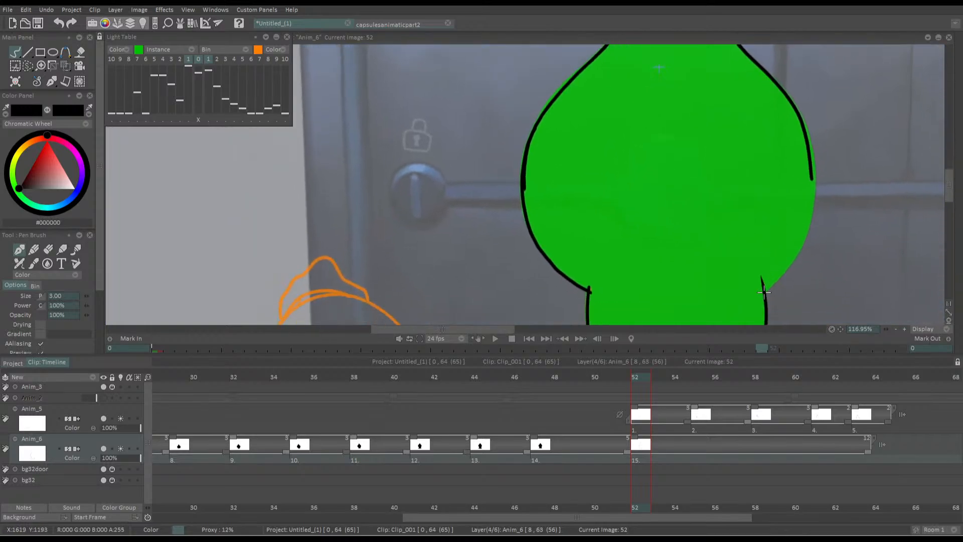
Trace the head's lower right curve from the neck up and join it to the upper right contour
{"action": "mouse_move", "coordinate": [764, 292]}
{"action": "left_mouse_down"}
{"action": "mouse_move", "coordinate": [819, 180]}
{"action": "mouse_move", "coordinate": [792, 98]}
{"action": "left_mouse_up"}
{"action": "key", "text": "ctrl+z"}
{"action": "mouse_move", "coordinate": [765, 291]}
{"action": "left_mouse_down"}
{"action": "mouse_move", "coordinate": [804, 241]}
{"action": "mouse_move", "coordinate": [785, 99]}
{"action": "left_mouse_up"}
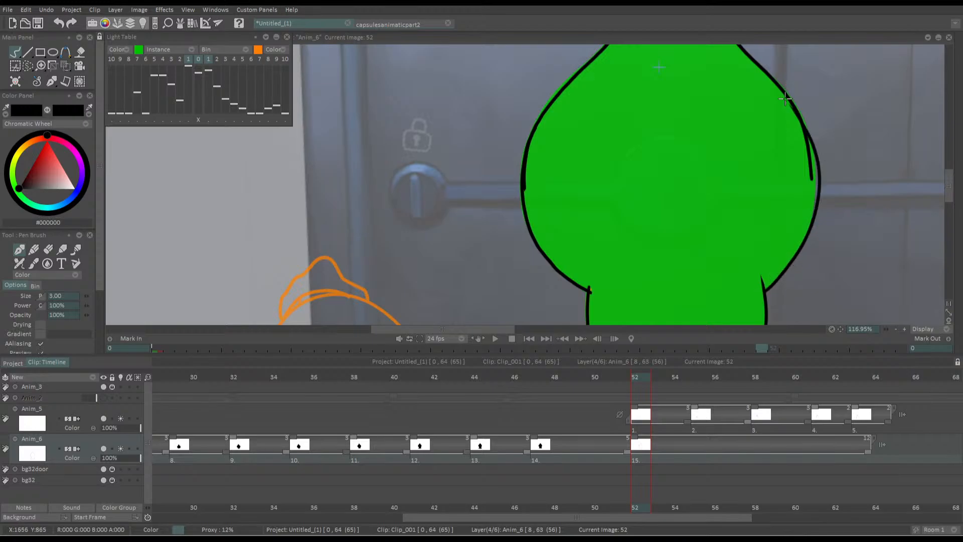
{"action": "key", "text": "ctrl+z"}
{"action": "mouse_move", "coordinate": [764, 292]}
{"action": "left_mouse_down"}
{"action": "mouse_move", "coordinate": [812, 206]}
{"action": "mouse_move", "coordinate": [791, 103]}
{"action": "left_mouse_up"}
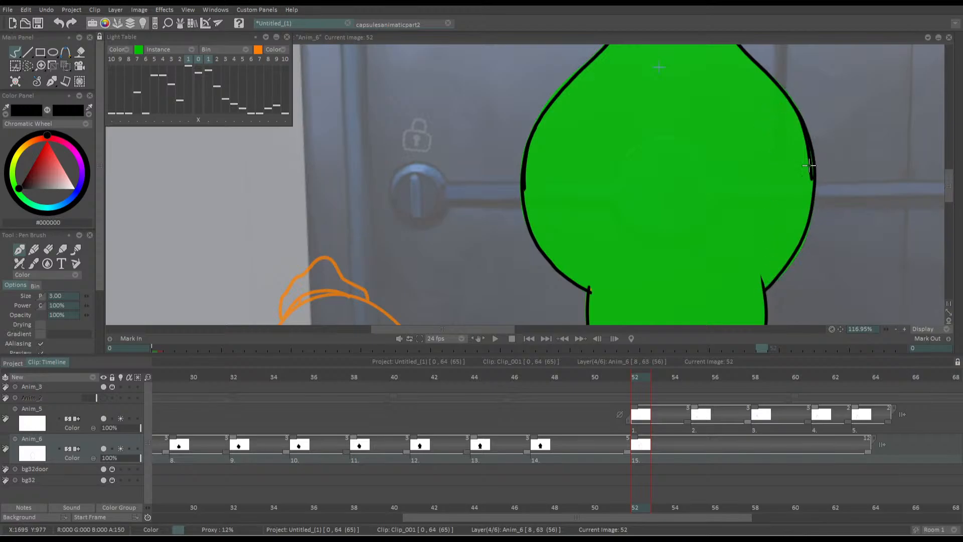
{"action": "left_click_drag", "start_coordinate": [809, 149], "coordinate": [813, 173]}
Fill the outlined frame 52 silhouette with black using the Paint bucket and compare it with frame 51
{"action": "mouse_move", "coordinate": [608, 228]}
{"action": "left_mouse_down"}
{"action": "mouse_move", "coordinate": [610, 197]}
{"action": "mouse_move", "coordinate": [584, 103]}
{"action": "left_mouse_up"}
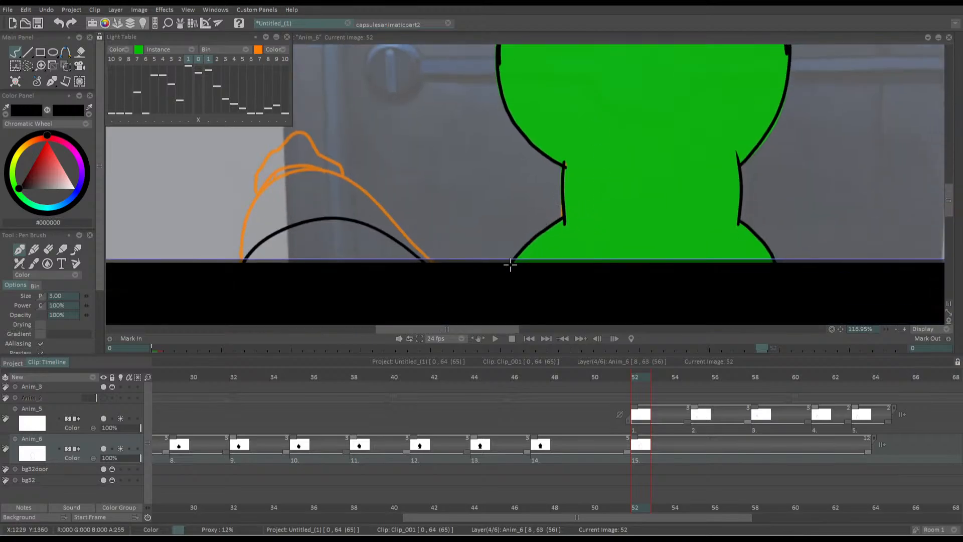
{"action": "key", "text": "f"}
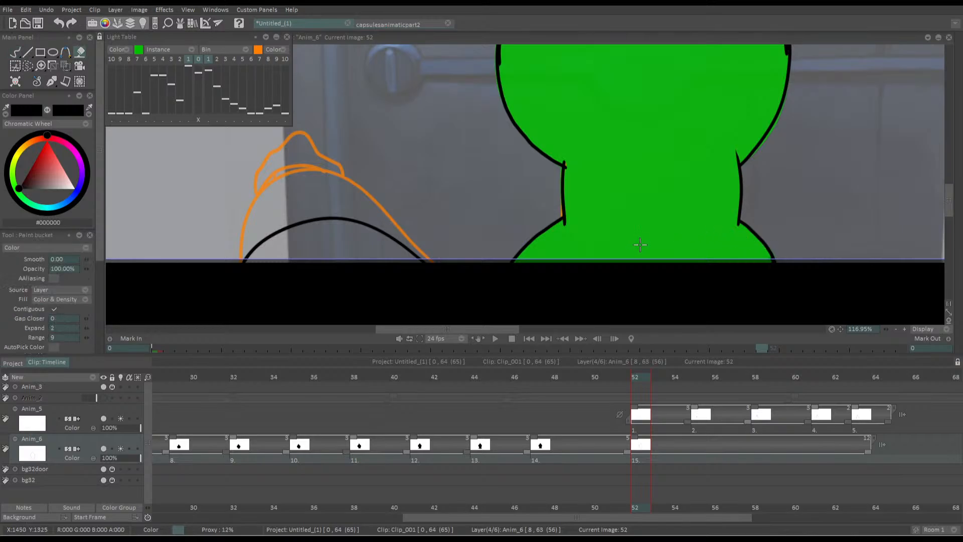
{"action": "left_click", "coordinate": [636, 247]}
{"action": "left_click_drag", "start_coordinate": [600, 234], "coordinate": [567, 216]}
{"action": "left_click_drag", "start_coordinate": [340, 190], "coordinate": [430, 205]}
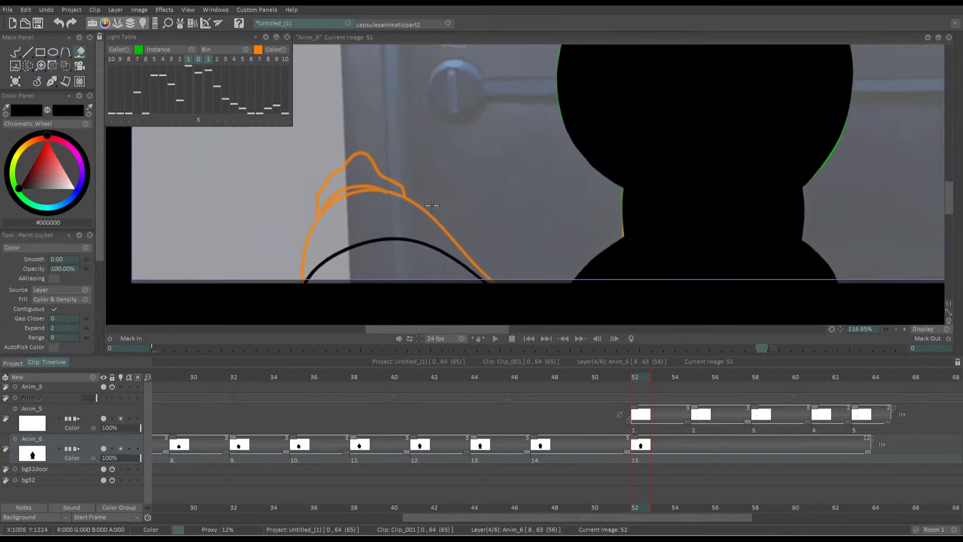
{"action": "scroll", "coordinate": [341, 197], "scroll_direction": "down", "scroll_amount": 5}
{"action": "left_click_drag", "start_coordinate": [313, 189], "coordinate": [430, 213]}
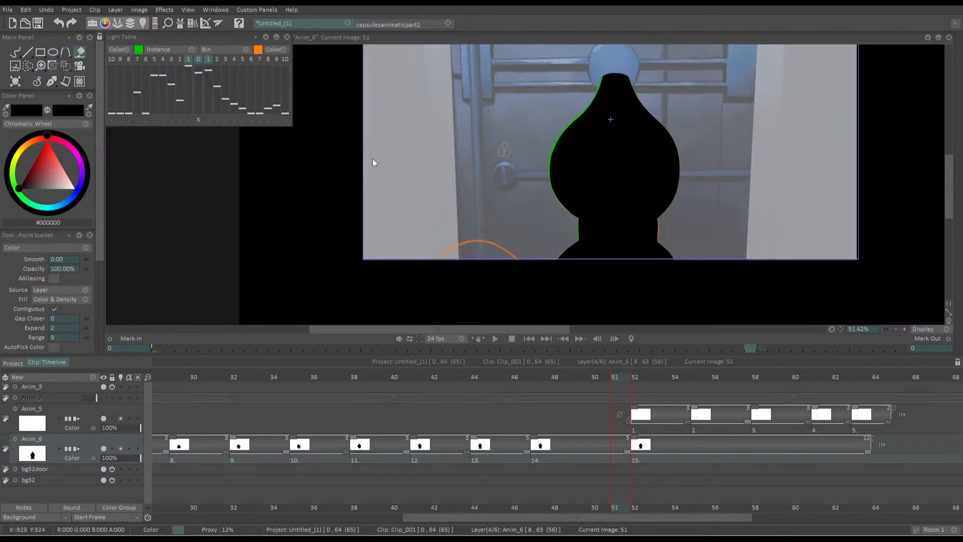
Shift the frame 52 silhouette slightly to the right with the Transform tool
{"action": "left_click", "coordinate": [66, 66]}
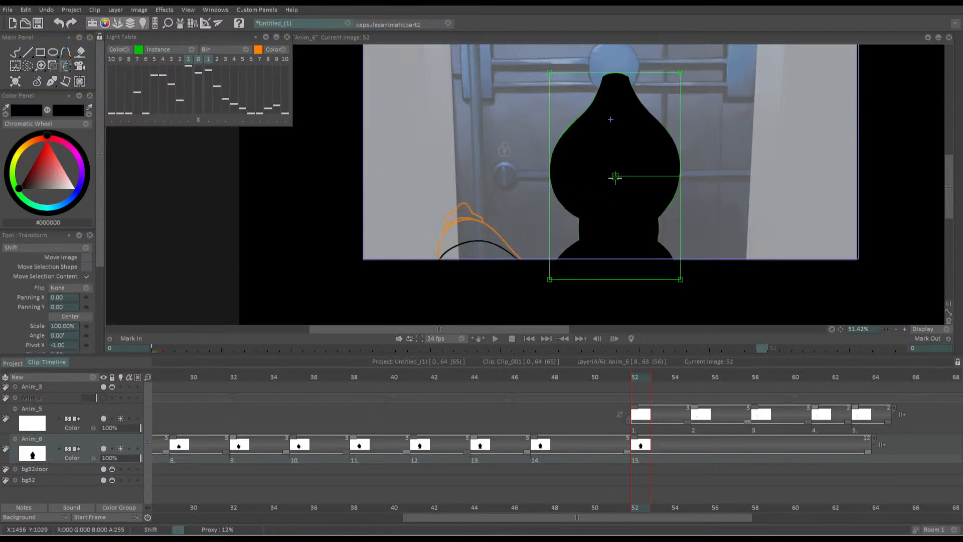
{"action": "mouse_move", "coordinate": [615, 177]}
{"action": "left_mouse_down"}
{"action": "mouse_move", "coordinate": [610, 261]}
{"action": "mouse_move", "coordinate": [613, 176]}
{"action": "left_mouse_up"}
{"action": "key", "text": "Return"}
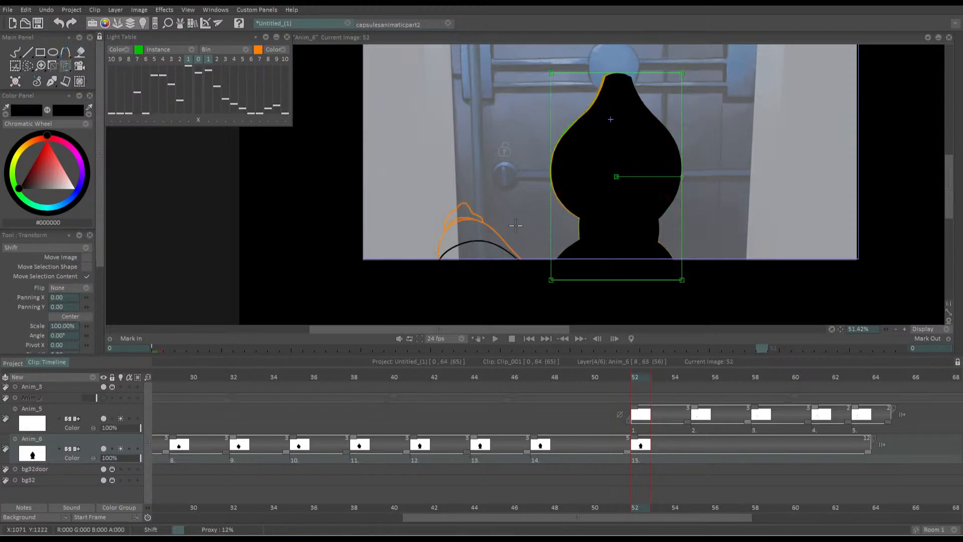
Widen the base of the silhouette's left shoulder toward the arm with a black pen stroke on frame 52
{"action": "key", "text": "b"}
{"action": "left_click_drag", "start_coordinate": [579, 241], "coordinate": [524, 271]}
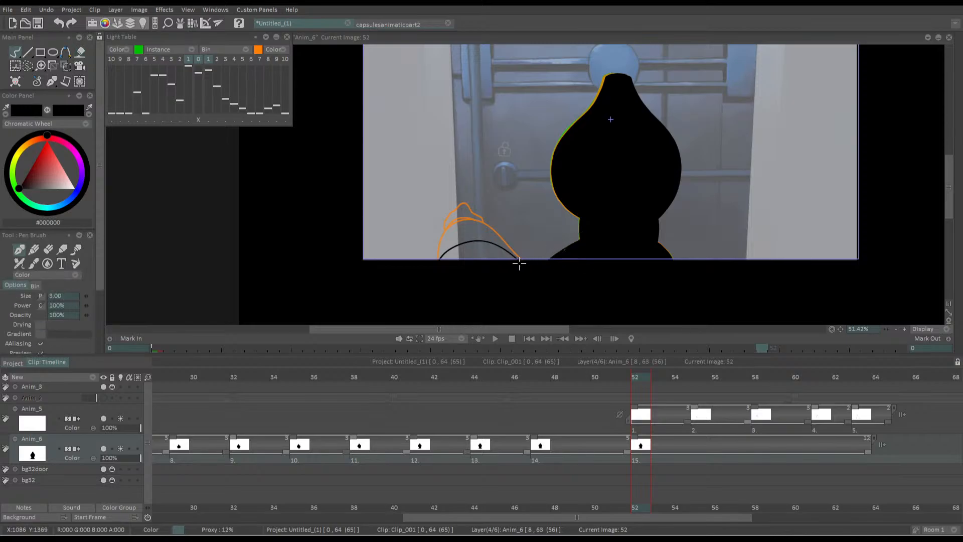
{"action": "scroll", "coordinate": [544, 243], "scroll_direction": "up", "scroll_amount": 5}
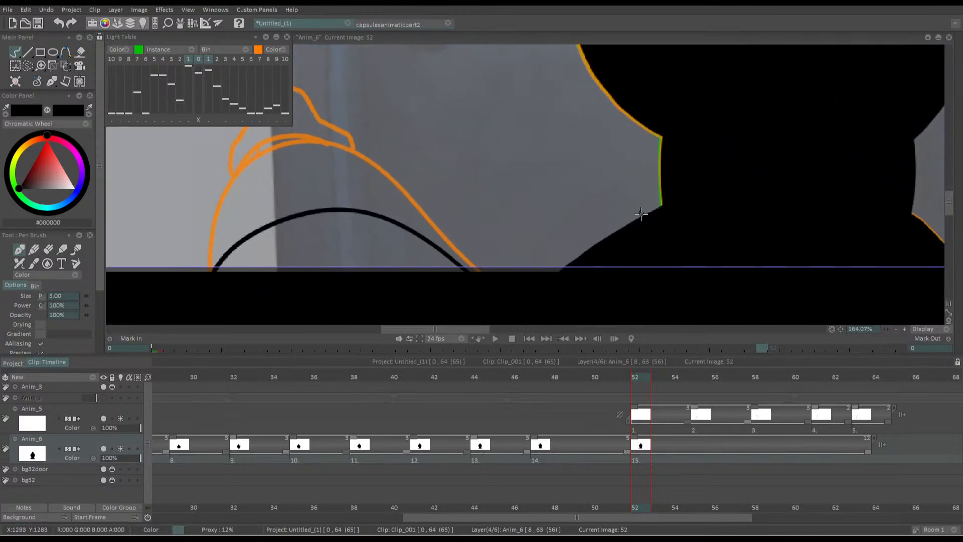
{"action": "scroll", "coordinate": [627, 221], "scroll_direction": "down", "scroll_amount": 4}
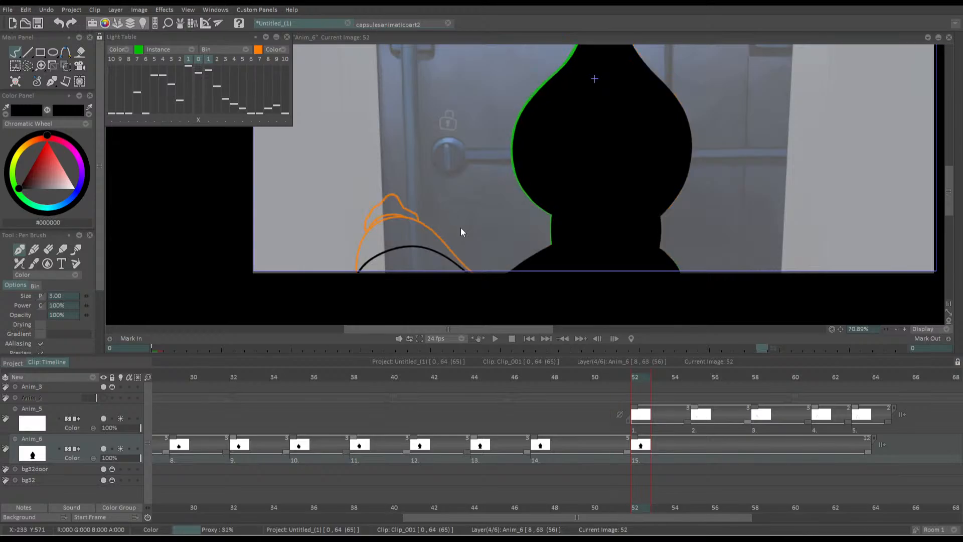
Insert a new drawing at frame 55 on Anim_6 and trace the silhouette's neck sides and right shoulder
{"action": "key", "text": "Right"}
{"action": "key", "text": "Right"}
{"action": "key", "text": "Right"}
{"action": "key", "text": "Delete"}
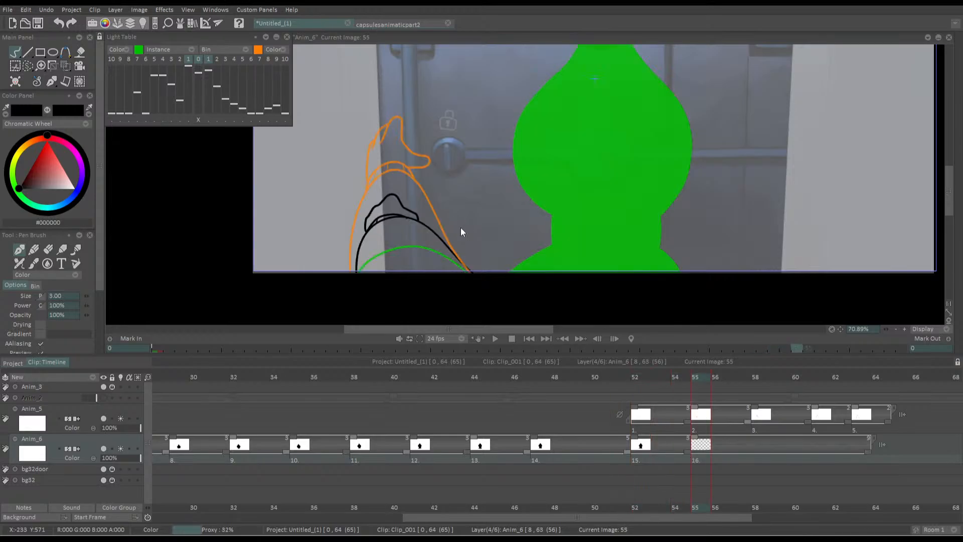
{"action": "left_click_drag", "start_coordinate": [523, 219], "coordinate": [523, 255]}
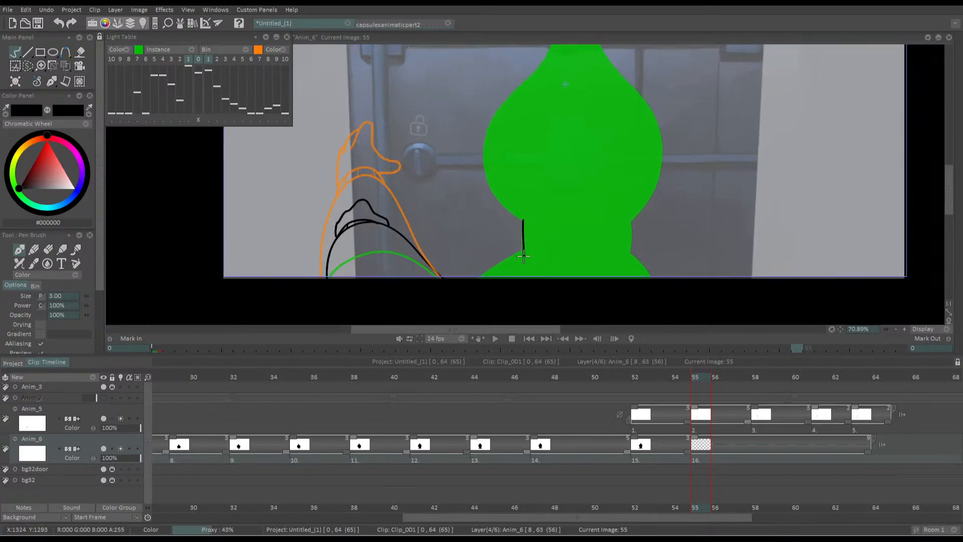
{"action": "left_click_drag", "start_coordinate": [630, 254], "coordinate": [628, 216]}
{"action": "left_click_drag", "start_coordinate": [628, 251], "coordinate": [652, 277]}
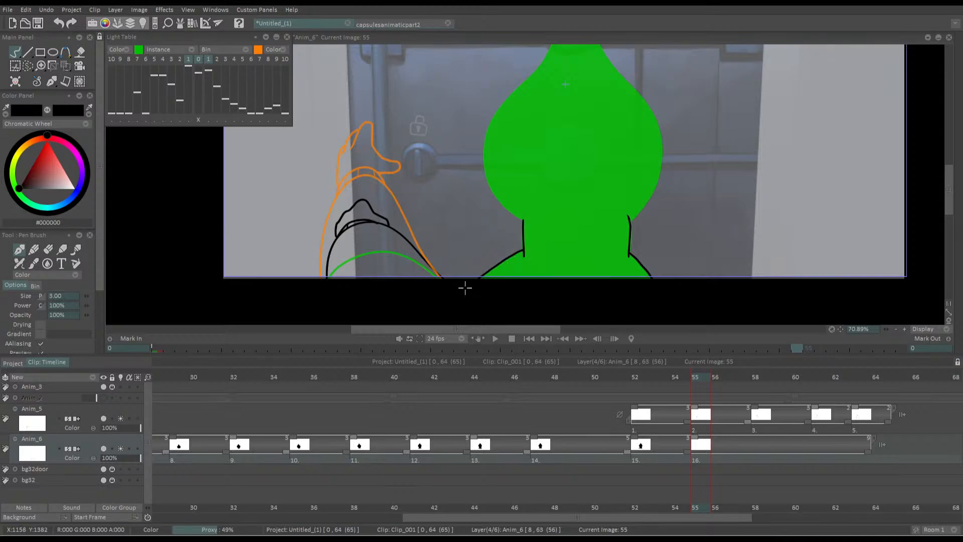
Draw the left shoulder on frame 55 with a wider slope reaching farther toward the arm
{"action": "left_click_drag", "start_coordinate": [523, 251], "coordinate": [454, 292]}
{"action": "key", "text": "ctrl+z"}
{"action": "mouse_move", "coordinate": [523, 249]}
{"action": "left_mouse_down"}
{"action": "mouse_move", "coordinate": [466, 268]}
{"action": "mouse_move", "coordinate": [448, 293]}
{"action": "left_mouse_up"}
{"action": "key", "text": "ctrl+z"}
{"action": "left_click_drag", "start_coordinate": [514, 251], "coordinate": [453, 285]}
Trace the head's lower left curve down to the neck on the frame 55 drawing
{"action": "mouse_move", "coordinate": [569, 226]}
{"action": "left_mouse_down"}
{"action": "mouse_move", "coordinate": [536, 259]}
{"action": "mouse_move", "coordinate": [516, 227]}
{"action": "mouse_move", "coordinate": [512, 188]}
{"action": "mouse_move", "coordinate": [586, 73]}
{"action": "left_mouse_up"}
{"action": "key", "text": "ctrl+z"}
{"action": "mouse_move", "coordinate": [524, 199]}
{"action": "left_mouse_down"}
{"action": "mouse_move", "coordinate": [552, 207]}
{"action": "mouse_move", "coordinate": [601, 177]}
{"action": "left_mouse_up"}
{"action": "mouse_move", "coordinate": [530, 148]}
{"action": "left_mouse_down"}
{"action": "mouse_move", "coordinate": [493, 120]}
{"action": "mouse_move", "coordinate": [498, 222]}
{"action": "mouse_move", "coordinate": [566, 293]}
{"action": "left_mouse_up"}
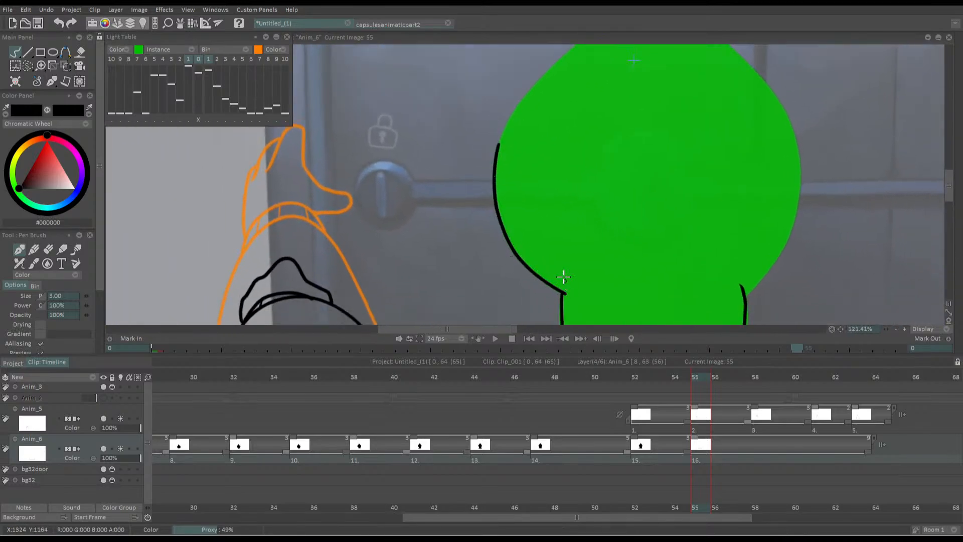
{"action": "mouse_move", "coordinate": [521, 166]}
{"action": "left_mouse_down"}
{"action": "mouse_move", "coordinate": [601, 283]}
{"action": "mouse_move", "coordinate": [623, 186]}
{"action": "left_mouse_up"}
{"action": "key", "text": "ctrl+z"}
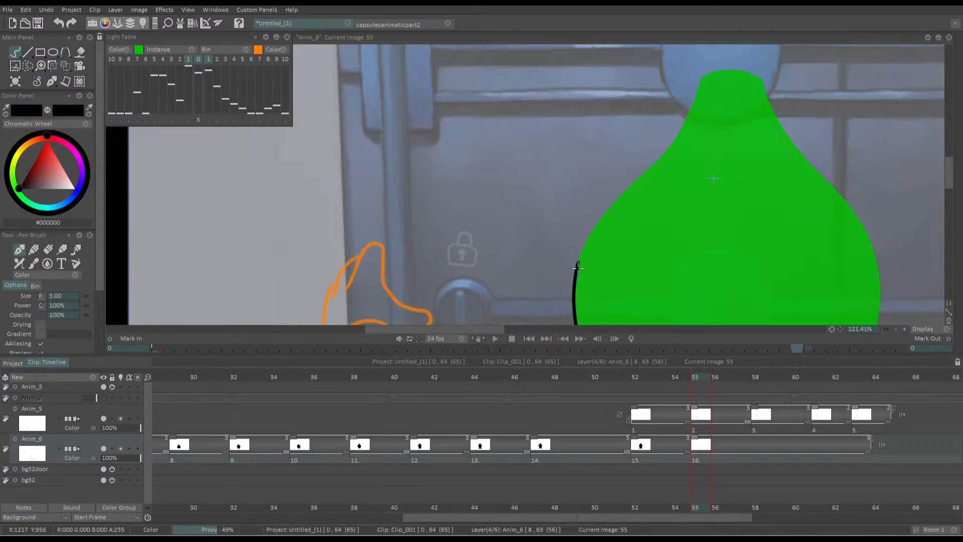
Trace the head's upper left side, pointed top and right side down to the neck on frame 55
{"action": "mouse_move", "coordinate": [577, 268]}
{"action": "left_mouse_down"}
{"action": "mouse_move", "coordinate": [616, 199]}
{"action": "mouse_move", "coordinate": [685, 120]}
{"action": "mouse_move", "coordinate": [699, 78]}
{"action": "mouse_move", "coordinate": [723, 70]}
{"action": "mouse_move", "coordinate": [757, 79]}
{"action": "mouse_move", "coordinate": [683, 53]}
{"action": "mouse_move", "coordinate": [699, 98]}
{"action": "mouse_move", "coordinate": [786, 202]}
{"action": "mouse_move", "coordinate": [801, 281]}
{"action": "left_mouse_up"}
{"action": "left_click_drag", "start_coordinate": [750, 319], "coordinate": [692, 189]}
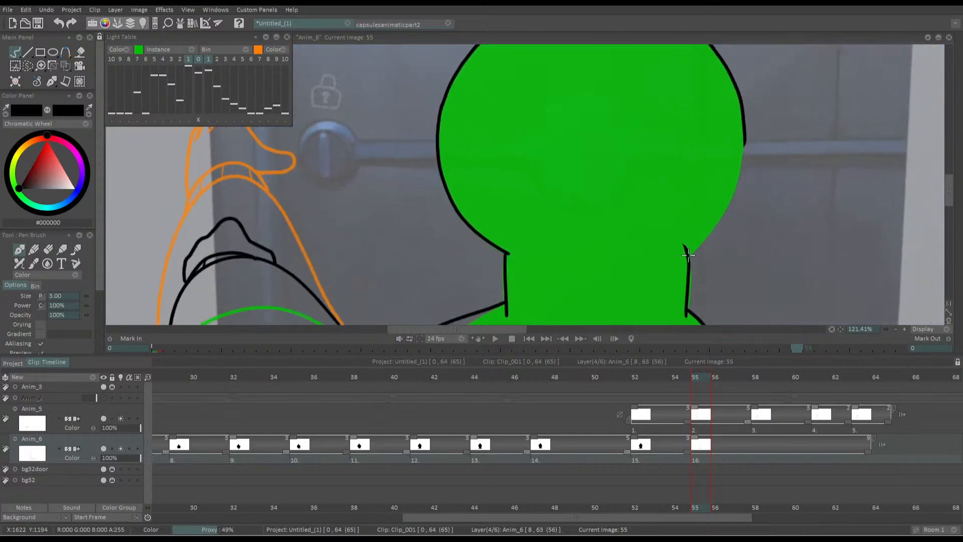
{"action": "mouse_move", "coordinate": [689, 256]}
{"action": "left_mouse_down"}
{"action": "mouse_move", "coordinate": [735, 184]}
{"action": "mouse_move", "coordinate": [744, 121]}
{"action": "left_mouse_up"}
{"action": "key", "text": "ctrl+z"}
{"action": "mouse_move", "coordinate": [689, 257]}
{"action": "left_mouse_down"}
{"action": "mouse_move", "coordinate": [731, 203]}
{"action": "mouse_move", "coordinate": [746, 137]}
{"action": "left_mouse_up"}
{"action": "scroll", "coordinate": [634, 215], "scroll_direction": "down", "scroll_amount": 3}
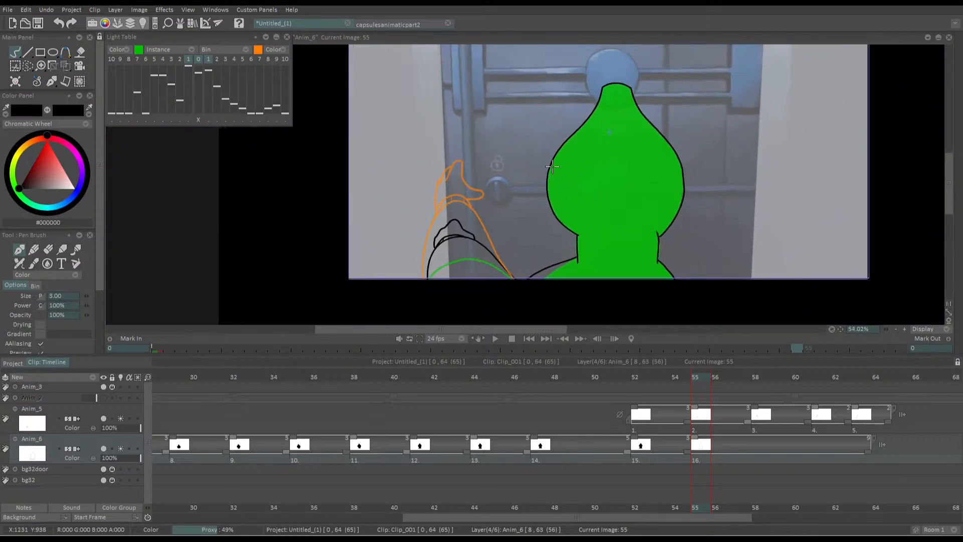
Fill the frame 55 silhouette with black and flip between it and the preceding frame
{"action": "key", "text": "f"}
{"action": "left_click", "coordinate": [587, 186]}
{"action": "key", "text": "d"}
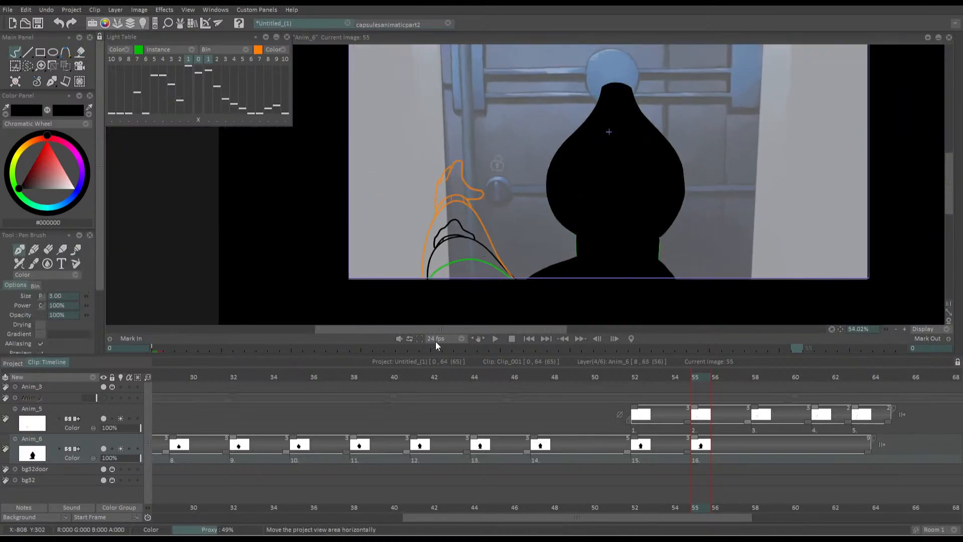
{"action": "key", "text": "Left"}
{"action": "key", "text": "Right"}
{"action": "key", "text": "Left"}
{"action": "key", "text": "Right"}
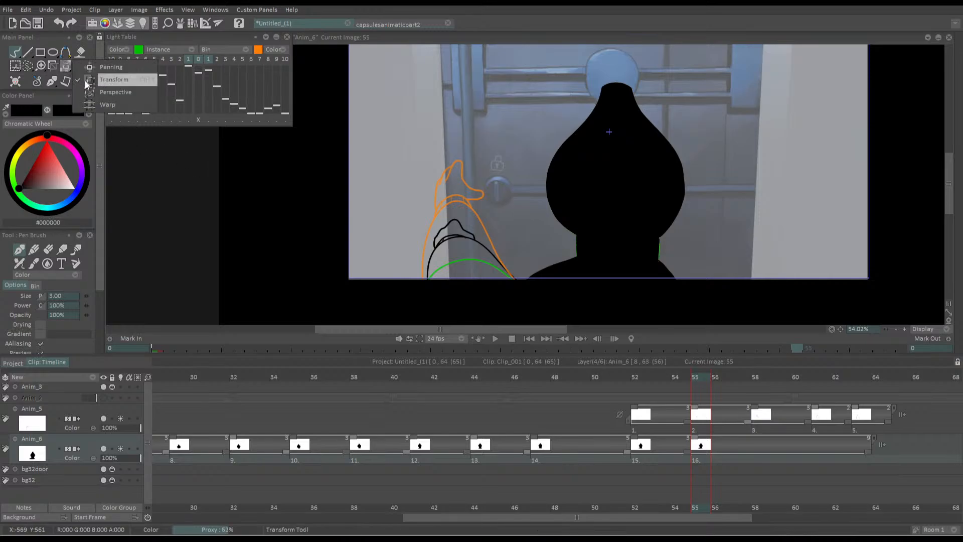
Shift the frame 55 silhouette slightly to the right and rotate it by about -1.27° with the Transform tool
{"action": "left_click", "coordinate": [65, 65]}
{"action": "mouse_move", "coordinate": [602, 194]}
{"action": "left_mouse_down"}
{"action": "mouse_move", "coordinate": [613, 300]}
{"action": "mouse_move", "coordinate": [605, 196]}
{"action": "left_mouse_up"}
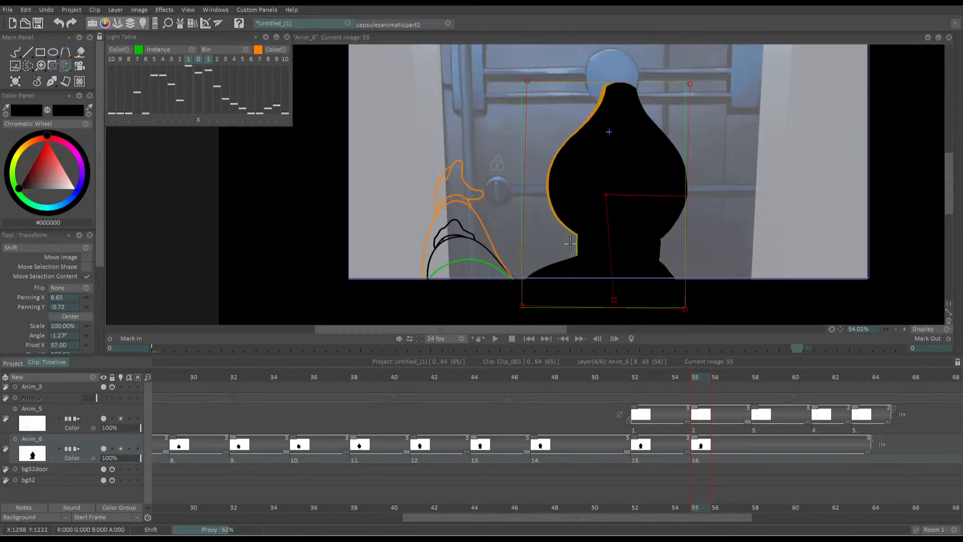
{"action": "left_click_drag", "start_coordinate": [570, 243], "coordinate": [572, 244]}
{"action": "key", "text": "Return"}
Step back and forth through frames 50 to 55 to check the silhouette's movement
{"action": "key", "text": "Left"}
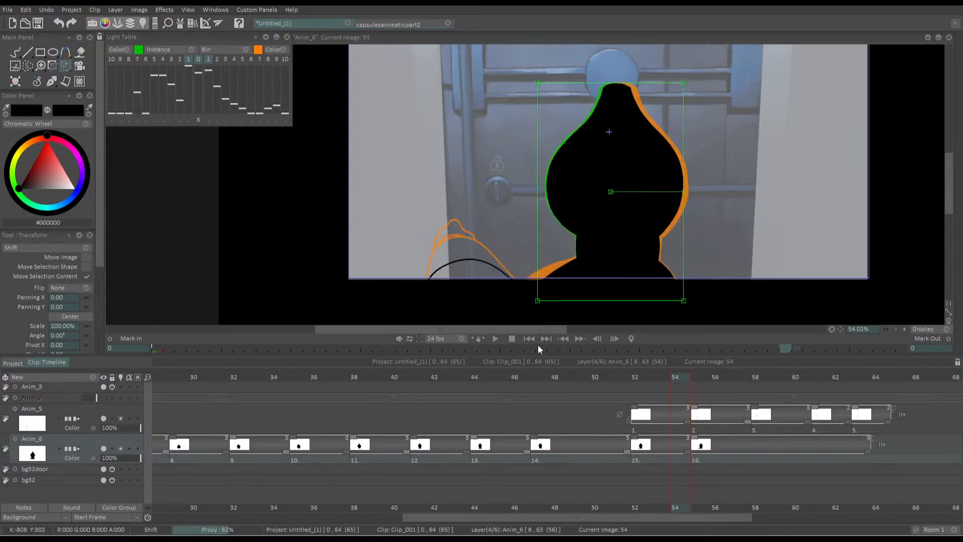
{"action": "key", "text": "Left"}
{"action": "key", "text": "Left"}
{"action": "key", "text": "Left"}
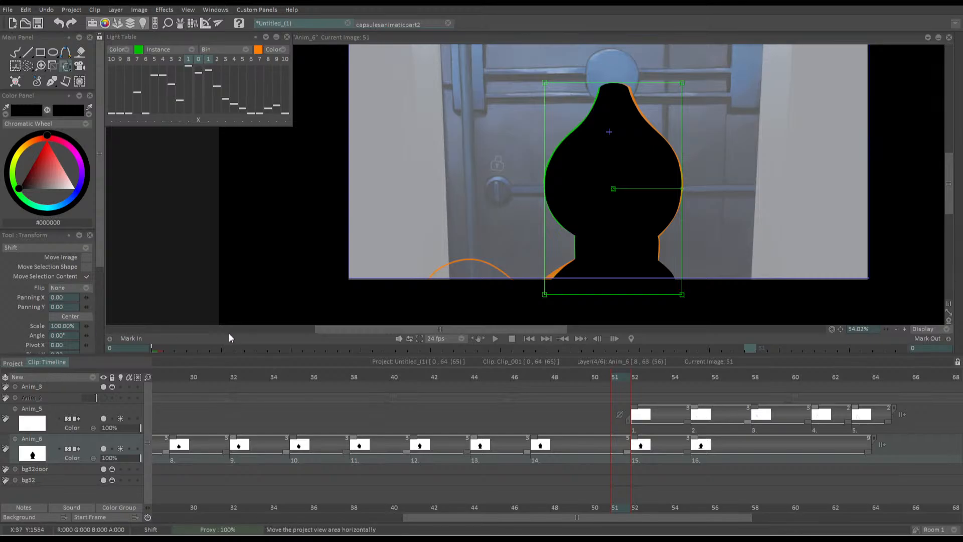
{"action": "left_click", "coordinate": [596, 376]}
{"action": "key", "text": "Right"}
{"action": "key", "text": "Right"}
Add an empty drawing to the Anim_6 layer at frame 58
{"action": "key", "text": "Right"}
{"action": "key", "text": "Right"}
{"action": "key", "text": "Right"}
{"action": "key", "text": "Right"}
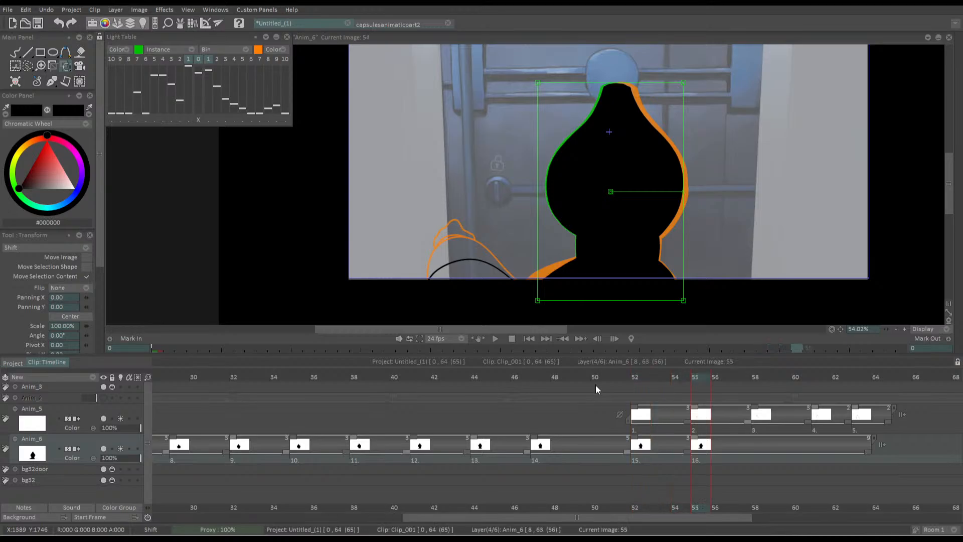
{"action": "key", "text": "Right"}
{"action": "key", "text": "Right"}
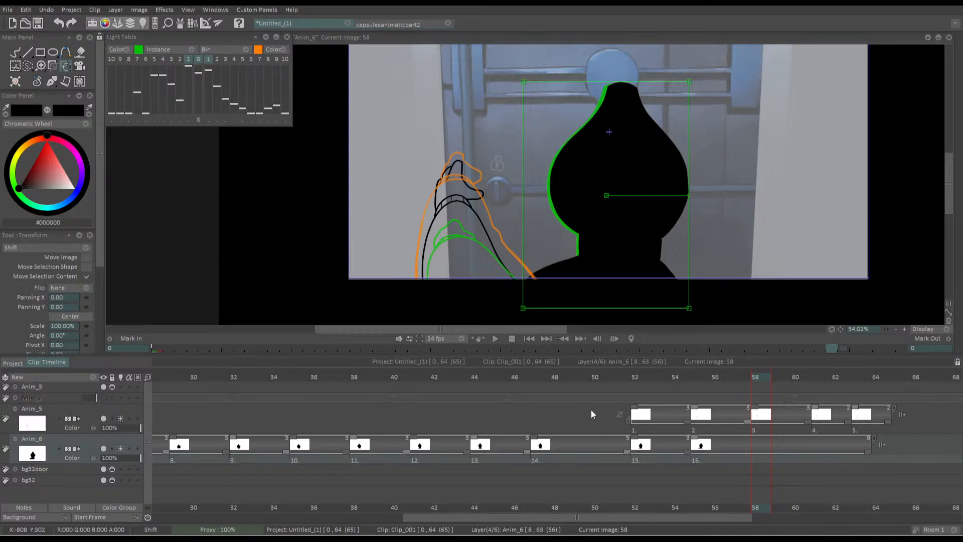
{"action": "key", "text": "Delete"}
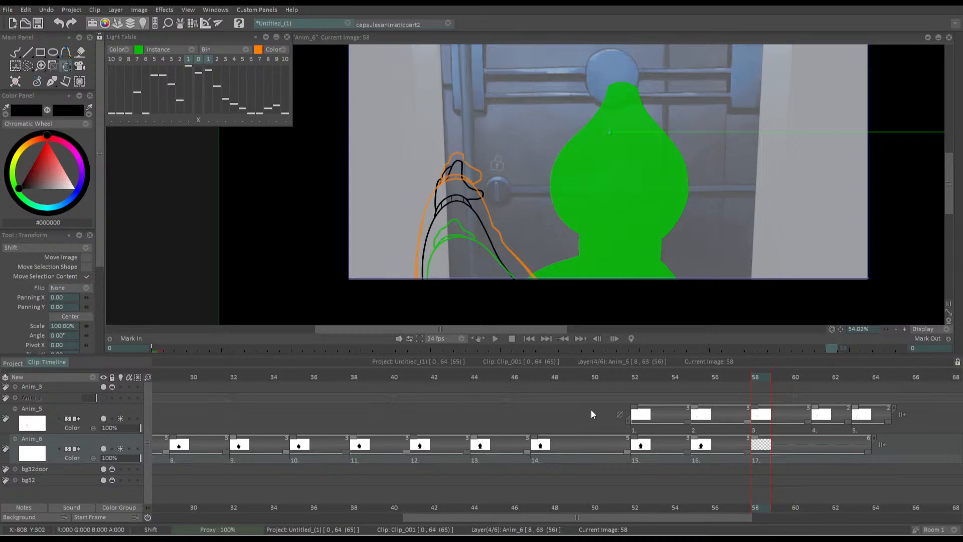
Trace the lower left curve of the head down to the neck on frame 58 with the black pen brush
{"action": "key", "text": "b"}
{"action": "scroll", "coordinate": [640, 149], "scroll_direction": "up", "scroll_amount": 4}
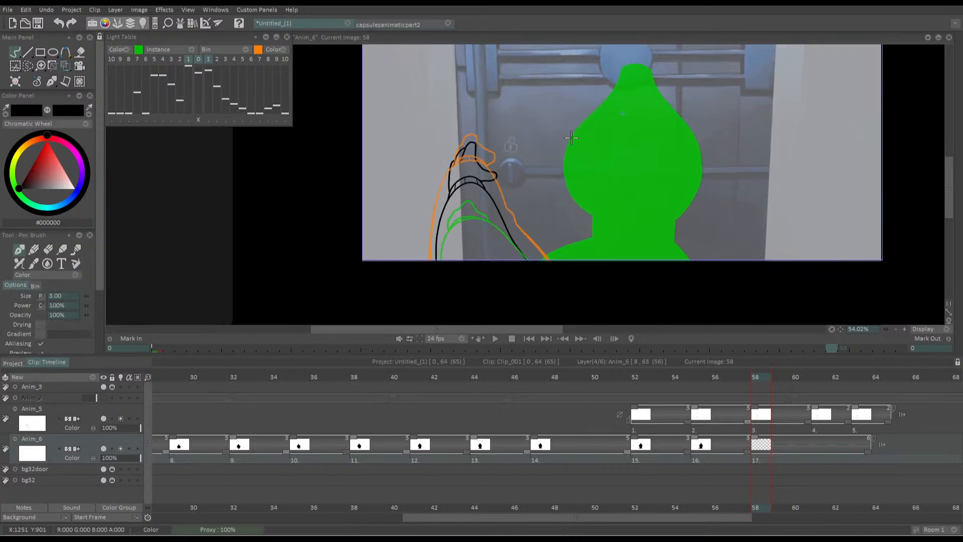
{"action": "scroll", "coordinate": [640, 149], "scroll_direction": "down", "scroll_amount": 2}
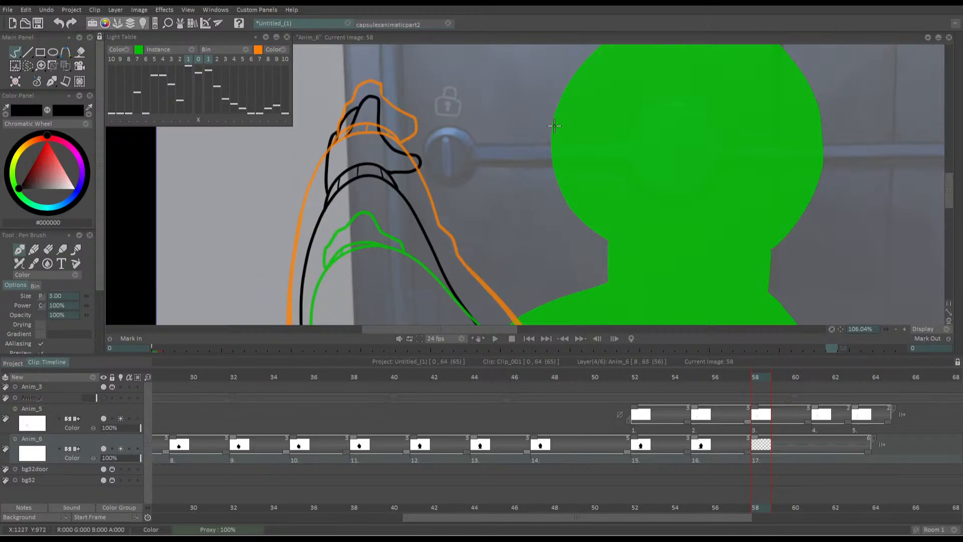
{"action": "left_click_drag", "start_coordinate": [554, 120], "coordinate": [608, 244]}
{"action": "key", "text": "ctrl+z"}
{"action": "left_click_drag", "start_coordinate": [552, 123], "coordinate": [627, 256]}
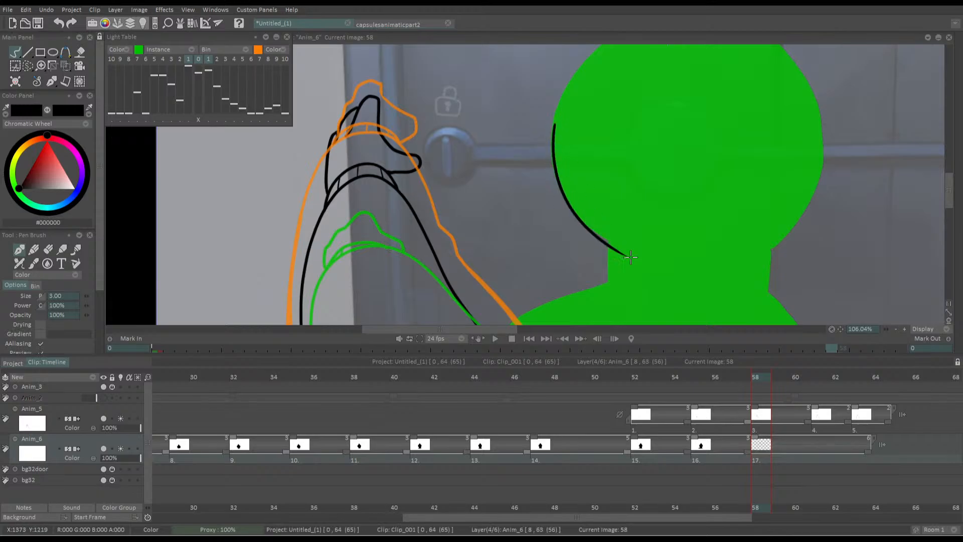
{"action": "mouse_move", "coordinate": [553, 133]}
{"action": "left_mouse_down"}
{"action": "mouse_move", "coordinate": [630, 223]}
{"action": "mouse_move", "coordinate": [589, 266]}
{"action": "mouse_move", "coordinate": [610, 220]}
{"action": "left_mouse_up"}
{"action": "key", "text": "ctrl+z"}
{"action": "mouse_move", "coordinate": [589, 275]}
{"action": "left_mouse_down"}
{"action": "mouse_move", "coordinate": [615, 201]}
{"action": "mouse_move", "coordinate": [681, 137]}
{"action": "mouse_move", "coordinate": [699, 95]}
{"action": "left_mouse_up"}
{"action": "key", "text": "ctrl+z"}
{"action": "left_click_drag", "start_coordinate": [591, 199], "coordinate": [523, 204]}
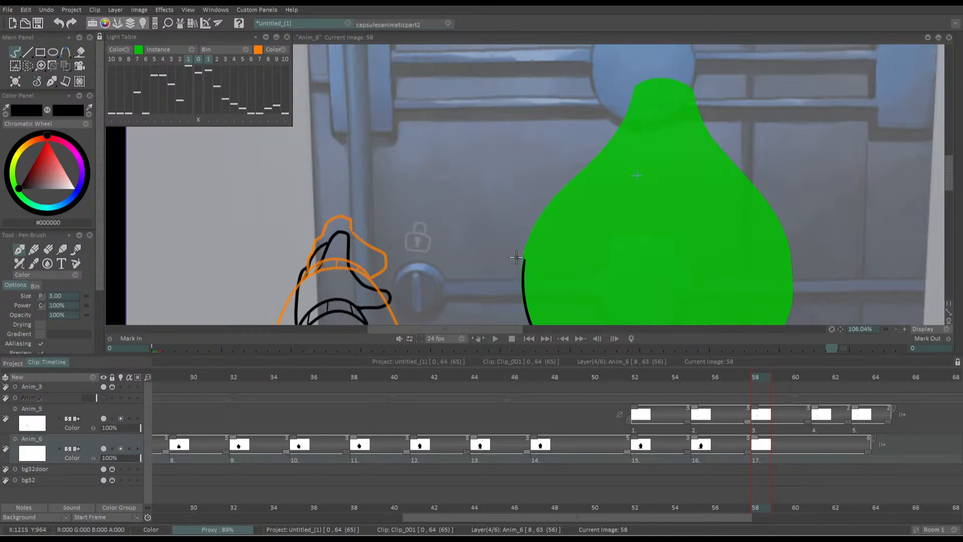
Trace the head's upper left side up and over its pointed top on frame 58
{"action": "mouse_move", "coordinate": [516, 258]}
{"action": "left_mouse_down"}
{"action": "mouse_move", "coordinate": [493, 261]}
{"action": "mouse_move", "coordinate": [510, 222]}
{"action": "mouse_move", "coordinate": [599, 107]}
{"action": "left_mouse_up"}
{"action": "key", "text": "ctrl+z"}
{"action": "mouse_move", "coordinate": [493, 289]}
{"action": "left_mouse_down"}
{"action": "mouse_move", "coordinate": [497, 241]}
{"action": "mouse_move", "coordinate": [556, 170]}
{"action": "left_mouse_up"}
{"action": "key", "text": "ctrl+z"}
{"action": "mouse_move", "coordinate": [493, 287]}
{"action": "left_mouse_down"}
{"action": "mouse_move", "coordinate": [505, 234]}
{"action": "mouse_move", "coordinate": [558, 169]}
{"action": "left_mouse_up"}
{"action": "key", "text": "ctrl+z"}
{"action": "mouse_move", "coordinate": [493, 281]}
{"action": "left_mouse_down"}
{"action": "mouse_move", "coordinate": [524, 199]}
{"action": "mouse_move", "coordinate": [593, 129]}
{"action": "mouse_move", "coordinate": [608, 89]}
{"action": "mouse_move", "coordinate": [641, 82]}
{"action": "mouse_move", "coordinate": [662, 96]}
{"action": "left_mouse_up"}
{"action": "left_click_drag", "start_coordinate": [587, 182], "coordinate": [559, 111]}
Trace the head's right side from the neck up to the pointed top on frame 58
{"action": "left_click_drag", "start_coordinate": [590, 203], "coordinate": [570, 178]}
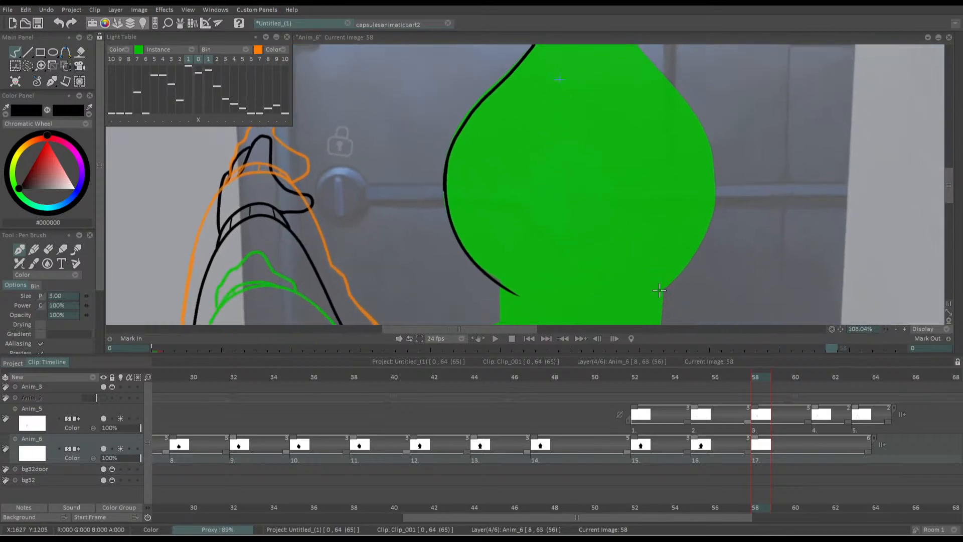
{"action": "mouse_move", "coordinate": [655, 291]}
{"action": "left_mouse_down"}
{"action": "mouse_move", "coordinate": [673, 276]}
{"action": "mouse_move", "coordinate": [713, 163]}
{"action": "mouse_move", "coordinate": [699, 126]}
{"action": "left_mouse_up"}
{"action": "mouse_move", "coordinate": [571, 148]}
{"action": "left_mouse_down"}
{"action": "mouse_move", "coordinate": [564, 207]}
{"action": "mouse_move", "coordinate": [576, 277]}
{"action": "left_mouse_up"}
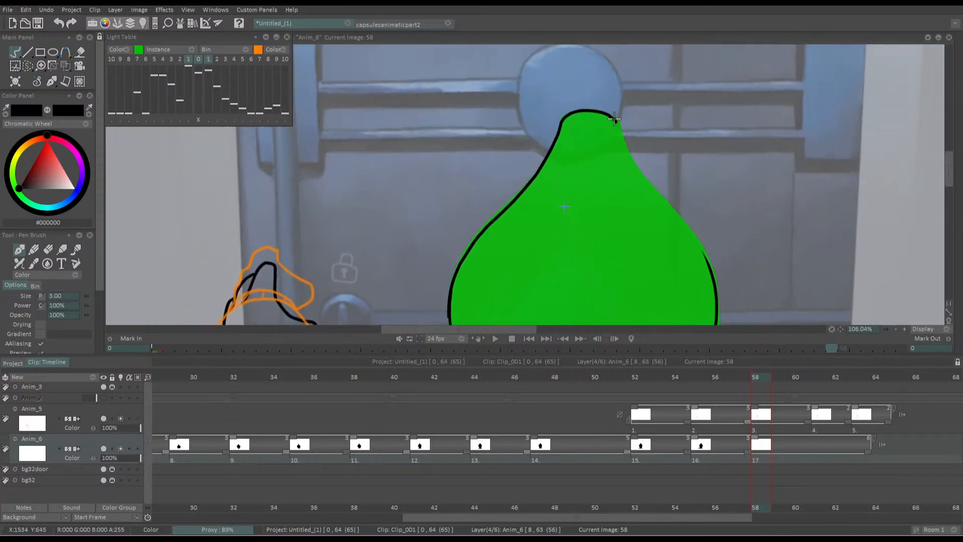
{"action": "mouse_move", "coordinate": [609, 116]}
{"action": "left_mouse_down"}
{"action": "mouse_move", "coordinate": [644, 178]}
{"action": "mouse_move", "coordinate": [708, 252]}
{"action": "mouse_move", "coordinate": [622, 139]}
{"action": "mouse_move", "coordinate": [642, 183]}
{"action": "left_mouse_up"}
{"action": "key", "text": "ctrl+z"}
{"action": "key", "text": "ctrl+z"}
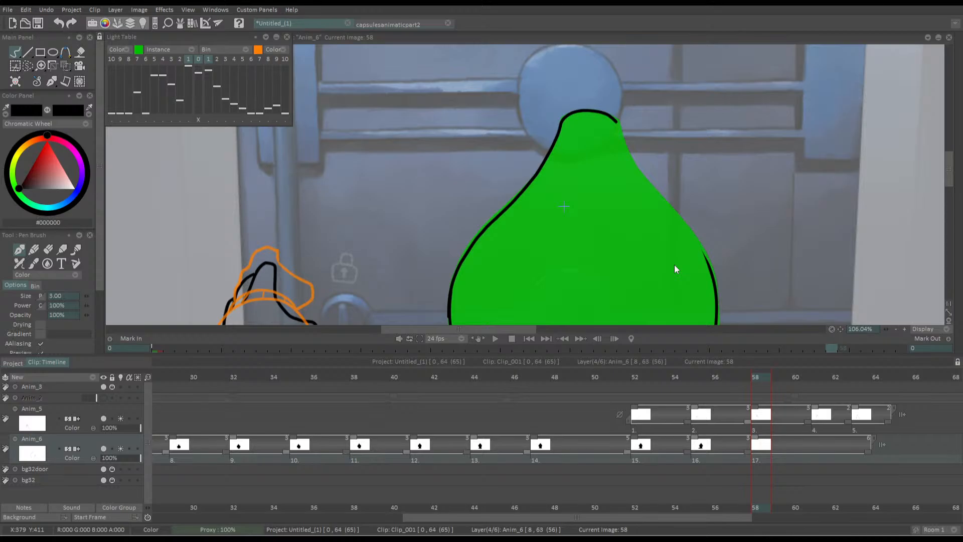
{"action": "left_click_drag", "start_coordinate": [631, 195], "coordinate": [620, 189]}
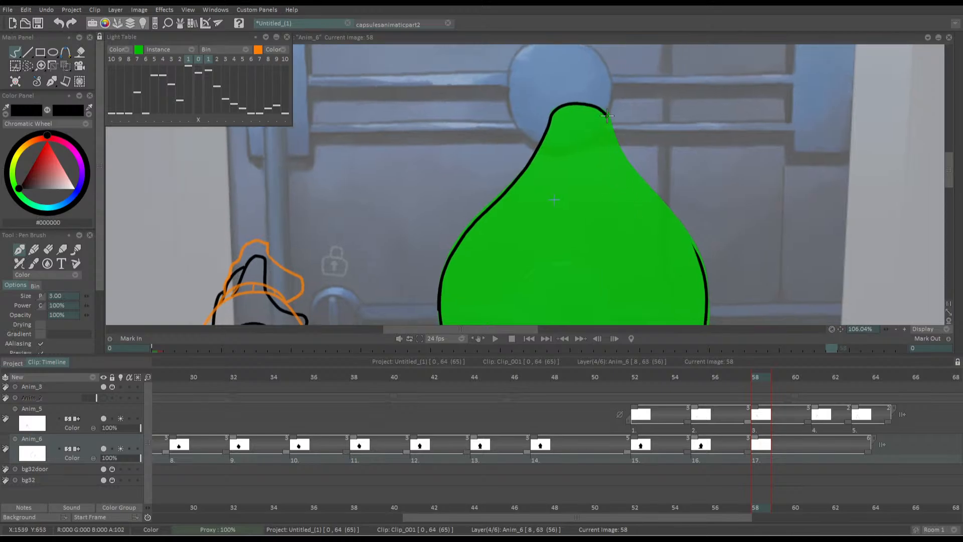
{"action": "mouse_move", "coordinate": [605, 112]}
{"action": "left_mouse_down"}
{"action": "mouse_move", "coordinate": [622, 158]}
{"action": "mouse_move", "coordinate": [674, 211]}
{"action": "mouse_move", "coordinate": [706, 267]}
{"action": "mouse_move", "coordinate": [707, 286]}
{"action": "left_mouse_up"}
{"action": "key", "text": "ctrl+z"}
{"action": "mouse_move", "coordinate": [607, 114]}
{"action": "left_mouse_down"}
{"action": "mouse_move", "coordinate": [630, 167]}
{"action": "mouse_move", "coordinate": [701, 263]}
{"action": "left_mouse_up"}
Outline the neck with a curved base on frame 58 and fill the head and neck with black
{"action": "left_click_drag", "start_coordinate": [575, 227], "coordinate": [610, 104]}
{"action": "mouse_move", "coordinate": [525, 265]}
{"action": "left_mouse_down"}
{"action": "mouse_move", "coordinate": [552, 172]}
{"action": "mouse_move", "coordinate": [556, 227]}
{"action": "mouse_move", "coordinate": [652, 264]}
{"action": "mouse_move", "coordinate": [714, 242]}
{"action": "mouse_move", "coordinate": [710, 170]}
{"action": "left_mouse_up"}
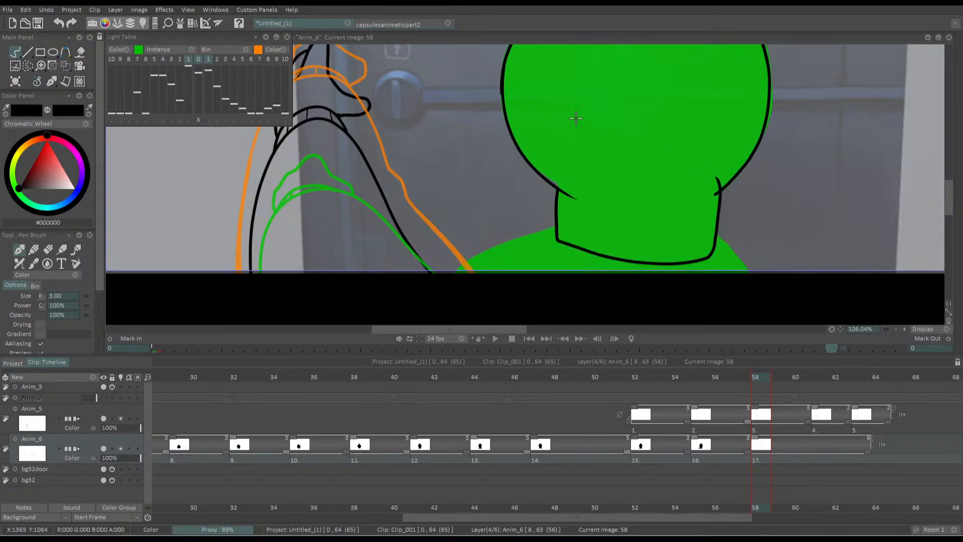
{"action": "key", "text": "f"}
{"action": "left_click", "coordinate": [576, 118]}
{"action": "left_click_drag", "start_coordinate": [604, 60], "coordinate": [596, 145]}
{"action": "scroll", "coordinate": [596, 144], "scroll_direction": "down", "scroll_amount": 4}
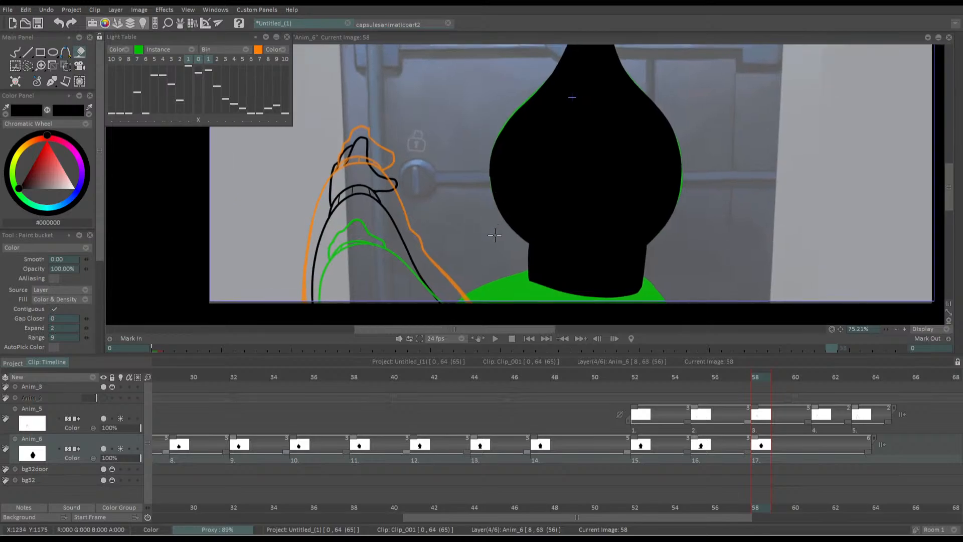
Touch up the right edge of the frame 58 head with a black pen stroke along the preceding drawing's outline
{"action": "mouse_move", "coordinate": [462, 243]}
{"action": "left_mouse_down"}
{"action": "mouse_move", "coordinate": [434, 251]}
{"action": "mouse_move", "coordinate": [456, 272]}
{"action": "mouse_move", "coordinate": [440, 220]}
{"action": "mouse_move", "coordinate": [446, 241]}
{"action": "left_mouse_up"}
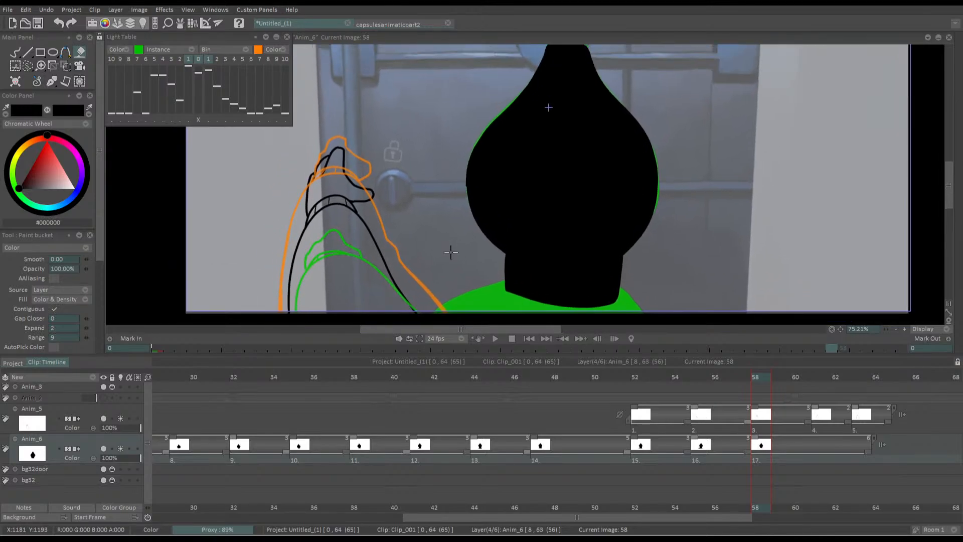
{"action": "key", "text": "b"}
{"action": "scroll", "coordinate": [629, 181], "scroll_direction": "up", "scroll_amount": 4}
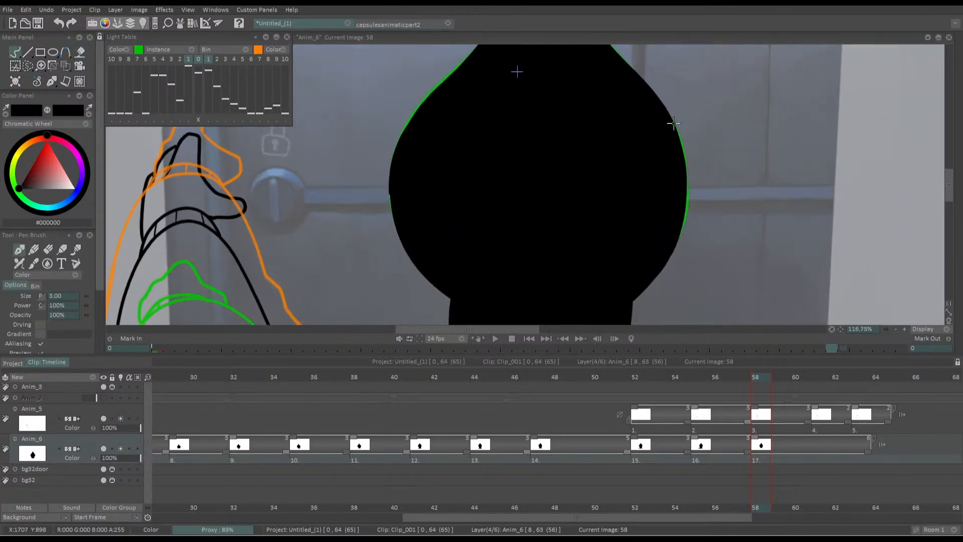
{"action": "left_click_drag", "start_coordinate": [674, 123], "coordinate": [687, 173]}
{"action": "key", "text": "ctrl+z"}
{"action": "mouse_move", "coordinate": [673, 241]}
{"action": "left_mouse_down"}
{"action": "mouse_move", "coordinate": [687, 164]}
{"action": "mouse_move", "coordinate": [662, 105]}
{"action": "left_mouse_up"}
Outline both shoulders on frame 58 and fill them with black, comparing the result with the preceding frame
{"action": "scroll", "coordinate": [639, 198], "scroll_direction": "down", "scroll_amount": 4}
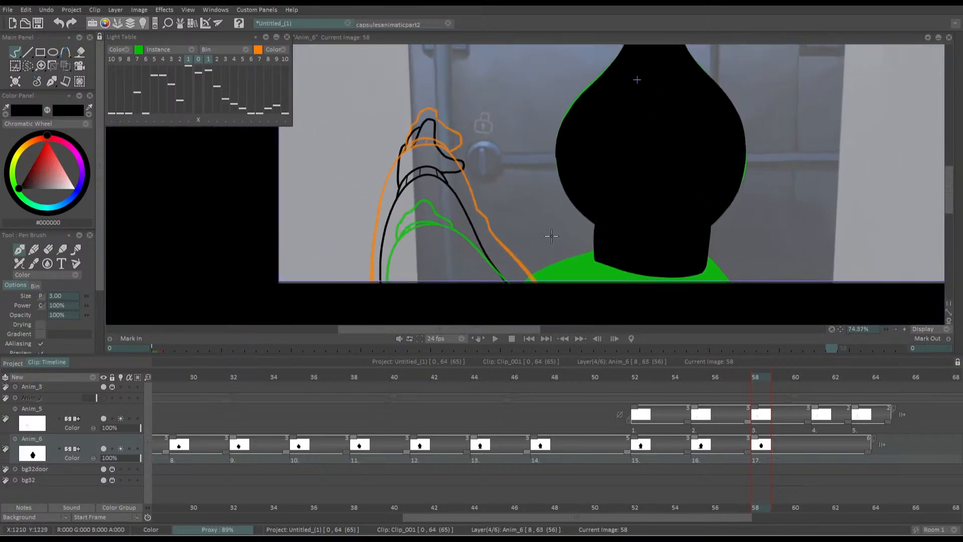
{"action": "scroll", "coordinate": [673, 158], "scroll_direction": "up", "scroll_amount": 2}
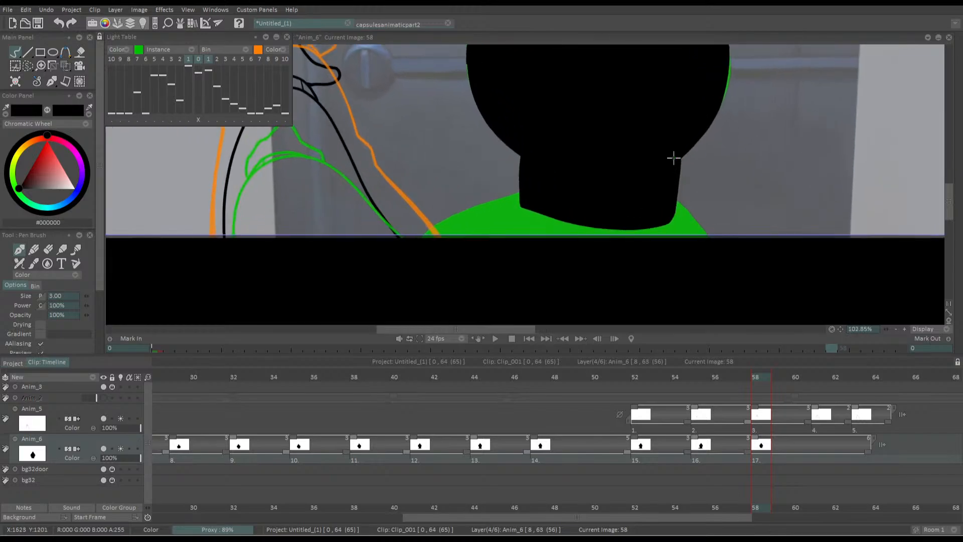
{"action": "left_click_drag", "start_coordinate": [675, 199], "coordinate": [706, 235]}
{"action": "left_click_drag", "start_coordinate": [405, 241], "coordinate": [521, 192]}
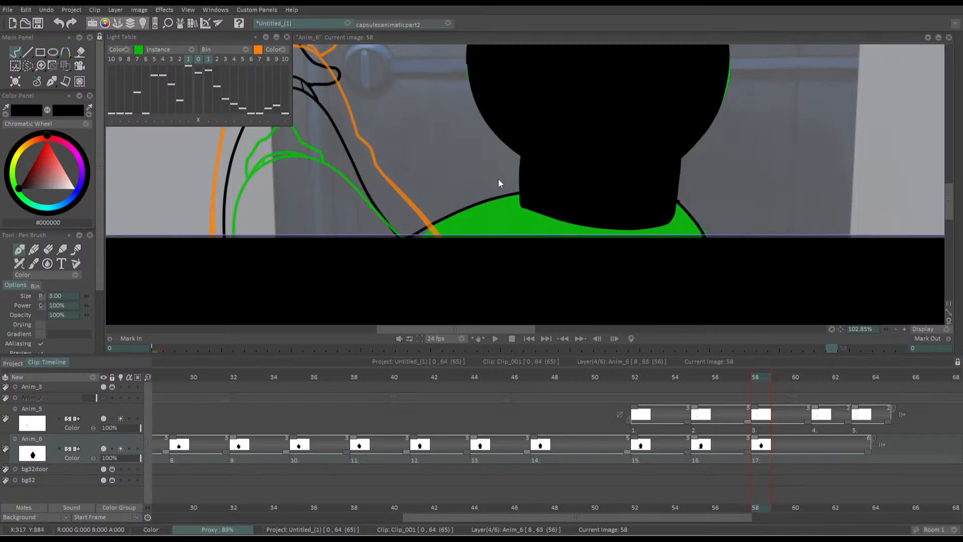
{"action": "key", "text": "f"}
{"action": "left_click", "coordinate": [469, 223]}
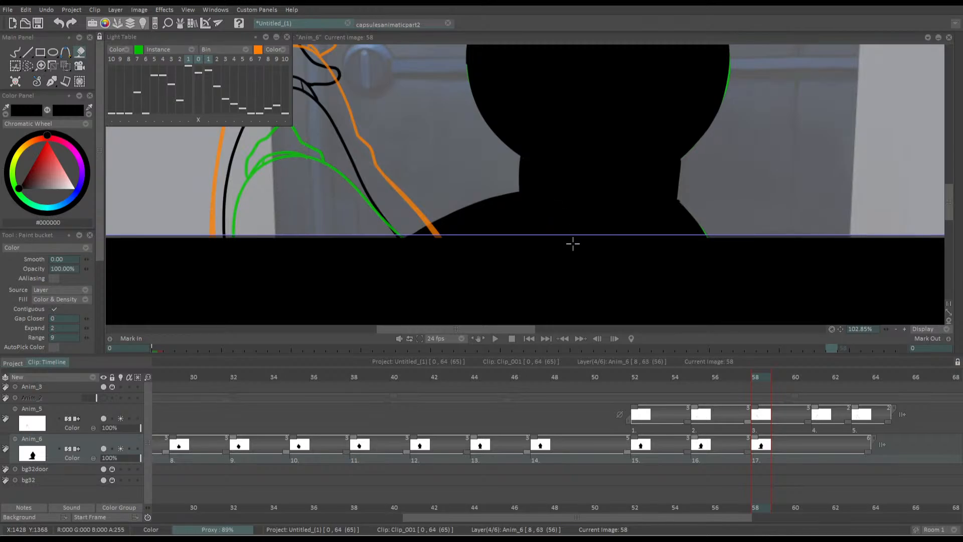
{"action": "scroll", "coordinate": [570, 243], "scroll_direction": "down", "scroll_amount": 4}
{"action": "key", "text": "Left"}
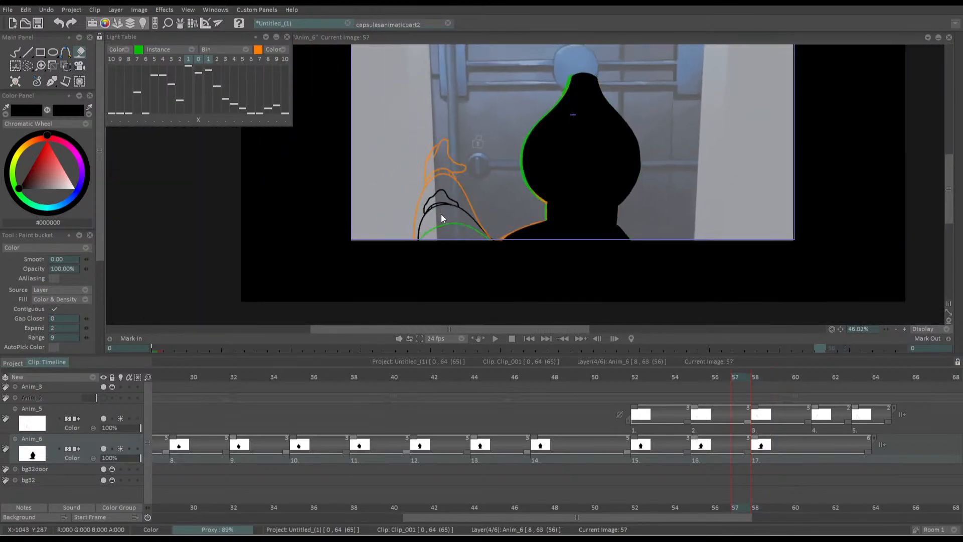
{"action": "key", "text": "Right"}
Move the pivot to the silhouette's base on frame 58, rotate it about -0.18° and shift it by about 7.83 horizontally and 1.80 vertically
{"action": "left_click", "coordinate": [66, 66]}
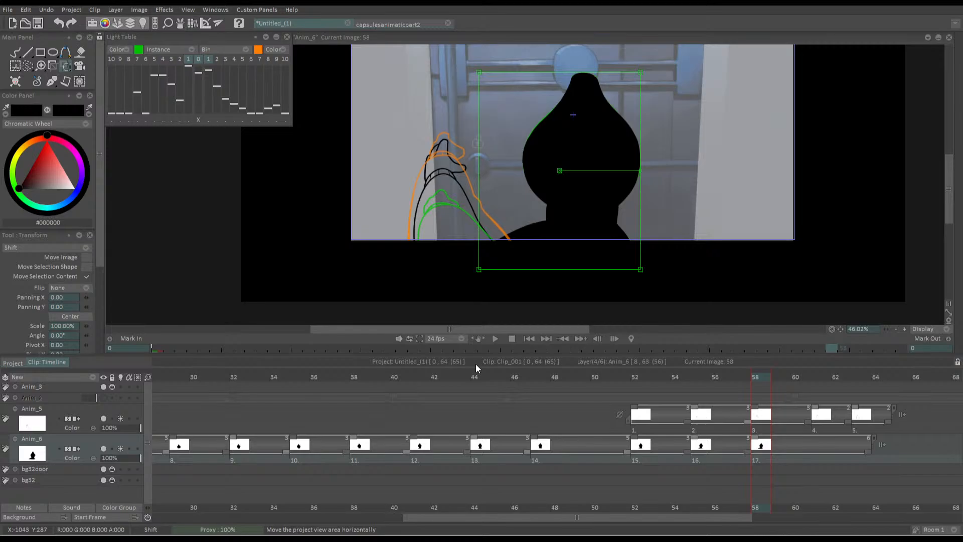
{"action": "left_click_drag", "start_coordinate": [559, 170], "coordinate": [574, 245]}
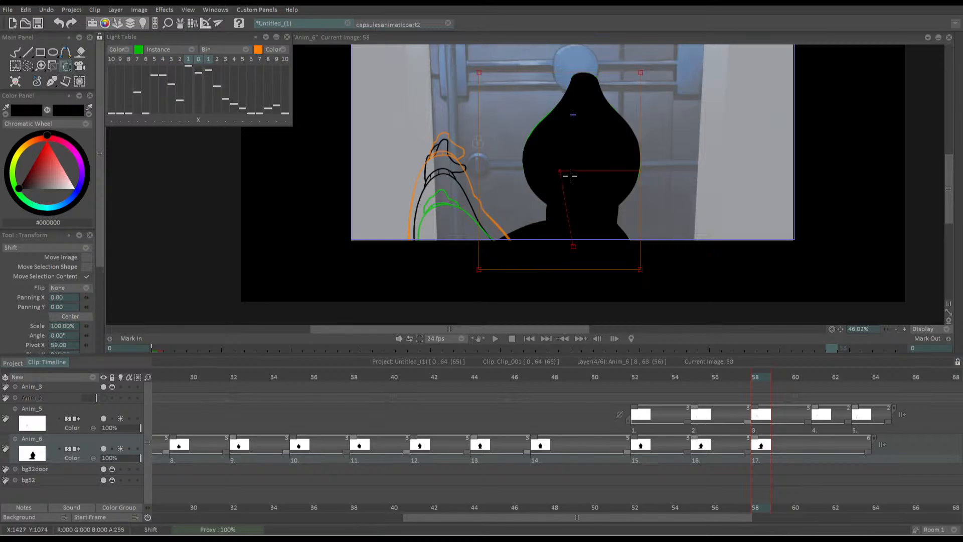
{"action": "left_click_drag", "start_coordinate": [559, 170], "coordinate": [576, 237]}
{"action": "key", "text": "Return"}
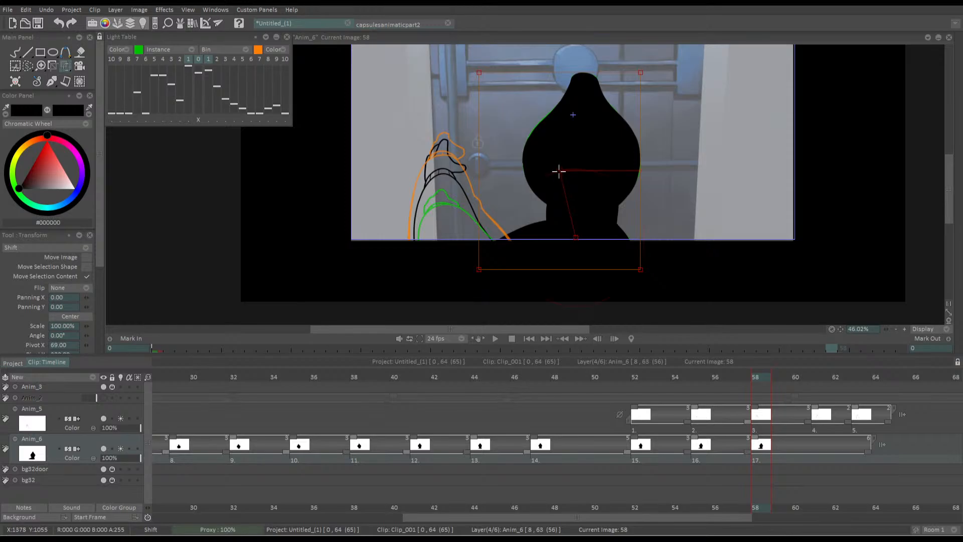
{"action": "left_click_drag", "start_coordinate": [558, 171], "coordinate": [559, 171]}
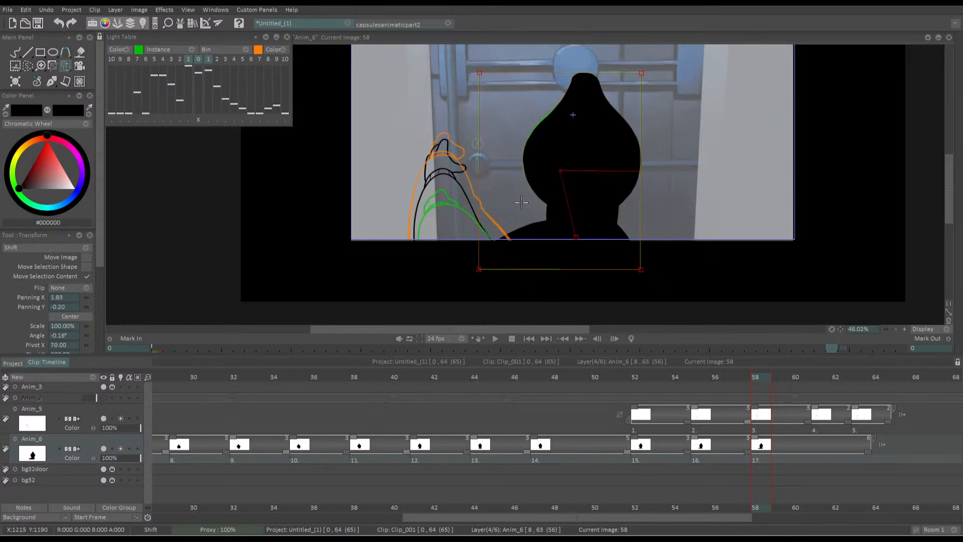
{"action": "left_click_drag", "start_coordinate": [521, 203], "coordinate": [523, 203]}
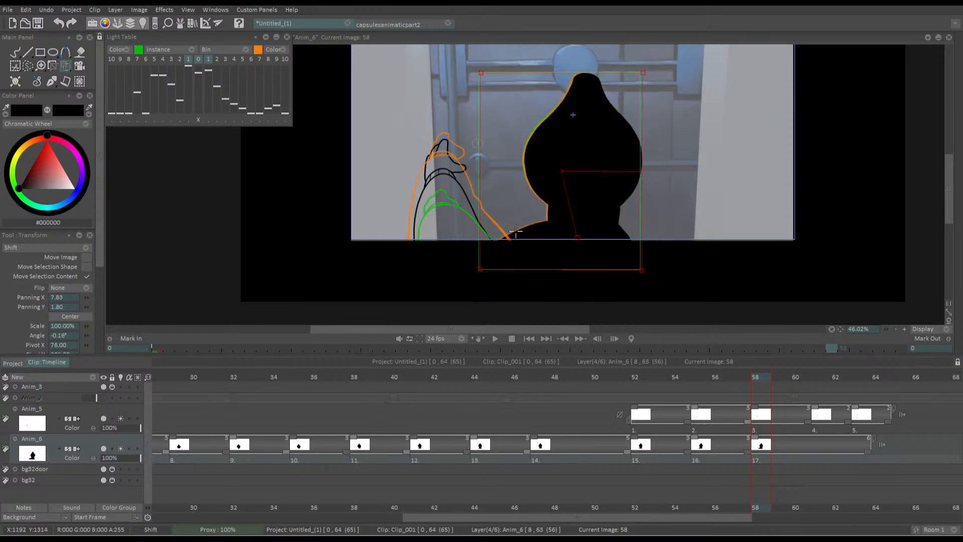
{"action": "key", "text": "Return"}
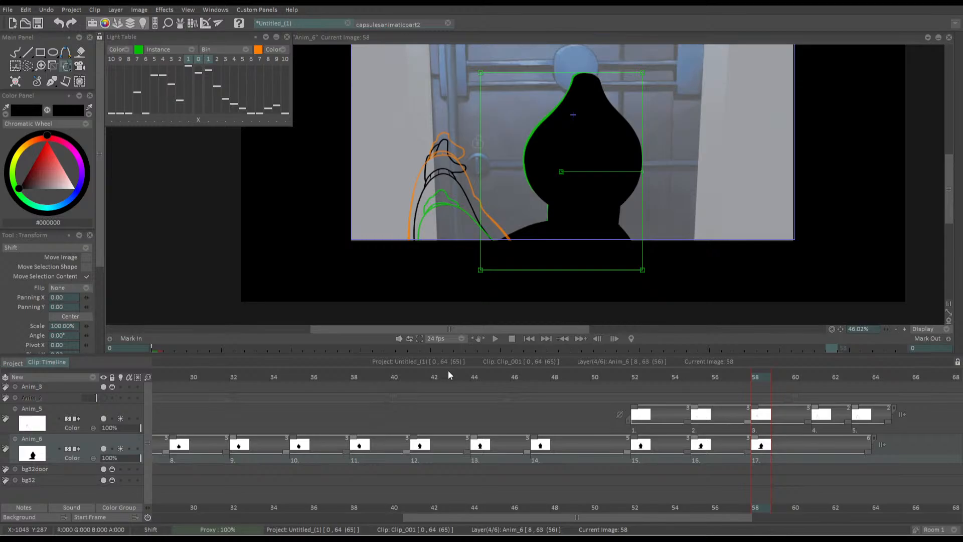
Turn off the light table for Anim_6 and Anim_5 and flip between frames 57 and 58 to check the movement
{"action": "left_click", "coordinate": [121, 447]}
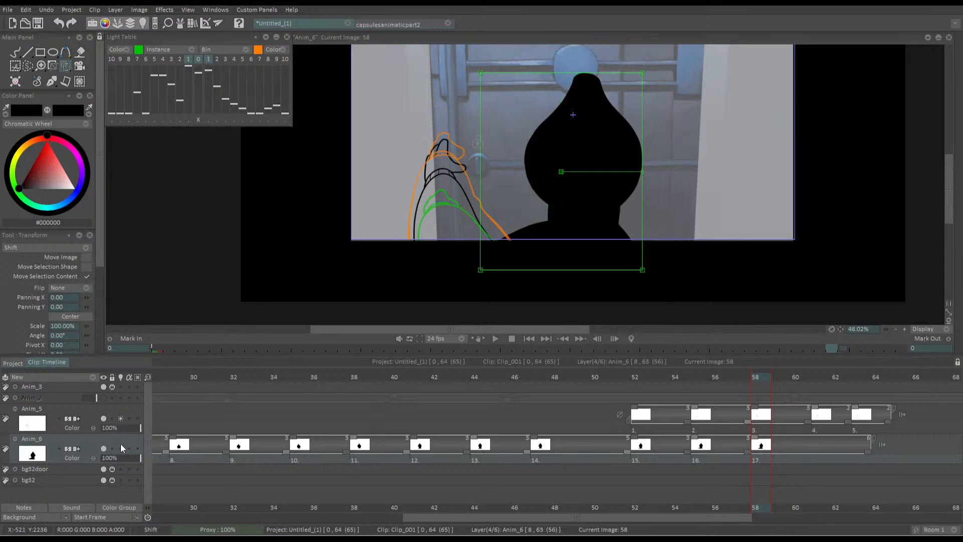
{"action": "left_click", "coordinate": [121, 417]}
{"action": "key", "text": "Left"}
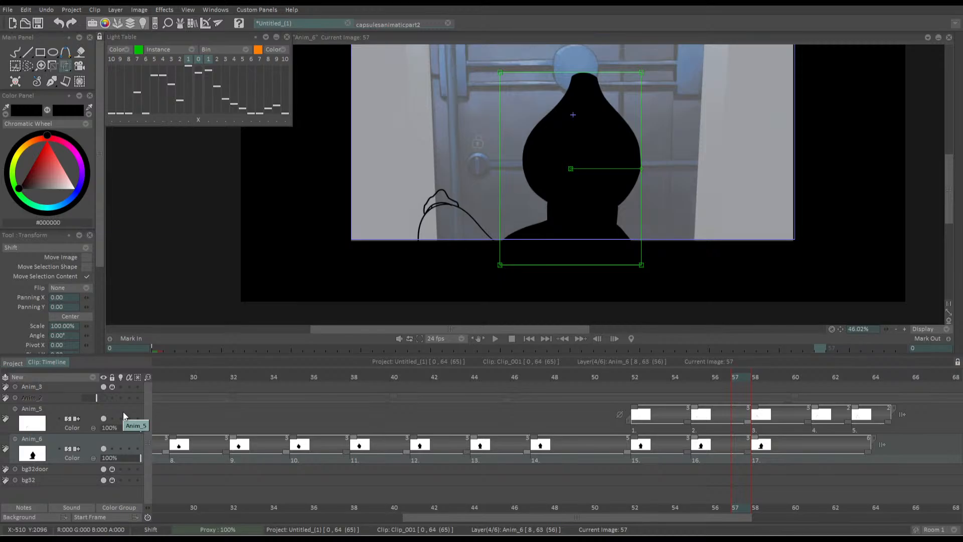
{"action": "left_click", "coordinate": [727, 382]}
{"action": "key", "text": "Right"}
{"action": "key", "text": "Right"}
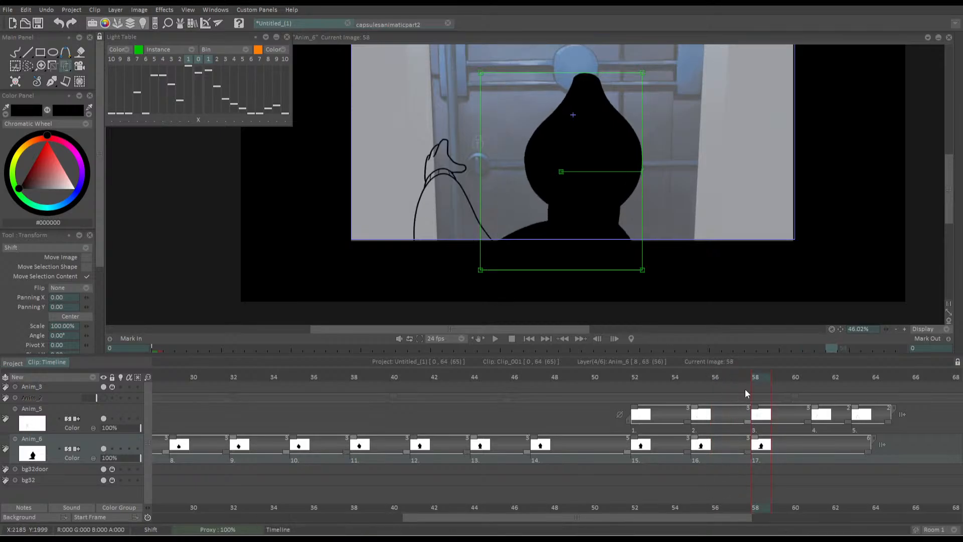
Add an empty drawing to Anim_6 at frame 61 and turn that layer's light table back on
{"action": "left_click_drag", "start_coordinate": [749, 379], "coordinate": [819, 381]}
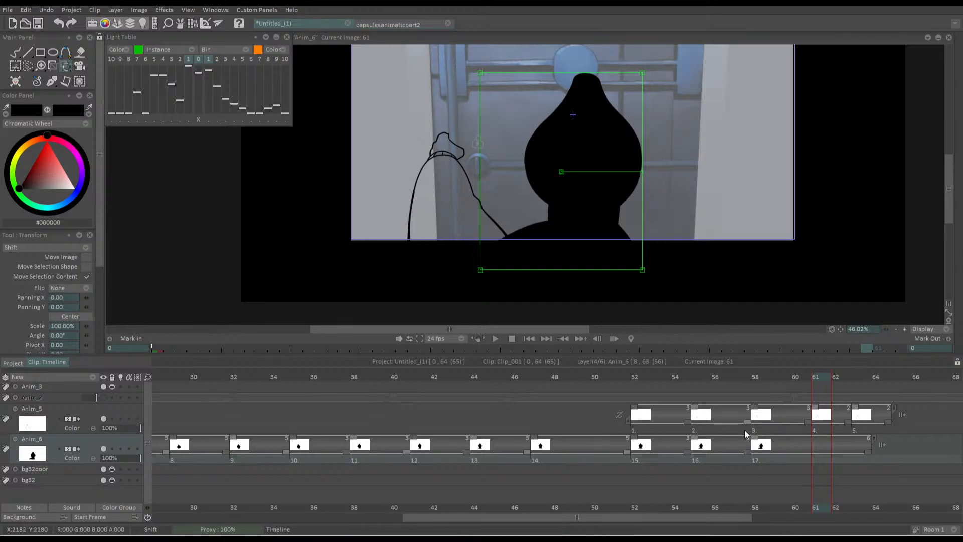
{"action": "key", "text": "Insert"}
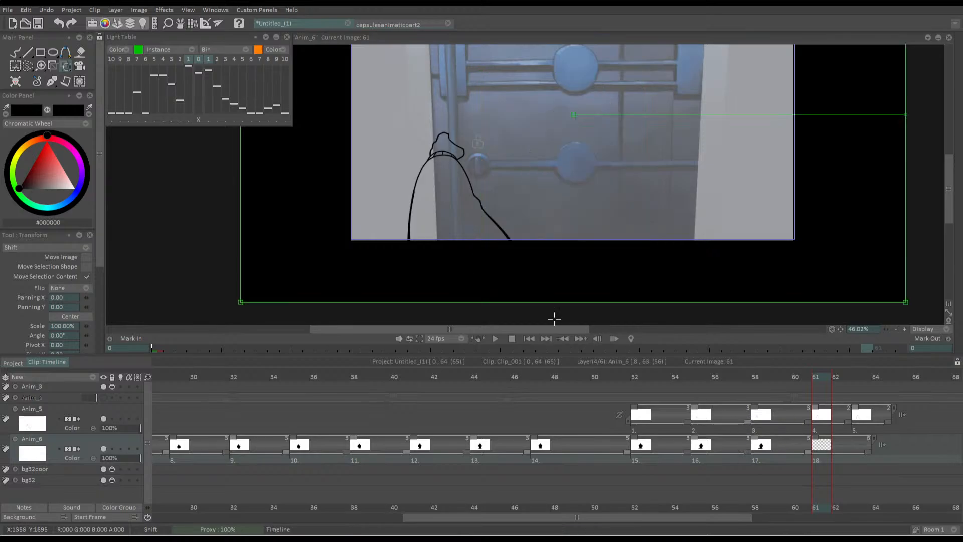
{"action": "key", "text": "b"}
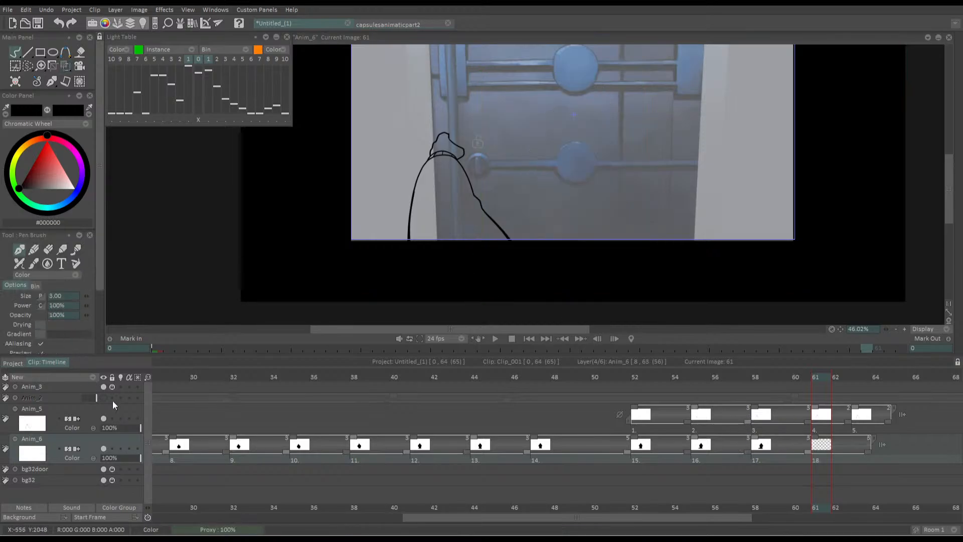
{"action": "left_click", "coordinate": [121, 449]}
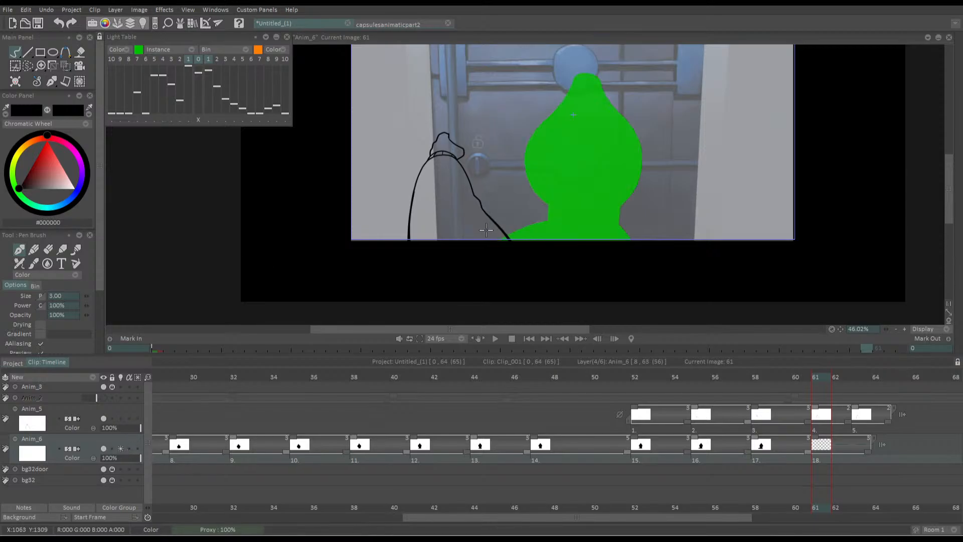
Trace both sides of the neck and both shoulder lines of the silhouette on frame 61 with the black pen brush
{"action": "scroll", "coordinate": [499, 212], "scroll_direction": "up", "scroll_amount": 5}
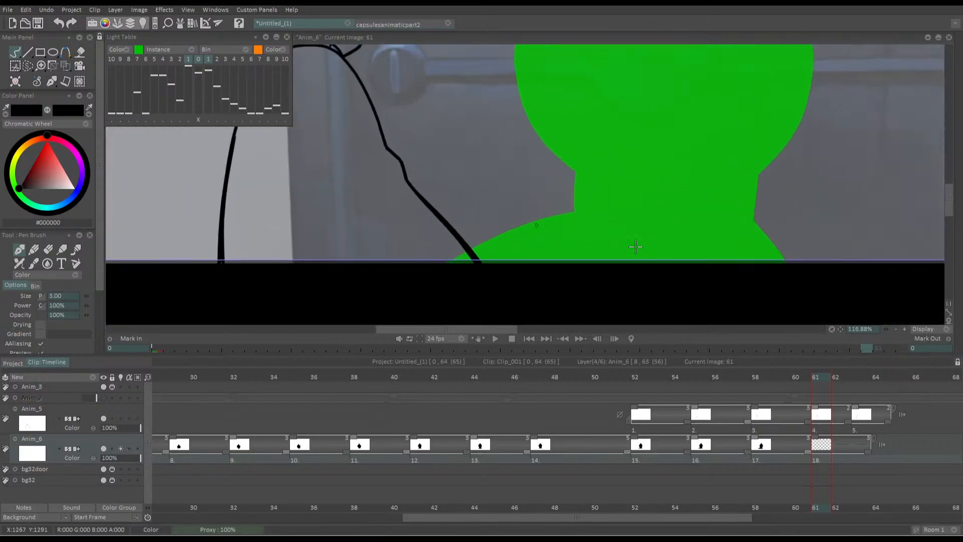
{"action": "left_click_drag", "start_coordinate": [585, 159], "coordinate": [582, 214]}
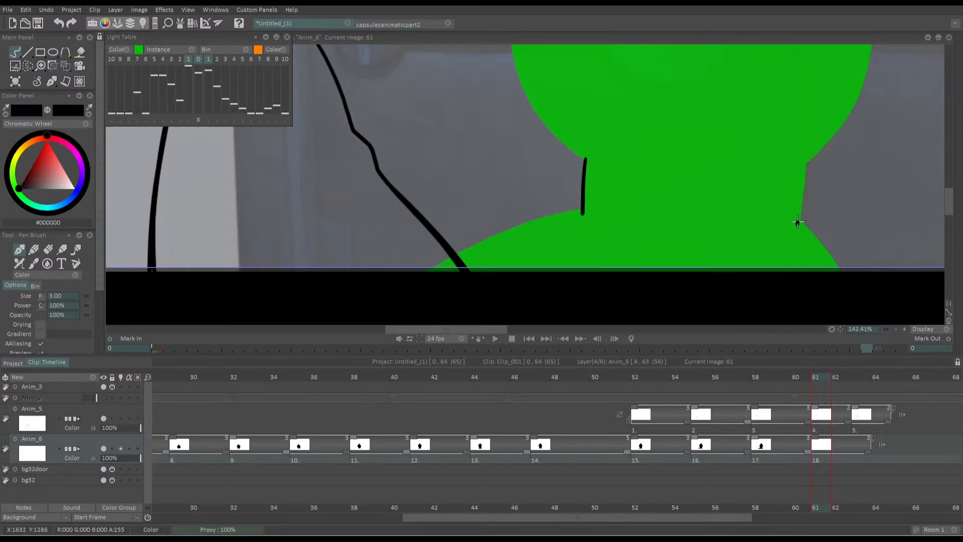
{"action": "mouse_move", "coordinate": [796, 225]}
{"action": "left_mouse_down"}
{"action": "mouse_move", "coordinate": [803, 156]}
{"action": "mouse_move", "coordinate": [796, 230]}
{"action": "left_mouse_up"}
{"action": "key", "text": "ctrl+z"}
{"action": "key", "text": "ctrl+z"}
{"action": "mouse_move", "coordinate": [805, 153]}
{"action": "left_mouse_down"}
{"action": "mouse_move", "coordinate": [798, 230]}
{"action": "mouse_move", "coordinate": [834, 263]}
{"action": "mouse_move", "coordinate": [838, 299]}
{"action": "left_mouse_up"}
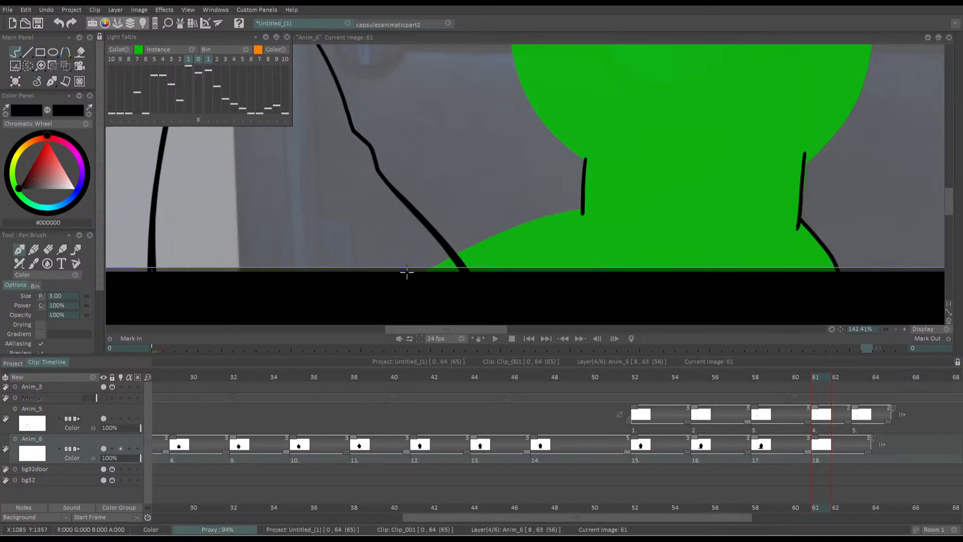
{"action": "left_click_drag", "start_coordinate": [408, 272], "coordinate": [447, 226]}
{"action": "mouse_move", "coordinate": [622, 163]}
{"action": "left_mouse_down"}
{"action": "mouse_move", "coordinate": [561, 174]}
{"action": "mouse_move", "coordinate": [596, 171]}
{"action": "mouse_move", "coordinate": [468, 224]}
{"action": "mouse_move", "coordinate": [436, 217]}
{"action": "mouse_move", "coordinate": [467, 217]}
{"action": "mouse_move", "coordinate": [602, 168]}
{"action": "left_mouse_up"}
{"action": "key", "text": "ctrl+z"}
{"action": "key", "text": "ctrl+z"}
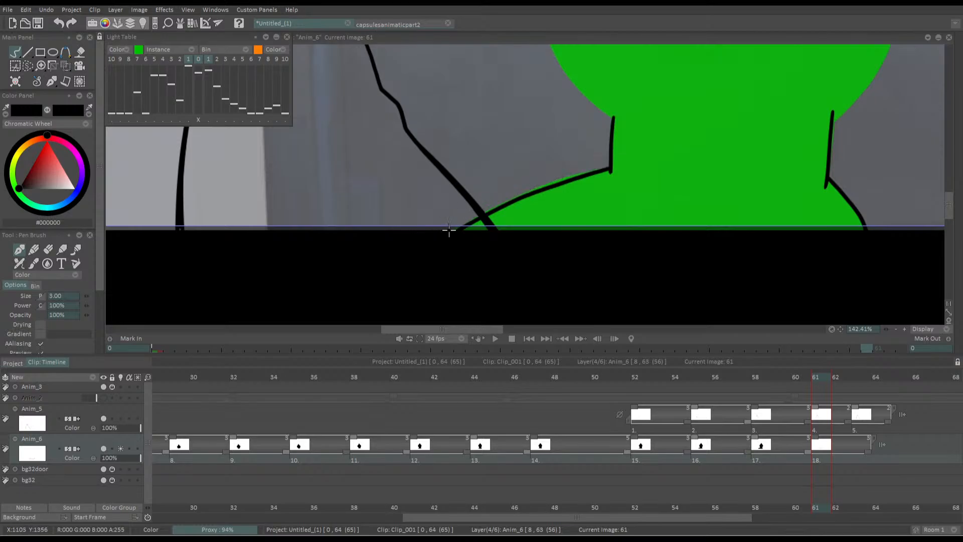
Thicken the left shoulder line and trace the left contour of the silhouette's head up towards its pointed top on frame 61
{"action": "mouse_move", "coordinate": [448, 231]}
{"action": "left_mouse_down"}
{"action": "mouse_move", "coordinate": [611, 163]}
{"action": "mouse_move", "coordinate": [536, 190]}
{"action": "left_mouse_up"}
{"action": "mouse_move", "coordinate": [501, 123]}
{"action": "left_mouse_down"}
{"action": "mouse_move", "coordinate": [465, 146]}
{"action": "mouse_move", "coordinate": [445, 226]}
{"action": "mouse_move", "coordinate": [520, 189]}
{"action": "left_mouse_up"}
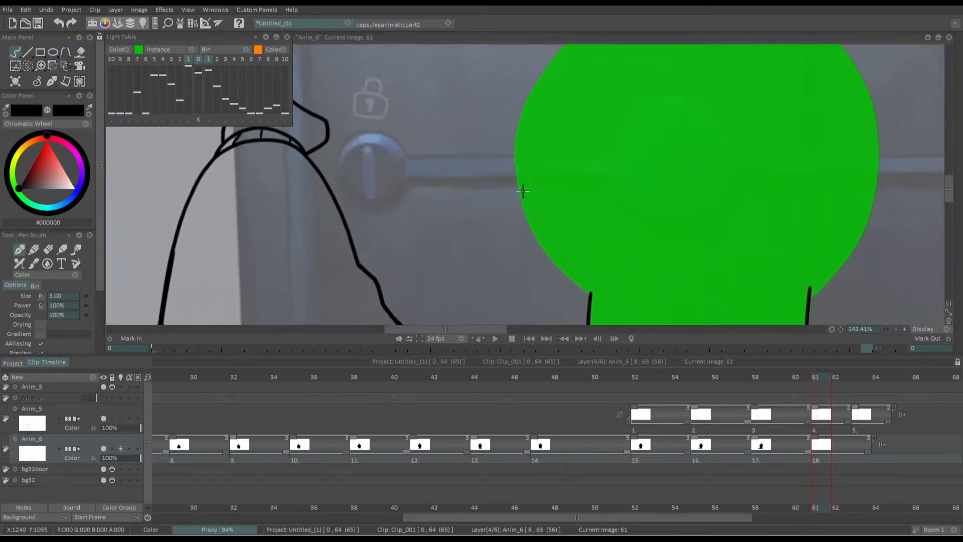
{"action": "left_click_drag", "start_coordinate": [516, 156], "coordinate": [510, 135]}
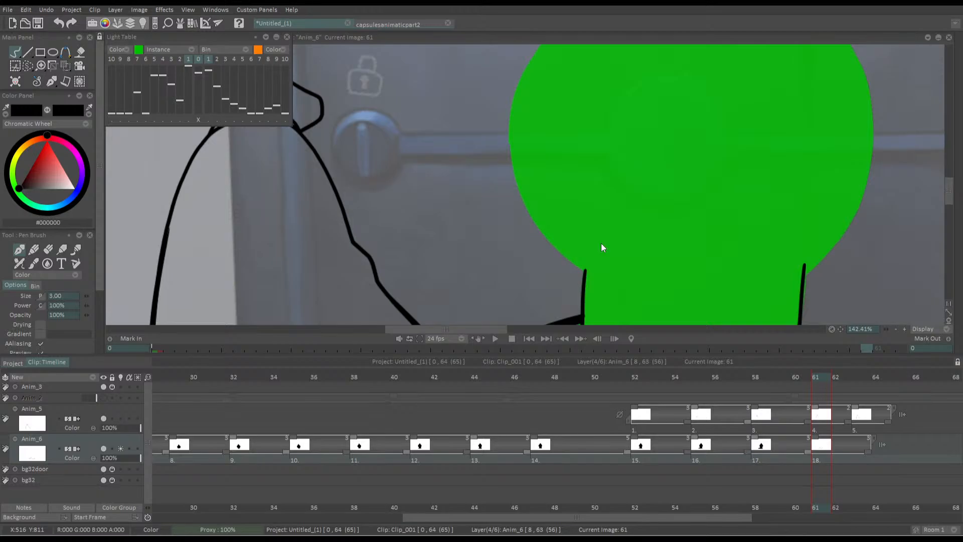
{"action": "left_click_drag", "start_coordinate": [490, 163], "coordinate": [482, 165]}
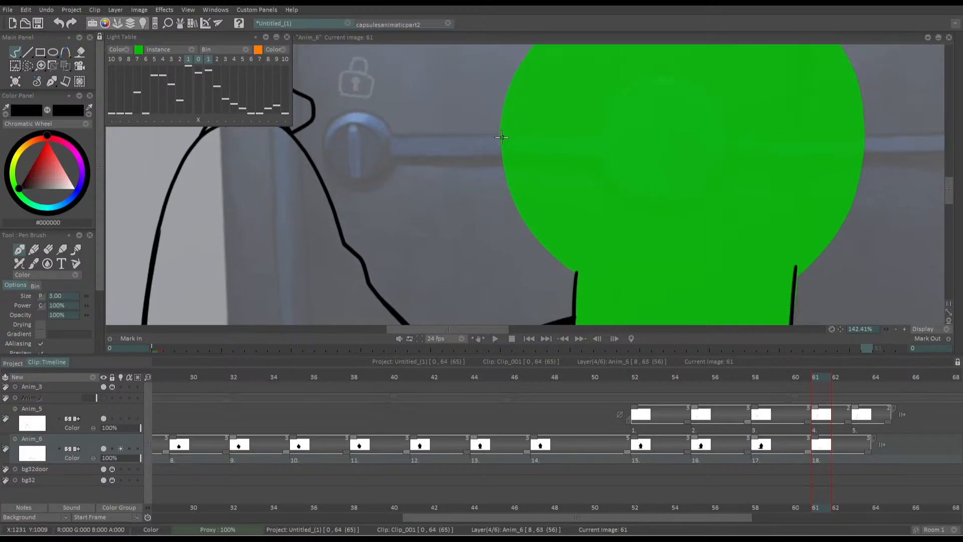
{"action": "mouse_move", "coordinate": [489, 128]}
{"action": "left_mouse_down"}
{"action": "mouse_move", "coordinate": [606, 278]}
{"action": "mouse_move", "coordinate": [571, 215]}
{"action": "mouse_move", "coordinate": [655, 298]}
{"action": "left_mouse_up"}
{"action": "mouse_move", "coordinate": [564, 167]}
{"action": "left_mouse_down"}
{"action": "mouse_move", "coordinate": [614, 265]}
{"action": "mouse_move", "coordinate": [657, 153]}
{"action": "left_mouse_up"}
{"action": "left_click_drag", "start_coordinate": [613, 210], "coordinate": [530, 267]}
{"action": "key", "text": "ctrl+z"}
{"action": "mouse_move", "coordinate": [534, 307]}
{"action": "left_mouse_down"}
{"action": "mouse_move", "coordinate": [531, 267]}
{"action": "mouse_move", "coordinate": [563, 211]}
{"action": "left_mouse_up"}
{"action": "key", "text": "ctrl+z"}
{"action": "mouse_move", "coordinate": [526, 318]}
{"action": "left_mouse_down"}
{"action": "mouse_move", "coordinate": [558, 221]}
{"action": "mouse_move", "coordinate": [638, 134]}
{"action": "mouse_move", "coordinate": [676, 58]}
{"action": "mouse_move", "coordinate": [686, 46]}
{"action": "mouse_move", "coordinate": [746, 50]}
{"action": "left_mouse_up"}
Outline the silhouette's narrow rounded tip and trace the right slope of the head on frame 61, redoing unsatisfactory strokes
{"action": "left_click_drag", "start_coordinate": [686, 102], "coordinate": [666, 179]}
{"action": "mouse_move", "coordinate": [658, 142]}
{"action": "left_mouse_down"}
{"action": "mouse_move", "coordinate": [657, 156]}
{"action": "mouse_move", "coordinate": [675, 129]}
{"action": "mouse_move", "coordinate": [730, 138]}
{"action": "mouse_move", "coordinate": [794, 249]}
{"action": "left_mouse_up"}
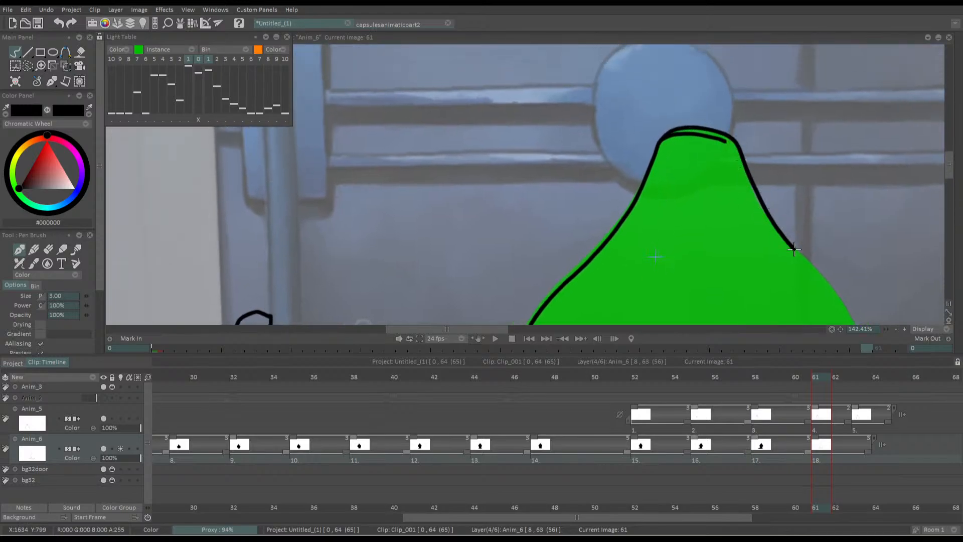
{"action": "key", "text": "ctrl+z"}
{"action": "mouse_move", "coordinate": [653, 151]}
{"action": "left_mouse_down"}
{"action": "mouse_move", "coordinate": [667, 134]}
{"action": "mouse_move", "coordinate": [715, 134]}
{"action": "mouse_move", "coordinate": [712, 124]}
{"action": "mouse_move", "coordinate": [681, 131]}
{"action": "mouse_move", "coordinate": [726, 137]}
{"action": "mouse_move", "coordinate": [742, 161]}
{"action": "left_mouse_up"}
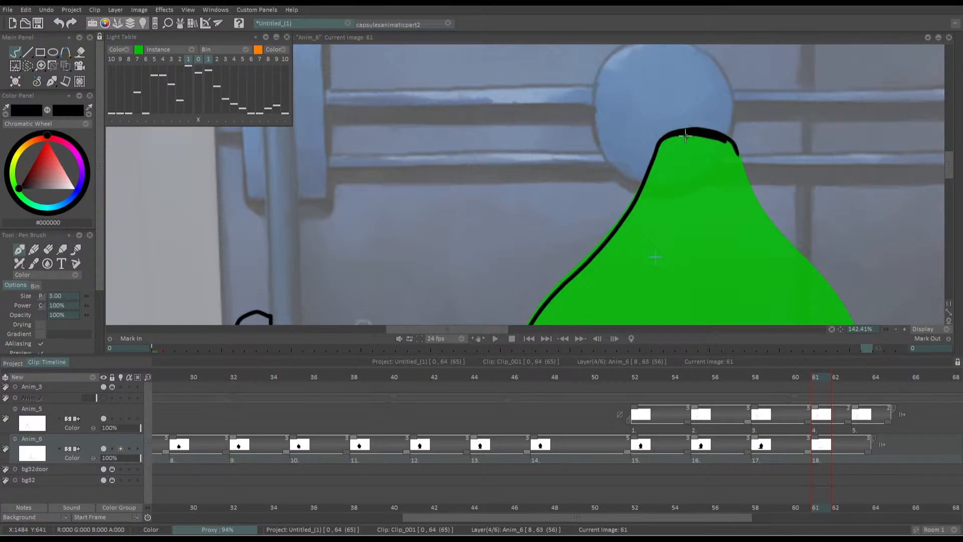
{"action": "key", "text": "ctrl+z"}
{"action": "mouse_move", "coordinate": [684, 136]}
{"action": "left_mouse_down"}
{"action": "mouse_move", "coordinate": [685, 111]}
{"action": "mouse_move", "coordinate": [703, 160]}
{"action": "left_mouse_up"}
{"action": "key", "text": "ctrl+z"}
{"action": "mouse_move", "coordinate": [676, 104]}
{"action": "left_mouse_down"}
{"action": "mouse_move", "coordinate": [713, 183]}
{"action": "mouse_move", "coordinate": [780, 257]}
{"action": "mouse_move", "coordinate": [813, 324]}
{"action": "left_mouse_up"}
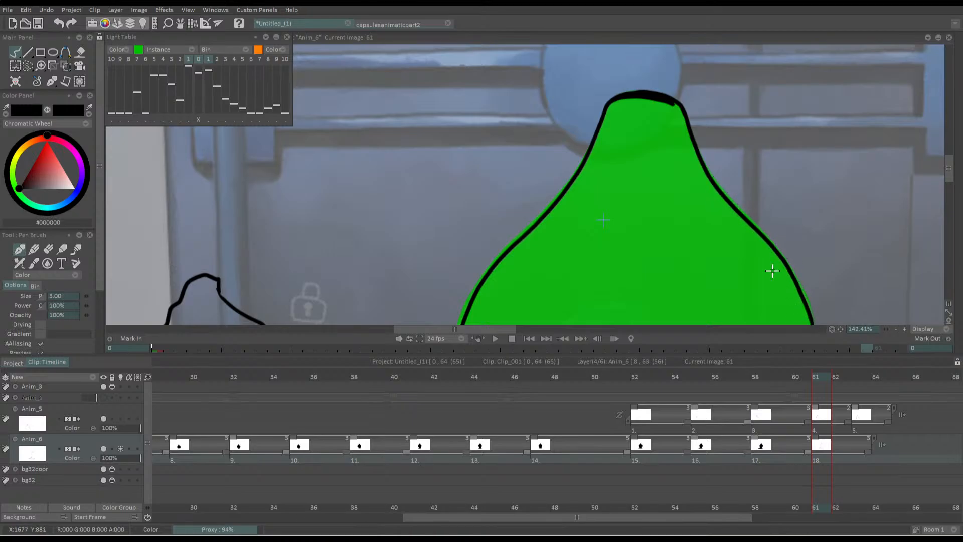
Close the lower right contour of the head down to the neck and fill the frame 61 silhouette with black
{"action": "mouse_move", "coordinate": [772, 271]}
{"action": "left_mouse_down"}
{"action": "mouse_move", "coordinate": [728, 176]}
{"action": "mouse_move", "coordinate": [741, 139]}
{"action": "left_mouse_up"}
{"action": "mouse_move", "coordinate": [729, 281]}
{"action": "left_mouse_down"}
{"action": "mouse_move", "coordinate": [782, 208]}
{"action": "mouse_move", "coordinate": [795, 153]}
{"action": "mouse_move", "coordinate": [788, 85]}
{"action": "left_mouse_up"}
{"action": "left_click_drag", "start_coordinate": [698, 105], "coordinate": [700, 47]}
{"action": "left_click_drag", "start_coordinate": [692, 193], "coordinate": [637, 163]}
{"action": "scroll", "coordinate": [599, 143], "scroll_direction": "down", "scroll_amount": 3}
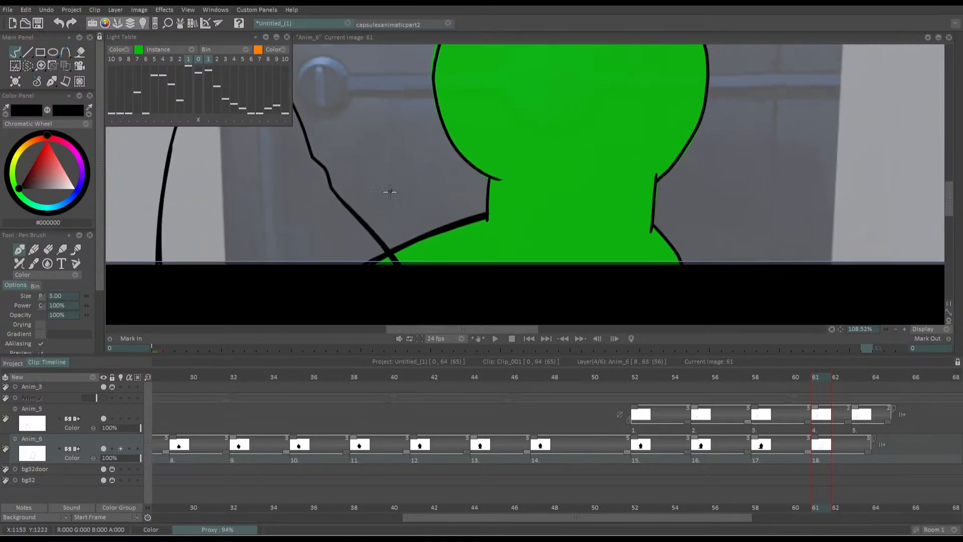
{"action": "key", "text": "f"}
{"action": "left_click", "coordinate": [583, 241]}
{"action": "scroll", "coordinate": [537, 230], "scroll_direction": "down", "scroll_amount": 4}
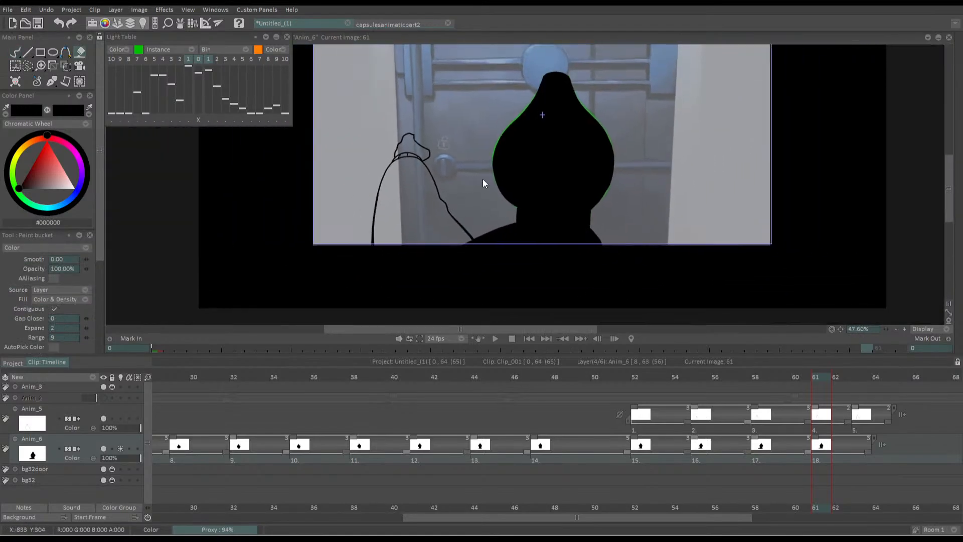
Lower the Anim_6 layer's opacity to 43% and play the animation from the first frame to review the movement
{"action": "key", "text": "space"}
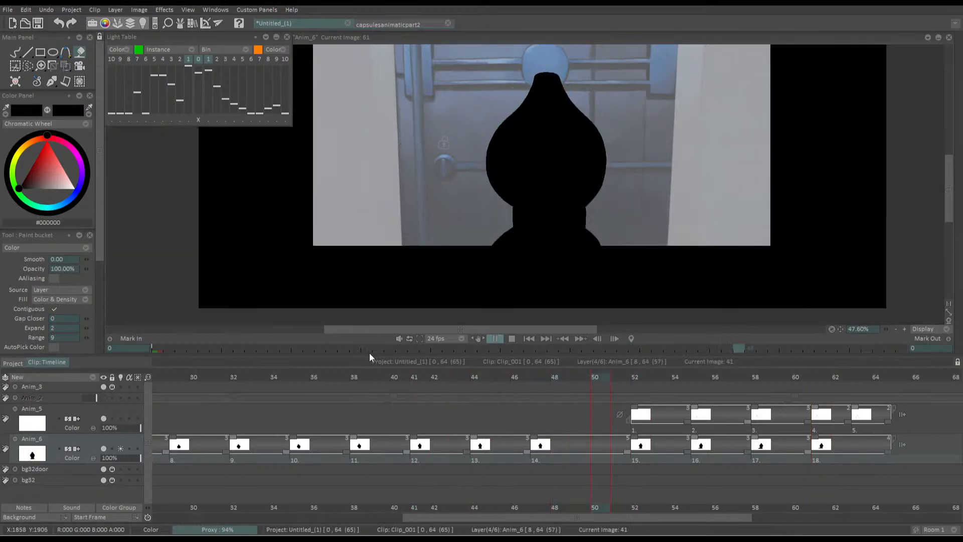
{"action": "key", "text": "space"}
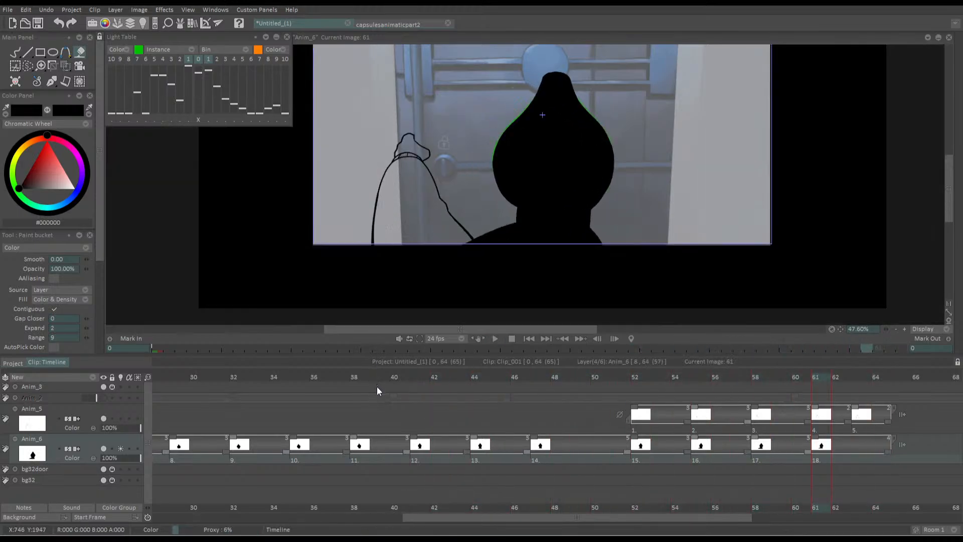
{"action": "left_click_drag", "start_coordinate": [124, 455], "coordinate": [119, 455]}
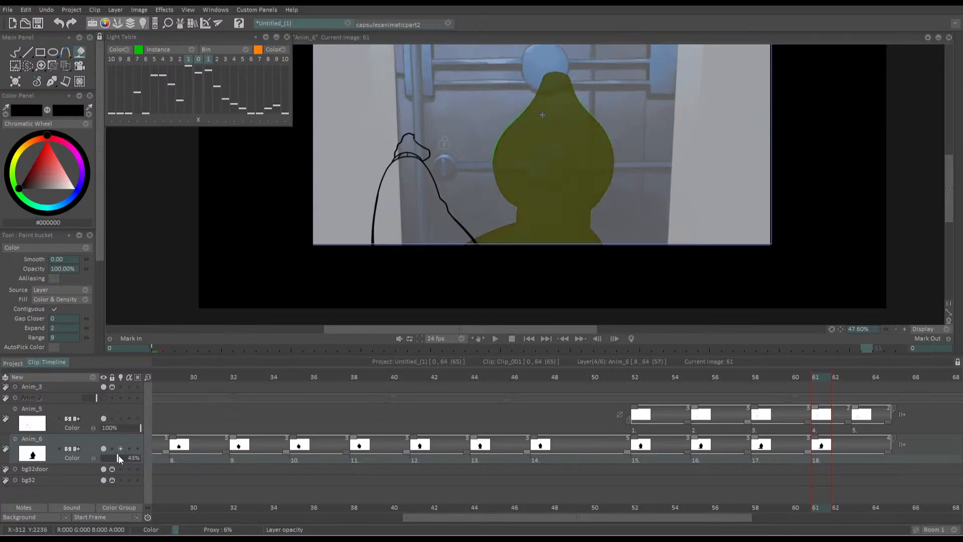
{"action": "left_click", "coordinate": [525, 338]}
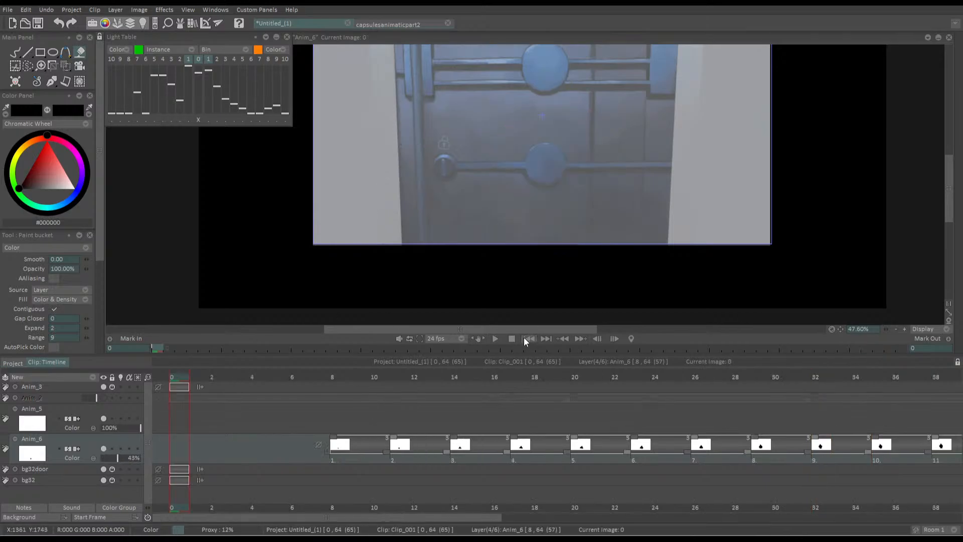
{"action": "key", "text": "space"}
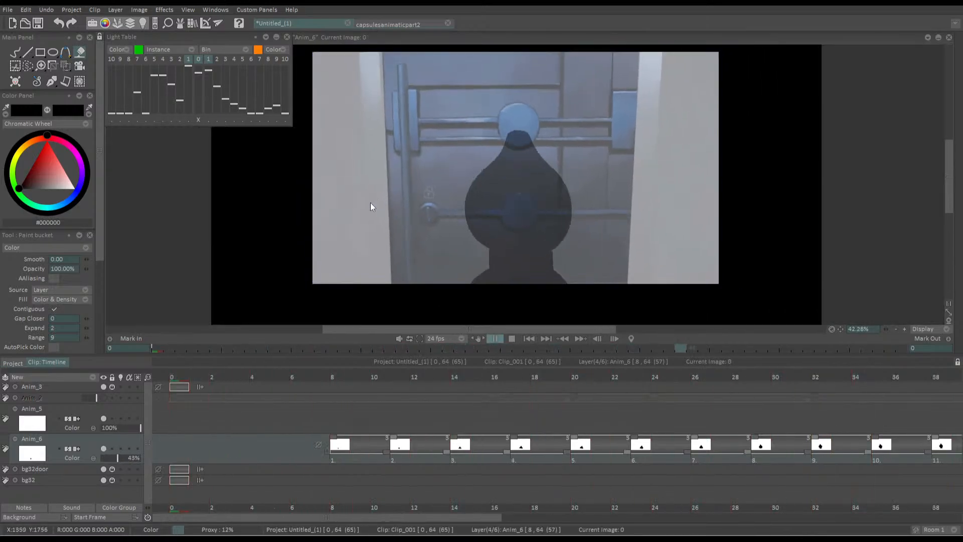
{"action": "key", "text": "space"}
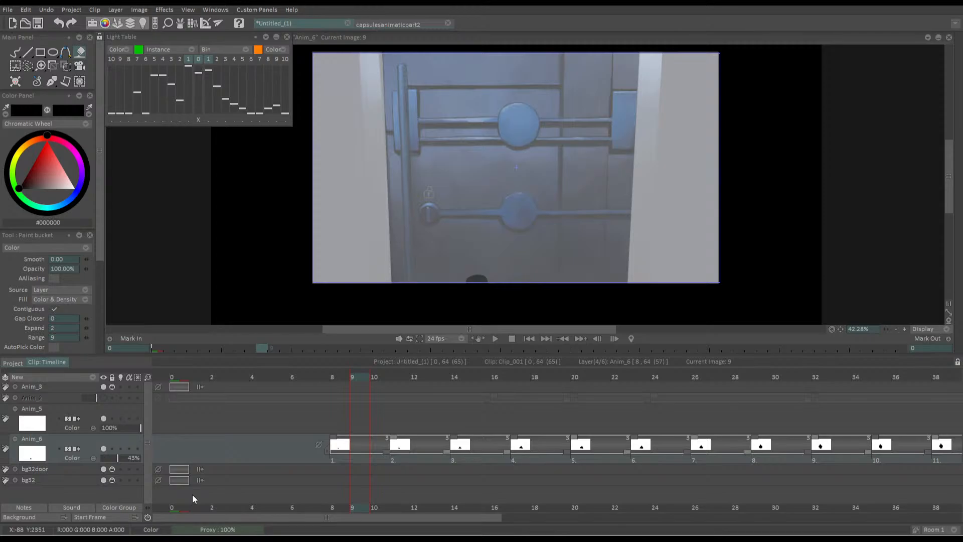
Extend the last drawings of Anim_5 and Anim_6 so that both hold through frame 66
{"action": "left_click_drag", "start_coordinate": [512, 193], "coordinate": [542, 172]}
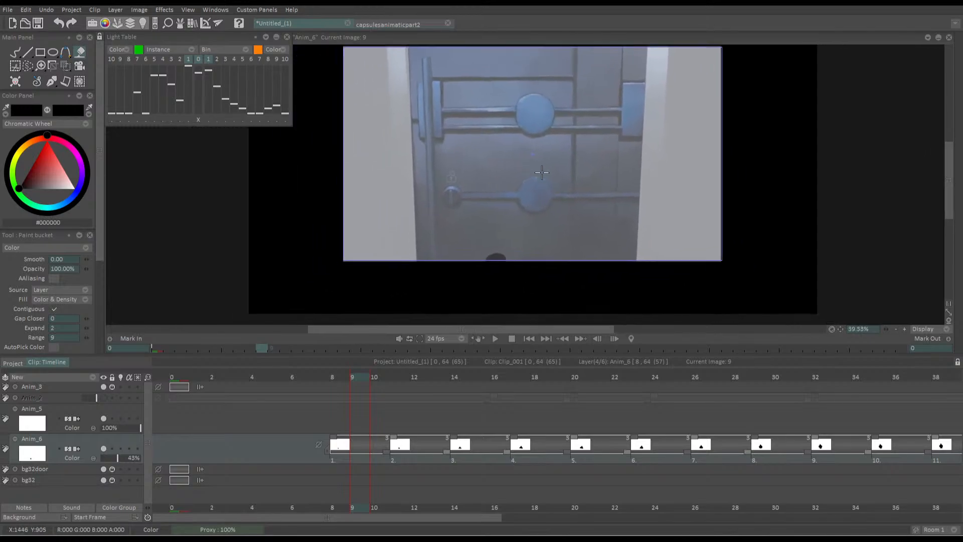
{"action": "left_click_drag", "start_coordinate": [356, 517], "coordinate": [290, 523]}
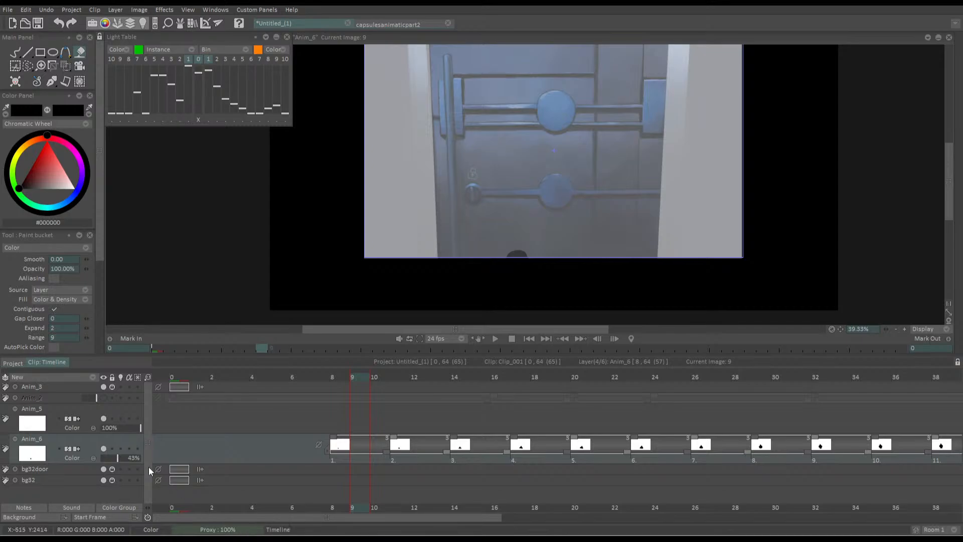
{"action": "key", "text": "space"}
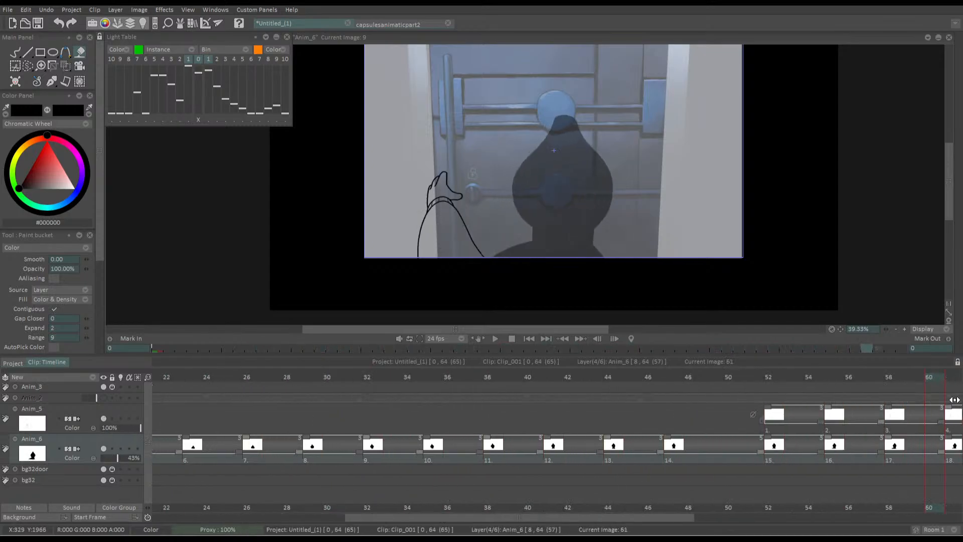
{"action": "left_click_drag", "start_coordinate": [799, 382], "coordinate": [738, 384]}
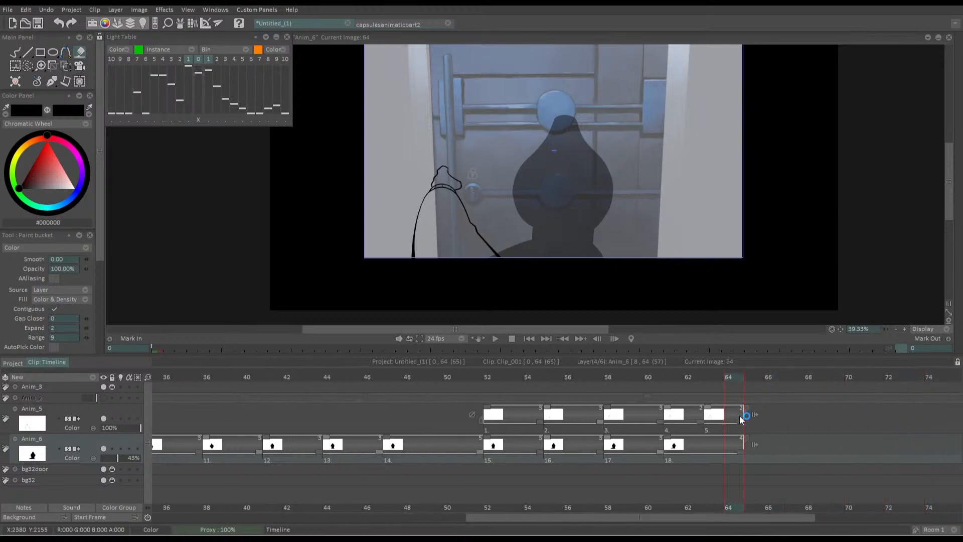
{"action": "left_click_drag", "start_coordinate": [742, 421], "coordinate": [786, 402]}
{"action": "left_click_drag", "start_coordinate": [741, 451], "coordinate": [781, 449]}
Add an empty drawing to Anim_5 at frame 67, turn on that layer's light table and choose the pen brush
{"action": "left_click", "coordinate": [787, 428]}
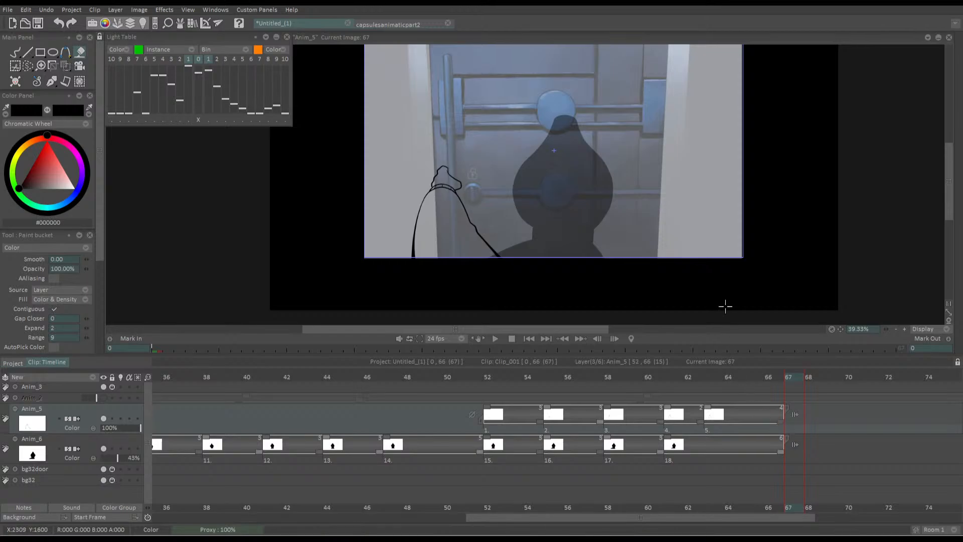
{"action": "key", "text": "Insert"}
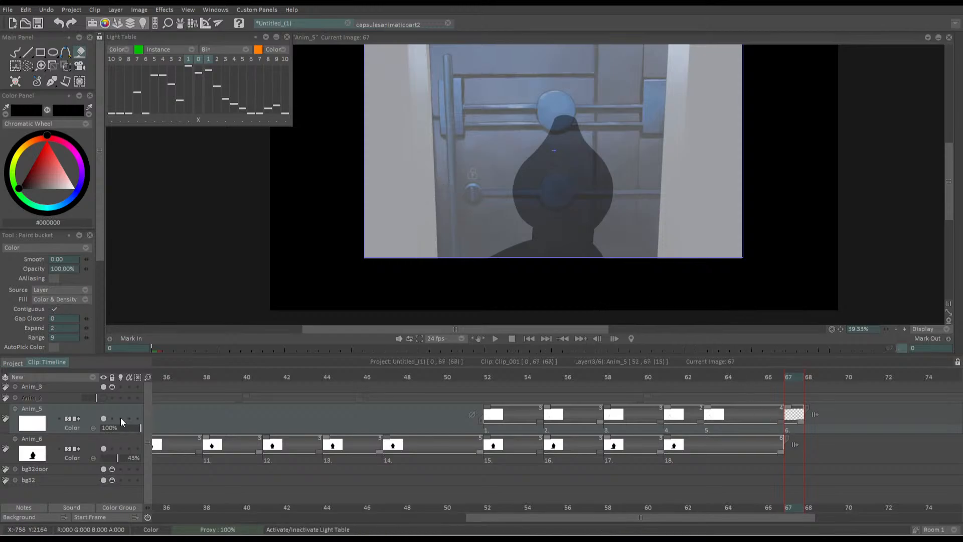
{"action": "left_click_drag", "start_coordinate": [498, 257], "coordinate": [413, 256]}
{"action": "key", "text": "b"}
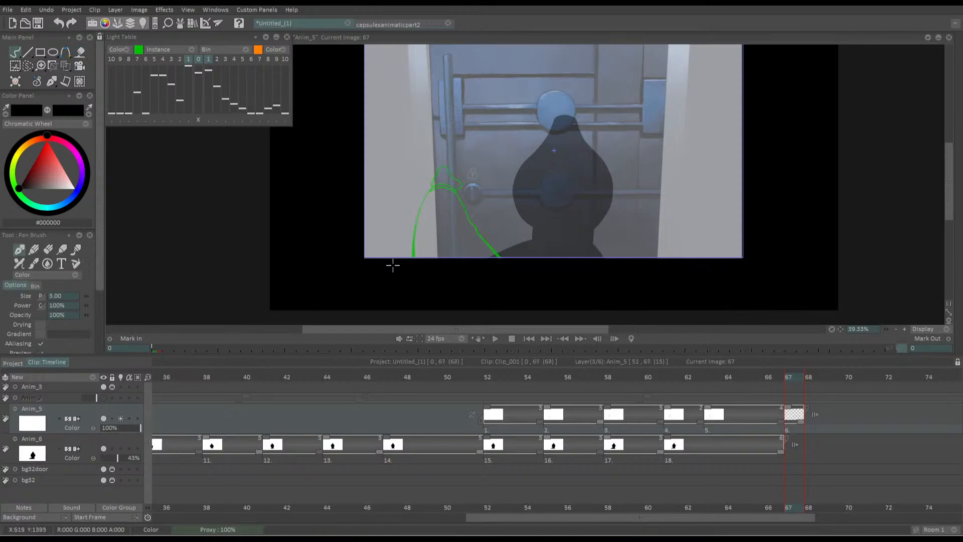
Check the Anim_2 layer's visibility and delete that layer
{"action": "left_click", "coordinate": [104, 395]}
{"action": "left_click", "coordinate": [104, 396]}
{"action": "left_click", "coordinate": [56, 398]}
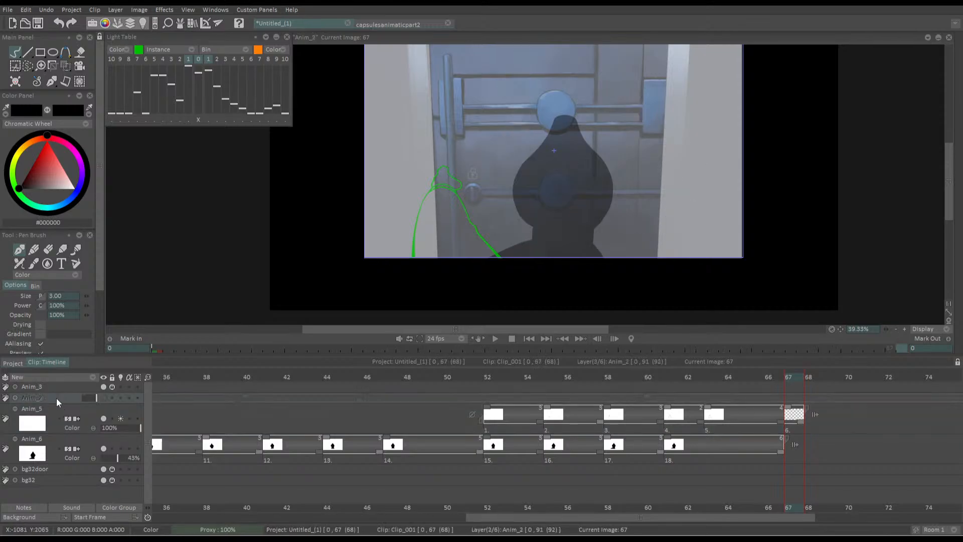
{"action": "key", "text": "Delete"}
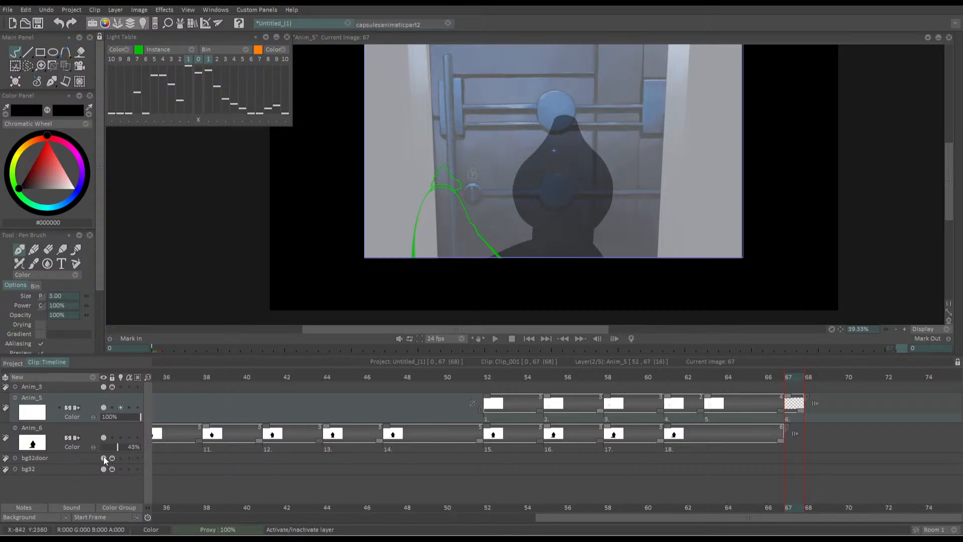
Expand the bg32door layer, add a drawing at frame 67 and paste the door image from frame 66 into it
{"action": "left_click", "coordinate": [103, 457]}
{"action": "left_click", "coordinate": [103, 457]}
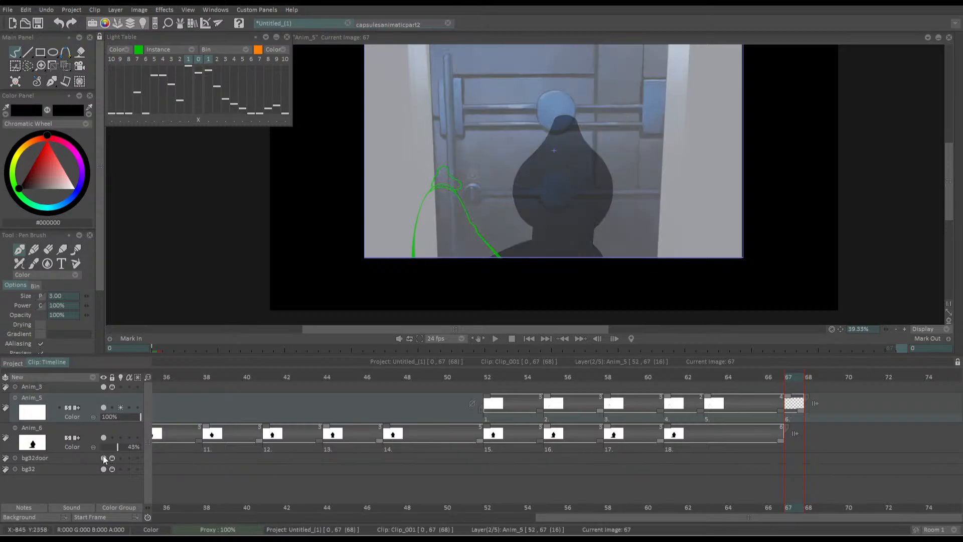
{"action": "left_click", "coordinate": [16, 457]}
{"action": "left_click", "coordinate": [158, 481]}
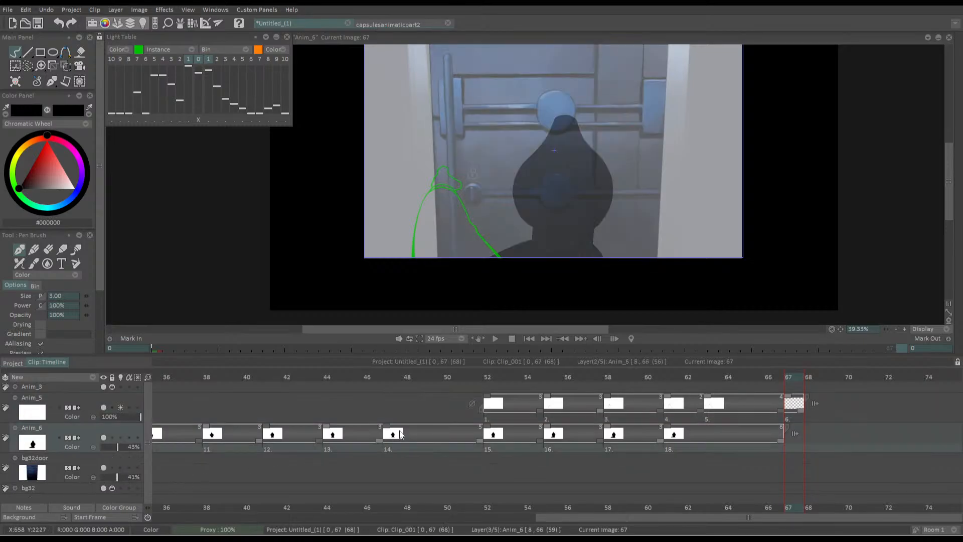
{"action": "key", "text": "Insert"}
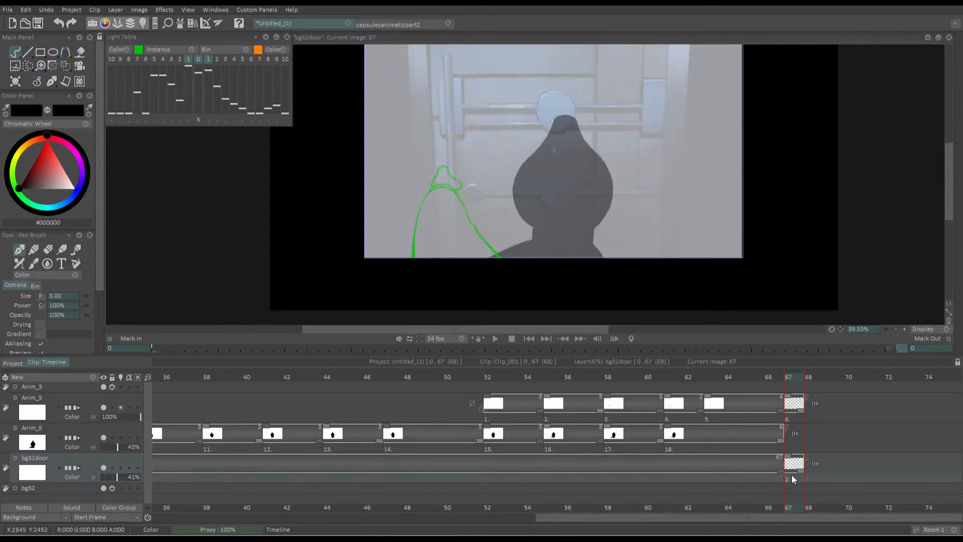
{"action": "key", "text": "Left"}
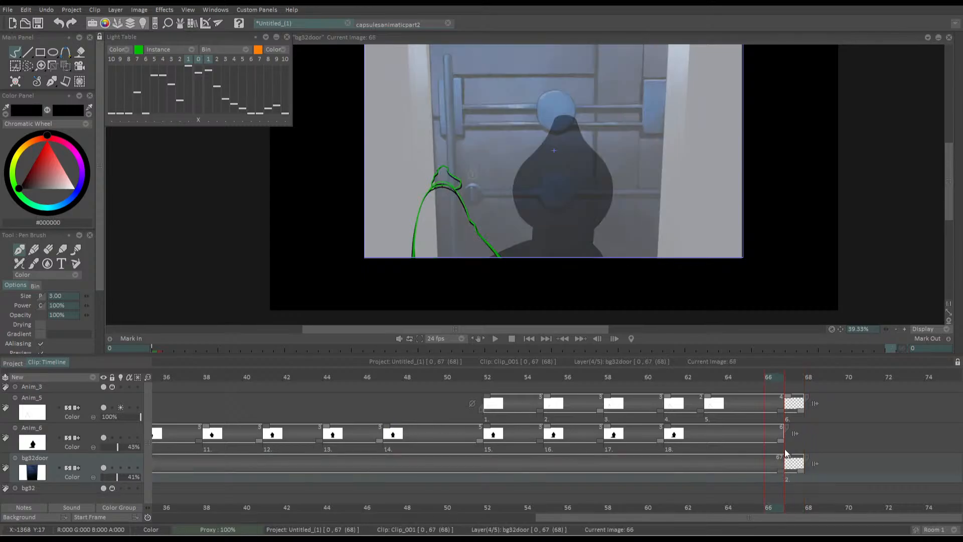
{"action": "key", "text": "Right"}
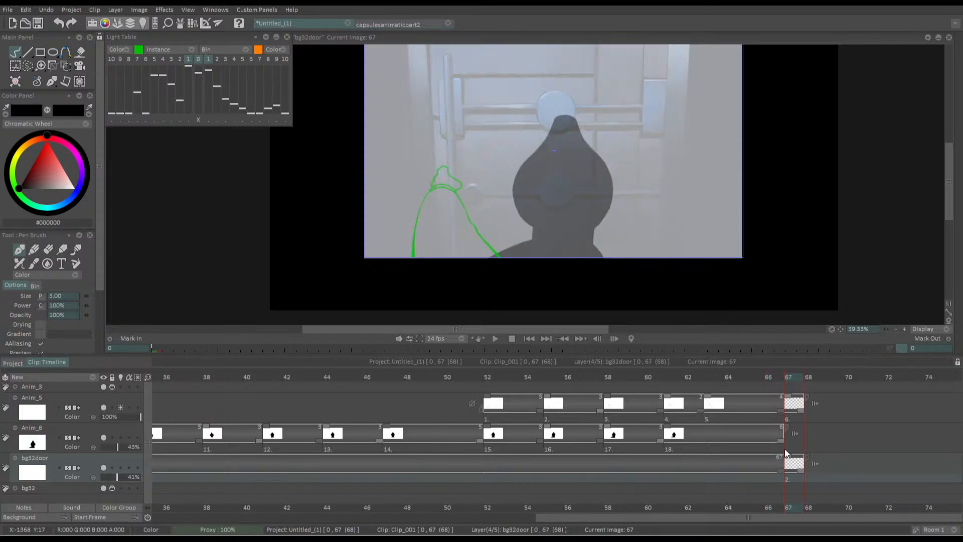
{"action": "key", "text": "ctrl+v"}
{"action": "key", "text": "Right"}
{"action": "key", "text": "Delete"}
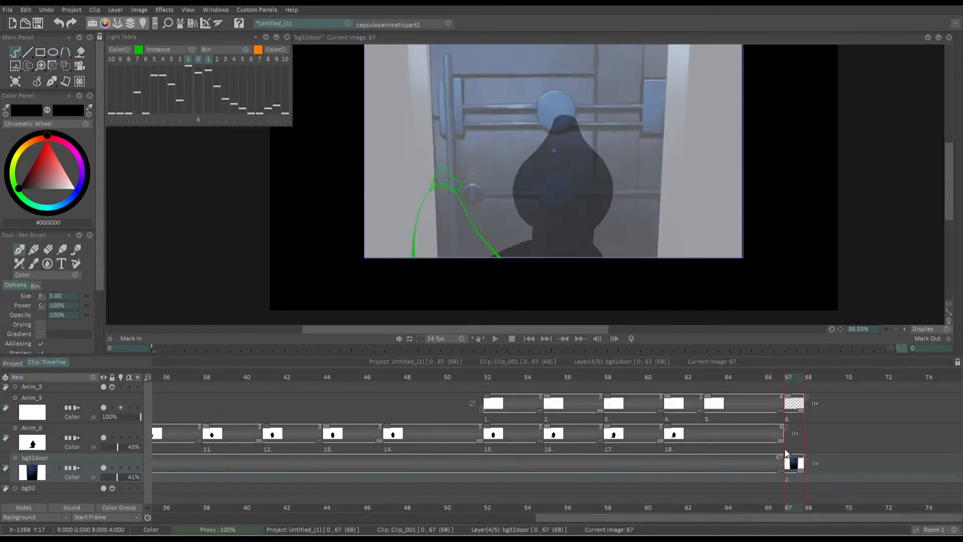
{"action": "left_click", "coordinate": [65, 65]}
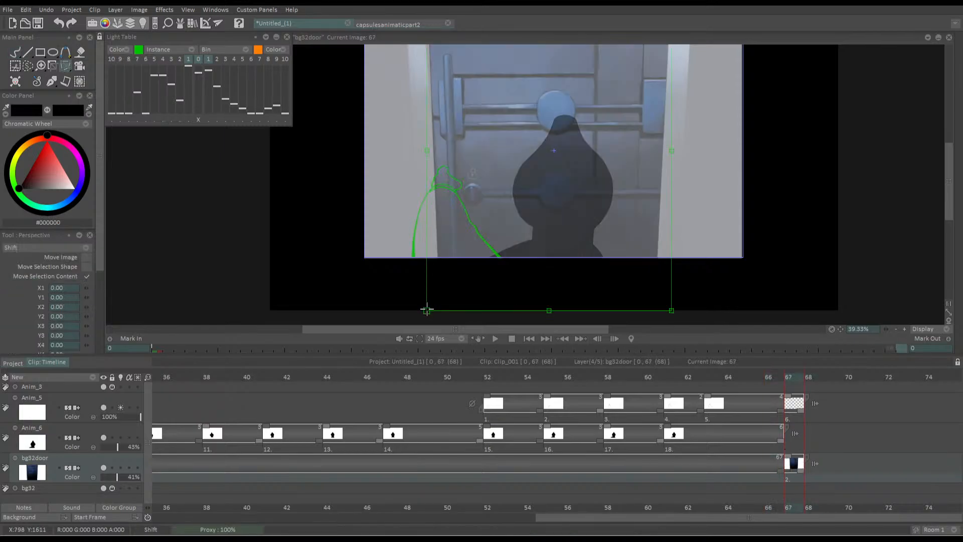
{"action": "left_click_drag", "start_coordinate": [425, 310], "coordinate": [458, 293]}
{"action": "key", "text": "Escape"}
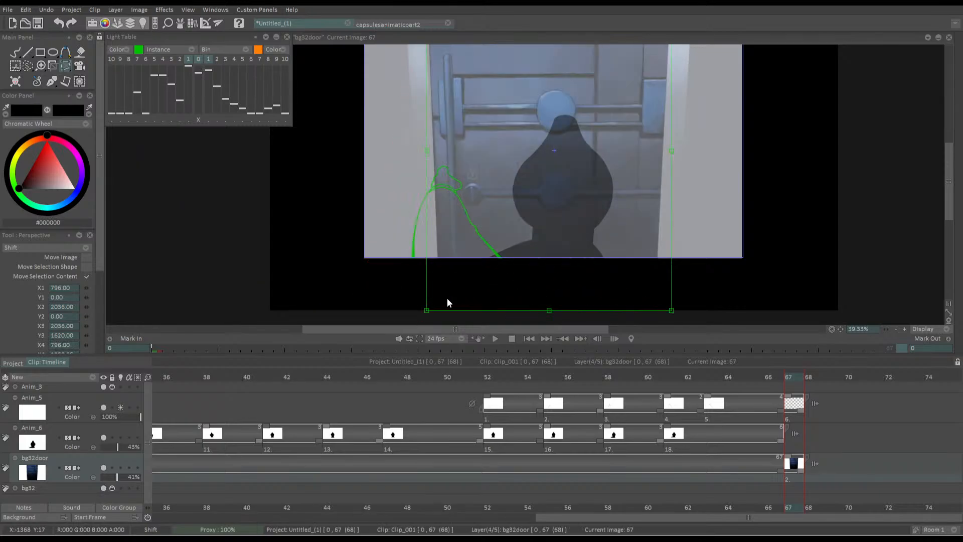
Transform the door drawing on frame 67 with a scale of 101.82% and panning of 1.00 in X and 5.00 in Y
{"action": "left_click", "coordinate": [70, 69]}
{"action": "left_click", "coordinate": [114, 80]}
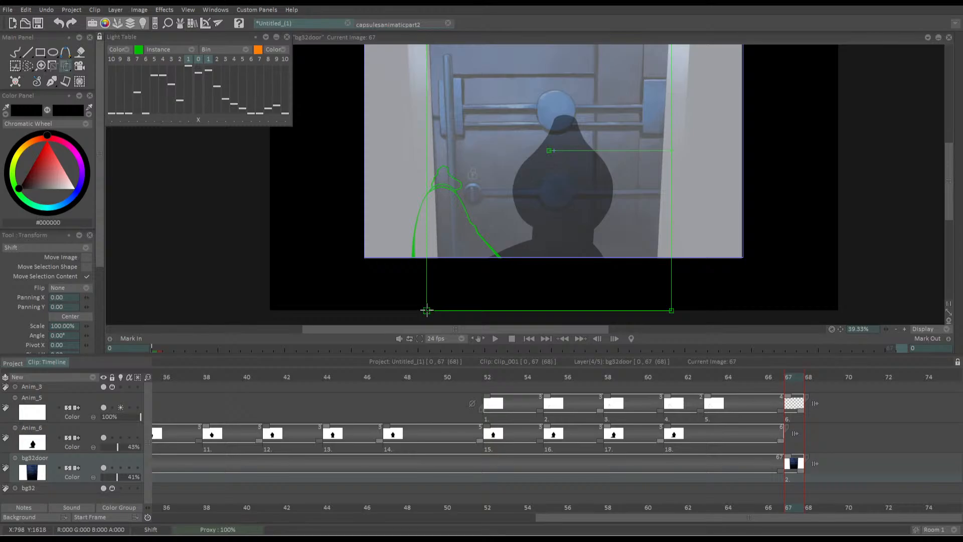
{"action": "left_click_drag", "start_coordinate": [426, 310], "coordinate": [437, 292]}
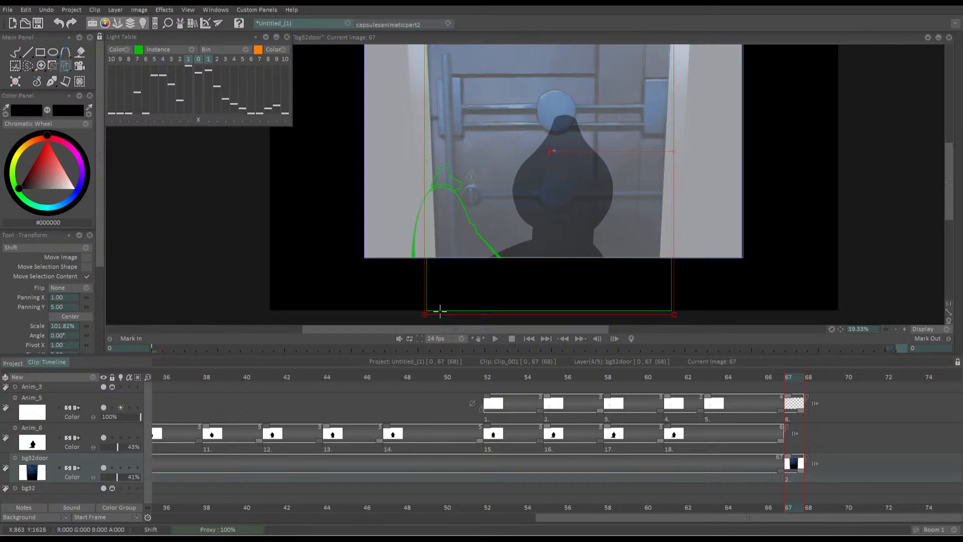
{"action": "key", "text": "Return"}
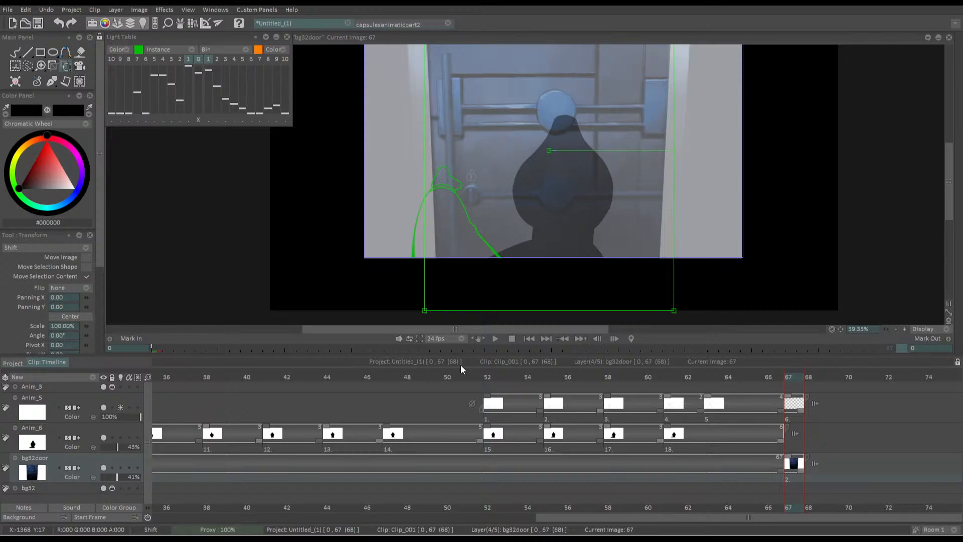
Switch through the layers and make Anim_5 the active layer at frame 67
{"action": "key", "text": "Up"}
{"action": "key", "text": "Up"}
{"action": "key", "text": "Down"}
{"action": "key", "text": "Down"}
{"action": "key", "text": "Up"}
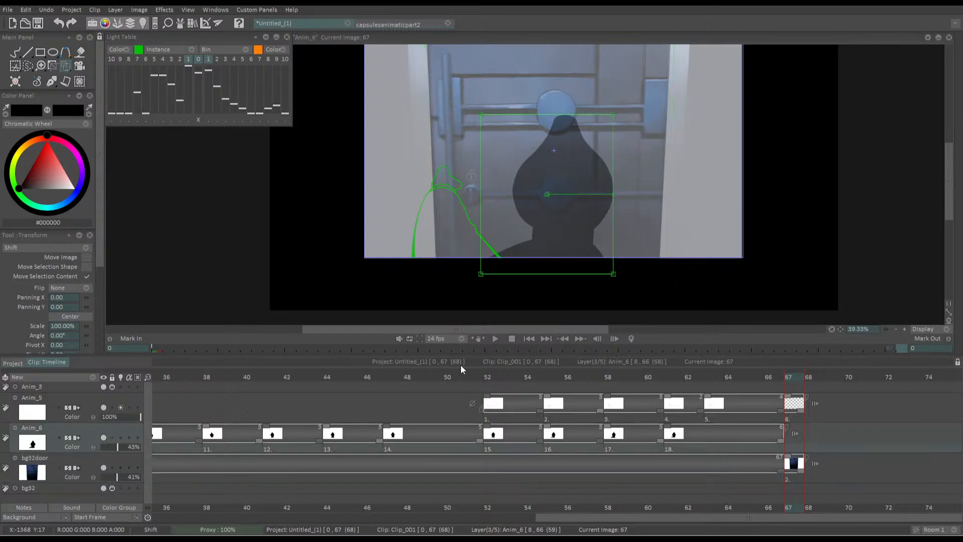
Draw the arm outline in black with the Pen Brush on Anim_5 frame 67, offset from the green light-table arm
{"action": "key", "text": "Up"}
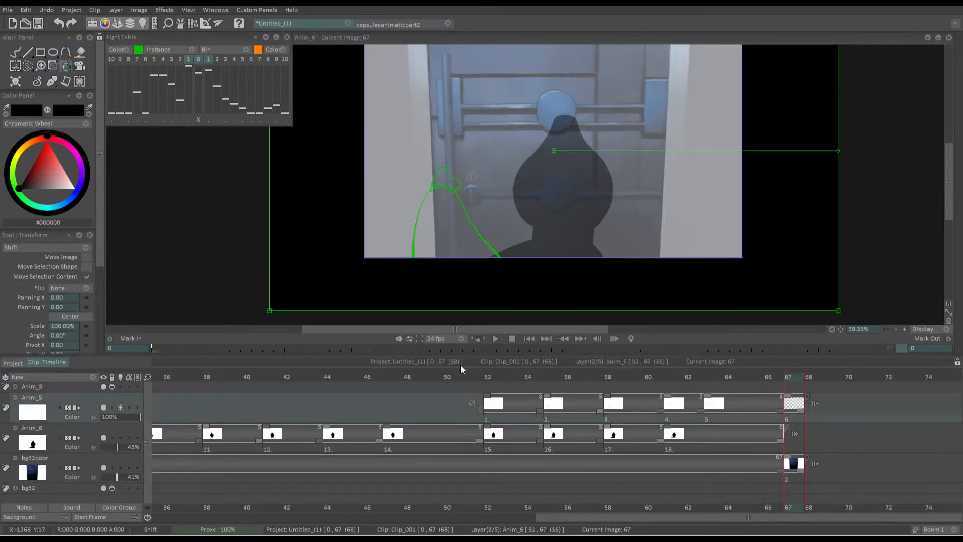
{"action": "key", "text": "Up"}
{"action": "key", "text": "Down"}
{"action": "key", "text": "b"}
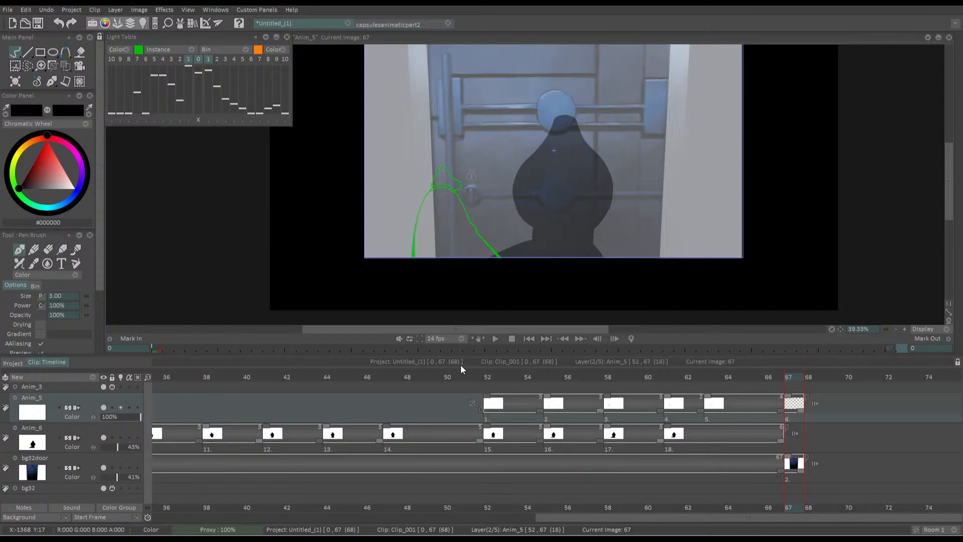
{"action": "left_click_drag", "start_coordinate": [420, 191], "coordinate": [459, 161]}
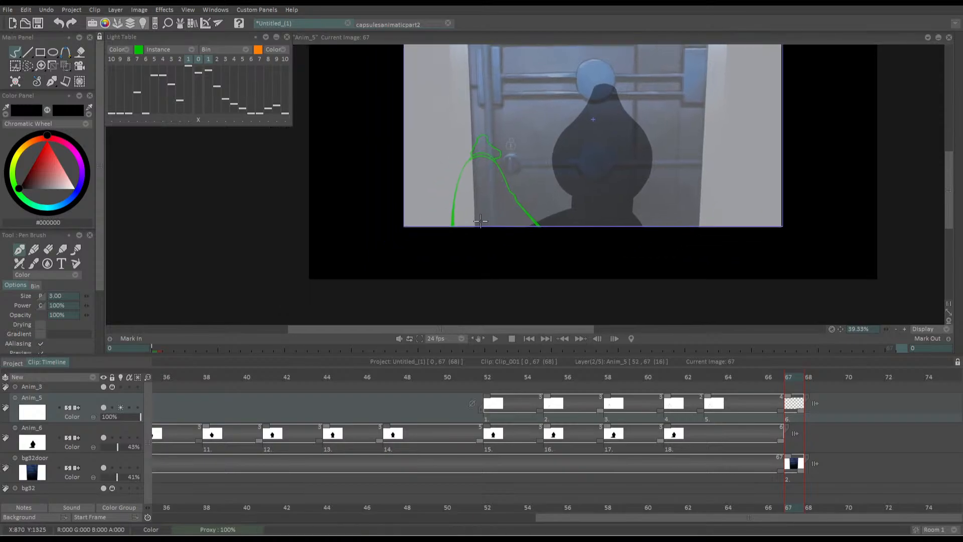
{"action": "scroll", "coordinate": [444, 159], "scroll_direction": "up", "scroll_amount": 5}
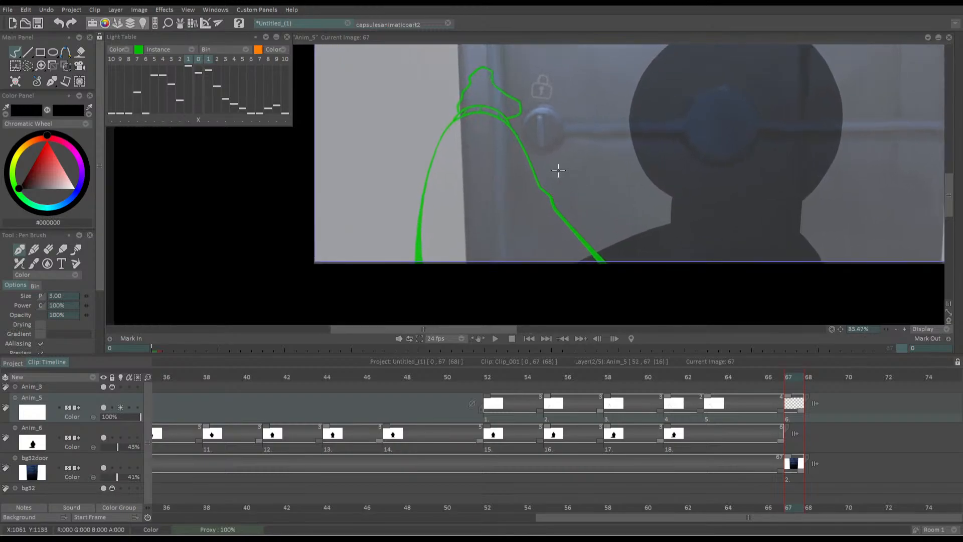
{"action": "scroll", "coordinate": [509, 191], "scroll_direction": "up", "scroll_amount": 2}
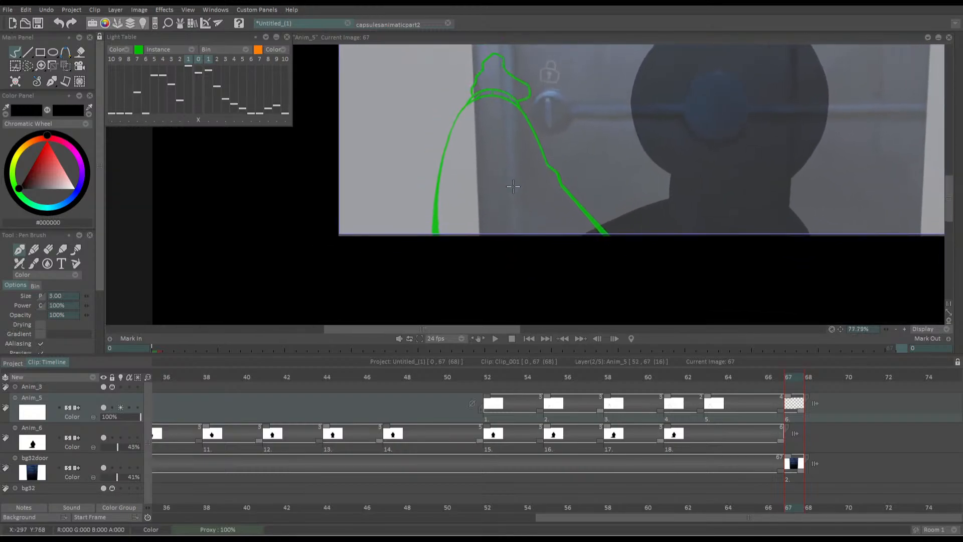
{"action": "left_click_drag", "start_coordinate": [534, 174], "coordinate": [524, 164]}
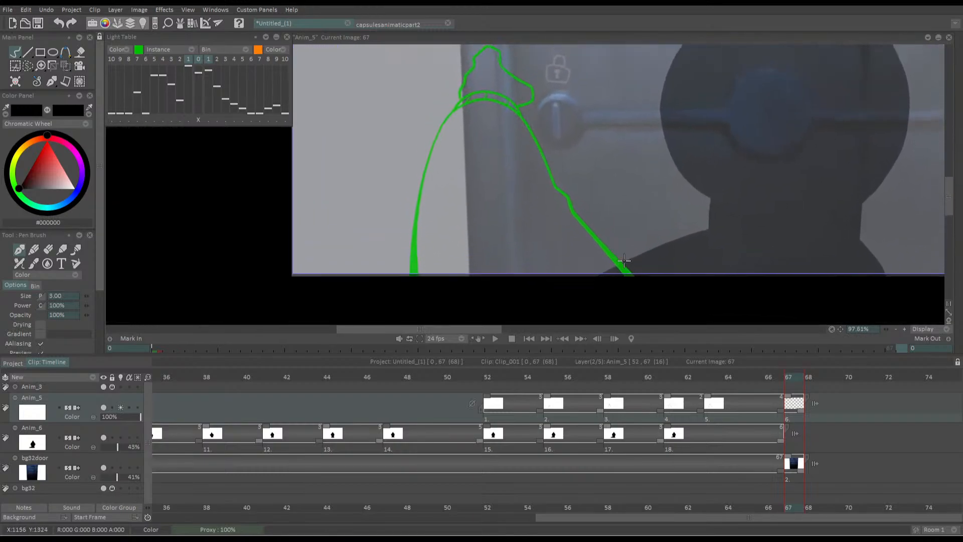
{"action": "mouse_move", "coordinate": [630, 279]}
{"action": "left_mouse_down"}
{"action": "mouse_move", "coordinate": [562, 206]}
{"action": "mouse_move", "coordinate": [517, 123]}
{"action": "mouse_move", "coordinate": [461, 111]}
{"action": "mouse_move", "coordinate": [397, 205]}
{"action": "mouse_move", "coordinate": [401, 273]}
{"action": "left_mouse_up"}
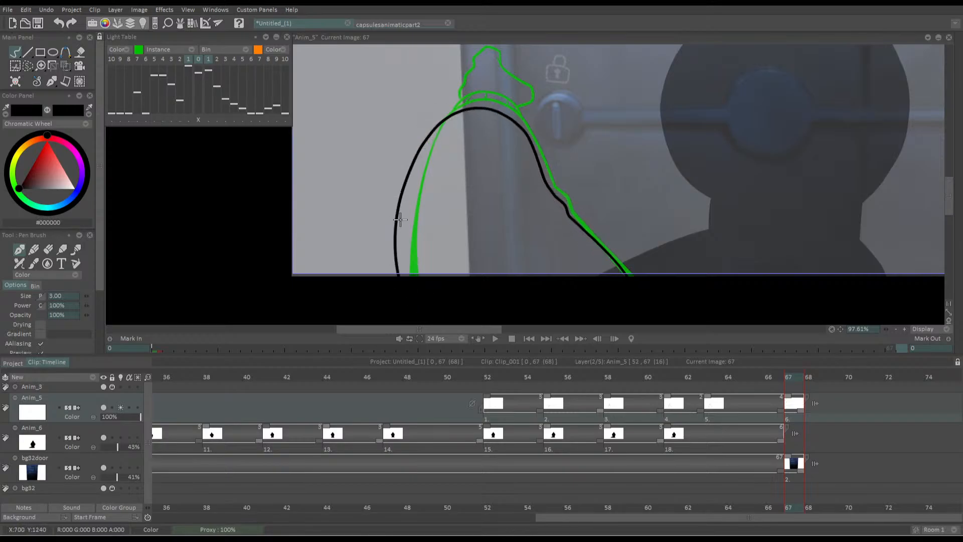
{"action": "mouse_move", "coordinate": [399, 220]}
{"action": "left_mouse_down"}
{"action": "mouse_move", "coordinate": [404, 203]}
{"action": "mouse_move", "coordinate": [416, 211]}
{"action": "left_mouse_up"}
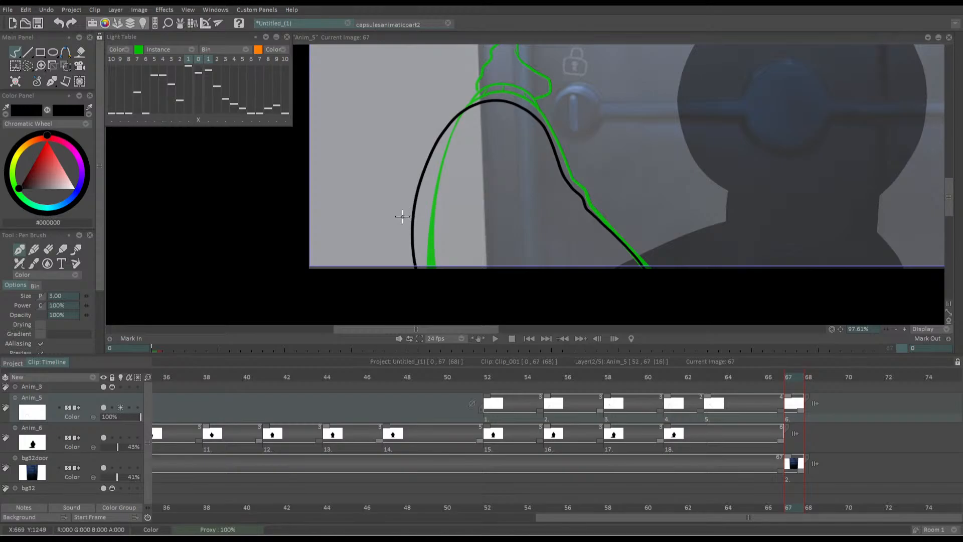
Flip between frames 66 and 67, and thicken the lower part of both arm contour lines on frame 67
{"action": "key", "text": "Left"}
{"action": "key", "text": "Right"}
{"action": "key", "text": "Left"}
{"action": "key", "text": "Right"}
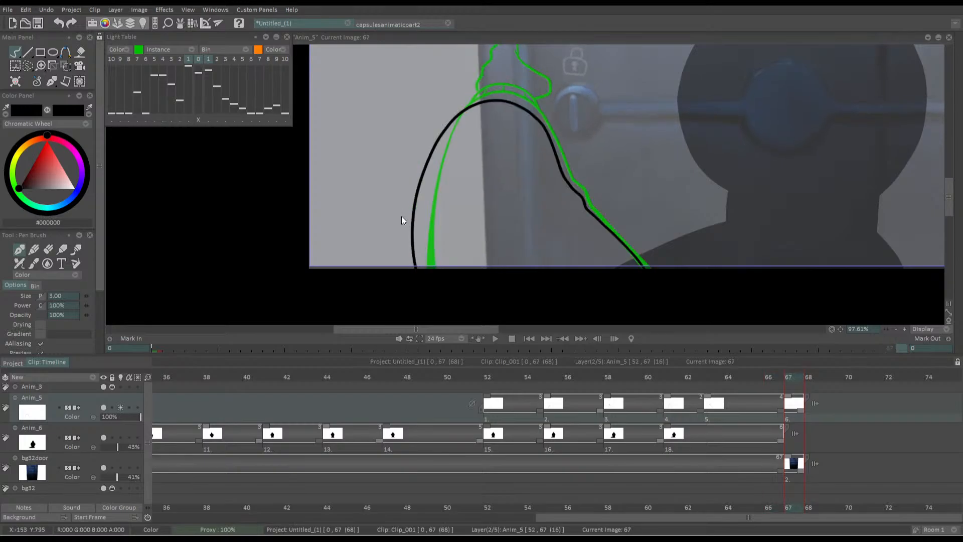
{"action": "left_click_drag", "start_coordinate": [441, 202], "coordinate": [493, 94]}
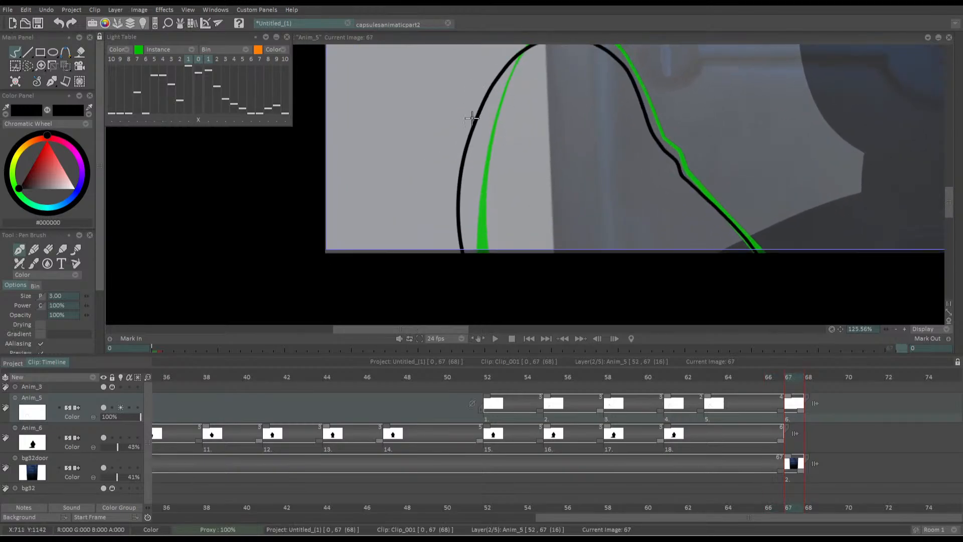
{"action": "left_click_drag", "start_coordinate": [469, 141], "coordinate": [475, 259]}
{"action": "left_click_drag", "start_coordinate": [460, 199], "coordinate": [470, 260]}
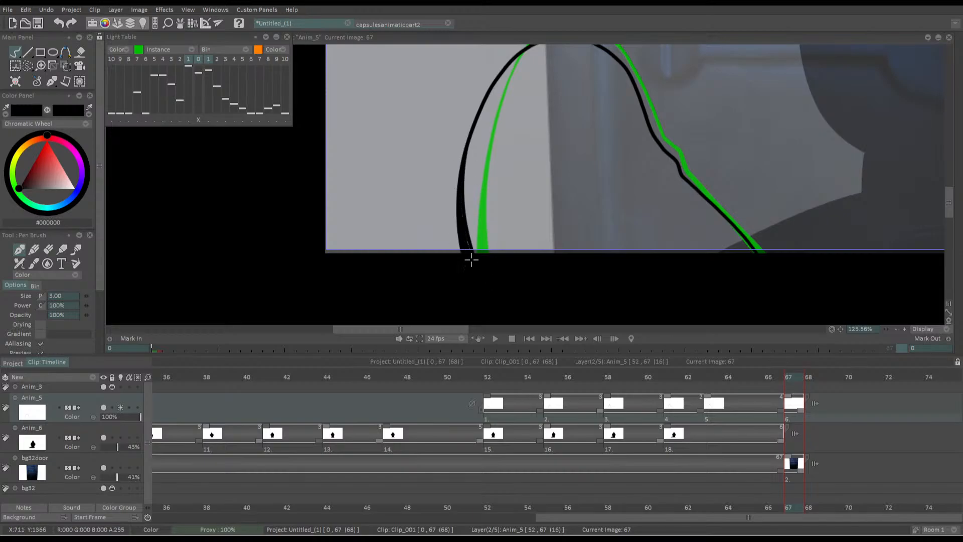
{"action": "left_click_drag", "start_coordinate": [557, 153], "coordinate": [579, 161]}
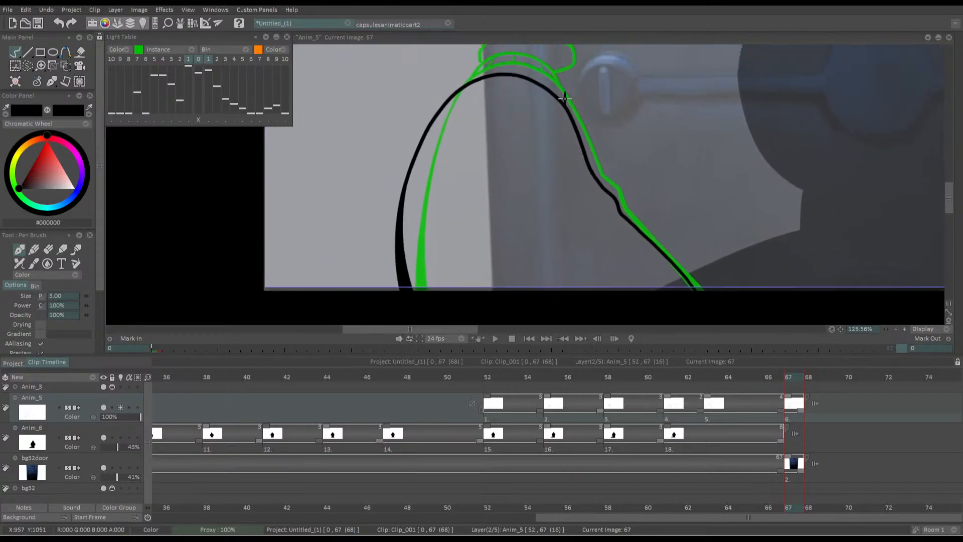
{"action": "mouse_move", "coordinate": [557, 96]}
{"action": "left_mouse_down"}
{"action": "mouse_move", "coordinate": [593, 181]}
{"action": "mouse_move", "coordinate": [689, 286]}
{"action": "left_mouse_up"}
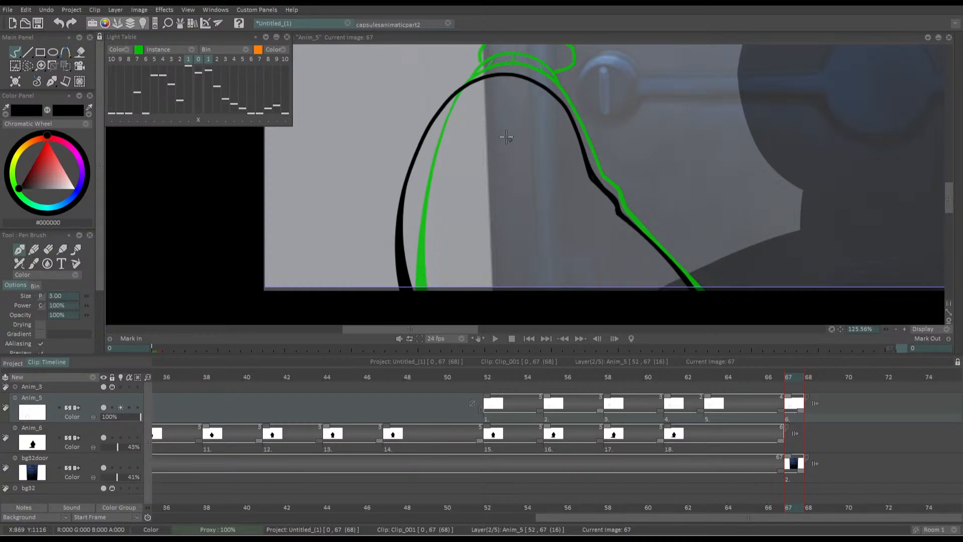
Draw the cuff band across the top of the arm on frame 67, with short seam lines inside it
{"action": "left_click_drag", "start_coordinate": [505, 138], "coordinate": [578, 220]}
{"action": "scroll", "coordinate": [521, 107], "scroll_direction": "up", "scroll_amount": 4}
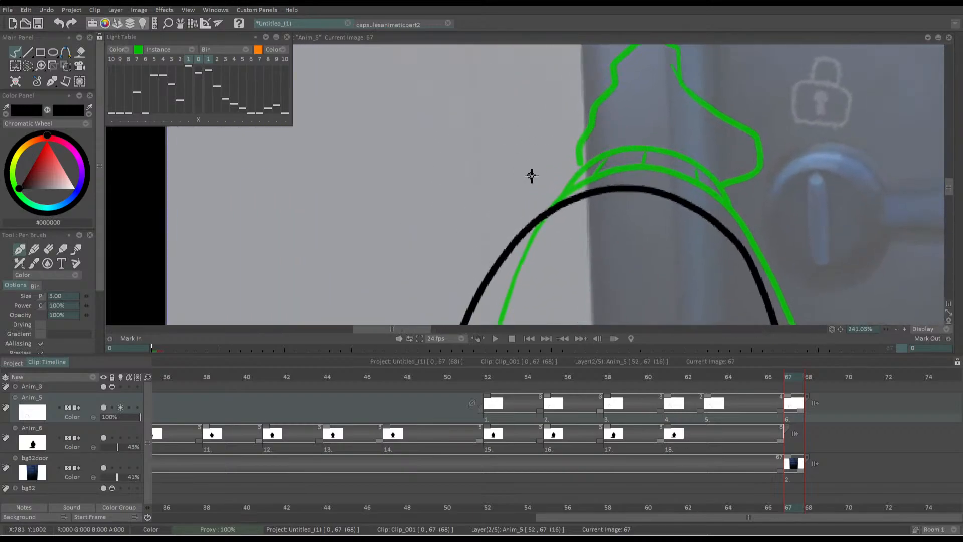
{"action": "mouse_move", "coordinate": [533, 226]}
{"action": "left_mouse_down"}
{"action": "mouse_move", "coordinate": [574, 179]}
{"action": "mouse_move", "coordinate": [638, 165]}
{"action": "mouse_move", "coordinate": [710, 194]}
{"action": "mouse_move", "coordinate": [740, 236]}
{"action": "left_mouse_up"}
{"action": "left_click_drag", "start_coordinate": [585, 177], "coordinate": [575, 194]}
{"action": "left_click_drag", "start_coordinate": [642, 171], "coordinate": [638, 181]}
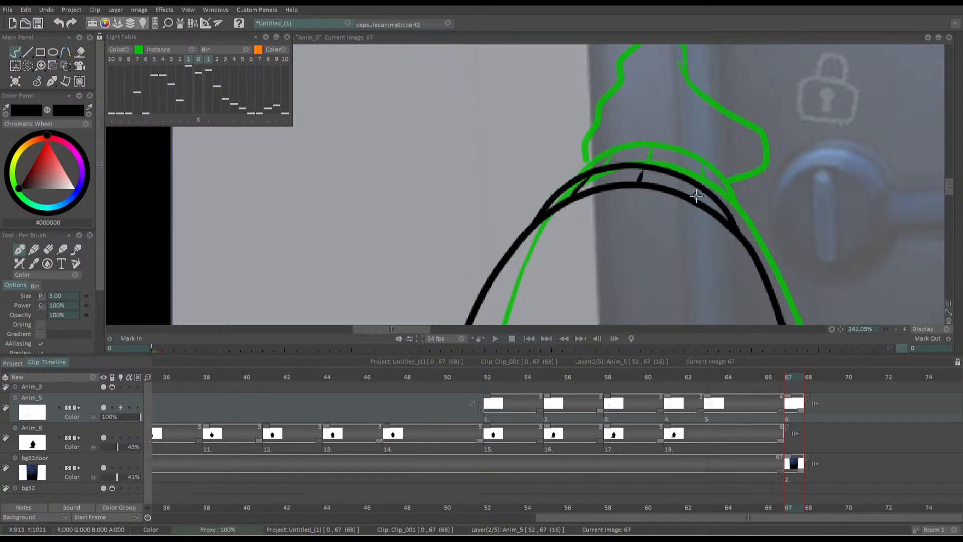
{"action": "left_click_drag", "start_coordinate": [698, 189], "coordinate": [702, 201]}
{"action": "key", "text": "ctrl+z"}
{"action": "key", "text": "ctrl+z"}
{"action": "left_click_drag", "start_coordinate": [640, 169], "coordinate": [637, 182]}
{"action": "left_click_drag", "start_coordinate": [697, 187], "coordinate": [701, 201]}
{"action": "left_click_drag", "start_coordinate": [618, 228], "coordinate": [557, 268]}
{"action": "mouse_move", "coordinate": [562, 124]}
{"action": "left_mouse_down"}
{"action": "mouse_move", "coordinate": [585, 177]}
{"action": "mouse_move", "coordinate": [632, 145]}
{"action": "mouse_move", "coordinate": [700, 206]}
{"action": "mouse_move", "coordinate": [684, 274]}
{"action": "mouse_move", "coordinate": [677, 271]}
{"action": "left_mouse_up"}
{"action": "mouse_move", "coordinate": [635, 144]}
{"action": "left_mouse_down"}
{"action": "mouse_move", "coordinate": [613, 121]}
{"action": "mouse_move", "coordinate": [584, 132]}
{"action": "mouse_move", "coordinate": [524, 244]}
{"action": "left_mouse_up"}
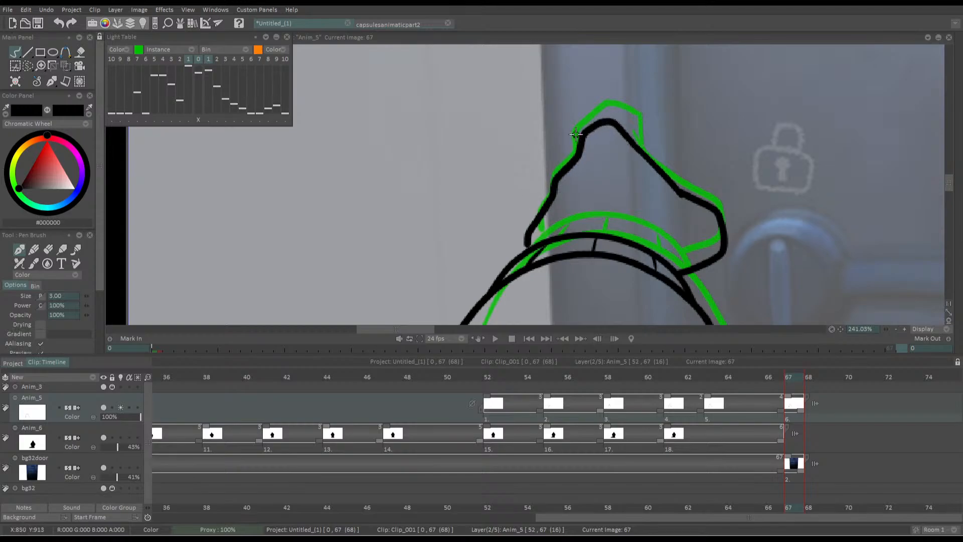
{"action": "scroll", "coordinate": [475, 176], "scroll_direction": "down", "scroll_amount": 5}
{"action": "scroll", "coordinate": [476, 176], "scroll_direction": "down", "scroll_amount": 2}
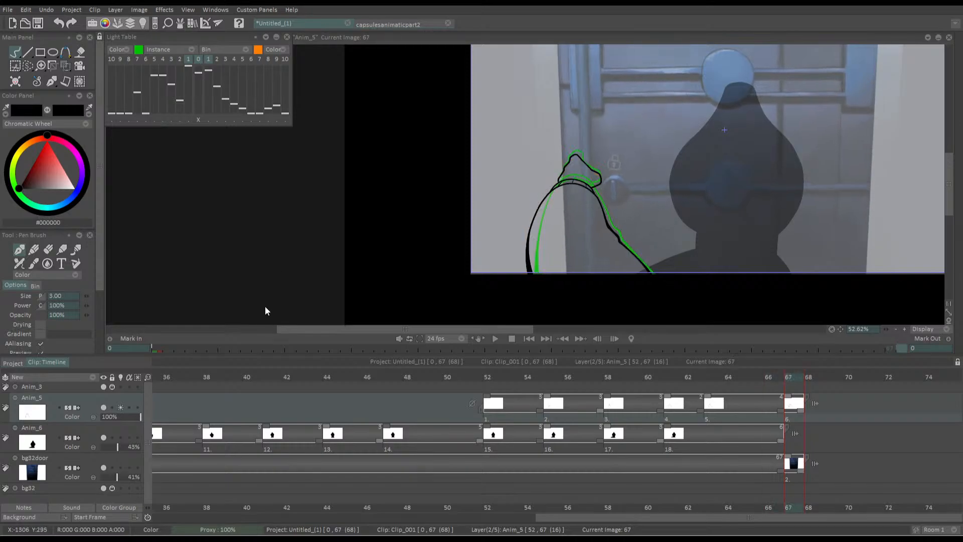
{"action": "scroll", "coordinate": [571, 159], "scroll_direction": "up", "scroll_amount": 5}
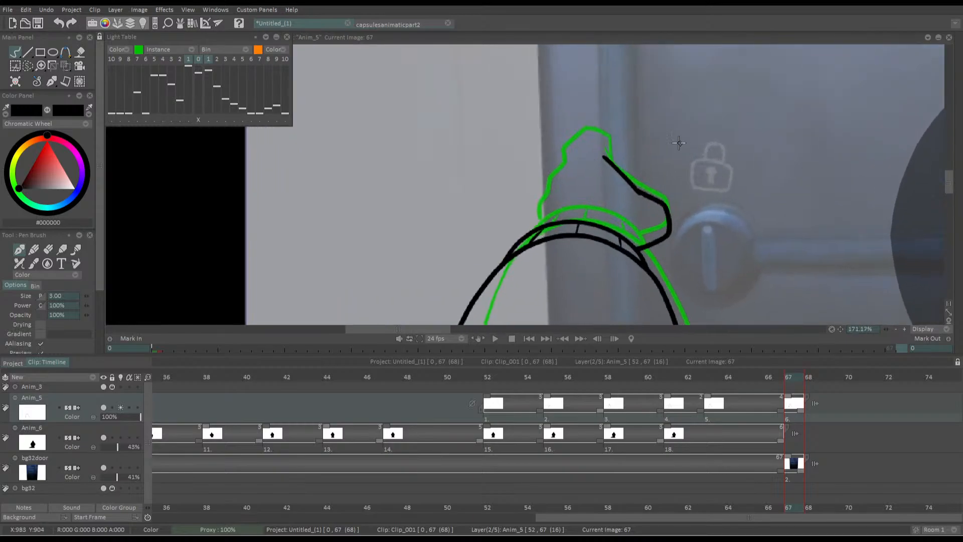
{"action": "scroll", "coordinate": [592, 181], "scroll_direction": "up", "scroll_amount": 3}
{"action": "key", "text": "ctrl+z"}
{"action": "key", "text": "ctrl+z"}
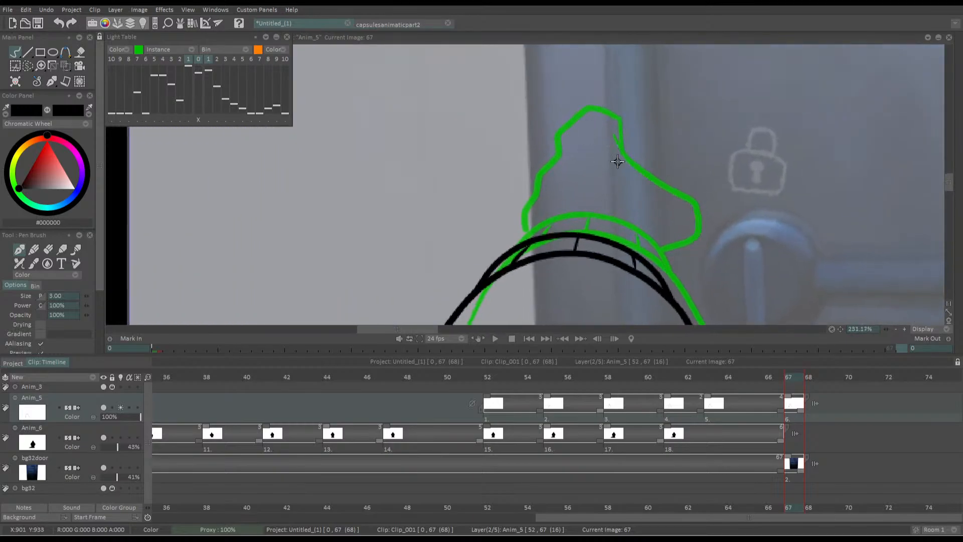
Draw the hand outline above the cuff on frame 67, clean up its tip with the eraser and close the contour
{"action": "mouse_move", "coordinate": [613, 155]}
{"action": "left_mouse_down"}
{"action": "mouse_move", "coordinate": [693, 216]}
{"action": "mouse_move", "coordinate": [688, 249]}
{"action": "mouse_move", "coordinate": [648, 262]}
{"action": "left_mouse_up"}
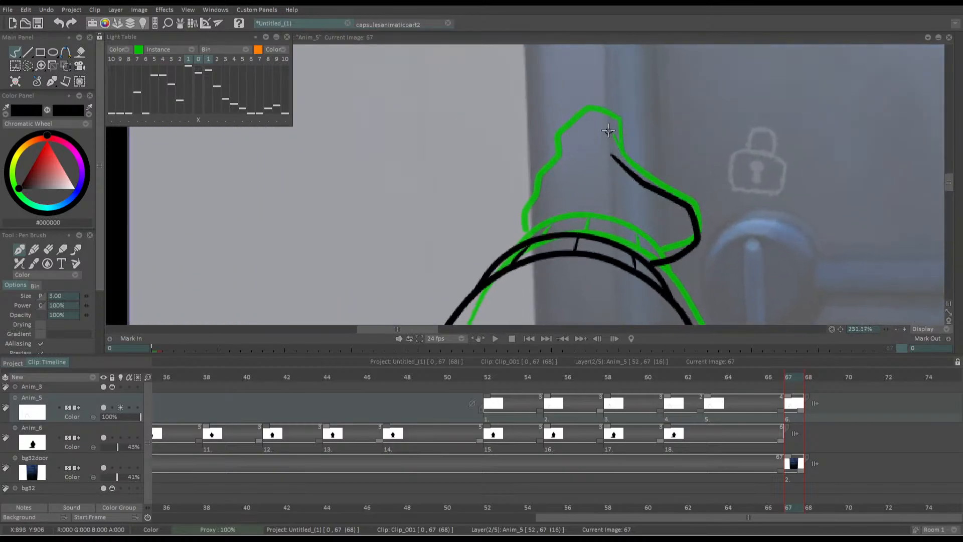
{"action": "mouse_move", "coordinate": [611, 119]}
{"action": "left_mouse_down"}
{"action": "mouse_move", "coordinate": [581, 124]}
{"action": "mouse_move", "coordinate": [557, 160]}
{"action": "mouse_move", "coordinate": [598, 112]}
{"action": "mouse_move", "coordinate": [573, 123]}
{"action": "mouse_move", "coordinate": [539, 175]}
{"action": "mouse_move", "coordinate": [519, 240]}
{"action": "left_mouse_up"}
{"action": "key", "text": "ctrl+z"}
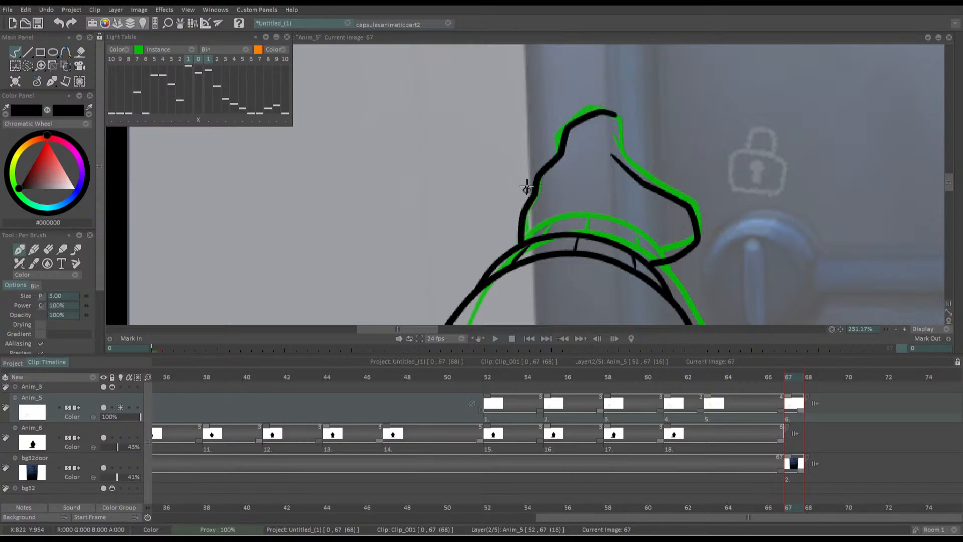
{"action": "scroll", "coordinate": [523, 191], "scroll_direction": "down", "scroll_amount": 4}
{"action": "scroll", "coordinate": [517, 186], "scroll_direction": "up", "scroll_amount": 4}
{"action": "scroll", "coordinate": [571, 95], "scroll_direction": "up", "scroll_amount": 2}
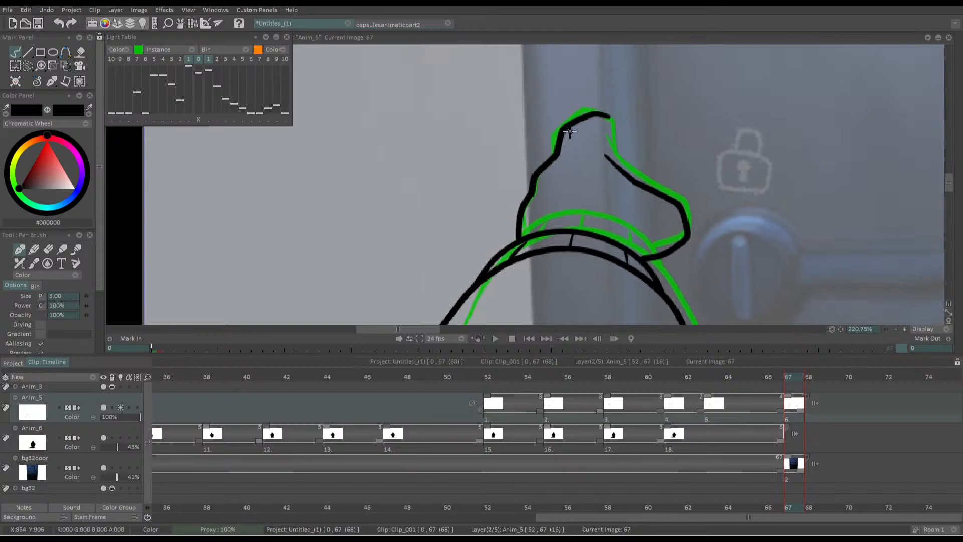
{"action": "key", "text": "e"}
{"action": "mouse_move", "coordinate": [627, 111]}
{"action": "left_mouse_down"}
{"action": "mouse_move", "coordinate": [622, 133]}
{"action": "mouse_move", "coordinate": [612, 130]}
{"action": "mouse_move", "coordinate": [611, 104]}
{"action": "left_mouse_up"}
{"action": "key", "text": "b"}
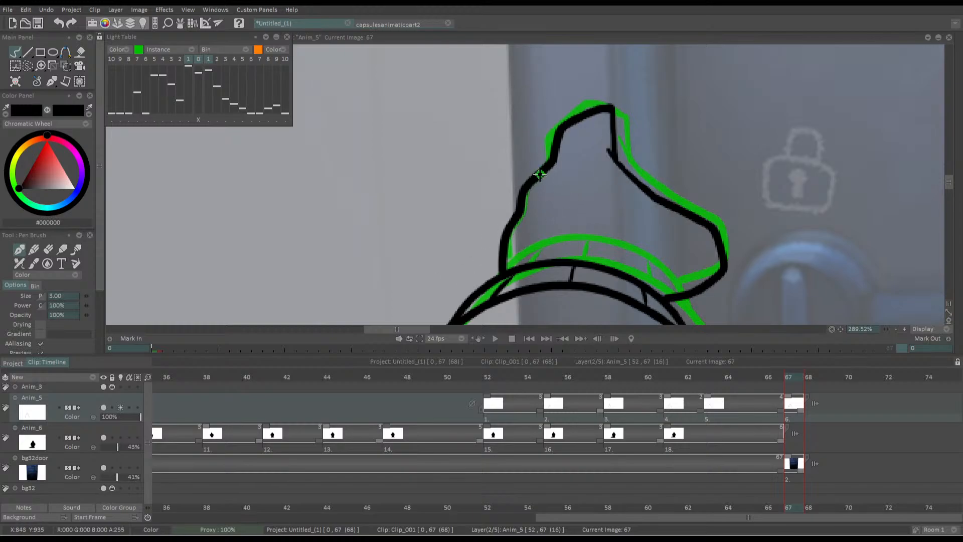
Turn off the light table for Anim_5 and flip between frames 66 and 67 to compare the arm drawings
{"action": "scroll", "coordinate": [506, 240], "scroll_direction": "down", "scroll_amount": 6}
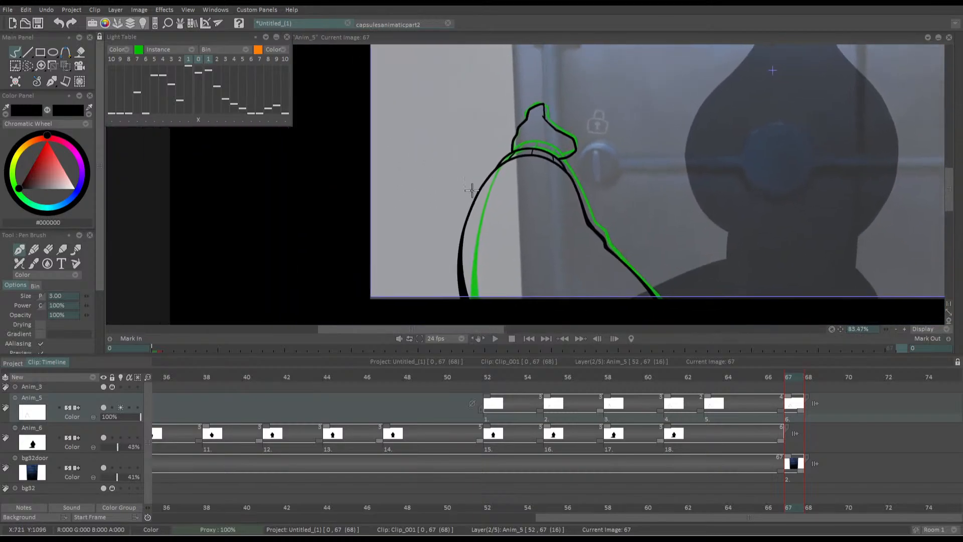
{"action": "scroll", "coordinate": [514, 236], "scroll_direction": "down", "scroll_amount": 3}
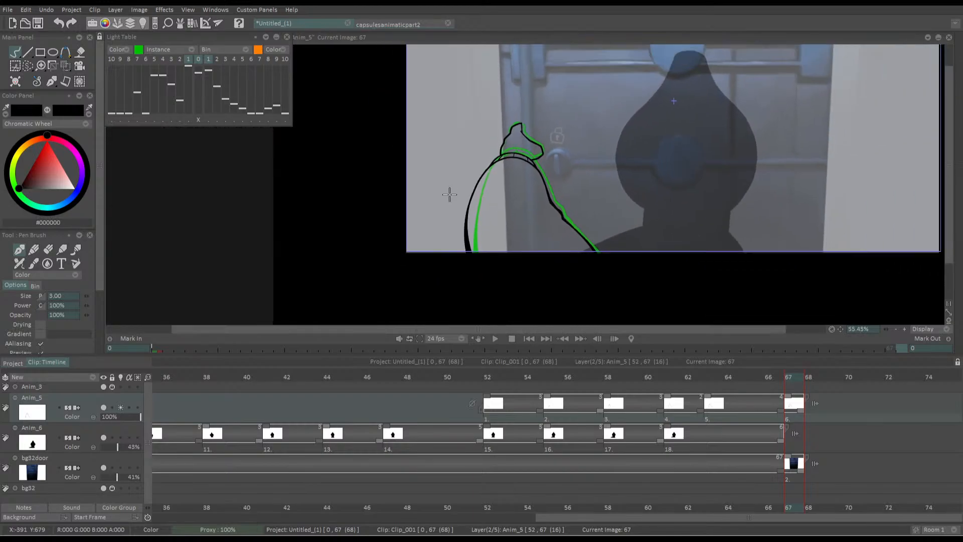
{"action": "scroll", "coordinate": [451, 226], "scroll_direction": "up", "scroll_amount": 2}
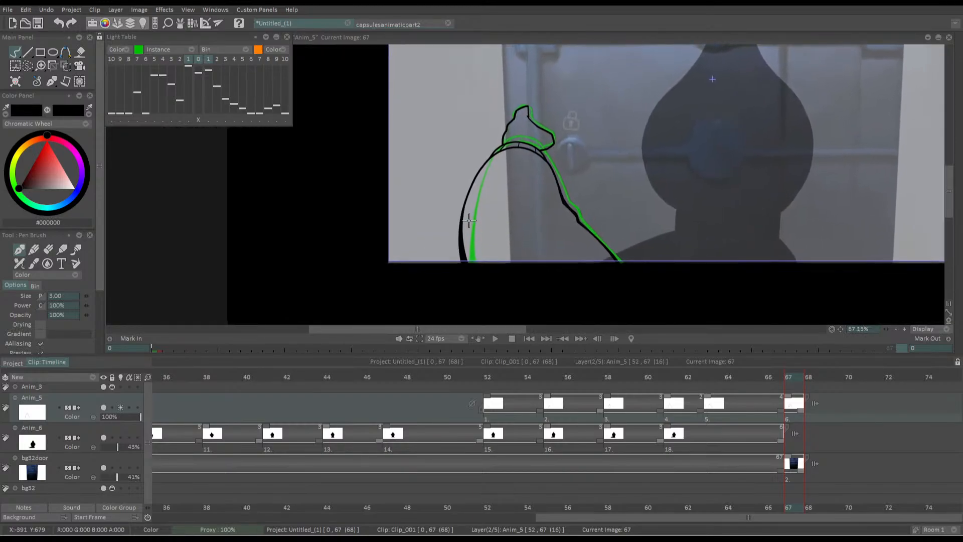
{"action": "left_click", "coordinate": [120, 407]}
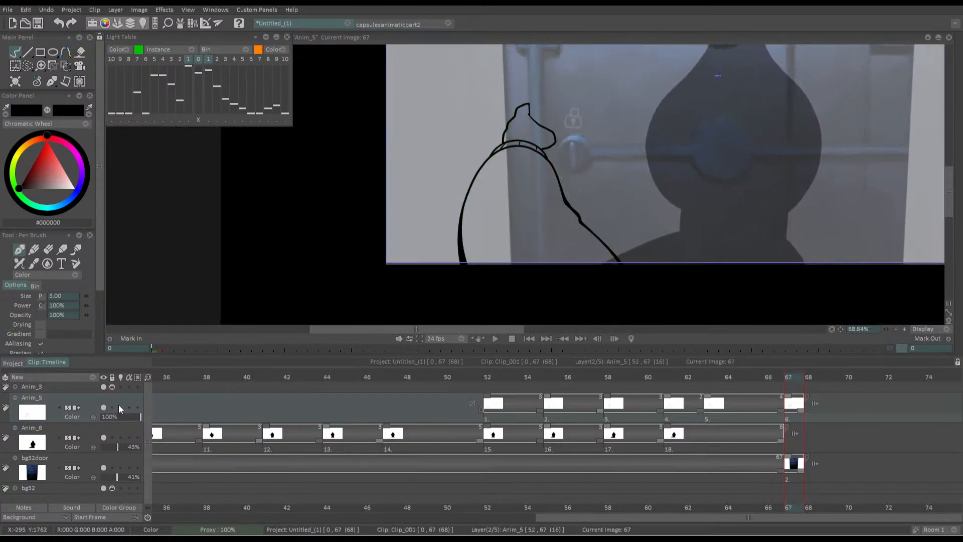
{"action": "key", "text": "Left"}
{"action": "key", "text": "Right"}
{"action": "key", "text": "Left"}
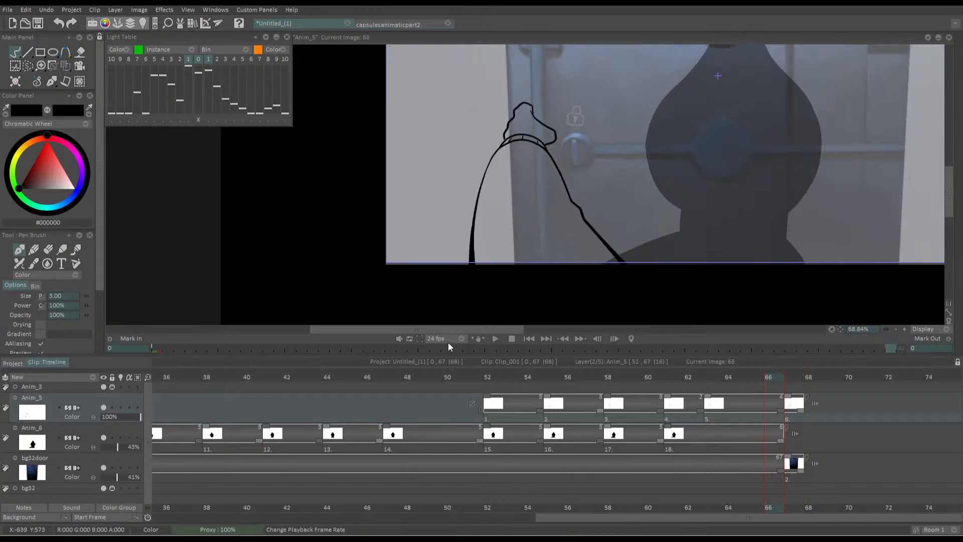
{"action": "key", "text": "Left"}
{"action": "key", "text": "Right"}
{"action": "key", "text": "Right"}
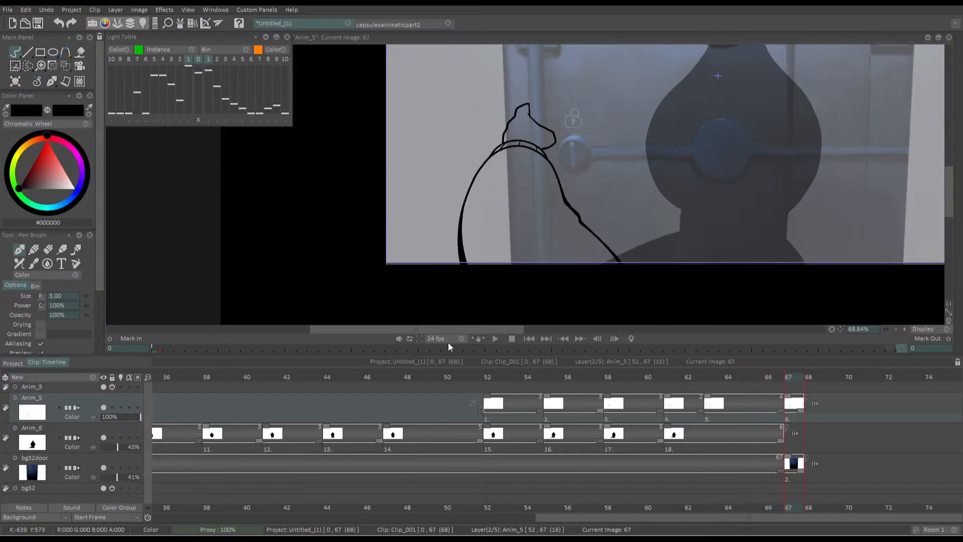
{"action": "key", "text": "Left"}
{"action": "key", "text": "Right"}
{"action": "key", "text": "Left"}
{"action": "key", "text": "Right"}
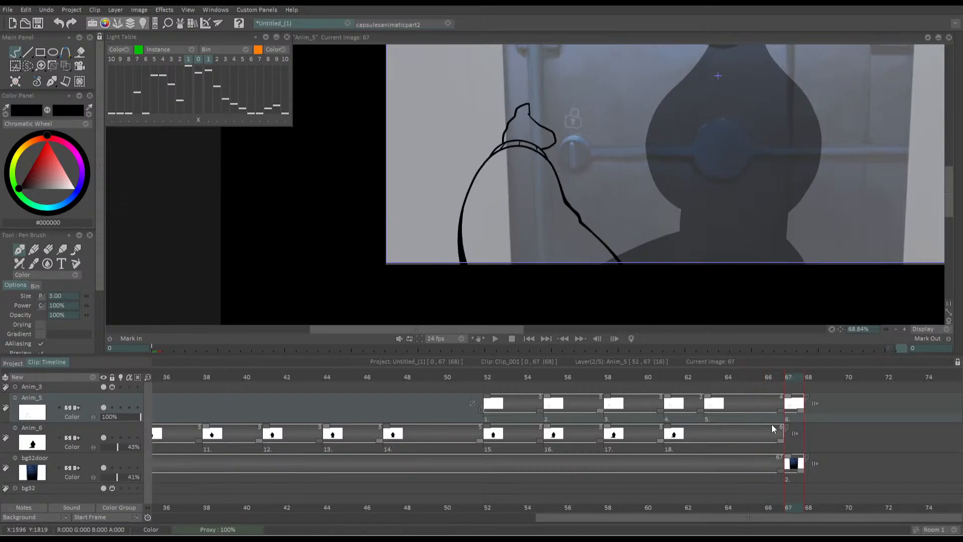
Extend the frame 67 drawings on Anim_5 and bg32door to two frames, and paste frame 66's door image at frame 69 for two frames
{"action": "left_click_drag", "start_coordinate": [800, 411], "coordinate": [819, 410]}
{"action": "left_click_drag", "start_coordinate": [800, 473], "coordinate": [821, 471]}
{"action": "key", "text": "Left"}
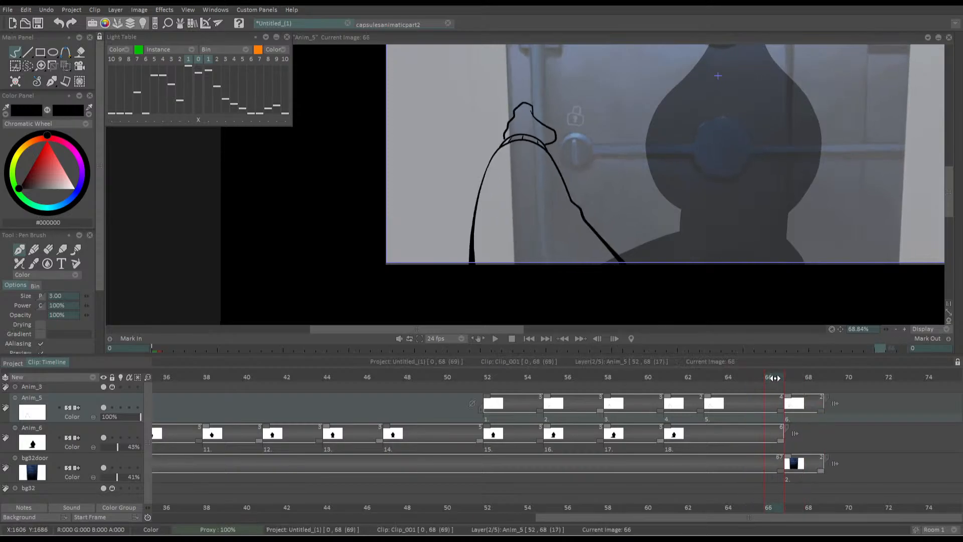
{"action": "left_click", "coordinate": [769, 475]}
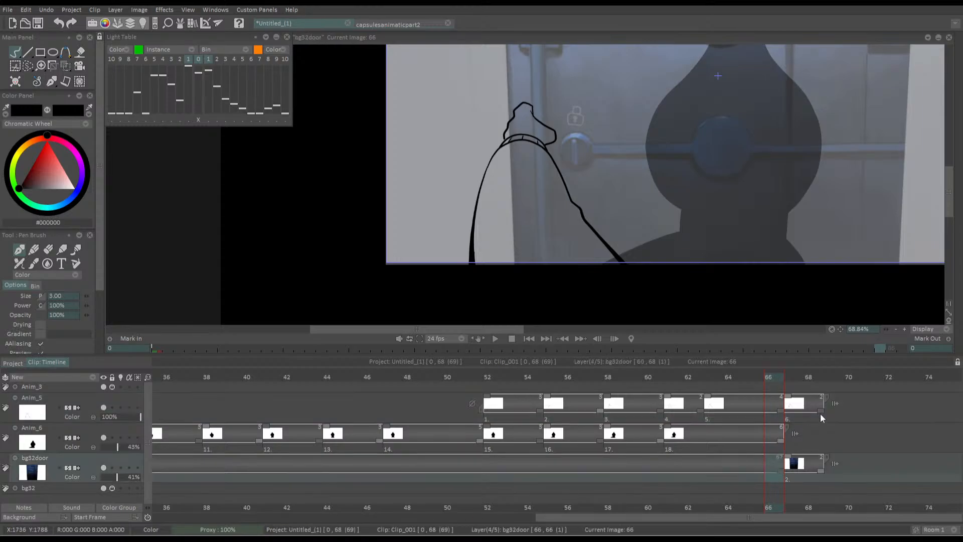
{"action": "left_click", "coordinate": [829, 377]}
{"action": "key", "text": "ctrl+v"}
{"action": "left_click_drag", "start_coordinate": [841, 471], "coordinate": [861, 470]}
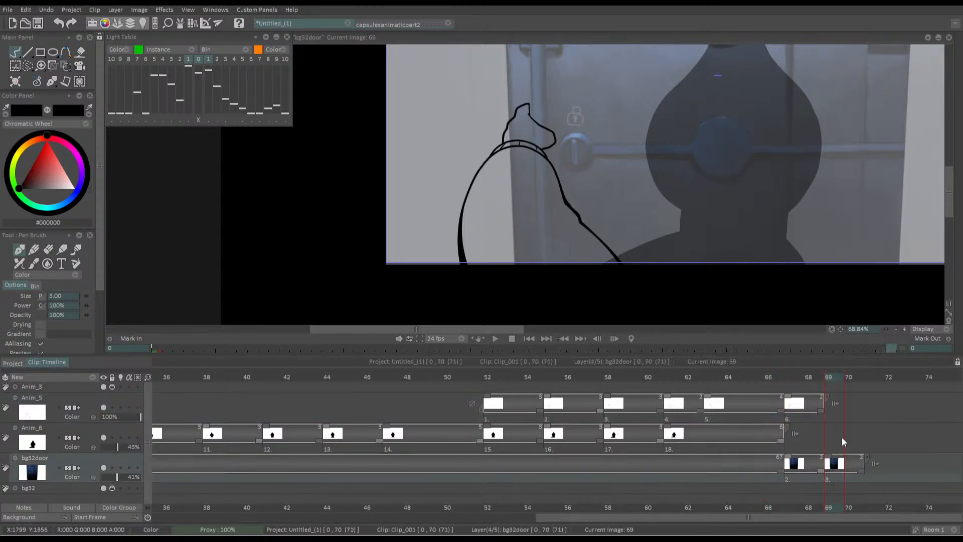
Copy the arm drawing spanning frames 65 and 66 on Anim_5 and paste it at frame 69
{"action": "left_click_drag", "start_coordinate": [769, 415], "coordinate": [764, 417]}
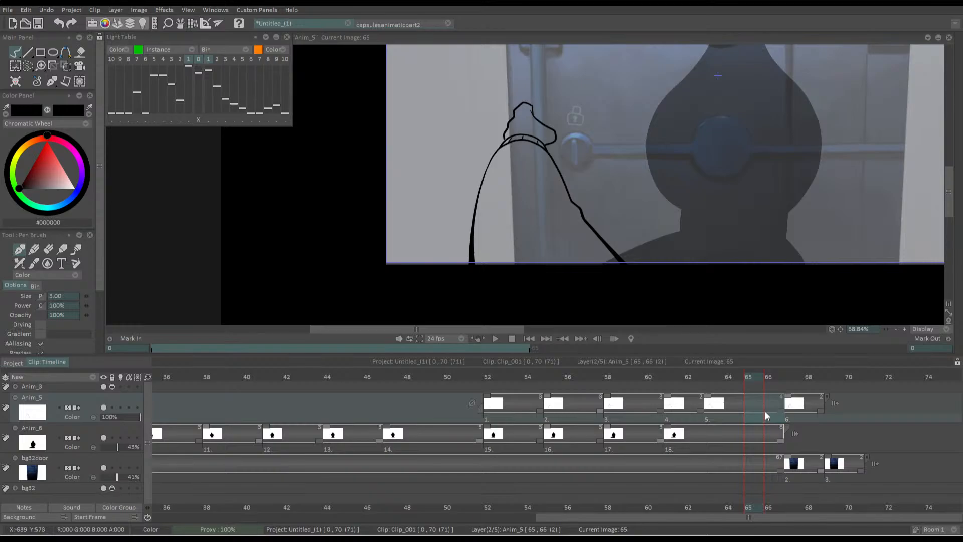
{"action": "left_click", "coordinate": [838, 379]}
{"action": "key", "text": "ctrl+v"}
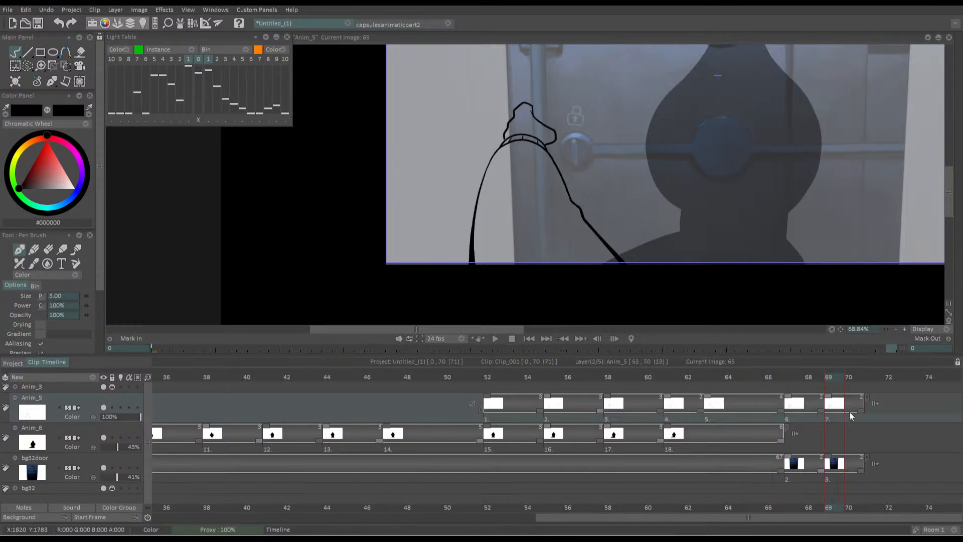
Step back from frame 67 and play back the arm and door animation across the added drawings
{"action": "left_click", "coordinate": [793, 380]}
{"action": "key", "text": "Left"}
{"action": "key", "text": "Left"}
{"action": "key", "text": "Left"}
{"action": "key", "text": "Left"}
{"action": "key", "text": "Left"}
{"action": "key", "text": "Left"}
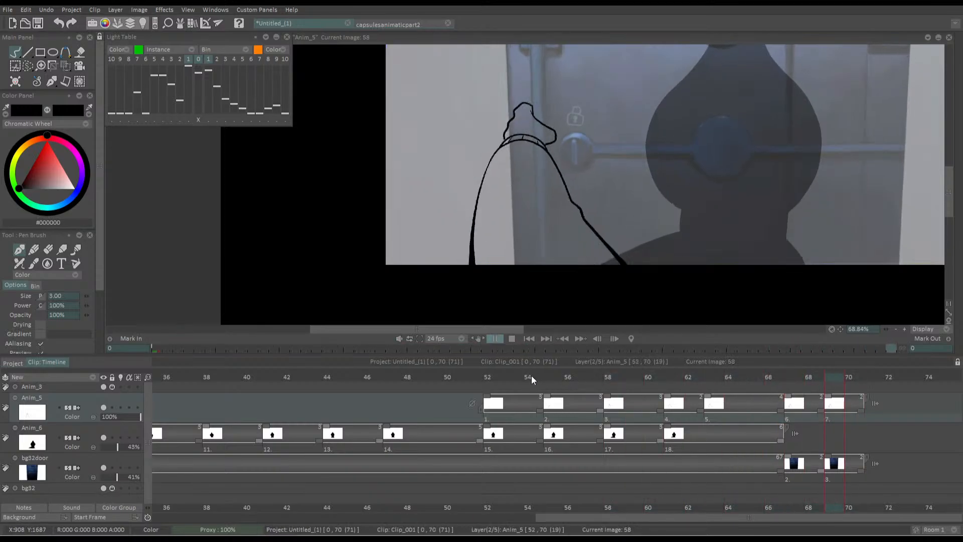
Extend the last two drawings on Anim_5 and bg32door to three frames each, starting at frames 67 and 70
{"action": "left_click_drag", "start_coordinate": [820, 410], "coordinate": [841, 411]}
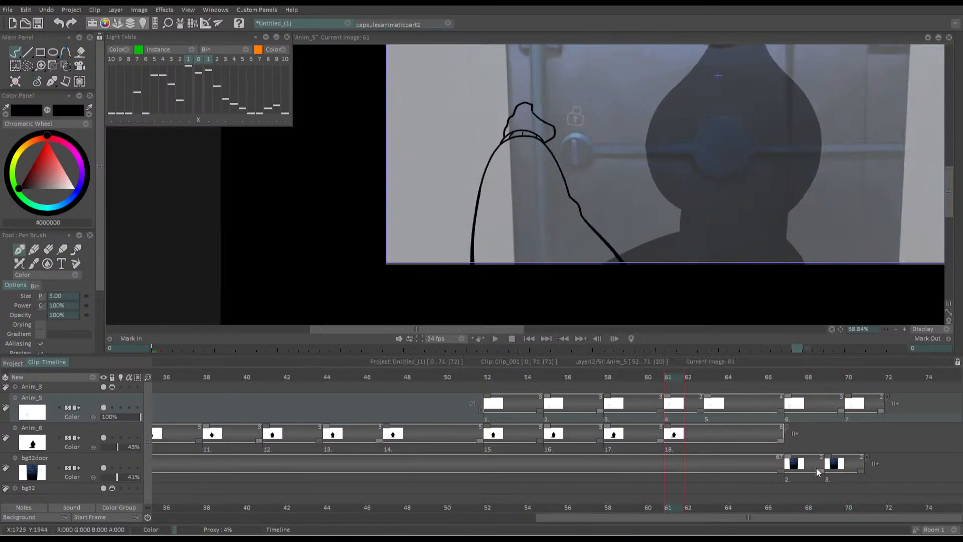
{"action": "left_click_drag", "start_coordinate": [821, 471], "coordinate": [840, 470]}
{"action": "left_click_drag", "start_coordinate": [880, 411], "coordinate": [901, 411]}
{"action": "left_click_drag", "start_coordinate": [881, 470], "coordinate": [901, 468]}
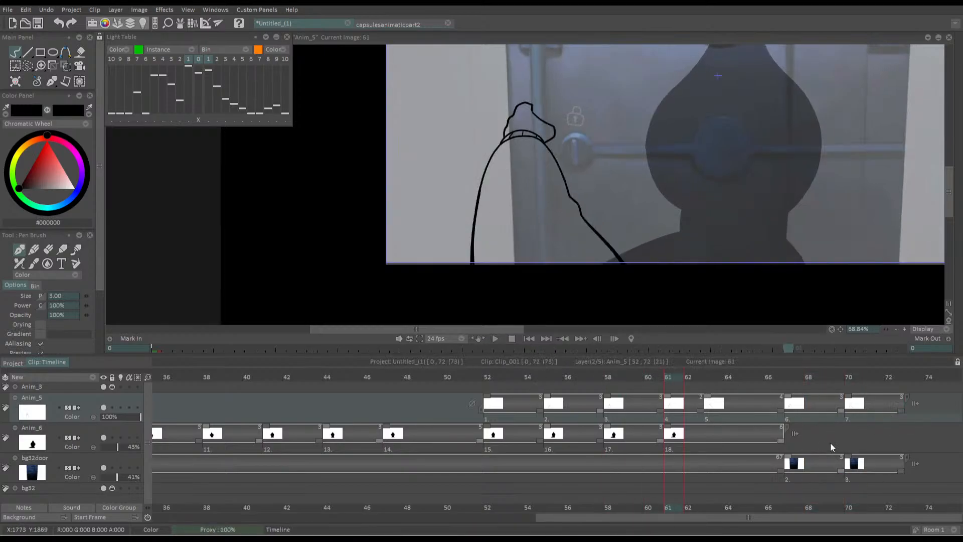
Copy the drawings spanning frames 67 to 72 on Anim_5 and bg32door and paste each set at frame 73 on its layer
{"action": "left_click_drag", "start_coordinate": [795, 420], "coordinate": [898, 415]}
{"action": "left_click", "coordinate": [886, 416]}
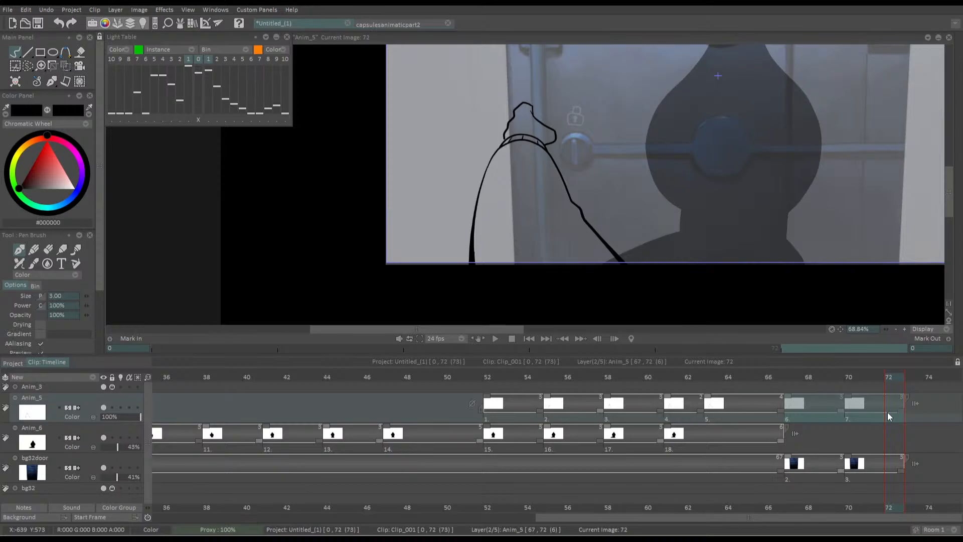
{"action": "left_click", "coordinate": [910, 381]}
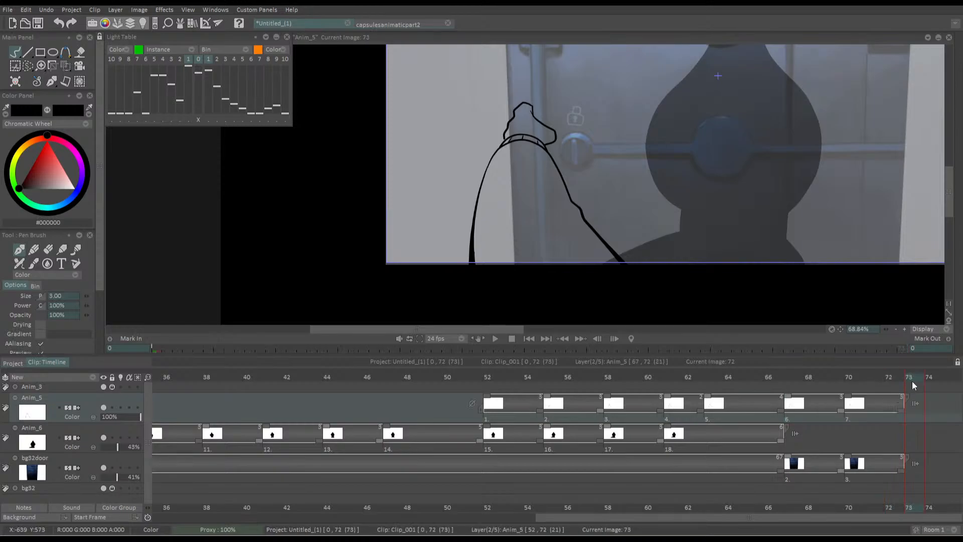
{"action": "key", "text": "ctrl+v"}
{"action": "left_click_drag", "start_coordinate": [552, 519], "coordinate": [637, 513]}
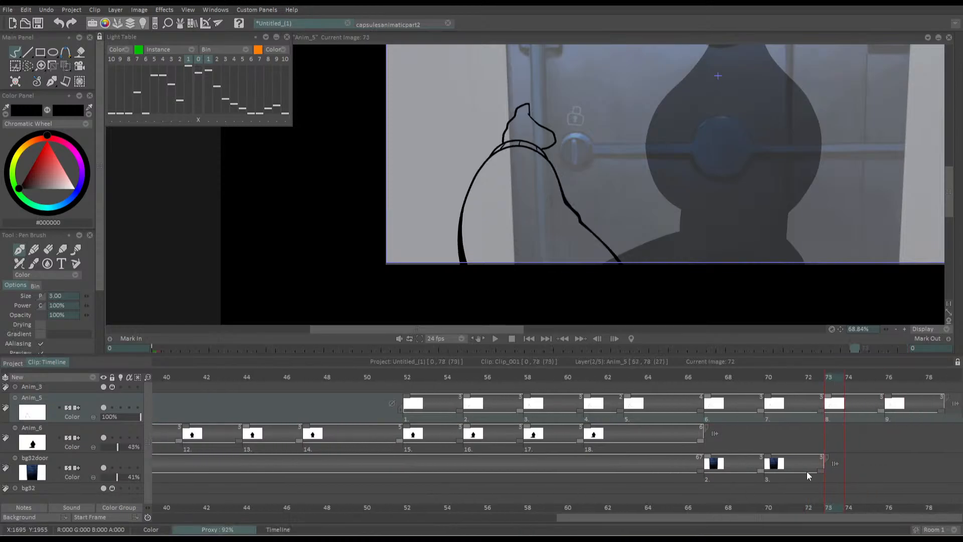
{"action": "left_click_drag", "start_coordinate": [714, 476], "coordinate": [817, 474]}
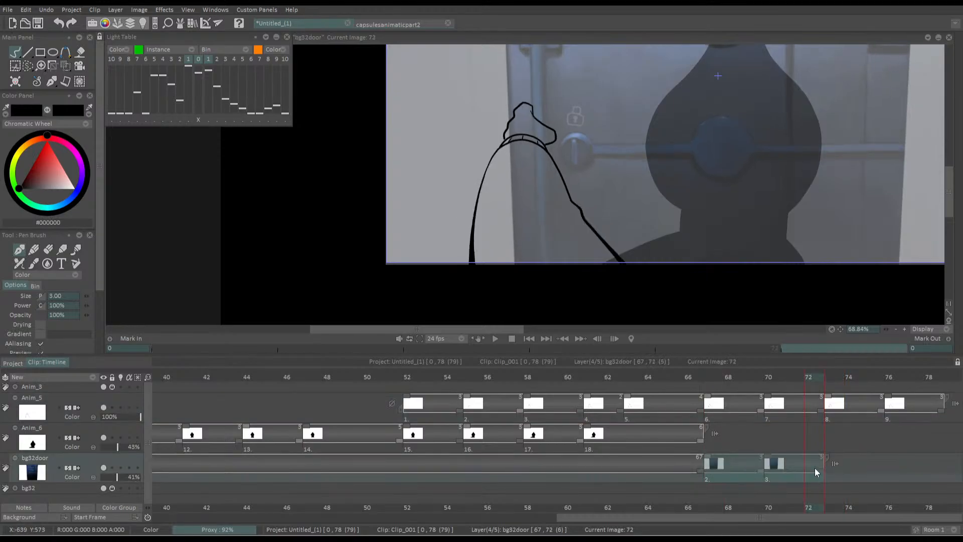
{"action": "left_click", "coordinate": [826, 380]}
{"action": "key", "text": "ctrl+v"}
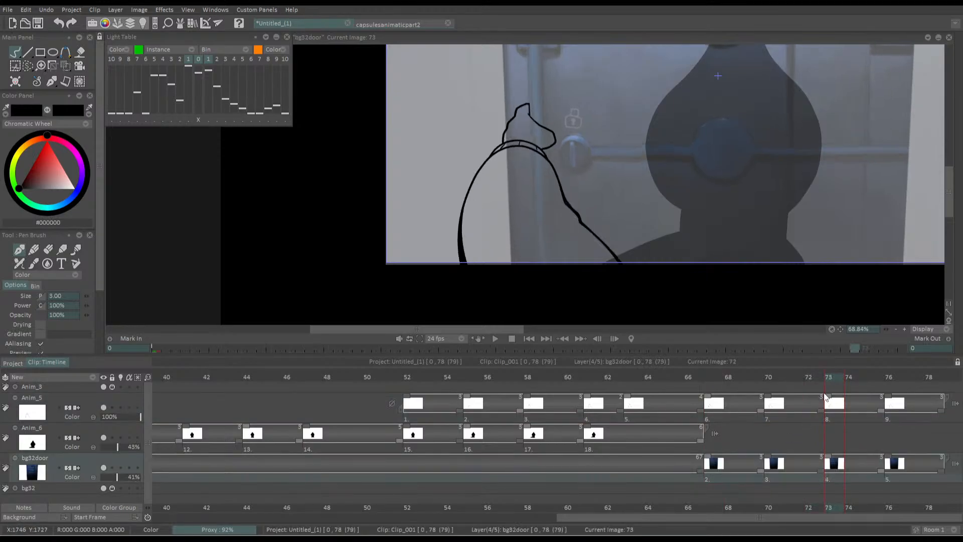
Extend the frame 76 drawings on Anim_5 and bg32door to ten frames, ending at frame 85
{"action": "mouse_move", "coordinate": [900, 379]}
{"action": "left_mouse_down"}
{"action": "mouse_move", "coordinate": [933, 382]}
{"action": "mouse_move", "coordinate": [955, 413]}
{"action": "mouse_move", "coordinate": [879, 412]}
{"action": "left_mouse_up"}
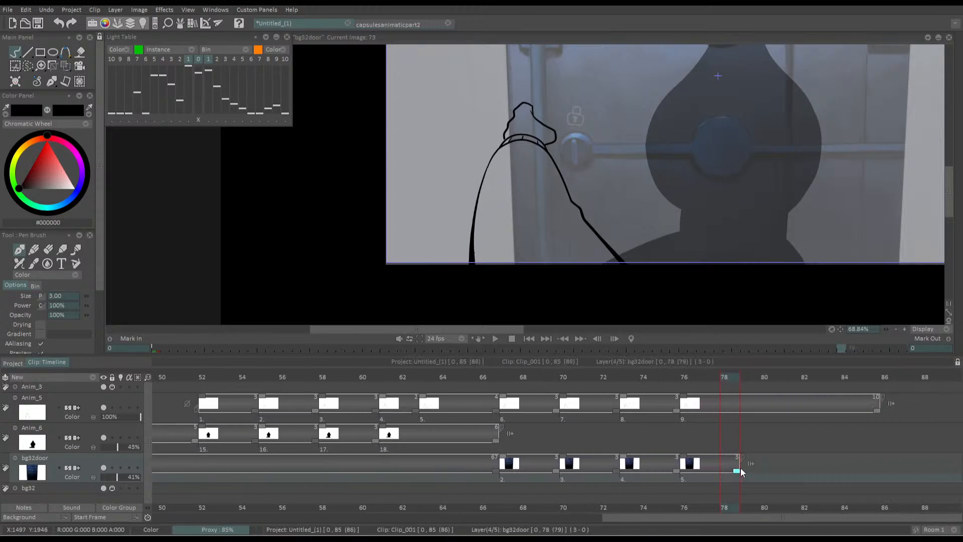
{"action": "left_click_drag", "start_coordinate": [736, 470], "coordinate": [875, 472]}
Return to the first frame and examine the painted door around its knob and lock
{"action": "left_click", "coordinate": [529, 339]}
{"action": "scroll", "coordinate": [528, 236], "scroll_direction": "down", "scroll_amount": 2}
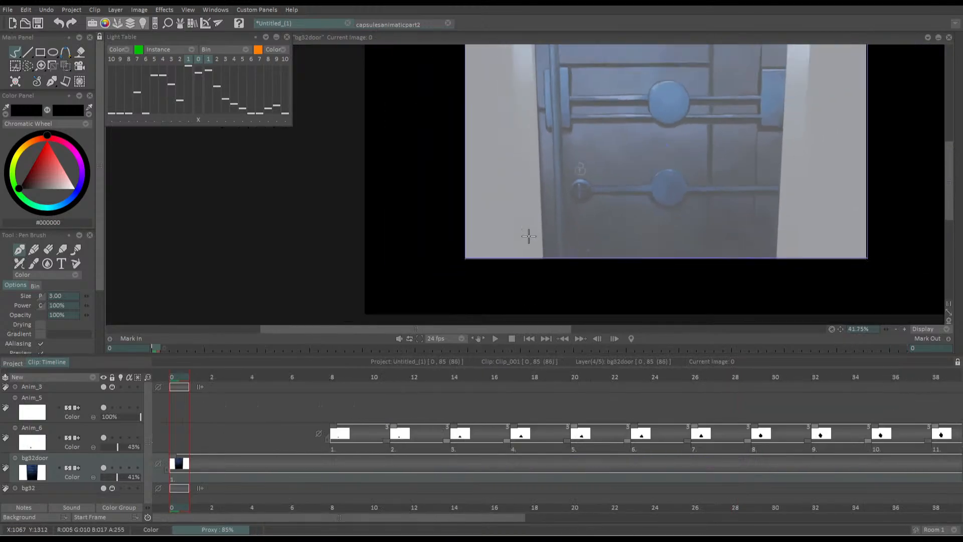
{"action": "scroll", "coordinate": [528, 235], "scroll_direction": "down", "scroll_amount": 2}
{"action": "scroll", "coordinate": [455, 230], "scroll_direction": "up", "scroll_amount": 3}
{"action": "scroll", "coordinate": [501, 257], "scroll_direction": "down", "scroll_amount": 1}
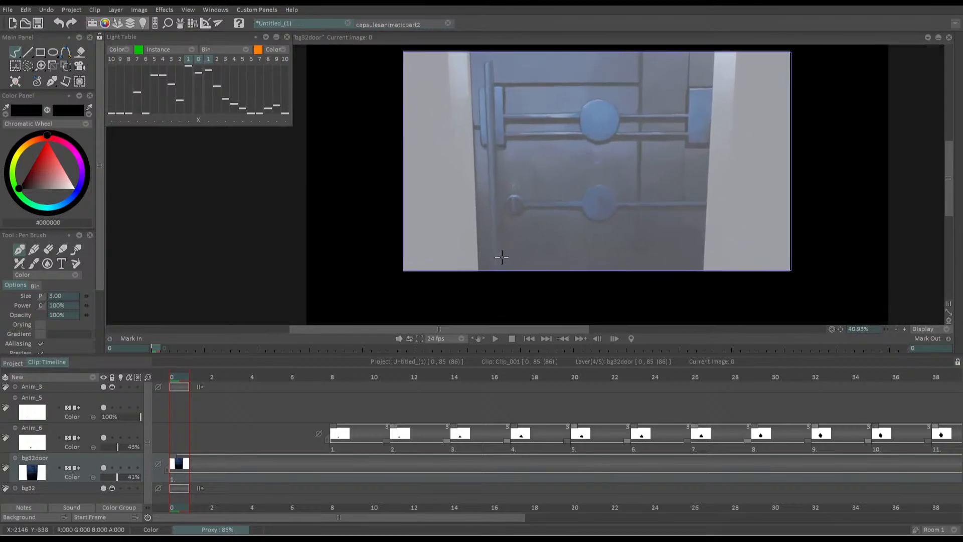
{"action": "scroll", "coordinate": [501, 257], "scroll_direction": "up", "scroll_amount": 1}
{"action": "scroll", "coordinate": [502, 257], "scroll_direction": "down", "scroll_amount": 2}
{"action": "scroll", "coordinate": [521, 249], "scroll_direction": "up", "scroll_amount": 4}
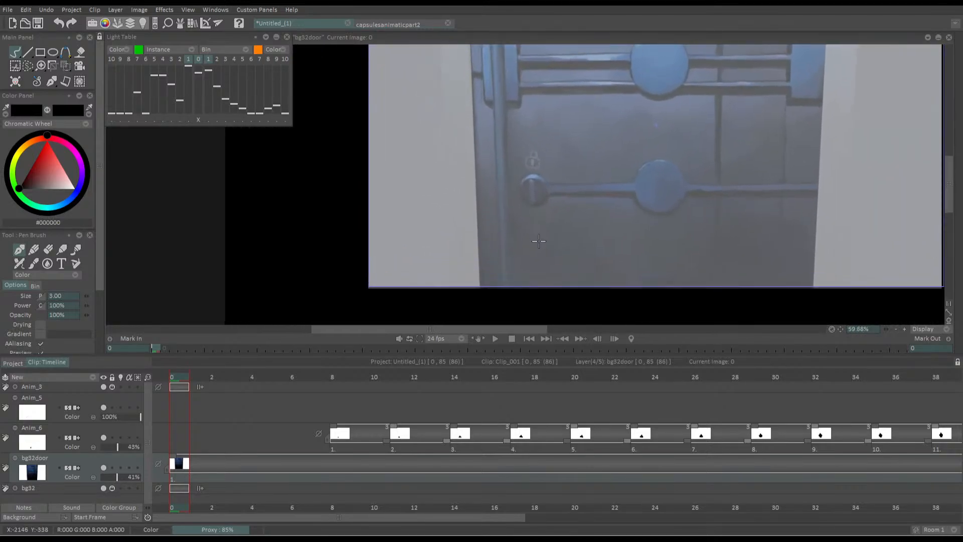
{"action": "left_click_drag", "start_coordinate": [518, 223], "coordinate": [512, 252]}
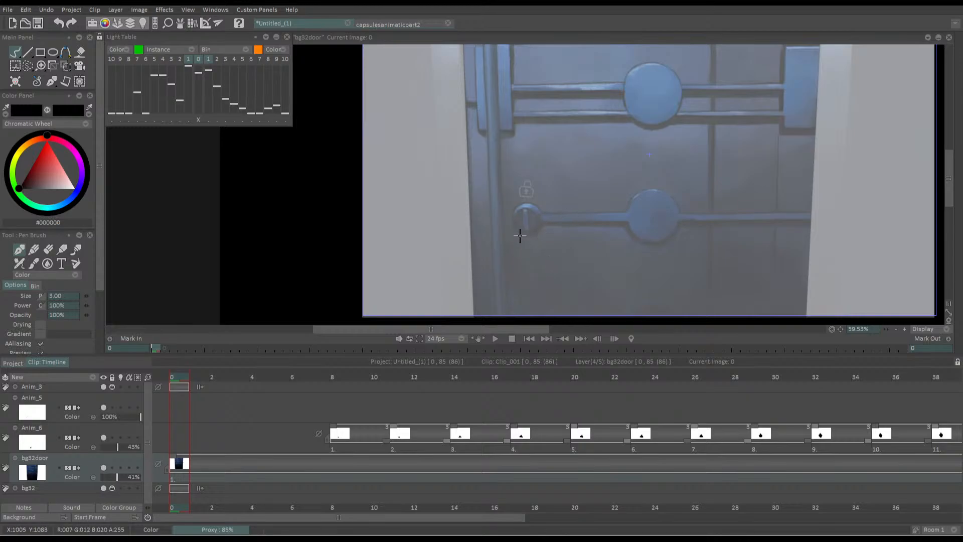
{"action": "left_click_drag", "start_coordinate": [517, 235], "coordinate": [495, 268]}
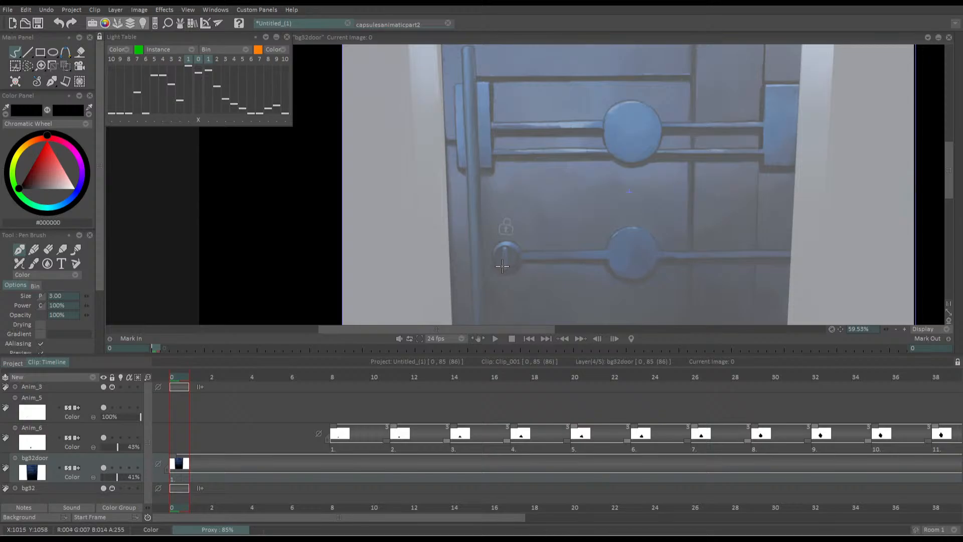
{"action": "left_click_drag", "start_coordinate": [500, 273], "coordinate": [498, 257]}
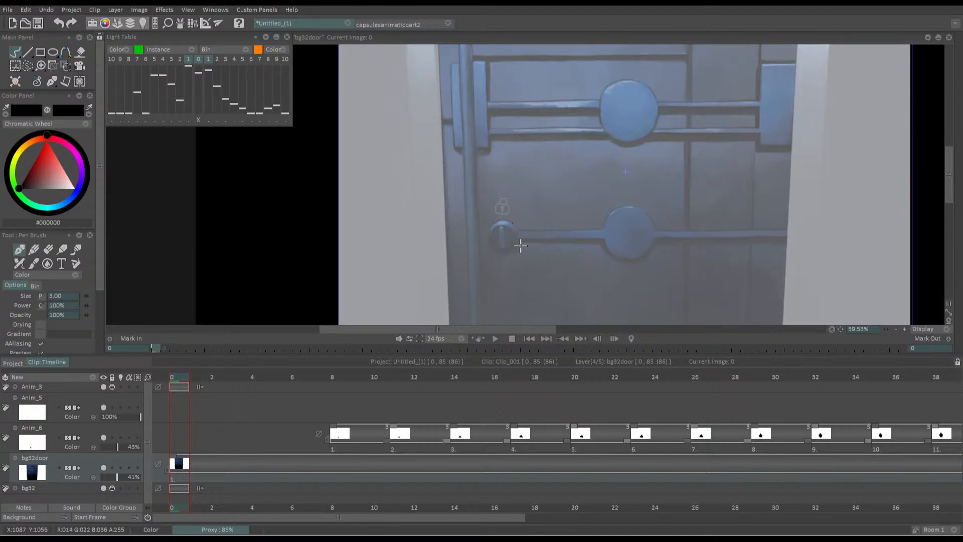
{"action": "scroll", "coordinate": [519, 244], "scroll_direction": "down", "scroll_amount": 1}
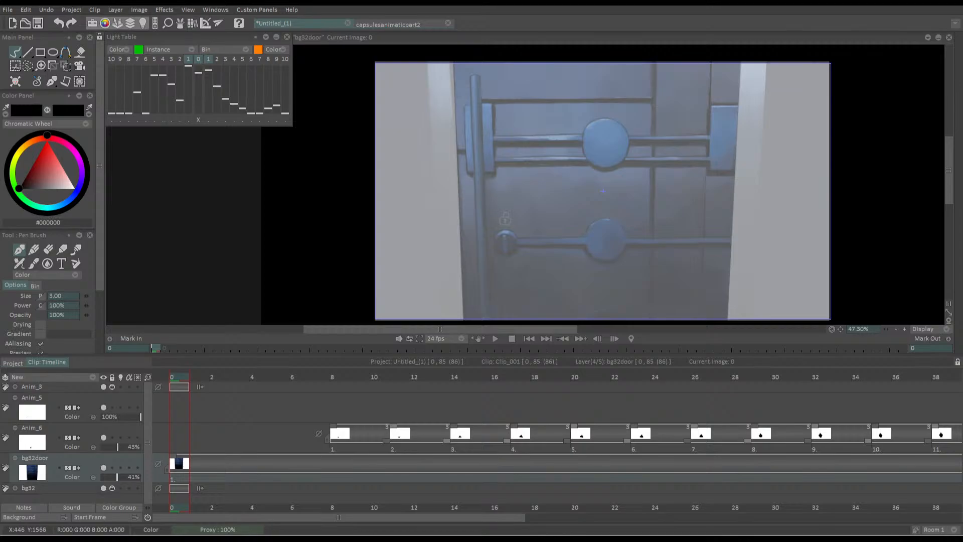
Scrub through the animation from frame 8 to frame 70 and play back the ending from there
{"action": "left_click_drag", "start_coordinate": [331, 375], "coordinate": [332, 371]}
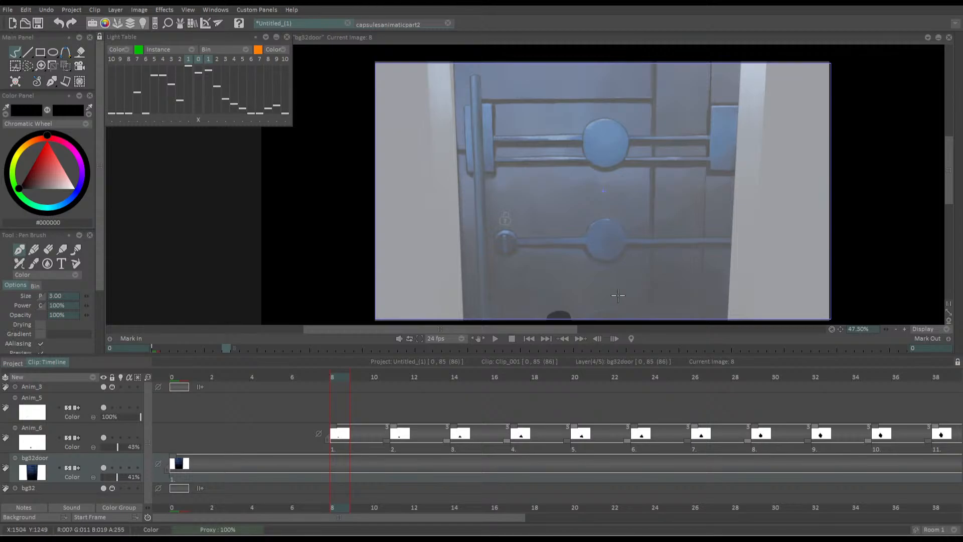
{"action": "left_click_drag", "start_coordinate": [598, 269], "coordinate": [585, 246]}
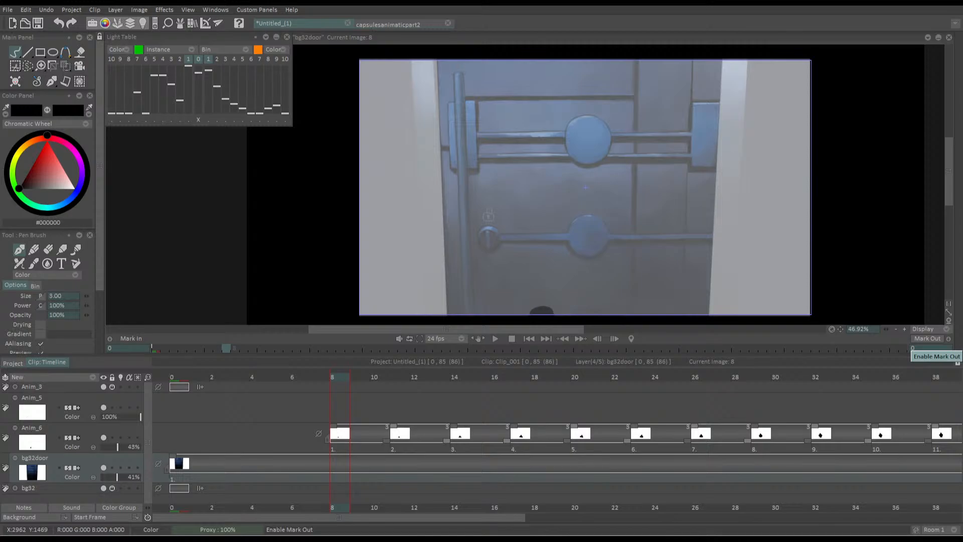
{"action": "left_click_drag", "start_coordinate": [340, 396], "coordinate": [852, 396]}
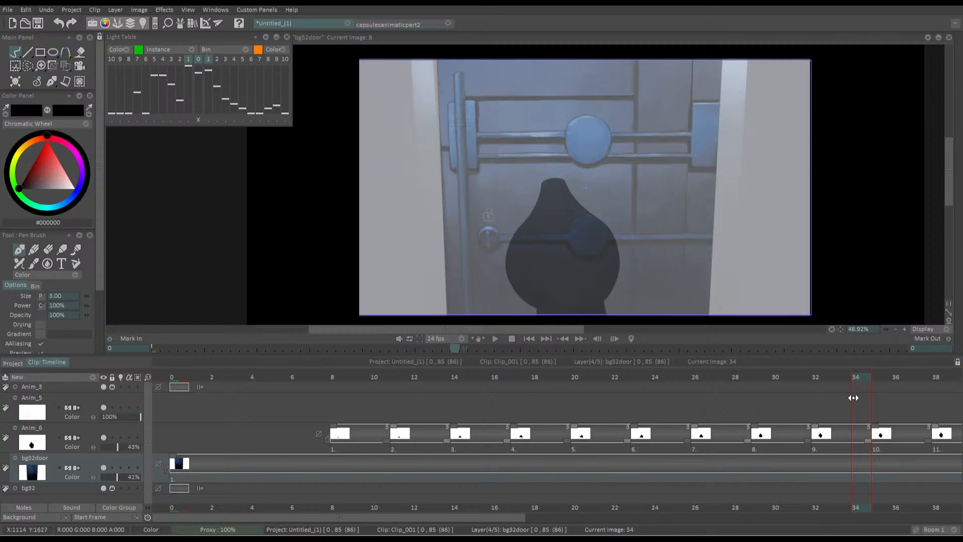
{"action": "mouse_move", "coordinate": [853, 397]}
{"action": "left_mouse_down"}
{"action": "mouse_move", "coordinate": [918, 378]}
{"action": "mouse_move", "coordinate": [670, 376]}
{"action": "left_mouse_up"}
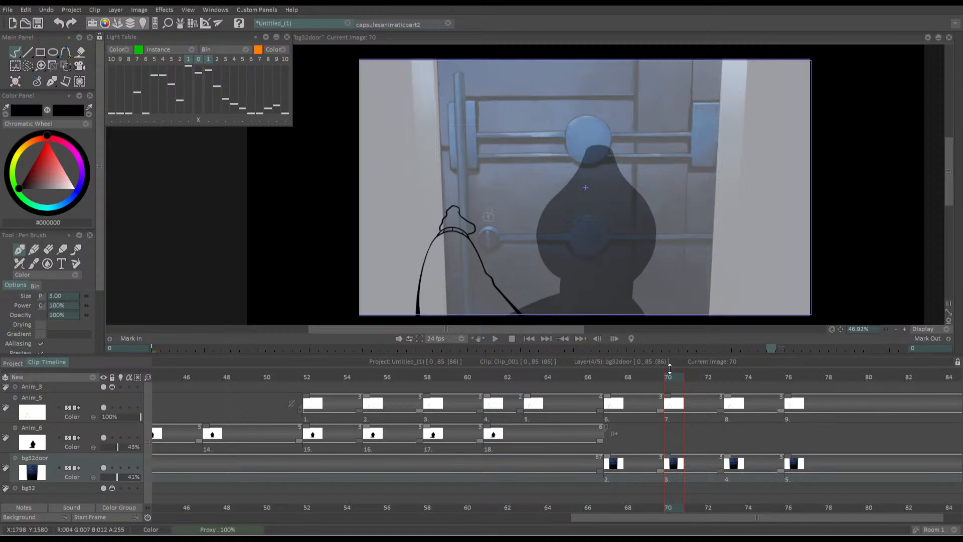
{"action": "key", "text": "space"}
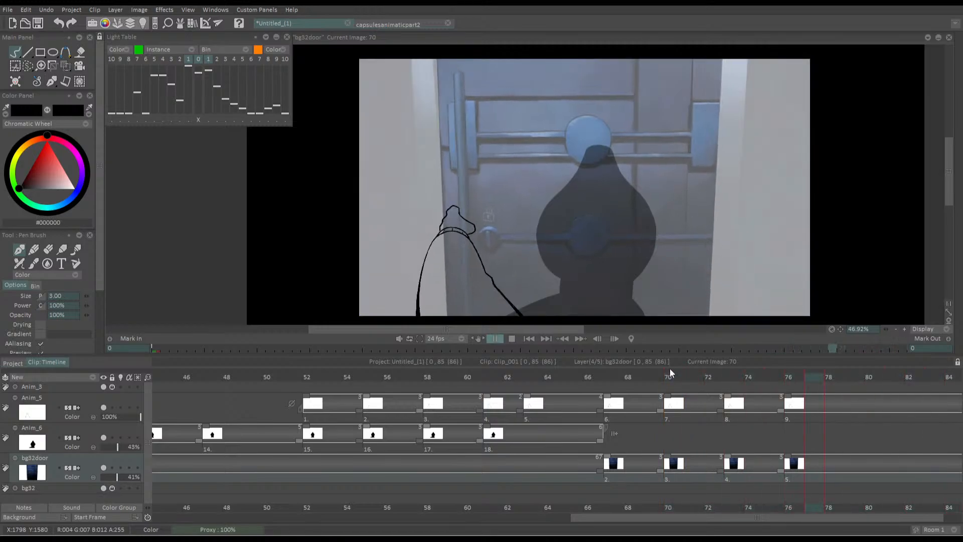
{"action": "key", "text": "space"}
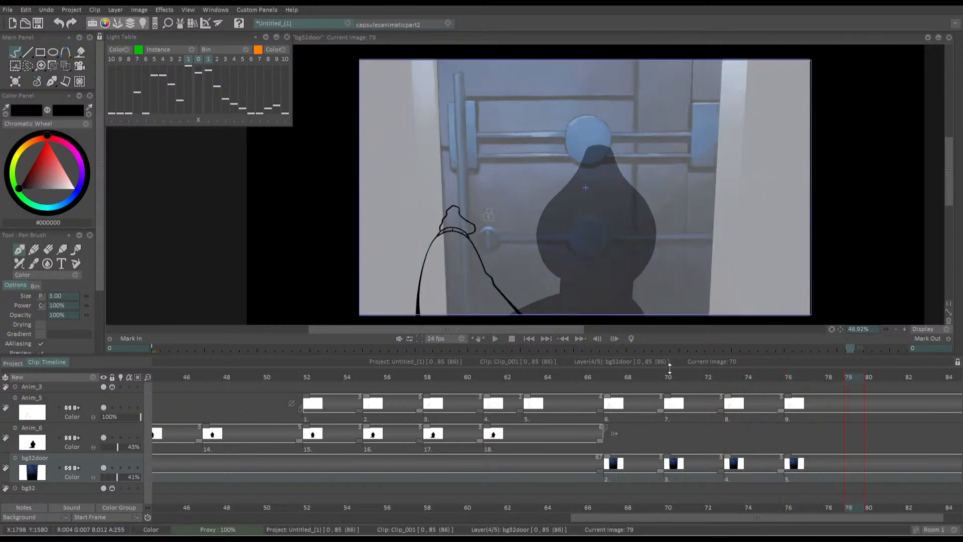
Play back the whole animation from the first frame to review the silhouette, arm and door timing
{"action": "left_click", "coordinate": [529, 339]}
{"action": "key", "text": "space"}
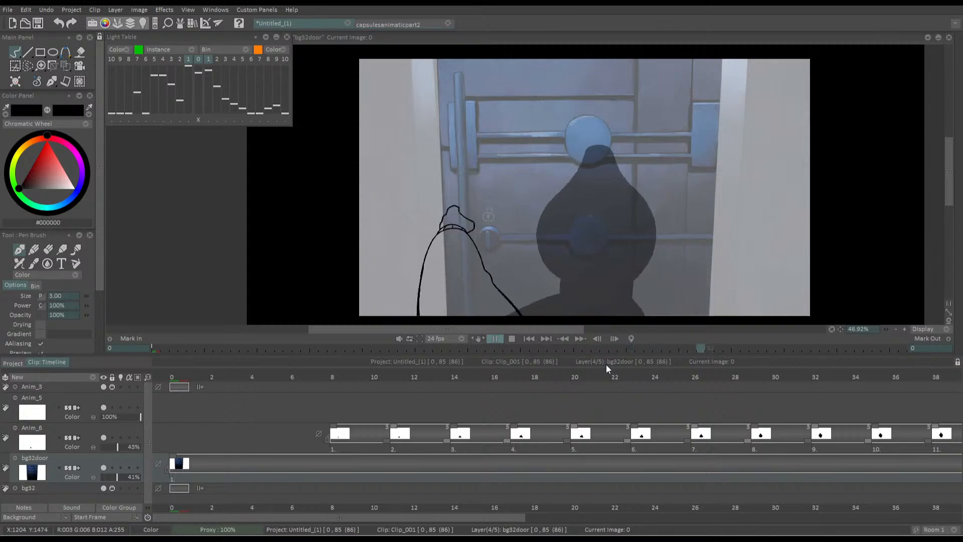
{"action": "key", "text": "space"}
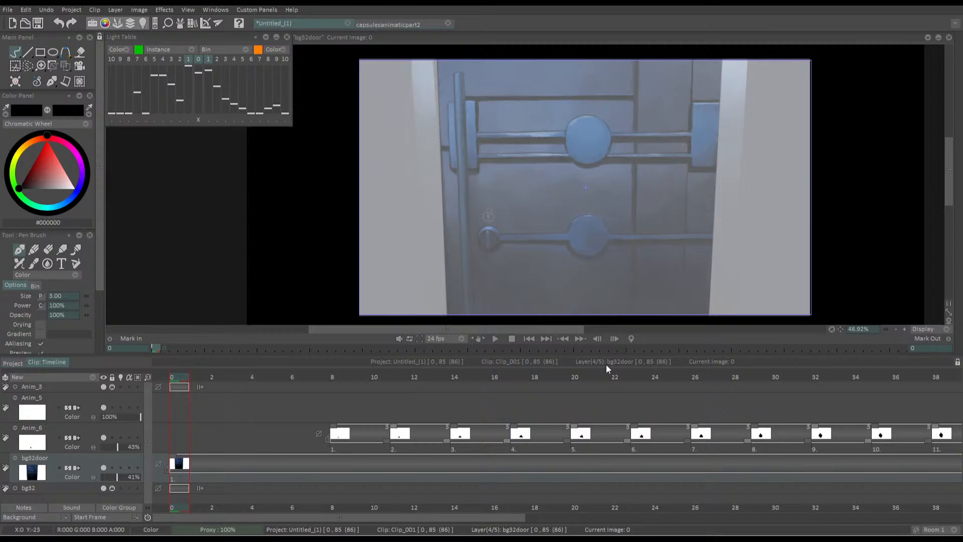
{"action": "key", "text": "space"}
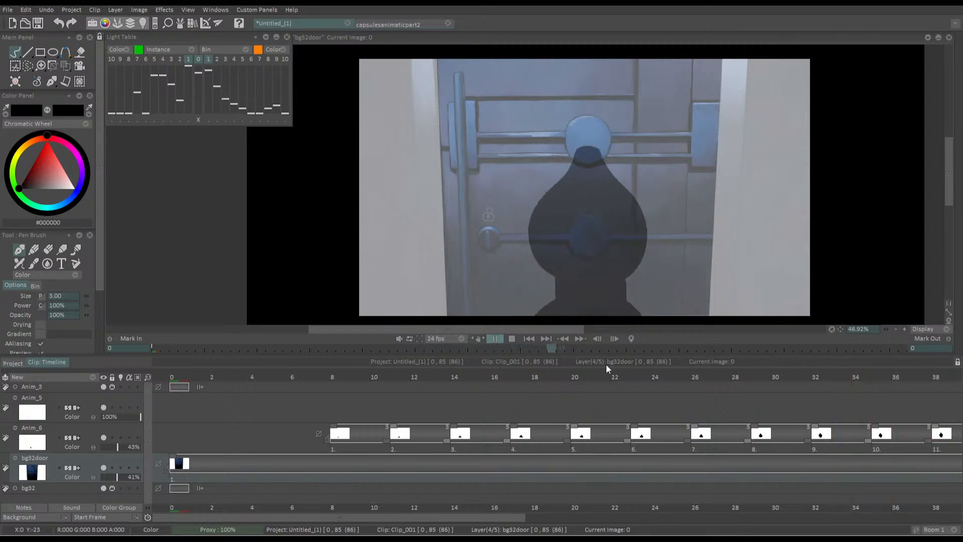
{"action": "key", "text": "space"}
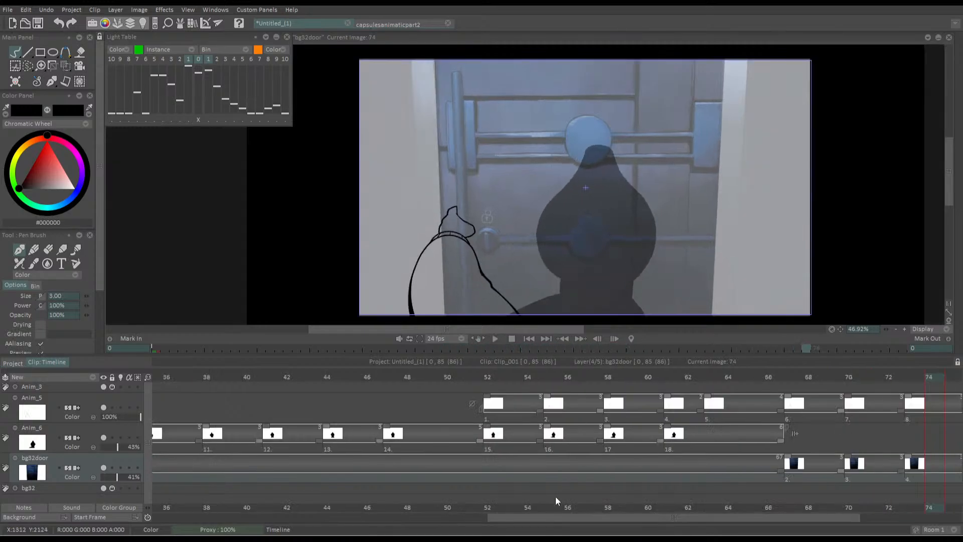
Copy the silhouette drawing at frame 61 on Anim_6 and paste it at frame 70
{"action": "left_click_drag", "start_coordinate": [542, 518], "coordinate": [658, 518]}
{"action": "left_click", "coordinate": [566, 378]}
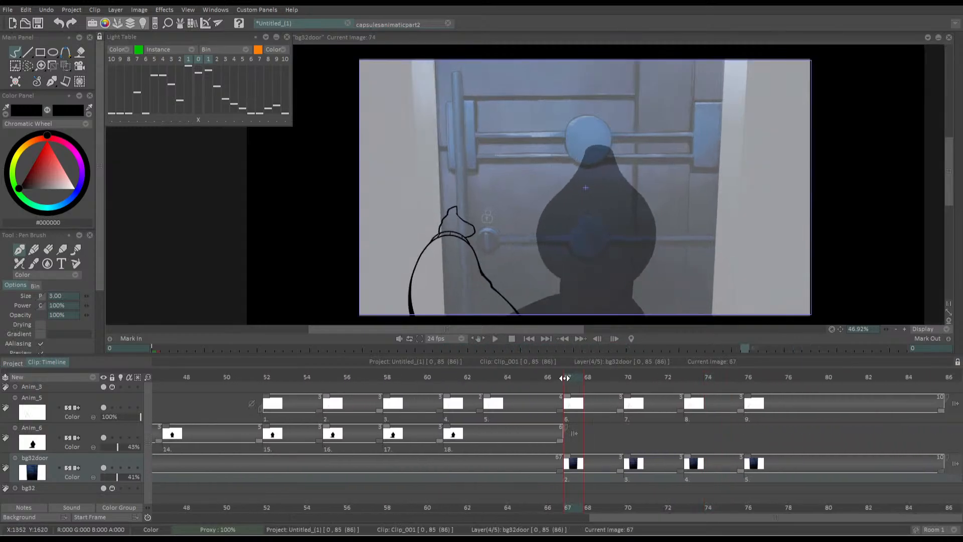
{"action": "left_click", "coordinate": [442, 391]}
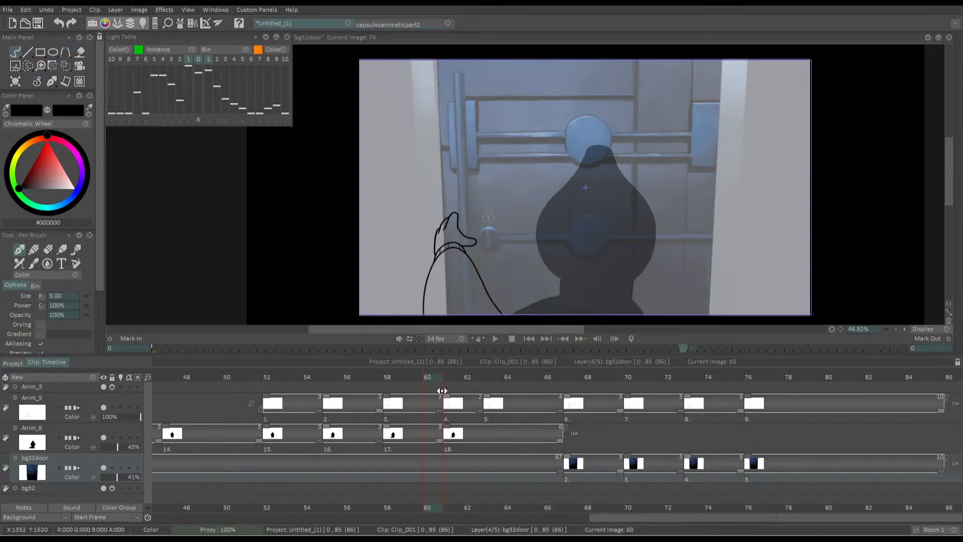
{"action": "left_click", "coordinate": [432, 445]}
{"action": "mouse_move", "coordinate": [449, 383]}
{"action": "left_mouse_down"}
{"action": "mouse_move", "coordinate": [555, 383]}
{"action": "mouse_move", "coordinate": [326, 386]}
{"action": "mouse_move", "coordinate": [458, 401]}
{"action": "left_mouse_up"}
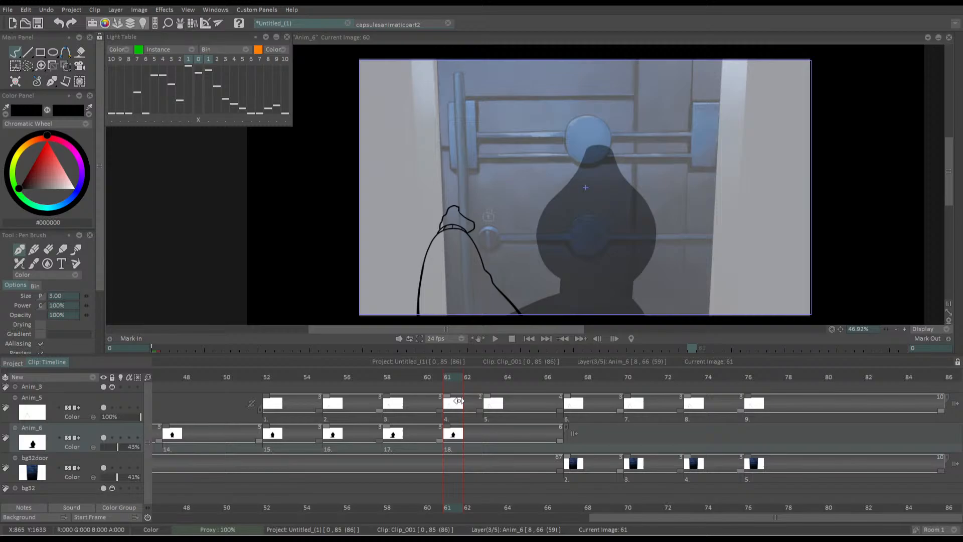
{"action": "left_click", "coordinate": [456, 438]}
{"action": "left_click", "coordinate": [573, 381]}
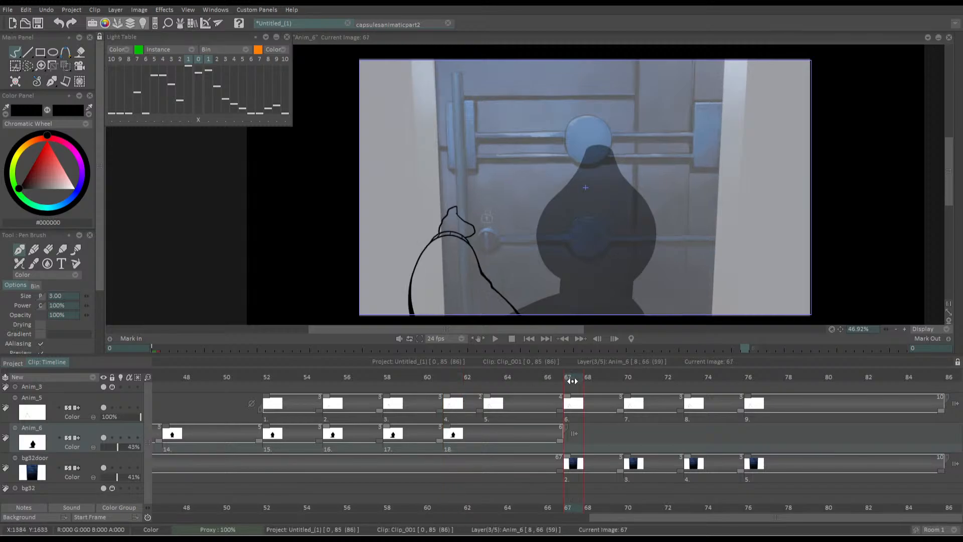
{"action": "left_click", "coordinate": [630, 379]}
{"action": "key", "text": "ctrl+v"}
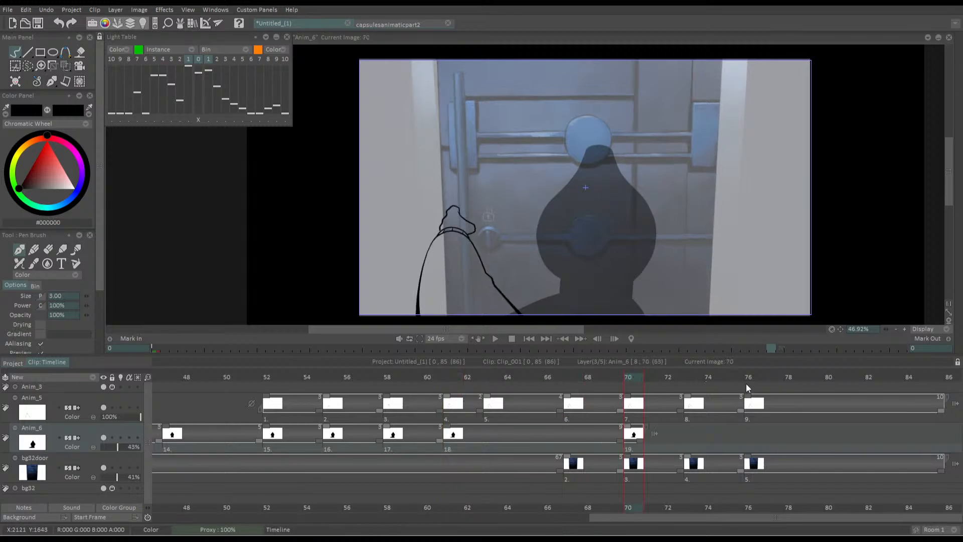
Insert a blank drawing at frame 67 on Anim_6 and turn on that layer's light table
{"action": "left_click", "coordinate": [568, 380]}
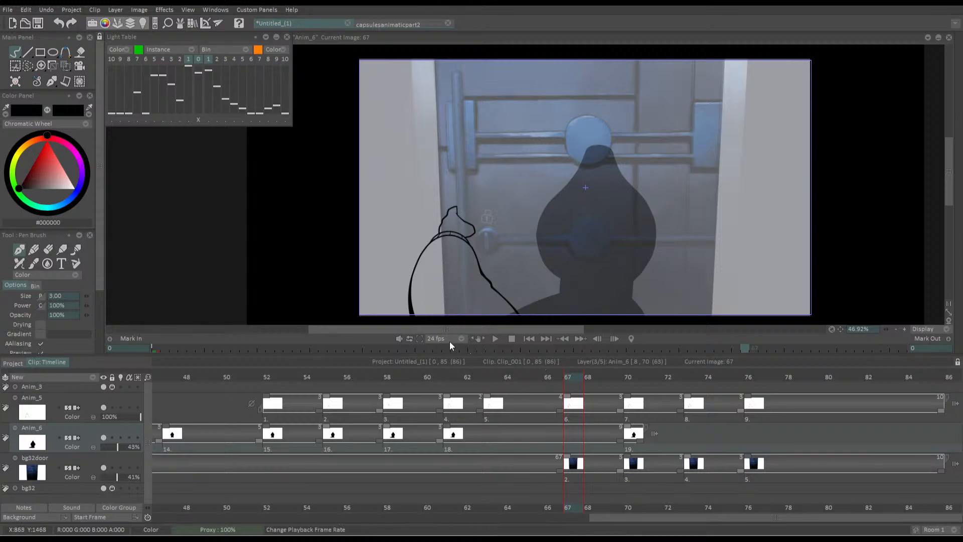
{"action": "key", "text": "BackSpace"}
{"action": "left_click", "coordinate": [120, 437]}
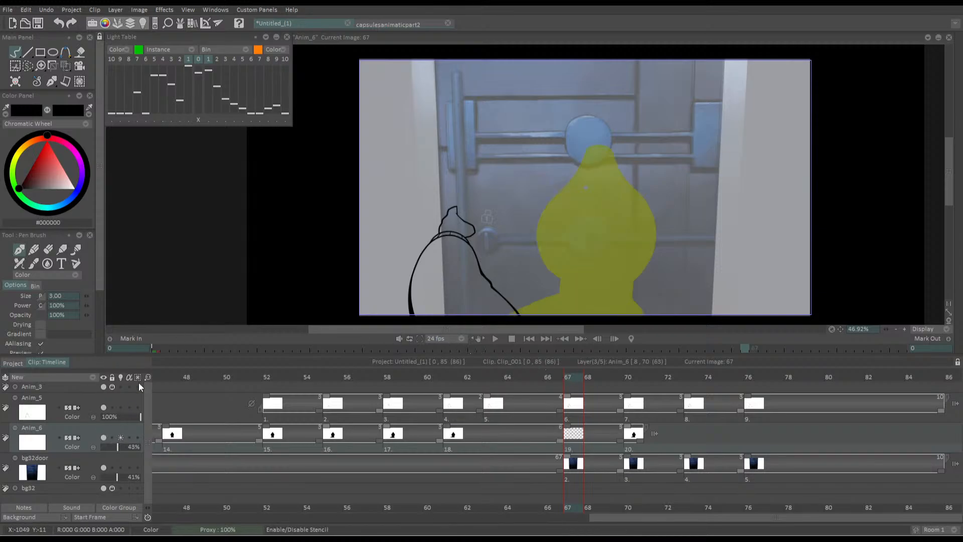
Trace both sides of the silhouette's neck and its two shoulders in black on the frame 67 drawing
{"action": "left_click_drag", "start_coordinate": [540, 286], "coordinate": [571, 281]}
{"action": "scroll", "coordinate": [570, 281], "scroll_direction": "up", "scroll_amount": 5}
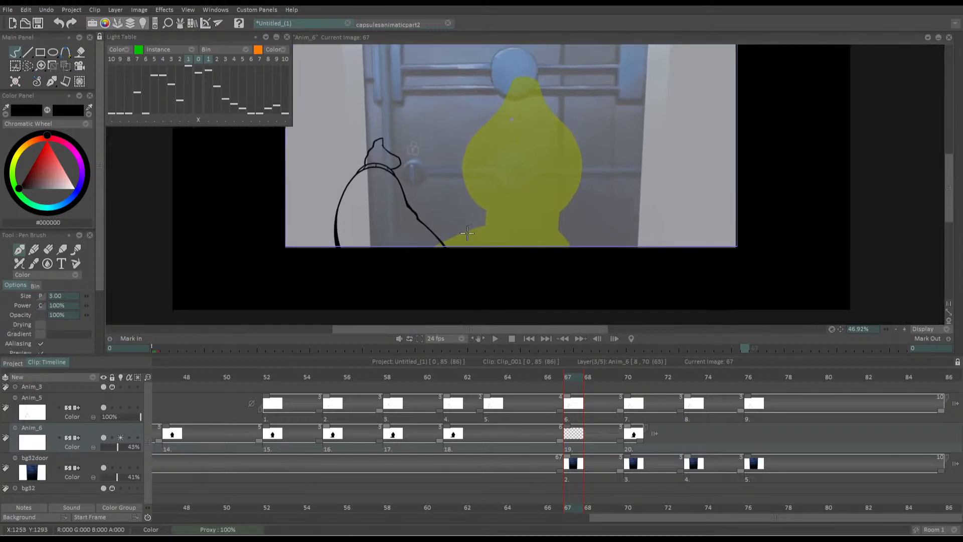
{"action": "left_click_drag", "start_coordinate": [532, 160], "coordinate": [530, 213]}
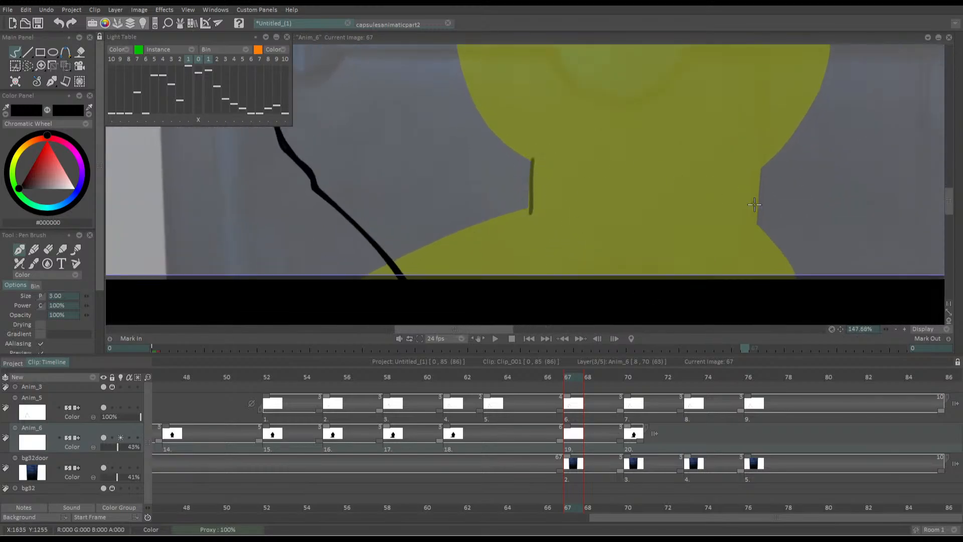
{"action": "left_click_drag", "start_coordinate": [756, 226], "coordinate": [757, 160]}
{"action": "left_click_drag", "start_coordinate": [756, 226], "coordinate": [799, 289]}
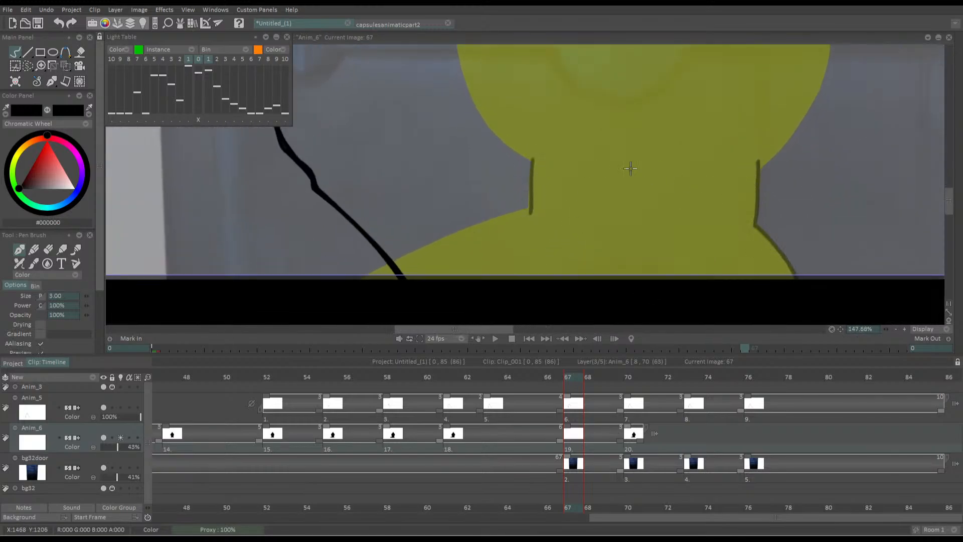
{"action": "mouse_move", "coordinate": [516, 192]}
{"action": "left_mouse_down"}
{"action": "mouse_move", "coordinate": [570, 175]}
{"action": "mouse_move", "coordinate": [427, 269]}
{"action": "mouse_move", "coordinate": [477, 227]}
{"action": "mouse_move", "coordinate": [580, 190]}
{"action": "left_mouse_up"}
{"action": "key", "text": "ctrl+z"}
{"action": "key", "text": "ctrl+z"}
{"action": "left_click_drag", "start_coordinate": [418, 261], "coordinate": [585, 191]}
Trace the left side of the silhouette's head from the neck up and around the pointed tip
{"action": "left_click_drag", "start_coordinate": [512, 91], "coordinate": [515, 213]}
{"action": "mouse_move", "coordinate": [518, 119]}
{"action": "left_mouse_down"}
{"action": "mouse_move", "coordinate": [526, 178]}
{"action": "mouse_move", "coordinate": [590, 271]}
{"action": "mouse_move", "coordinate": [519, 137]}
{"action": "mouse_move", "coordinate": [588, 265]}
{"action": "mouse_move", "coordinate": [520, 141]}
{"action": "mouse_move", "coordinate": [589, 261]}
{"action": "mouse_move", "coordinate": [571, 236]}
{"action": "left_mouse_up"}
{"action": "key", "text": "ctrl+z"}
{"action": "key", "text": "ctrl+z"}
{"action": "key", "text": "ctrl+z"}
{"action": "mouse_move", "coordinate": [514, 102]}
{"action": "left_mouse_down"}
{"action": "mouse_move", "coordinate": [590, 242]}
{"action": "mouse_move", "coordinate": [588, 260]}
{"action": "mouse_move", "coordinate": [543, 243]}
{"action": "mouse_move", "coordinate": [516, 251]}
{"action": "left_mouse_up"}
{"action": "mouse_move", "coordinate": [528, 286]}
{"action": "left_mouse_down"}
{"action": "mouse_move", "coordinate": [567, 173]}
{"action": "mouse_move", "coordinate": [633, 100]}
{"action": "mouse_move", "coordinate": [619, 209]}
{"action": "mouse_move", "coordinate": [713, 75]}
{"action": "mouse_move", "coordinate": [769, 73]}
{"action": "mouse_move", "coordinate": [793, 109]}
{"action": "mouse_move", "coordinate": [695, 104]}
{"action": "left_mouse_up"}
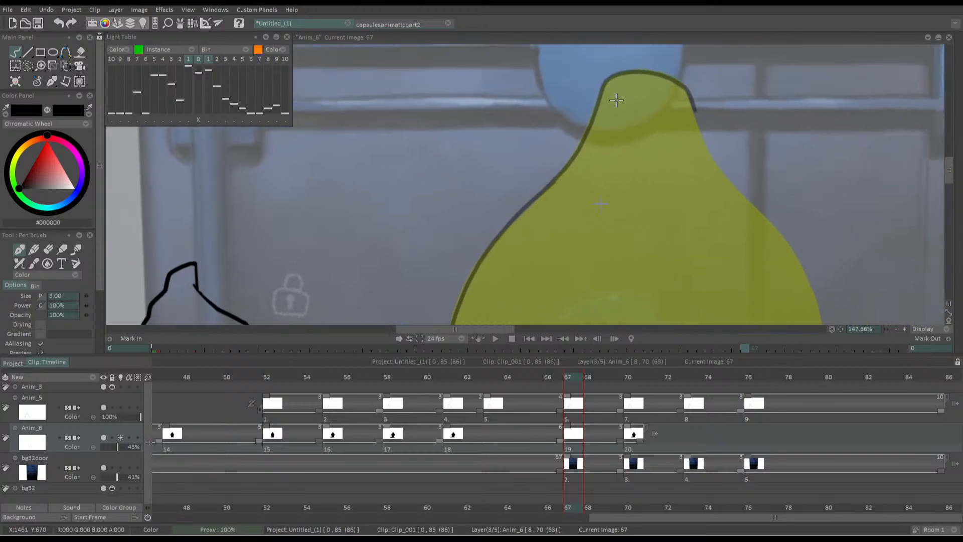
Trace the right side of the silhouette's head from the pointed tip down to the neck, closing the head outline
{"action": "left_click_drag", "start_coordinate": [614, 138], "coordinate": [522, 147]}
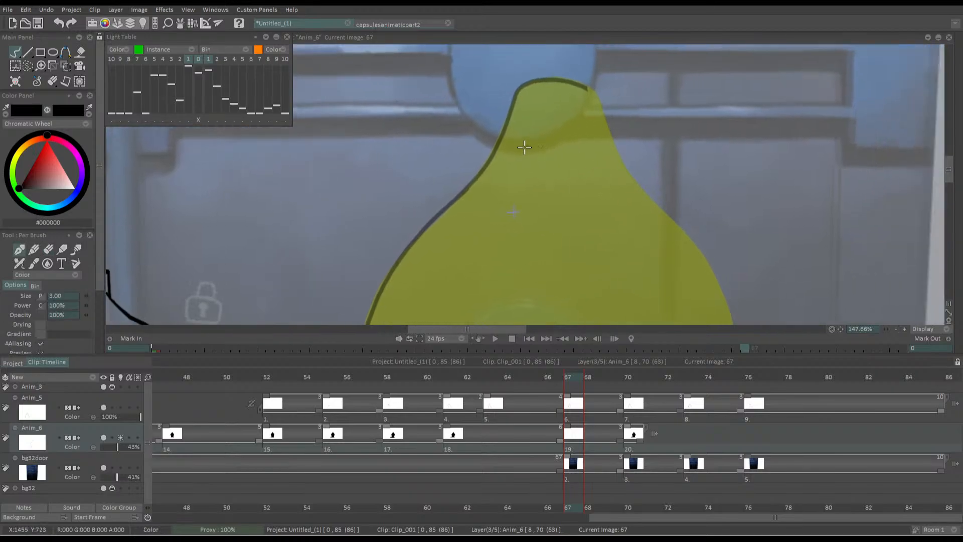
{"action": "left_click_drag", "start_coordinate": [524, 179], "coordinate": [486, 187]}
{"action": "left_click_drag", "start_coordinate": [533, 145], "coordinate": [513, 135]}
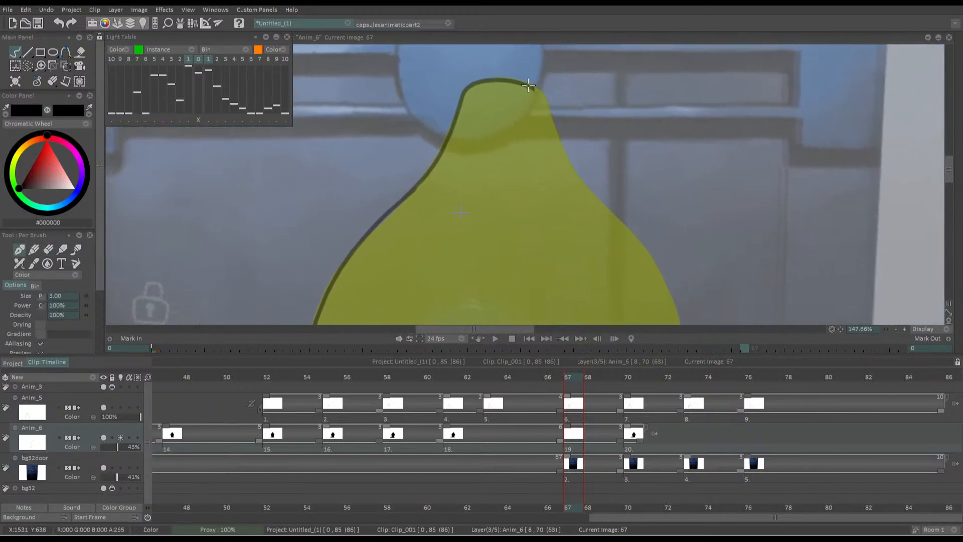
{"action": "mouse_move", "coordinate": [530, 86]}
{"action": "left_mouse_down"}
{"action": "mouse_move", "coordinate": [550, 112]}
{"action": "mouse_move", "coordinate": [564, 160]}
{"action": "mouse_move", "coordinate": [654, 262]}
{"action": "mouse_move", "coordinate": [670, 297]}
{"action": "left_mouse_up"}
{"action": "left_click_drag", "start_coordinate": [542, 252], "coordinate": [584, 136]}
{"action": "left_click_drag", "start_coordinate": [655, 265], "coordinate": [711, 162]}
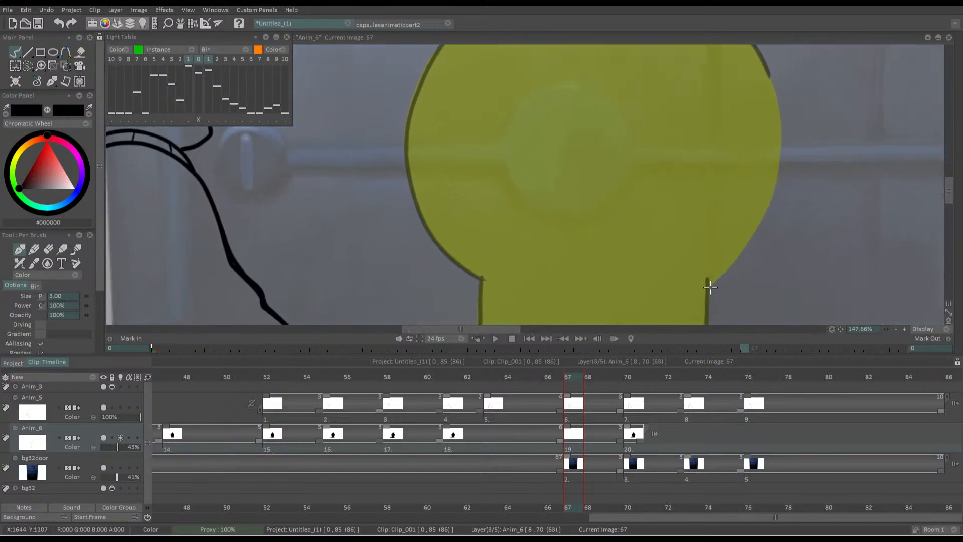
{"action": "mouse_move", "coordinate": [710, 284]}
{"action": "left_mouse_down"}
{"action": "mouse_move", "coordinate": [758, 233]}
{"action": "mouse_move", "coordinate": [776, 183]}
{"action": "mouse_move", "coordinate": [781, 122]}
{"action": "mouse_move", "coordinate": [755, 50]}
{"action": "left_mouse_up"}
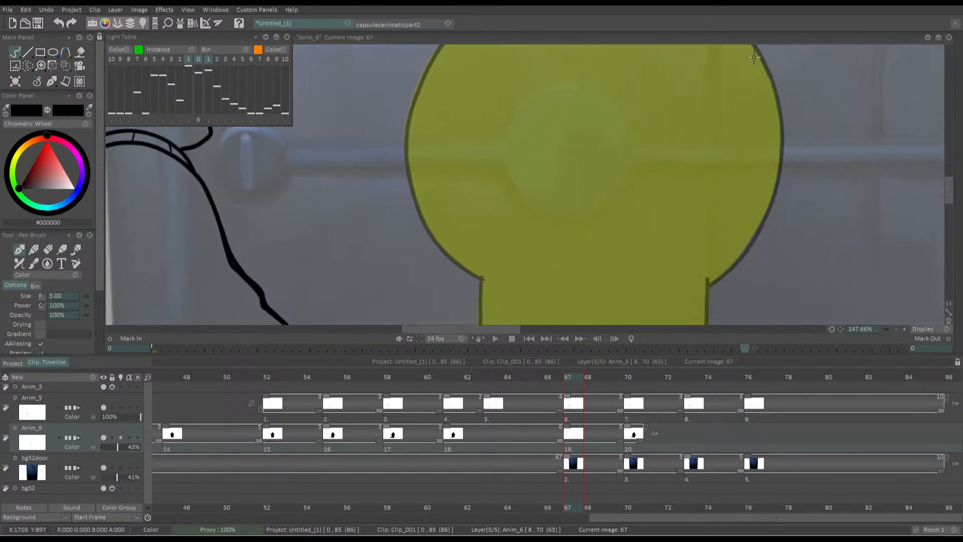
Fill the outlined silhouette at frame 67 with black
{"action": "left_click_drag", "start_coordinate": [603, 227], "coordinate": [649, 69]}
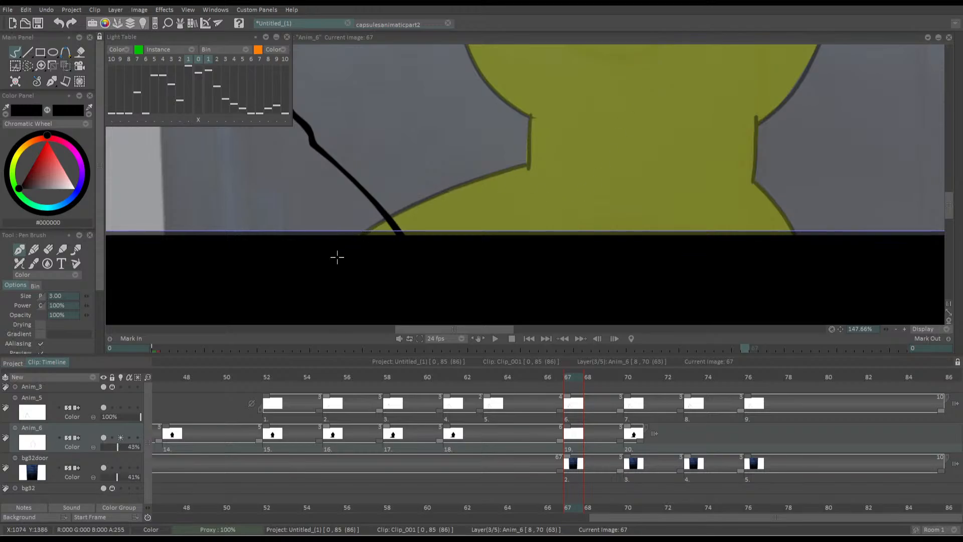
{"action": "key", "text": "f"}
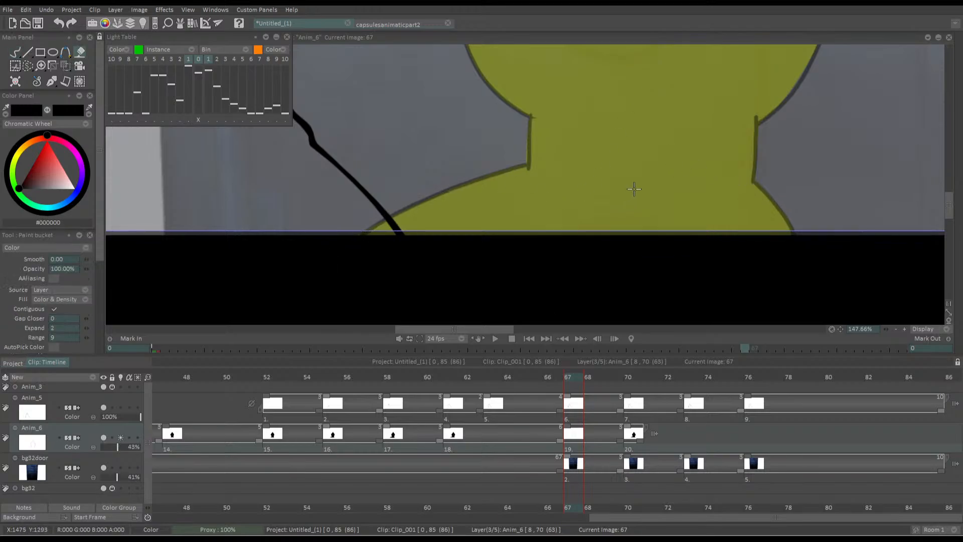
{"action": "left_click", "coordinate": [634, 189]}
{"action": "left_click_drag", "start_coordinate": [519, 118], "coordinate": [568, 217]}
{"action": "scroll", "coordinate": [621, 196], "scroll_direction": "down", "scroll_amount": 4}
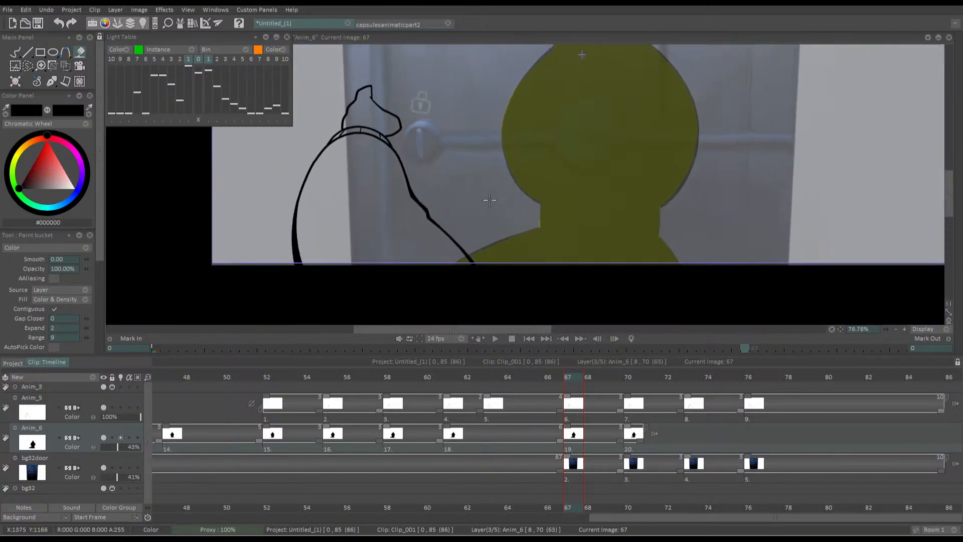
Nudge the frame 67 silhouette slightly right and down with the Transform tool
{"action": "right_click", "coordinate": [65, 66]}
{"action": "left_click", "coordinate": [84, 80]}
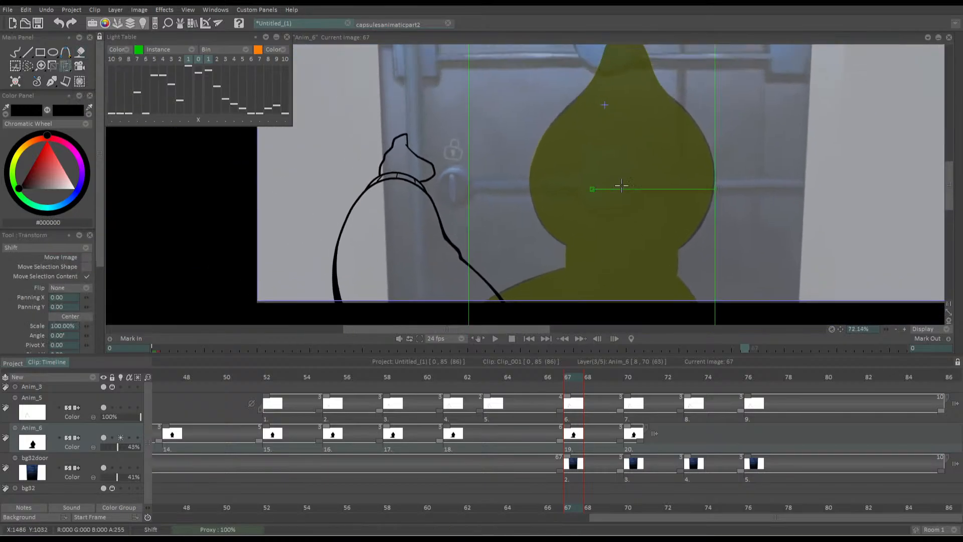
{"action": "left_click_drag", "start_coordinate": [714, 190], "coordinate": [714, 192]}
{"action": "left_click_drag", "start_coordinate": [548, 171], "coordinate": [550, 173]}
{"action": "left_click_drag", "start_coordinate": [712, 195], "coordinate": [712, 193]}
{"action": "left_click_drag", "start_coordinate": [518, 172], "coordinate": [517, 170]}
{"action": "key", "text": "Return"}
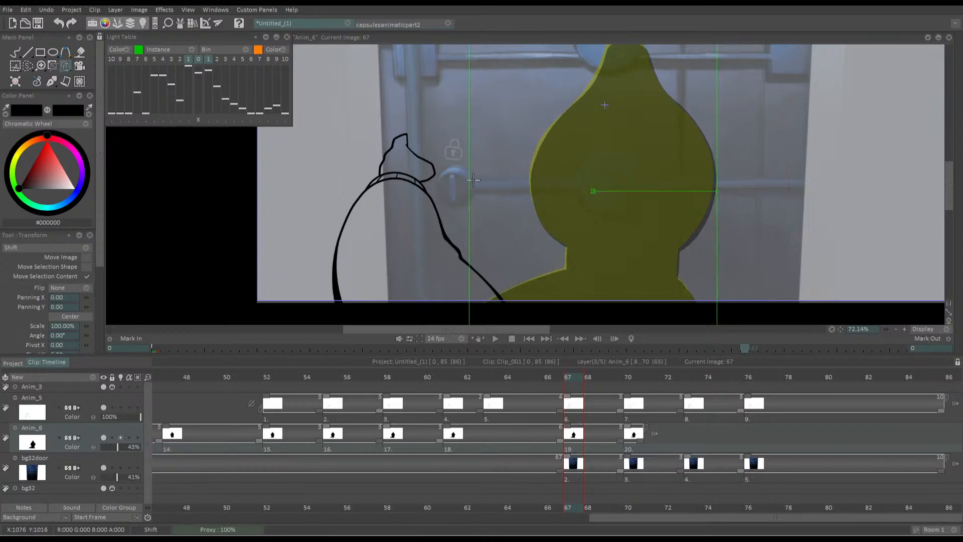
Turn off the light table on Anim_6 and compare the silhouette drawings at frames 66, 67 and 70
{"action": "key", "text": "Left"}
{"action": "key", "text": "Right"}
{"action": "left_click", "coordinate": [120, 437]}
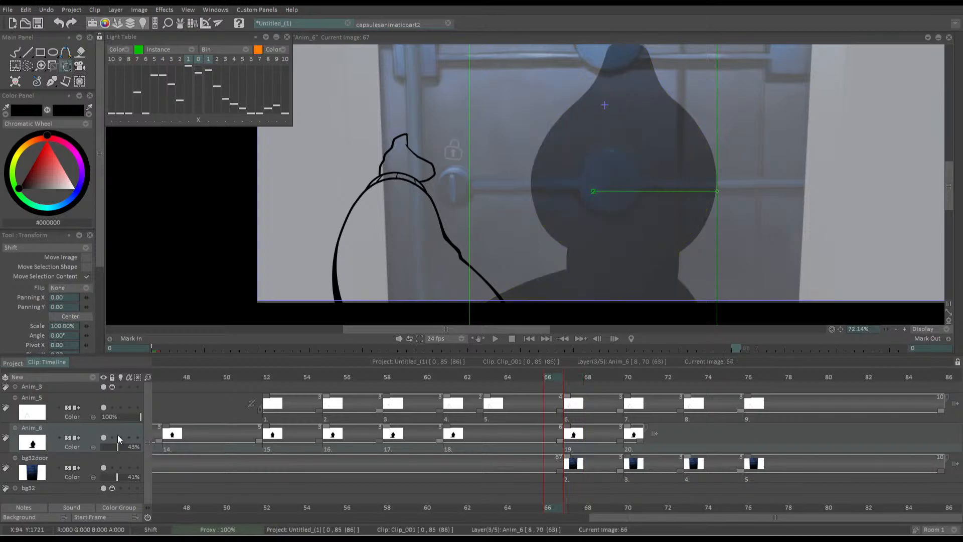
{"action": "key", "text": "Left"}
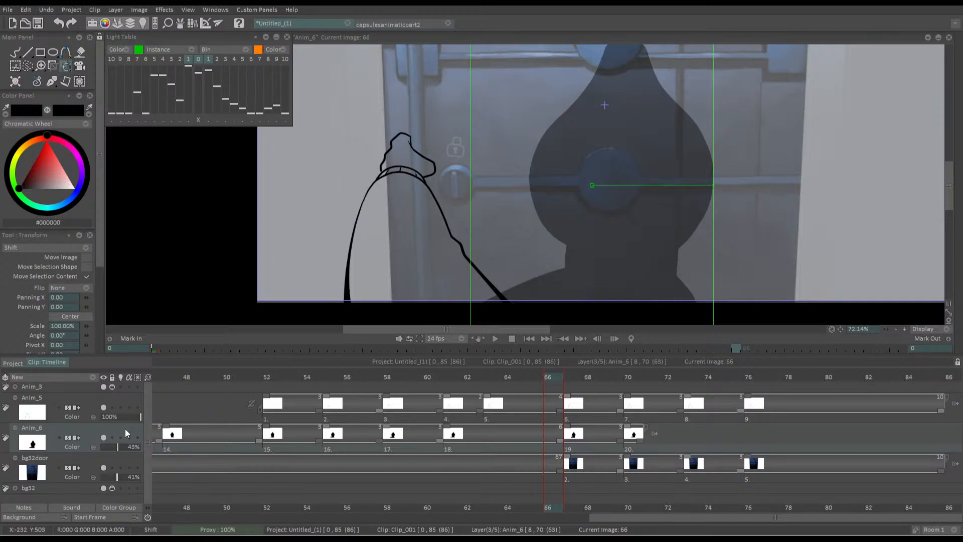
{"action": "key", "text": "Right"}
{"action": "key", "text": "Right"}
{"action": "key", "text": "Right"}
{"action": "key", "text": "Right"}
{"action": "key", "text": "Down"}
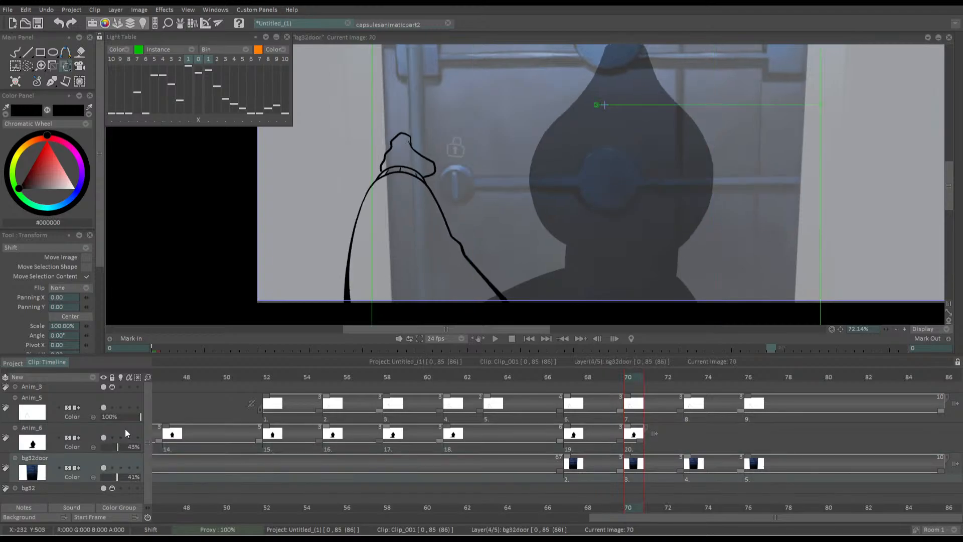
{"action": "key", "text": "Up"}
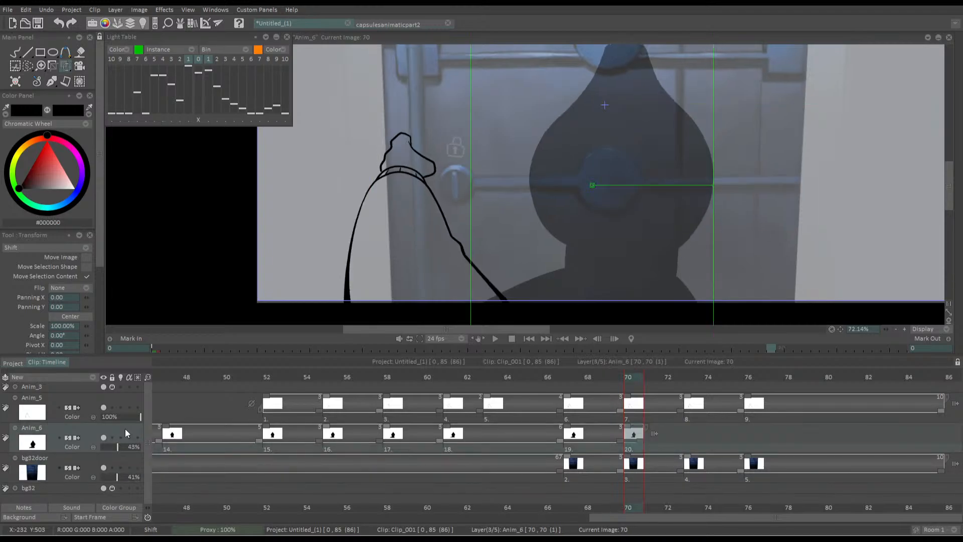
On Anim_6, copy the frame 67 silhouette to frame 73 and the frame 70 silhouette to frame 76
{"action": "left_click", "coordinate": [691, 379]}
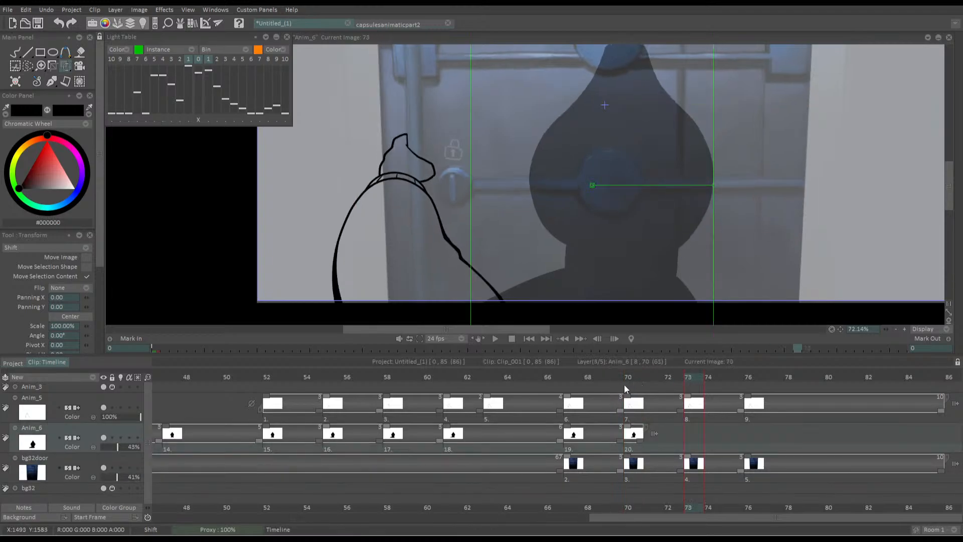
{"action": "left_click", "coordinate": [614, 380]}
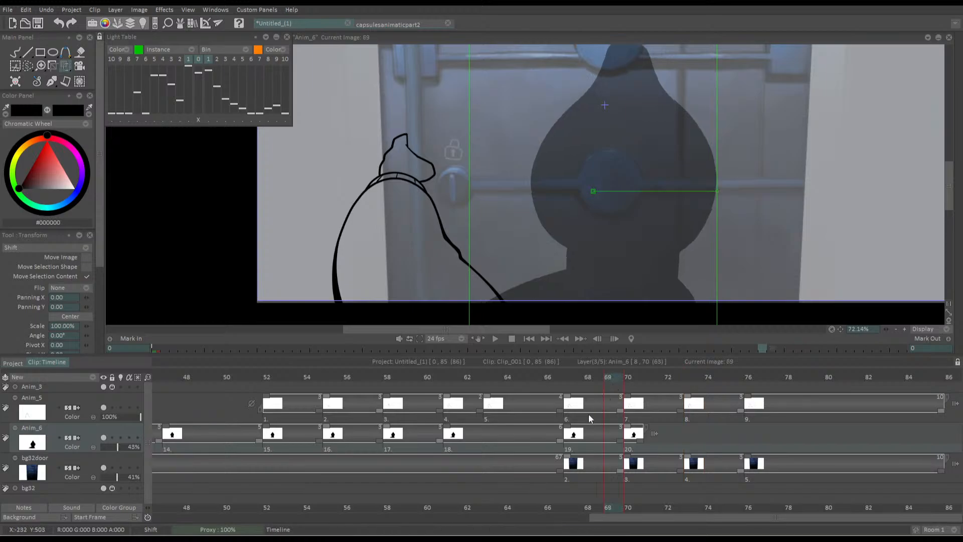
{"action": "key", "text": "ctrl+c"}
{"action": "left_click", "coordinate": [686, 377]}
{"action": "key", "text": "ctrl+v"}
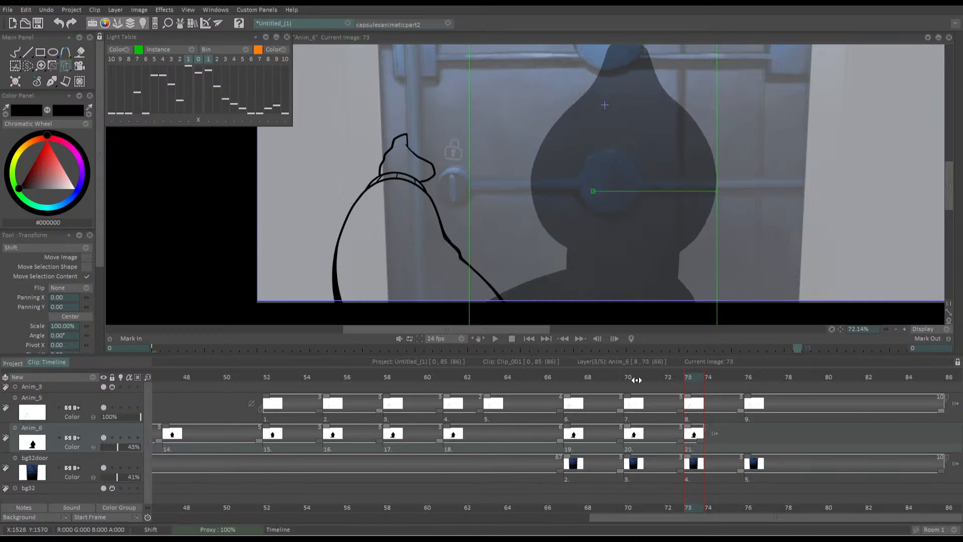
{"action": "left_click", "coordinate": [636, 380]}
{"action": "left_click", "coordinate": [751, 375]}
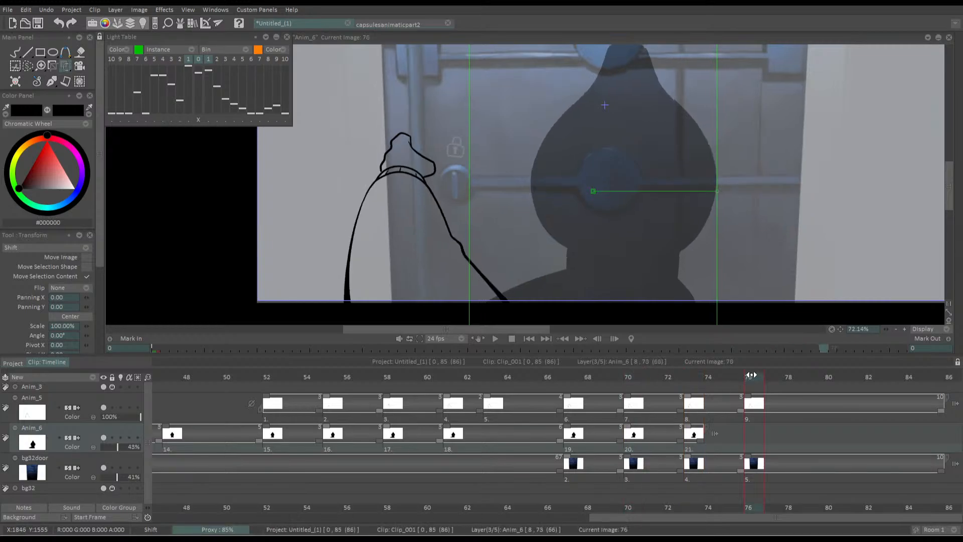
{"action": "key", "text": "ctrl+v"}
Scrub back to the start of the silhouette animation, play it back and go to the last frame
{"action": "left_click", "coordinate": [619, 379]}
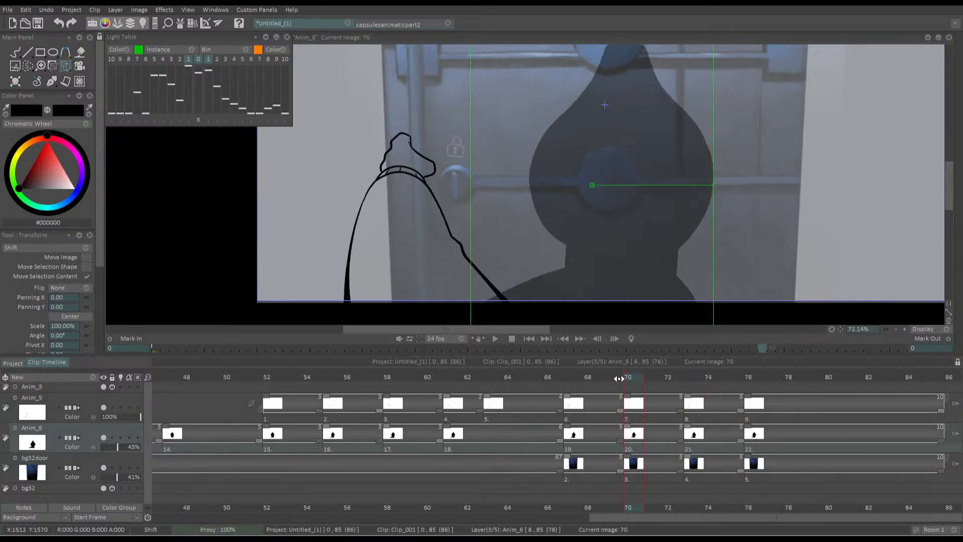
{"action": "left_click_drag", "start_coordinate": [619, 378], "coordinate": [228, 379]}
{"action": "key", "text": "Return"}
{"action": "left_click_drag", "start_coordinate": [433, 237], "coordinate": [344, 222]}
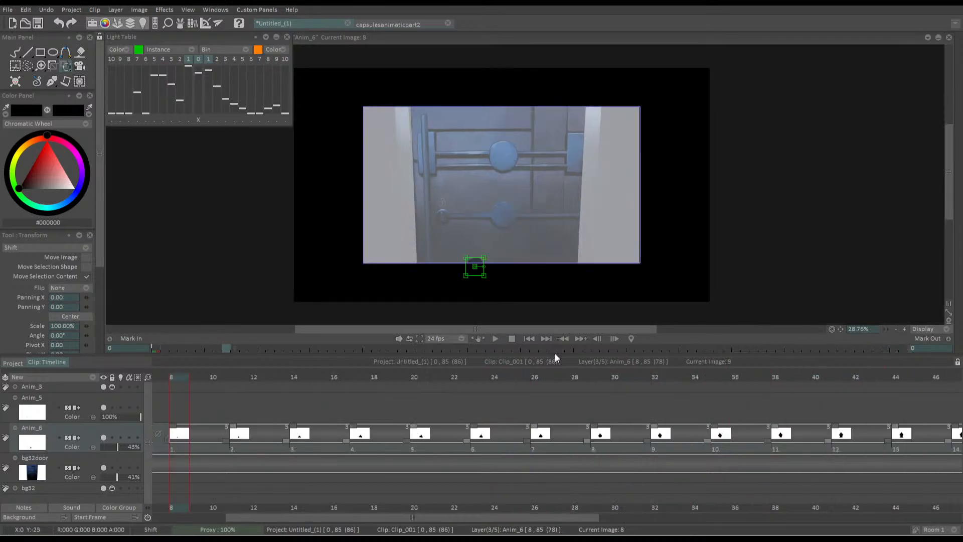
{"action": "left_click", "coordinate": [546, 339]}
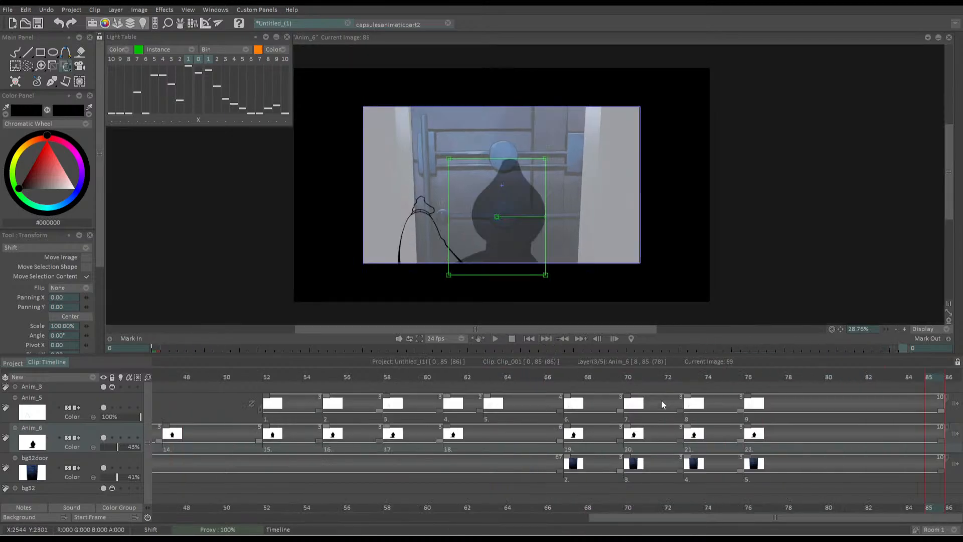
Shorten Anim_6 drawings 19 and 21 and their matching door drawings to two frames each, plus Anim_5 drawing 7
{"action": "left_click_drag", "start_coordinate": [667, 377], "coordinate": [570, 382]}
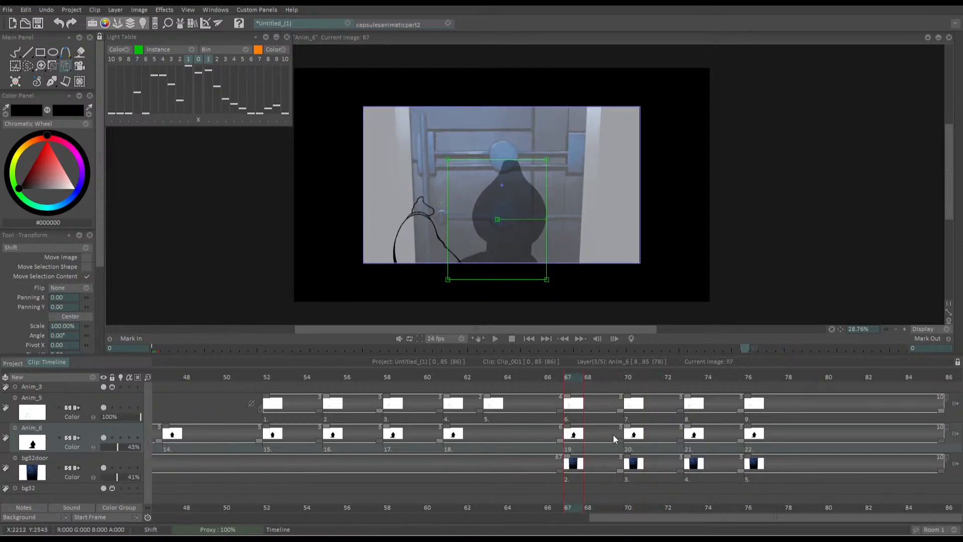
{"action": "left_click_drag", "start_coordinate": [620, 441], "coordinate": [605, 470]}
{"action": "left_click_drag", "start_coordinate": [718, 444], "coordinate": [701, 470]}
{"action": "left_click_drag", "start_coordinate": [680, 410], "coordinate": [660, 409]}
Play back and scrub the ending from frame 62 to check the faster shake
{"action": "left_click", "coordinate": [478, 378]}
{"action": "key", "text": "Return"}
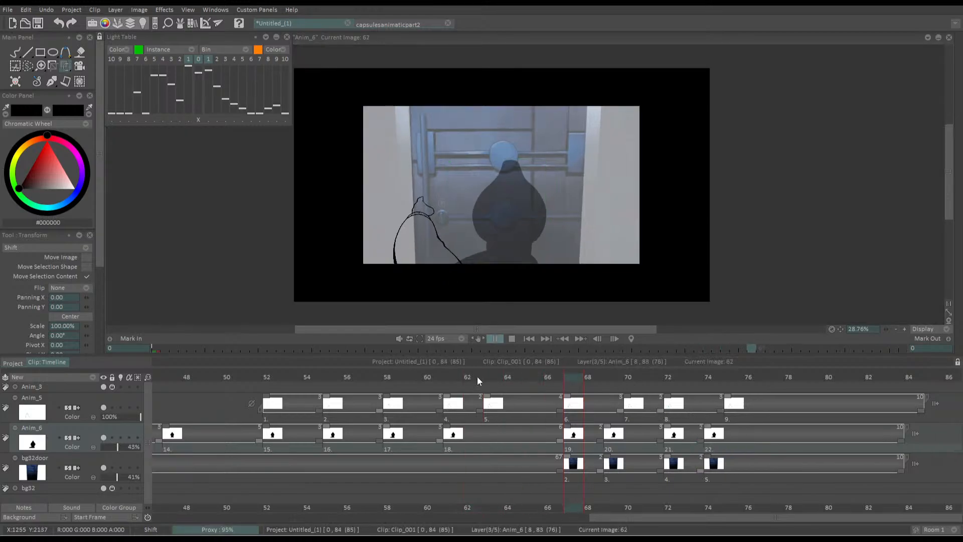
{"action": "left_click_drag", "start_coordinate": [484, 372], "coordinate": [578, 381]}
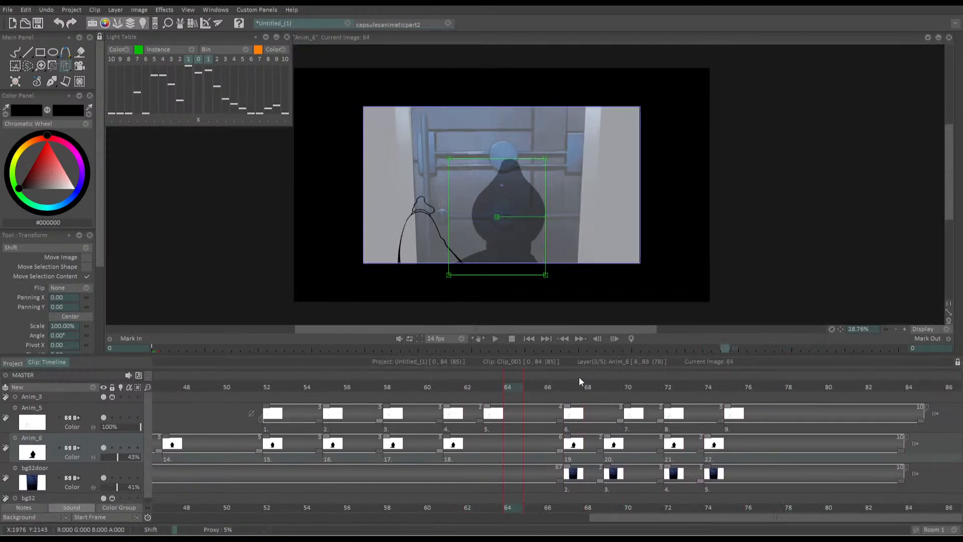
Retime Anim_5 so arm drawings 7, 8 and 9 start at frames 69, 72 and 74, matching the silhouette and door
{"action": "left_click_drag", "start_coordinate": [720, 420], "coordinate": [700, 420]}
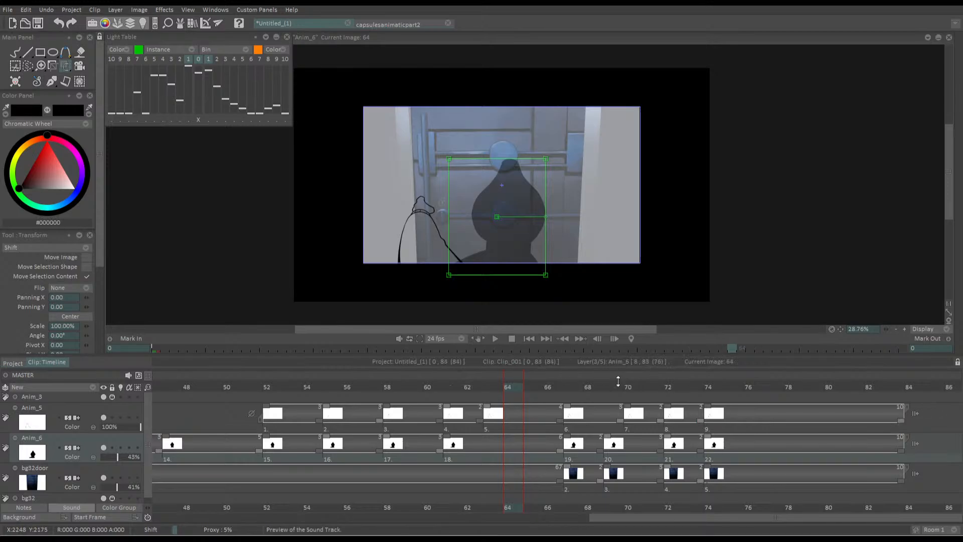
{"action": "left_click_drag", "start_coordinate": [621, 421], "coordinate": [660, 423]}
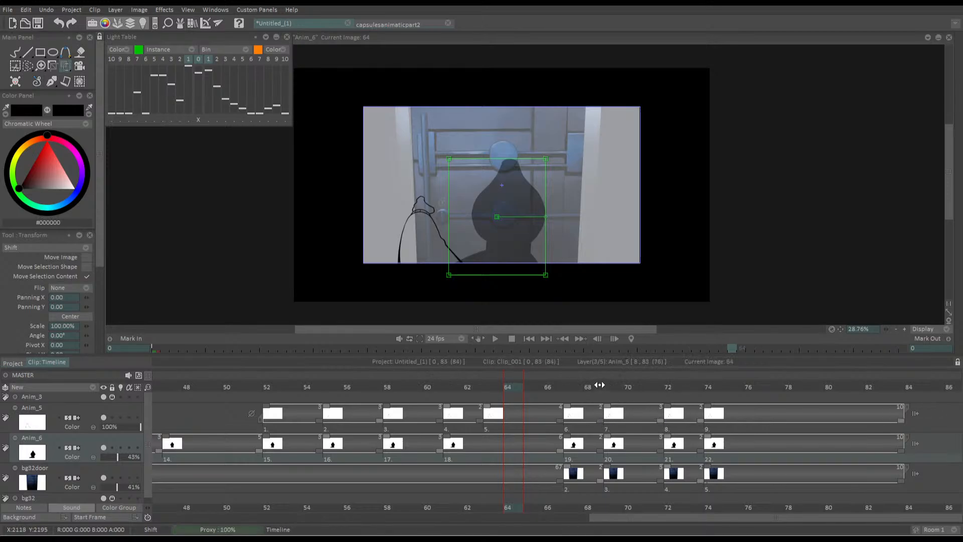
{"action": "left_click_drag", "start_coordinate": [597, 384], "coordinate": [648, 390]}
Play back the retimed ending, and play the whole animation from the first frame
{"action": "key", "text": "space"}
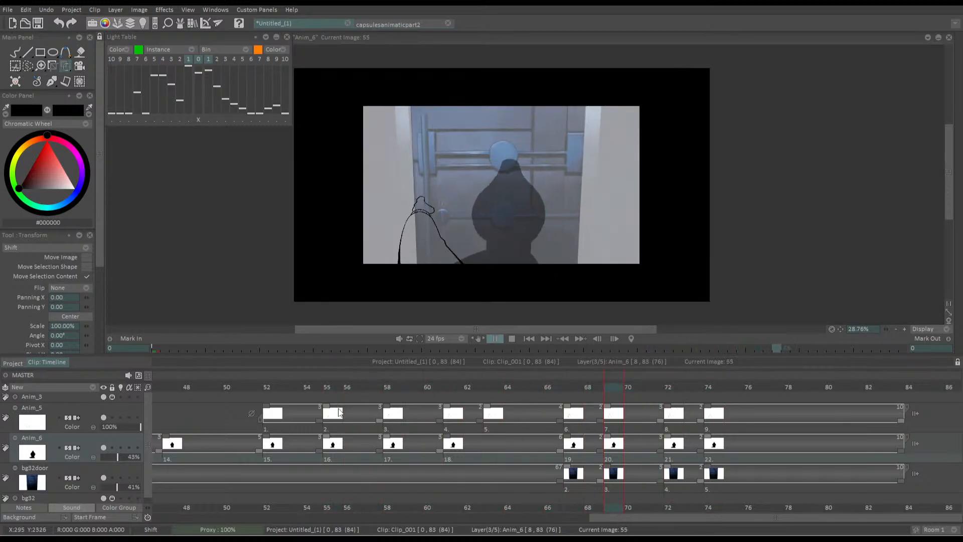
{"action": "key", "text": "space"}
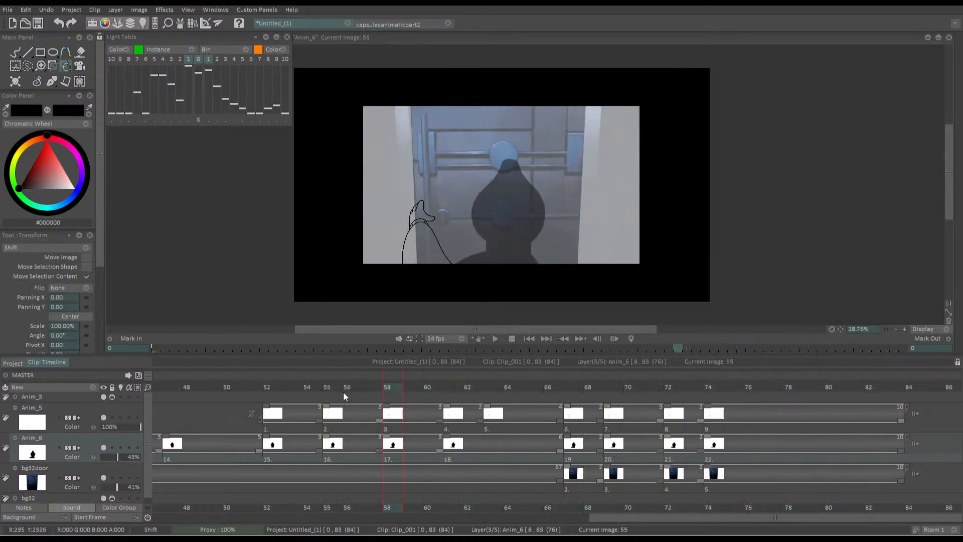
{"action": "left_click", "coordinate": [529, 338]}
{"action": "key", "text": "space"}
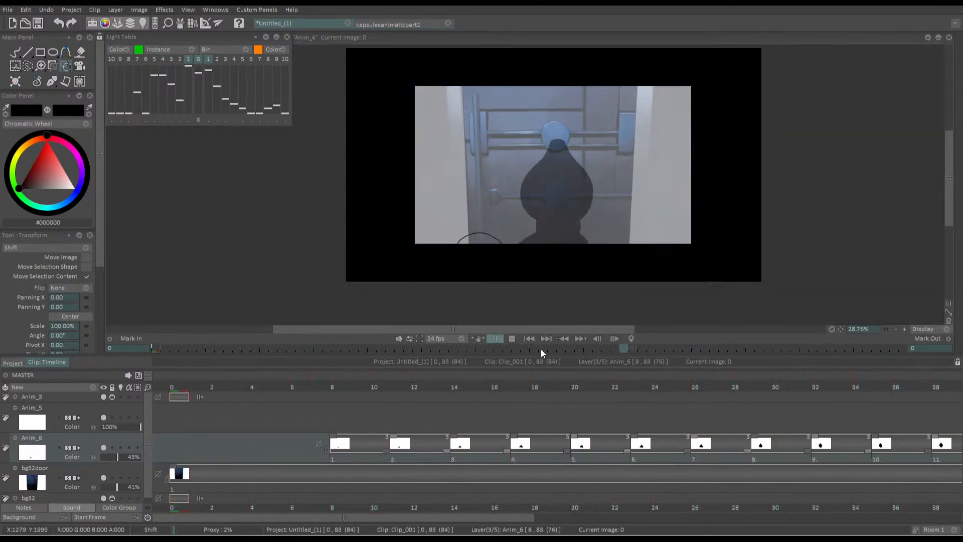
{"action": "key", "text": "space"}
{"action": "left_click", "coordinate": [583, 387]}
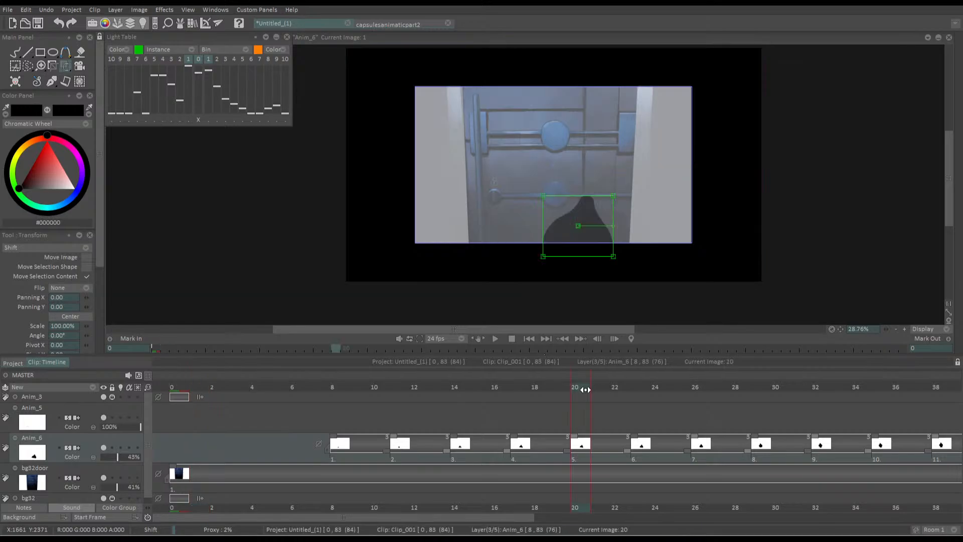
Delay the shake on Anim_5, Anim_6 and bg32door to start at frame 69, and play back from frame 47
{"action": "left_click", "coordinate": [547, 339]}
{"action": "left_click_drag", "start_coordinate": [571, 387], "coordinate": [612, 481]}
{"action": "left_click_drag", "start_coordinate": [621, 421], "coordinate": [633, 482]}
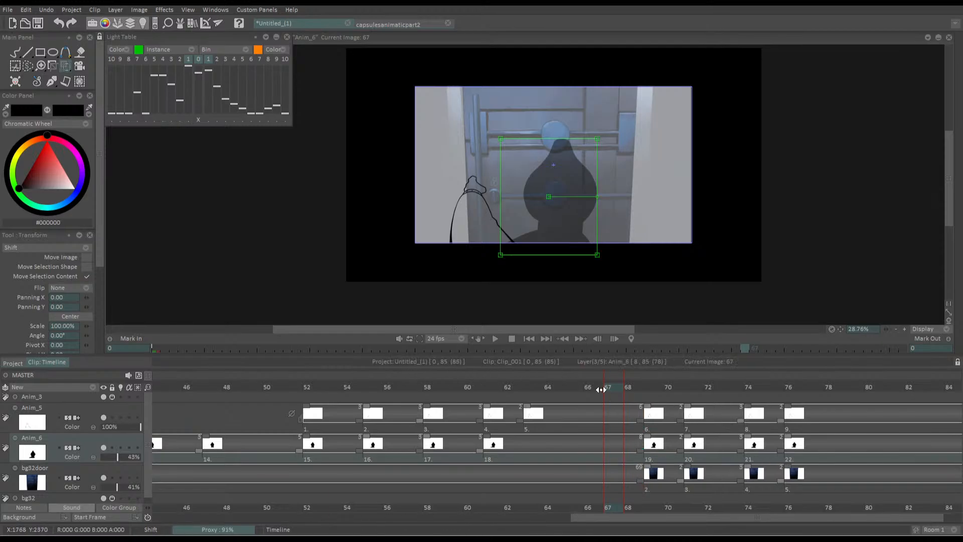
{"action": "left_click_drag", "start_coordinate": [604, 389], "coordinate": [217, 359]}
{"action": "key", "text": "space"}
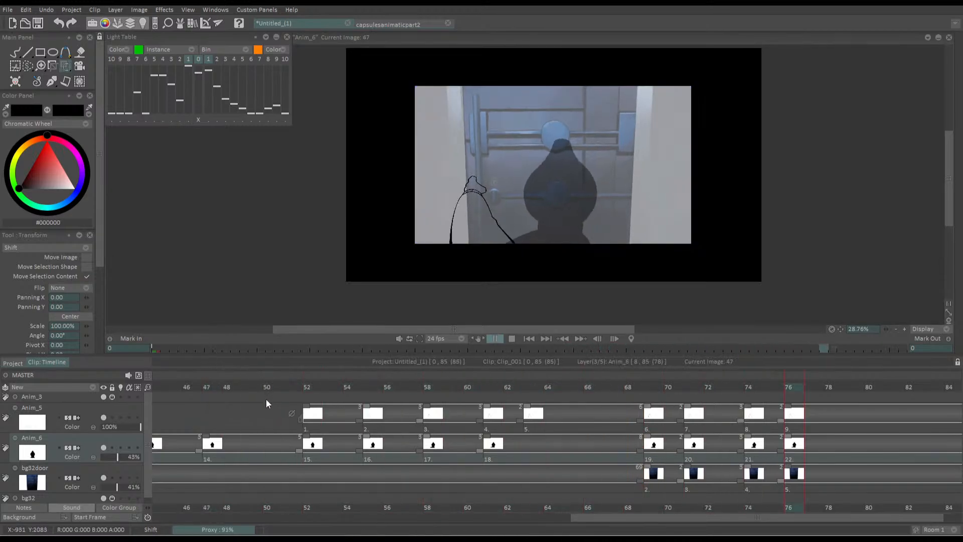
Shift the shake on Anim_5, Anim_6 and bg32door one frame earlier to start at frame 68, and play back the ending
{"action": "key", "text": "space"}
{"action": "left_click_drag", "start_coordinate": [640, 421], "coordinate": [621, 483]}
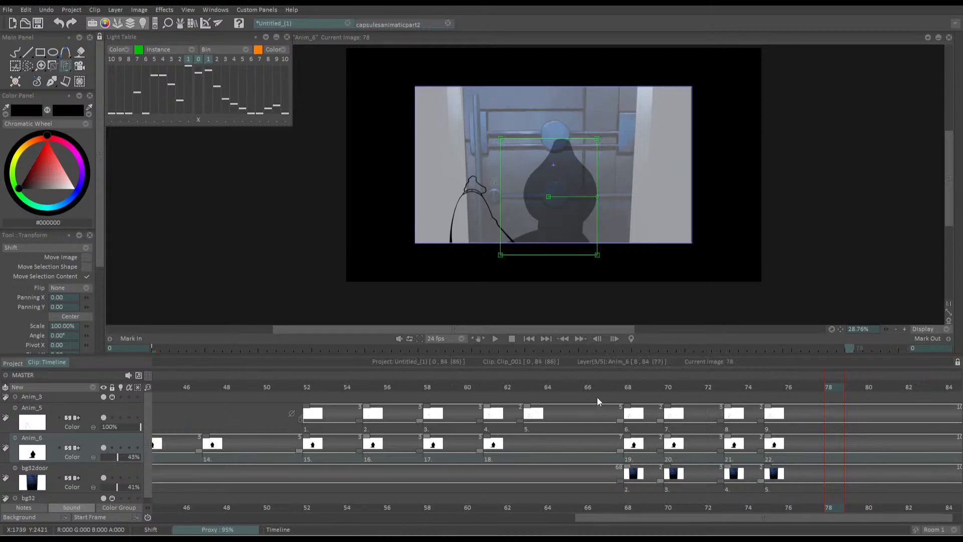
{"action": "left_click_drag", "start_coordinate": [591, 386], "coordinate": [210, 383]}
{"action": "key", "text": "space"}
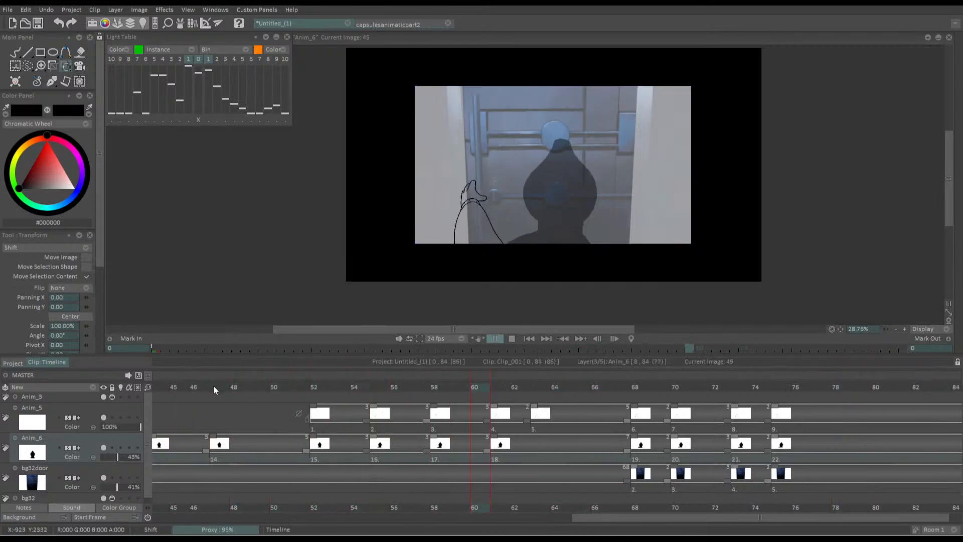
{"action": "left_click", "coordinate": [546, 338]}
{"action": "left_click_drag", "start_coordinate": [550, 379], "coordinate": [749, 364]}
Hide the Anim_6 silhouette layer and add a blank drawing on Anim_5 at frame 85
{"action": "left_click", "coordinate": [103, 446]}
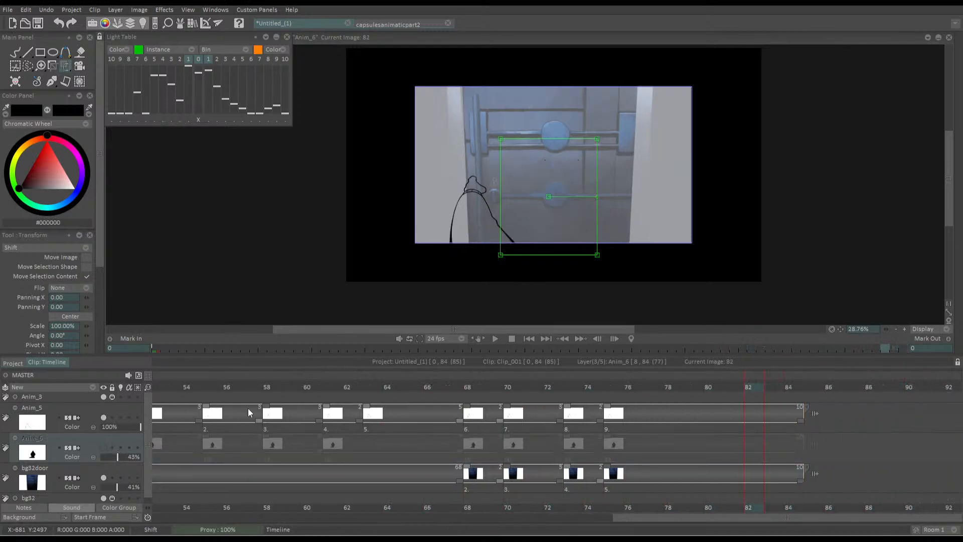
{"action": "left_click", "coordinate": [86, 417]}
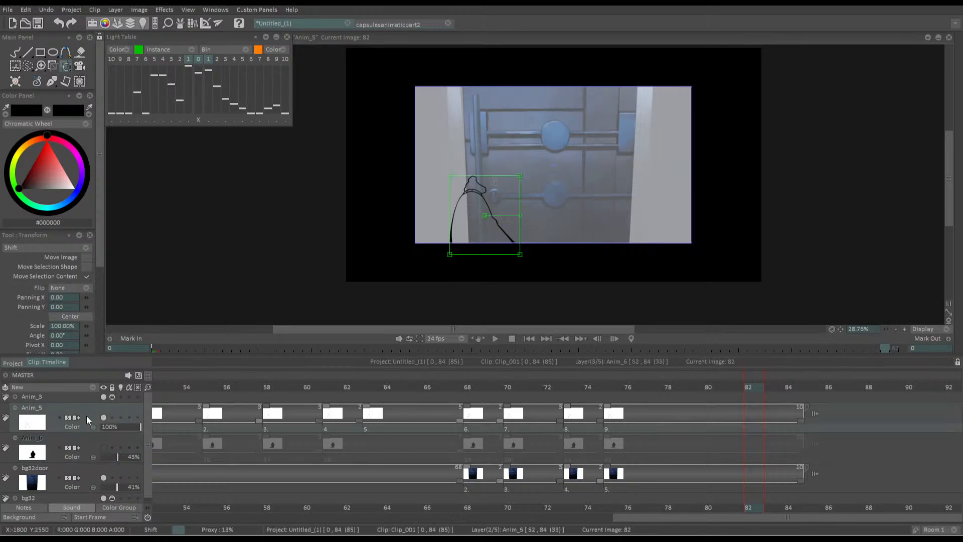
{"action": "left_click", "coordinate": [103, 417]}
{"action": "left_click", "coordinate": [103, 417]}
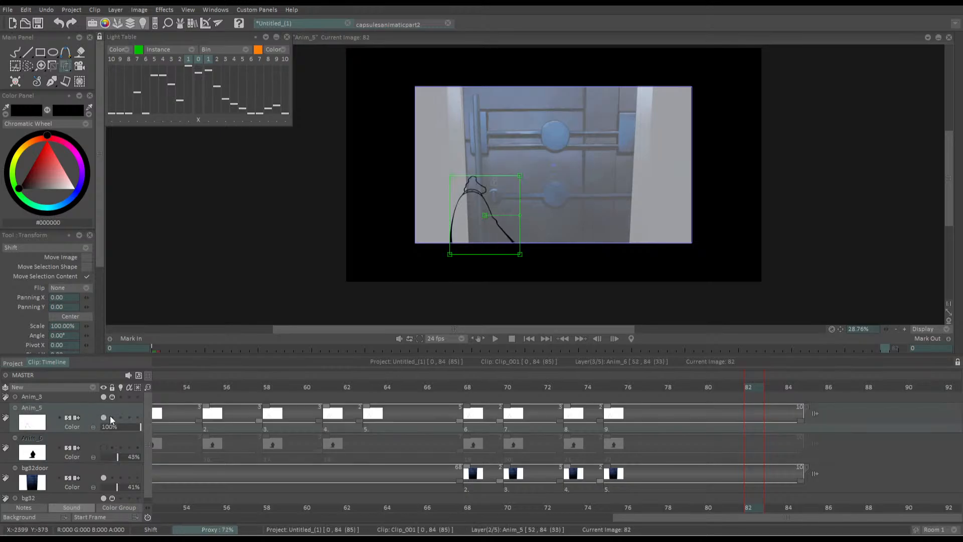
{"action": "left_click", "coordinate": [800, 386]}
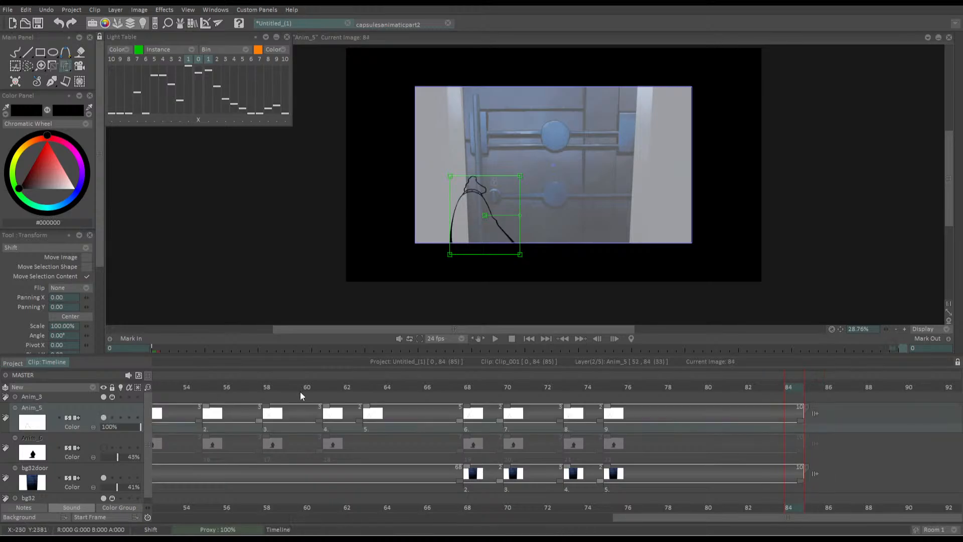
{"action": "left_click", "coordinate": [808, 385]}
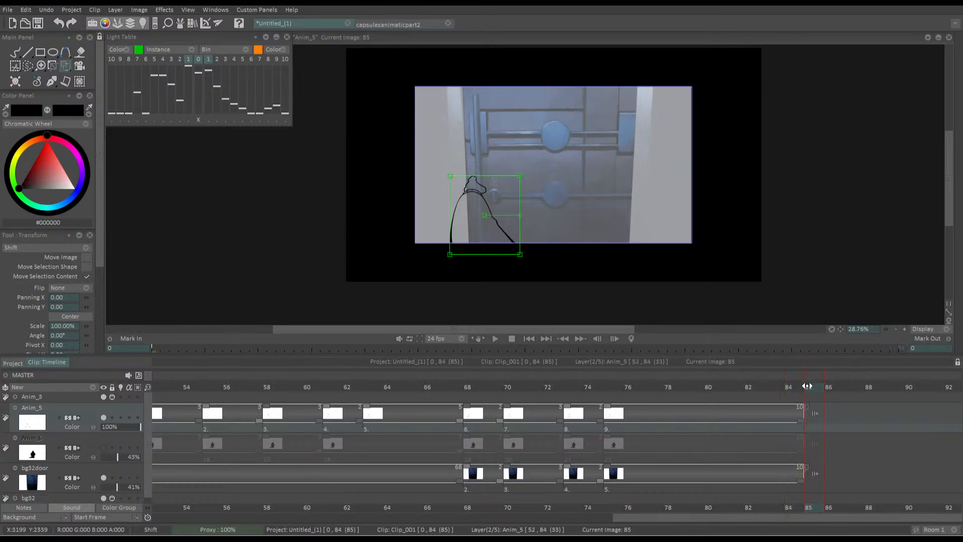
{"action": "key", "text": "Return"}
{"action": "key", "text": "Delete"}
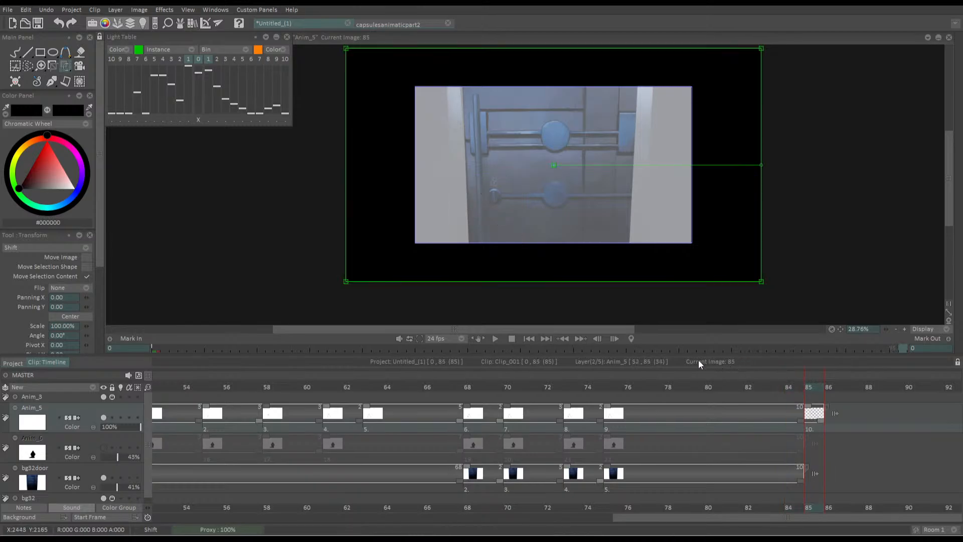
Turn on the light table for Anim_5 and draw the forearm's black outline at frame 85, slightly left of the previous arm drawing
{"action": "left_click", "coordinate": [120, 417]}
{"action": "key", "text": "b"}
{"action": "scroll", "coordinate": [453, 235], "scroll_direction": "up", "scroll_amount": 5}
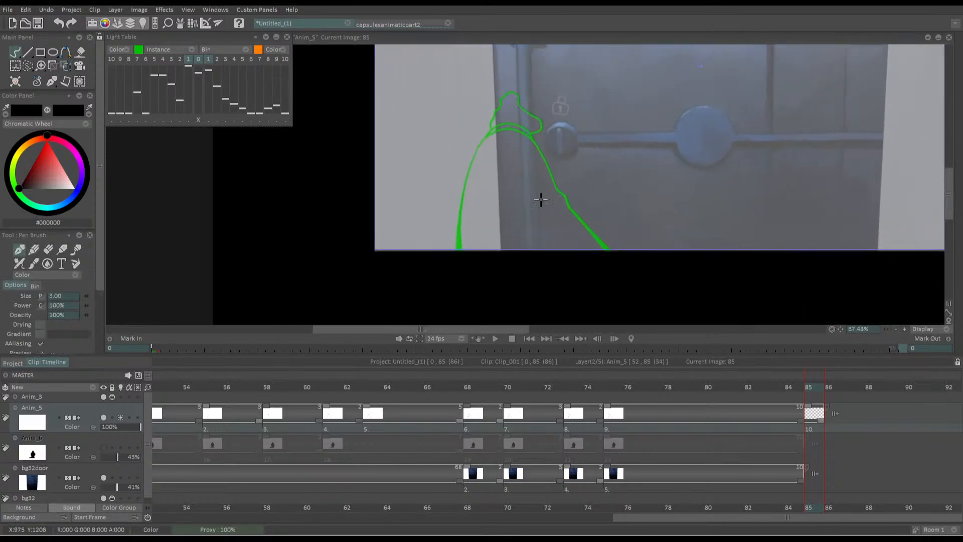
{"action": "mouse_move", "coordinate": [522, 202]}
{"action": "left_mouse_down"}
{"action": "mouse_move", "coordinate": [551, 210]}
{"action": "mouse_move", "coordinate": [525, 209]}
{"action": "left_mouse_up"}
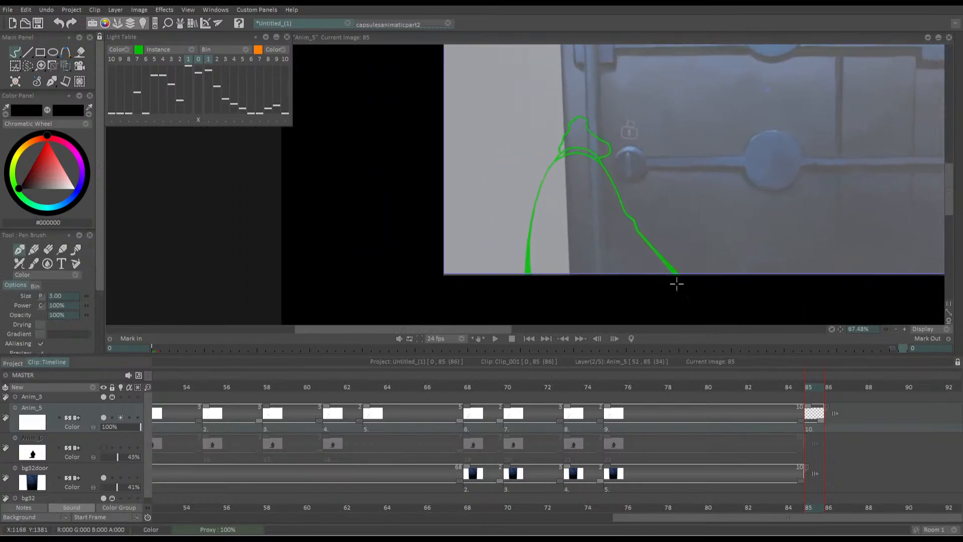
{"action": "left_click_drag", "start_coordinate": [669, 278], "coordinate": [604, 214]}
{"action": "key", "text": "ctrl+z"}
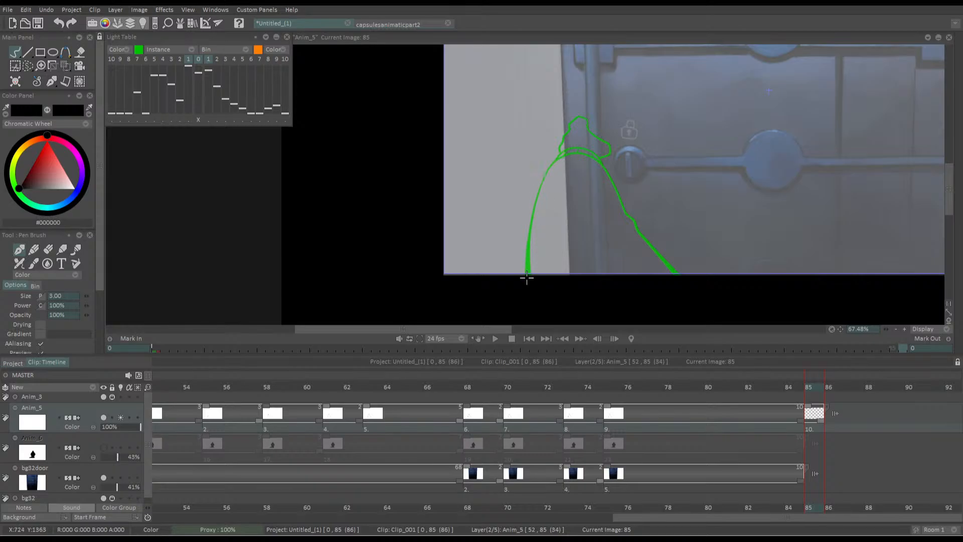
{"action": "mouse_move", "coordinate": [526, 273]}
{"action": "left_mouse_down"}
{"action": "mouse_move", "coordinate": [528, 183]}
{"action": "mouse_move", "coordinate": [546, 159]}
{"action": "mouse_move", "coordinate": [573, 163]}
{"action": "mouse_move", "coordinate": [661, 275]}
{"action": "left_mouse_up"}
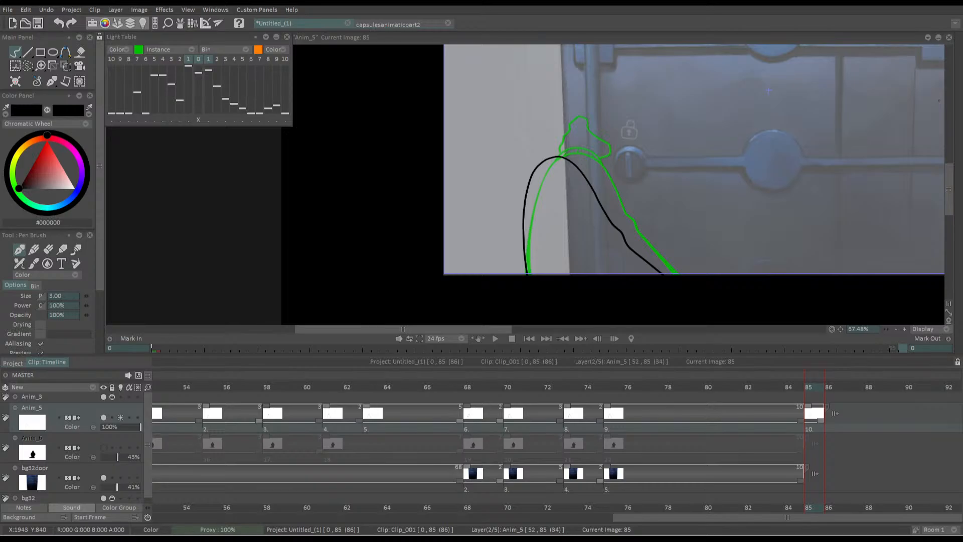
{"action": "mouse_move", "coordinate": [673, 199]}
{"action": "left_mouse_down"}
{"action": "mouse_move", "coordinate": [518, 140]}
{"action": "mouse_move", "coordinate": [468, 160]}
{"action": "left_mouse_up"}
{"action": "key", "text": "ctrl+z"}
{"action": "mouse_move", "coordinate": [490, 227]}
{"action": "left_mouse_down"}
{"action": "mouse_move", "coordinate": [465, 205]}
{"action": "mouse_move", "coordinate": [488, 230]}
{"action": "left_mouse_up"}
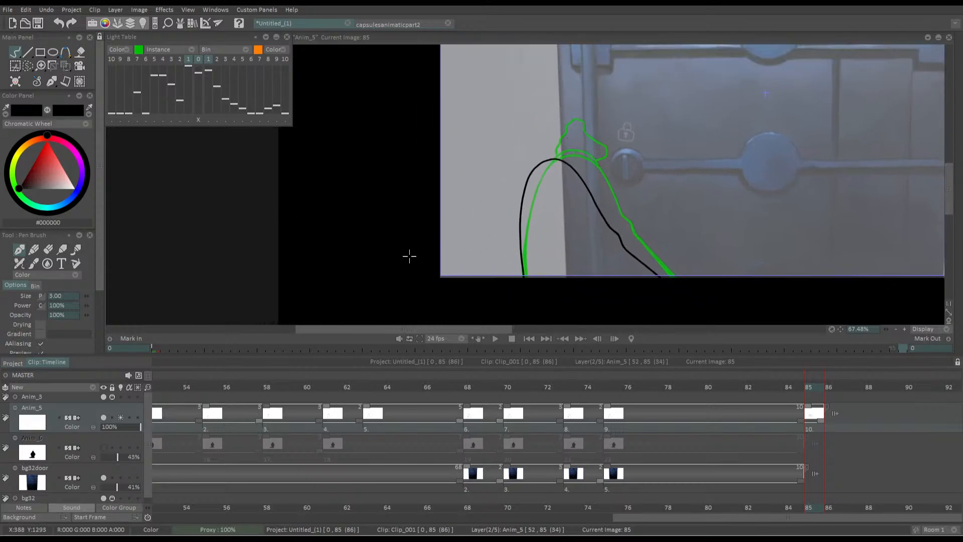
Move the new arm outline at frame 85 slightly down with the Transform tool, panning it by X 3 and Y 20
{"action": "left_click", "coordinate": [75, 83]}
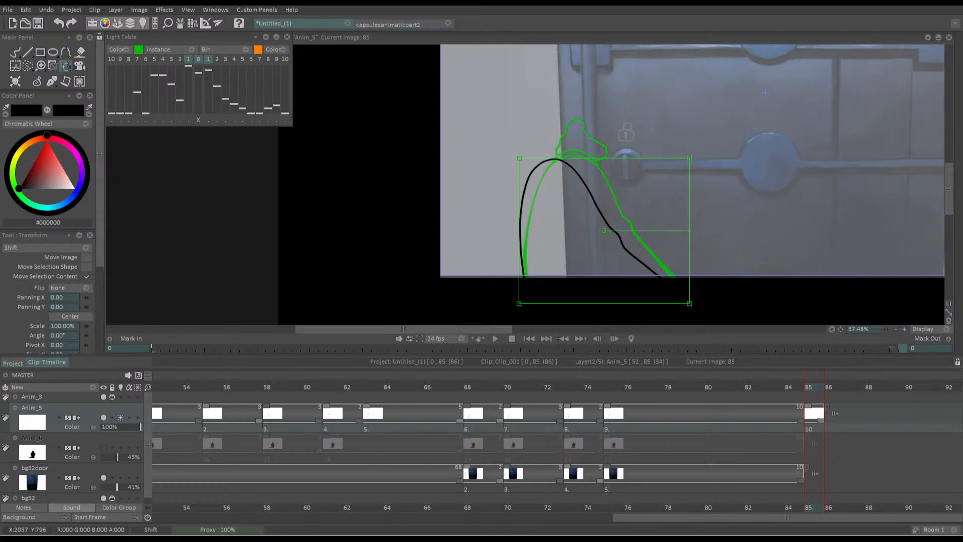
{"action": "mouse_move", "coordinate": [957, 111]}
{"action": "mouse_move", "coordinate": [808, 389]}
{"action": "left_mouse_down"}
{"action": "mouse_move", "coordinate": [795, 389]}
{"action": "mouse_move", "coordinate": [810, 390]}
{"action": "left_mouse_up"}
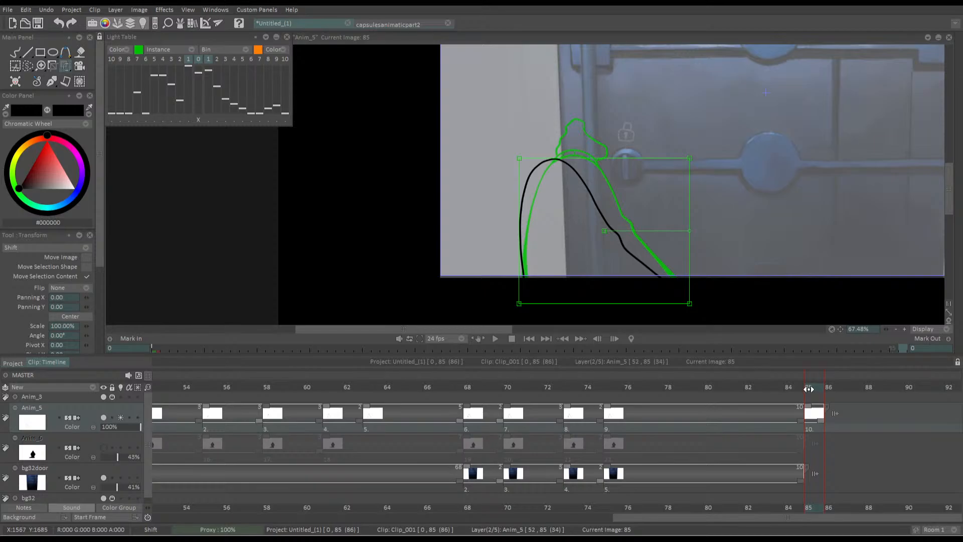
{"action": "left_click_drag", "start_coordinate": [536, 248], "coordinate": [536, 255]}
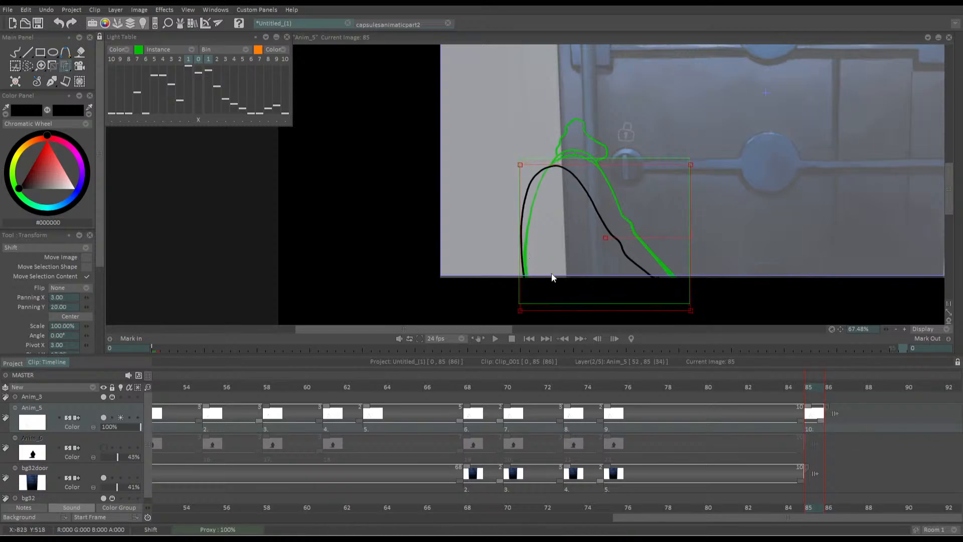
{"action": "key", "text": "Return"}
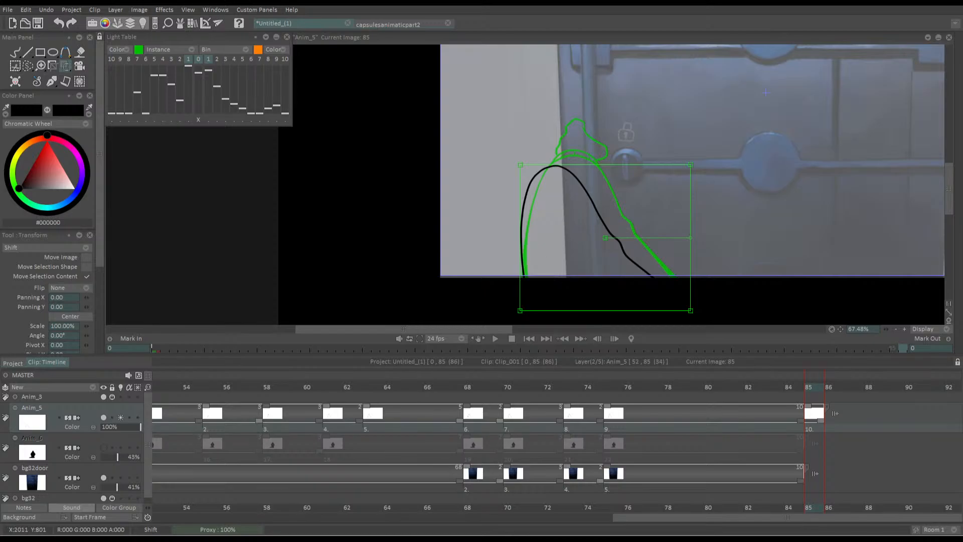
{"action": "mouse_move", "coordinate": [960, 92]}
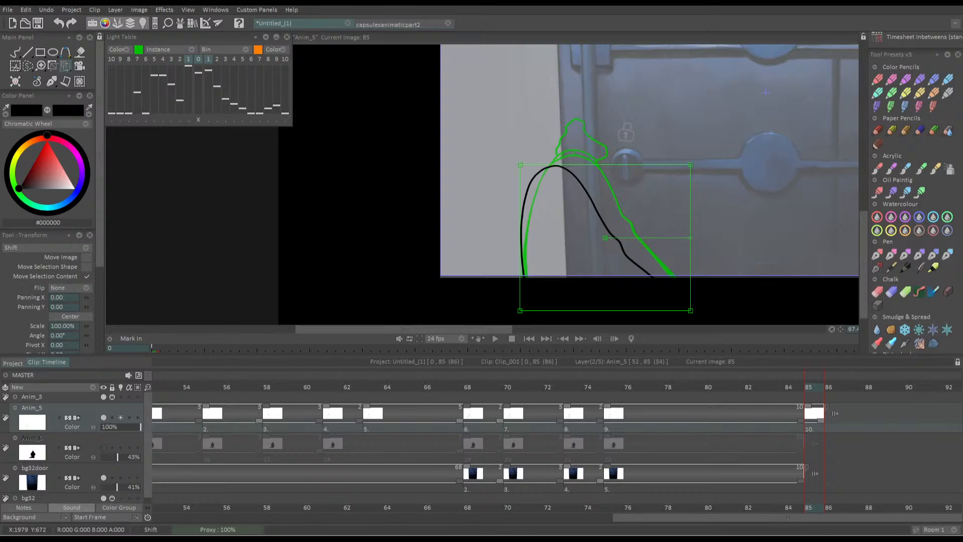
On frame 85 of Anim_5, draw a curved cuff band over the end of the black arm, divided by three short cross lines
{"action": "left_click_drag", "start_coordinate": [798, 387], "coordinate": [806, 391]}
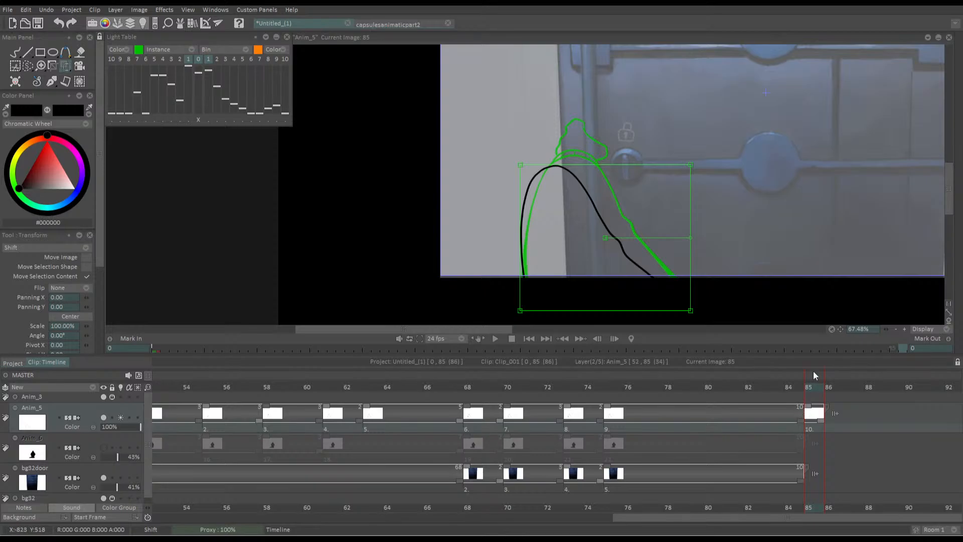
{"action": "key", "text": "b"}
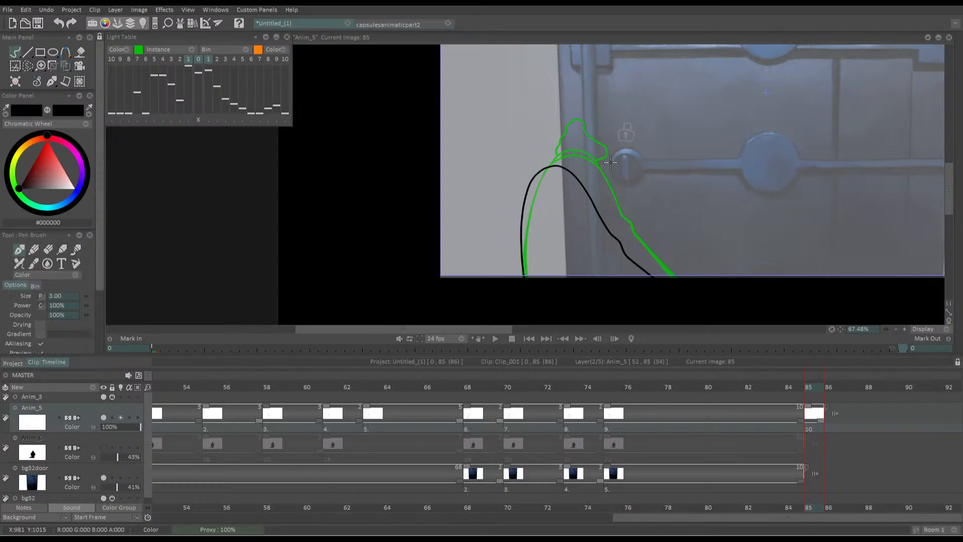
{"action": "left_click_drag", "start_coordinate": [523, 140], "coordinate": [543, 123]}
{"action": "scroll", "coordinate": [474, 114], "scroll_direction": "up", "scroll_amount": 6}
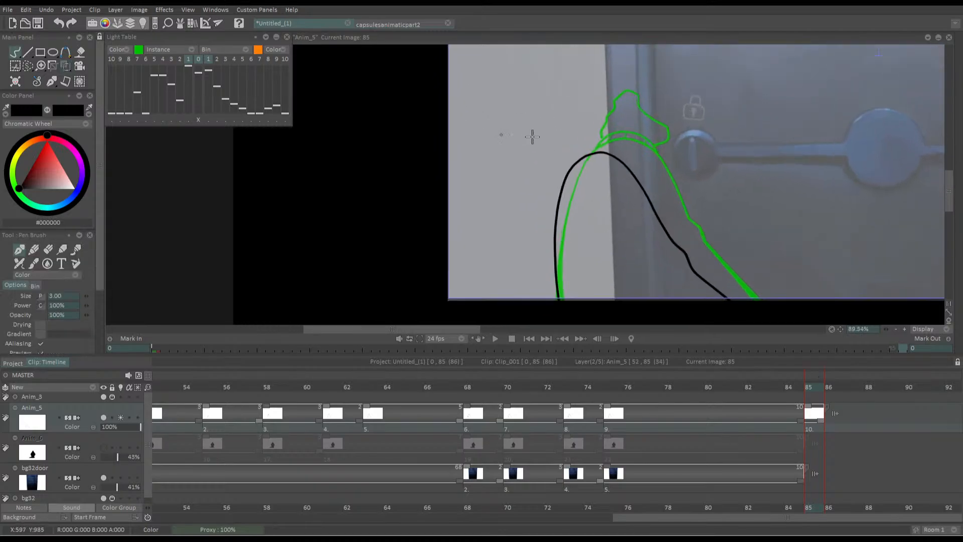
{"action": "scroll", "coordinate": [588, 143], "scroll_direction": "up", "scroll_amount": 1}
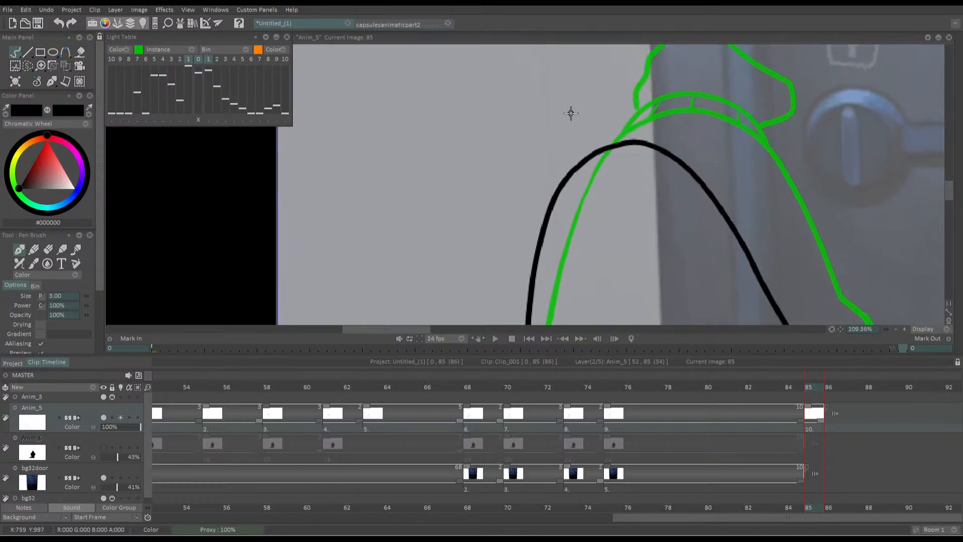
{"action": "mouse_move", "coordinate": [551, 202]}
{"action": "left_mouse_down"}
{"action": "mouse_move", "coordinate": [577, 146]}
{"action": "mouse_move", "coordinate": [646, 127]}
{"action": "mouse_move", "coordinate": [702, 179]}
{"action": "left_mouse_up"}
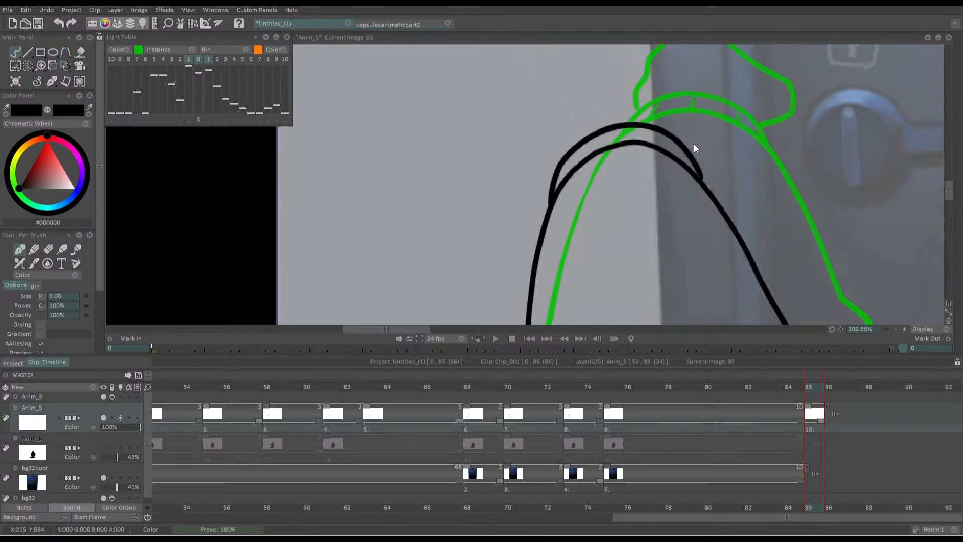
{"action": "key", "text": "ctrl+z"}
{"action": "mouse_move", "coordinate": [551, 202]}
{"action": "left_mouse_down"}
{"action": "mouse_move", "coordinate": [589, 137]}
{"action": "mouse_move", "coordinate": [676, 135]}
{"action": "mouse_move", "coordinate": [720, 204]}
{"action": "left_mouse_up"}
{"action": "mouse_move", "coordinate": [576, 167]}
{"action": "left_mouse_down"}
{"action": "mouse_move", "coordinate": [579, 148]}
{"action": "mouse_move", "coordinate": [624, 128]}
{"action": "left_mouse_up"}
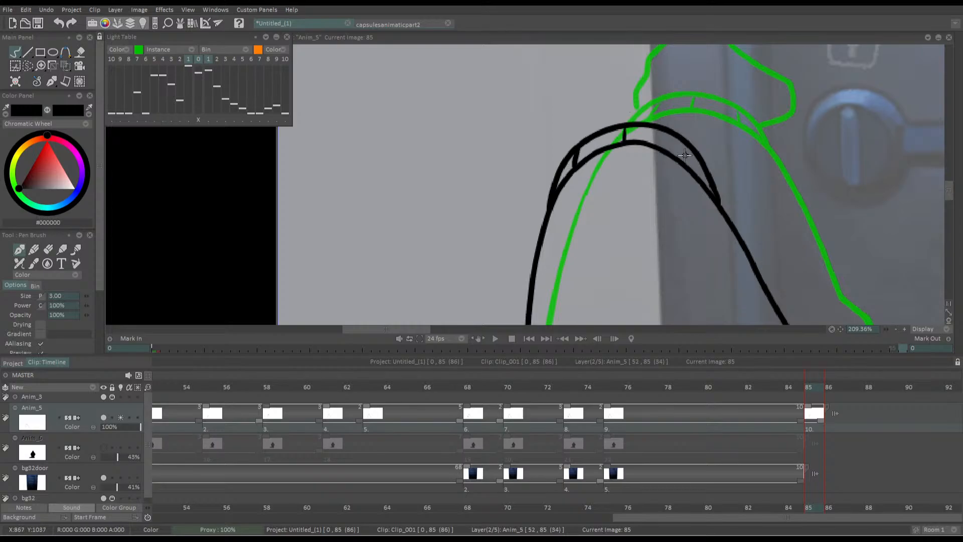
{"action": "left_click_drag", "start_coordinate": [685, 165], "coordinate": [682, 142]}
Draw the thumb and the thumb-side edge of the index finger rising from the cuff, erasing and redrawing the upper part
{"action": "left_click_drag", "start_coordinate": [545, 110], "coordinate": [525, 208]}
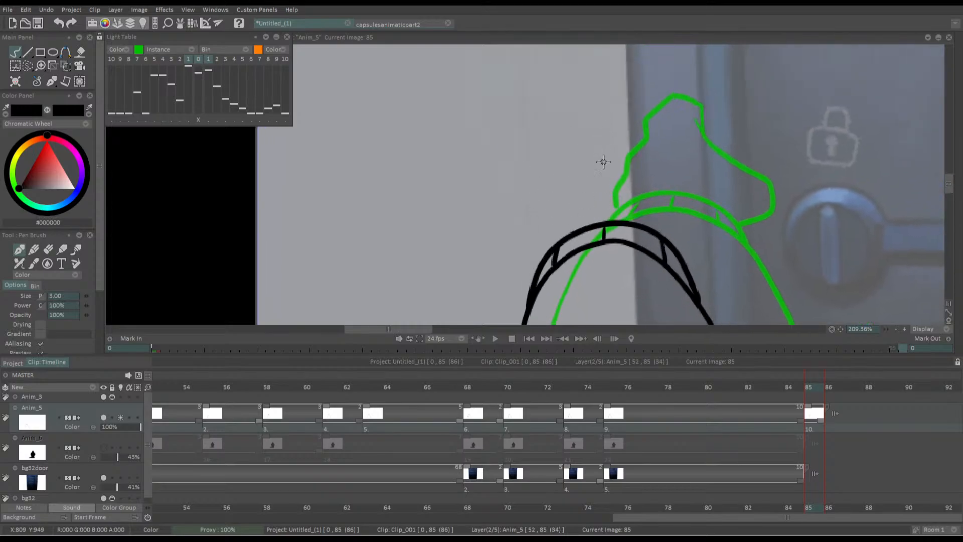
{"action": "mouse_move", "coordinate": [602, 162]}
{"action": "left_mouse_down"}
{"action": "mouse_move", "coordinate": [640, 168]}
{"action": "mouse_move", "coordinate": [672, 199]}
{"action": "mouse_move", "coordinate": [715, 207]}
{"action": "mouse_move", "coordinate": [725, 232]}
{"action": "mouse_move", "coordinate": [690, 256]}
{"action": "mouse_move", "coordinate": [662, 258]}
{"action": "mouse_move", "coordinate": [709, 201]}
{"action": "mouse_move", "coordinate": [698, 169]}
{"action": "mouse_move", "coordinate": [663, 178]}
{"action": "mouse_move", "coordinate": [647, 171]}
{"action": "mouse_move", "coordinate": [633, 97]}
{"action": "mouse_move", "coordinate": [605, 86]}
{"action": "mouse_move", "coordinate": [584, 125]}
{"action": "mouse_move", "coordinate": [566, 97]}
{"action": "left_mouse_up"}
{"action": "key", "text": "ctrl+z"}
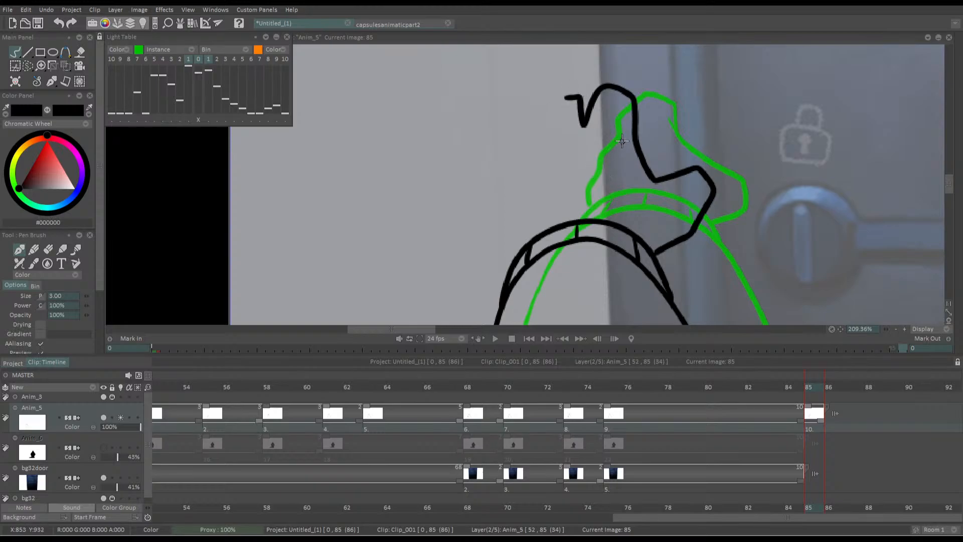
{"action": "key", "text": "e"}
{"action": "mouse_move", "coordinate": [633, 161]}
{"action": "left_mouse_down"}
{"action": "mouse_move", "coordinate": [603, 139]}
{"action": "mouse_move", "coordinate": [583, 148]}
{"action": "mouse_move", "coordinate": [577, 119]}
{"action": "mouse_move", "coordinate": [606, 104]}
{"action": "mouse_move", "coordinate": [641, 137]}
{"action": "mouse_move", "coordinate": [644, 103]}
{"action": "left_mouse_up"}
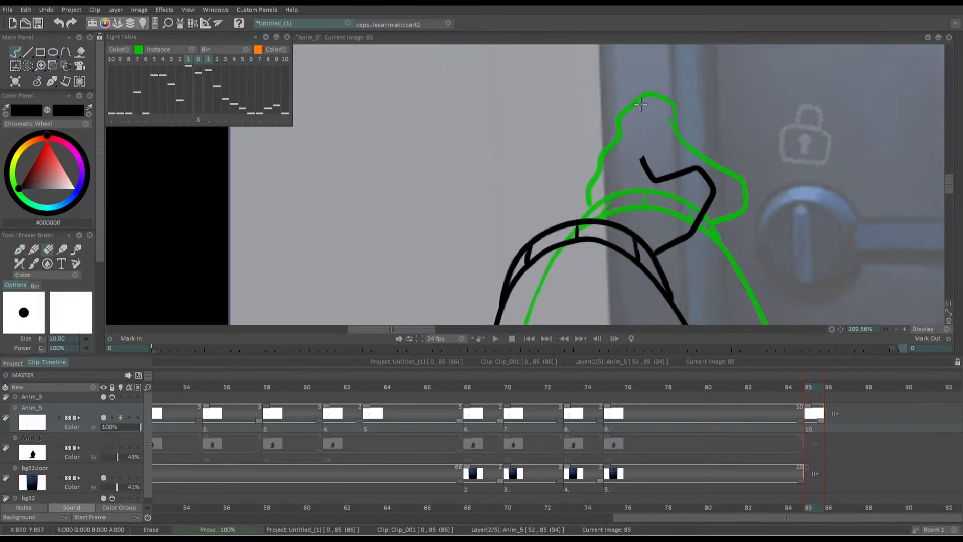
{"action": "key", "text": "e"}
{"action": "left_click_drag", "start_coordinate": [645, 167], "coordinate": [642, 109]}
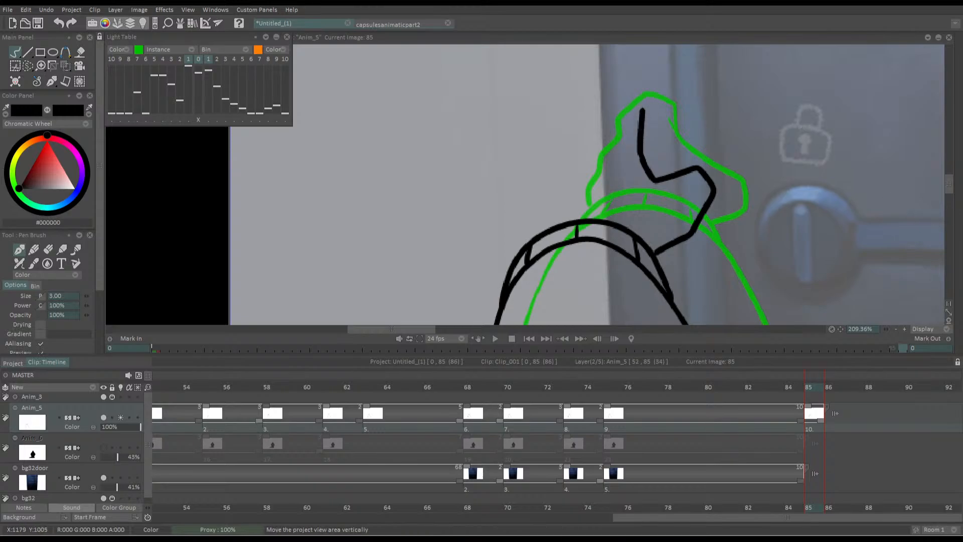
Draw the rounded index fingertip and its far edge, and mirror the canvas view to check the shape
{"action": "mouse_move", "coordinate": [960, 200]}
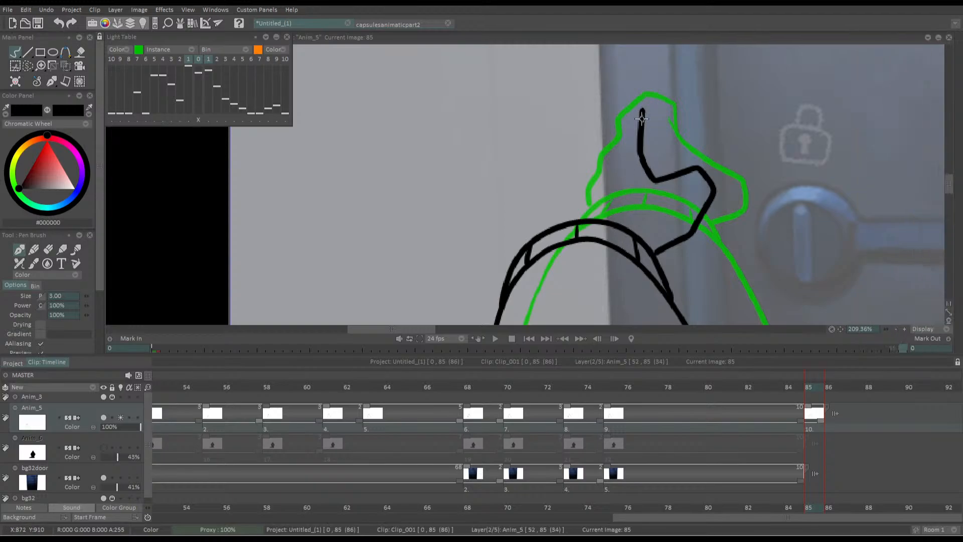
{"action": "mouse_move", "coordinate": [641, 117]}
{"action": "left_mouse_down"}
{"action": "mouse_move", "coordinate": [642, 112]}
{"action": "mouse_move", "coordinate": [649, 97]}
{"action": "mouse_move", "coordinate": [637, 88]}
{"action": "mouse_move", "coordinate": [612, 93]}
{"action": "mouse_move", "coordinate": [593, 156]}
{"action": "mouse_move", "coordinate": [573, 122]}
{"action": "mouse_move", "coordinate": [605, 100]}
{"action": "left_mouse_up"}
{"action": "key", "text": "ctrl+z"}
{"action": "left_click_drag", "start_coordinate": [488, 179], "coordinate": [503, 152]}
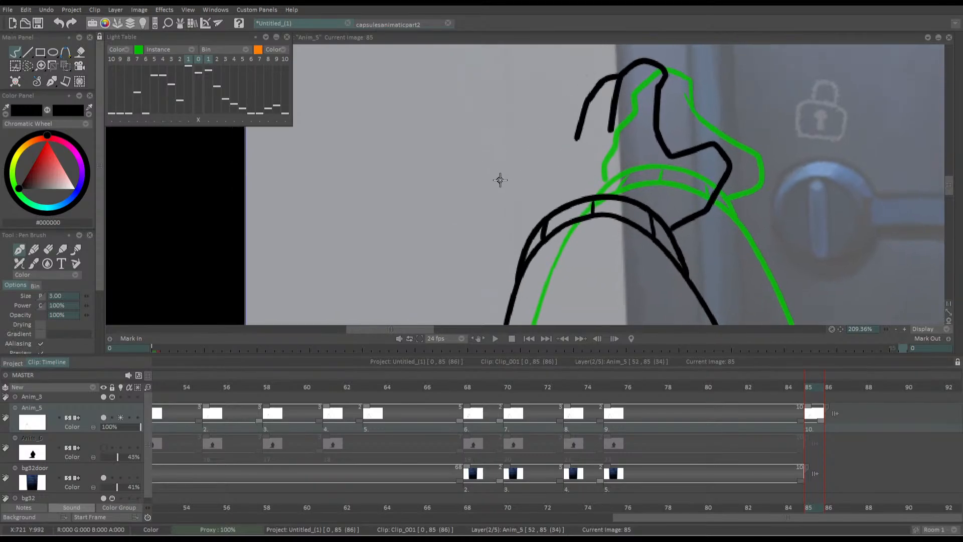
{"action": "key", "text": "x"}
{"action": "key", "text": "ctrl+z"}
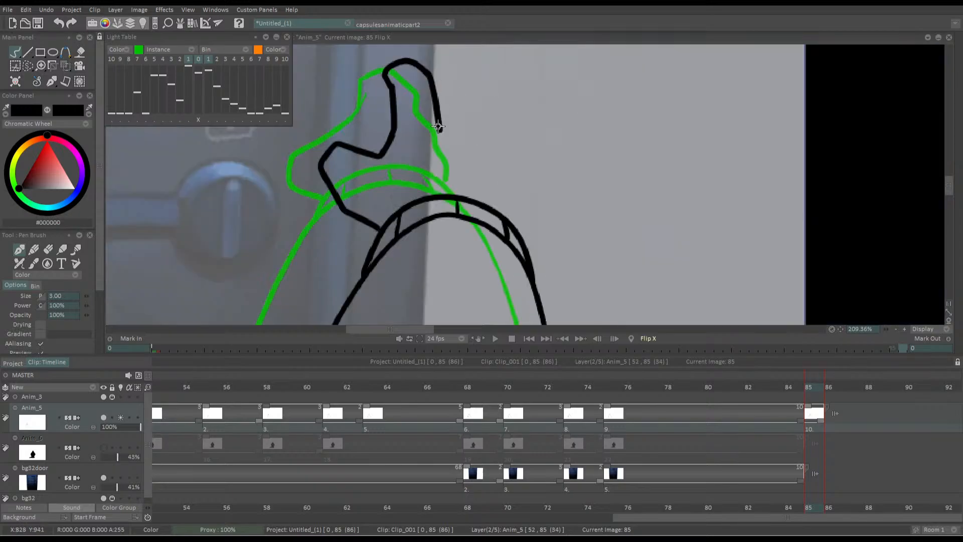
{"action": "mouse_move", "coordinate": [438, 127]}
{"action": "left_mouse_down"}
{"action": "mouse_move", "coordinate": [444, 73]}
{"action": "mouse_move", "coordinate": [461, 58]}
{"action": "mouse_move", "coordinate": [476, 70]}
{"action": "mouse_move", "coordinate": [481, 135]}
{"action": "left_mouse_up"}
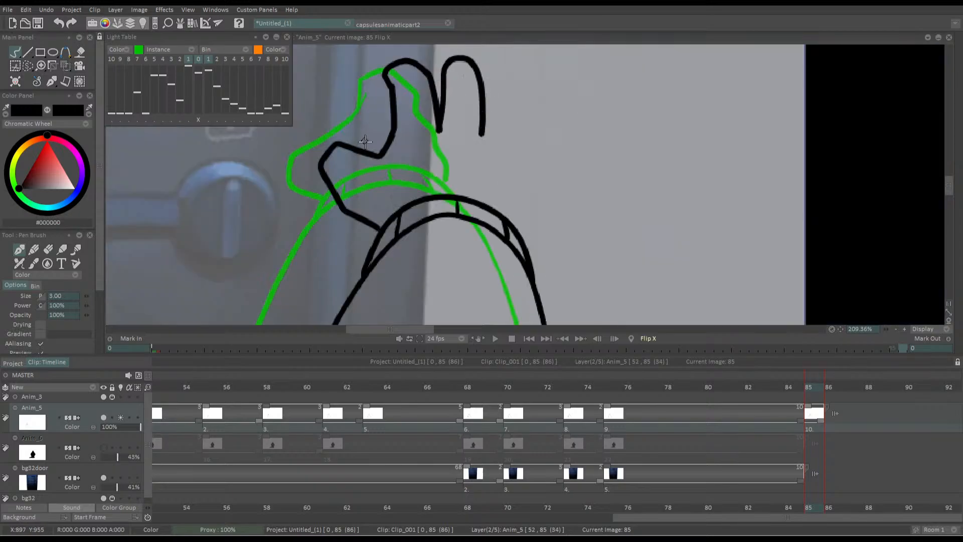
{"action": "left_click_drag", "start_coordinate": [365, 141], "coordinate": [418, 176]}
{"action": "key", "text": "ctrl+z"}
{"action": "mouse_move", "coordinate": [492, 166]}
{"action": "left_mouse_down"}
{"action": "mouse_move", "coordinate": [495, 91]}
{"action": "mouse_move", "coordinate": [506, 78]}
{"action": "mouse_move", "coordinate": [523, 82]}
{"action": "mouse_move", "coordinate": [536, 119]}
{"action": "mouse_move", "coordinate": [536, 161]}
{"action": "mouse_move", "coordinate": [547, 82]}
{"action": "mouse_move", "coordinate": [561, 78]}
{"action": "mouse_move", "coordinate": [578, 101]}
{"action": "mouse_move", "coordinate": [584, 151]}
{"action": "mouse_move", "coordinate": [542, 122]}
{"action": "mouse_move", "coordinate": [548, 83]}
{"action": "mouse_move", "coordinate": [568, 87]}
{"action": "mouse_move", "coordinate": [580, 147]}
{"action": "mouse_move", "coordinate": [605, 130]}
{"action": "mouse_move", "coordinate": [578, 97]}
{"action": "left_mouse_up"}
{"action": "key", "text": "ctrl+z"}
{"action": "key", "text": "ctrl+z"}
{"action": "key", "text": "ctrl+z"}
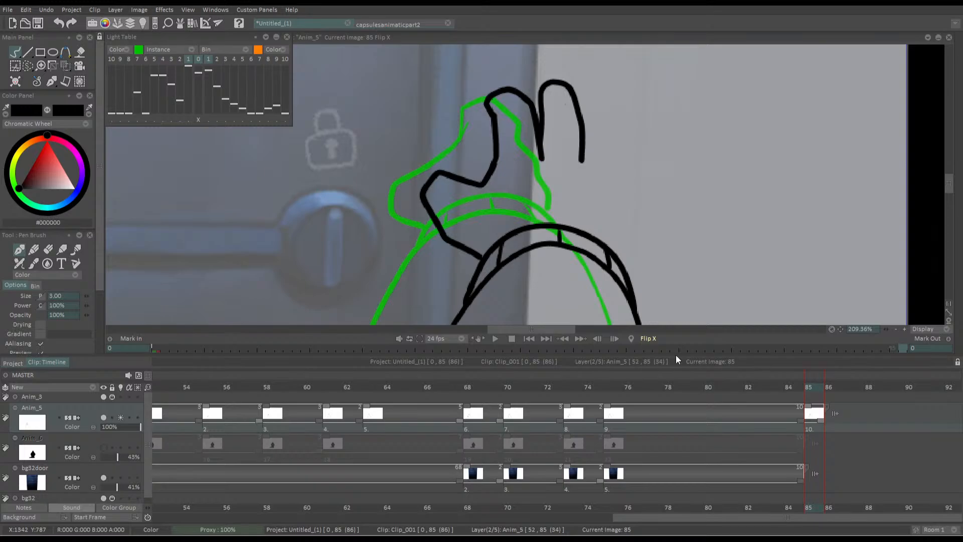
{"action": "key", "text": "x"}
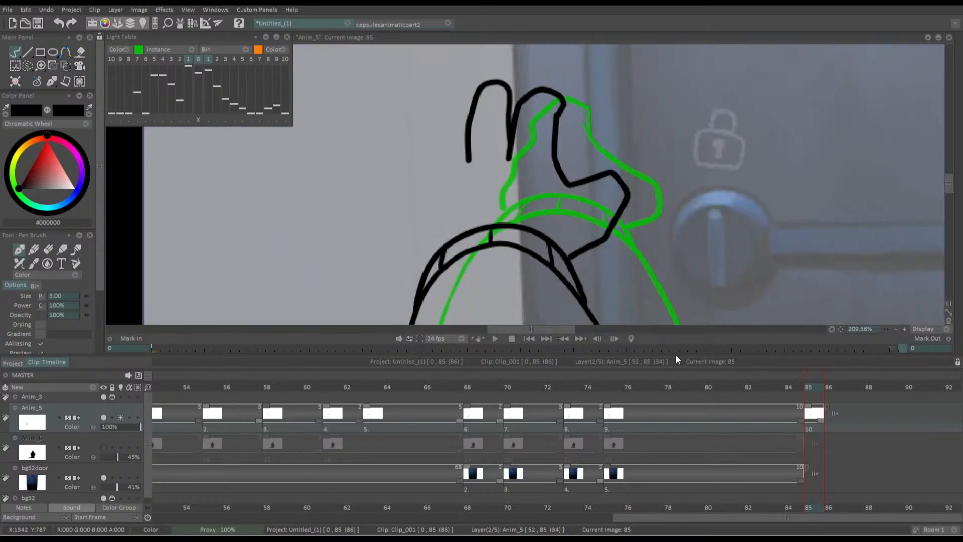
{"action": "key", "text": "ctrl+z"}
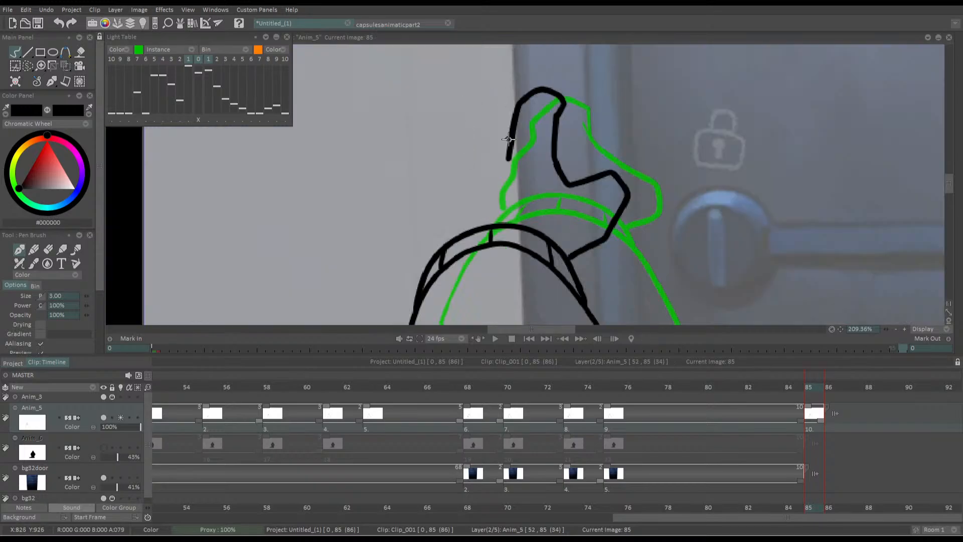
Draw the middle, ring and little fingers and the outer edge of the hand down to the cuff
{"action": "mouse_move", "coordinate": [508, 141]}
{"action": "left_mouse_down"}
{"action": "mouse_move", "coordinate": [508, 98]}
{"action": "mouse_move", "coordinate": [490, 91]}
{"action": "mouse_move", "coordinate": [473, 109]}
{"action": "mouse_move", "coordinate": [467, 163]}
{"action": "mouse_move", "coordinate": [446, 148]}
{"action": "mouse_move", "coordinate": [469, 118]}
{"action": "left_mouse_up"}
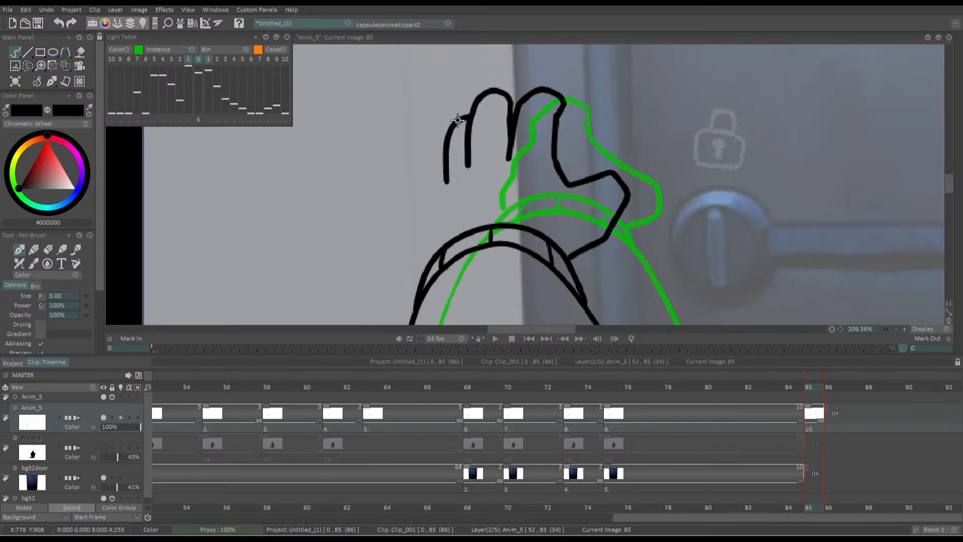
{"action": "key", "text": "ctrl+z"}
{"action": "mouse_move", "coordinate": [445, 176]}
{"action": "left_mouse_down"}
{"action": "mouse_move", "coordinate": [444, 125]}
{"action": "mouse_move", "coordinate": [453, 115]}
{"action": "mouse_move", "coordinate": [468, 128]}
{"action": "mouse_move", "coordinate": [435, 209]}
{"action": "mouse_move", "coordinate": [432, 178]}
{"action": "mouse_move", "coordinate": [465, 139]}
{"action": "mouse_move", "coordinate": [451, 114]}
{"action": "mouse_move", "coordinate": [433, 130]}
{"action": "mouse_move", "coordinate": [438, 173]}
{"action": "mouse_move", "coordinate": [419, 146]}
{"action": "mouse_move", "coordinate": [408, 157]}
{"action": "mouse_move", "coordinate": [432, 257]}
{"action": "left_mouse_up"}
{"action": "key", "text": "ctrl+z"}
{"action": "key", "text": "ctrl+z"}
{"action": "mouse_move", "coordinate": [437, 148]}
{"action": "left_mouse_down"}
{"action": "mouse_move", "coordinate": [419, 143]}
{"action": "mouse_move", "coordinate": [434, 254]}
{"action": "left_mouse_up"}
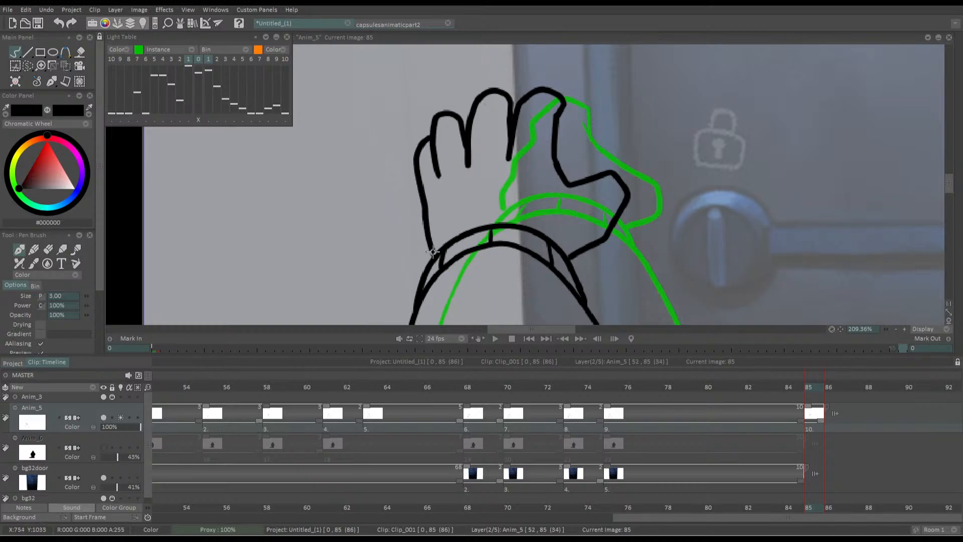
In the mirrored view, undo the outer fingers and redraw a narrower ring finger, the little finger and the hand's outer edge
{"action": "key", "text": "shift+x"}
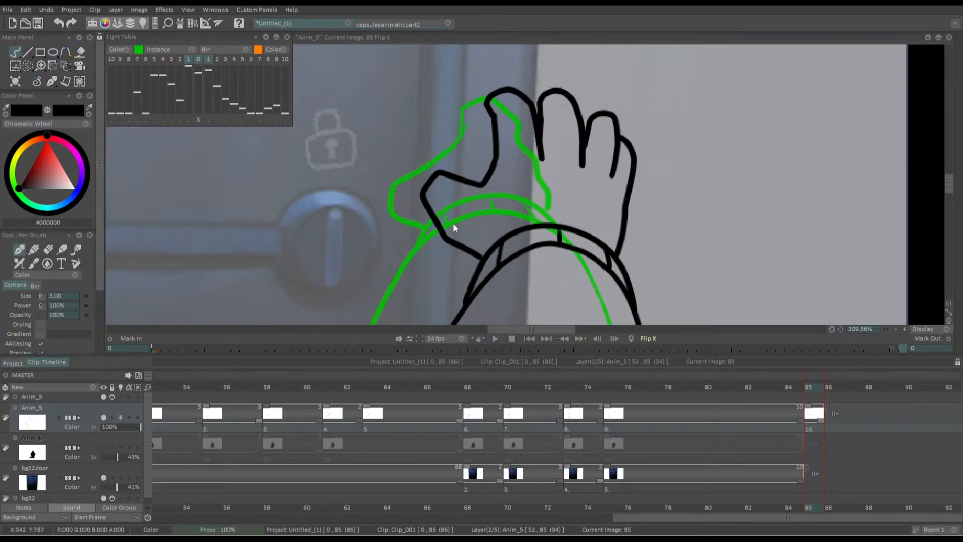
{"action": "key", "text": "ctrl+z"}
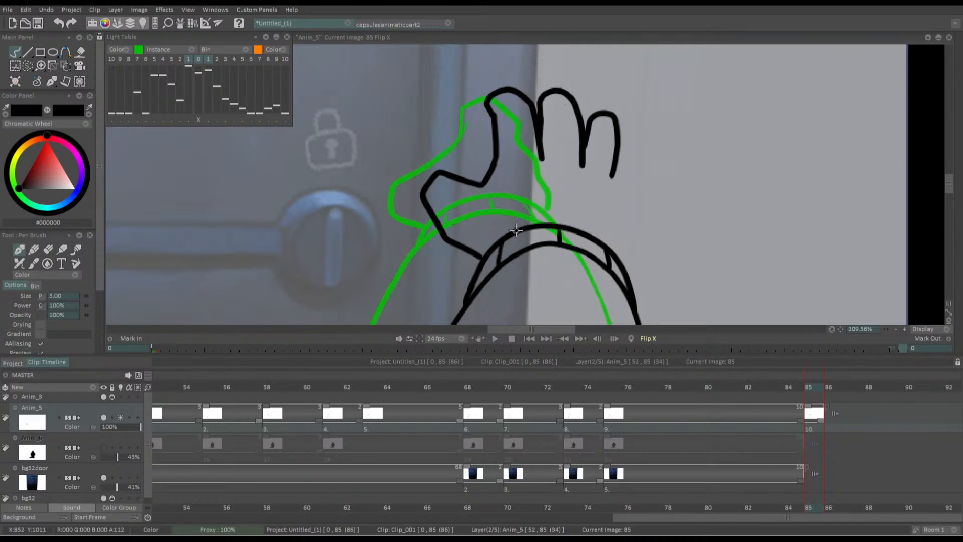
{"action": "left_click_drag", "start_coordinate": [475, 181], "coordinate": [516, 211]}
{"action": "key", "text": "ctrl+z"}
{"action": "left_click_drag", "start_coordinate": [639, 203], "coordinate": [622, 145]}
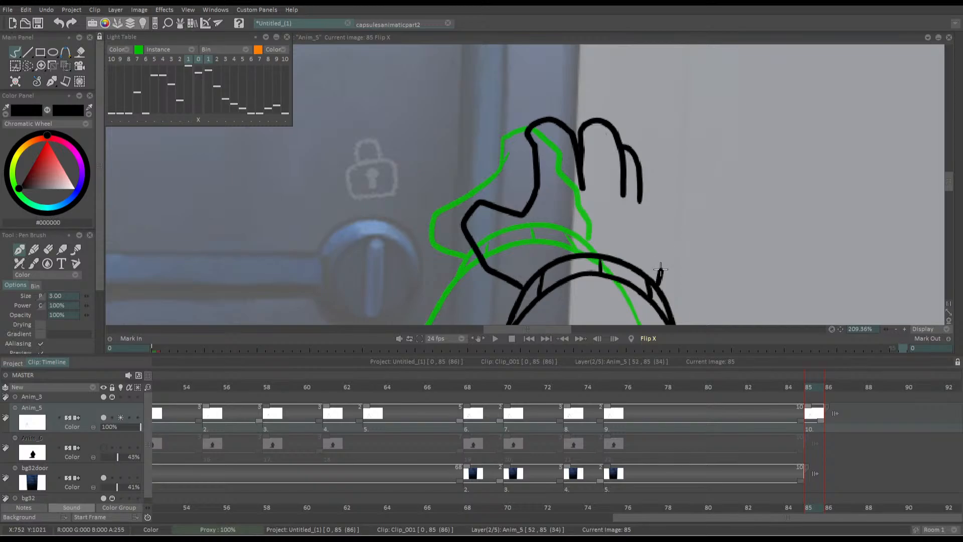
{"action": "mouse_move", "coordinate": [658, 278]}
{"action": "left_mouse_down"}
{"action": "mouse_move", "coordinate": [661, 214]}
{"action": "mouse_move", "coordinate": [640, 173]}
{"action": "left_mouse_up"}
{"action": "key", "text": "ctrl+z"}
{"action": "mouse_move", "coordinate": [654, 281]}
{"action": "left_mouse_down"}
{"action": "mouse_move", "coordinate": [652, 174]}
{"action": "mouse_move", "coordinate": [638, 163]}
{"action": "left_mouse_up"}
{"action": "left_click_drag", "start_coordinate": [656, 204], "coordinate": [640, 200]}
Erase the tip and the index-side edge of the middle finger
{"action": "scroll", "coordinate": [640, 200], "scroll_direction": "down", "scroll_amount": 5}
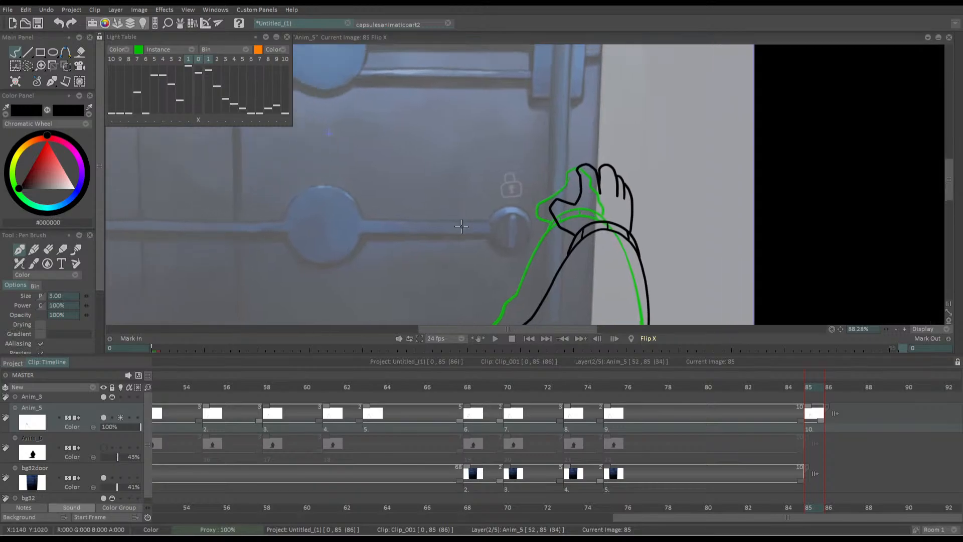
{"action": "left_click_drag", "start_coordinate": [464, 214], "coordinate": [480, 217]}
{"action": "left_click_drag", "start_coordinate": [480, 217], "coordinate": [511, 210]}
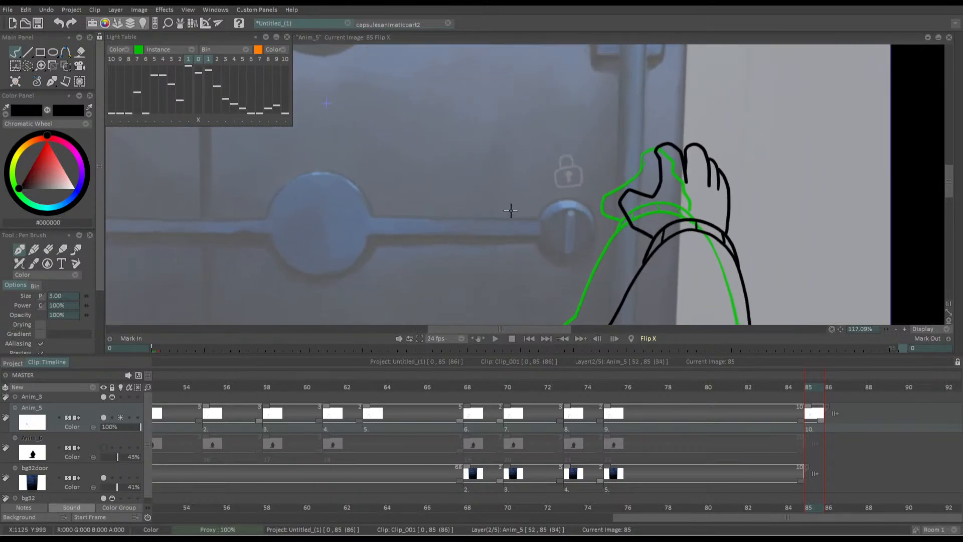
{"action": "key", "text": "x"}
{"action": "scroll", "coordinate": [489, 118], "scroll_direction": "up", "scroll_amount": 4}
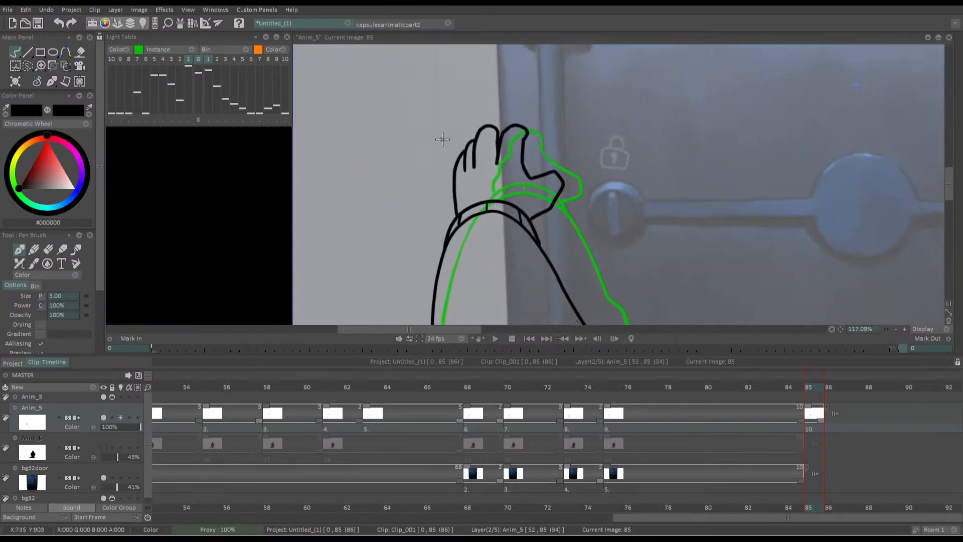
{"action": "key", "text": "e"}
{"action": "mouse_move", "coordinate": [516, 140]}
{"action": "left_mouse_down"}
{"action": "mouse_move", "coordinate": [502, 173]}
{"action": "mouse_move", "coordinate": [511, 126]}
{"action": "mouse_move", "coordinate": [507, 178]}
{"action": "mouse_move", "coordinate": [495, 172]}
{"action": "left_mouse_up"}
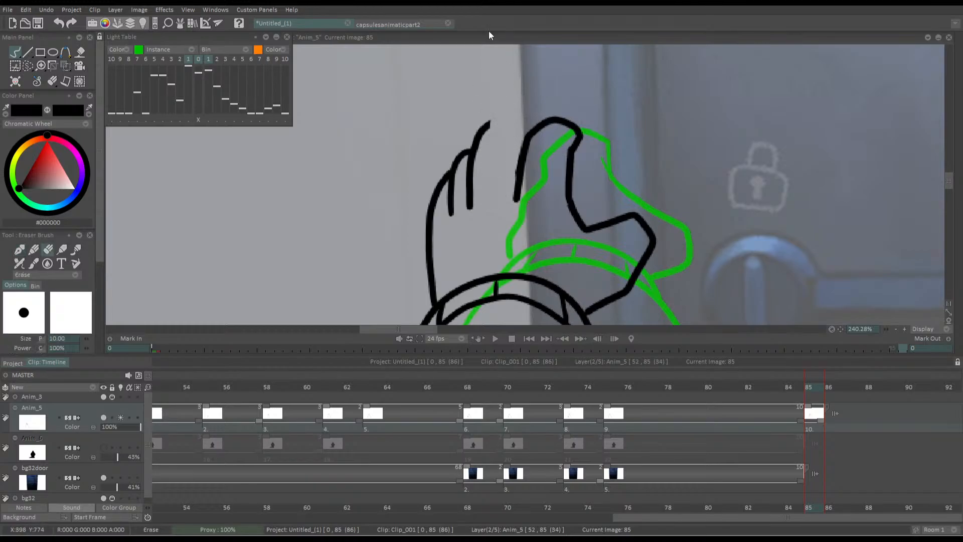
{"action": "left_click_drag", "start_coordinate": [494, 100], "coordinate": [495, 115]}
Redraw the middle finger's rounded tip and index-side edge in black, refining the curve in the mirrored view
{"action": "key", "text": "b"}
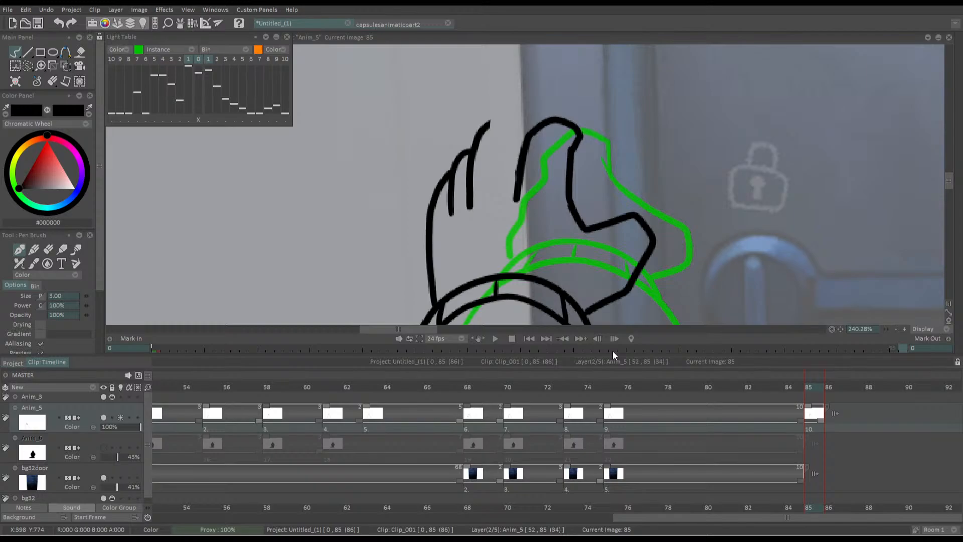
{"action": "mouse_move", "coordinate": [484, 129]}
{"action": "left_mouse_down"}
{"action": "mouse_move", "coordinate": [511, 123]}
{"action": "mouse_move", "coordinate": [517, 177]}
{"action": "left_mouse_up"}
{"action": "key", "text": "ctrl+z"}
{"action": "mouse_move", "coordinate": [482, 131]}
{"action": "left_mouse_down"}
{"action": "mouse_move", "coordinate": [513, 125]}
{"action": "mouse_move", "coordinate": [519, 177]}
{"action": "left_mouse_up"}
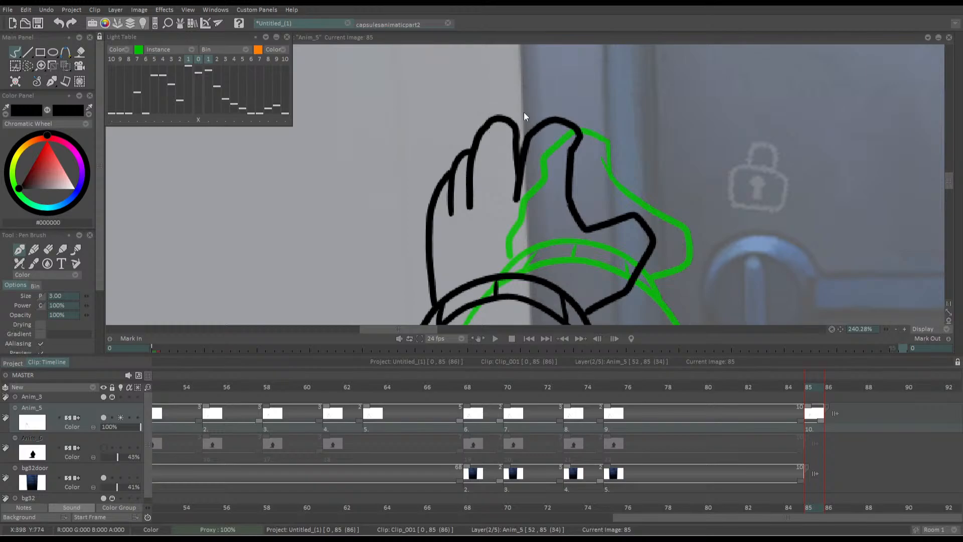
{"action": "key", "text": "x"}
{"action": "key", "text": "ctrl+z"}
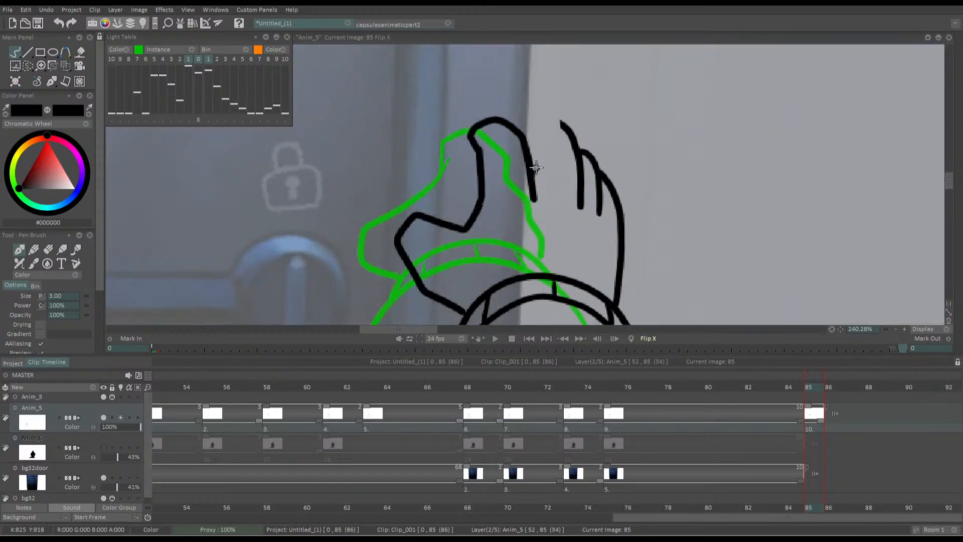
{"action": "mouse_move", "coordinate": [533, 178]}
{"action": "left_mouse_down"}
{"action": "mouse_move", "coordinate": [539, 121]}
{"action": "mouse_move", "coordinate": [559, 119]}
{"action": "mouse_move", "coordinate": [571, 133]}
{"action": "left_mouse_up"}
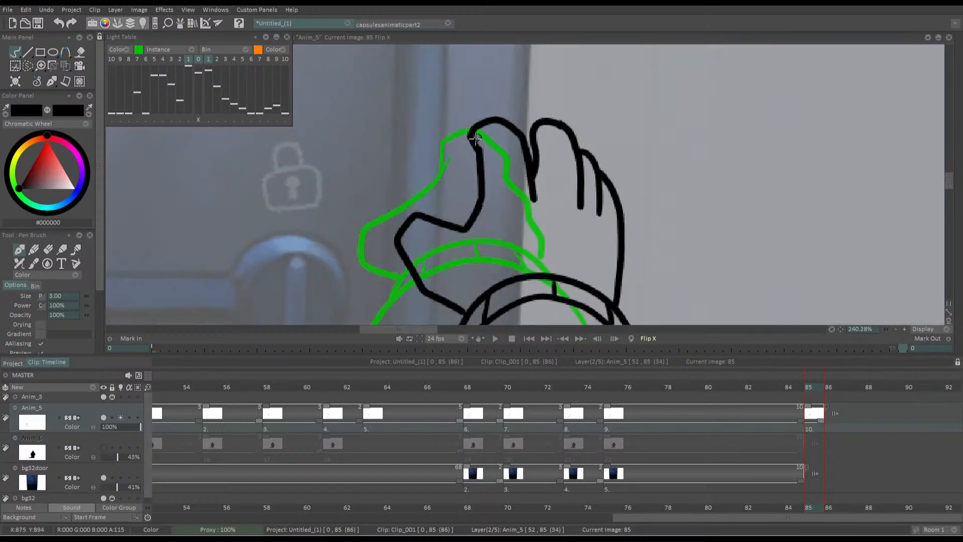
{"action": "mouse_move", "coordinate": [474, 125]}
{"action": "left_mouse_down"}
{"action": "mouse_move", "coordinate": [508, 182]}
{"action": "mouse_move", "coordinate": [560, 93]}
{"action": "left_mouse_up"}
{"action": "key", "text": "ctrl+z"}
{"action": "mouse_move", "coordinate": [622, 153]}
{"action": "left_mouse_down"}
{"action": "mouse_move", "coordinate": [619, 95]}
{"action": "mouse_move", "coordinate": [639, 83]}
{"action": "mouse_move", "coordinate": [647, 95]}
{"action": "left_mouse_up"}
{"action": "key", "text": "ctrl+z"}
{"action": "mouse_move", "coordinate": [622, 150]}
{"action": "left_mouse_down"}
{"action": "mouse_move", "coordinate": [616, 96]}
{"action": "mouse_move", "coordinate": [636, 81]}
{"action": "mouse_move", "coordinate": [652, 98]}
{"action": "left_mouse_up"}
{"action": "key", "text": "ctrl+z"}
{"action": "mouse_move", "coordinate": [622, 151]}
{"action": "left_mouse_down"}
{"action": "mouse_move", "coordinate": [619, 93]}
{"action": "mouse_move", "coordinate": [654, 98]}
{"action": "left_mouse_up"}
{"action": "scroll", "coordinate": [552, 130], "scroll_direction": "down", "scroll_amount": 4}
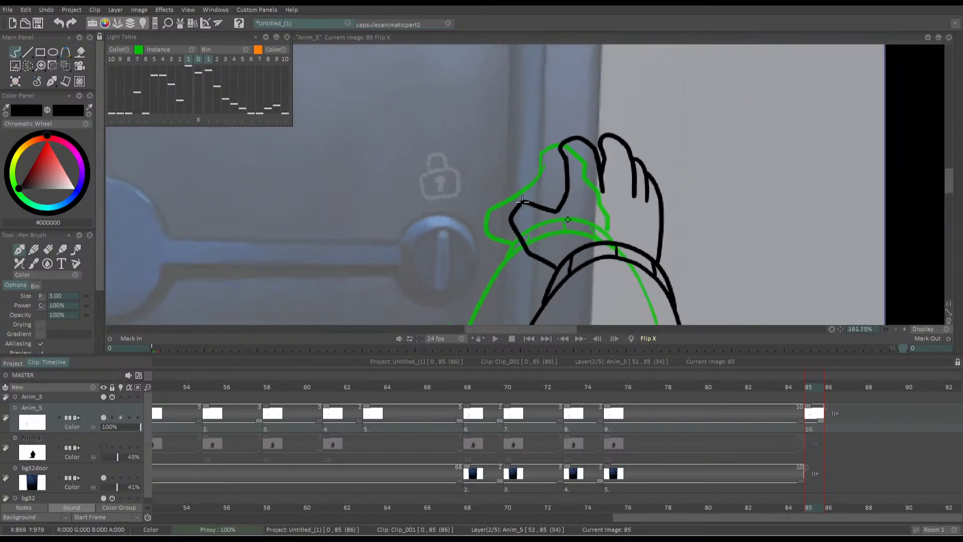
Rotate the arm-and-hand drawing slightly and shift it down and to the left with the Transform tool, and compare it with the previous frame
{"action": "left_click_drag", "start_coordinate": [497, 189], "coordinate": [525, 124]}
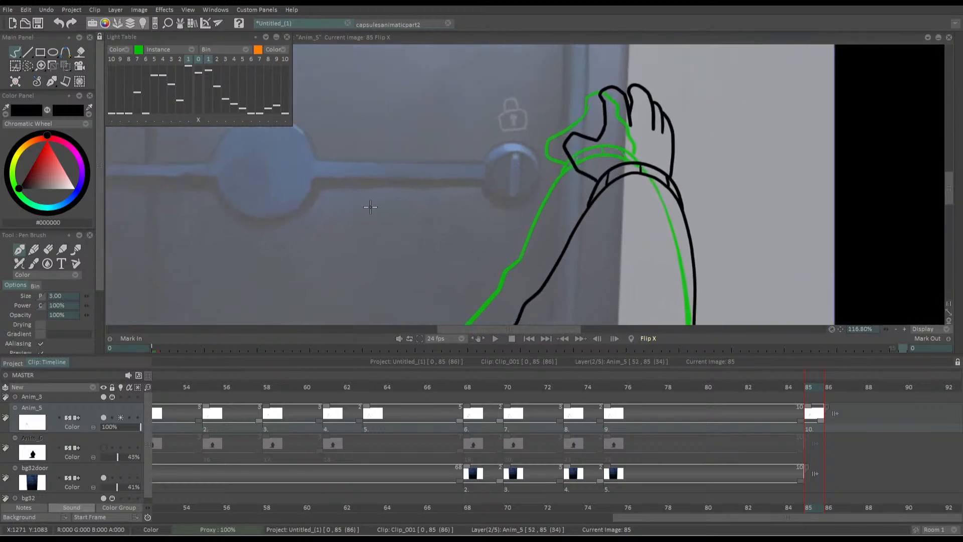
{"action": "key", "text": "x"}
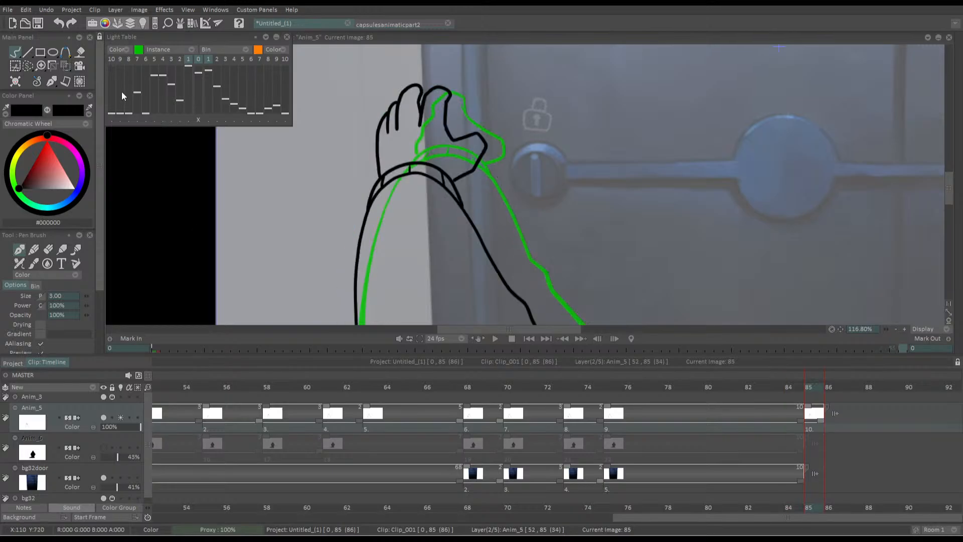
{"action": "scroll", "coordinate": [403, 159], "scroll_direction": "down", "scroll_amount": 2}
{"action": "left_click", "coordinate": [76, 69]}
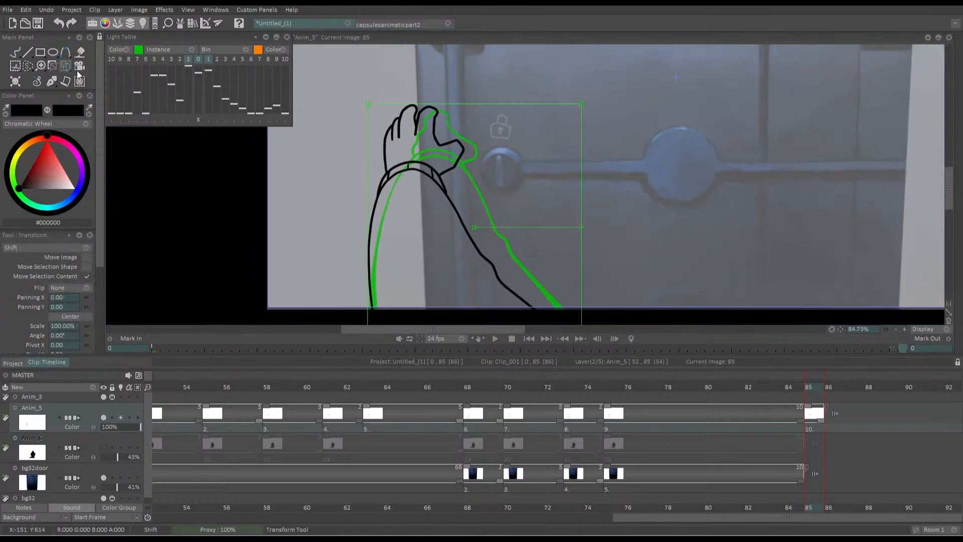
{"action": "left_click_drag", "start_coordinate": [577, 226], "coordinate": [572, 232]}
{"action": "mouse_move", "coordinate": [419, 233]}
{"action": "left_mouse_down"}
{"action": "mouse_move", "coordinate": [360, 267]}
{"action": "mouse_move", "coordinate": [382, 264]}
{"action": "left_mouse_up"}
{"action": "key", "text": "Return"}
{"action": "key", "text": "Left"}
{"action": "key", "text": "Right"}
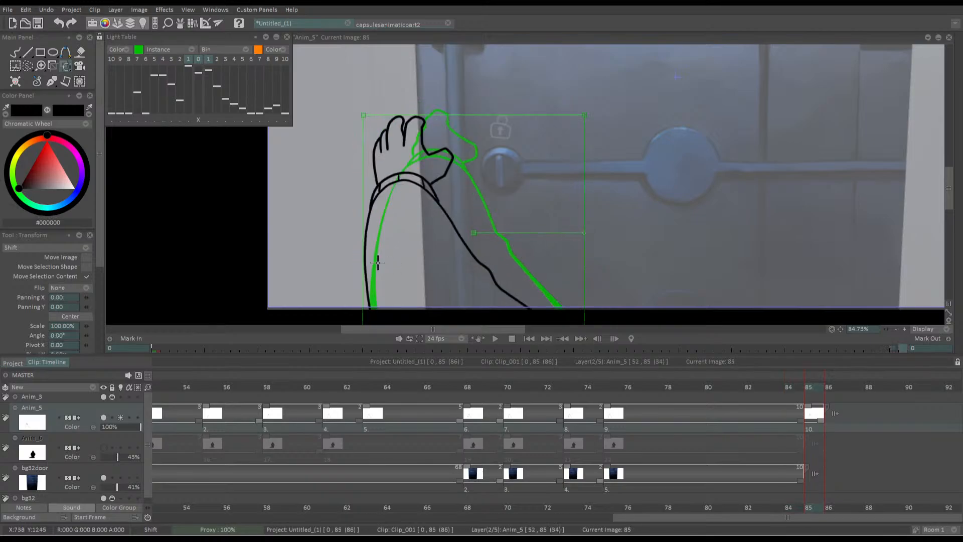
Add a blank drawing at frame 86 of the Anim_5 layer and draw the arm outline in black over the green onion skin
{"action": "key", "text": "Right"}
{"action": "key", "text": "Insert"}
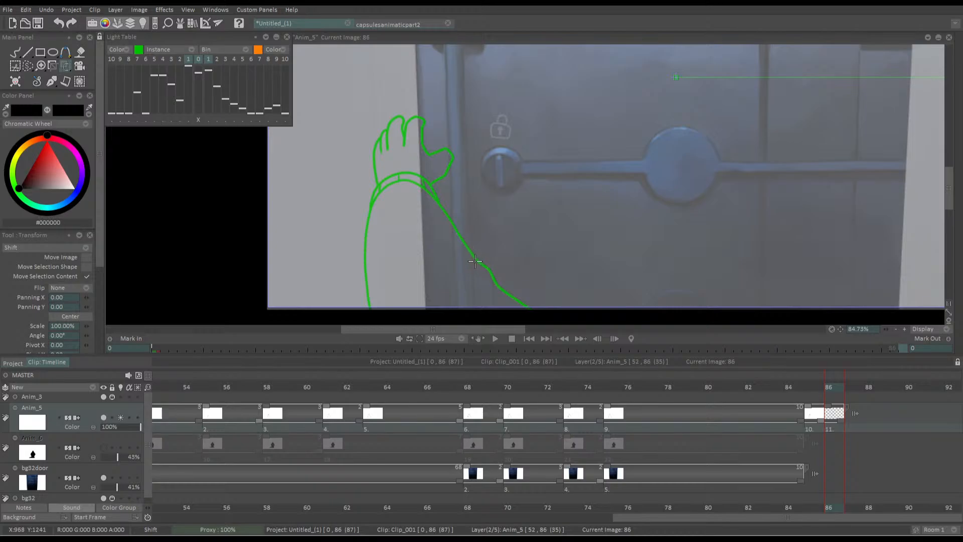
{"action": "key", "text": "b"}
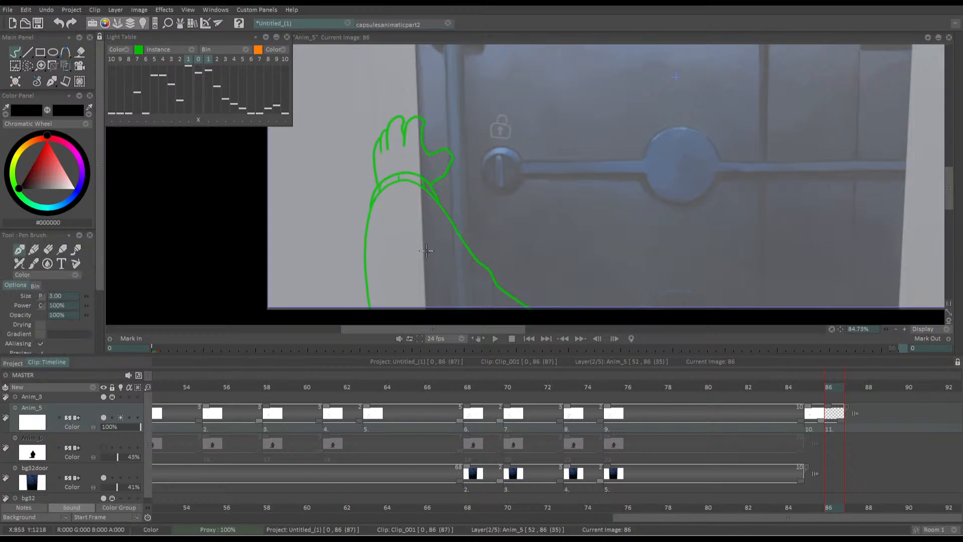
{"action": "scroll", "coordinate": [418, 208], "scroll_direction": "up", "scroll_amount": 4}
{"action": "left_click_drag", "start_coordinate": [418, 209], "coordinate": [457, 211]}
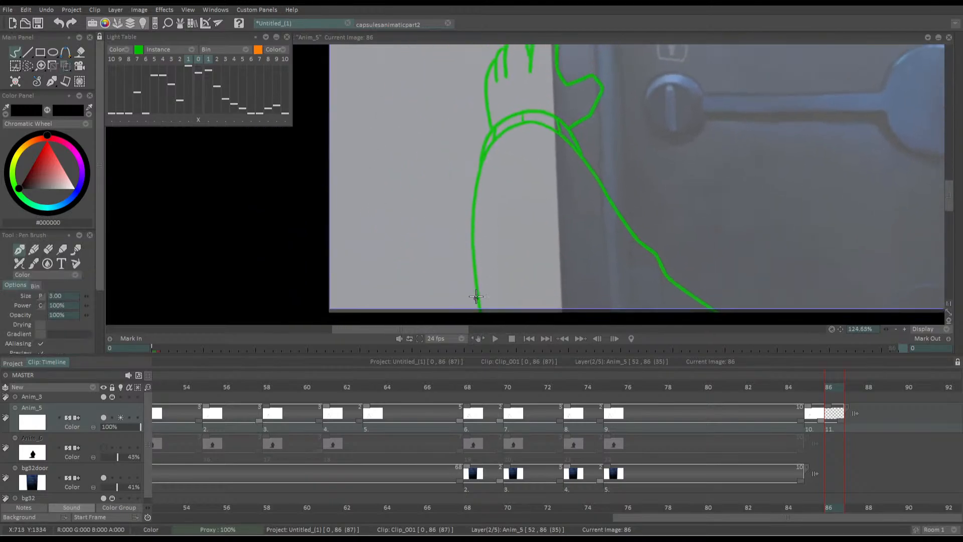
{"action": "mouse_move", "coordinate": [481, 302]}
{"action": "left_mouse_down"}
{"action": "mouse_move", "coordinate": [459, 220]}
{"action": "mouse_move", "coordinate": [475, 134]}
{"action": "mouse_move", "coordinate": [544, 127]}
{"action": "mouse_move", "coordinate": [624, 225]}
{"action": "mouse_move", "coordinate": [709, 303]}
{"action": "left_mouse_up"}
{"action": "left_click_drag", "start_coordinate": [438, 71], "coordinate": [496, 138]}
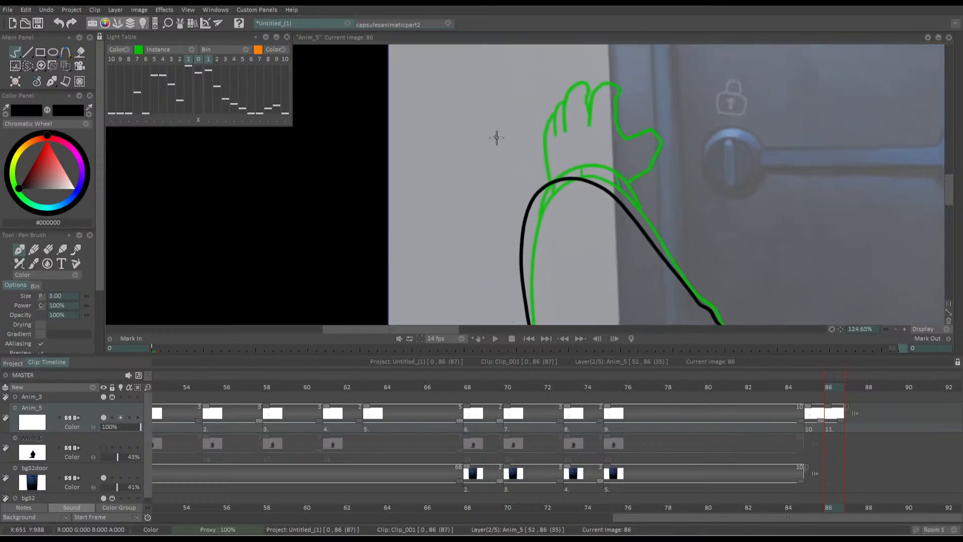
Erase the rounded top of the arm outline and redraw it as a smooth wrist curve joining both arm edges
{"action": "scroll", "coordinate": [497, 135], "scroll_direction": "up", "scroll_amount": 3}
{"action": "key", "text": "e"}
{"action": "mouse_move", "coordinate": [533, 253]}
{"action": "left_mouse_down"}
{"action": "mouse_move", "coordinate": [659, 210]}
{"action": "mouse_move", "coordinate": [550, 219]}
{"action": "left_mouse_up"}
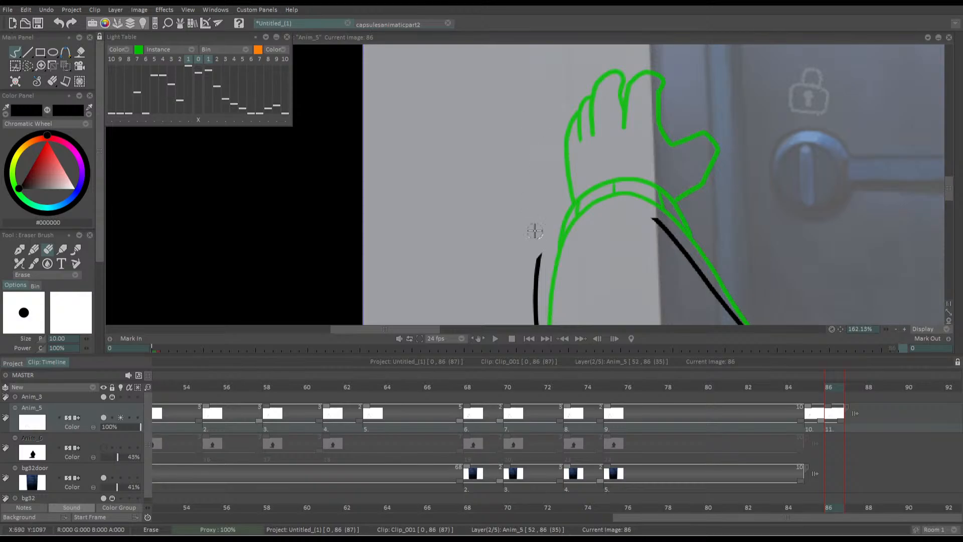
{"action": "key", "text": "e"}
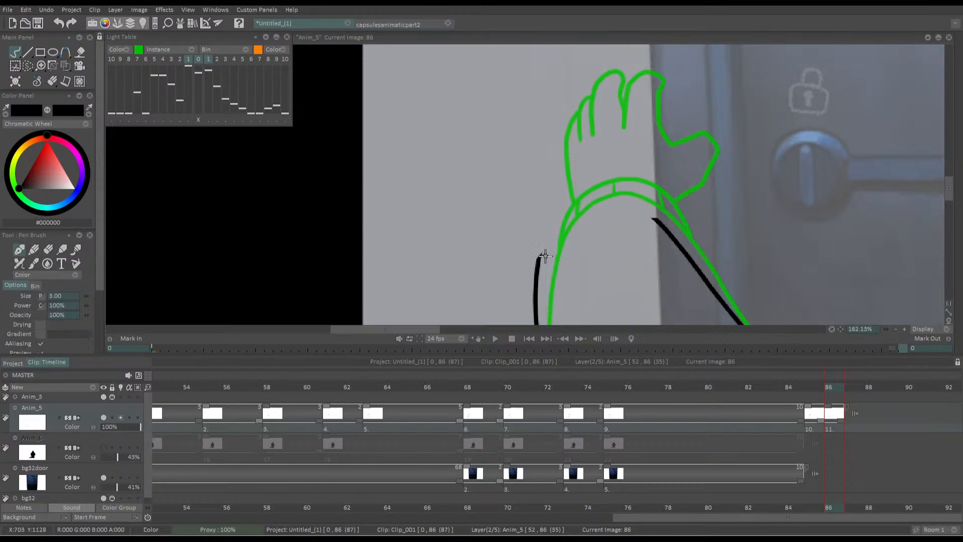
{"action": "mouse_move", "coordinate": [537, 260]}
{"action": "left_mouse_down"}
{"action": "mouse_move", "coordinate": [578, 209]}
{"action": "mouse_move", "coordinate": [612, 204]}
{"action": "mouse_move", "coordinate": [660, 216]}
{"action": "left_mouse_up"}
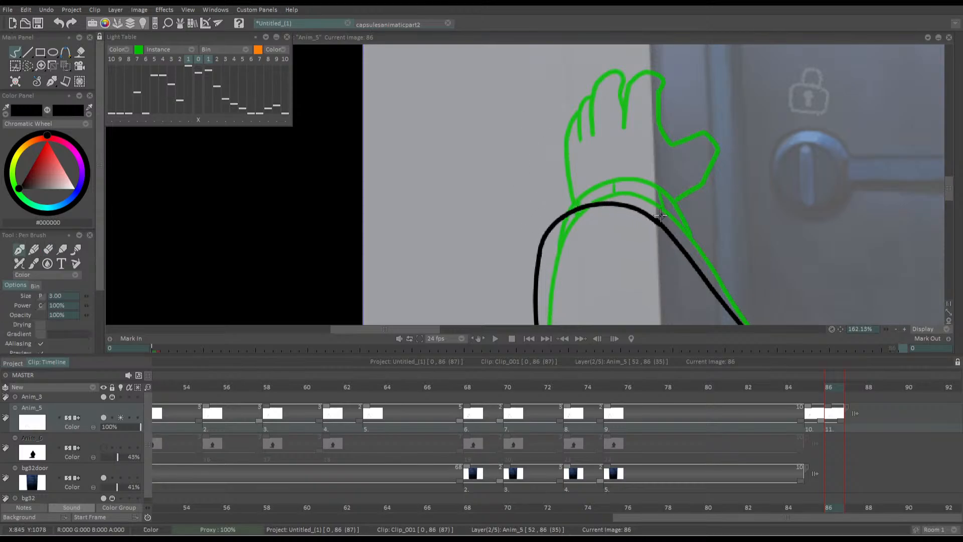
{"action": "mouse_move", "coordinate": [551, 205]}
{"action": "left_mouse_down"}
{"action": "mouse_move", "coordinate": [458, 146]}
{"action": "mouse_move", "coordinate": [527, 191]}
{"action": "left_mouse_up"}
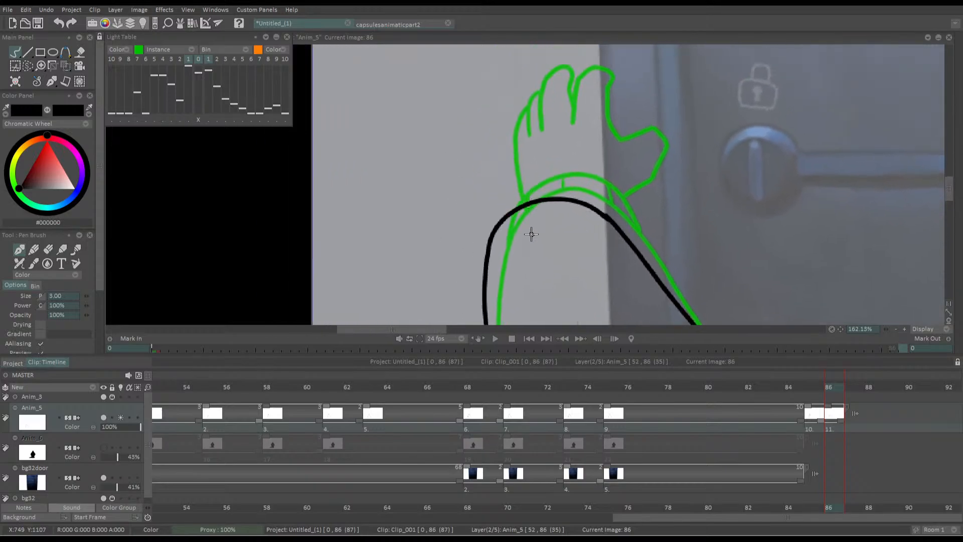
{"action": "key", "text": "ctrl+z"}
{"action": "mouse_move", "coordinate": [487, 254]}
{"action": "left_mouse_down"}
{"action": "mouse_move", "coordinate": [526, 211]}
{"action": "mouse_move", "coordinate": [577, 203]}
{"action": "mouse_move", "coordinate": [613, 220]}
{"action": "left_mouse_up"}
{"action": "key", "text": "ctrl+z"}
{"action": "mouse_move", "coordinate": [485, 263]}
{"action": "left_mouse_down"}
{"action": "mouse_move", "coordinate": [508, 217]}
{"action": "mouse_move", "coordinate": [545, 202]}
{"action": "mouse_move", "coordinate": [613, 220]}
{"action": "left_mouse_up"}
Draw the cuff's upper edge above the wrist curve and divide the band with short cross lines
{"action": "mouse_move", "coordinate": [489, 236]}
{"action": "left_mouse_down"}
{"action": "mouse_move", "coordinate": [501, 203]}
{"action": "mouse_move", "coordinate": [529, 186]}
{"action": "mouse_move", "coordinate": [568, 185]}
{"action": "mouse_move", "coordinate": [593, 203]}
{"action": "mouse_move", "coordinate": [507, 219]}
{"action": "mouse_move", "coordinate": [616, 177]}
{"action": "mouse_move", "coordinate": [618, 163]}
{"action": "mouse_move", "coordinate": [575, 156]}
{"action": "mouse_move", "coordinate": [614, 173]}
{"action": "mouse_move", "coordinate": [605, 157]}
{"action": "mouse_move", "coordinate": [565, 147]}
{"action": "left_mouse_up"}
{"action": "key", "text": "ctrl+z"}
Draw an open hand above the cuff with four spread fingers and a thumb pointing toward the door
{"action": "key", "text": "ctrl+z"}
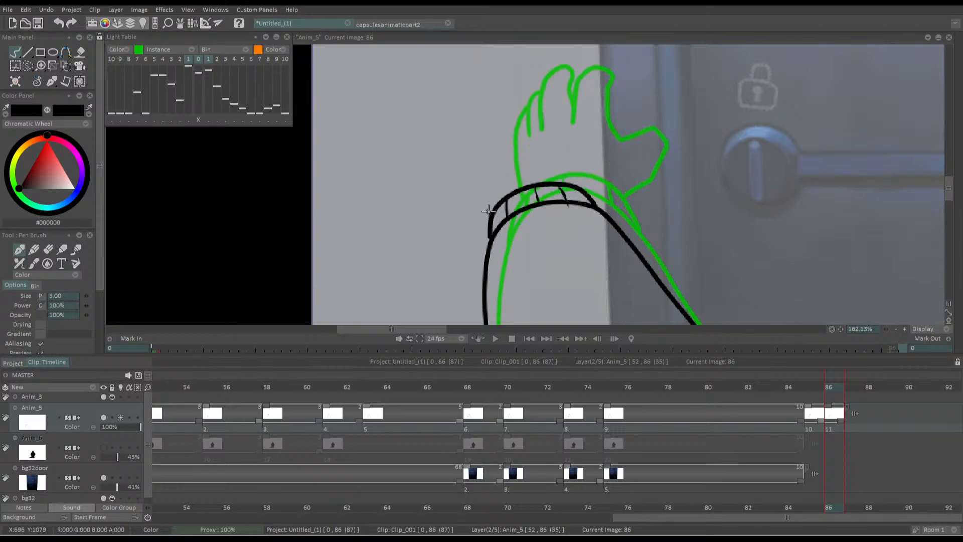
{"action": "mouse_move", "coordinate": [489, 214]}
{"action": "left_mouse_down"}
{"action": "mouse_move", "coordinate": [441, 150]}
{"action": "mouse_move", "coordinate": [468, 155]}
{"action": "mouse_move", "coordinate": [458, 119]}
{"action": "mouse_move", "coordinate": [490, 133]}
{"action": "mouse_move", "coordinate": [489, 93]}
{"action": "mouse_move", "coordinate": [531, 133]}
{"action": "left_mouse_up"}
{"action": "mouse_move", "coordinate": [525, 98]}
{"action": "left_mouse_down"}
{"action": "mouse_move", "coordinate": [568, 142]}
{"action": "mouse_move", "coordinate": [597, 147]}
{"action": "mouse_move", "coordinate": [597, 174]}
{"action": "mouse_move", "coordinate": [577, 182]}
{"action": "mouse_move", "coordinate": [612, 172]}
{"action": "mouse_move", "coordinate": [613, 151]}
{"action": "mouse_move", "coordinate": [569, 152]}
{"action": "mouse_move", "coordinate": [542, 89]}
{"action": "mouse_move", "coordinate": [526, 86]}
{"action": "mouse_move", "coordinate": [521, 132]}
{"action": "mouse_move", "coordinate": [509, 98]}
{"action": "mouse_move", "coordinate": [496, 98]}
{"action": "mouse_move", "coordinate": [498, 142]}
{"action": "mouse_move", "coordinate": [467, 114]}
{"action": "mouse_move", "coordinate": [463, 132]}
{"action": "mouse_move", "coordinate": [475, 156]}
{"action": "mouse_move", "coordinate": [451, 136]}
{"action": "mouse_move", "coordinate": [444, 152]}
{"action": "mouse_move", "coordinate": [486, 217]}
{"action": "left_mouse_up"}
{"action": "key", "text": "ctrl+z"}
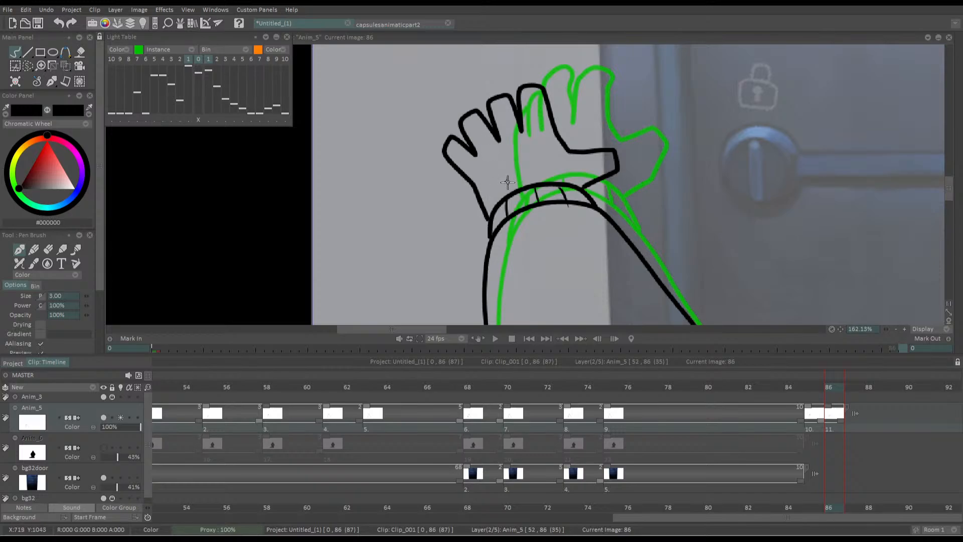
Try holding the drawings at frames 85 and 86 for two frames each and play the animation
{"action": "scroll", "coordinate": [508, 181], "scroll_direction": "down", "scroll_amount": 4}
{"action": "key", "text": "Left"}
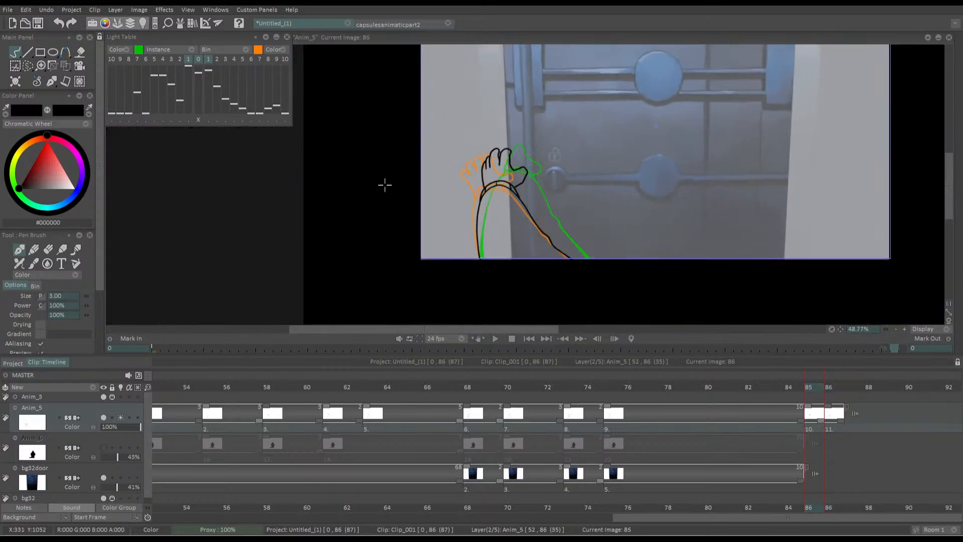
{"action": "key", "text": "Right"}
{"action": "left_click_drag", "start_coordinate": [821, 422], "coordinate": [875, 424]}
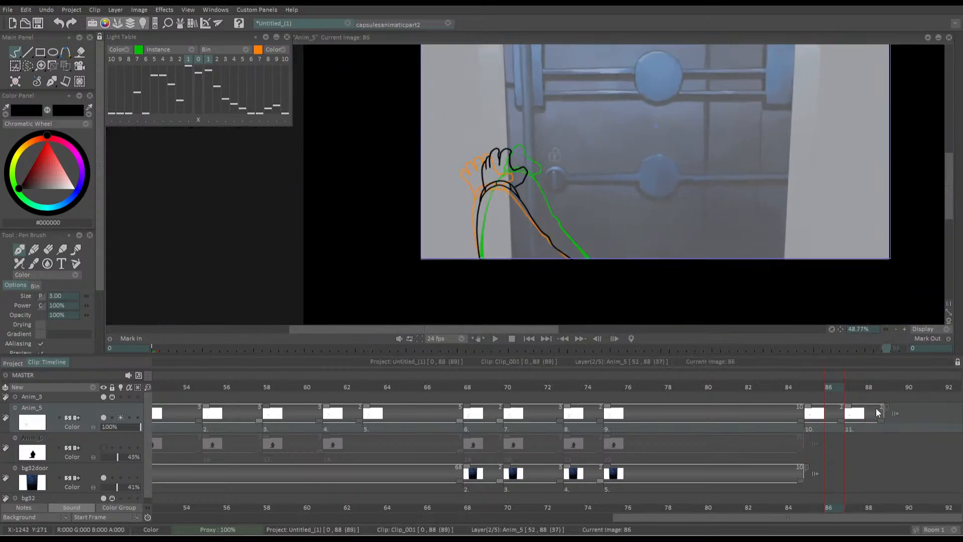
{"action": "key", "text": "Return"}
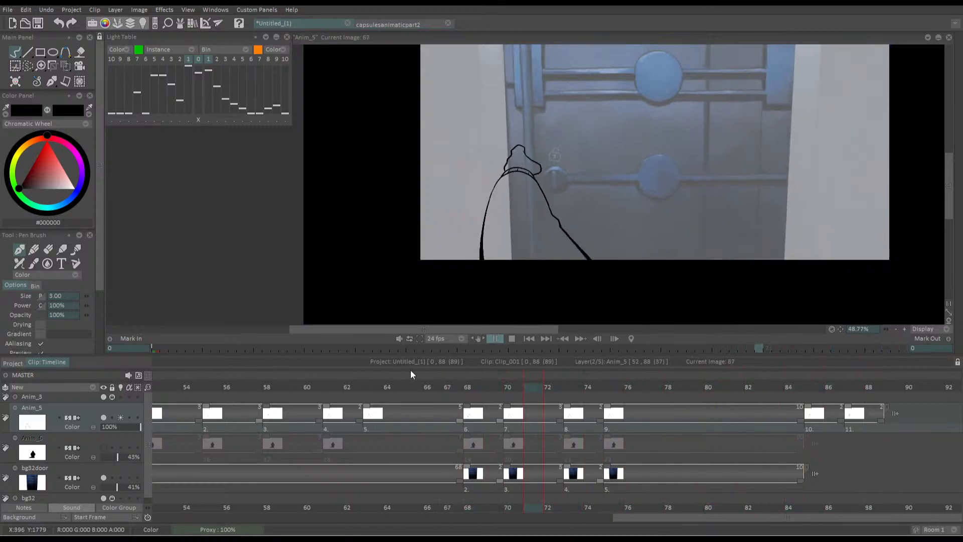
{"action": "key", "text": "Return"}
Shorten the last two Anim_5 drawings to one frame each and play the animation from frame 67
{"action": "left_click_drag", "start_coordinate": [840, 422], "coordinate": [828, 422]}
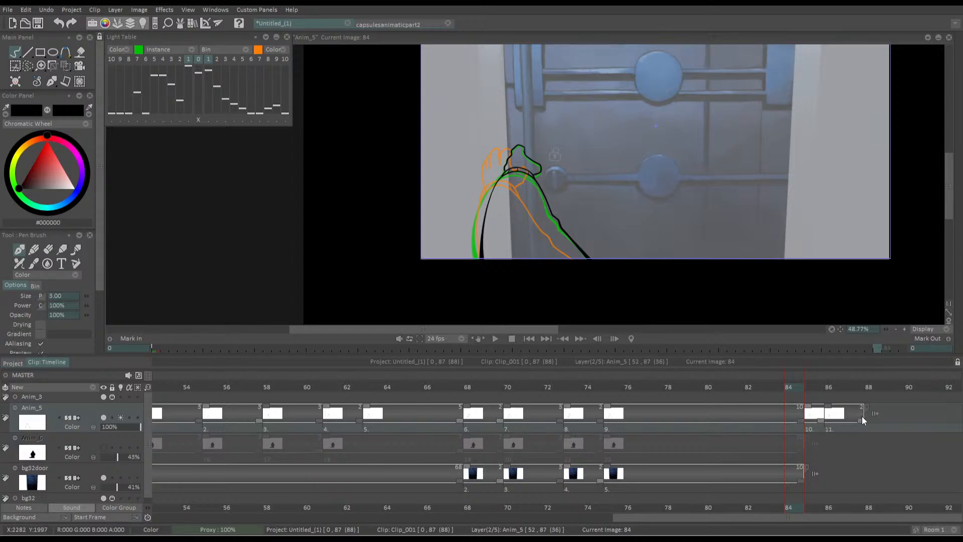
{"action": "left_click_drag", "start_coordinate": [863, 420], "coordinate": [845, 421]}
{"action": "left_click_drag", "start_coordinate": [782, 387], "coordinate": [448, 389]}
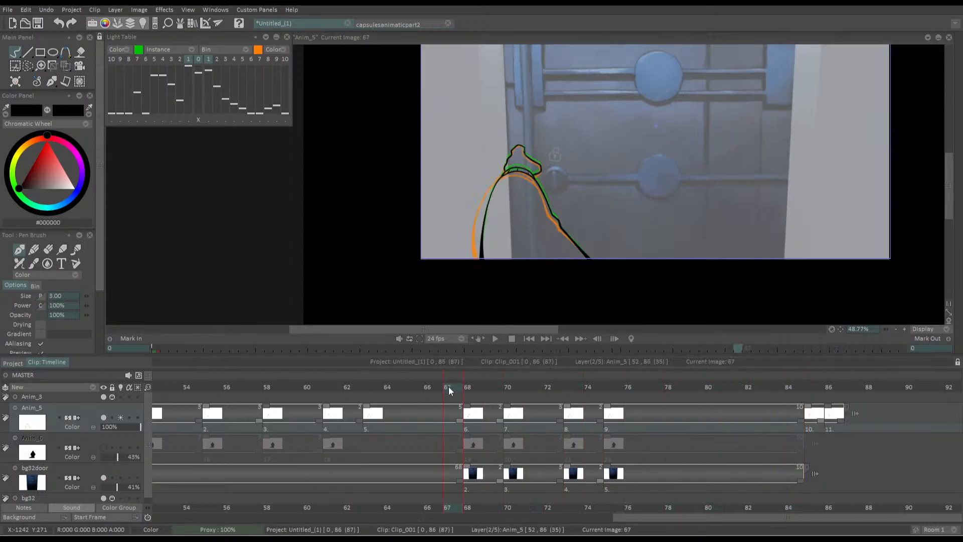
{"action": "key", "text": "Return"}
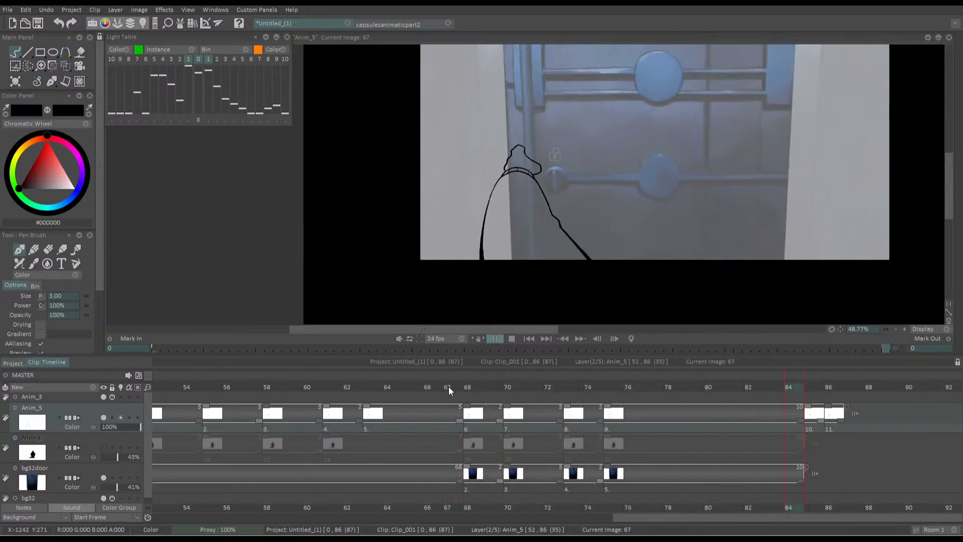
{"action": "key", "text": "Return"}
Shift the open-hand drawing to frame 87 and insert a blank Anim_5 drawing at frame 86
{"action": "left_click", "coordinate": [813, 389]}
{"action": "left_click_drag", "start_coordinate": [820, 420], "coordinate": [831, 405]}
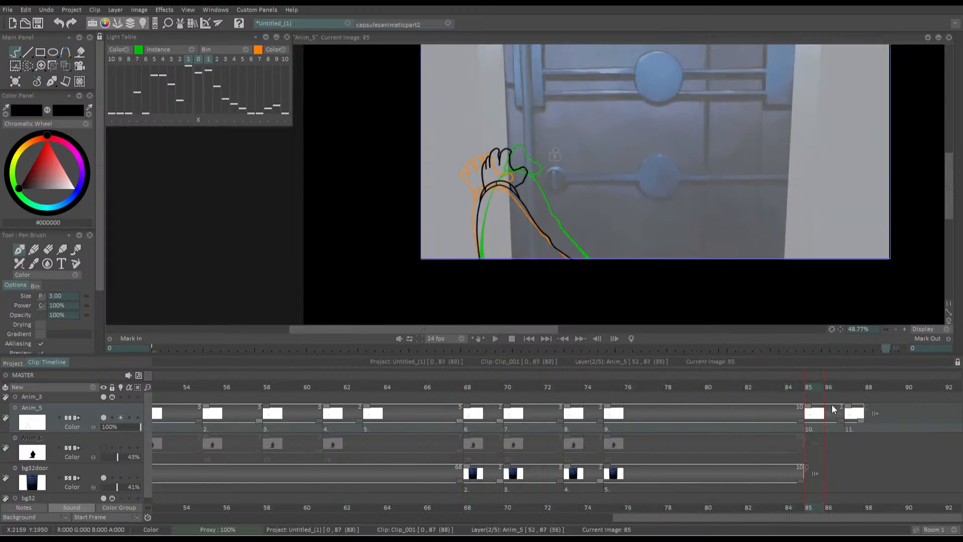
{"action": "left_click", "coordinate": [832, 404]}
{"action": "key", "text": "Insert"}
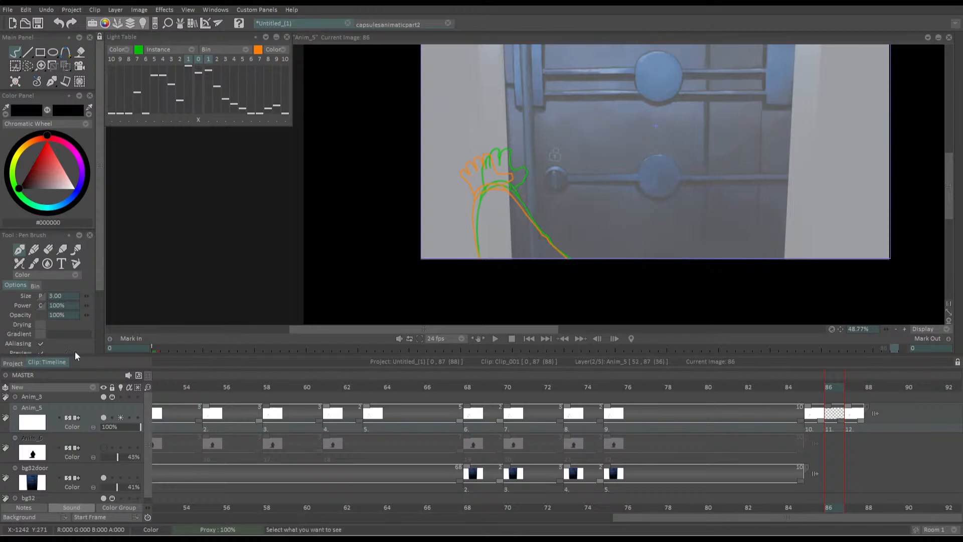
Draw the in-between arm outline and divided cuff on frame 86, staying close to the orange next-frame drawing
{"action": "left_click_drag", "start_coordinate": [483, 220], "coordinate": [483, 97]}
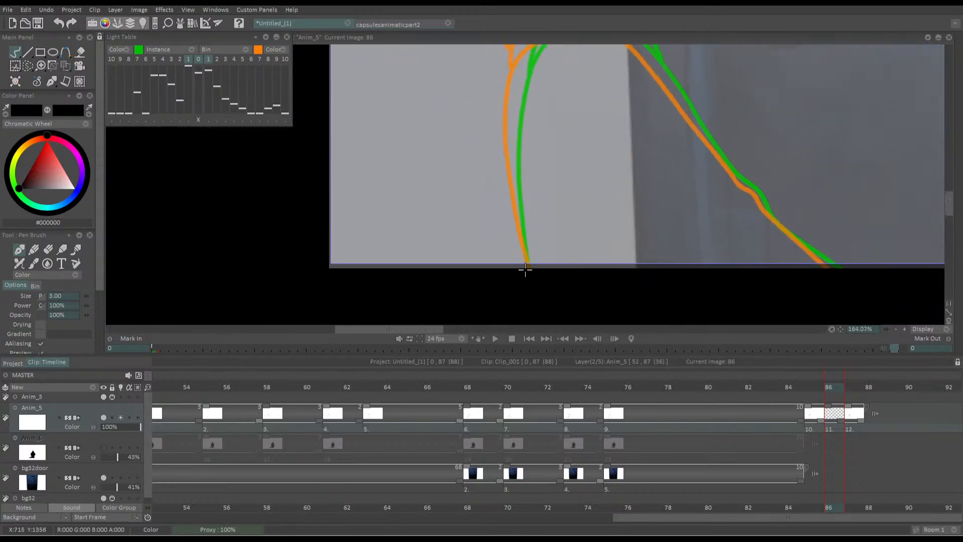
{"action": "mouse_move", "coordinate": [524, 273]}
{"action": "left_mouse_down"}
{"action": "mouse_move", "coordinate": [555, 303]}
{"action": "mouse_move", "coordinate": [534, 248]}
{"action": "mouse_move", "coordinate": [531, 192]}
{"action": "mouse_move", "coordinate": [530, 129]}
{"action": "mouse_move", "coordinate": [546, 84]}
{"action": "mouse_move", "coordinate": [608, 68]}
{"action": "mouse_move", "coordinate": [660, 93]}
{"action": "mouse_move", "coordinate": [747, 201]}
{"action": "mouse_move", "coordinate": [856, 304]}
{"action": "left_mouse_up"}
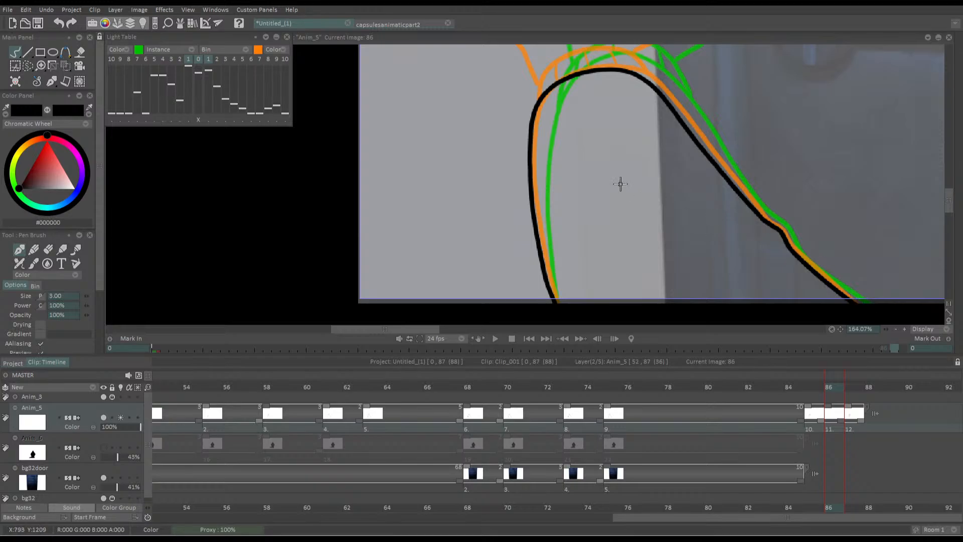
{"action": "mouse_move", "coordinate": [503, 126]}
{"action": "left_mouse_down"}
{"action": "mouse_move", "coordinate": [532, 195]}
{"action": "mouse_move", "coordinate": [509, 133]}
{"action": "left_mouse_up"}
{"action": "left_click_drag", "start_coordinate": [552, 184], "coordinate": [576, 126]}
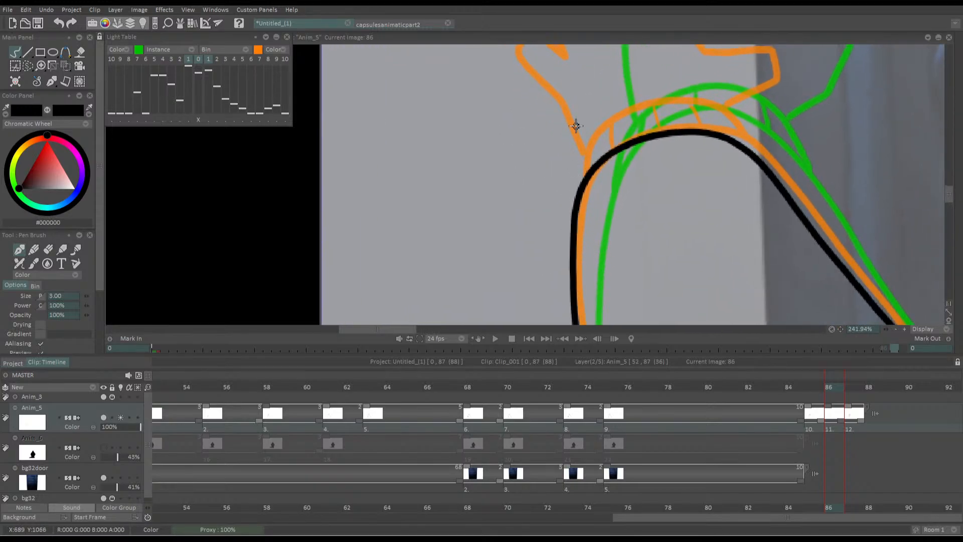
{"action": "mouse_move", "coordinate": [579, 185]}
{"action": "left_mouse_down"}
{"action": "mouse_move", "coordinate": [595, 134]}
{"action": "mouse_move", "coordinate": [625, 115]}
{"action": "mouse_move", "coordinate": [703, 110]}
{"action": "mouse_move", "coordinate": [731, 140]}
{"action": "left_mouse_up"}
{"action": "left_click_drag", "start_coordinate": [608, 128], "coordinate": [605, 152]}
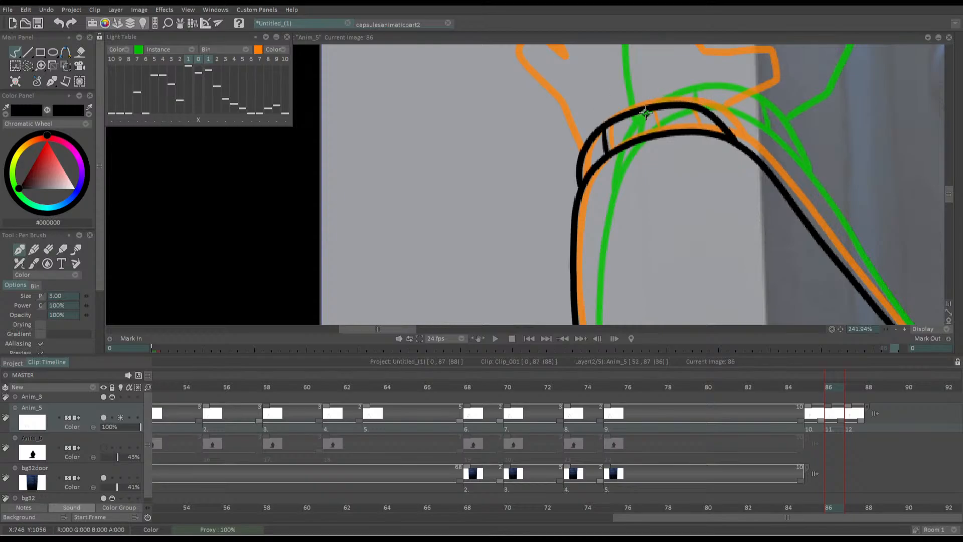
{"action": "mouse_move", "coordinate": [646, 114]}
{"action": "left_mouse_down"}
{"action": "mouse_move", "coordinate": [653, 139]}
{"action": "mouse_move", "coordinate": [696, 128]}
{"action": "left_mouse_up"}
Draw the in-between hand above the cuff, with spread fingers and thumb slightly inside the orange onion-skin outline
{"action": "left_click_drag", "start_coordinate": [560, 103], "coordinate": [580, 210]}
{"action": "mouse_move", "coordinate": [598, 265]}
{"action": "left_mouse_down"}
{"action": "mouse_move", "coordinate": [568, 210]}
{"action": "mouse_move", "coordinate": [533, 182]}
{"action": "mouse_move", "coordinate": [533, 159]}
{"action": "mouse_move", "coordinate": [555, 155]}
{"action": "mouse_move", "coordinate": [581, 171]}
{"action": "mouse_move", "coordinate": [558, 137]}
{"action": "mouse_move", "coordinate": [564, 115]}
{"action": "mouse_move", "coordinate": [612, 136]}
{"action": "mouse_move", "coordinate": [600, 93]}
{"action": "mouse_move", "coordinate": [630, 92]}
{"action": "mouse_move", "coordinate": [648, 115]}
{"action": "mouse_move", "coordinate": [650, 76]}
{"action": "mouse_move", "coordinate": [680, 74]}
{"action": "mouse_move", "coordinate": [711, 144]}
{"action": "mouse_move", "coordinate": [791, 188]}
{"action": "mouse_move", "coordinate": [770, 206]}
{"action": "mouse_move", "coordinate": [717, 220]}
{"action": "left_mouse_up"}
{"action": "scroll", "coordinate": [446, 153], "scroll_direction": "down", "scroll_amount": 5}
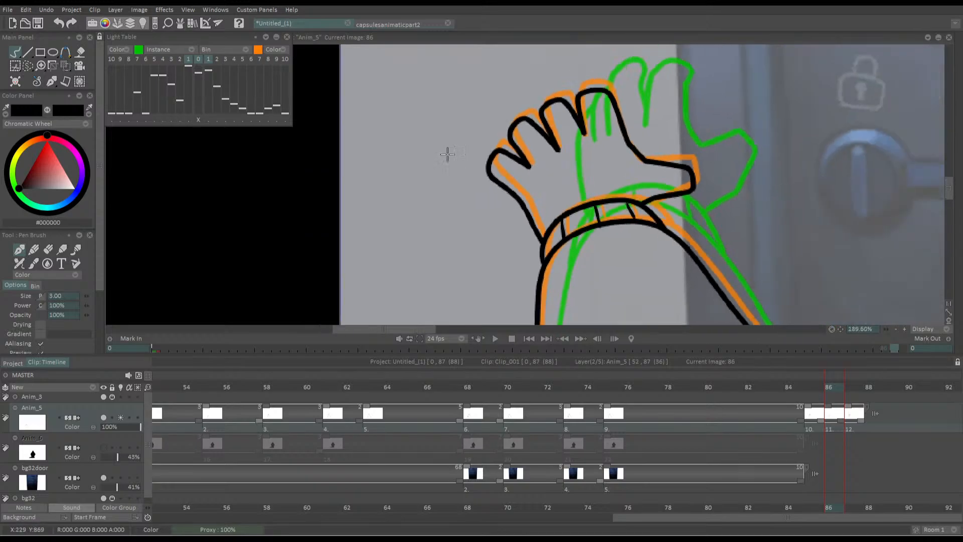
Extend the last open-hand drawing's hold through frame 97 and play back the hand's movement from the lock
{"action": "key", "text": "Left"}
{"action": "key", "text": "Left"}
{"action": "key", "text": "Left"}
{"action": "key", "text": "Left"}
{"action": "key", "text": "Left"}
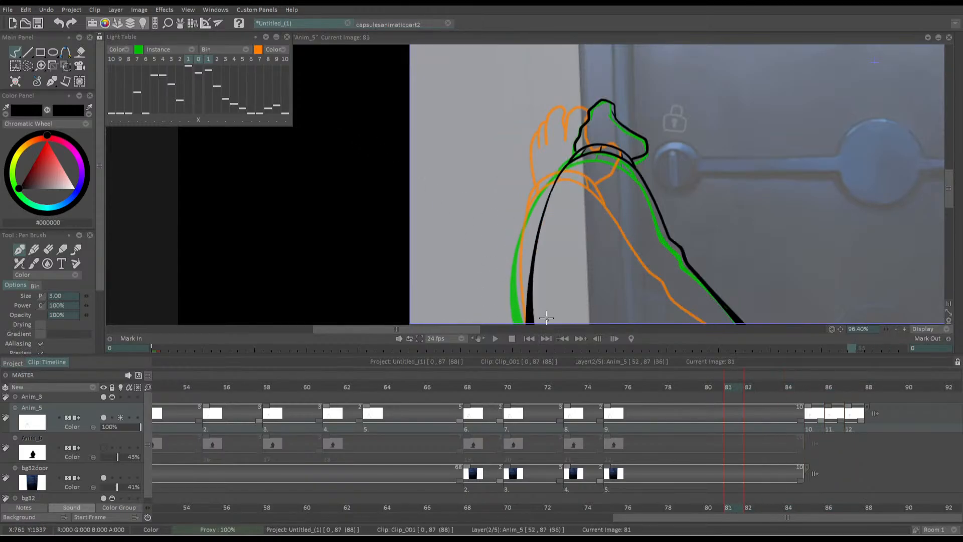
{"action": "scroll", "coordinate": [600, 232], "scroll_direction": "down", "scroll_amount": 3}
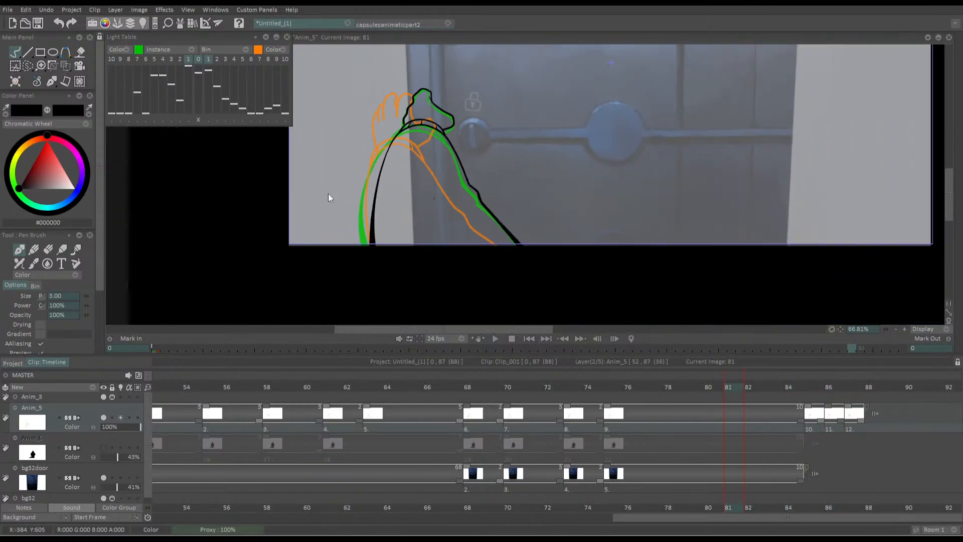
{"action": "left_click_drag", "start_coordinate": [717, 385], "coordinate": [698, 385]}
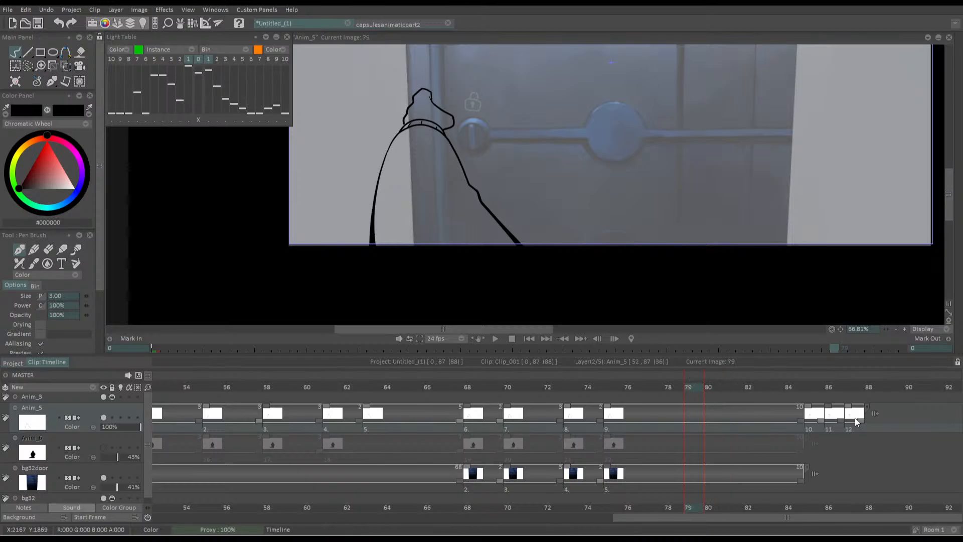
{"action": "left_click_drag", "start_coordinate": [860, 420], "coordinate": [904, 396]}
{"action": "key", "text": "space"}
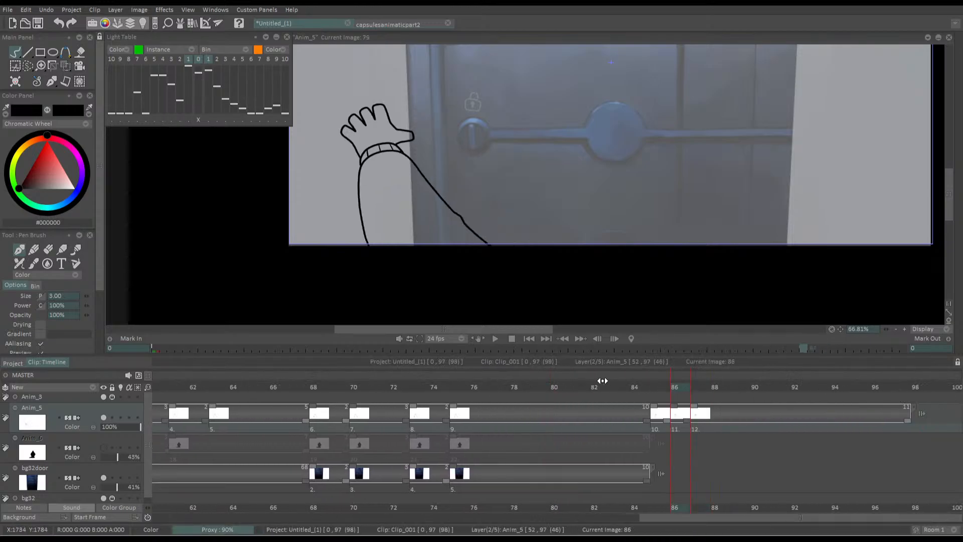
{"action": "key", "text": "space"}
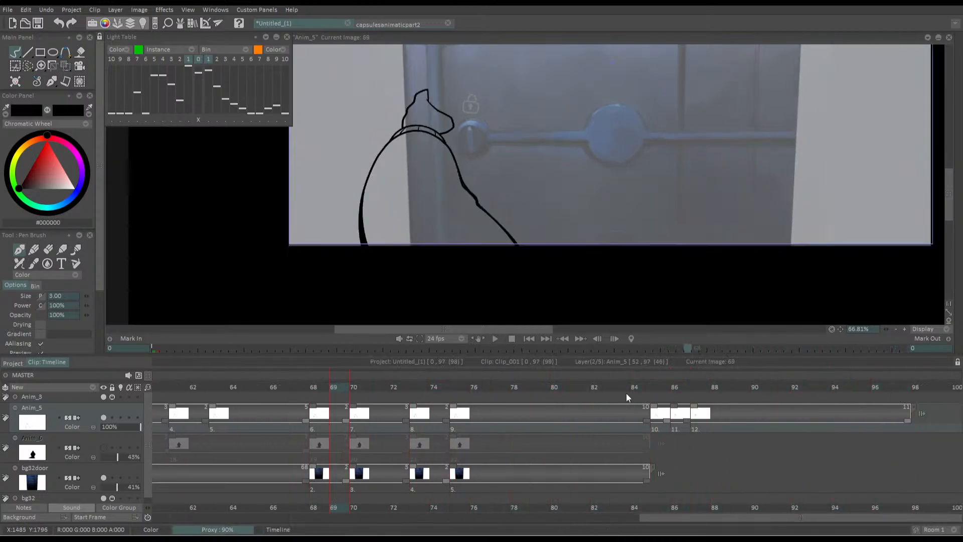
{"action": "key", "text": "Return"}
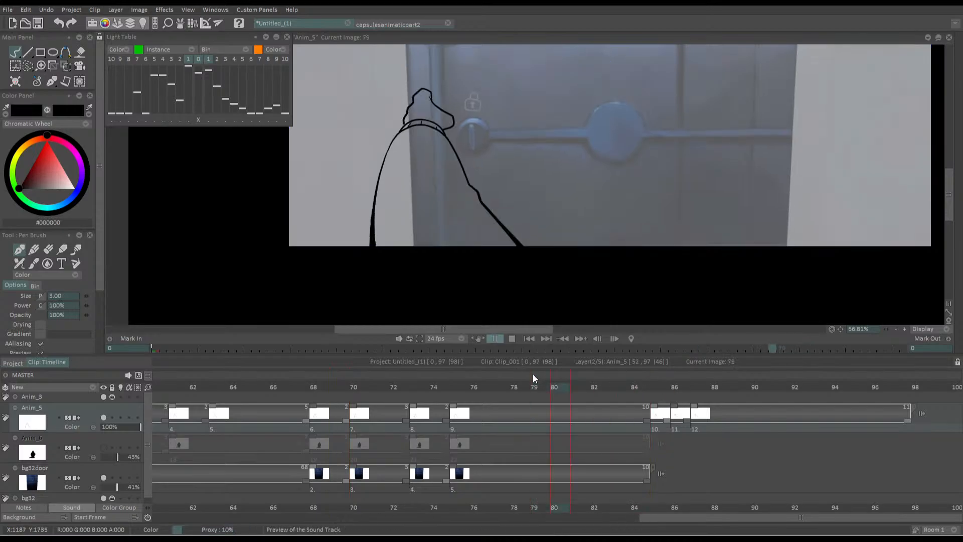
{"action": "key", "text": "Return"}
Hold the in-between drawing at frame 86 for two frames and play back the full shot
{"action": "left_click_drag", "start_coordinate": [687, 420], "coordinate": [705, 420]}
{"action": "key", "text": "space"}
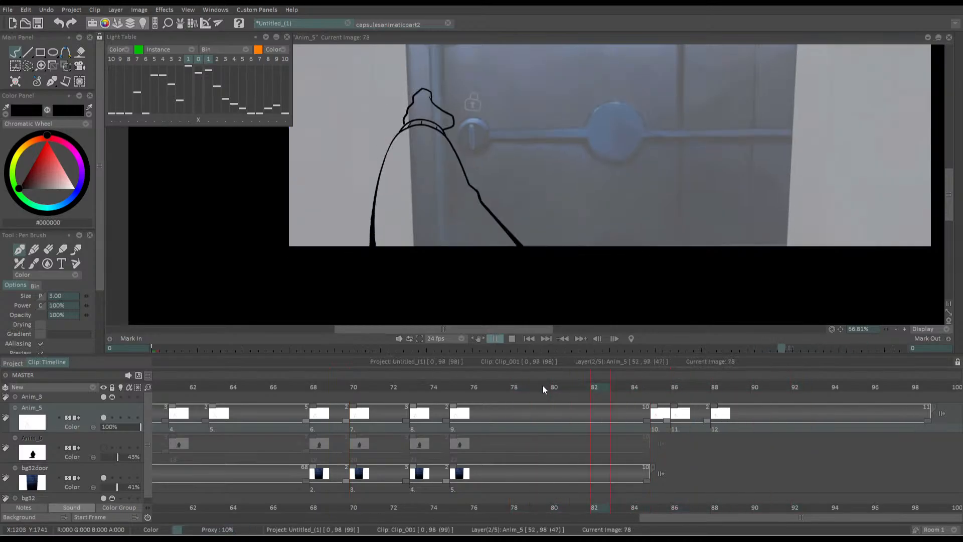
{"action": "scroll", "coordinate": [502, 254], "scroll_direction": "down", "scroll_amount": 3}
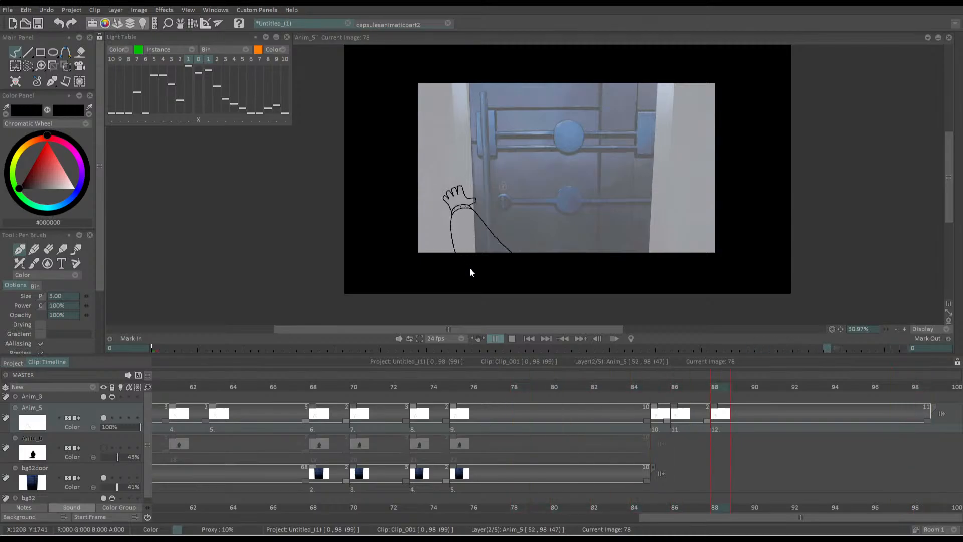
{"action": "key", "text": "space"}
Delete the partly closed hand drawing at frame 85 and review the shortened transition into the open hand
{"action": "left_click", "coordinate": [663, 386]}
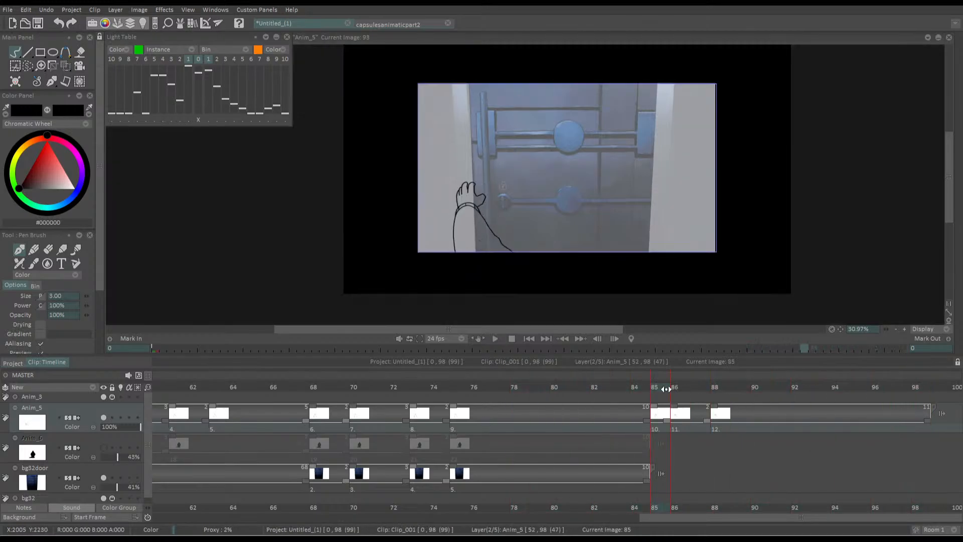
{"action": "key", "text": "Delete"}
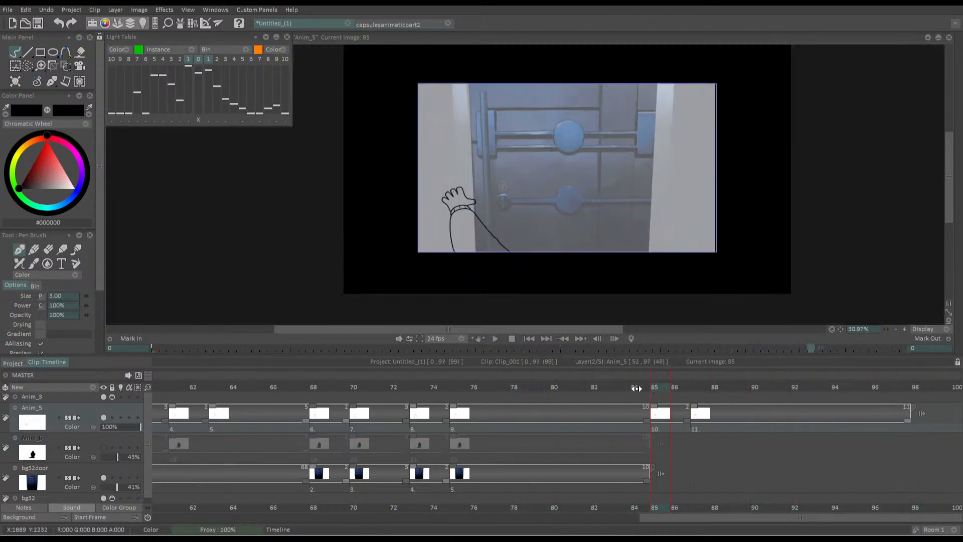
{"action": "left_click", "coordinate": [480, 387]}
{"action": "key", "text": "space"}
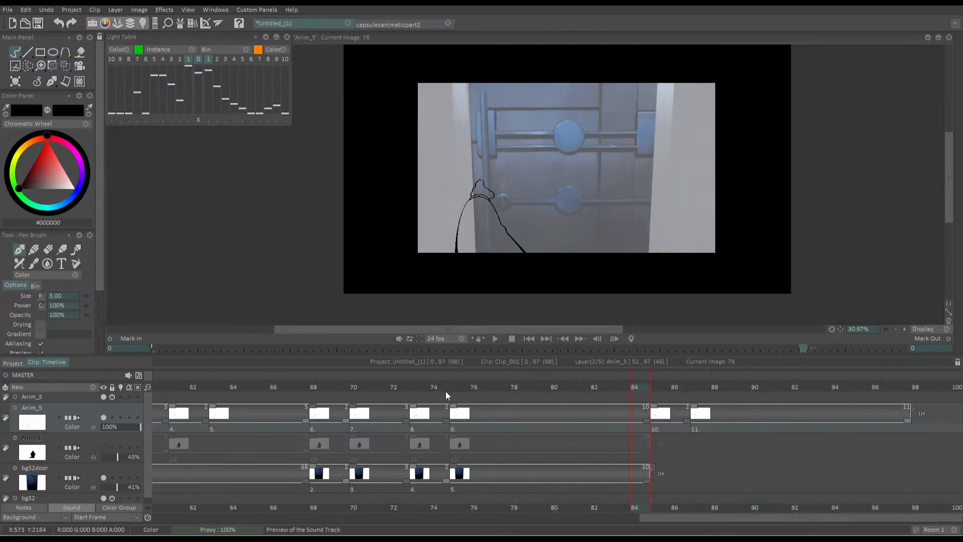
{"action": "key", "text": "space"}
{"action": "left_click_drag", "start_coordinate": [654, 387], "coordinate": [695, 389]}
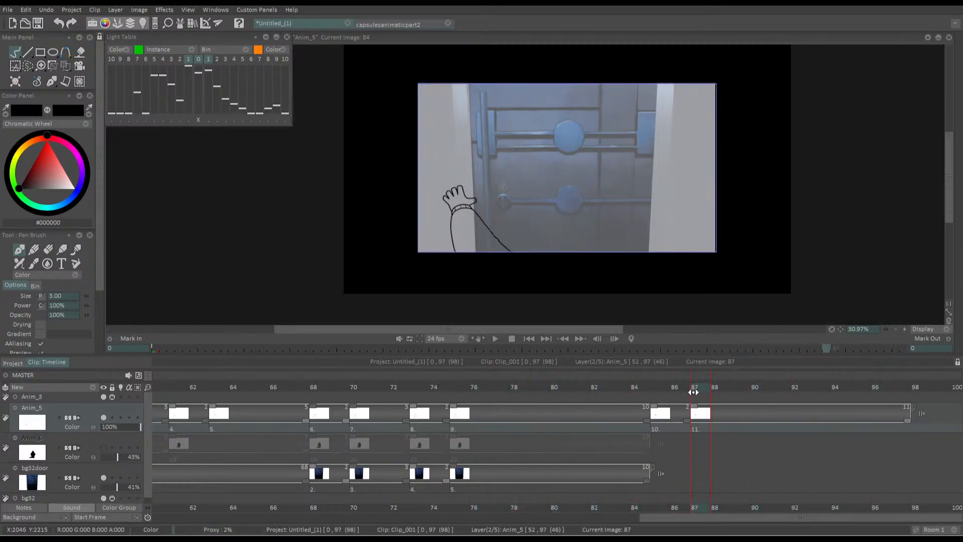
Rotate the in-between open-hand drawing at frame 85 slightly and shift it right toward the door lock
{"action": "key", "text": "Left"}
{"action": "key", "text": "Left"}
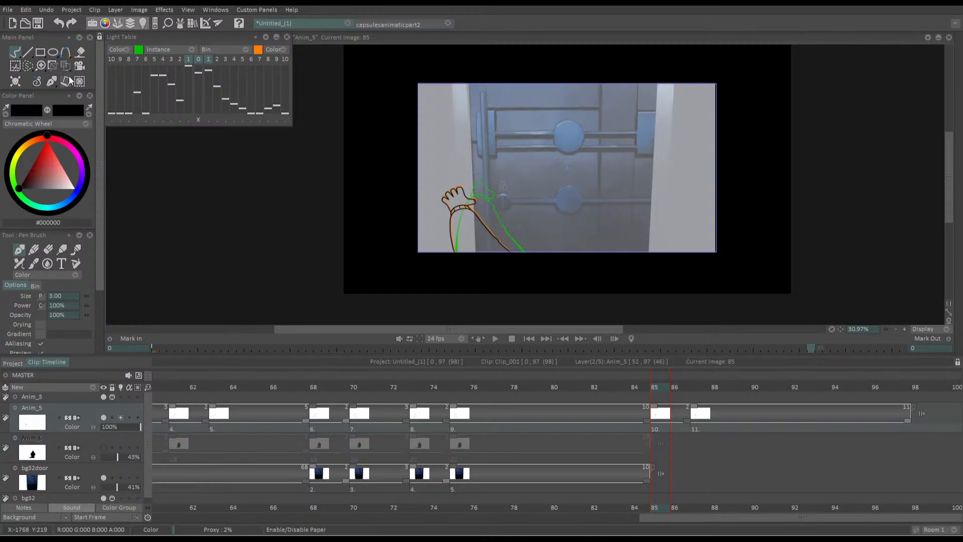
{"action": "left_click", "coordinate": [79, 81]}
{"action": "left_click_drag", "start_coordinate": [515, 221], "coordinate": [515, 226]}
{"action": "left_click_drag", "start_coordinate": [452, 238], "coordinate": [462, 236]}
{"action": "key", "text": "Return"}
Shift the final open-hand drawing at frame 87 right to sit close to the in-between, checking the two against each other
{"action": "key", "text": "Right"}
{"action": "key", "text": "Right"}
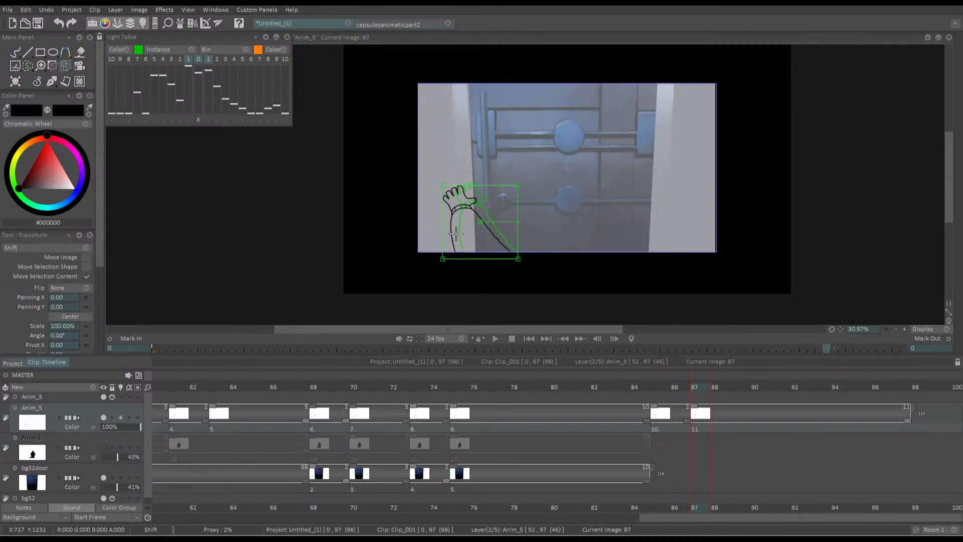
{"action": "key", "text": "Return"}
{"action": "key", "text": "Return"}
{"action": "mouse_move", "coordinate": [654, 386]}
{"action": "left_mouse_down"}
{"action": "mouse_move", "coordinate": [533, 384]}
{"action": "mouse_move", "coordinate": [657, 388]}
{"action": "left_mouse_up"}
{"action": "key", "text": "Return"}
{"action": "key", "text": "Return"}
{"action": "key", "text": "Right"}
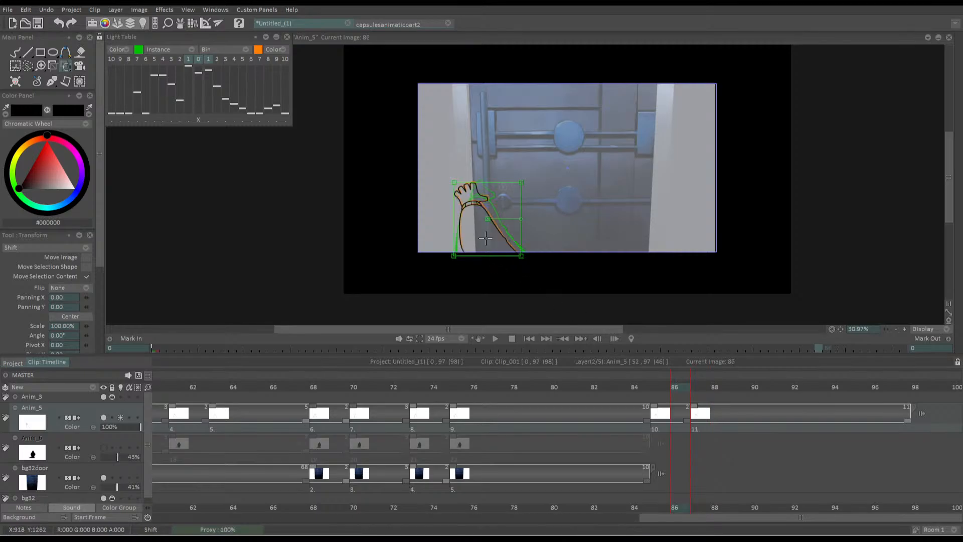
Rotate the in-between arm drawing held on frame 86 by 1.18° and nudge it by -1 horizontally and 2 vertically
{"action": "key", "text": "Right"}
{"action": "key", "text": "Left"}
{"action": "left_click_drag", "start_coordinate": [521, 219], "coordinate": [520, 218]}
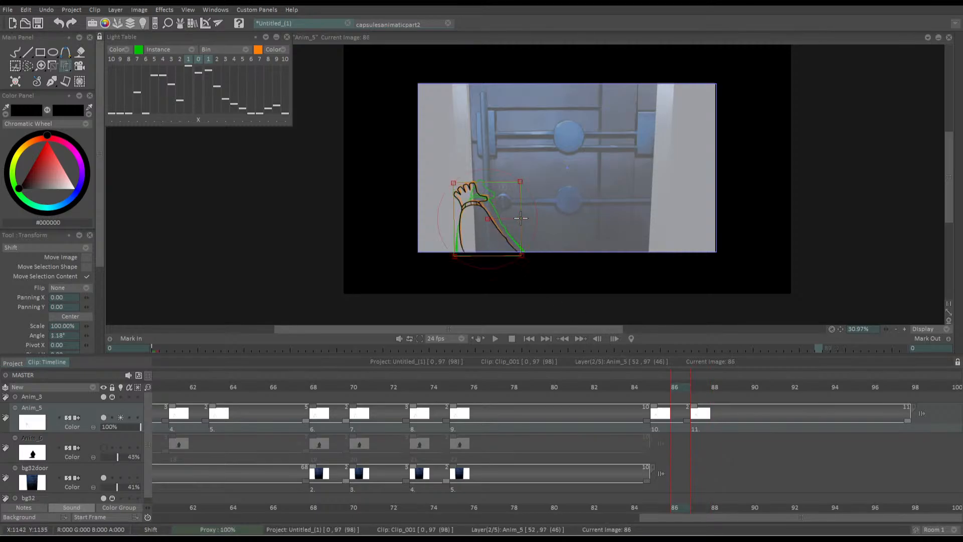
{"action": "left_click_drag", "start_coordinate": [462, 222], "coordinate": [466, 225]}
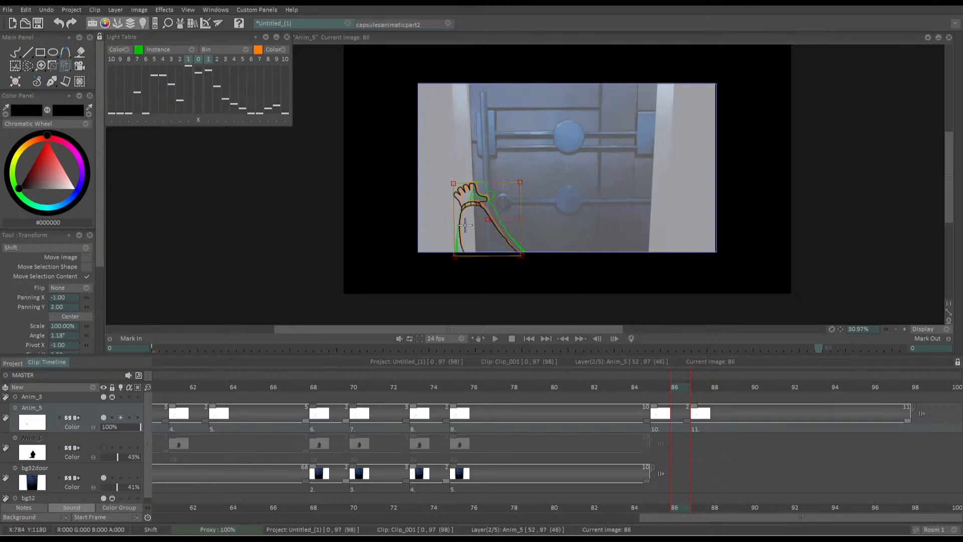
{"action": "key", "text": "Left"}
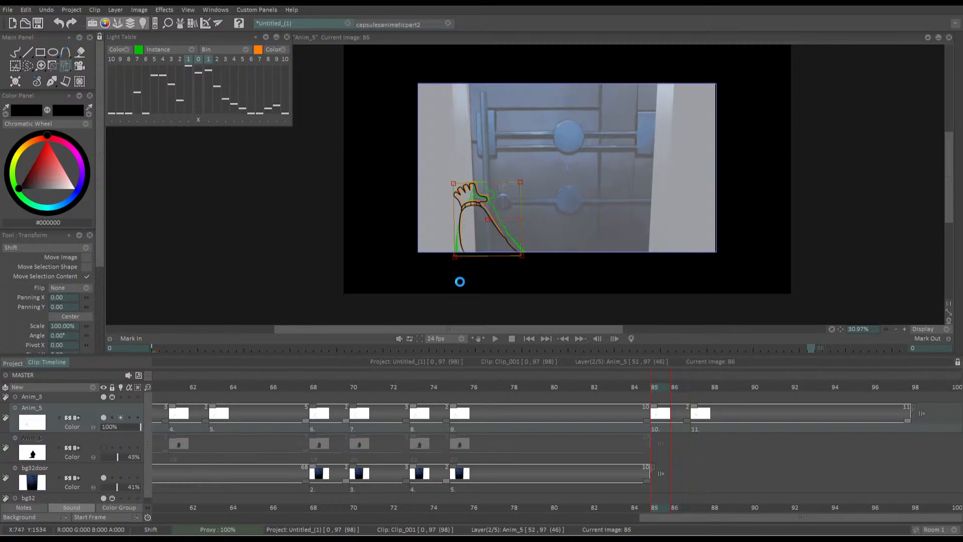
Scrub back through the lock grab, play back the opening hand, and step through its last drawings
{"action": "left_click", "coordinate": [638, 388]}
{"action": "mouse_move", "coordinate": [639, 387]}
{"action": "left_mouse_down"}
{"action": "mouse_move", "coordinate": [700, 397]}
{"action": "mouse_move", "coordinate": [579, 403]}
{"action": "left_mouse_up"}
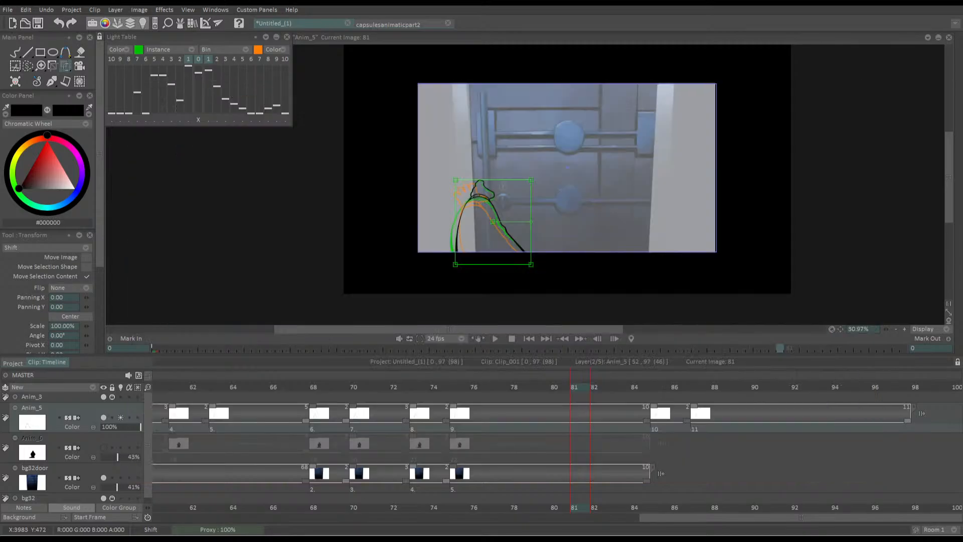
{"action": "mouse_move", "coordinate": [664, 387]}
{"action": "left_mouse_down"}
{"action": "mouse_move", "coordinate": [695, 387]}
{"action": "mouse_move", "coordinate": [456, 410]}
{"action": "left_mouse_up"}
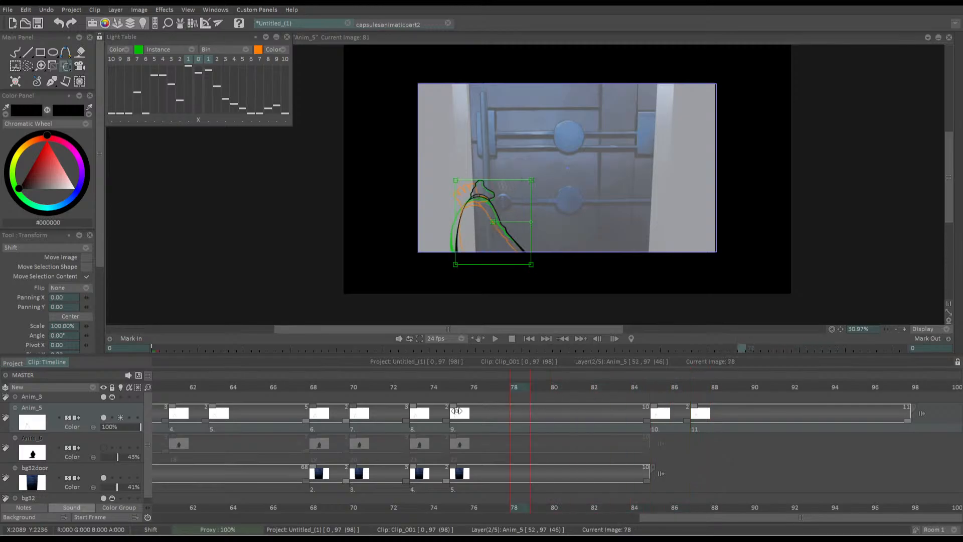
{"action": "left_click", "coordinate": [405, 414]}
{"action": "key", "text": "space"}
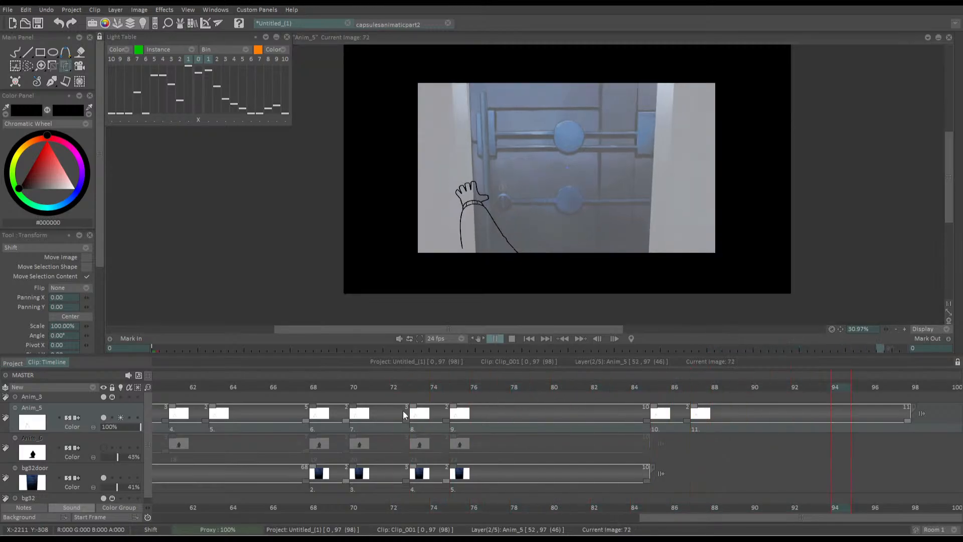
{"action": "key", "text": "space"}
{"action": "key", "text": "Left"}
{"action": "key", "text": "Left"}
{"action": "key", "text": "Left"}
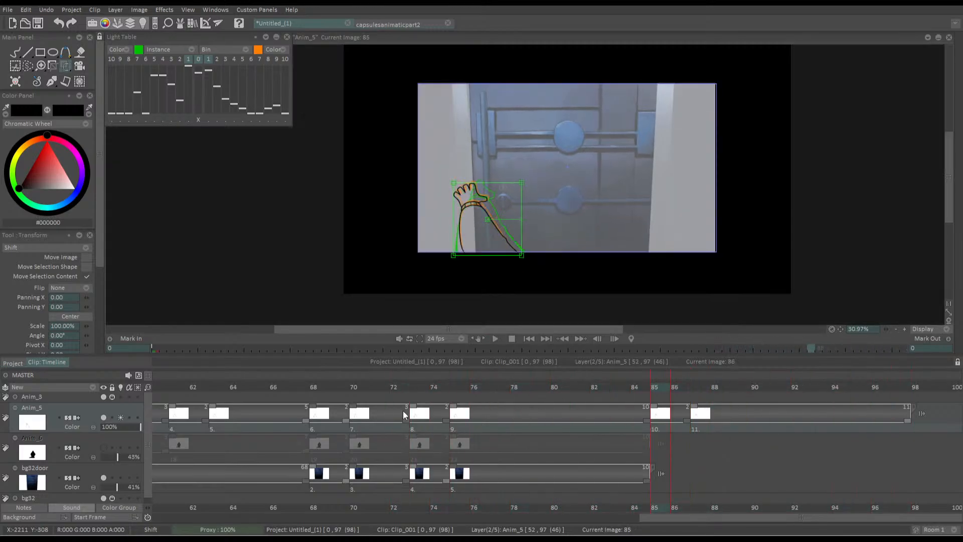
{"action": "key", "text": "Right"}
Extend the lower arm lines of the open-hand drawing at frame 87 to the picture's bottom edge with the Pen Brush
{"action": "key", "text": "b"}
{"action": "scroll", "coordinate": [483, 164], "scroll_direction": "up", "scroll_amount": 6}
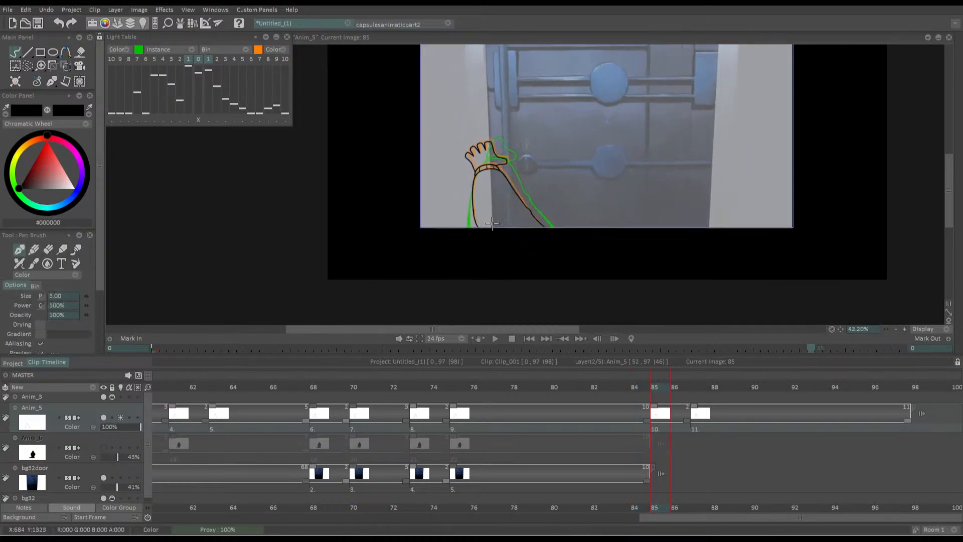
{"action": "key", "text": "Right"}
{"action": "key", "text": "Right"}
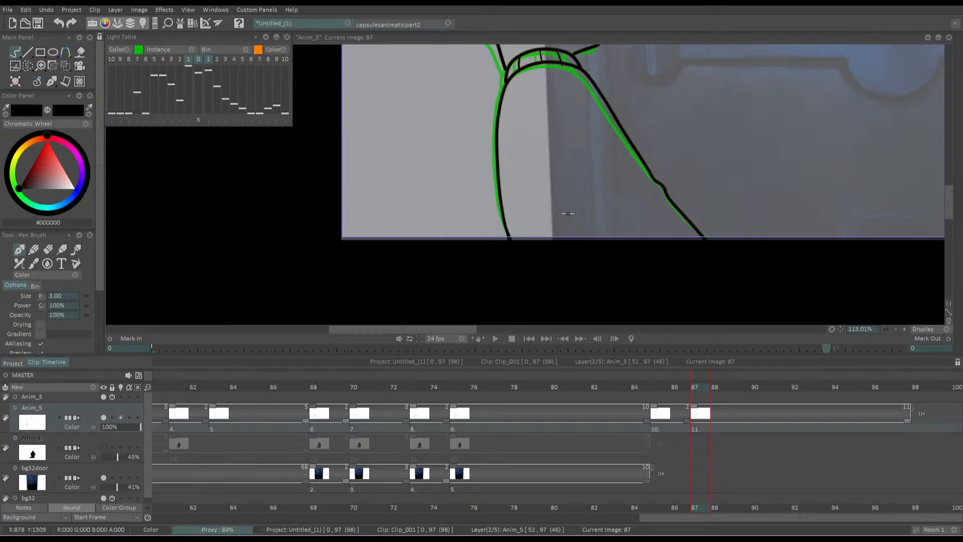
{"action": "scroll", "coordinate": [480, 182], "scroll_direction": "down", "scroll_amount": 4}
{"action": "scroll", "coordinate": [479, 182], "scroll_direction": "down", "scroll_amount": 1}
{"action": "left_click_drag", "start_coordinate": [479, 182], "coordinate": [426, 223]}
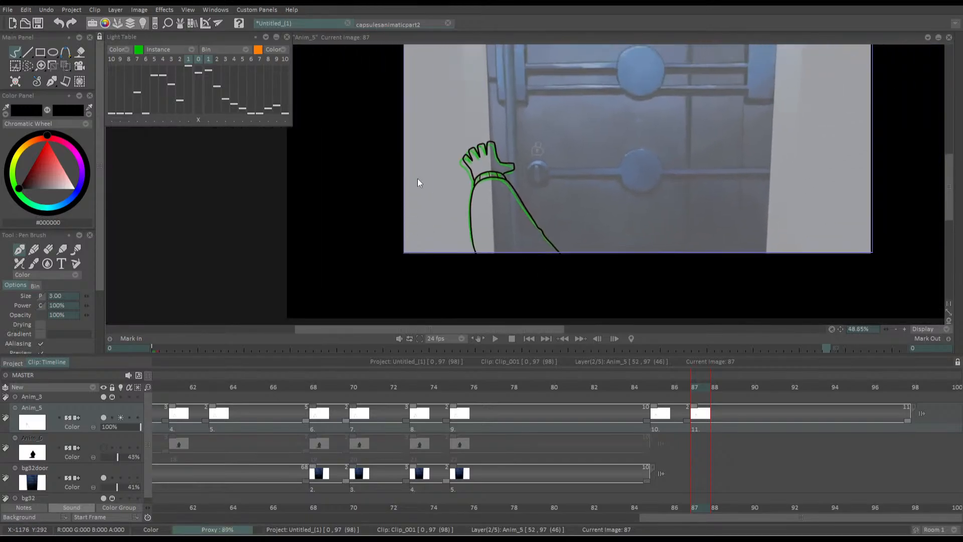
Show the Anim_6 silhouette layer again and play back the shot from frame 62
{"action": "left_click_drag", "start_coordinate": [580, 384], "coordinate": [181, 319]}
{"action": "left_click", "coordinate": [103, 445]}
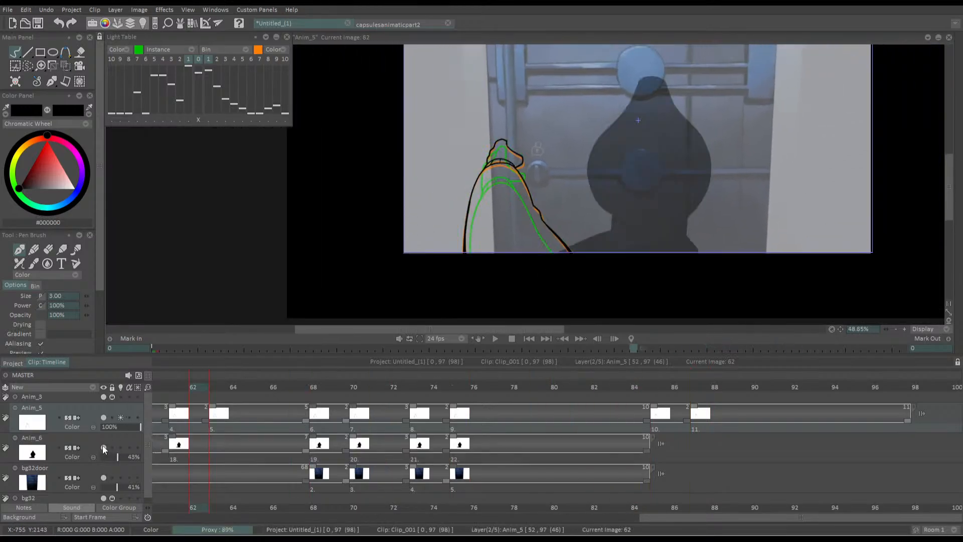
{"action": "key", "text": "space"}
{"action": "key", "text": "space"}
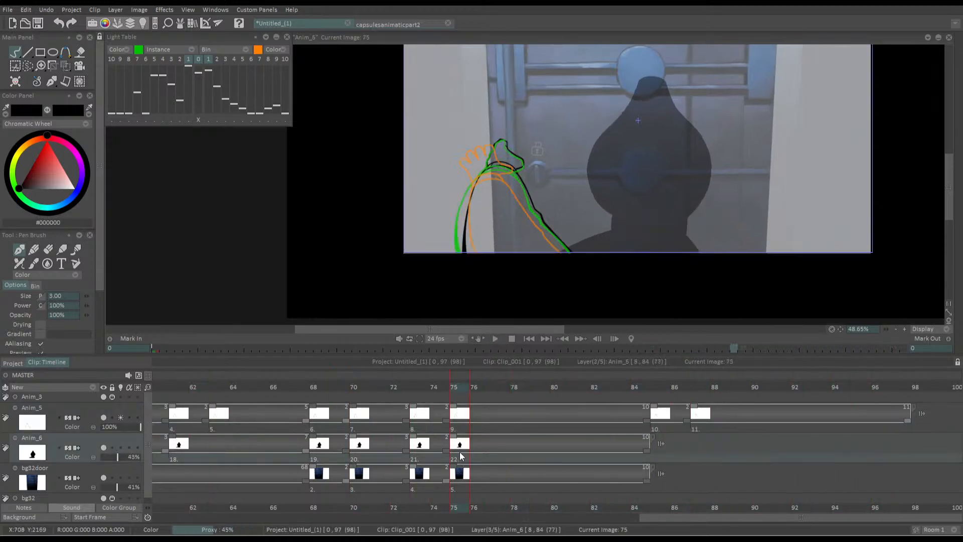
Duplicate the silhouette drawing at frame 85 on Anim_6, tilt it about -4.8°, and shift it slightly right and down
{"action": "left_click", "coordinate": [658, 394]}
{"action": "key", "text": "shift+d"}
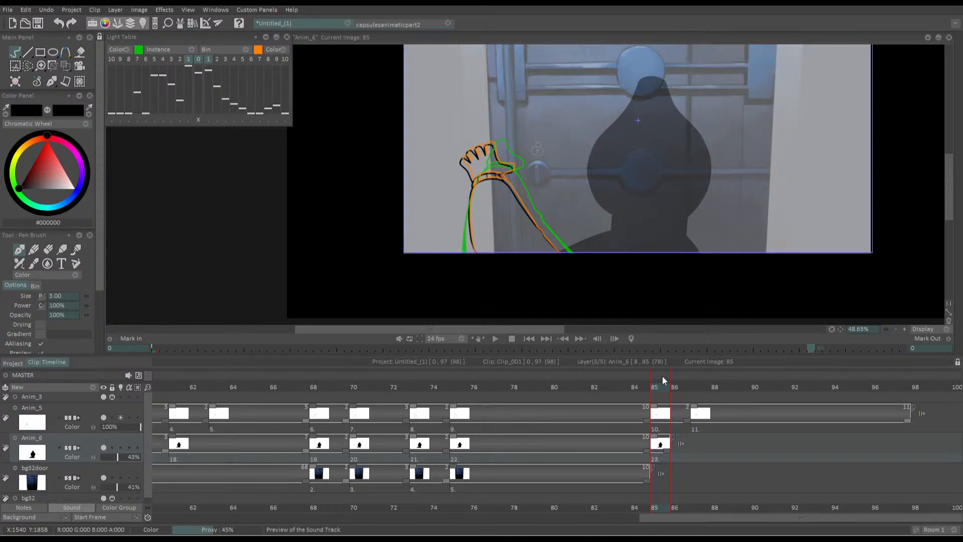
{"action": "mouse_move", "coordinate": [69, 69]}
{"action": "left_click", "coordinate": [95, 81]}
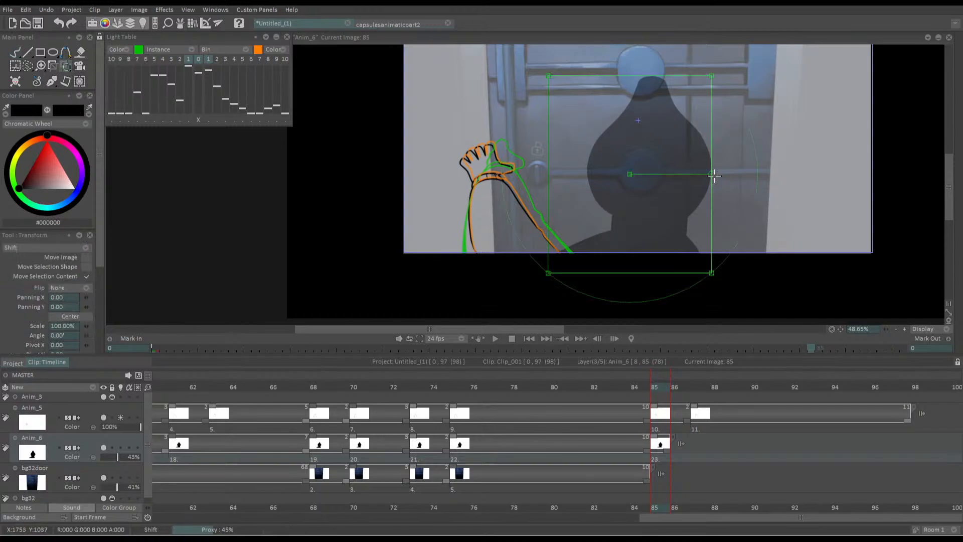
{"action": "left_click_drag", "start_coordinate": [712, 176], "coordinate": [711, 182]}
{"action": "left_click_drag", "start_coordinate": [592, 162], "coordinate": [601, 166]}
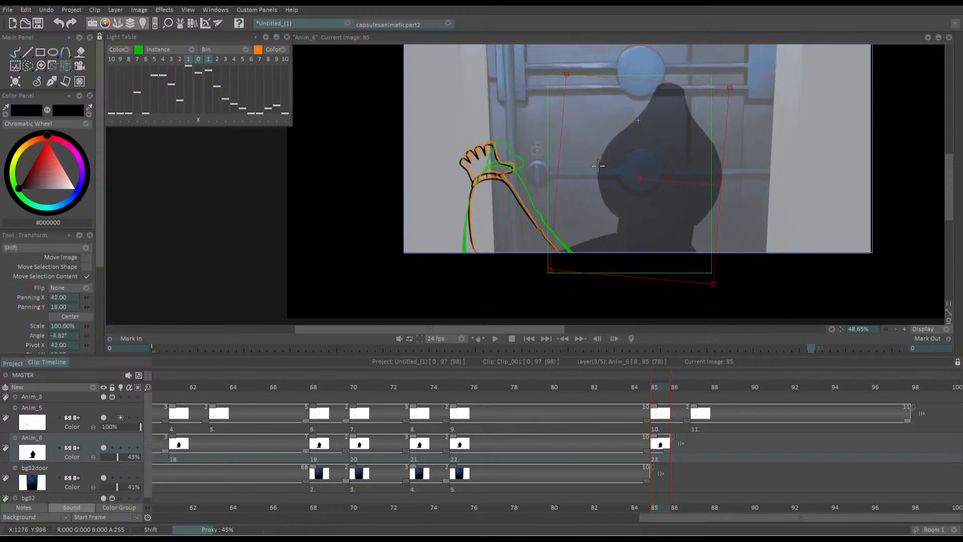
{"action": "key", "text": "Return"}
Nudge the tilted silhouette at frame 85 left and slightly down, comparing it with the previous frame
{"action": "key", "text": "Left"}
{"action": "key", "text": "Right"}
{"action": "left_click_drag", "start_coordinate": [569, 239], "coordinate": [566, 242]}
{"action": "key", "text": "Left"}
{"action": "key", "text": "Right"}
{"action": "key", "text": "Left"}
{"action": "key", "text": "Right"}
{"action": "key", "text": "Return"}
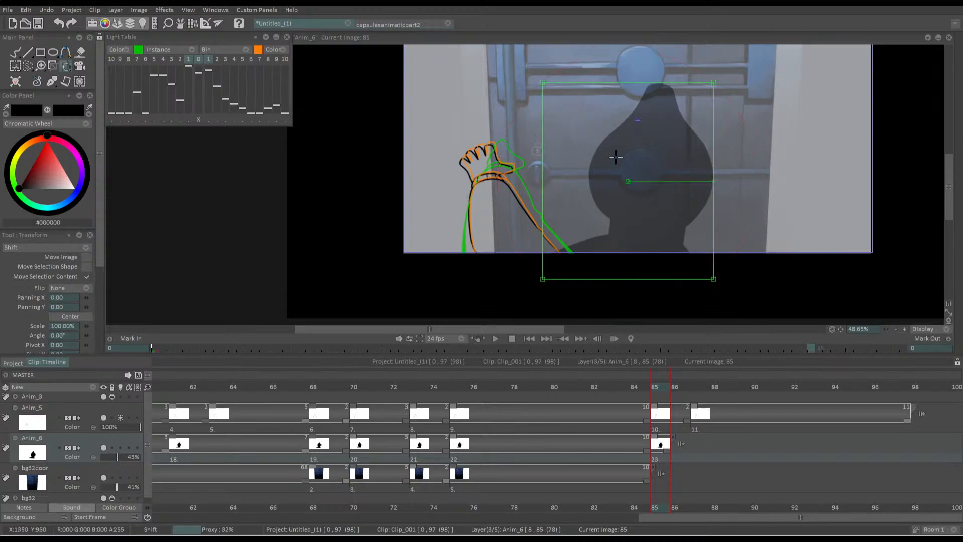
{"action": "key", "text": "Left"}
{"action": "key", "text": "Right"}
{"action": "key", "text": "Left"}
{"action": "key", "text": "Right"}
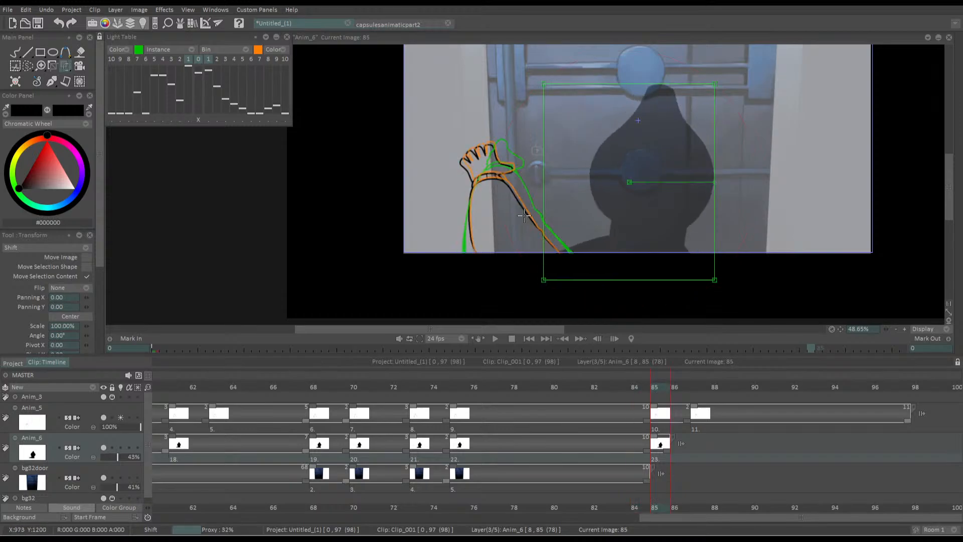
Add a blank drawing at frame 86 on Anim_6 and turn on the layer's light table for tracing with the Pen Brush
{"action": "key", "text": "Right"}
{"action": "key", "text": "Insert"}
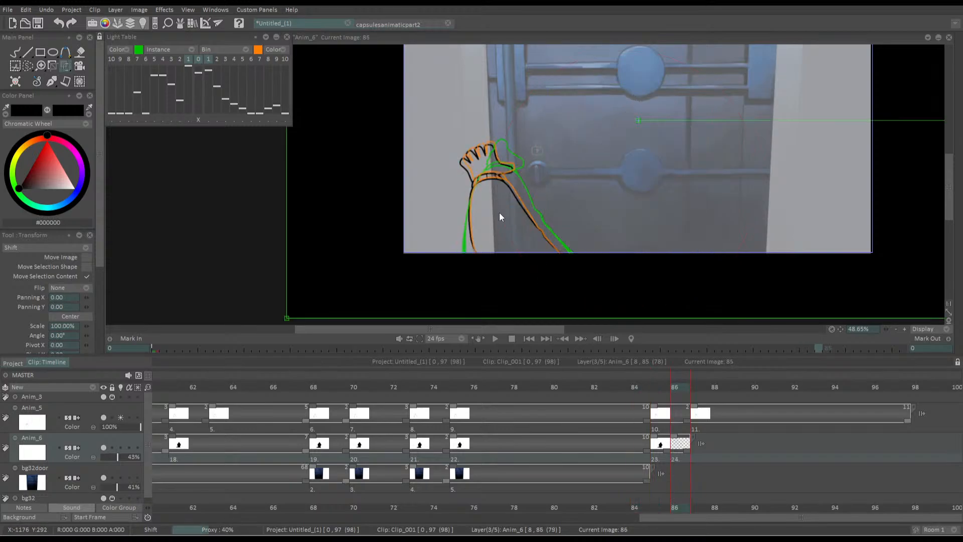
{"action": "left_click", "coordinate": [121, 447]}
{"action": "key", "text": "b"}
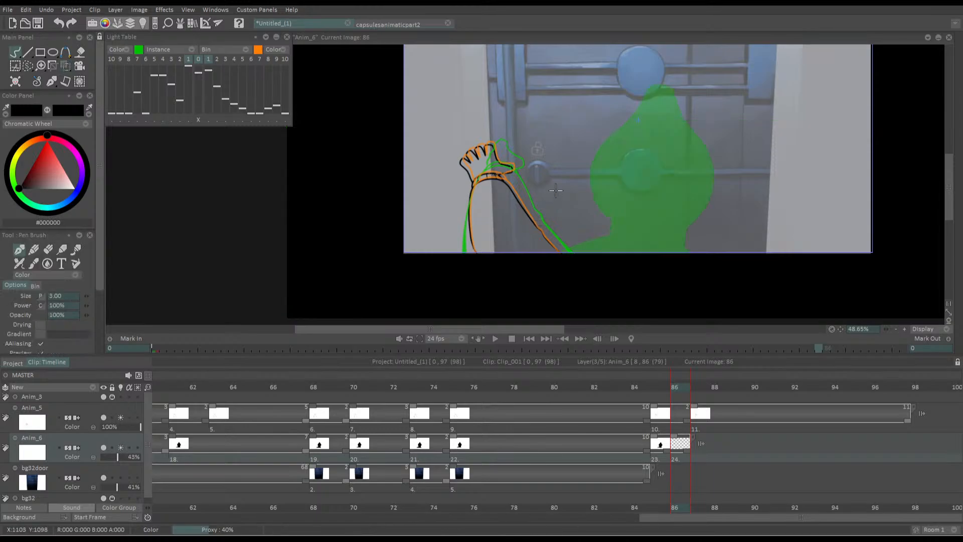
Draw the head's narrow top and its right side along the green onion skin at frame 86
{"action": "left_click_drag", "start_coordinate": [614, 111], "coordinate": [579, 162]}
{"action": "mouse_move", "coordinate": [579, 161]}
{"action": "left_mouse_down"}
{"action": "mouse_move", "coordinate": [694, 140]}
{"action": "mouse_move", "coordinate": [697, 58]}
{"action": "left_mouse_up"}
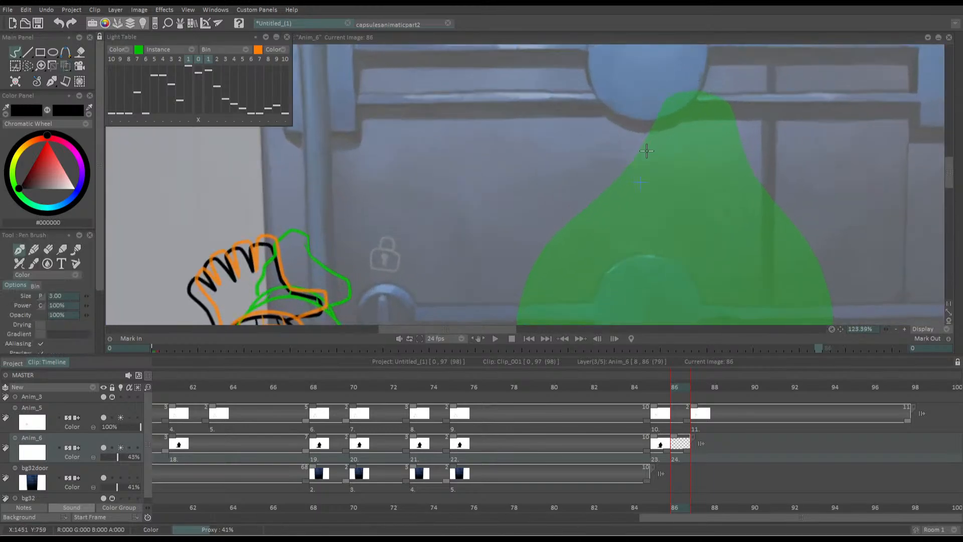
{"action": "mouse_move", "coordinate": [644, 146]}
{"action": "left_mouse_down"}
{"action": "mouse_move", "coordinate": [654, 166]}
{"action": "mouse_move", "coordinate": [687, 104]}
{"action": "mouse_move", "coordinate": [719, 101]}
{"action": "mouse_move", "coordinate": [743, 113]}
{"action": "mouse_move", "coordinate": [765, 177]}
{"action": "mouse_move", "coordinate": [850, 317]}
{"action": "left_mouse_up"}
{"action": "mouse_move", "coordinate": [656, 150]}
{"action": "left_mouse_down"}
{"action": "mouse_move", "coordinate": [691, 78]}
{"action": "mouse_move", "coordinate": [692, 85]}
{"action": "mouse_move", "coordinate": [709, 70]}
{"action": "left_mouse_up"}
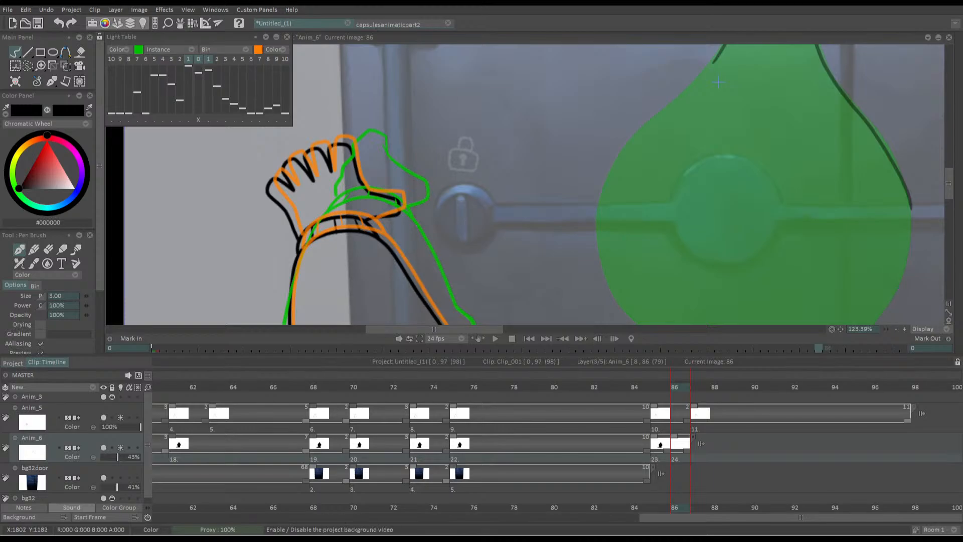
{"action": "mouse_move", "coordinate": [692, 160]}
{"action": "left_mouse_down"}
{"action": "mouse_move", "coordinate": [726, 143]}
{"action": "mouse_move", "coordinate": [720, 117]}
{"action": "left_mouse_up"}
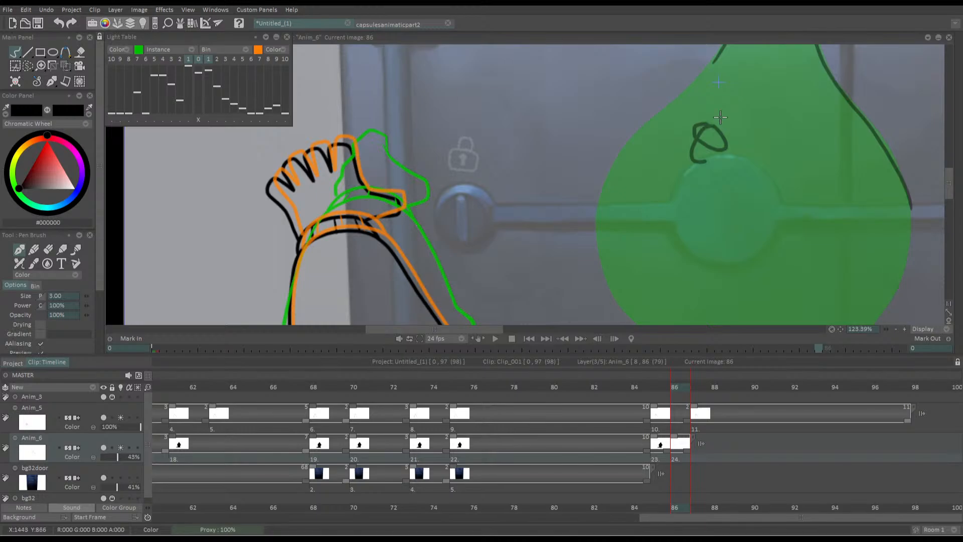
{"action": "key", "text": "ctrl+z"}
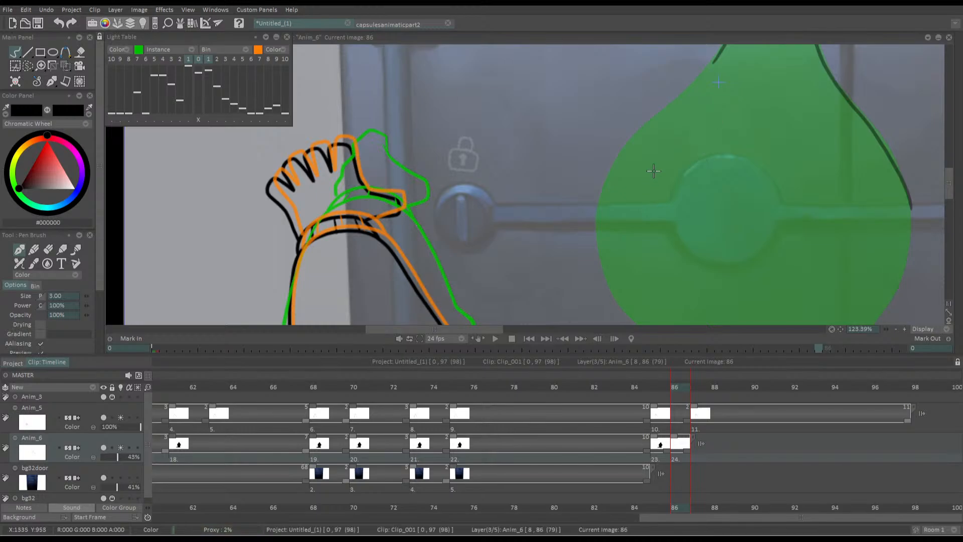
{"action": "left_click_drag", "start_coordinate": [653, 170], "coordinate": [676, 153]}
{"action": "mouse_move", "coordinate": [702, 86]}
{"action": "left_mouse_down"}
{"action": "mouse_move", "coordinate": [695, 147]}
{"action": "mouse_move", "coordinate": [730, 94]}
{"action": "mouse_move", "coordinate": [741, 118]}
{"action": "left_mouse_up"}
{"action": "key", "text": "ctrl+z"}
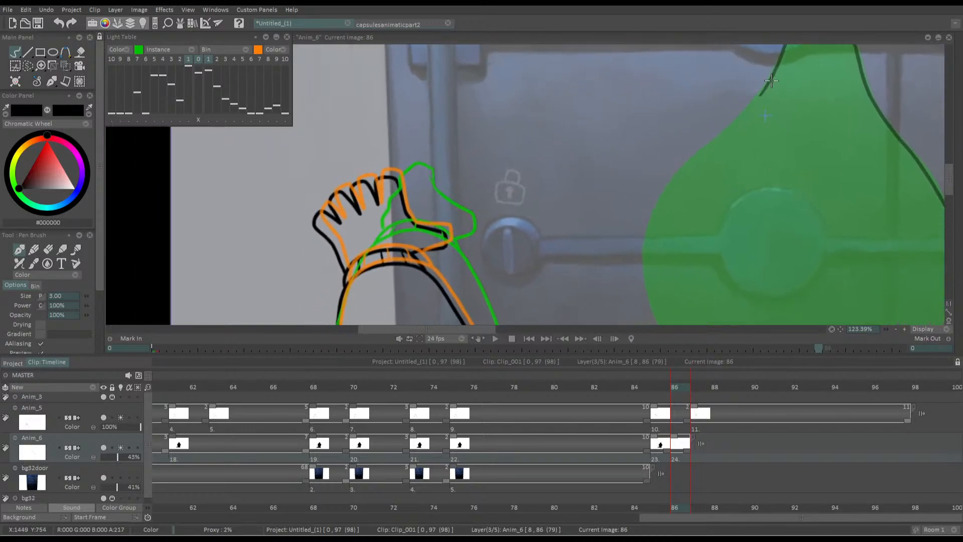
Trace the head's left side and both lower curves down to the neck at frame 86
{"action": "left_click_drag", "start_coordinate": [769, 81], "coordinate": [713, 143]}
{"action": "mouse_move", "coordinate": [673, 182]}
{"action": "left_mouse_down"}
{"action": "mouse_move", "coordinate": [646, 241]}
{"action": "mouse_move", "coordinate": [650, 303]}
{"action": "mouse_move", "coordinate": [581, 193]}
{"action": "left_mouse_up"}
{"action": "mouse_move", "coordinate": [577, 121]}
{"action": "left_mouse_down"}
{"action": "mouse_move", "coordinate": [577, 205]}
{"action": "mouse_move", "coordinate": [609, 250]}
{"action": "mouse_move", "coordinate": [631, 264]}
{"action": "left_mouse_up"}
{"action": "mouse_move", "coordinate": [883, 123]}
{"action": "left_mouse_down"}
{"action": "mouse_move", "coordinate": [881, 190]}
{"action": "mouse_move", "coordinate": [860, 235]}
{"action": "mouse_move", "coordinate": [797, 285]}
{"action": "left_mouse_up"}
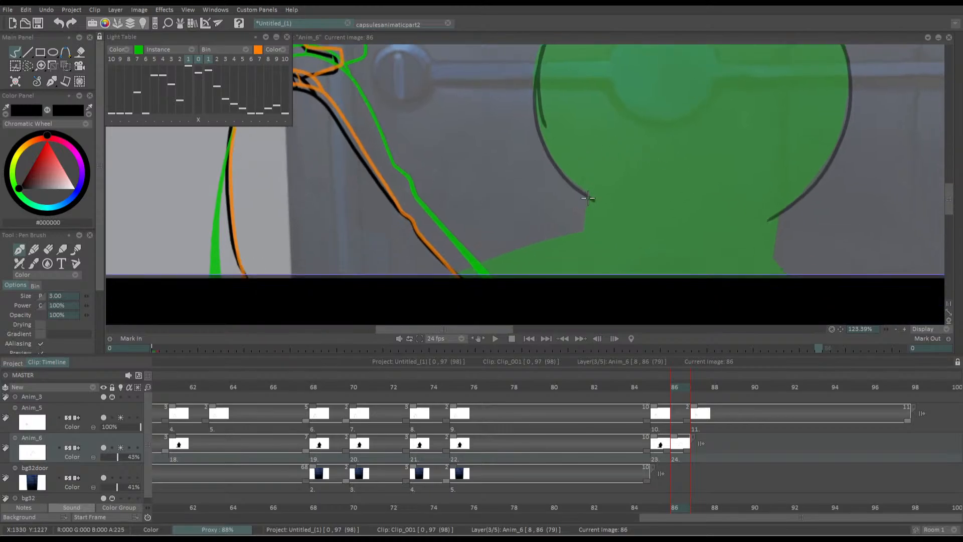
Draw the neck with its curved base line and the shoulder lines down to the picture's bottom edge
{"action": "mouse_move", "coordinate": [589, 197]}
{"action": "left_mouse_down"}
{"action": "mouse_move", "coordinate": [632, 255]}
{"action": "mouse_move", "coordinate": [767, 262]}
{"action": "mouse_move", "coordinate": [776, 210]}
{"action": "mouse_move", "coordinate": [586, 160]}
{"action": "left_mouse_up"}
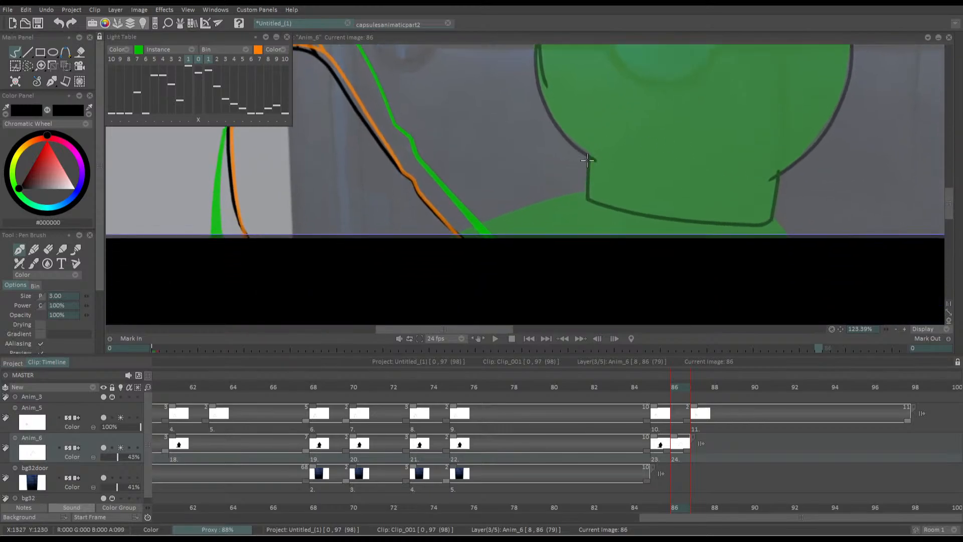
{"action": "left_click_drag", "start_coordinate": [772, 217], "coordinate": [791, 244]}
{"action": "left_click_drag", "start_coordinate": [380, 256], "coordinate": [535, 231]}
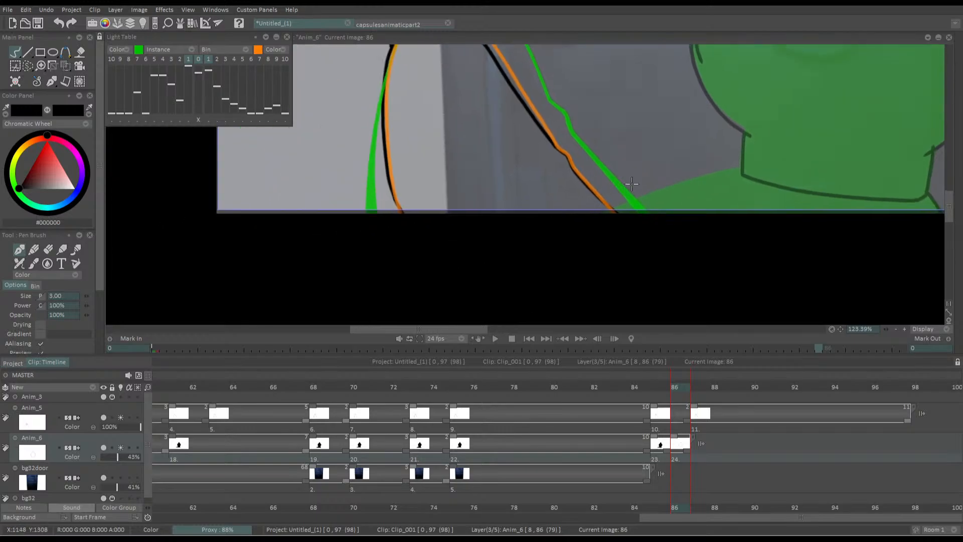
{"action": "left_click_drag", "start_coordinate": [741, 168], "coordinate": [612, 213]}
{"action": "left_click_drag", "start_coordinate": [746, 168], "coordinate": [607, 214]}
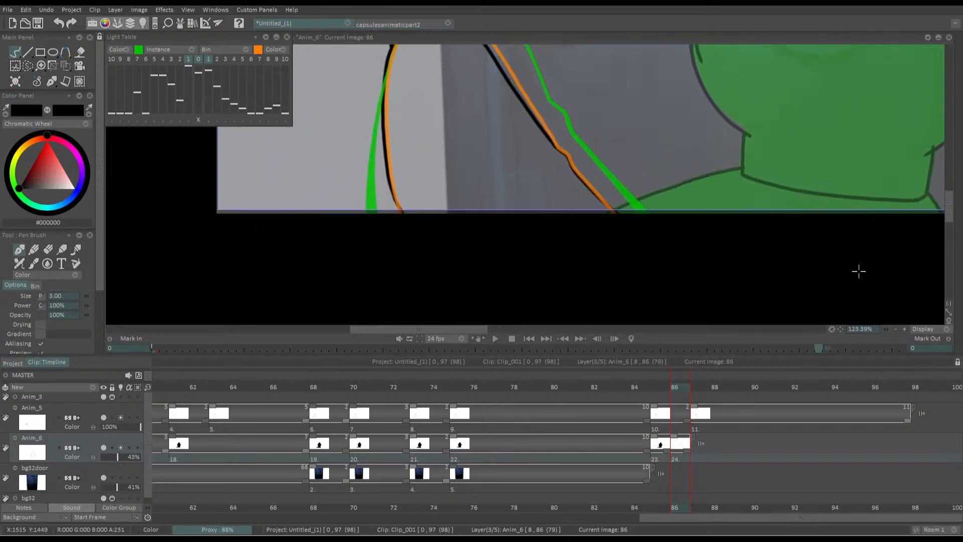
{"action": "left_click_drag", "start_coordinate": [806, 177], "coordinate": [535, 240]}
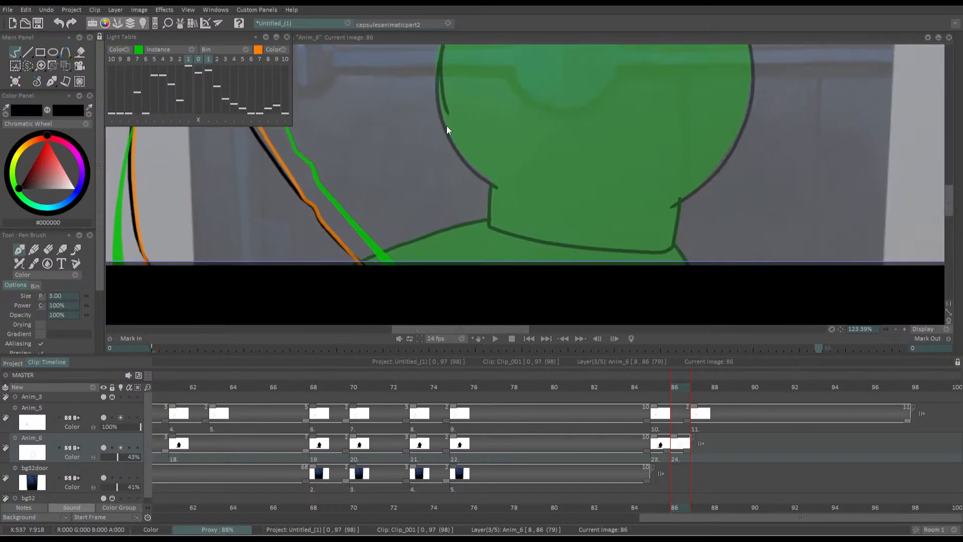
Fill the outlined silhouette with black and move its drawing to frame 87, holding the frame 85 drawing for two frames
{"action": "key", "text": "f"}
{"action": "left_click", "coordinate": [520, 207]}
{"action": "left_click", "coordinate": [491, 239]}
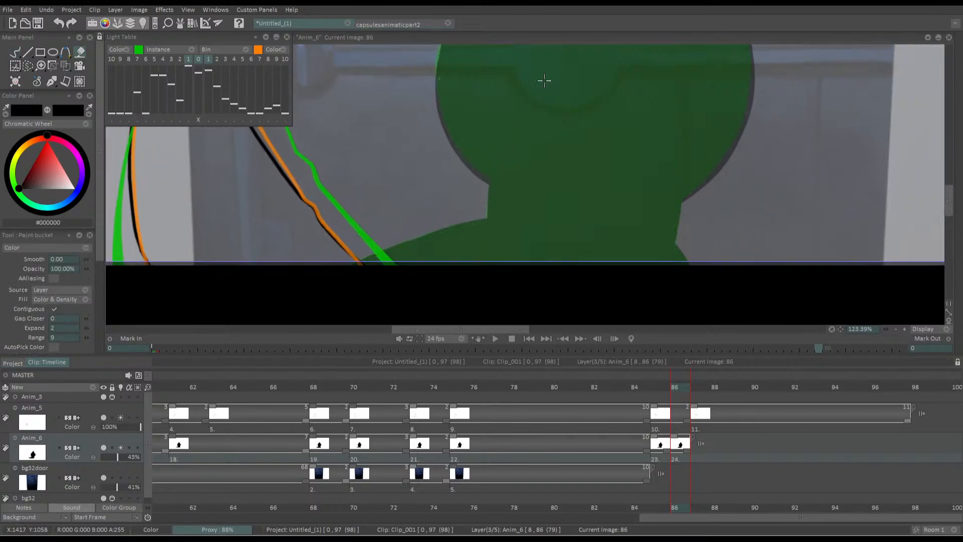
{"action": "left_click_drag", "start_coordinate": [506, 131], "coordinate": [525, 255]}
{"action": "mouse_move", "coordinate": [512, 46]}
{"action": "left_mouse_down"}
{"action": "mouse_move", "coordinate": [529, 109]}
{"action": "mouse_move", "coordinate": [530, 180]}
{"action": "left_mouse_up"}
{"action": "scroll", "coordinate": [602, 102], "scroll_direction": "down", "scroll_amount": 5}
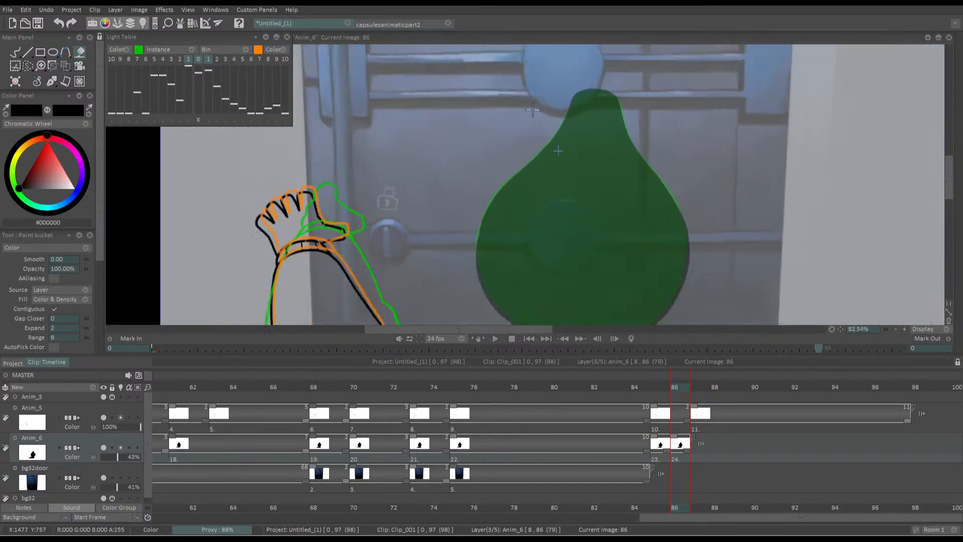
{"action": "left_click_drag", "start_coordinate": [666, 451], "coordinate": [688, 451]}
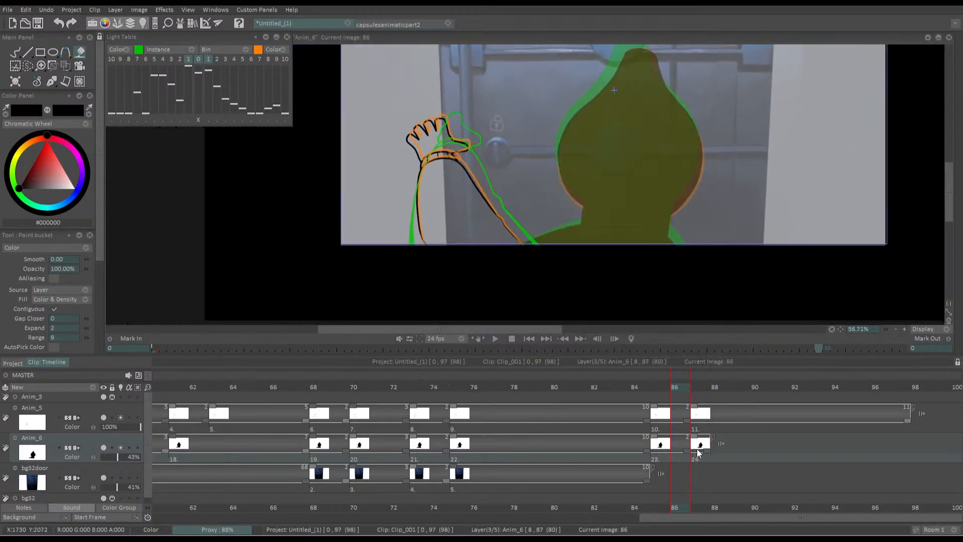
Switch off Anim_6's light table and compare the silhouette across frames 84 to 87
{"action": "key", "text": "Right"}
{"action": "key", "text": "Left"}
{"action": "left_click", "coordinate": [120, 447]}
{"action": "key", "text": "Left"}
{"action": "key", "text": "Left"}
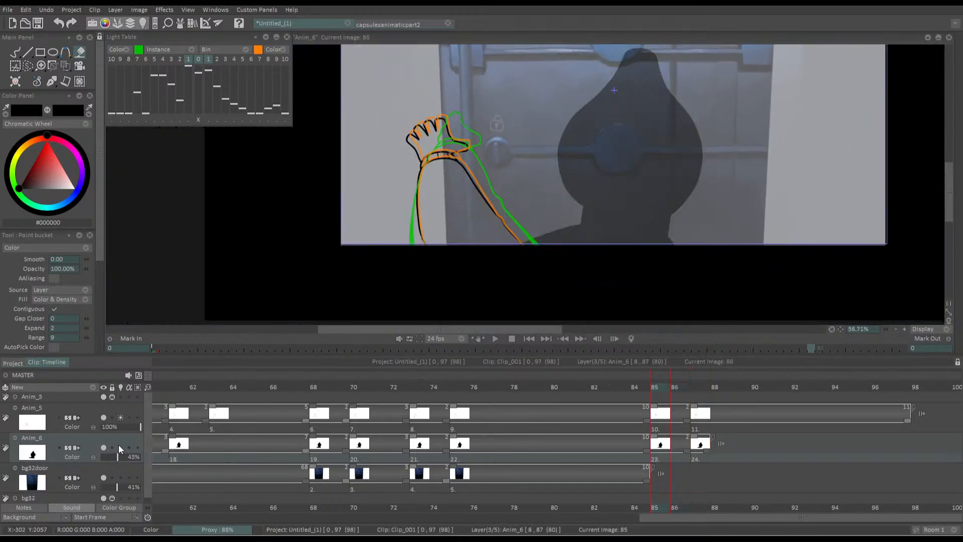
{"action": "key", "text": "Right"}
{"action": "key", "text": "Right"}
{"action": "key", "text": "Right"}
{"action": "key", "text": "Left"}
{"action": "key", "text": "Left"}
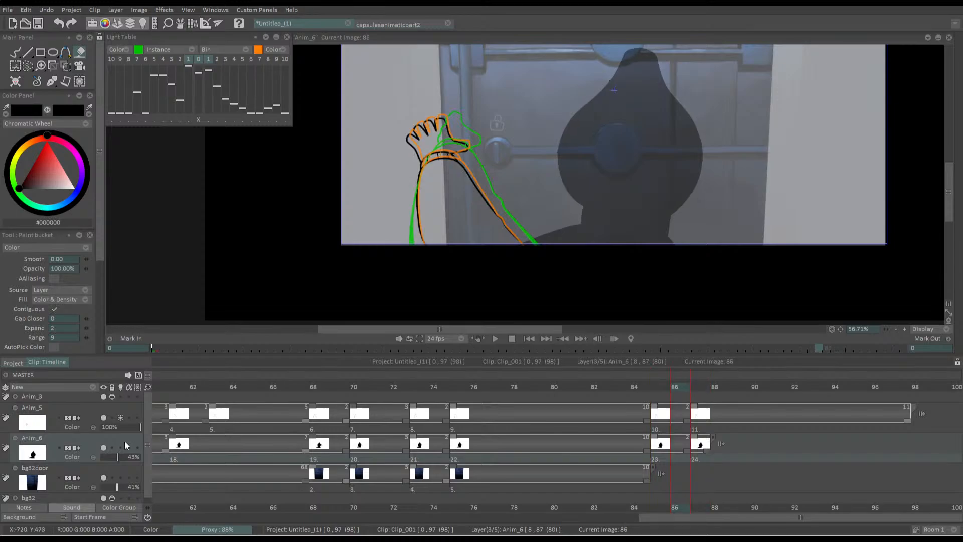
{"action": "key", "text": "Left"}
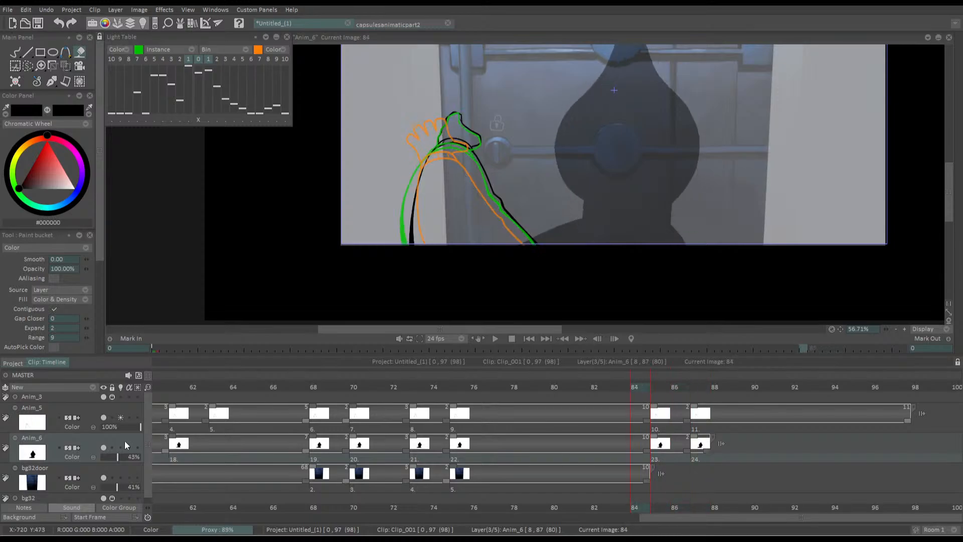
Delete the Anim_6 drawing at frame 87 and extend the frame 85 drawing's hold to frame 97
{"action": "key", "text": "Right"}
{"action": "key", "text": "Delete"}
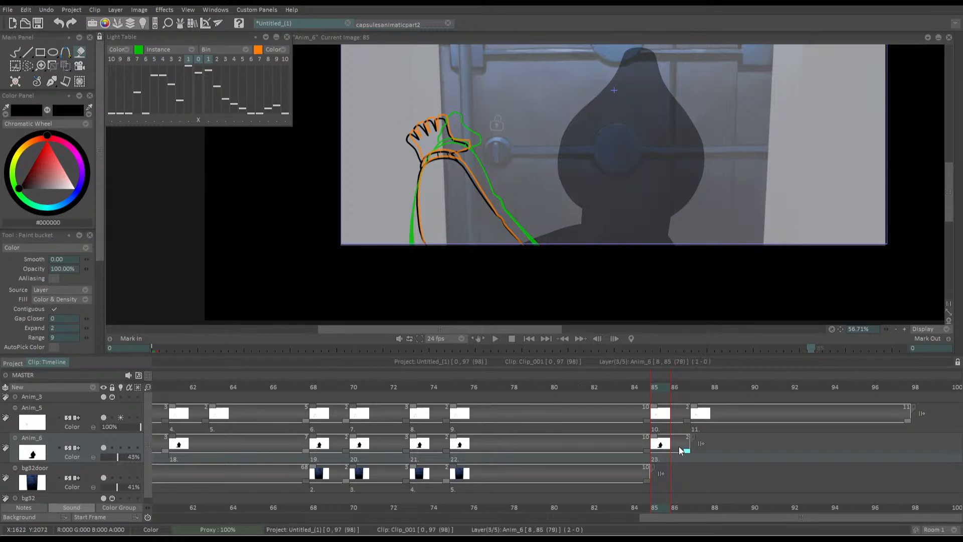
{"action": "left_click_drag", "start_coordinate": [686, 450], "coordinate": [907, 450]}
Play the clip from its first frame and review the arm and silhouette animation through frame 97
{"action": "left_click", "coordinate": [529, 339]}
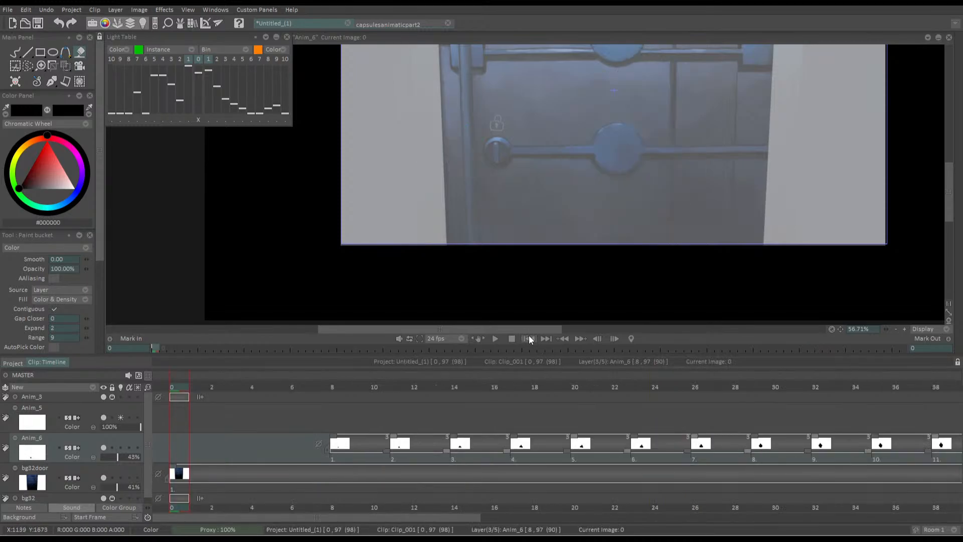
{"action": "left_click", "coordinate": [495, 339]}
{"action": "scroll", "coordinate": [451, 210], "scroll_direction": "down", "scroll_amount": 3}
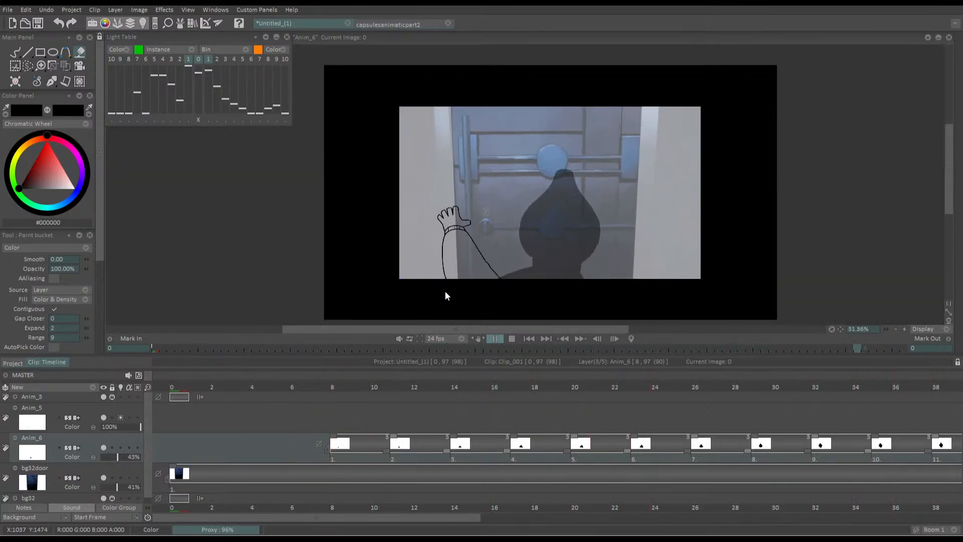
{"action": "key", "text": "space"}
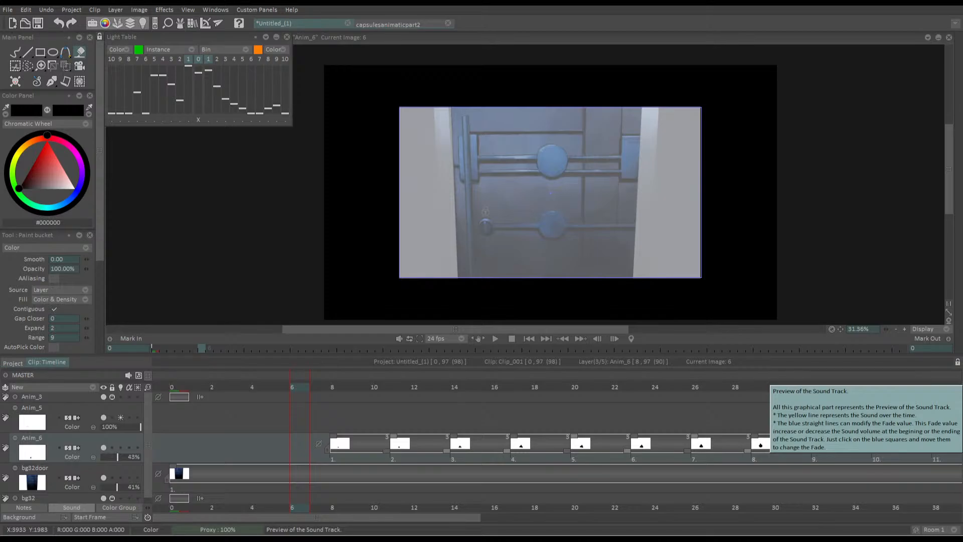
{"action": "left_click", "coordinate": [776, 392]}
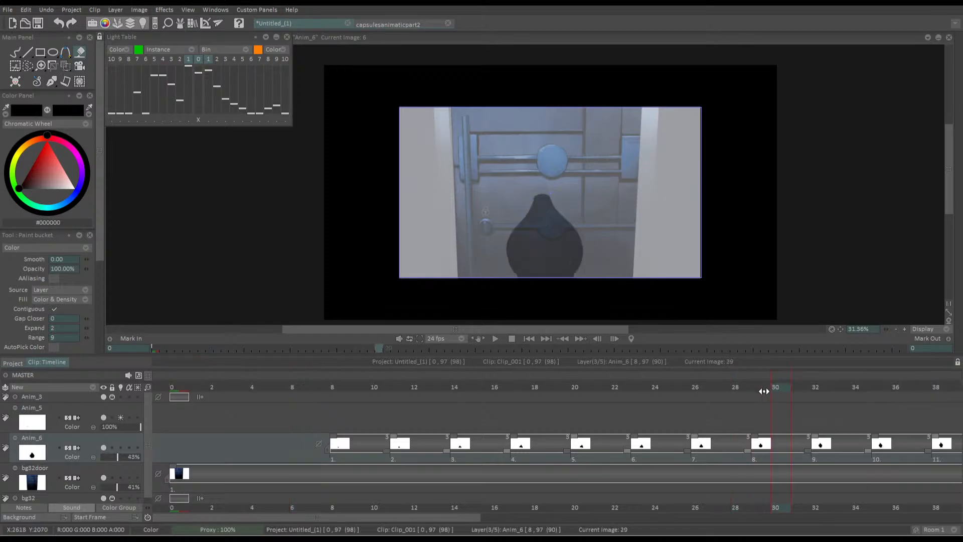
{"action": "left_click", "coordinate": [546, 338]}
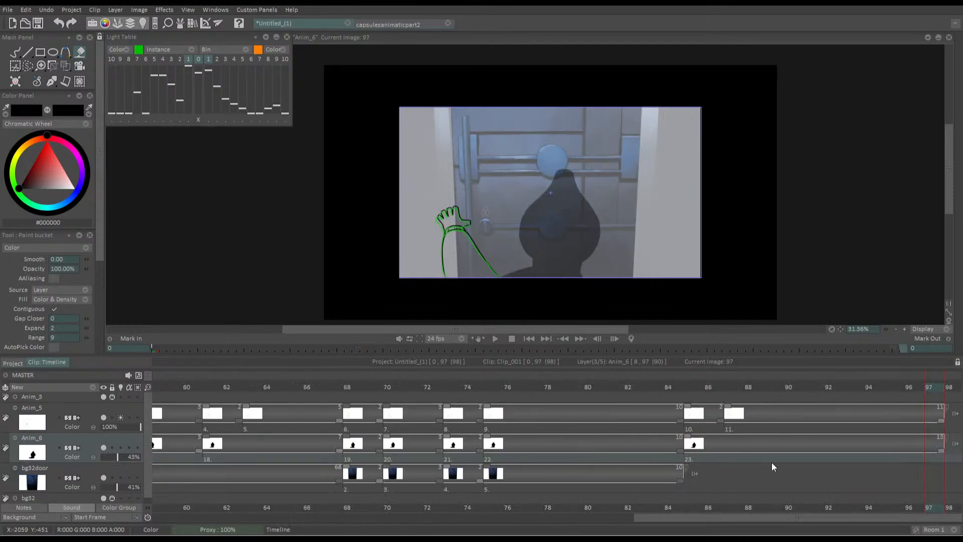
{"action": "left_click_drag", "start_coordinate": [644, 282], "coordinate": [607, 245]}
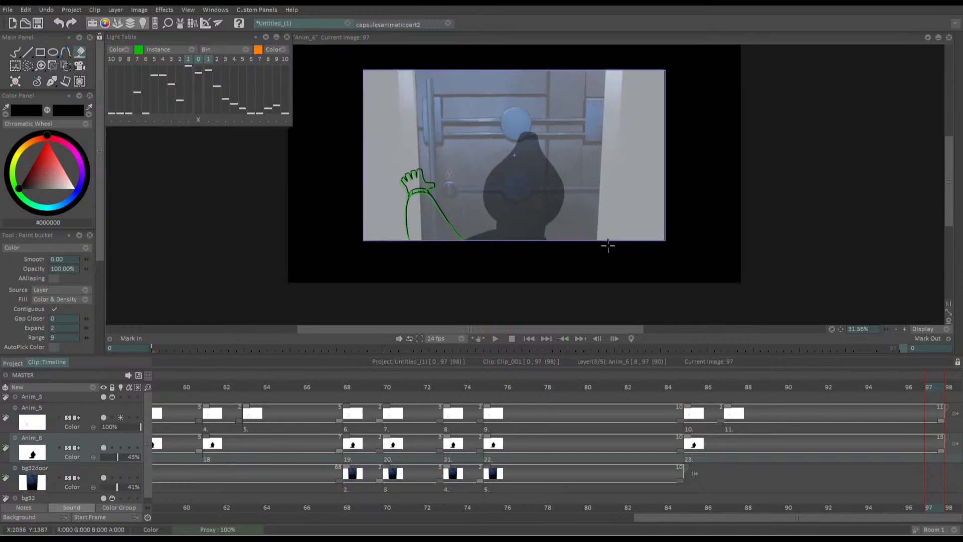
Create a blank drawing at frame 87 on Anim_6 and show the previous silhouette through the light table
{"action": "mouse_move", "coordinate": [694, 387]}
{"action": "left_mouse_down"}
{"action": "mouse_move", "coordinate": [727, 383]}
{"action": "mouse_move", "coordinate": [675, 381]}
{"action": "mouse_move", "coordinate": [921, 385]}
{"action": "mouse_move", "coordinate": [615, 383]}
{"action": "mouse_move", "coordinate": [691, 405]}
{"action": "left_mouse_up"}
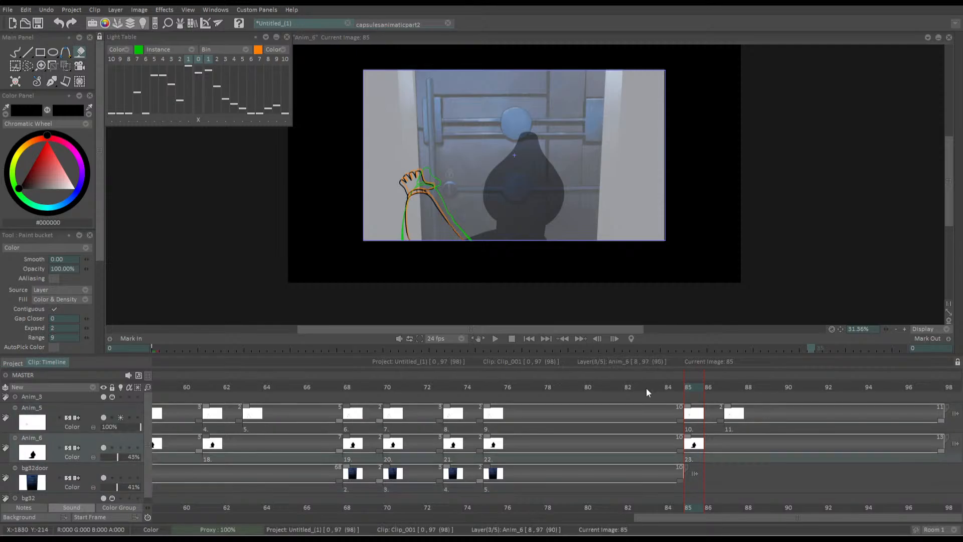
{"action": "key", "text": "Right"}
{"action": "key", "text": "Right"}
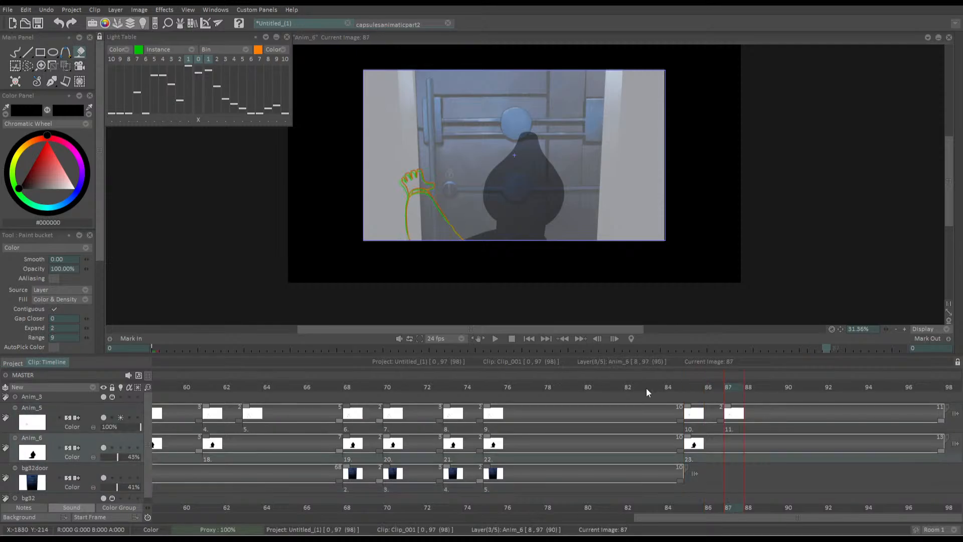
{"action": "key", "text": "Down"}
{"action": "key", "text": "Up"}
{"action": "key", "text": "Return"}
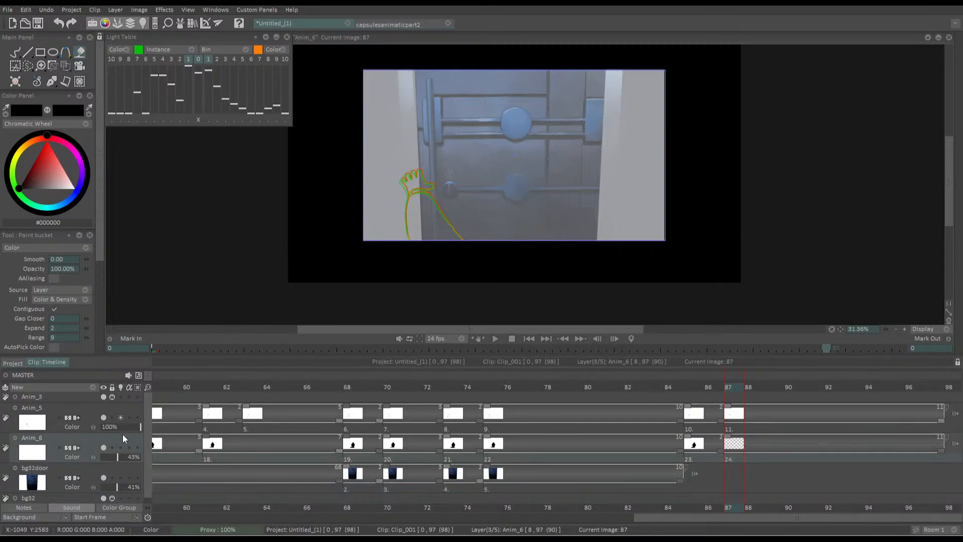
{"action": "left_click", "coordinate": [491, 173]}
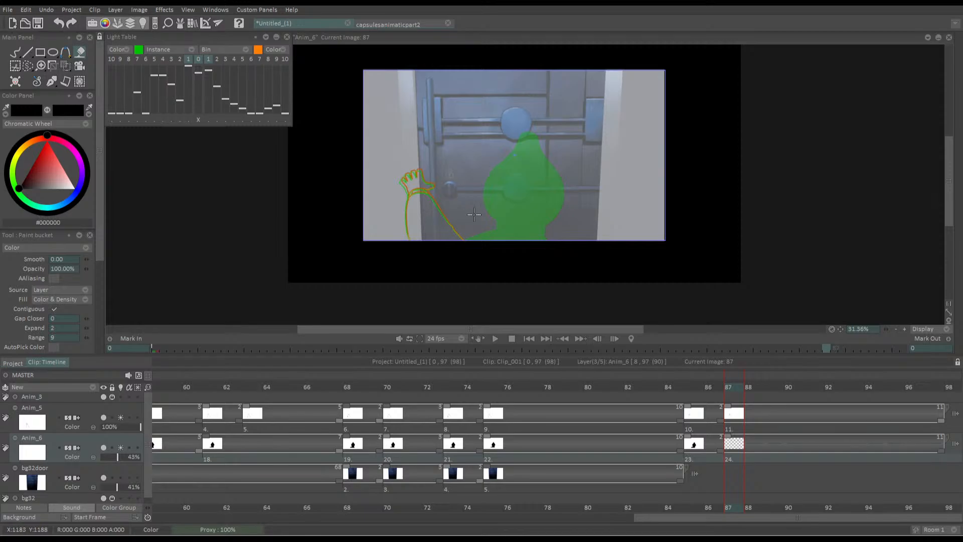
Trace the head's left and right lower curves along the green onion skin at frame 87 with the pen brush
{"action": "key", "text": "b"}
{"action": "scroll", "coordinate": [467, 189], "scroll_direction": "up", "scroll_amount": 8}
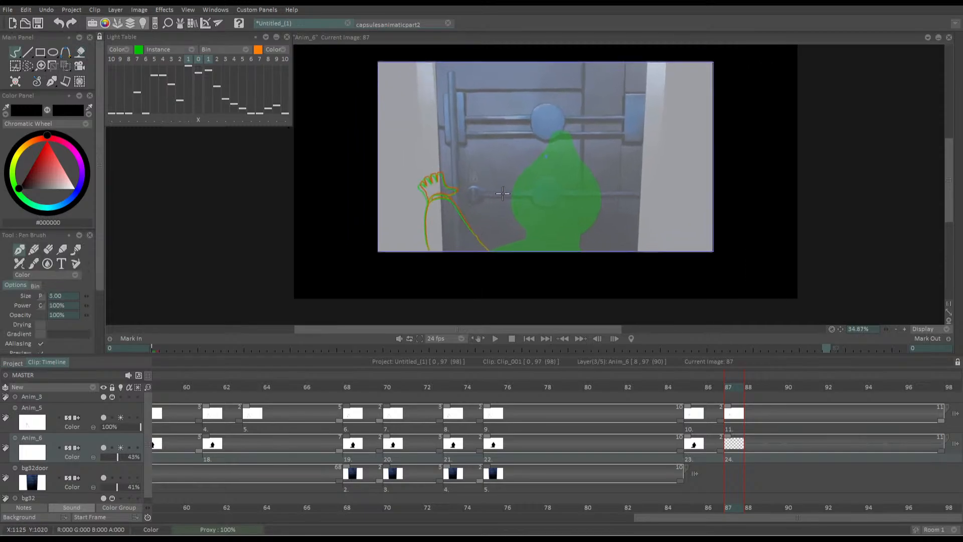
{"action": "scroll", "coordinate": [528, 184], "scroll_direction": "up", "scroll_amount": 1}
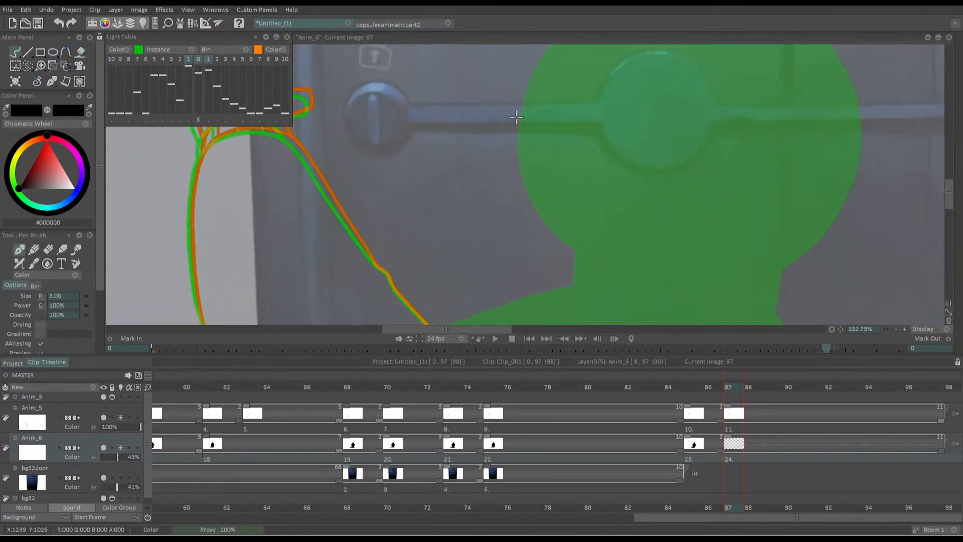
{"action": "mouse_move", "coordinate": [524, 105]}
{"action": "left_mouse_down"}
{"action": "mouse_move", "coordinate": [524, 175]}
{"action": "mouse_move", "coordinate": [569, 244]}
{"action": "left_mouse_up"}
{"action": "key", "text": "ctrl+z"}
{"action": "mouse_move", "coordinate": [523, 102]}
{"action": "left_mouse_down"}
{"action": "mouse_move", "coordinate": [518, 136]}
{"action": "mouse_move", "coordinate": [587, 259]}
{"action": "left_mouse_up"}
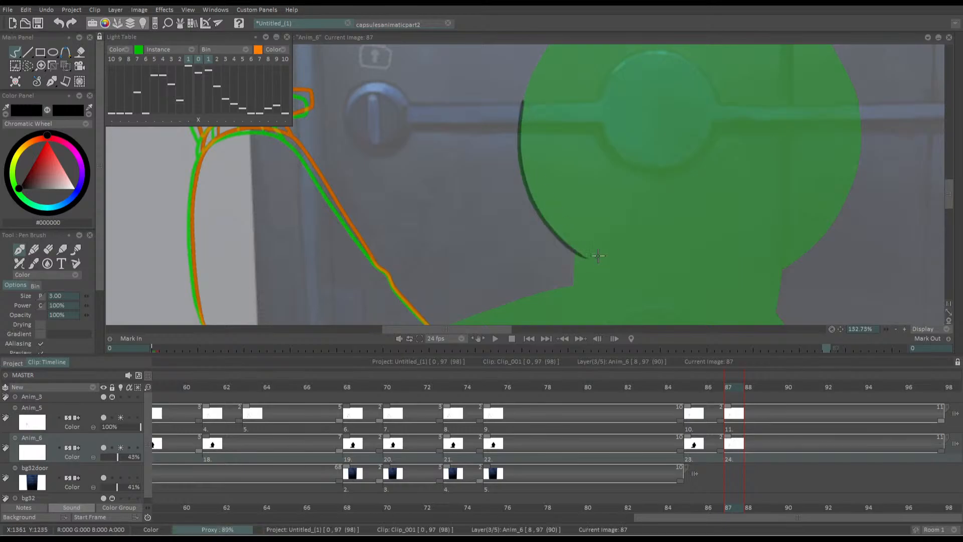
{"action": "left_click_drag", "start_coordinate": [621, 197], "coordinate": [526, 182]}
{"action": "mouse_move", "coordinate": [760, 85]}
{"action": "left_mouse_down"}
{"action": "mouse_move", "coordinate": [757, 146]}
{"action": "mouse_move", "coordinate": [737, 195]}
{"action": "left_mouse_up"}
{"action": "key", "text": "ctrl+z"}
{"action": "mouse_move", "coordinate": [757, 75]}
{"action": "left_mouse_down"}
{"action": "mouse_move", "coordinate": [763, 130]}
{"action": "mouse_move", "coordinate": [744, 195]}
{"action": "mouse_move", "coordinate": [723, 226]}
{"action": "mouse_move", "coordinate": [667, 264]}
{"action": "left_mouse_up"}
{"action": "left_click_drag", "start_coordinate": [688, 169], "coordinate": [728, 61]}
Draw both sides of the neck and the left shoulder line down to the picture's bottom edge at frame 87
{"action": "left_click_drag", "start_coordinate": [462, 137], "coordinate": [550, 164]}
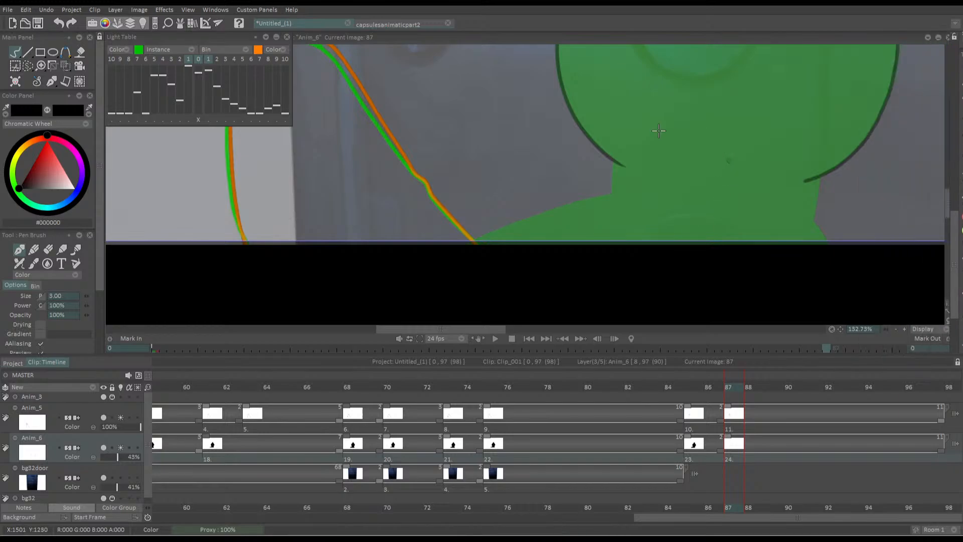
{"action": "mouse_move", "coordinate": [714, 160]}
{"action": "left_mouse_down"}
{"action": "mouse_move", "coordinate": [661, 146]}
{"action": "mouse_move", "coordinate": [670, 201]}
{"action": "left_mouse_up"}
{"action": "key", "text": "ctrl+z"}
{"action": "left_click_drag", "start_coordinate": [616, 161], "coordinate": [614, 201]}
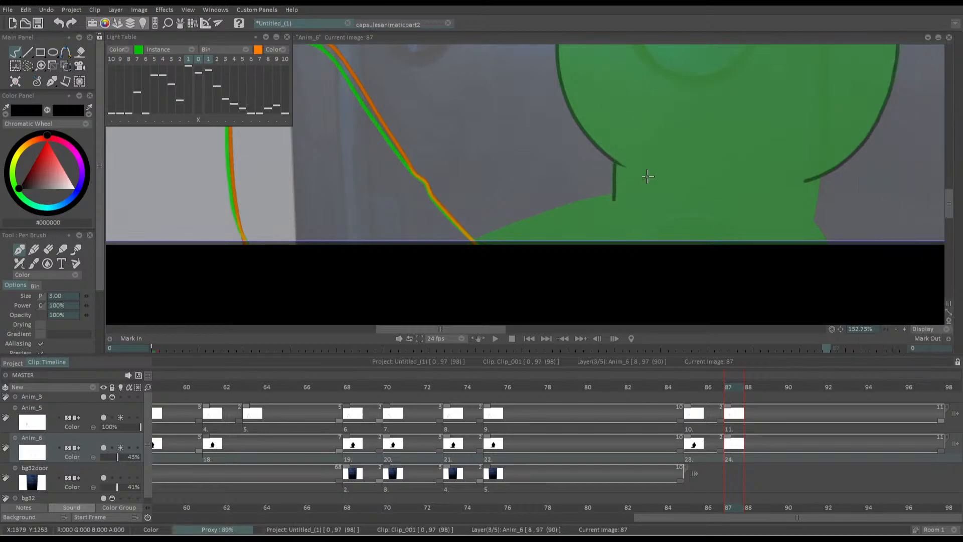
{"action": "mouse_move", "coordinate": [818, 176]}
{"action": "left_mouse_down"}
{"action": "mouse_move", "coordinate": [813, 220]}
{"action": "mouse_move", "coordinate": [829, 241]}
{"action": "left_mouse_up"}
{"action": "left_click_drag", "start_coordinate": [475, 240], "coordinate": [613, 195]}
Trace the head's upper left side, narrow rounded tip and right side to close the outline at frame 87
{"action": "left_click_drag", "start_coordinate": [590, 100], "coordinate": [569, 267]}
{"action": "mouse_move", "coordinate": [547, 148]}
{"action": "left_mouse_down"}
{"action": "mouse_move", "coordinate": [570, 286]}
{"action": "mouse_move", "coordinate": [594, 233]}
{"action": "mouse_move", "coordinate": [702, 98]}
{"action": "mouse_move", "coordinate": [745, 58]}
{"action": "mouse_move", "coordinate": [787, 65]}
{"action": "mouse_move", "coordinate": [805, 118]}
{"action": "mouse_move", "coordinate": [906, 285]}
{"action": "left_mouse_up"}
{"action": "left_click_drag", "start_coordinate": [812, 134], "coordinate": [880, 236]}
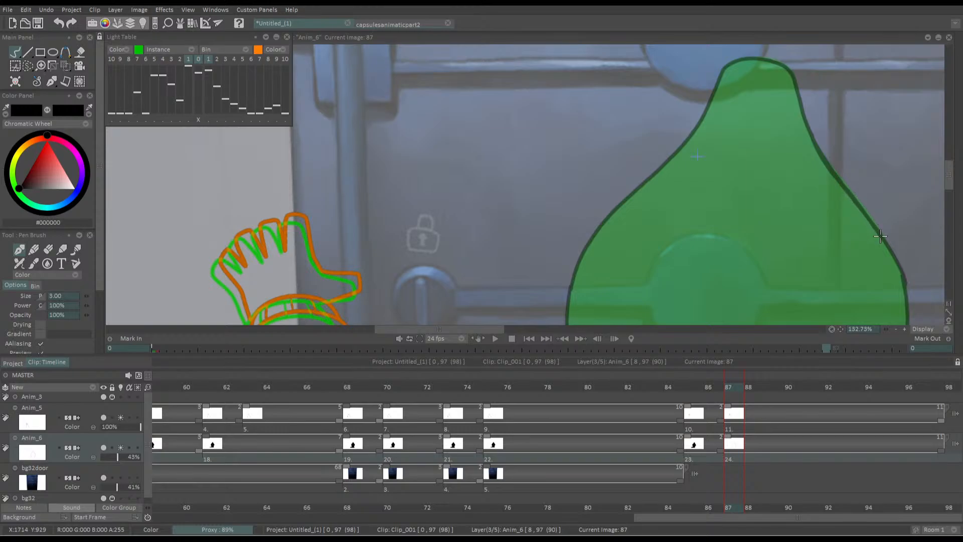
{"action": "scroll", "coordinate": [712, 151], "scroll_direction": "down", "scroll_amount": 6}
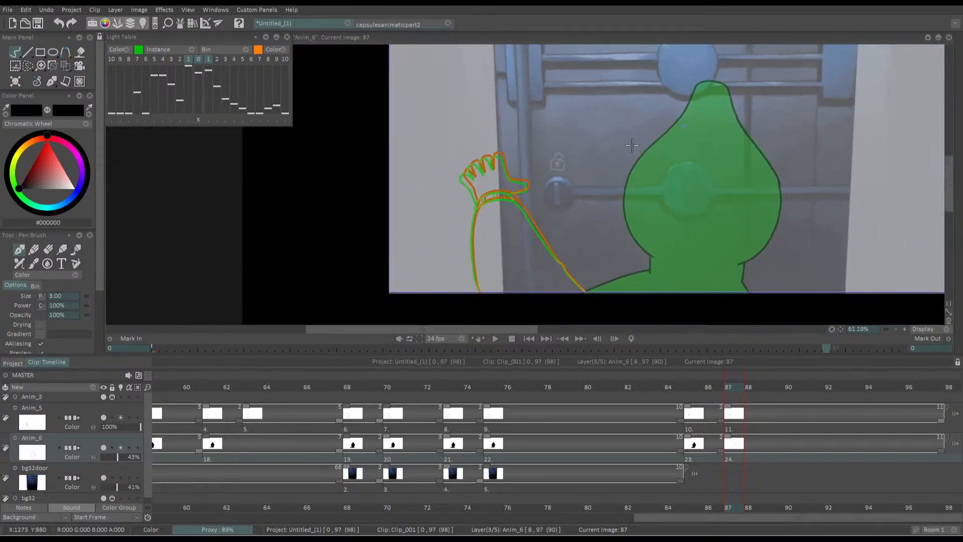
Fill the outlined silhouette at frame 87 with black
{"action": "left_click_drag", "start_coordinate": [632, 145], "coordinate": [619, 123]}
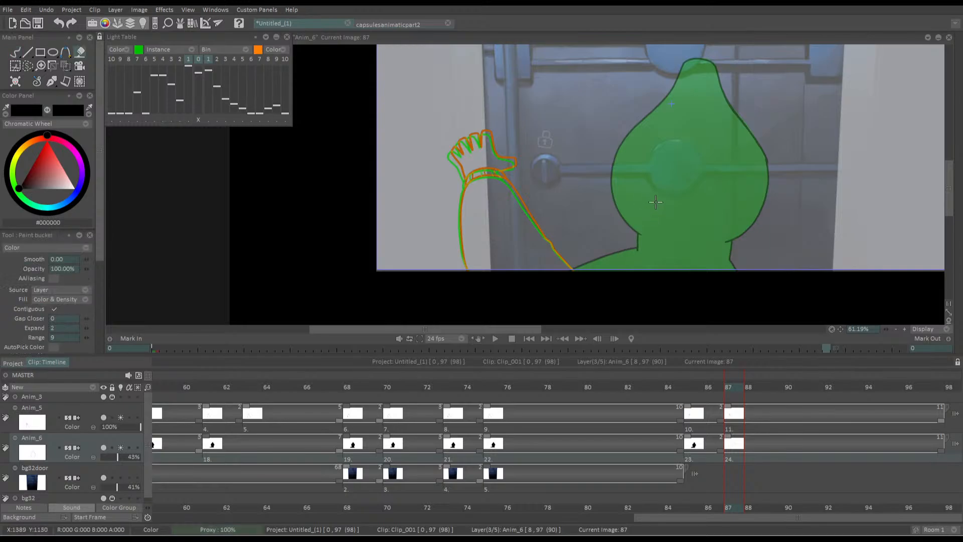
{"action": "key", "text": "f"}
{"action": "key", "text": "b"}
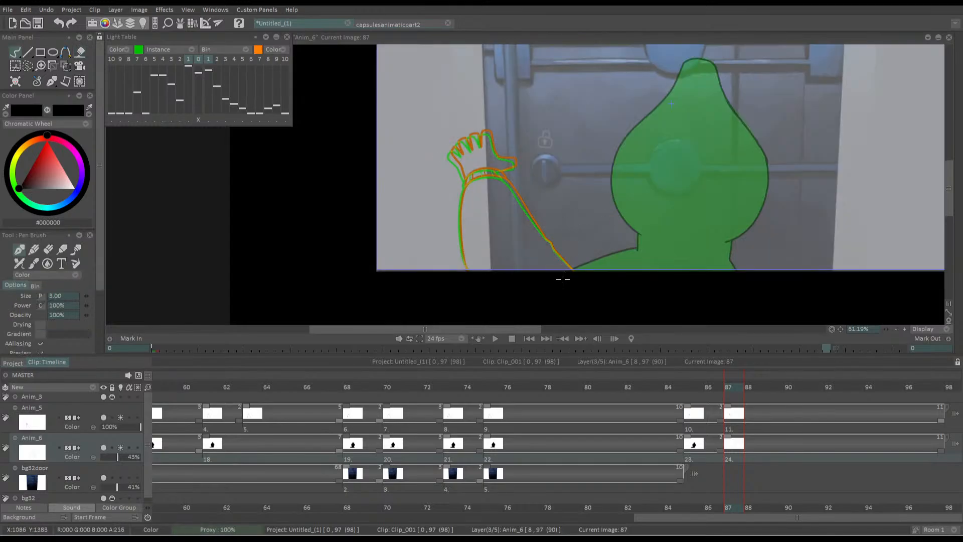
{"action": "key", "text": "f"}
{"action": "left_click", "coordinate": [690, 245]}
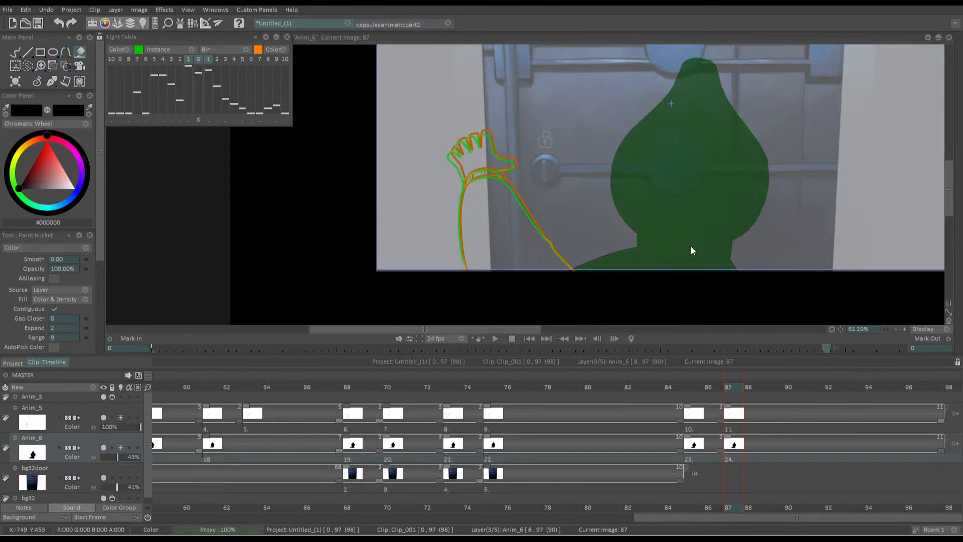
{"action": "key", "text": "b"}
{"action": "mouse_move", "coordinate": [959, 188]}
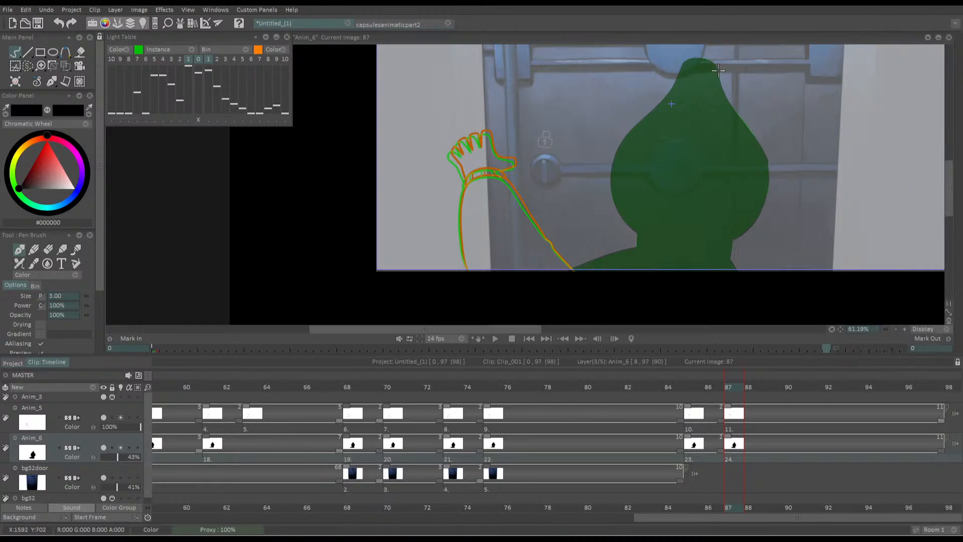
{"action": "scroll", "coordinate": [741, 146], "scroll_direction": "up", "scroll_amount": 4}
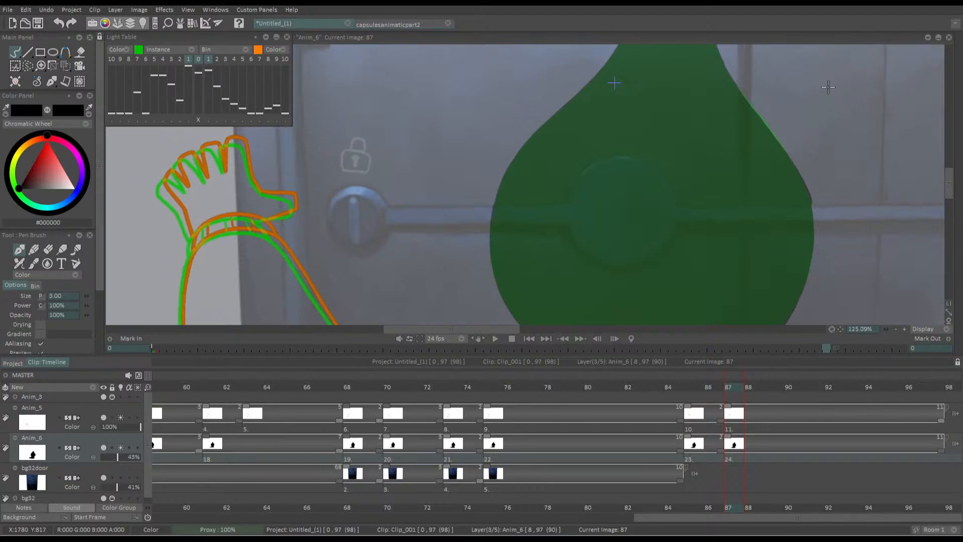
{"action": "key", "text": "e"}
{"action": "scroll", "coordinate": [677, 173], "scroll_direction": "down", "scroll_amount": 1}
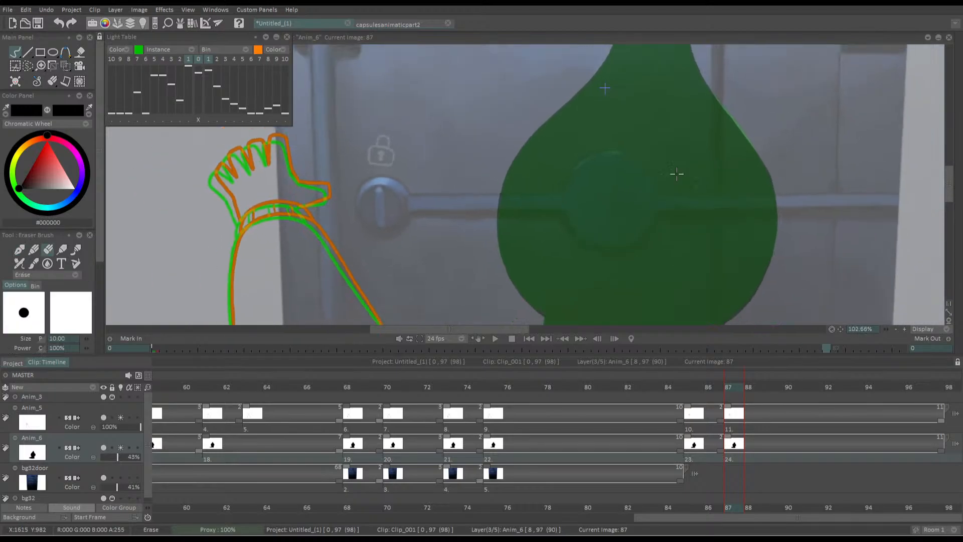
{"action": "scroll", "coordinate": [677, 173], "scroll_direction": "down", "scroll_amount": 5}
Switch off Anim_6's light table and rotate the frame 85 silhouette by about -0.90° with the Transform tool, shifted 1 and 2 in X and Y
{"action": "left_click", "coordinate": [121, 447]}
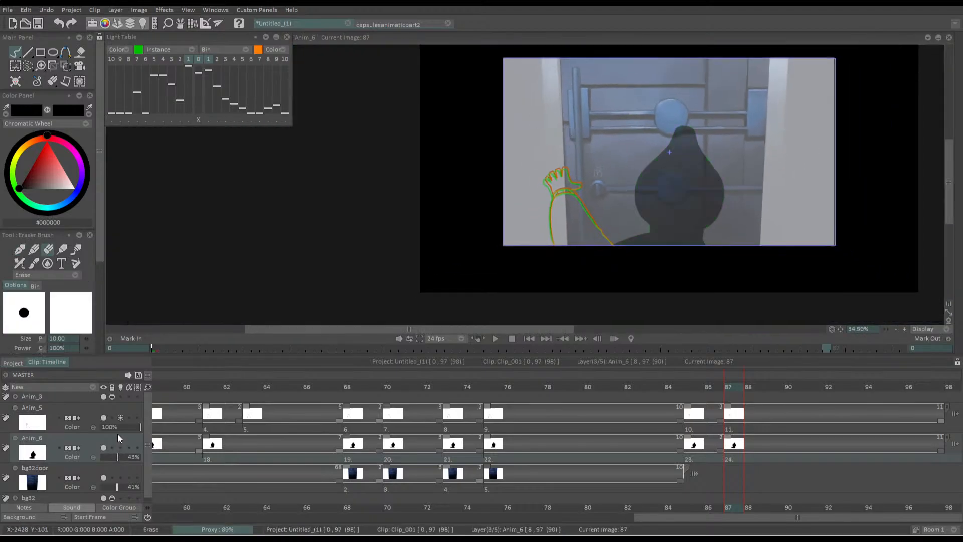
{"action": "left_click", "coordinate": [66, 66]}
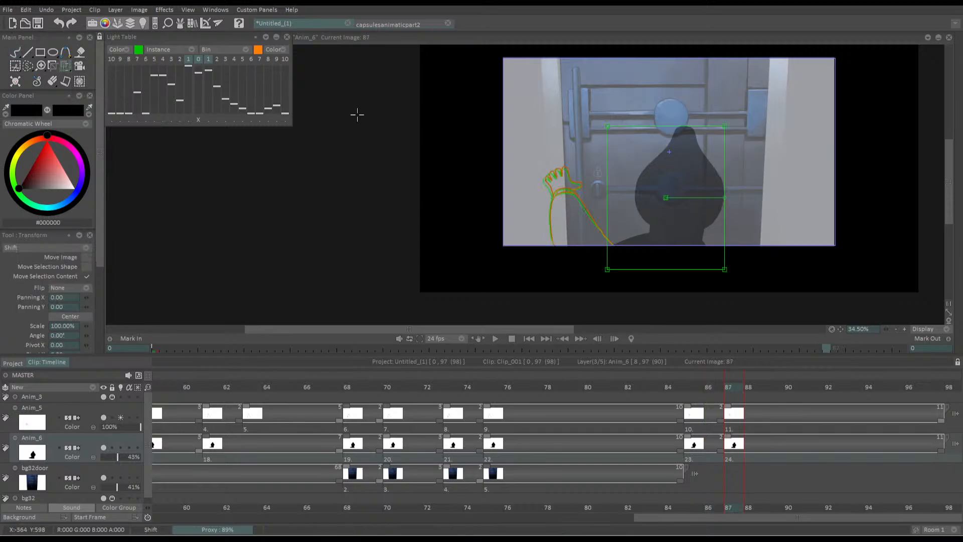
{"action": "key", "text": "Left"}
{"action": "key", "text": "Left"}
{"action": "key", "text": "Left"}
{"action": "key", "text": "Right"}
{"action": "left_click_drag", "start_coordinate": [722, 196], "coordinate": [722, 195]}
{"action": "key", "text": "Return"}
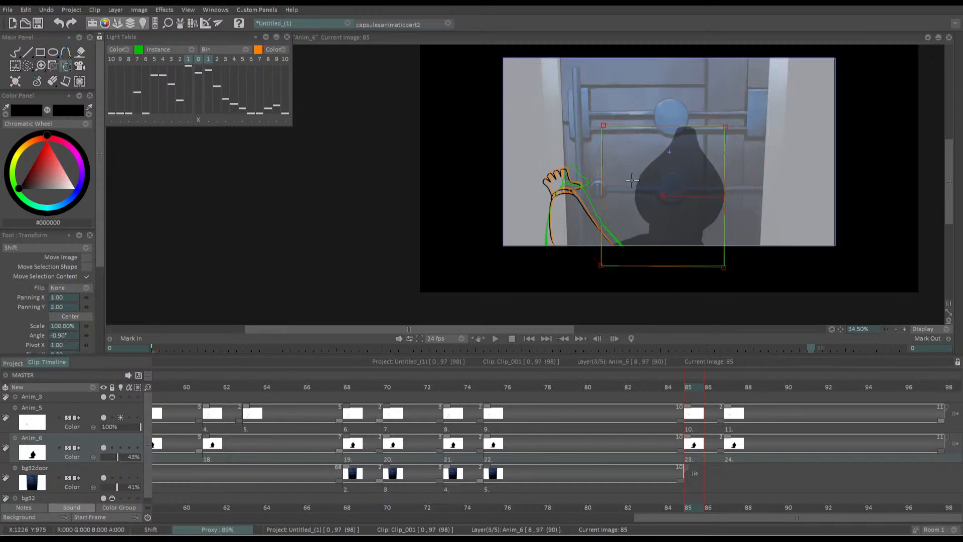
{"action": "key", "text": "Return"}
Play back the clip to check the silhouette's adjusted tilt, finishing at frame 85
{"action": "key", "text": "space"}
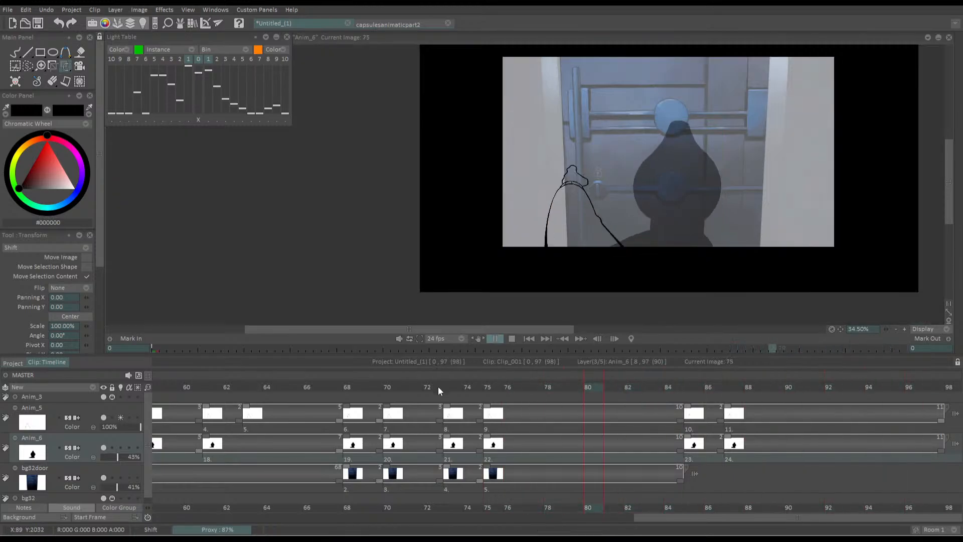
{"action": "key", "text": "space"}
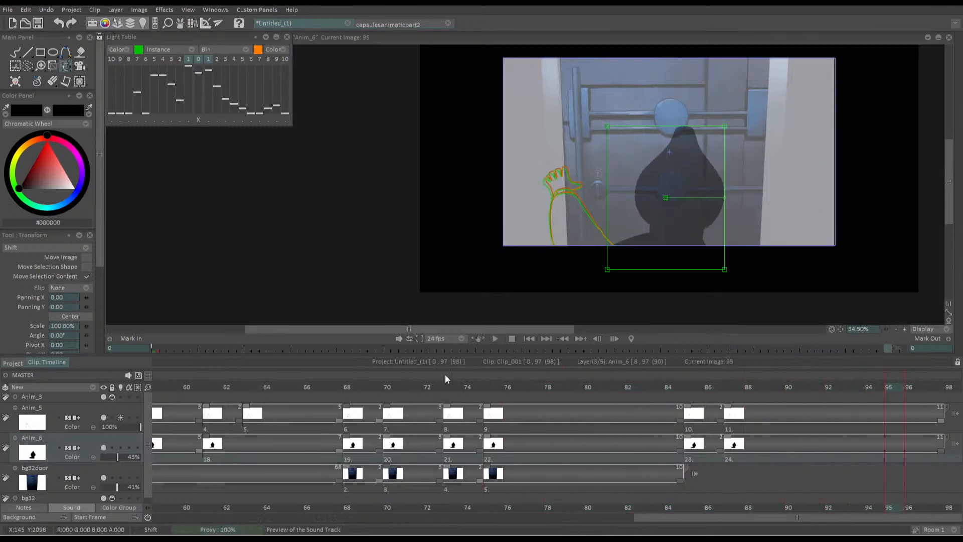
{"action": "left_click", "coordinate": [684, 389]}
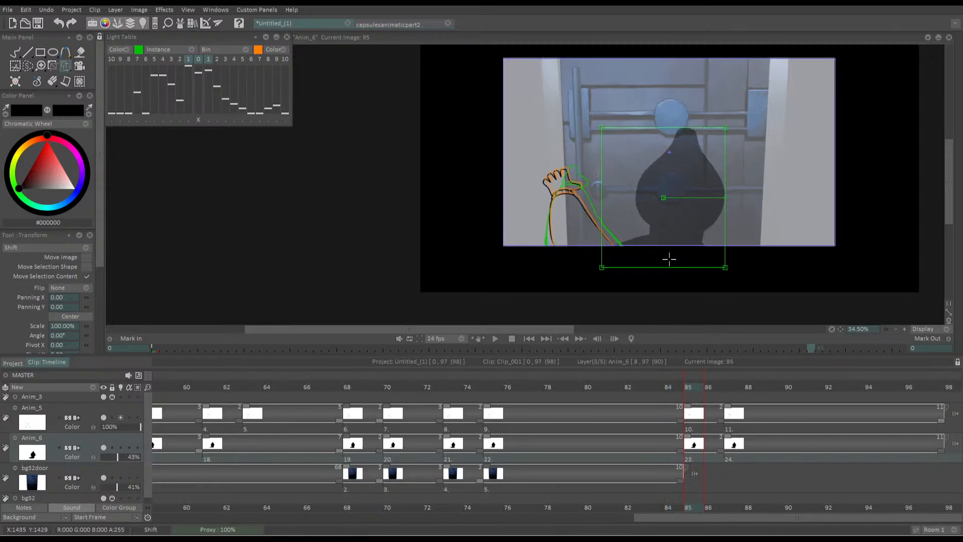
Turn on Anim_6's light table and rotate the frame 85 silhouette by 0.81°, shifting it by -11 in X and -18 in Y
{"action": "scroll", "coordinate": [670, 258], "scroll_direction": "up", "scroll_amount": 2}
{"action": "left_click_drag", "start_coordinate": [645, 146], "coordinate": [647, 194]}
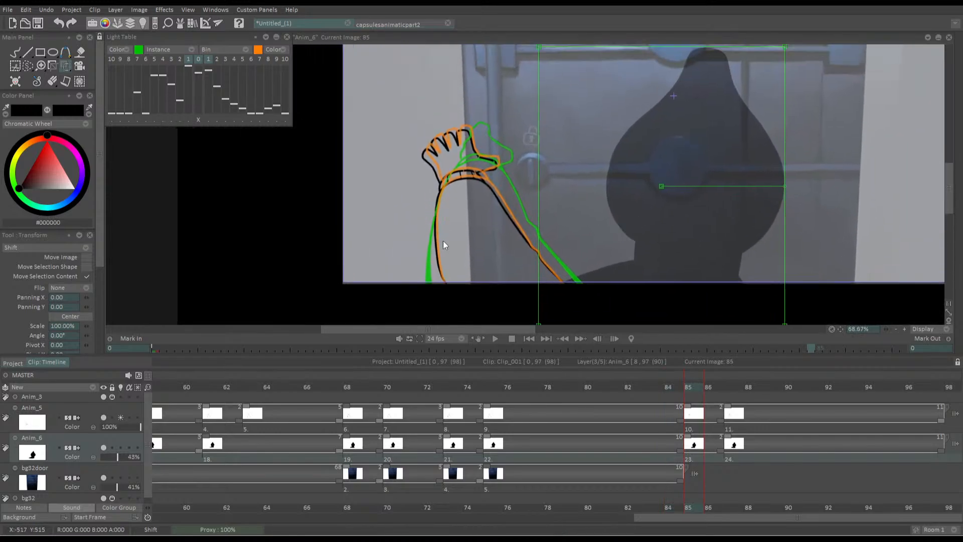
{"action": "left_click", "coordinate": [121, 448]}
{"action": "left_click_drag", "start_coordinate": [543, 253], "coordinate": [507, 288]}
{"action": "left_click_drag", "start_coordinate": [749, 222], "coordinate": [748, 219]}
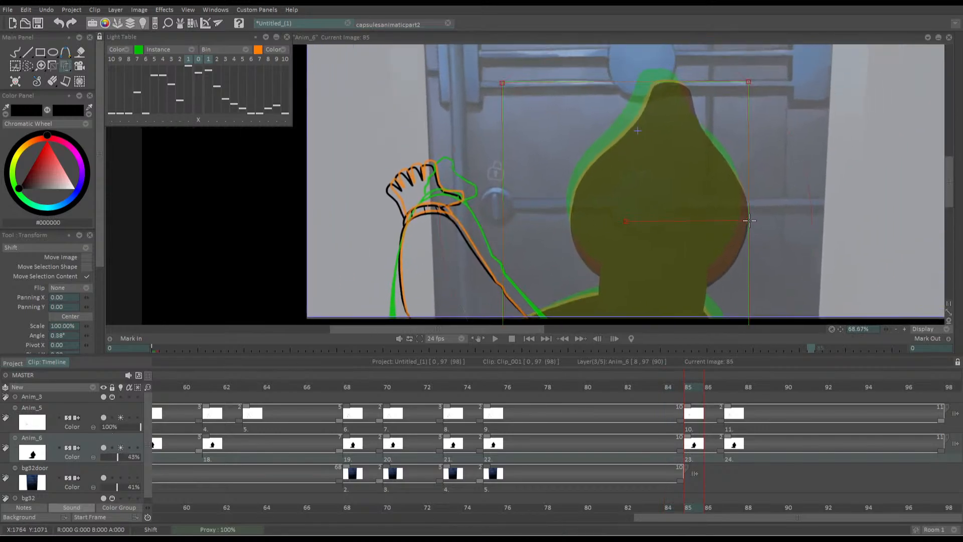
{"action": "left_click_drag", "start_coordinate": [548, 244], "coordinate": [545, 236]}
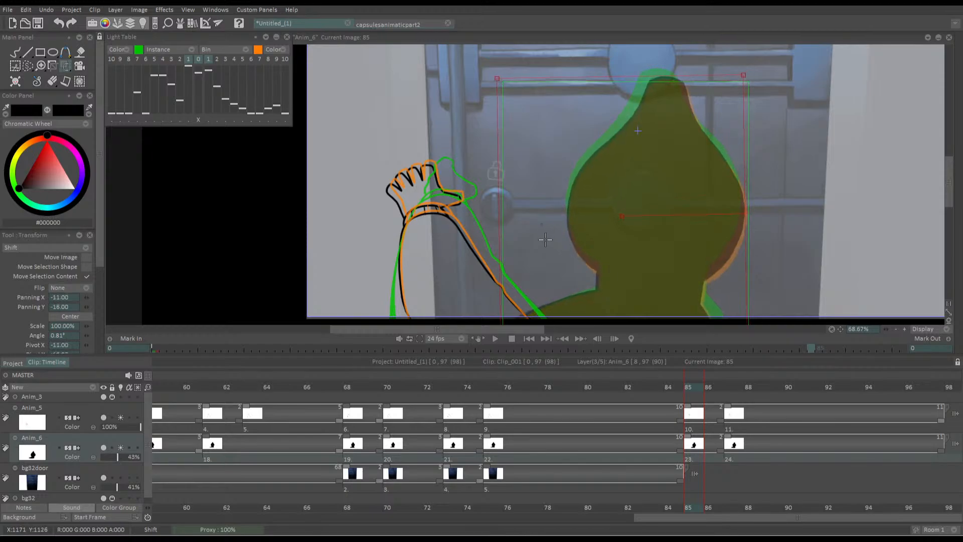
{"action": "key", "text": "Return"}
Compare the silhouette with frame 87, play the clip from frame 77 with Anim_6's light table switched off, and return to frame 85
{"action": "key", "text": "Right"}
{"action": "key", "text": "Right"}
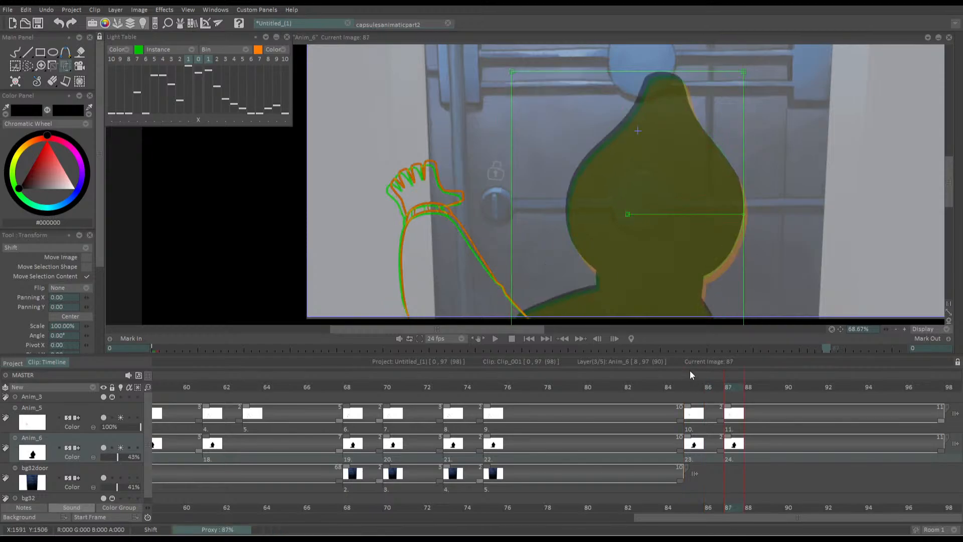
{"action": "left_click_drag", "start_coordinate": [694, 382], "coordinate": [533, 386]}
{"action": "key", "text": "Right"}
{"action": "key", "text": "Right"}
{"action": "key", "text": "Right"}
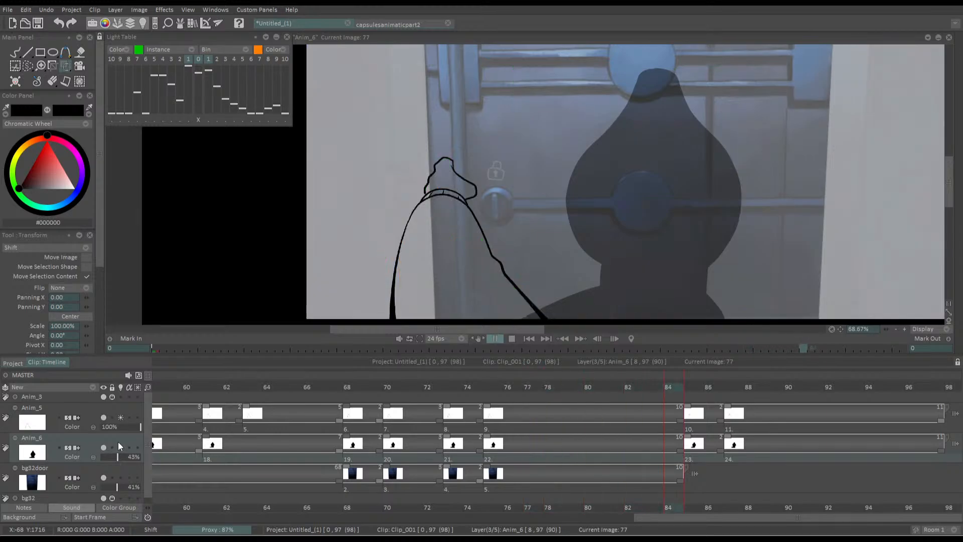
{"action": "left_click", "coordinate": [688, 388]}
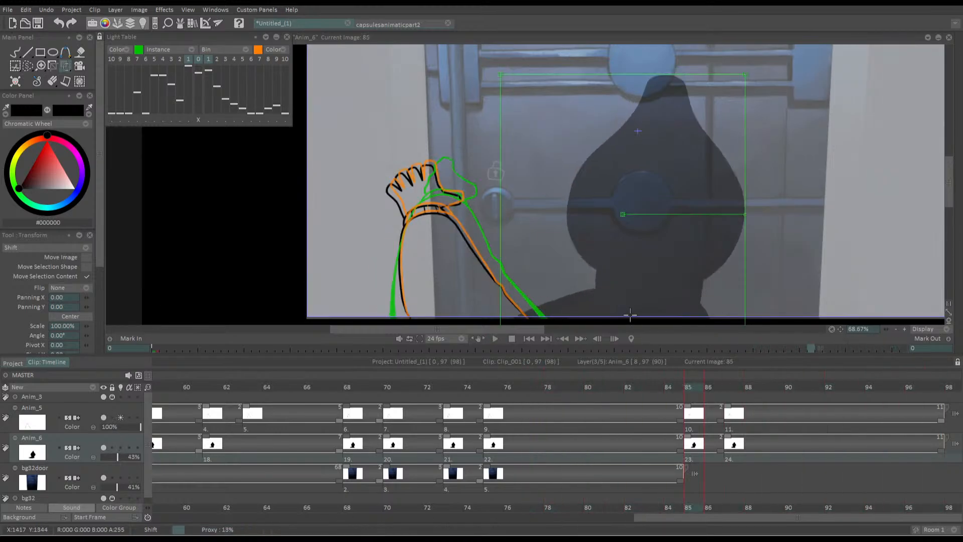
Nudge the frame 85 silhouette slightly right and play the clip from frame 78 to check its movement against frame 87
{"action": "left_click_drag", "start_coordinate": [593, 261], "coordinate": [599, 261]}
{"action": "key", "text": "Return"}
{"action": "key", "text": "Right"}
{"action": "key", "text": "Right"}
{"action": "key", "text": "Return"}
{"action": "left_click_drag", "start_coordinate": [693, 388], "coordinate": [552, 381]}
{"action": "key", "text": "Return"}
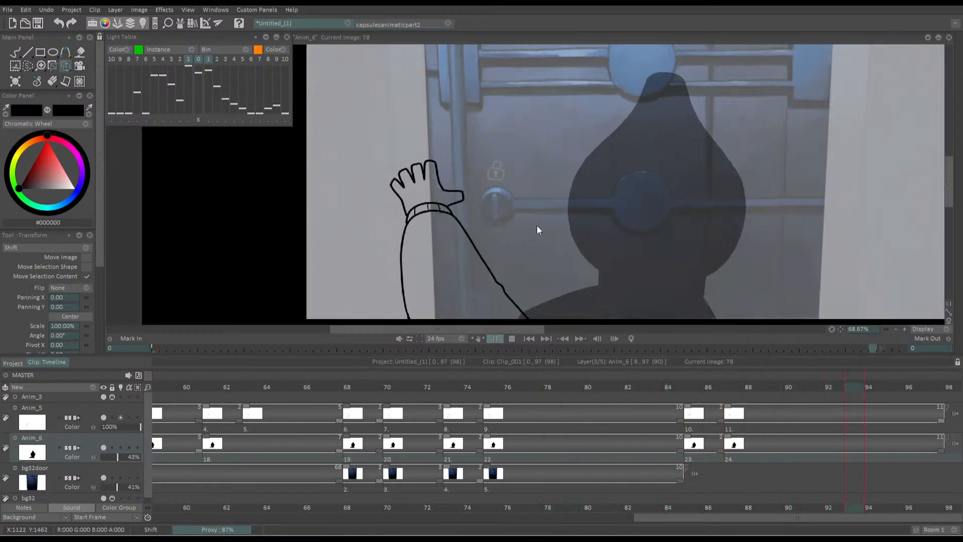
{"action": "scroll", "coordinate": [494, 204], "scroll_direction": "down", "scroll_amount": 3}
{"action": "key", "text": "Return"}
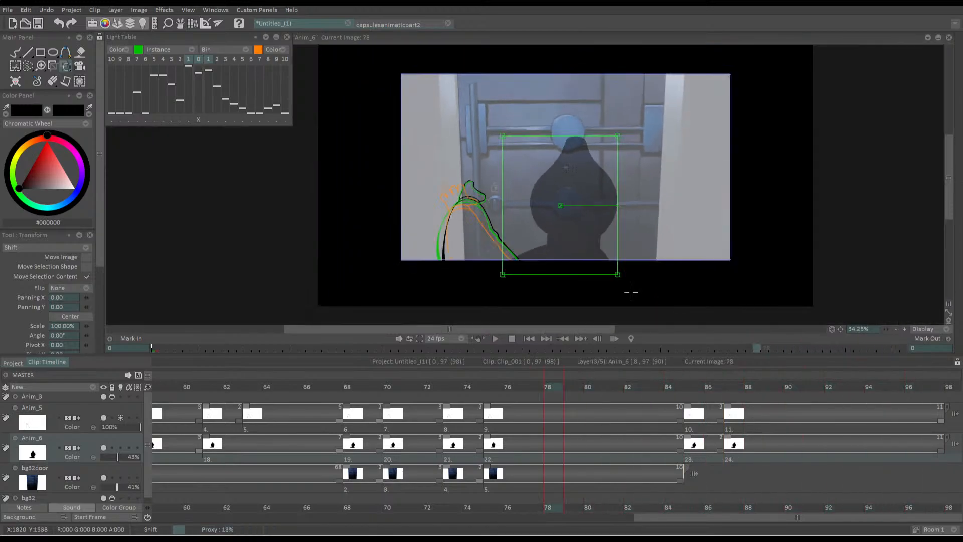
Switch off Anim_5's light table and play the clip from frame 32
{"action": "left_click_drag", "start_coordinate": [645, 385], "coordinate": [118, 417]}
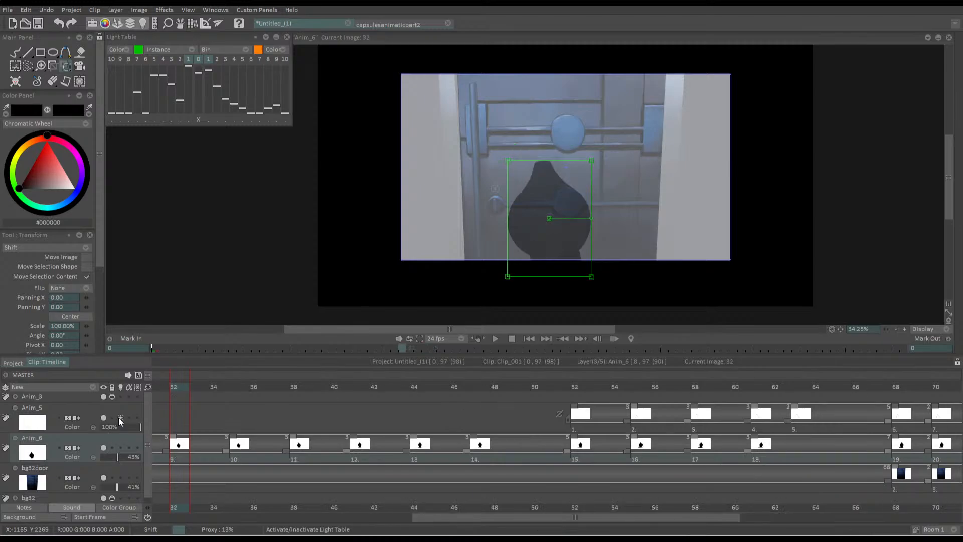
{"action": "key", "text": "Return"}
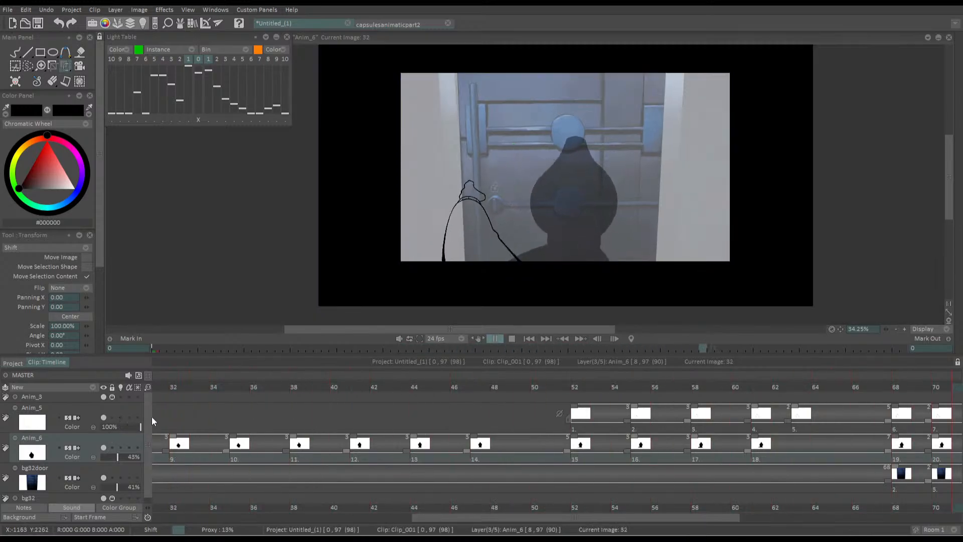
{"action": "key", "text": "Return"}
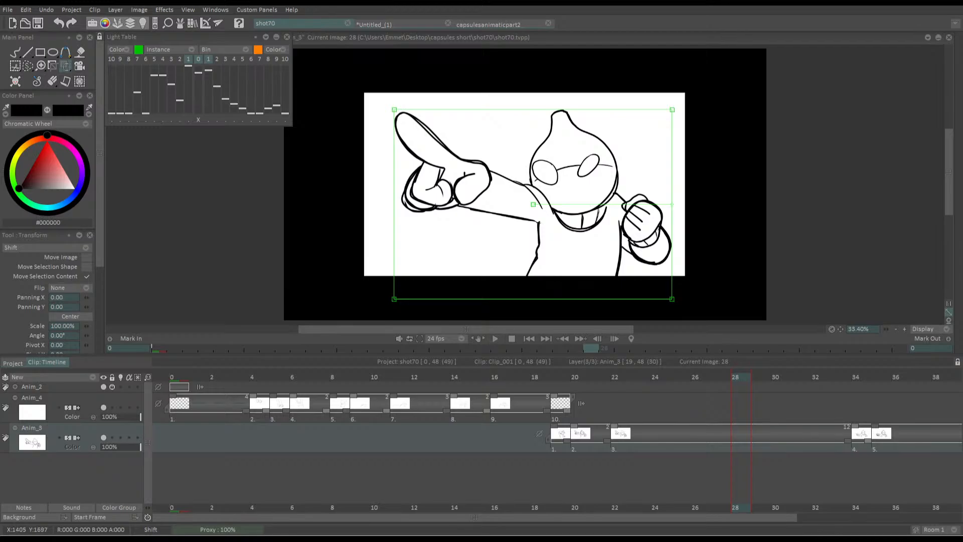
View the capsulesanimaticpart2 project and return the Untitled_(1) clip to frame 0
{"action": "left_click", "coordinate": [394, 24]}
{"action": "left_click", "coordinate": [471, 23]}
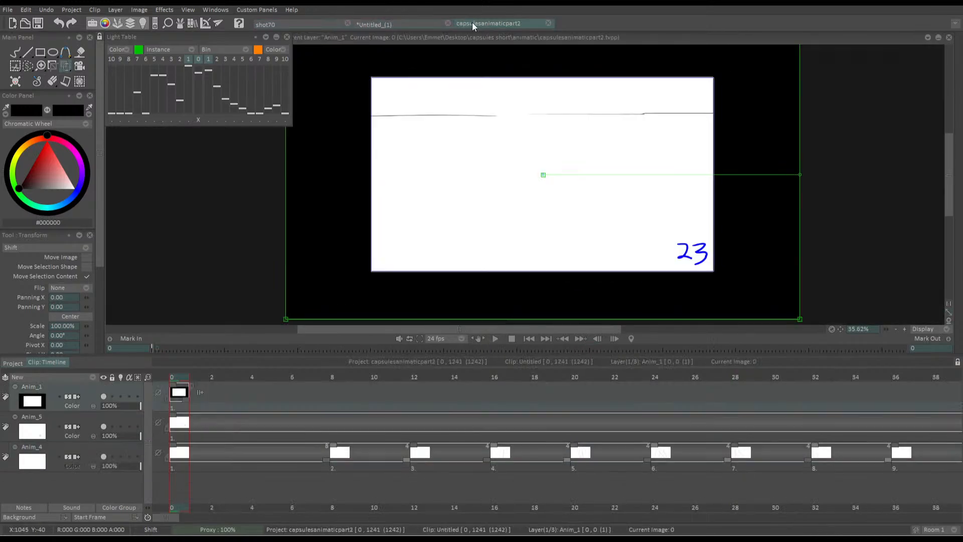
{"action": "left_click", "coordinate": [412, 23]}
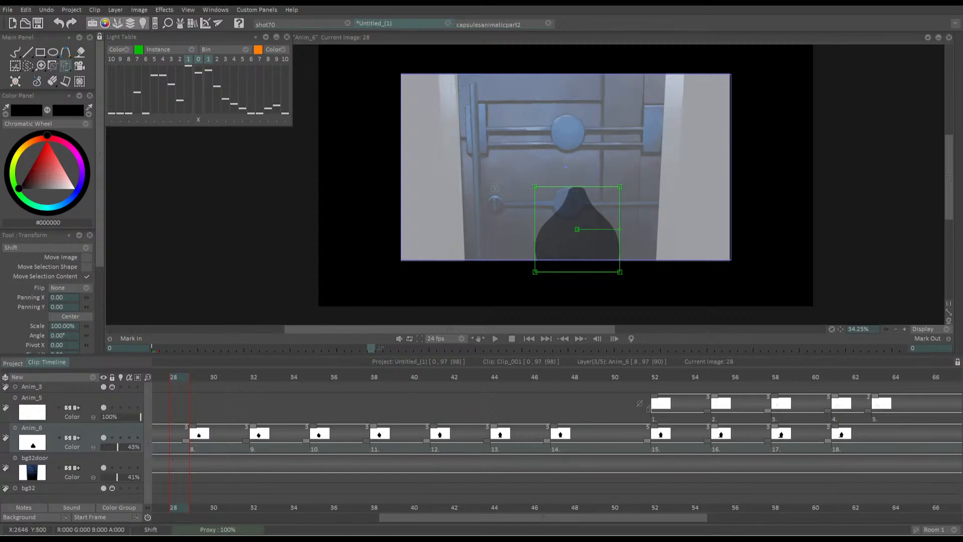
{"action": "left_click_drag", "start_coordinate": [456, 377], "coordinate": [91, 376]}
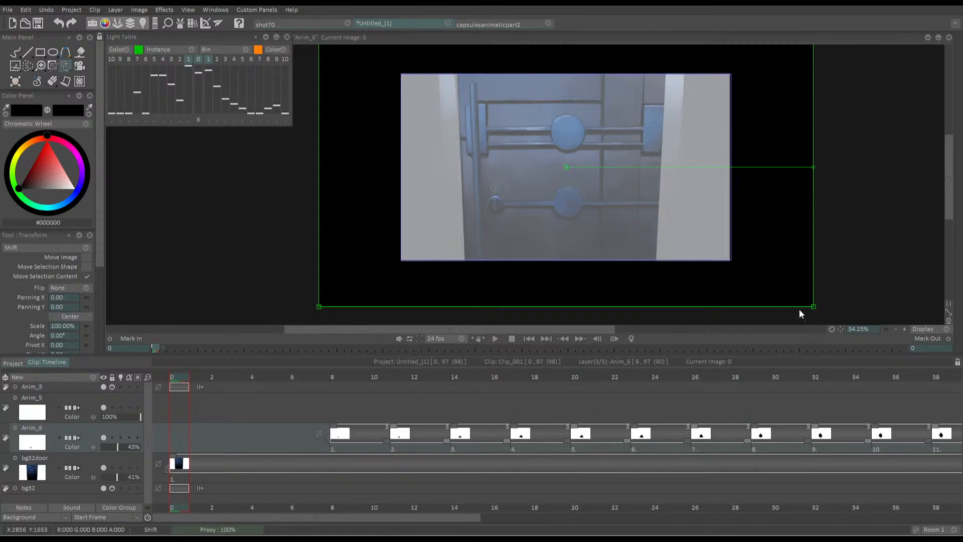
Look through the capsulesanimaticpart2, Untitled_(1) and shot70 projects and close shot70
{"action": "left_click", "coordinate": [498, 22]}
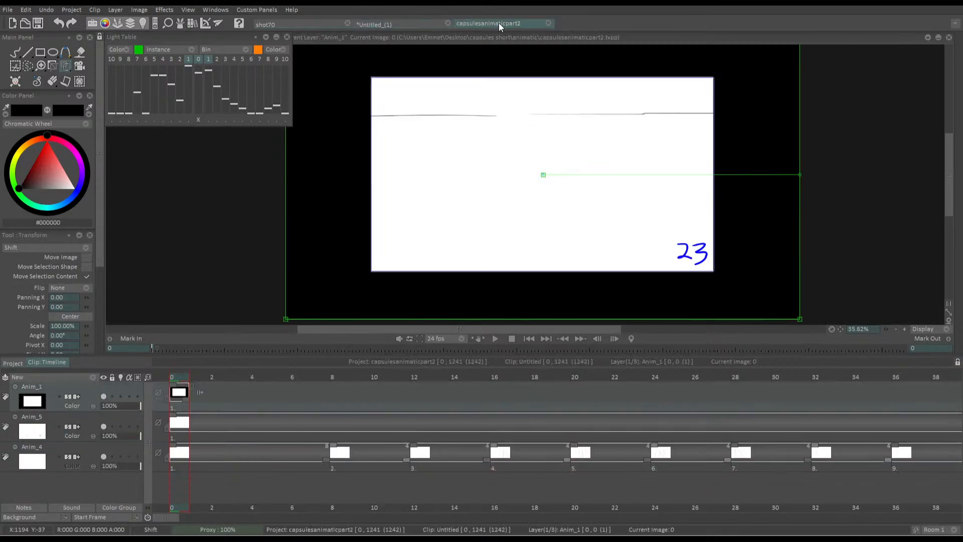
{"action": "left_click", "coordinate": [396, 23]}
{"action": "left_click", "coordinate": [331, 24]}
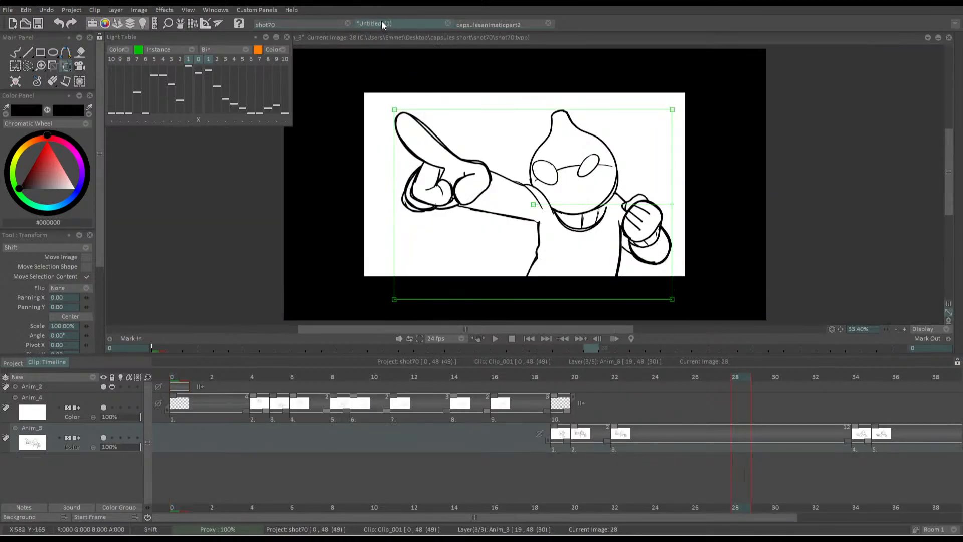
{"action": "left_click", "coordinate": [381, 21]}
{"action": "left_click", "coordinate": [308, 24]}
{"action": "left_click", "coordinate": [348, 23]}
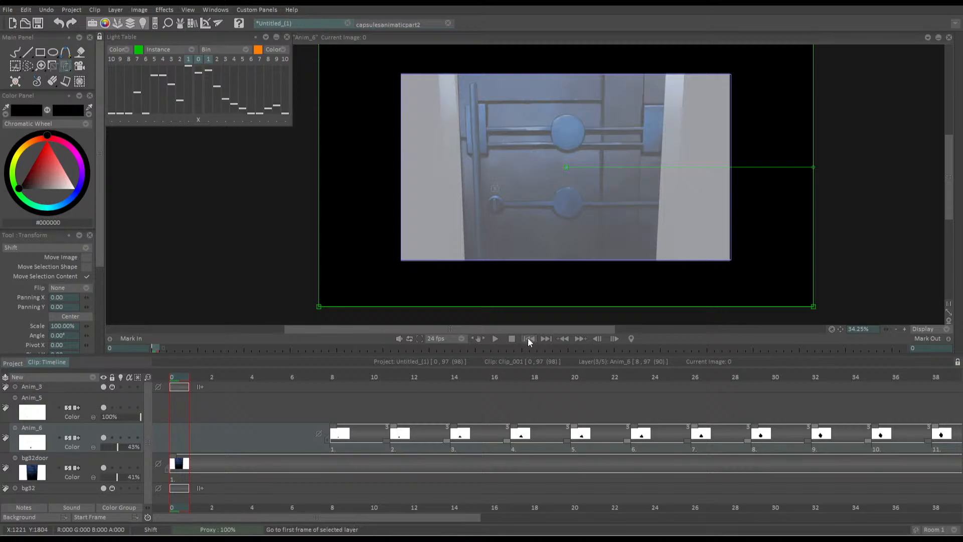
Play the Untitled_(1) clip from frame 0 to review the full arm and silhouette animation
{"action": "left_click", "coordinate": [495, 338]}
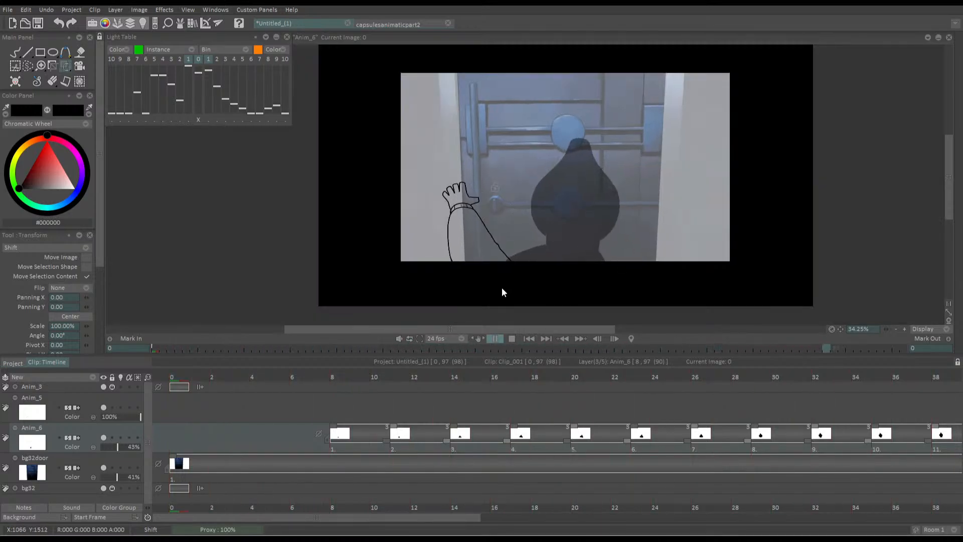
{"action": "left_click", "coordinate": [502, 287]}
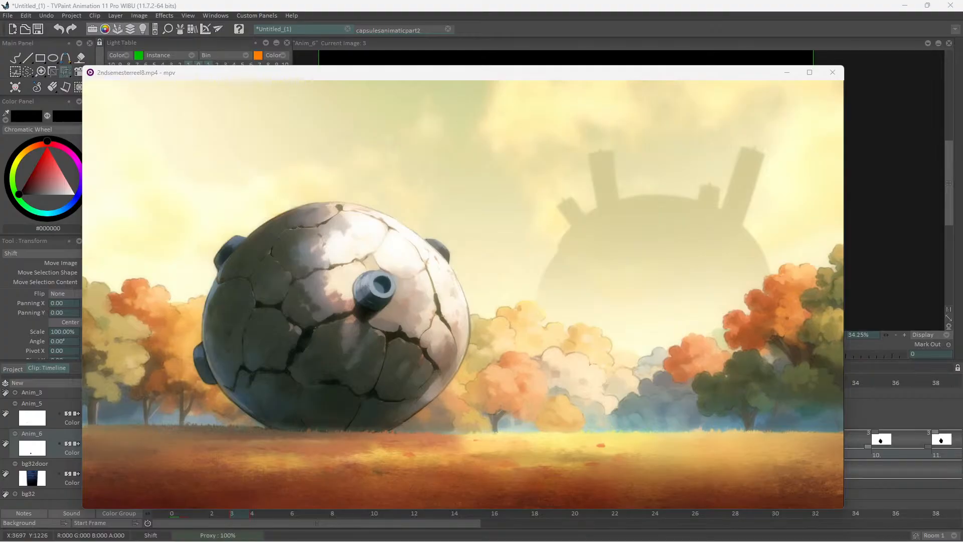
Pause 2ndsemesterreel8.mp4 in the mpv player, then enlarge its window and move it upward
{"action": "left_click", "coordinate": [650, 163]}
{"action": "key", "text": "space"}
{"action": "key", "text": "space"}
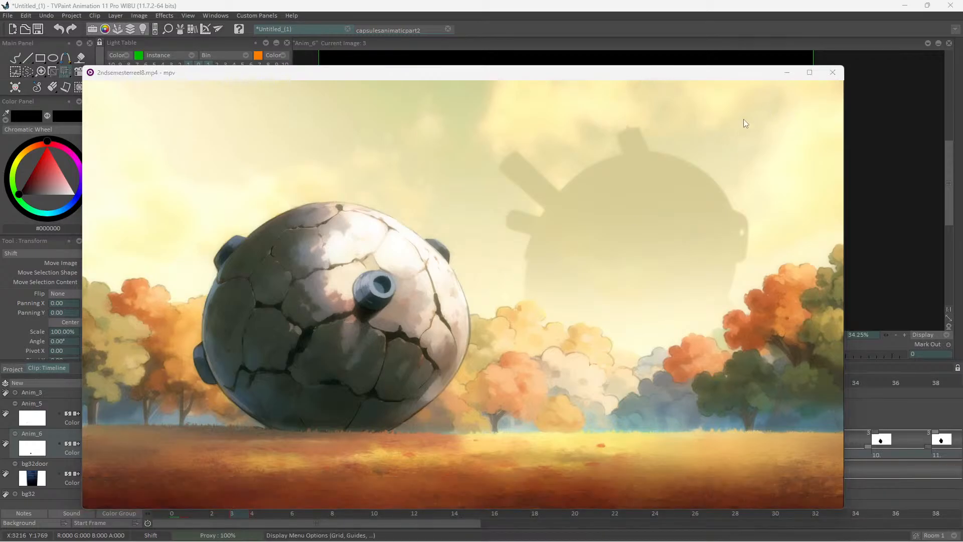
{"action": "left_click_drag", "start_coordinate": [836, 511], "coordinate": [869, 532]}
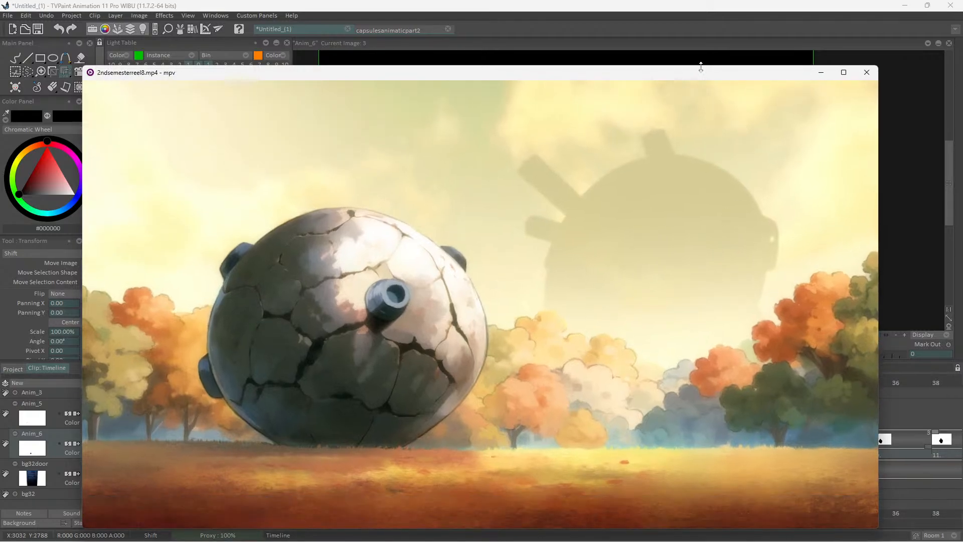
{"action": "left_click_drag", "start_coordinate": [704, 76], "coordinate": [724, 58]}
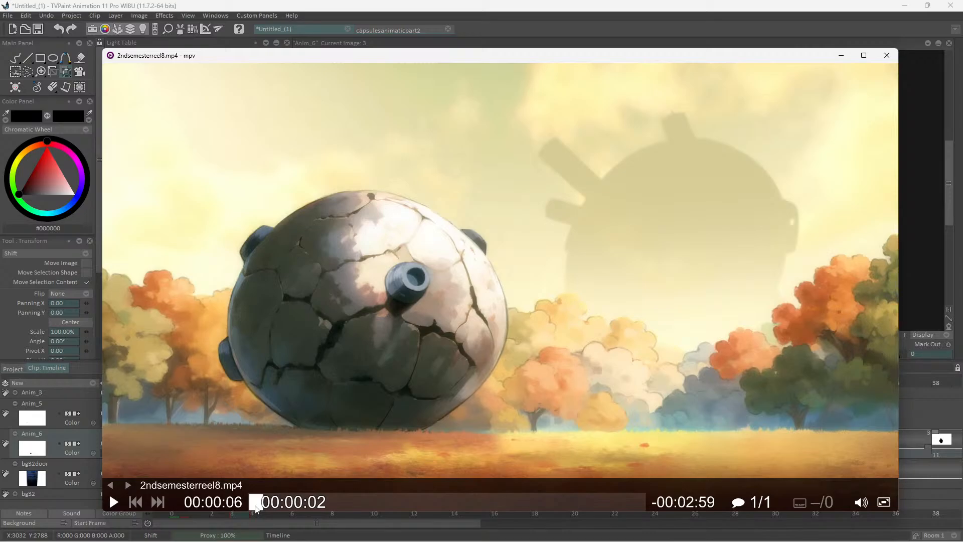
Skim the reel from its opening through the shots at 00:01:31, 00:01:52, 00:02:11 and 00:02:25
{"action": "left_click", "coordinate": [255, 502]}
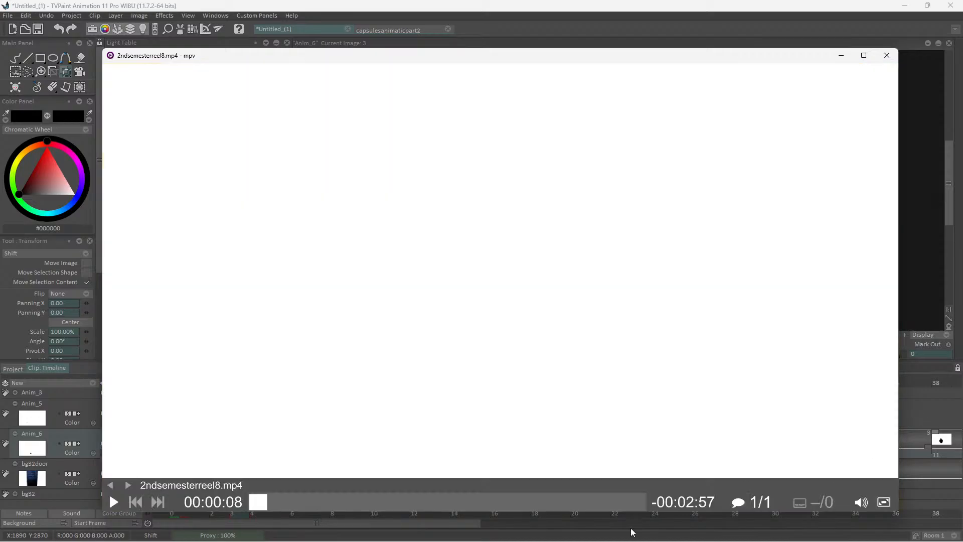
{"action": "left_click", "coordinate": [444, 502]}
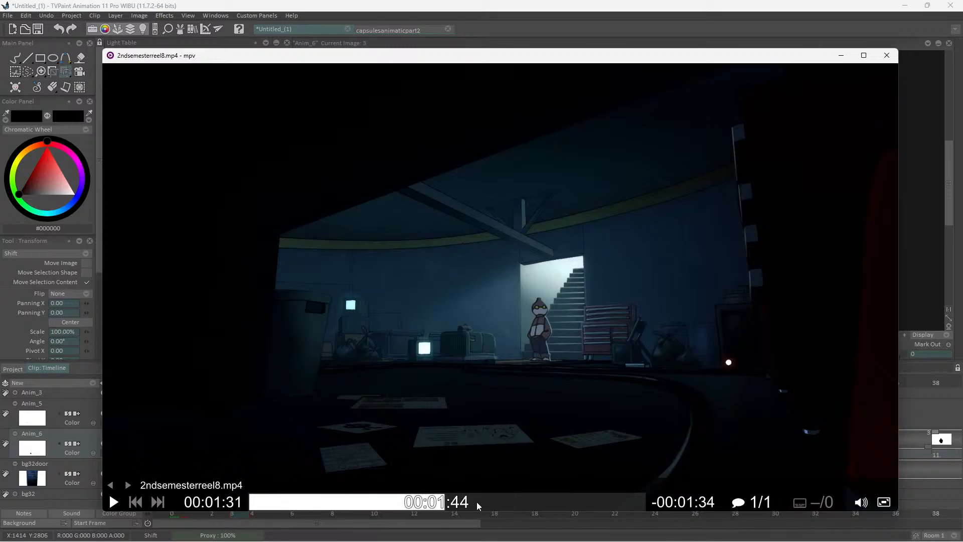
{"action": "left_click", "coordinate": [489, 501]}
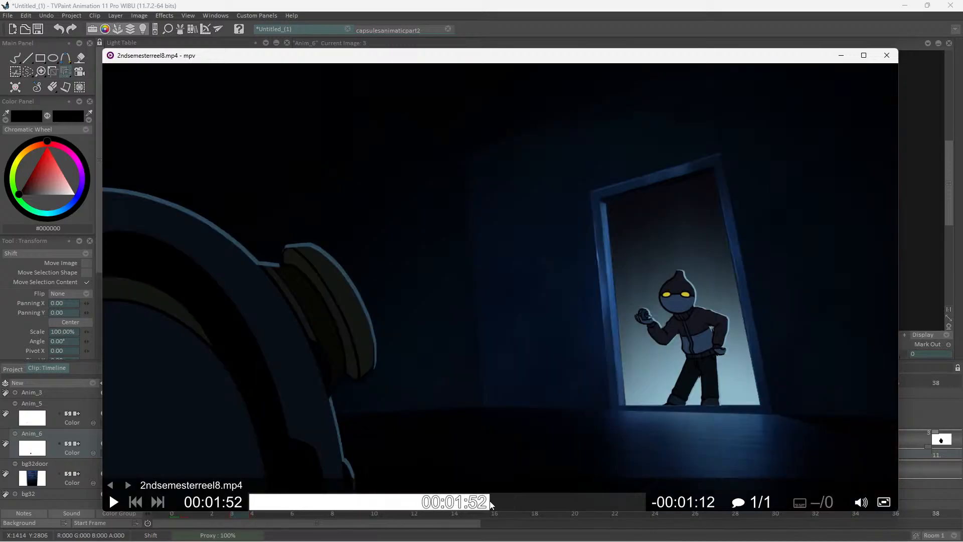
{"action": "left_click", "coordinate": [531, 503]}
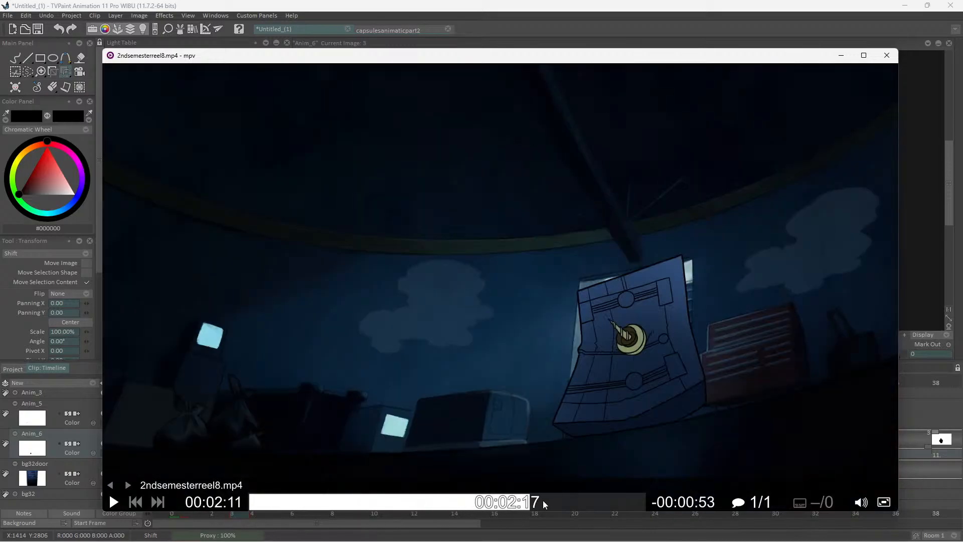
{"action": "left_click", "coordinate": [542, 500]}
{"action": "left_click", "coordinate": [569, 503]}
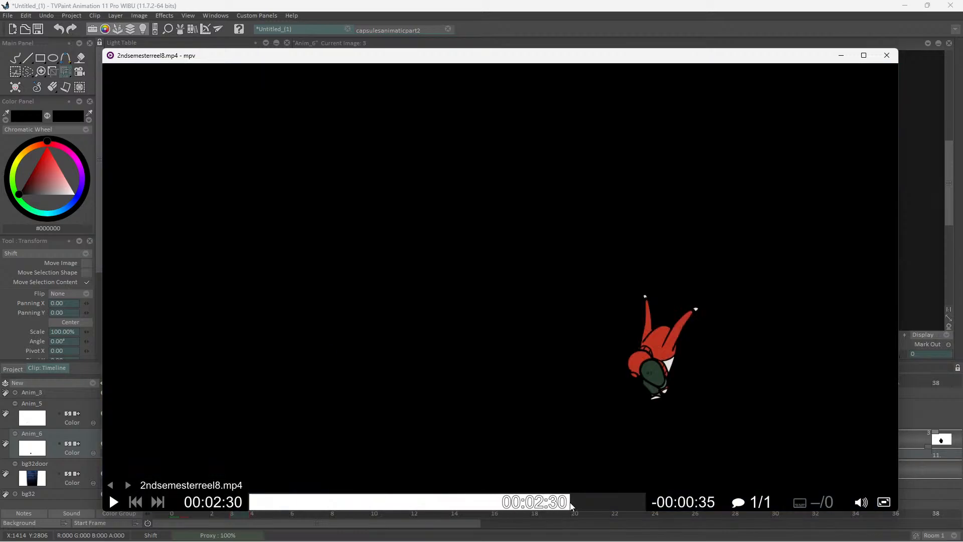
{"action": "left_click", "coordinate": [560, 503]}
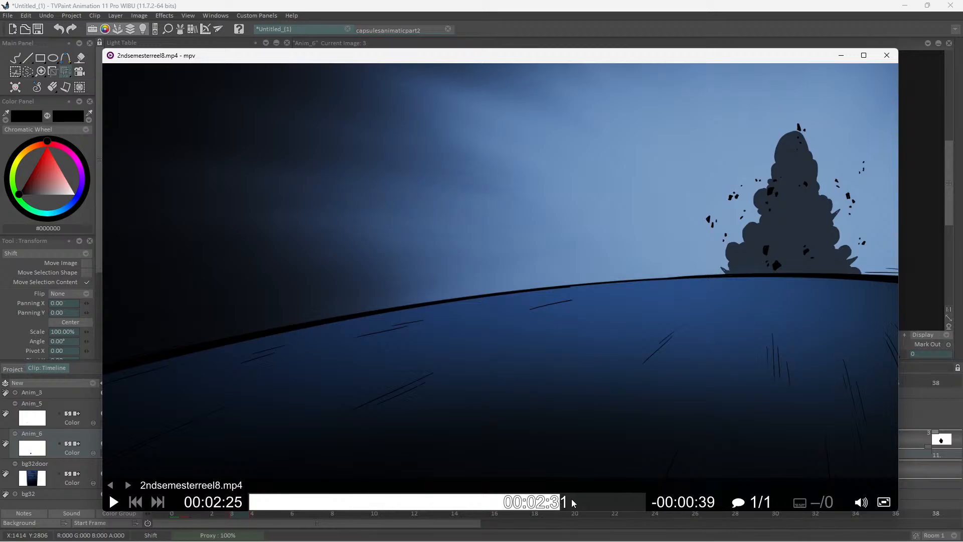
{"action": "left_click", "coordinate": [566, 503]}
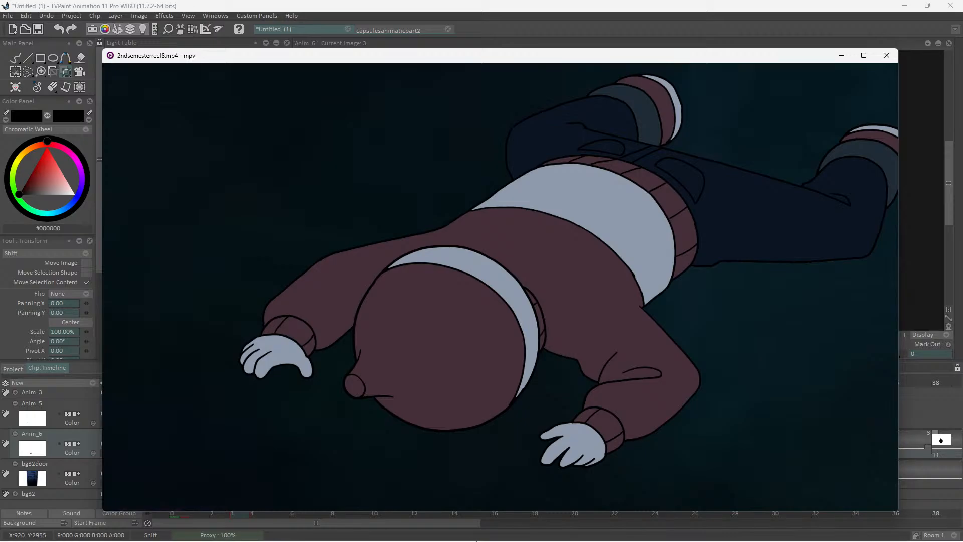
View the reel's shots around 00:02:45 and 00:00:47 and close the video player
{"action": "mouse_move", "coordinate": [392, 498]}
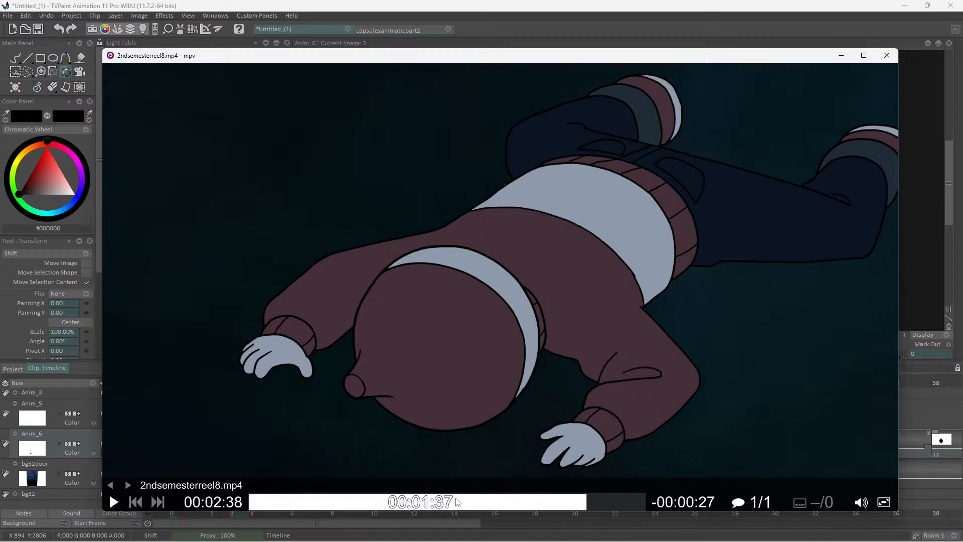
{"action": "left_click", "coordinate": [615, 508]}
{"action": "left_click", "coordinate": [603, 508]}
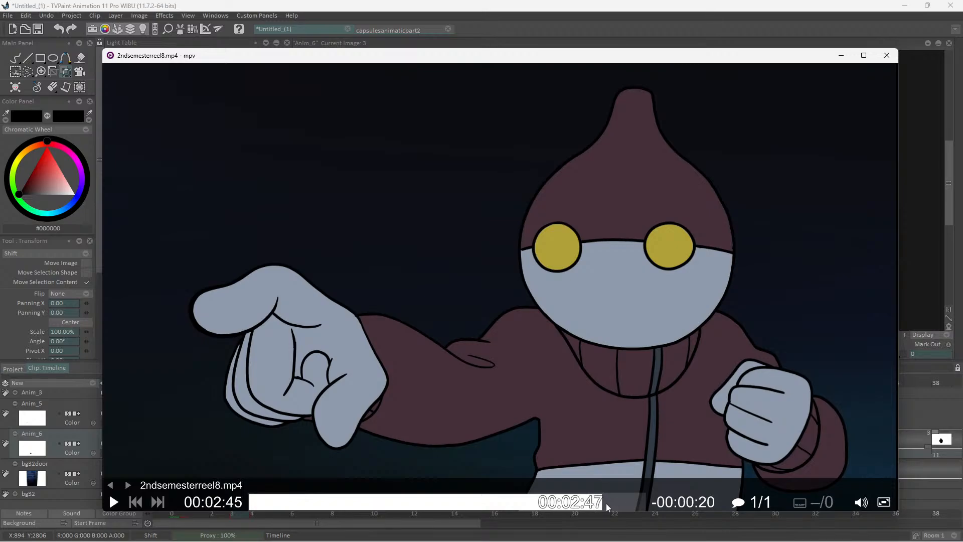
{"action": "key", "text": "space"}
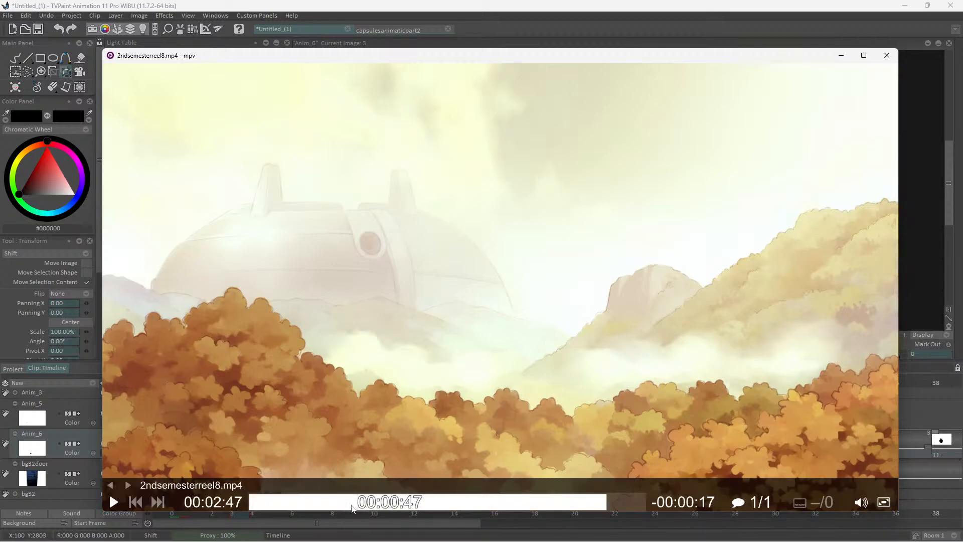
{"action": "left_click", "coordinate": [355, 508]}
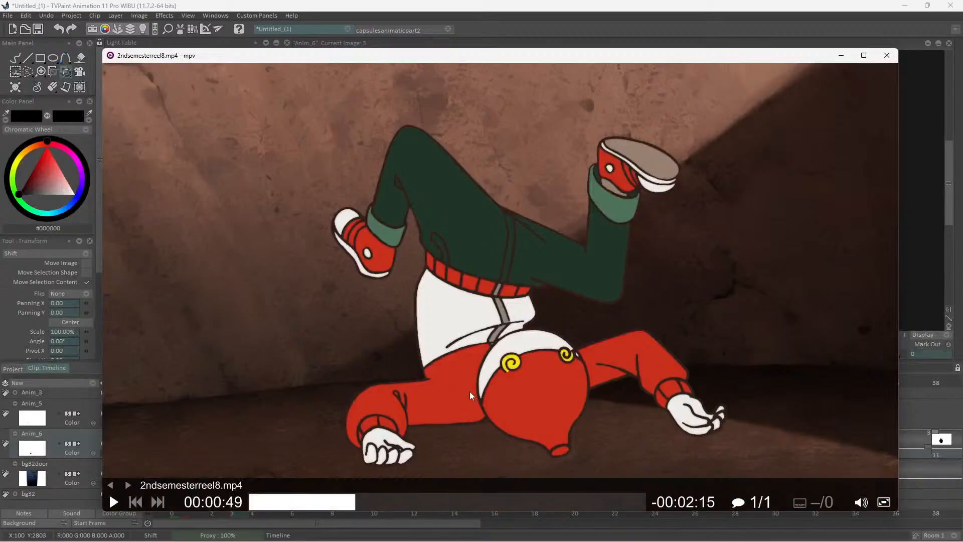
{"action": "left_click", "coordinate": [886, 56]}
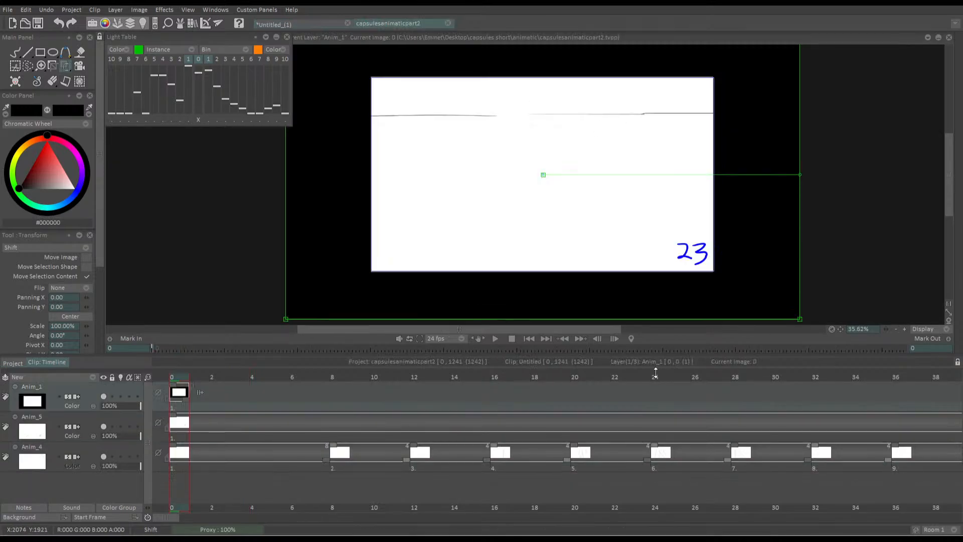
On Anim_1 at frame 9 of capsulesanimaticpart2, draw a square face with dot eyes, a smile and a triangular top using a size 3 Pen Brush
{"action": "mouse_move", "coordinate": [513, 389]}
{"action": "left_mouse_down"}
{"action": "mouse_move", "coordinate": [451, 404]}
{"action": "mouse_move", "coordinate": [352, 407]}
{"action": "left_mouse_up"}
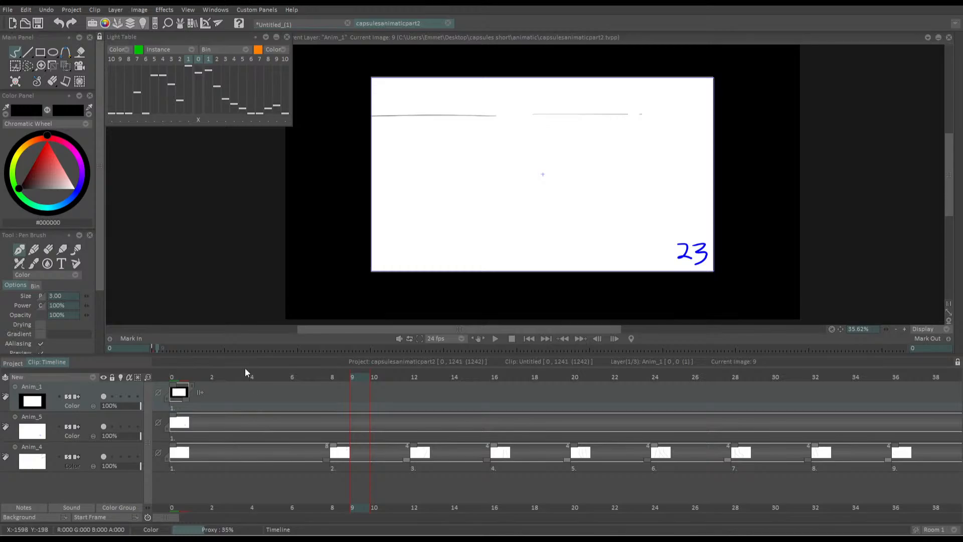
{"action": "scroll", "coordinate": [496, 160], "scroll_direction": "up", "scroll_amount": 5}
{"action": "mouse_move", "coordinate": [626, 138]}
{"action": "left_mouse_down"}
{"action": "mouse_move", "coordinate": [518, 205]}
{"action": "mouse_move", "coordinate": [550, 257]}
{"action": "mouse_move", "coordinate": [639, 253]}
{"action": "mouse_move", "coordinate": [635, 155]}
{"action": "left_mouse_up"}
{"action": "left_click_drag", "start_coordinate": [545, 185], "coordinate": [542, 183]}
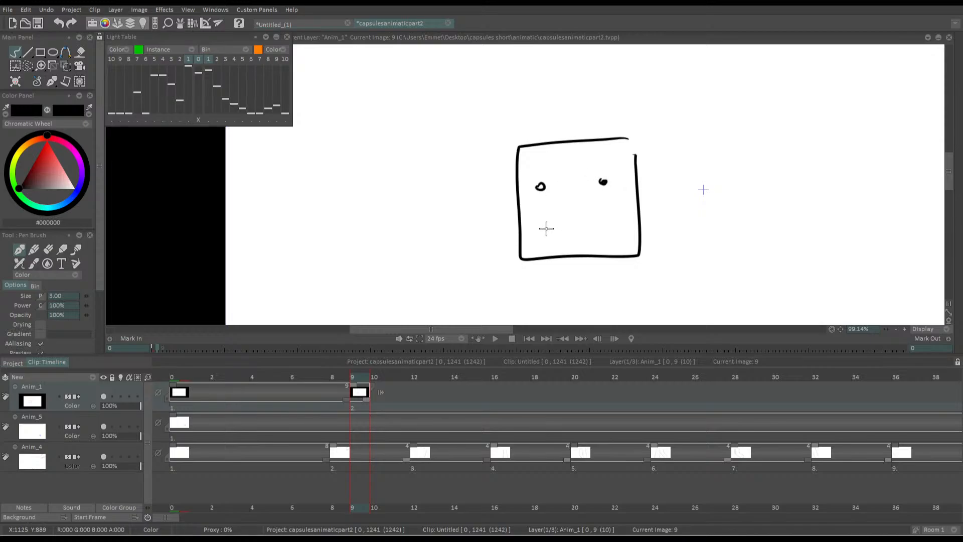
{"action": "mouse_move", "coordinate": [542, 224]}
{"action": "left_mouse_down"}
{"action": "mouse_move", "coordinate": [563, 238]}
{"action": "mouse_move", "coordinate": [606, 216]}
{"action": "left_mouse_up"}
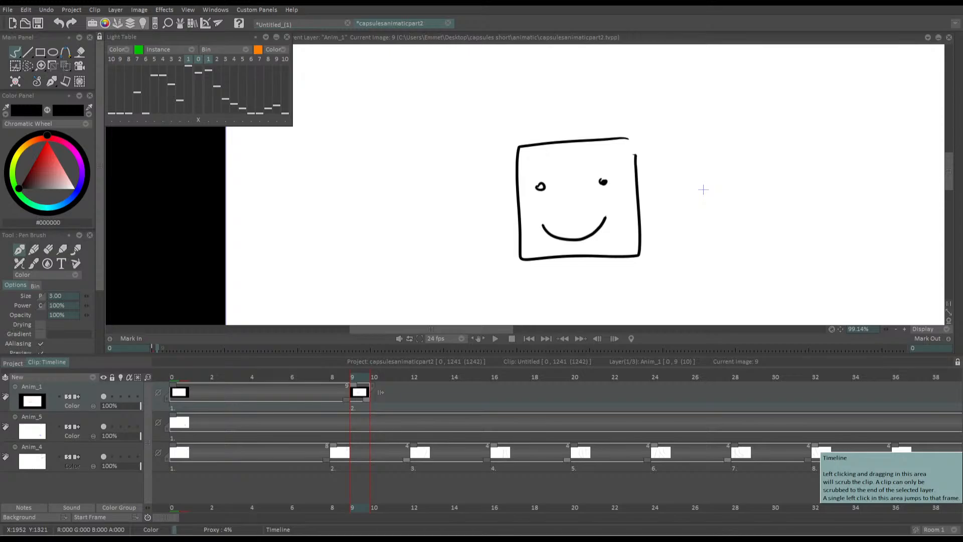
{"action": "left_click_drag", "start_coordinate": [597, 139], "coordinate": [545, 143]}
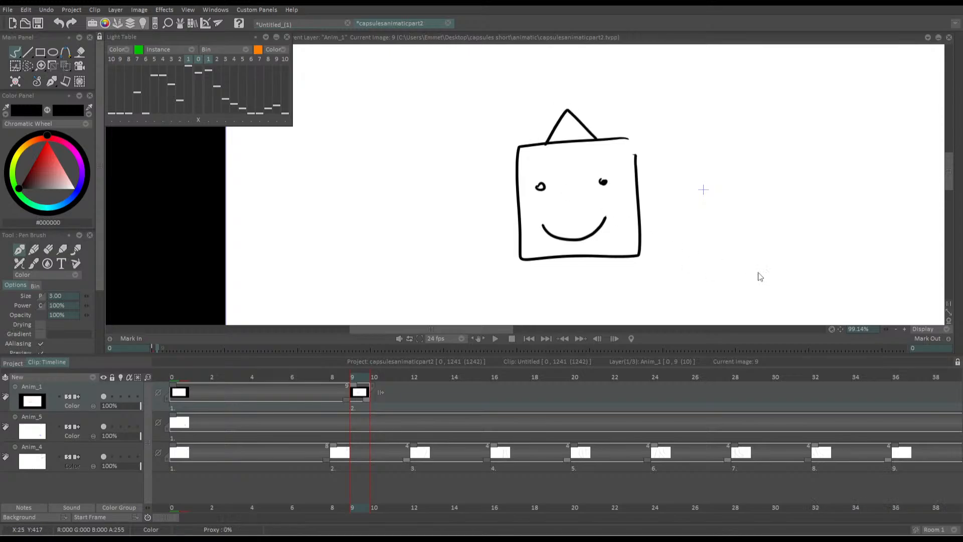